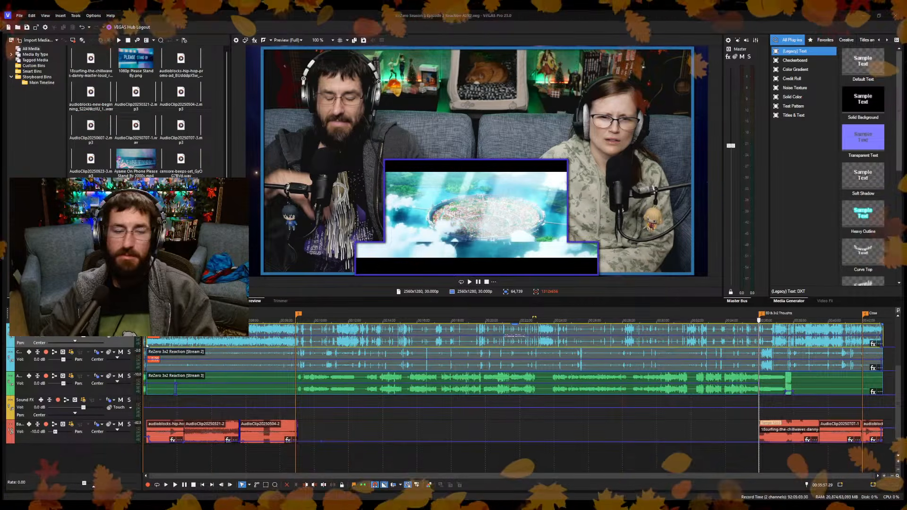
Play back the intro section from about 0:46 on the timeline and pause it at about 1:06.
click(157, 344)
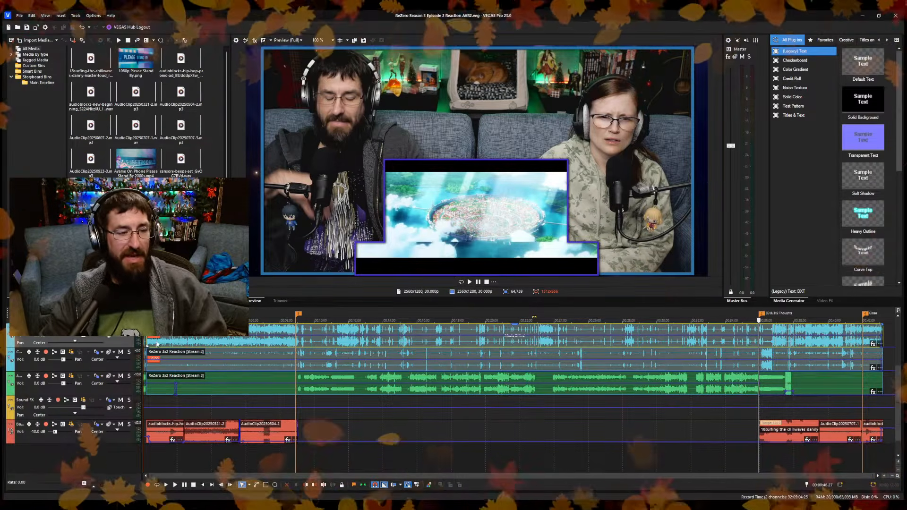
scroll(157, 344, up, 4)
key(space)
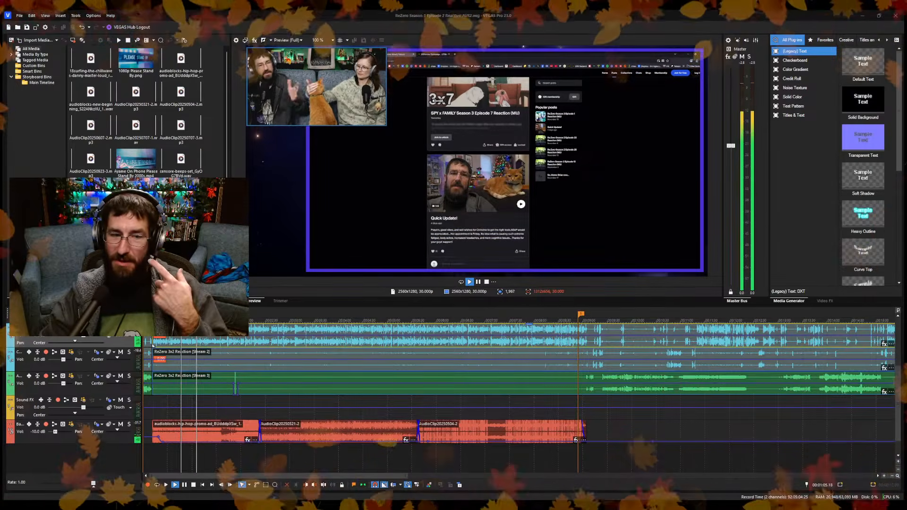
click(478, 282)
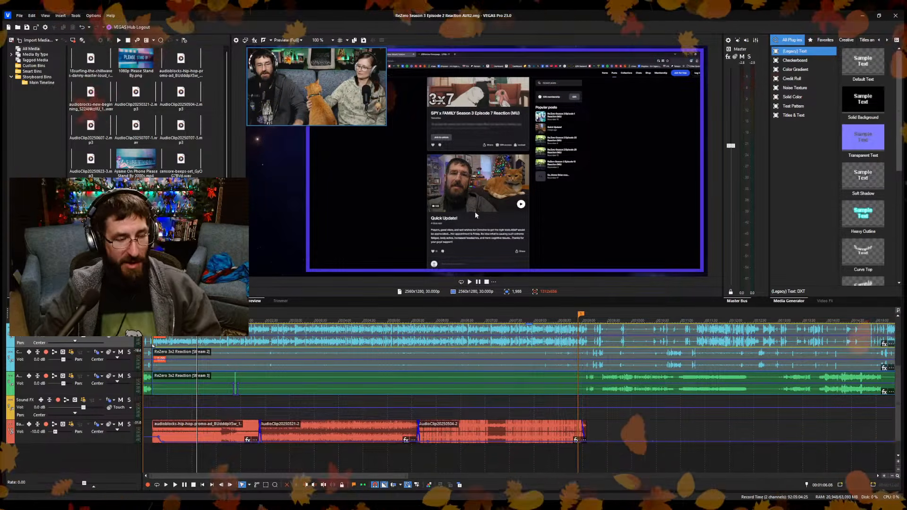
Check frames further into the intro and in the middle and early parts of the episode reaction.
click(205, 461)
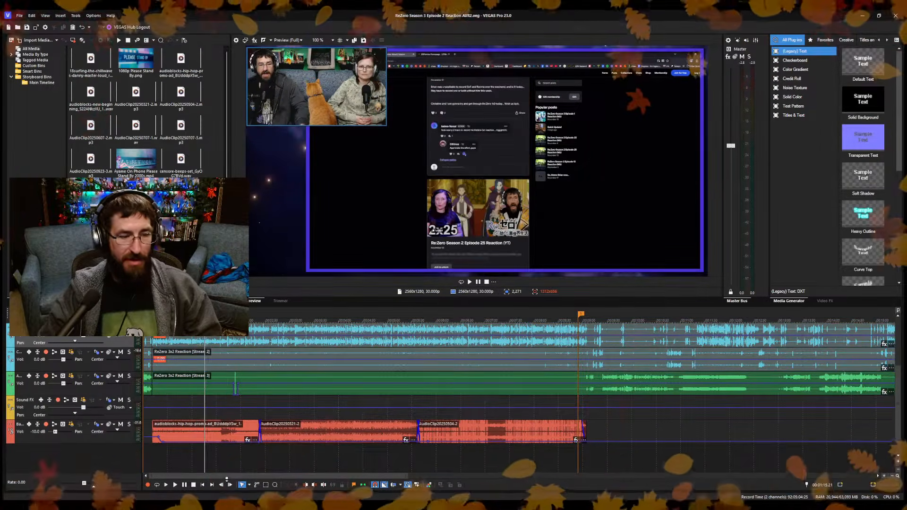
click(217, 455)
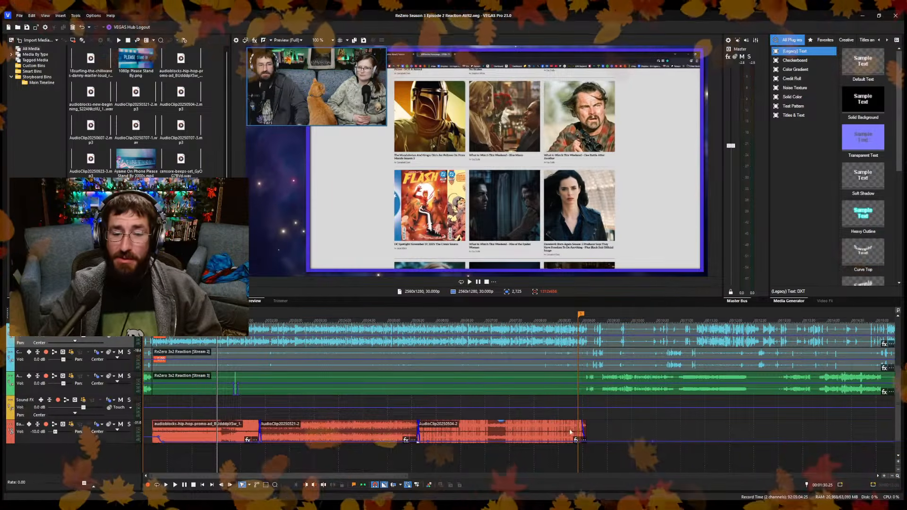
scroll(624, 446, down, 3)
click(532, 453)
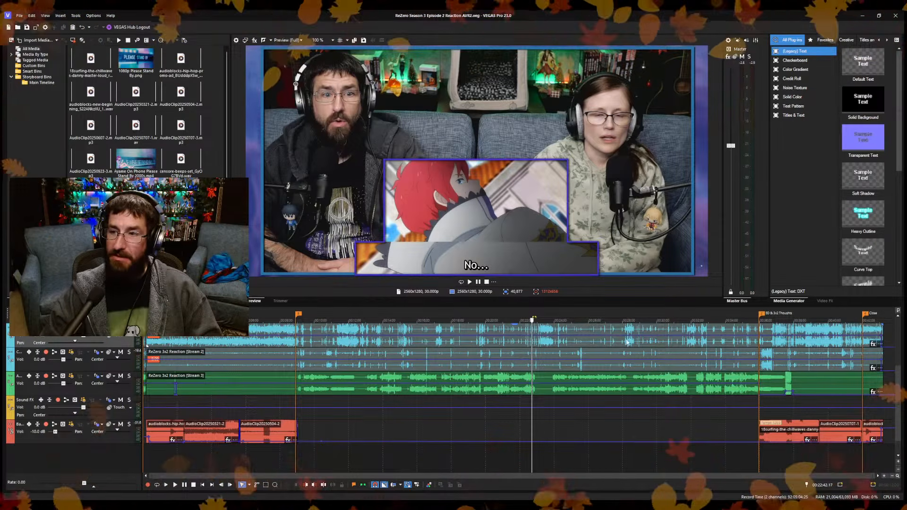
click(306, 465)
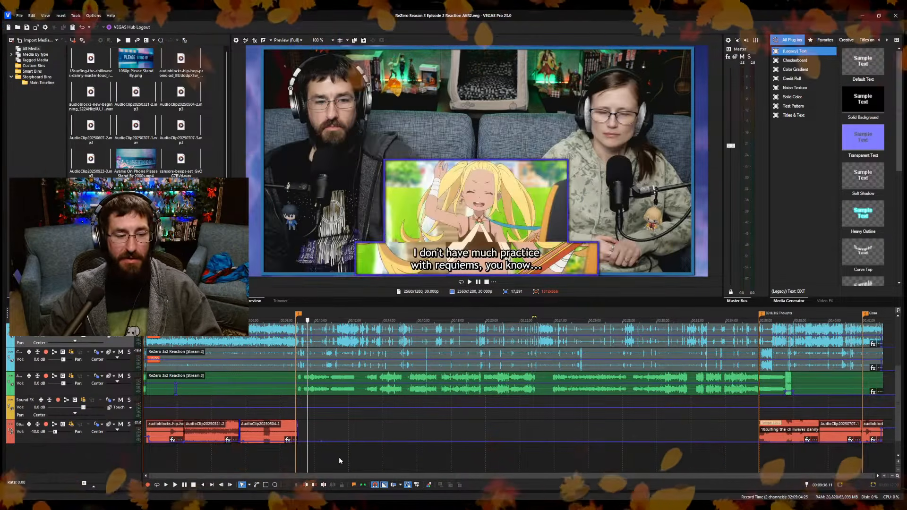
Play the intro talk and sample it backwards from about 4:09 to 2:55, examining where the topics change.
key(space)
scroll(364, 452, up, 3)
click(249, 460)
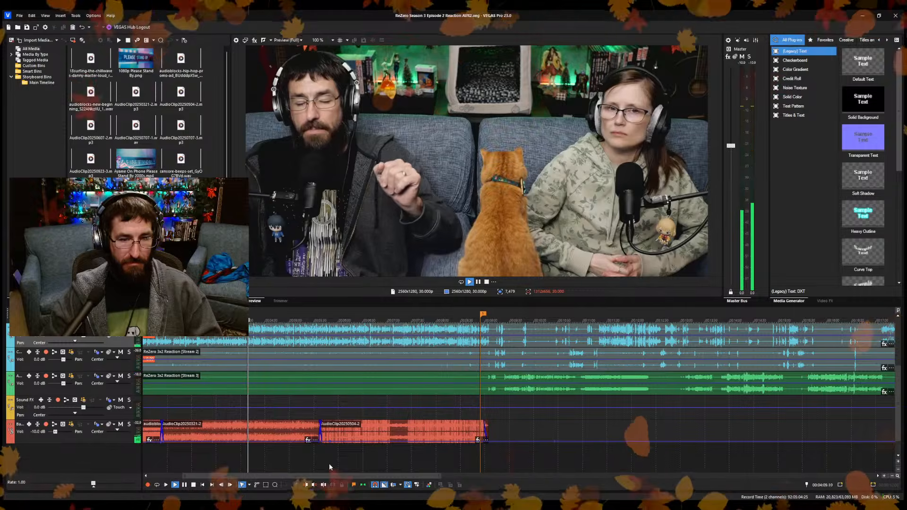
scroll(355, 462, up, 3)
click(447, 456)
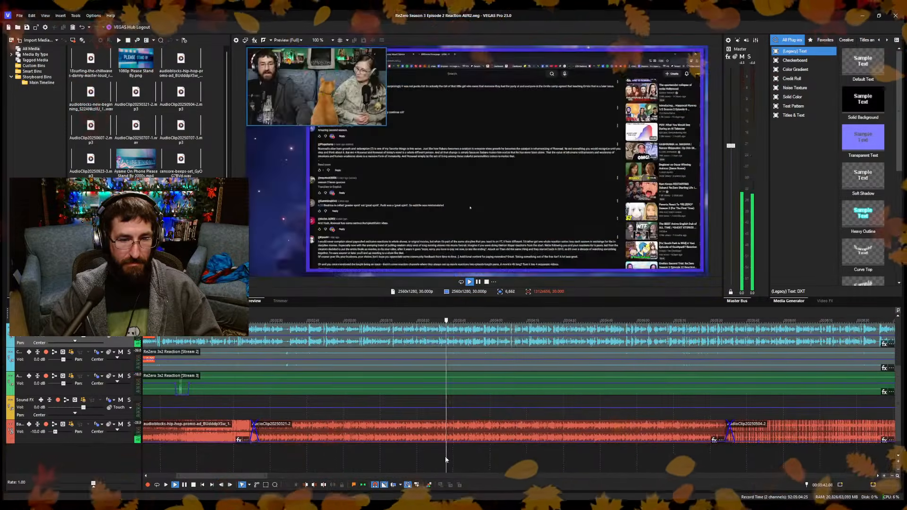
scroll(464, 452, up, 5)
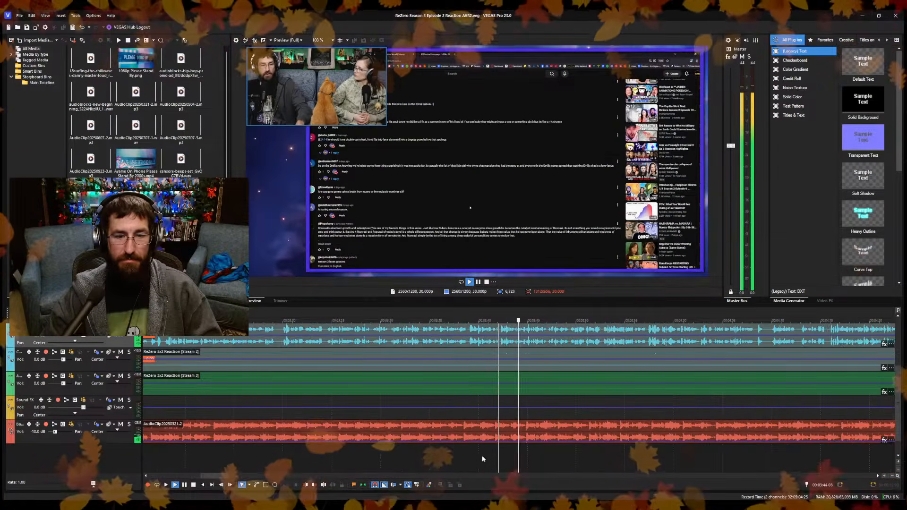
click(482, 455)
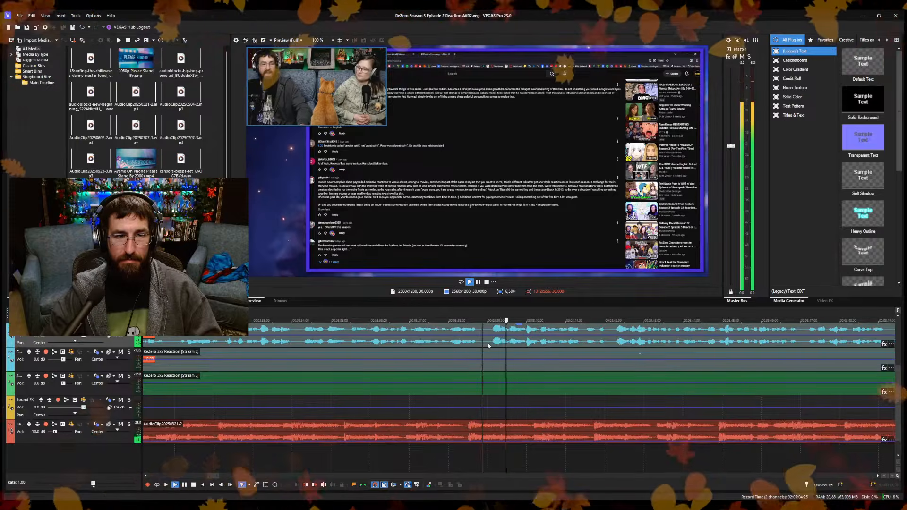
scroll(283, 452, down, 5)
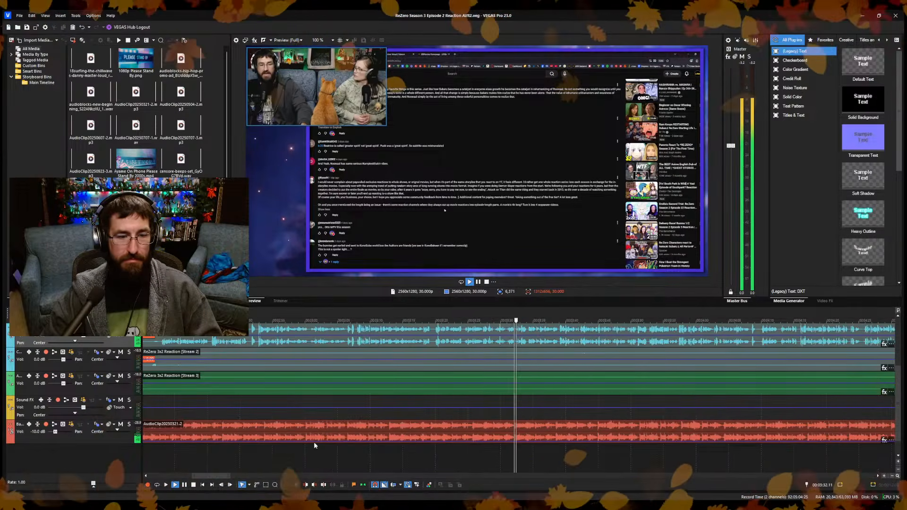
click(409, 448)
click(359, 455)
click(279, 456)
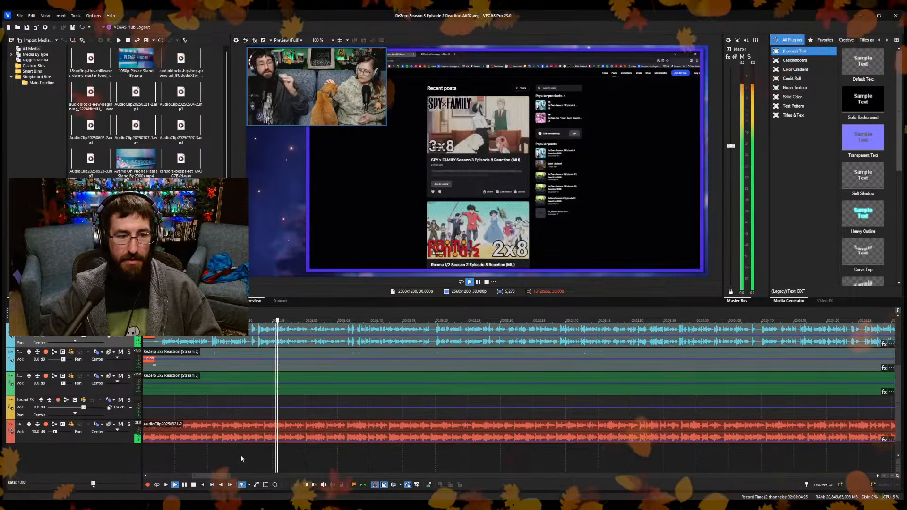
Listen to successively earlier intro passages from about 3:00 back to 1:45 to locate where the segment begins.
scroll(334, 456, up, 5)
click(633, 449)
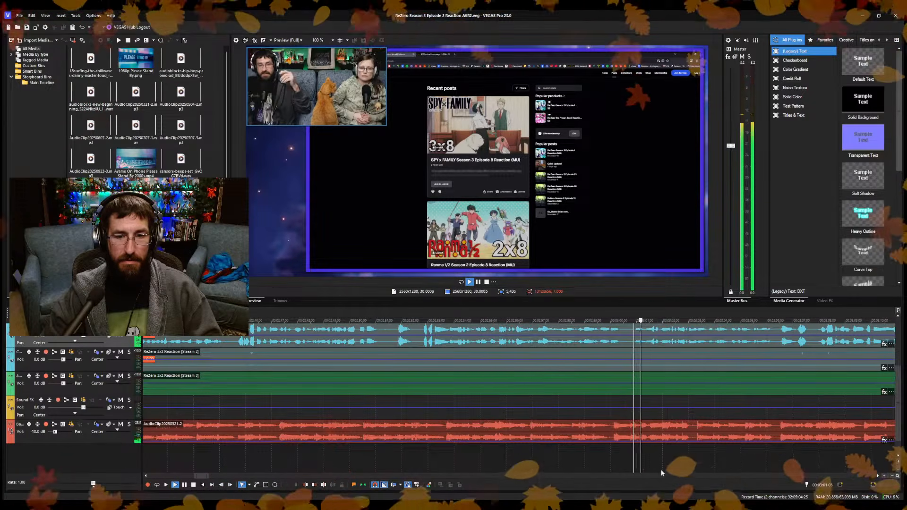
scroll(237, 457, down, 5)
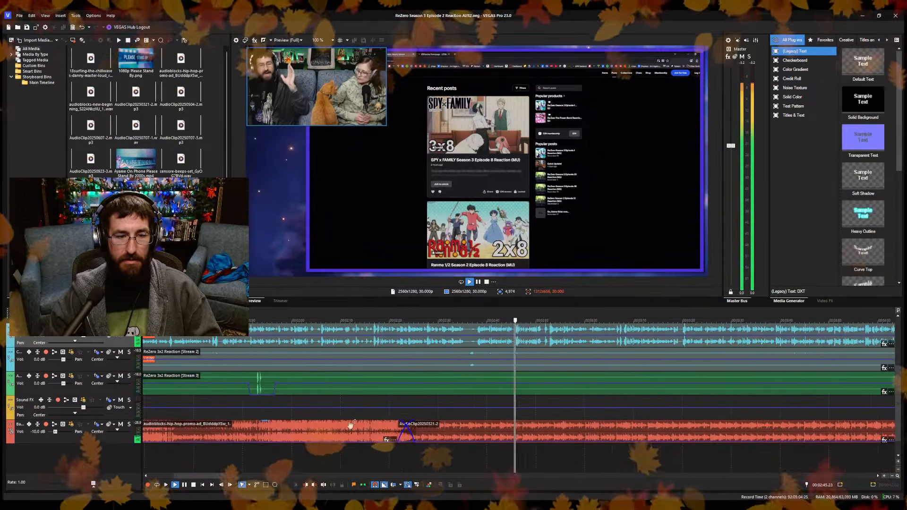
click(473, 458)
scroll(475, 458, up, 3)
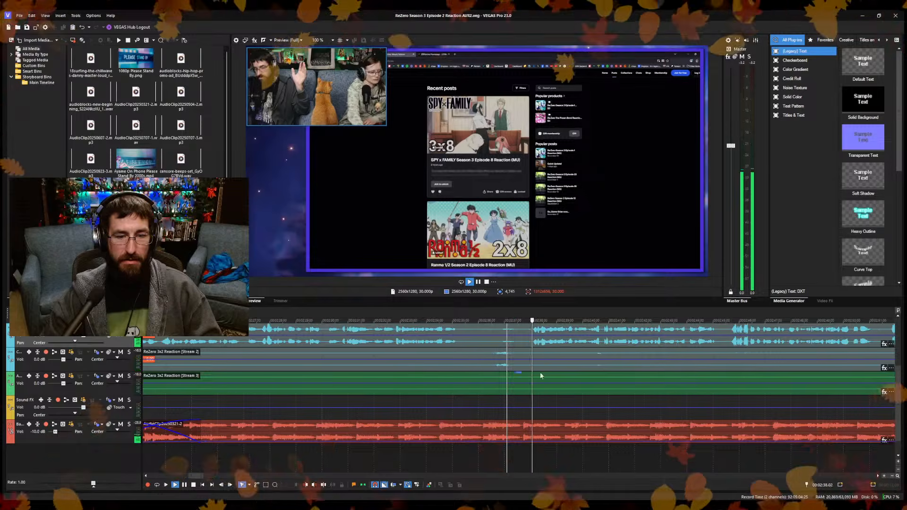
click(380, 462)
scroll(383, 461, up, 3)
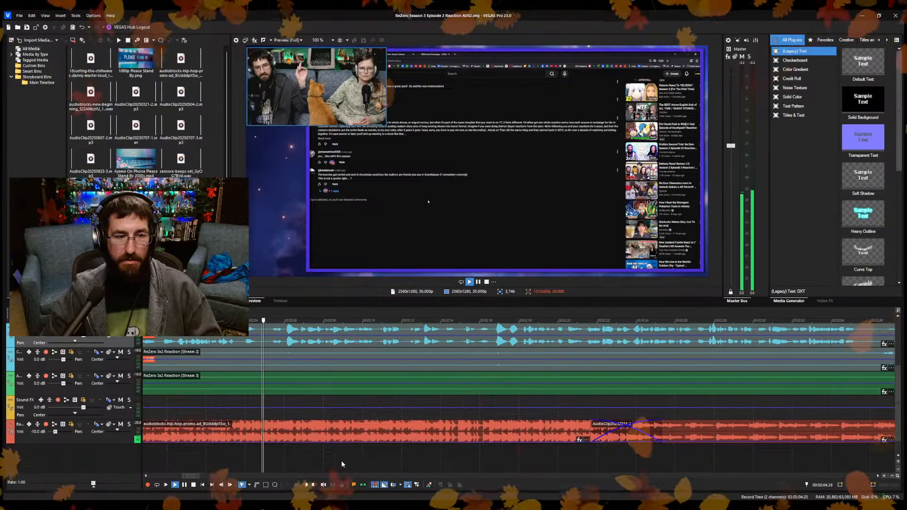
click(262, 460)
scroll(293, 454, down, 3)
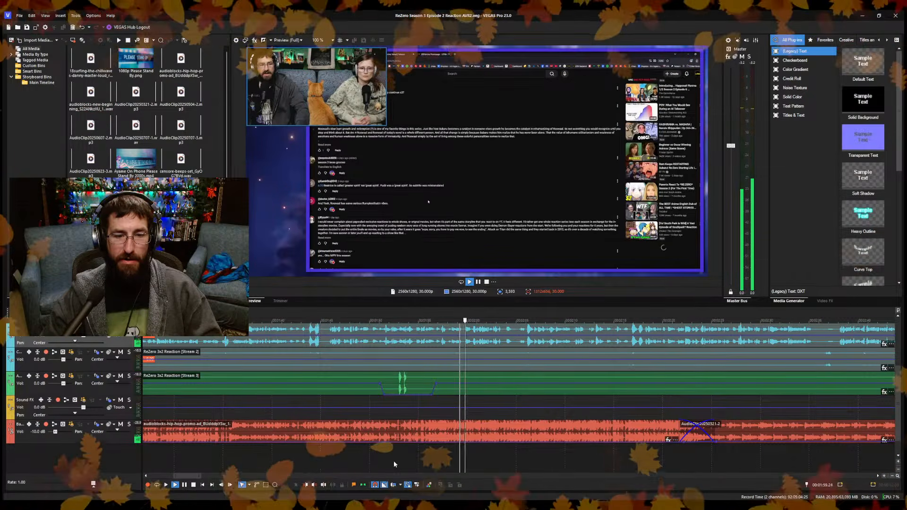
click(319, 461)
scroll(359, 448, up, 4)
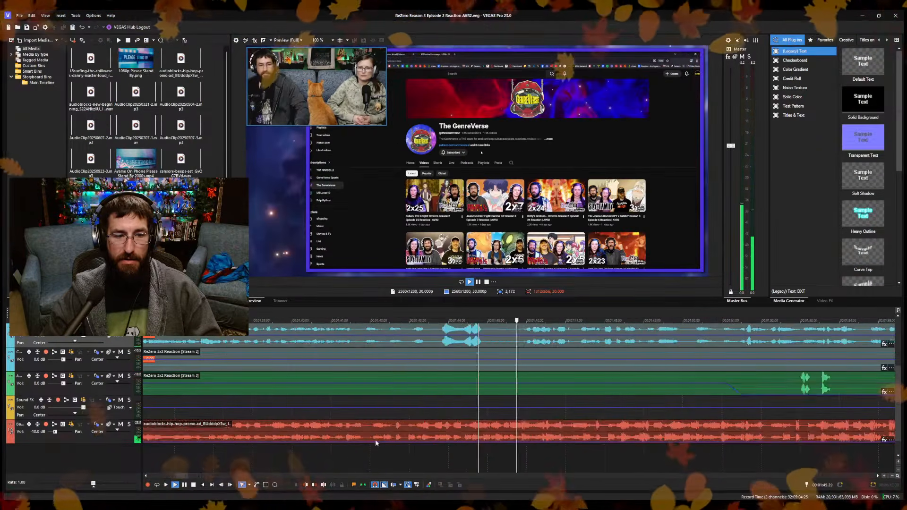
Stop playback and insert a marker at 1:44.00, at the start of the loud passage in the intro audio.
click(430, 455)
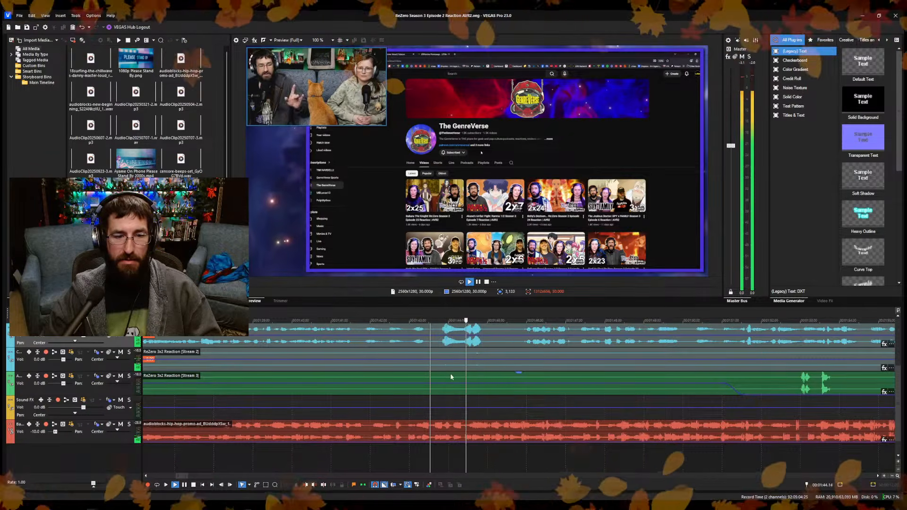
key(space)
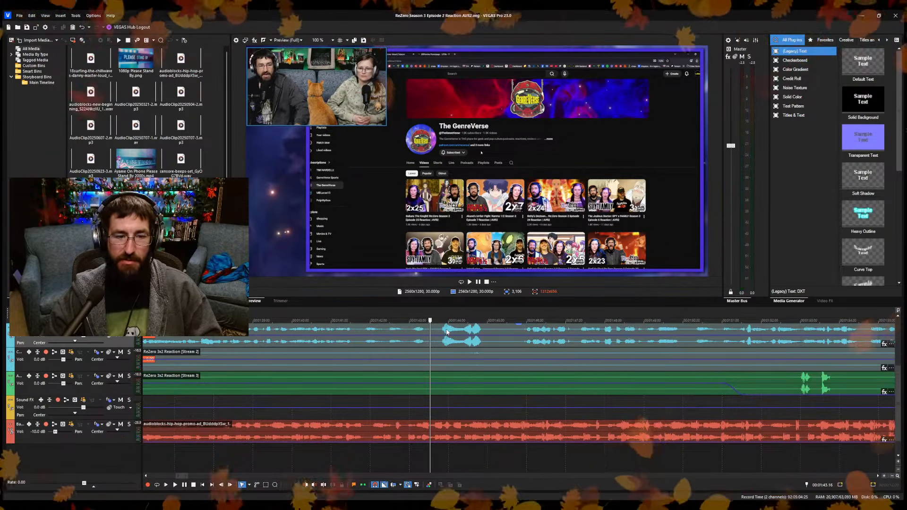
click(447, 332)
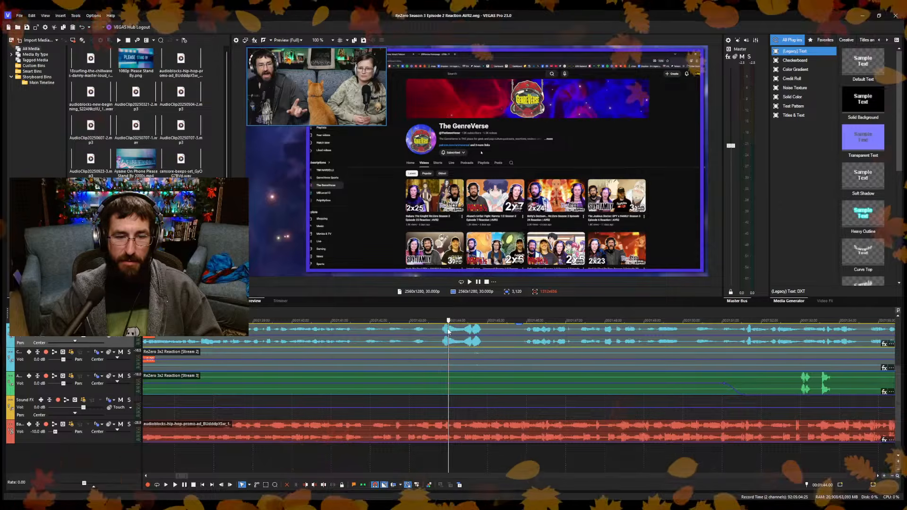
scroll(461, 379, down, 5)
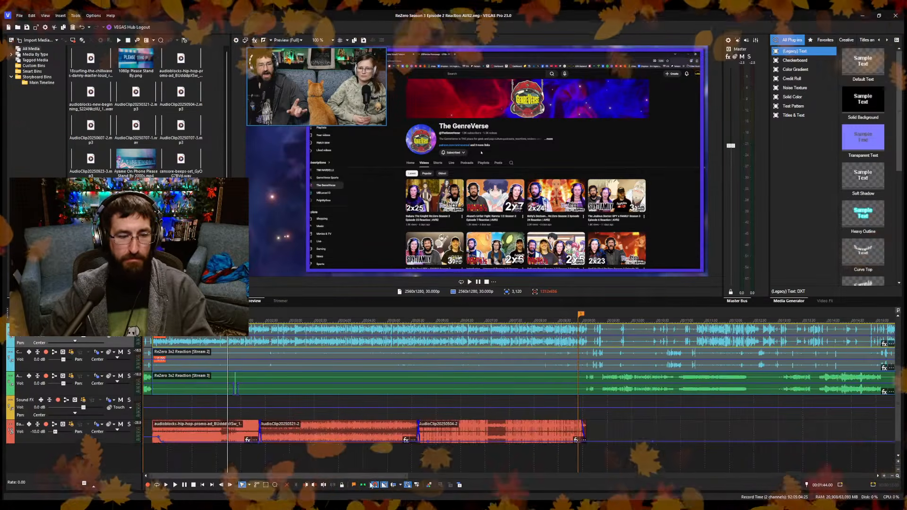
click(354, 486)
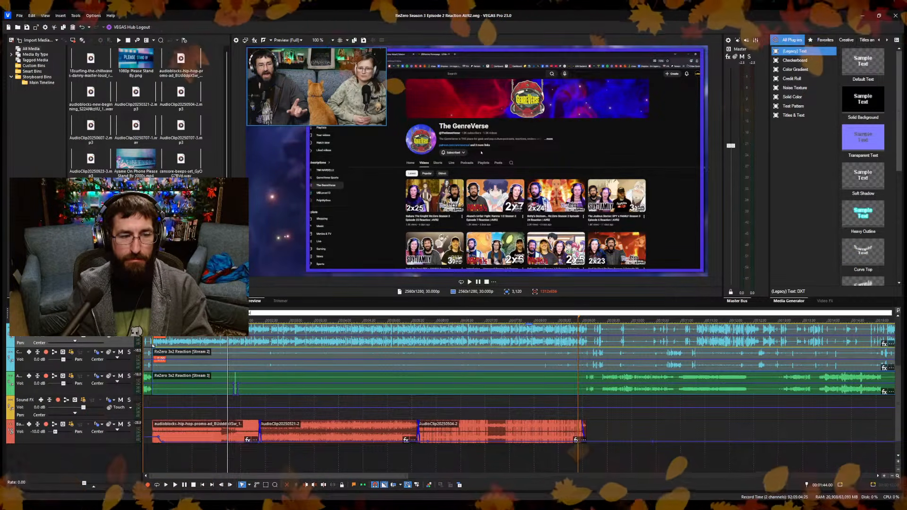
Examine frames through the rest of the intro, around its closing part and just after the episode reaction begins.
click(295, 351)
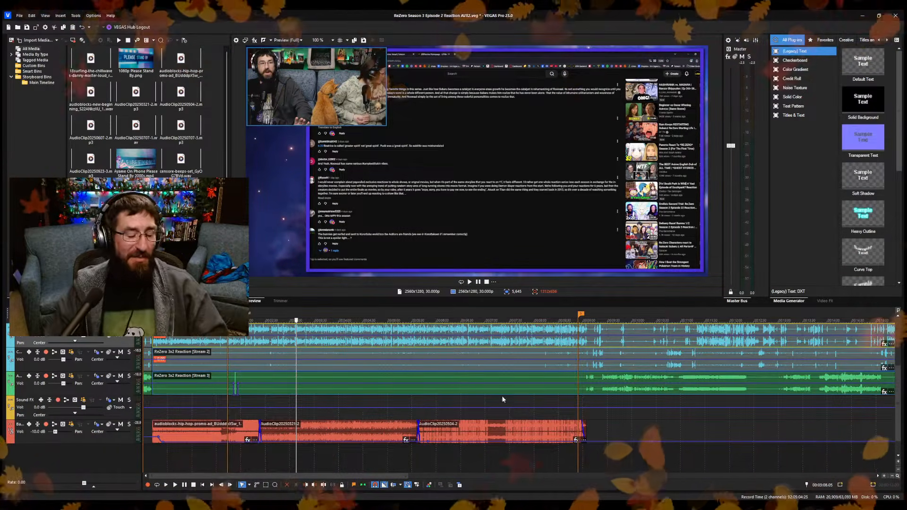
click(564, 346)
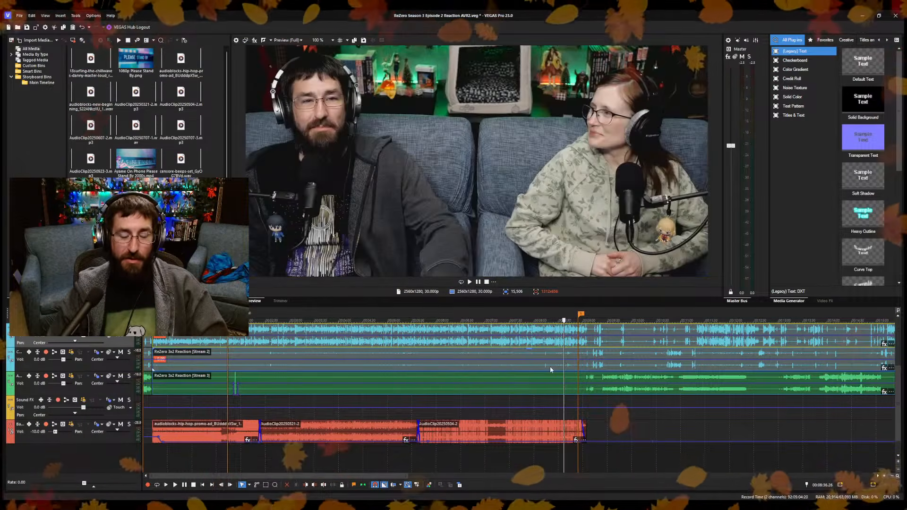
click(568, 414)
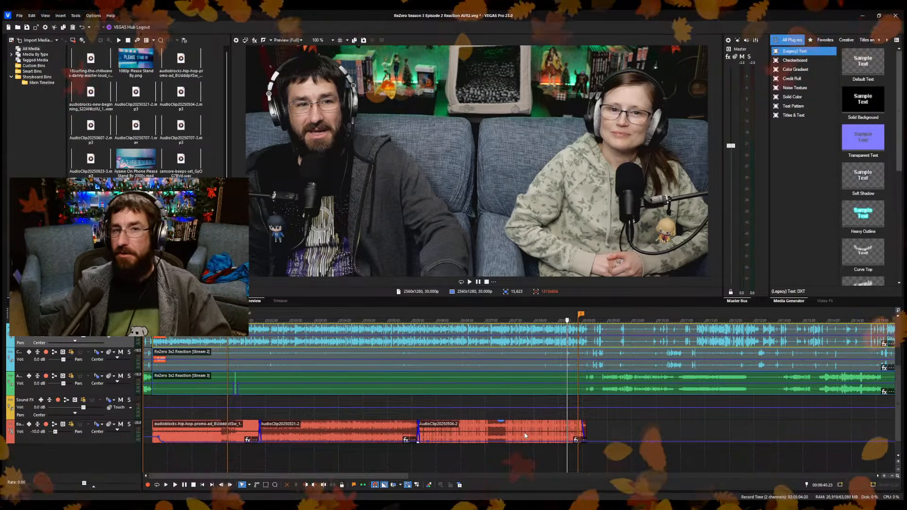
click(560, 400)
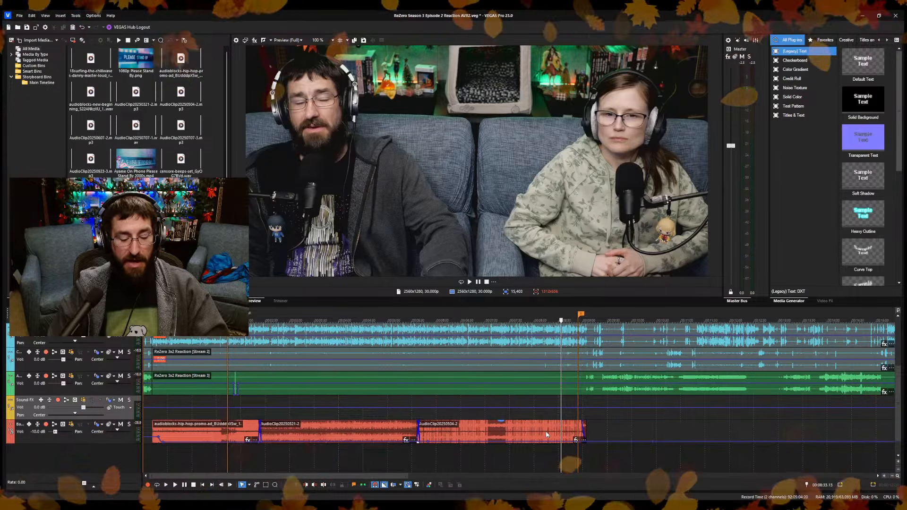
click(568, 412)
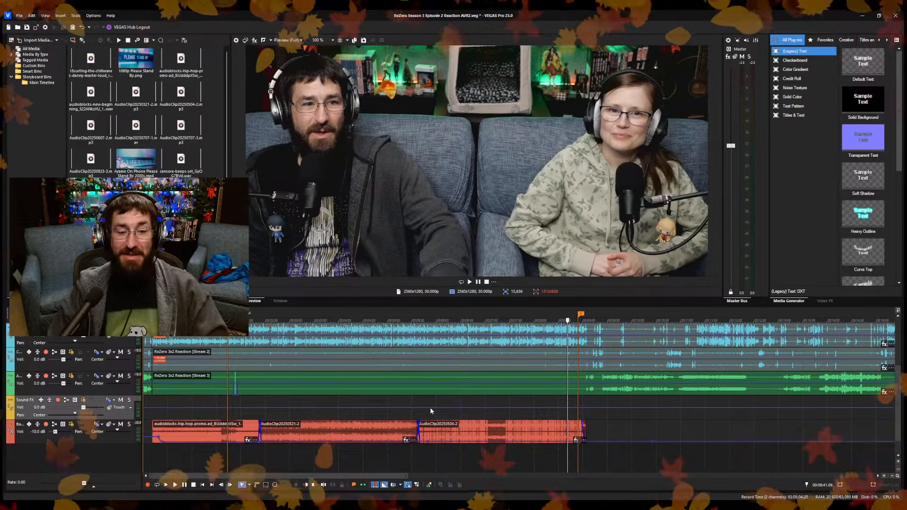
click(505, 410)
click(468, 447)
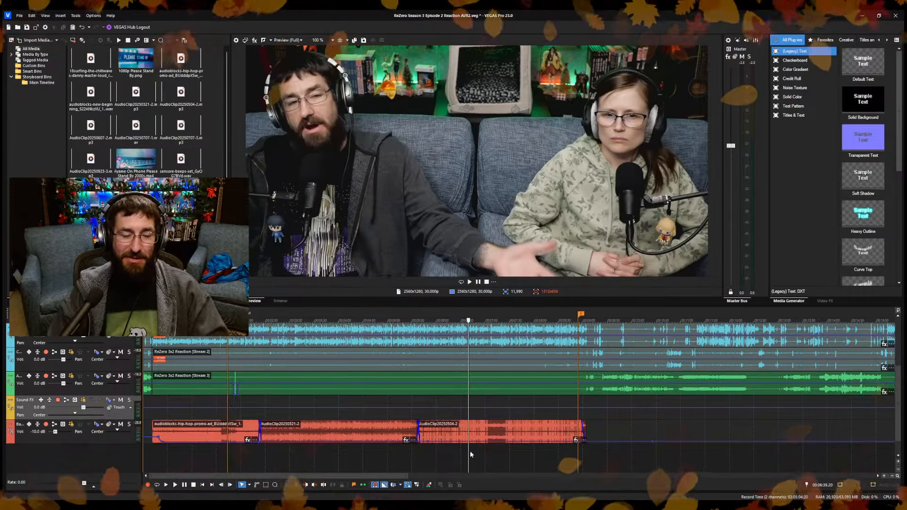
click(594, 439)
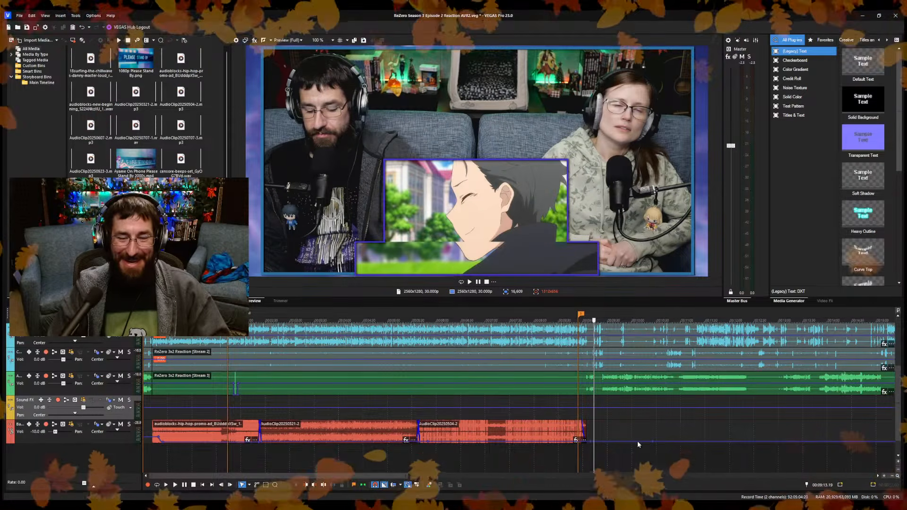
Enter a new level for the background music track's volume envelope in the gap after the intro music.
scroll(661, 444, down, 5)
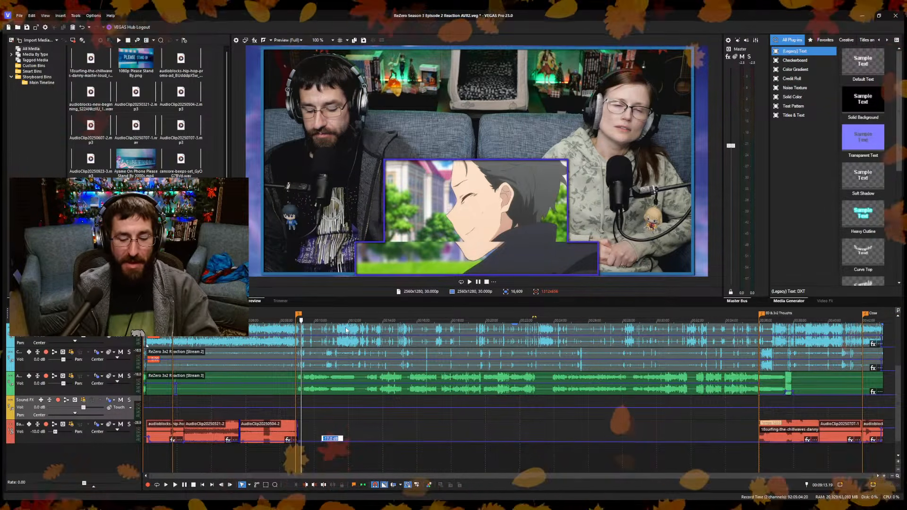
text(-1)
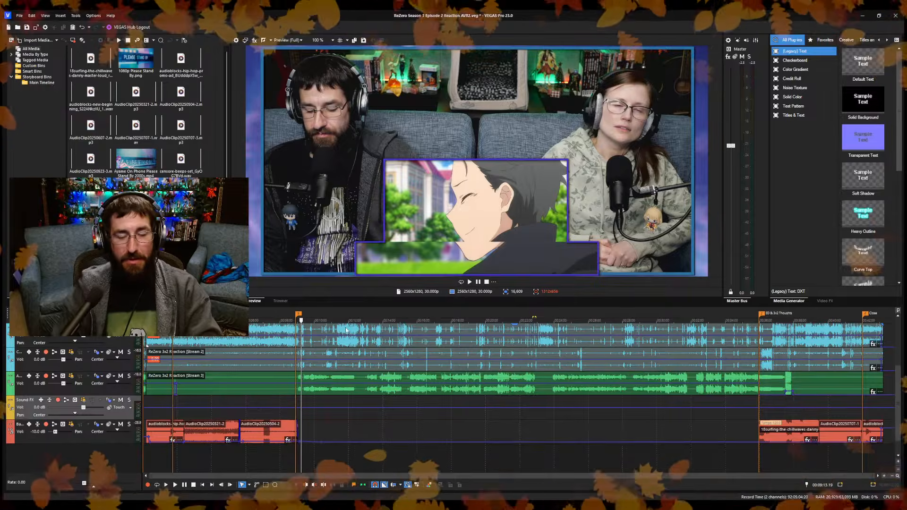
key(Return)
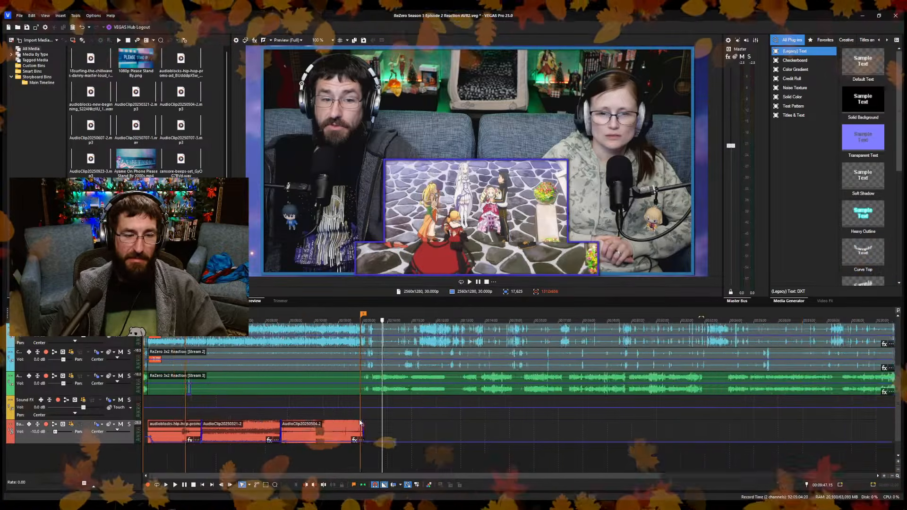
scroll(359, 420, down, 1)
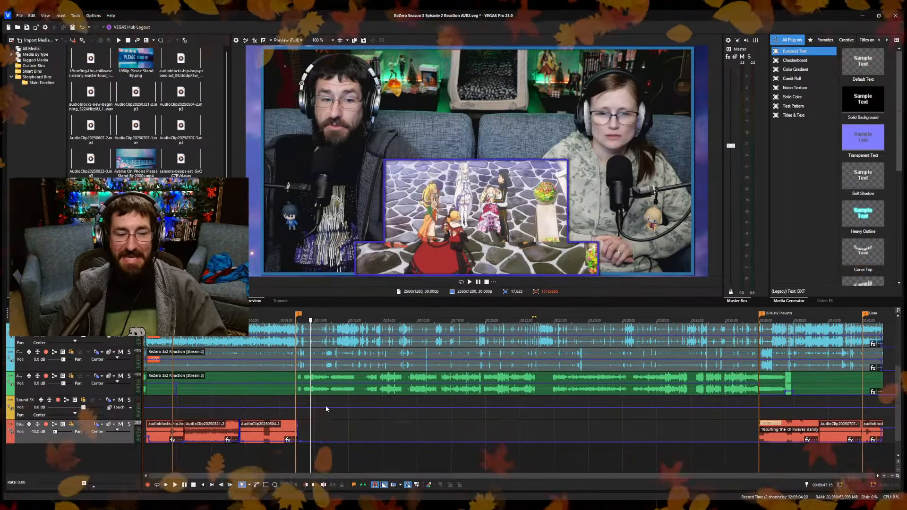
Play the closing part of the intro, sampling spots between about 5:55 and 8:49 ahead of the episode marker.
scroll(302, 387, up, 3)
click(253, 362)
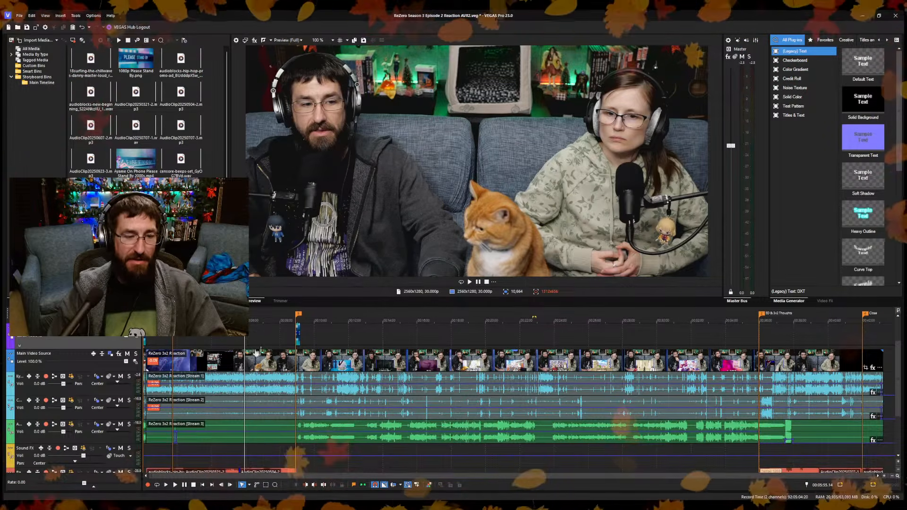
click(259, 338)
key(space)
scroll(337, 378, up, 4)
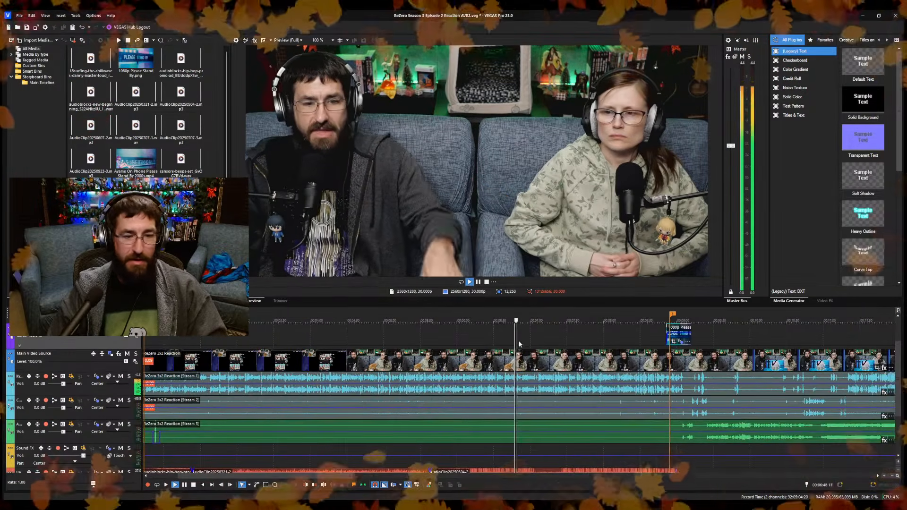
scroll(580, 441, down, 2)
click(587, 457)
click(652, 451)
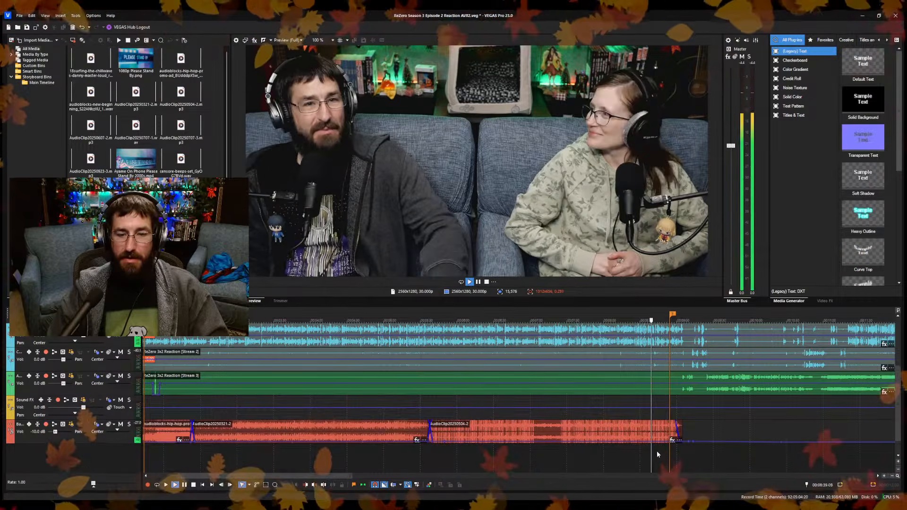
click(657, 450)
scroll(679, 436, up, 2)
scroll(680, 435, up, 1)
scroll(786, 387, up, 4)
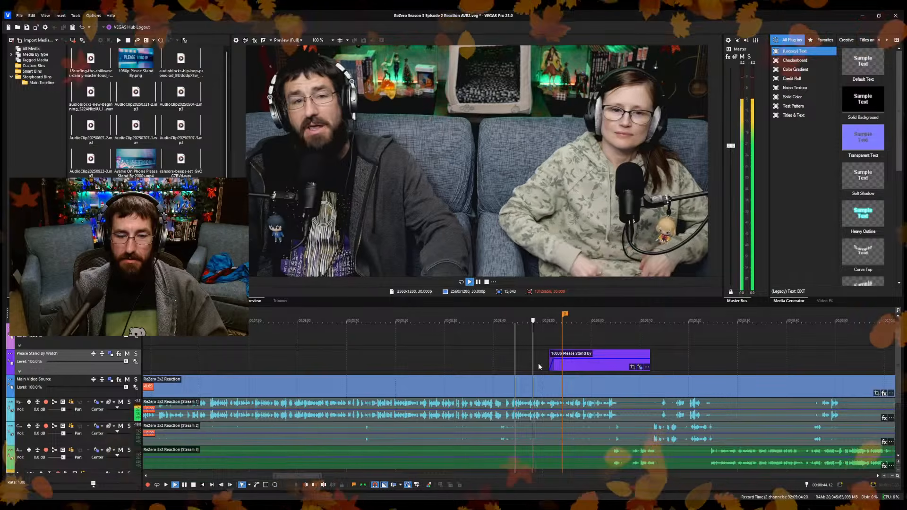
scroll(538, 362, up, 3)
key(Return)
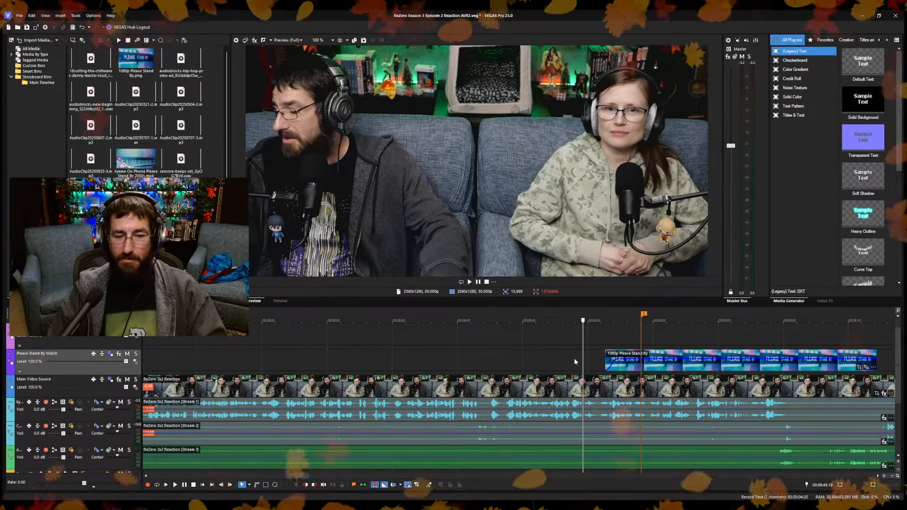
Shorten the Please Stand By image event so that it ends at 8:58.00, just after the episode marker.
drag(582, 361, 692, 373)
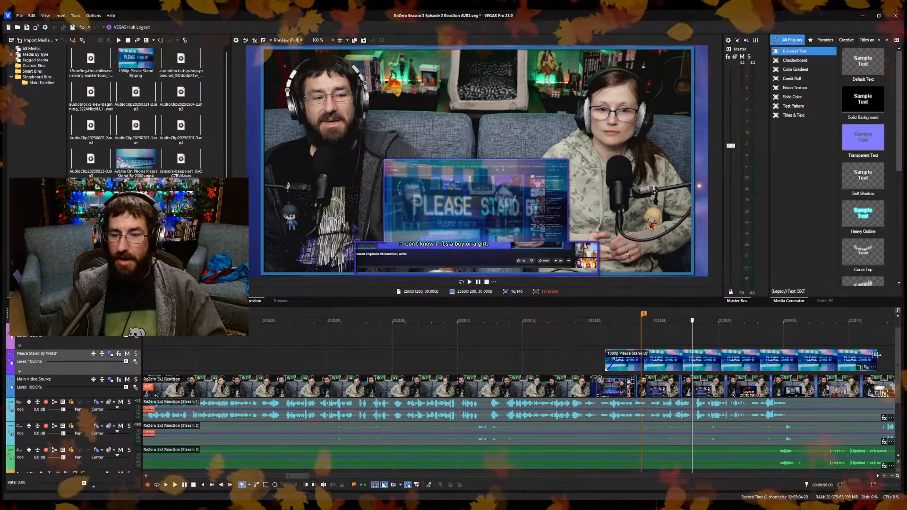
drag(876, 354, 692, 358)
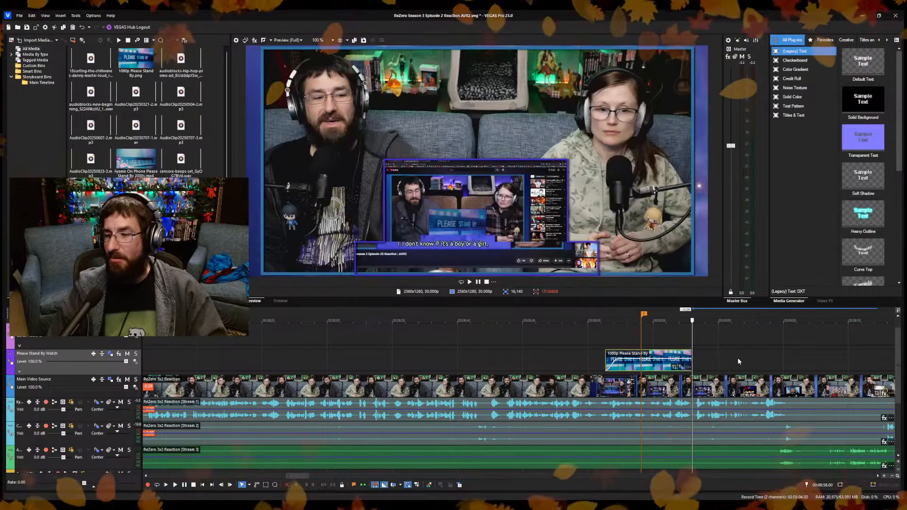
click(734, 359)
Split the reaction video and its audio streams at 9:06.02 and ripple-remove the footage up to 9:08.14.
scroll(732, 378, down, 3)
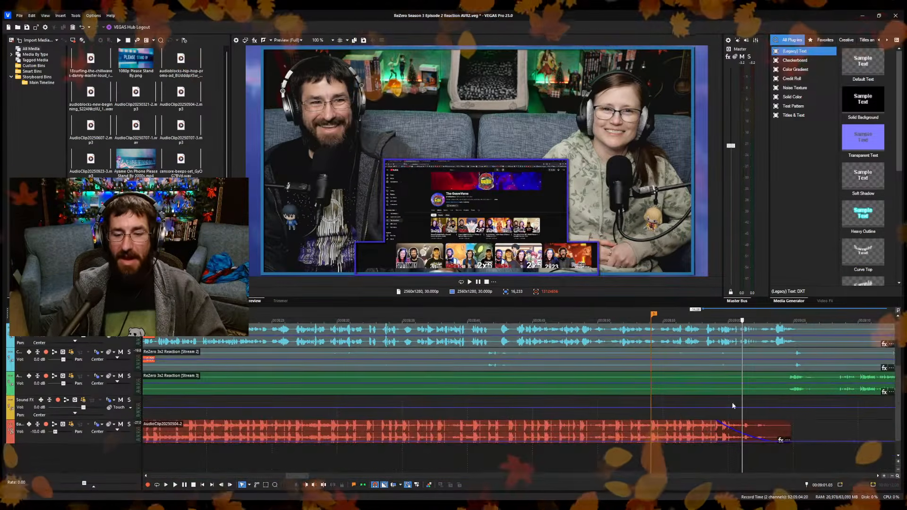
key(space)
scroll(727, 465, up, 3)
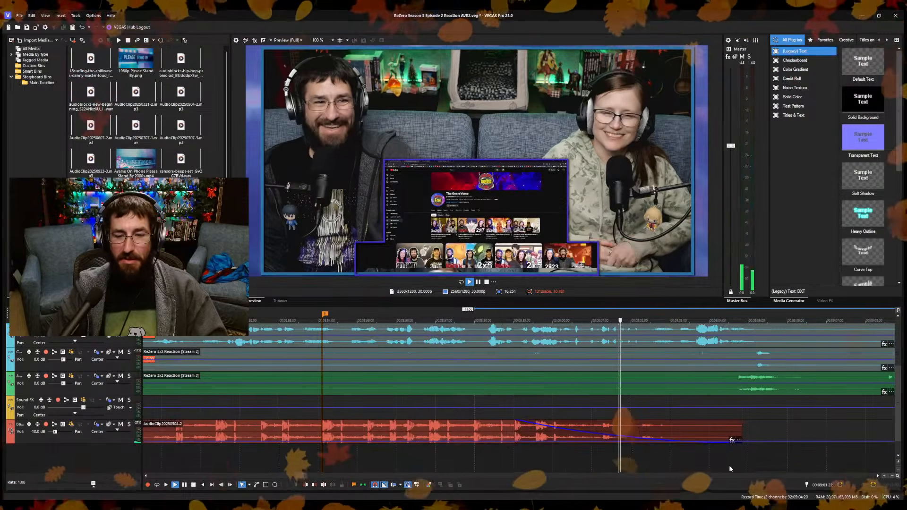
click(729, 466)
scroll(699, 466, down, 1)
key(space)
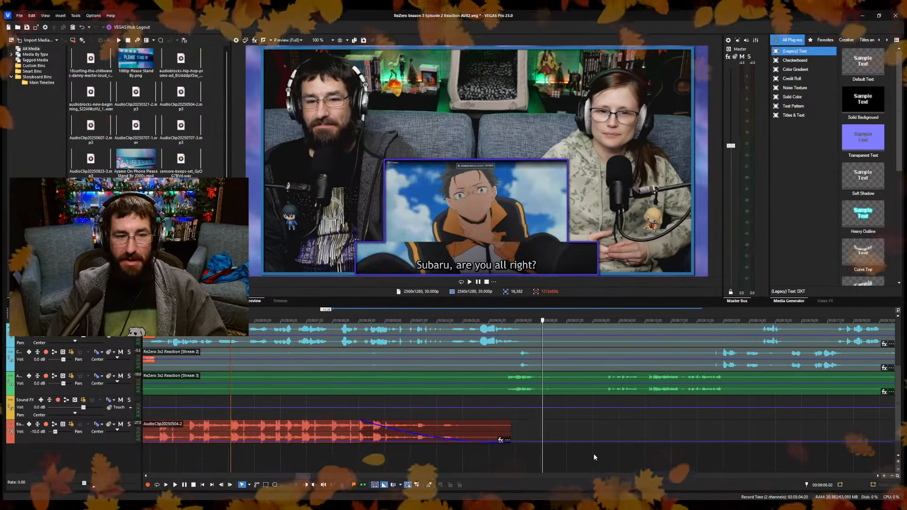
key(s)
click(605, 461)
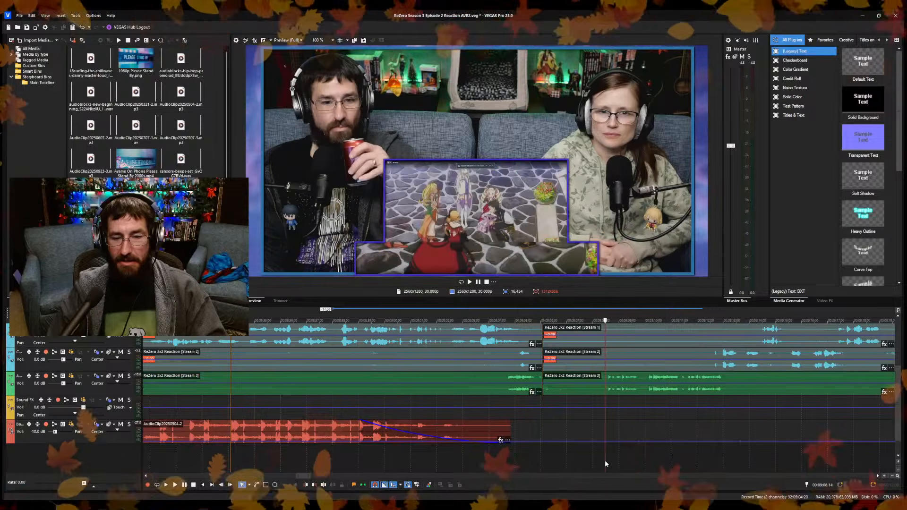
key(alt+bracketleft)
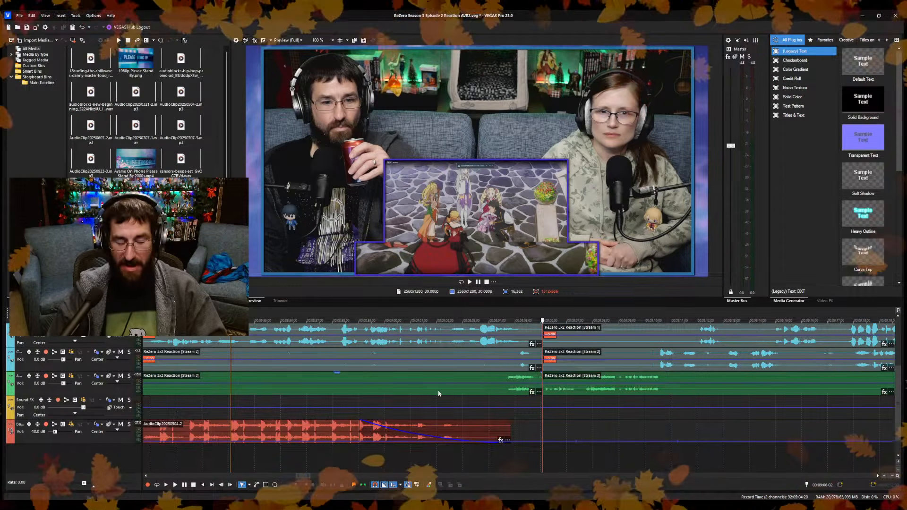
Listen to the start of the episode reaction from about 9:09, skipping through the conversation to find the next cut.
click(533, 471)
scroll(545, 457, down, 3)
click(537, 460)
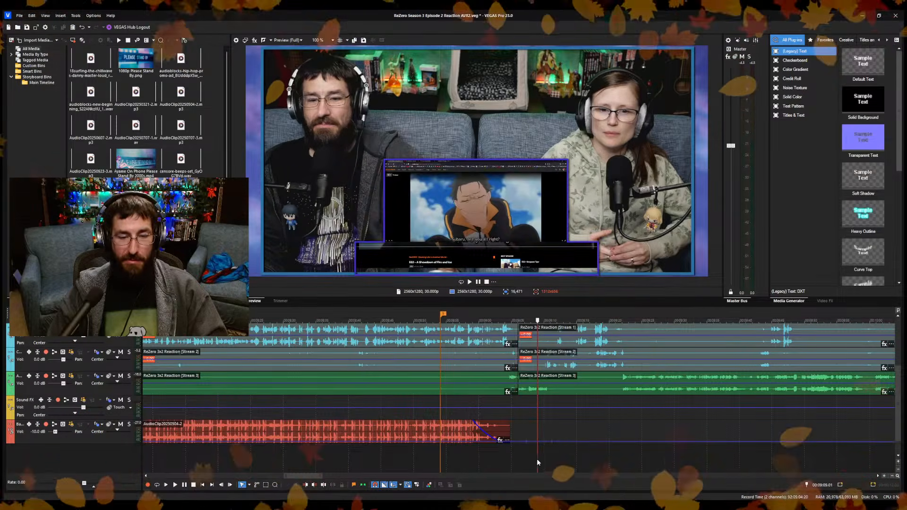
key(space)
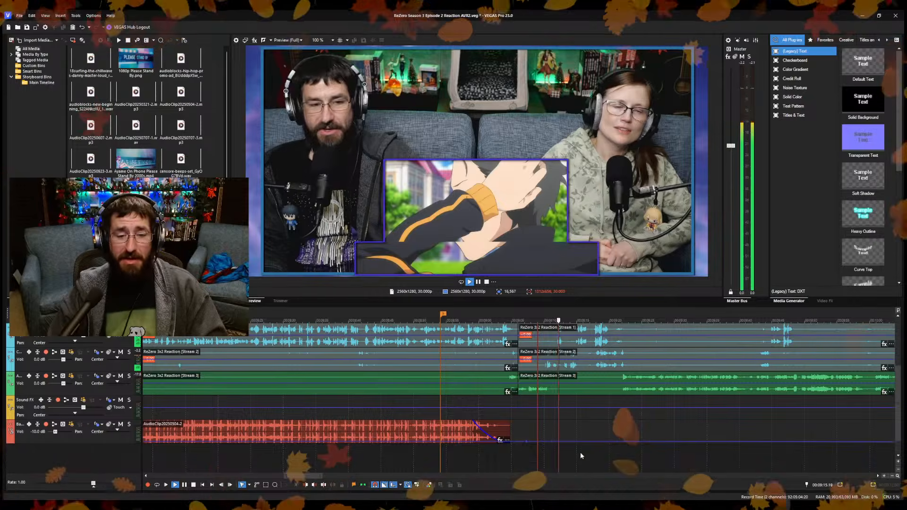
click(611, 451)
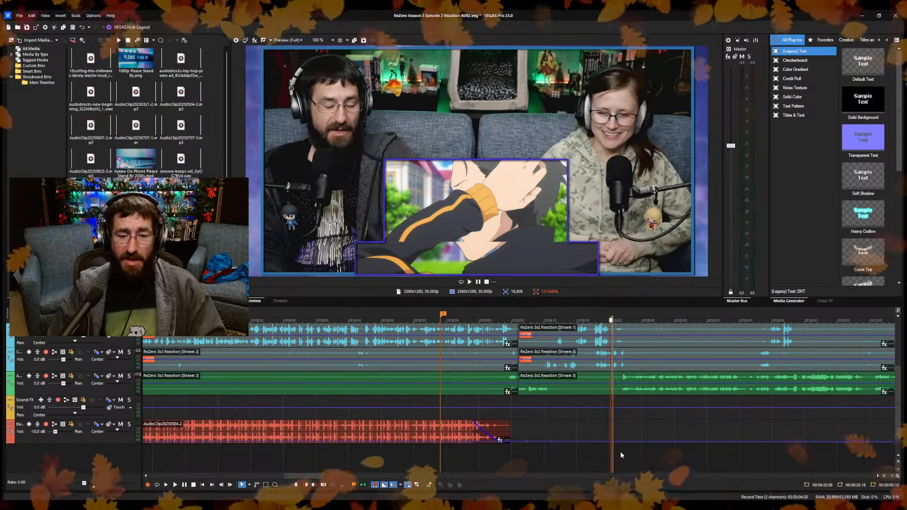
click(620, 453)
key(space)
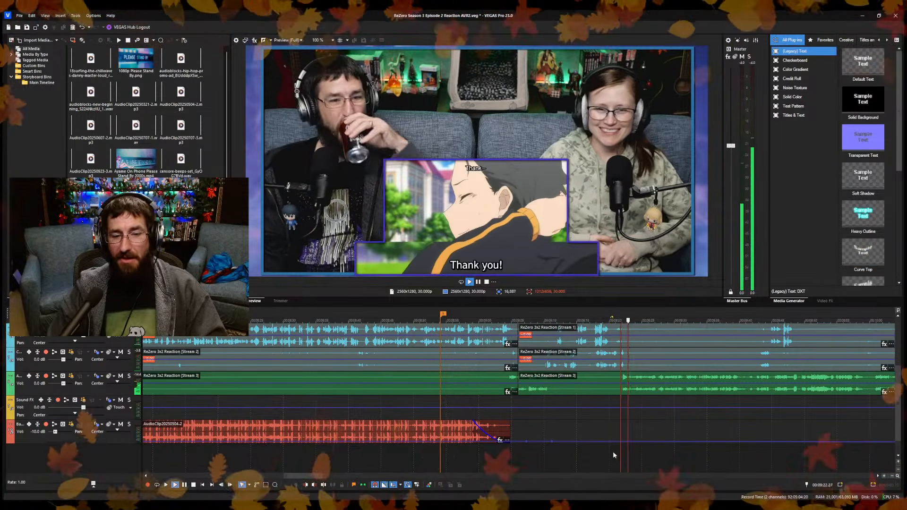
scroll(613, 451, up, 3)
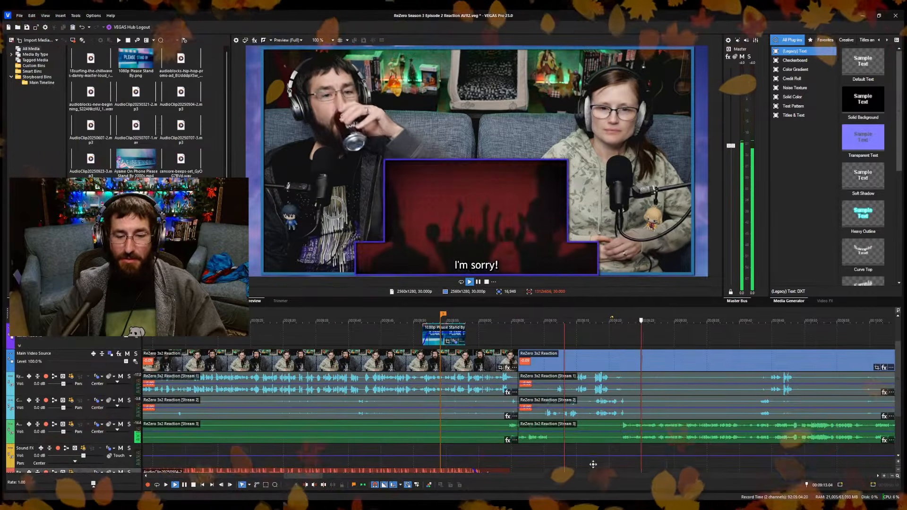
Minimize the Sound FX track and replay the conversation after the first cut, ending with the cursor at about 9:23.
scroll(593, 464, down, 2)
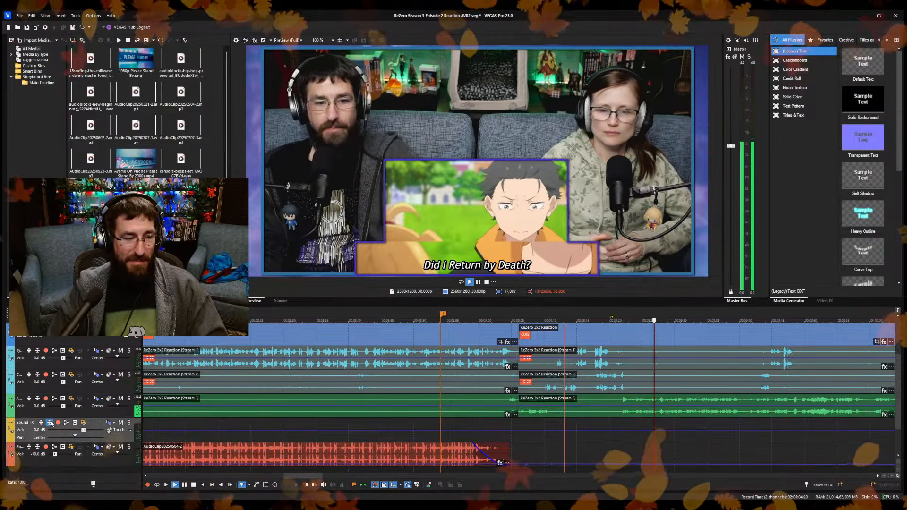
click(50, 422)
click(542, 462)
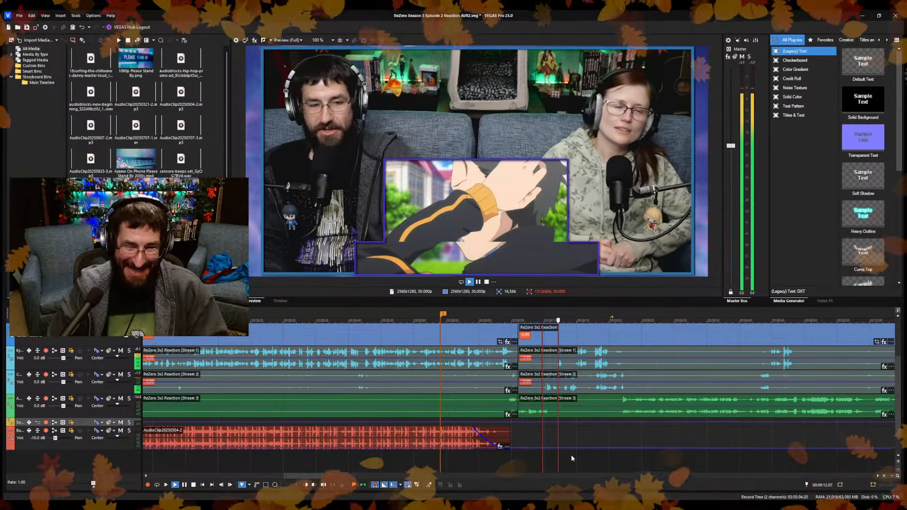
click(580, 451)
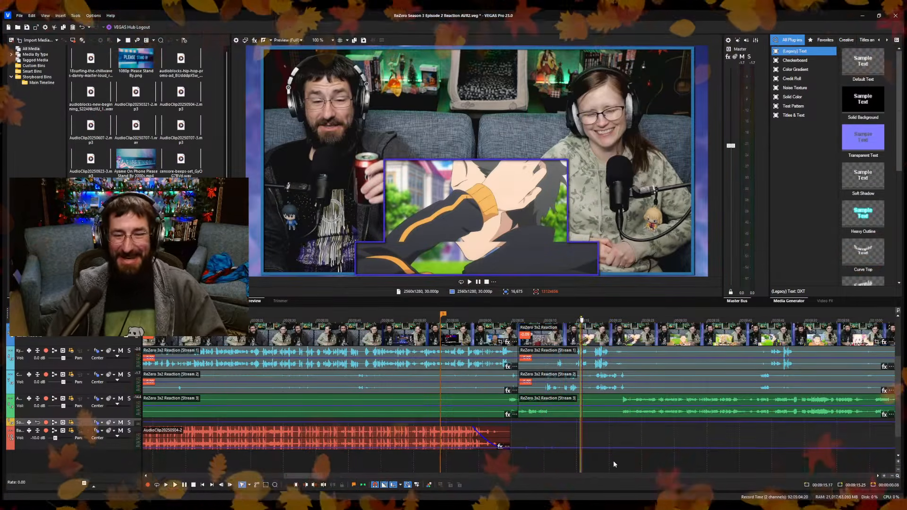
click(630, 463)
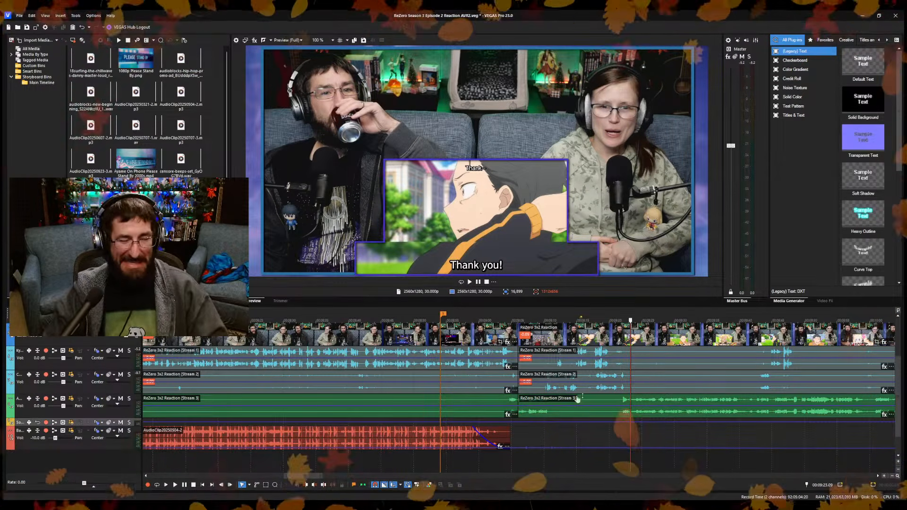
Split the reaction video and its audio streams at 9:27.06 and ripple-remove the footage up to 9:27.18.
key(space)
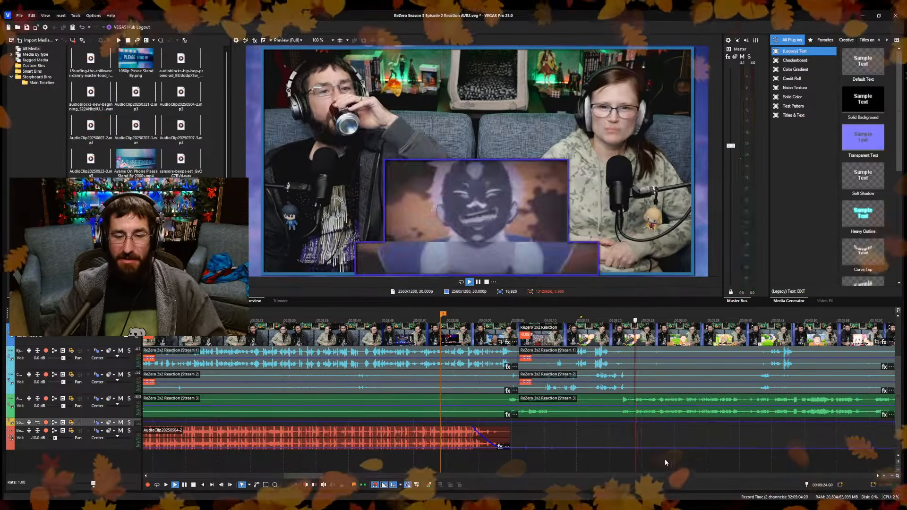
scroll(661, 459, up, 4)
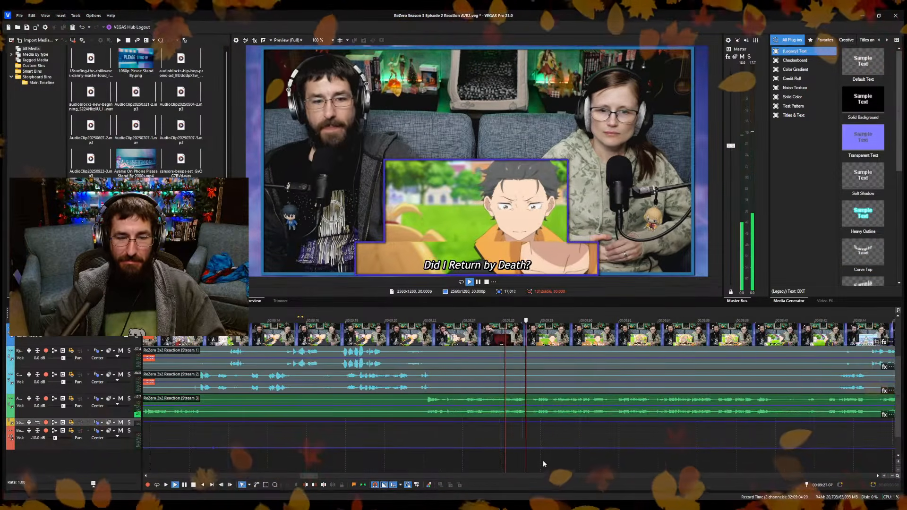
key(space)
scroll(493, 464, up, 2)
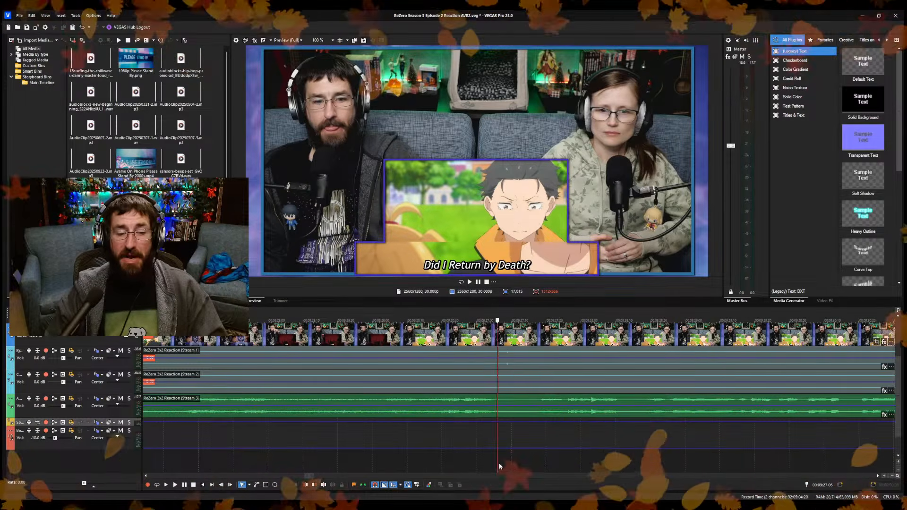
key(s)
click(539, 468)
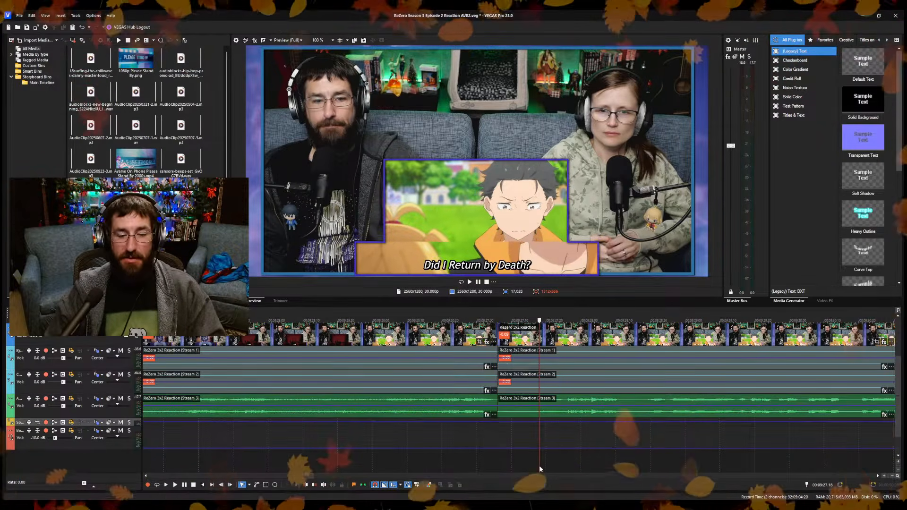
key(alt+bracketleft)
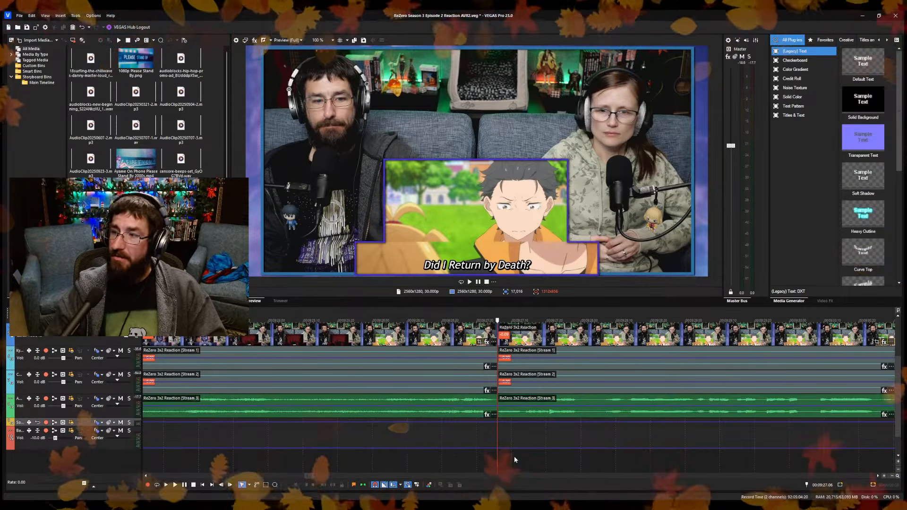
Examine the audio waveforms after the second cut, checking frames at about 9:41 and 11:58 against the full timeline.
scroll(494, 417, down, 5)
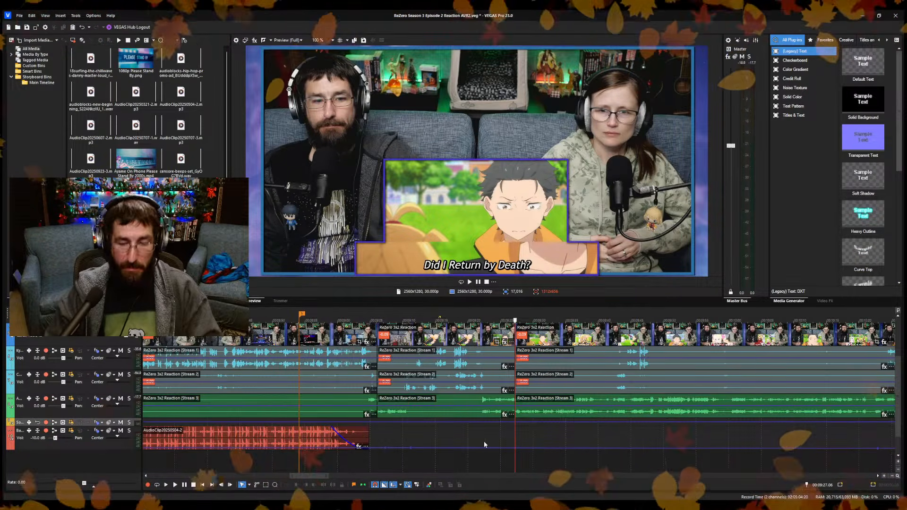
scroll(494, 455, down, 4)
scroll(494, 455, down, 5)
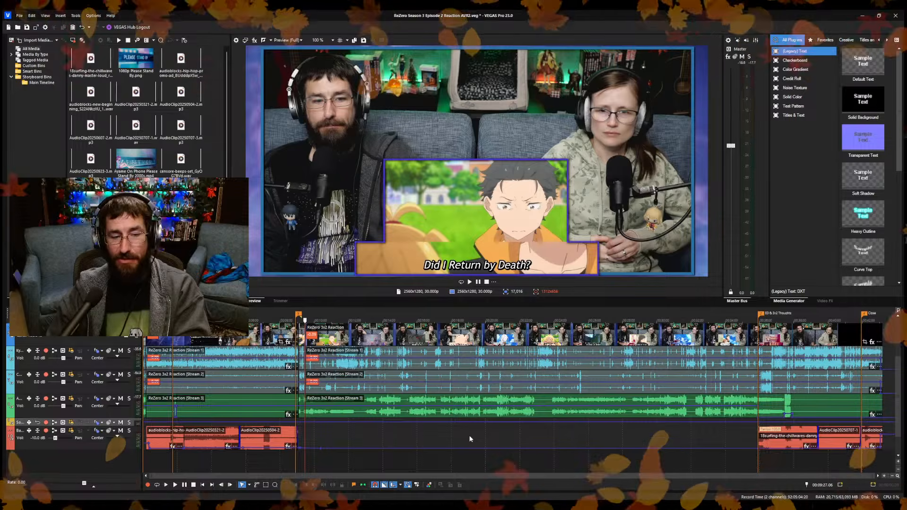
scroll(411, 433, up, 6)
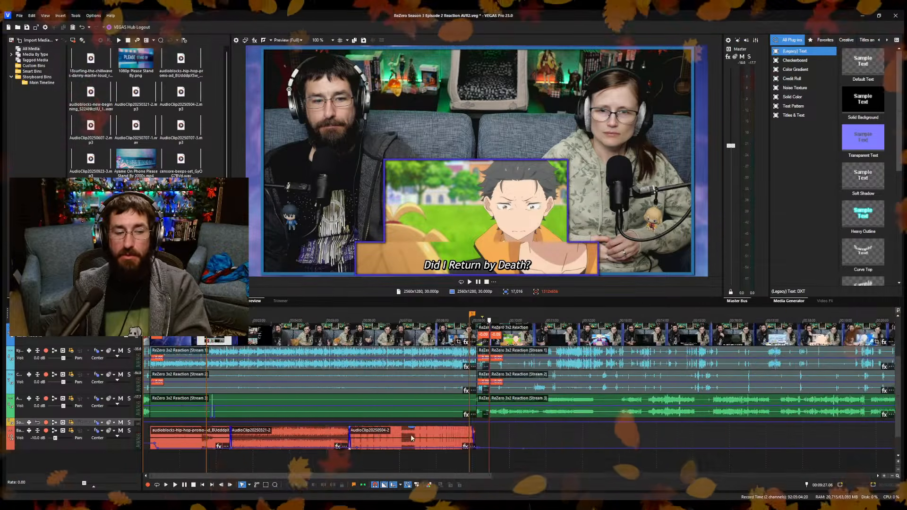
click(538, 368)
scroll(538, 369, up, 5)
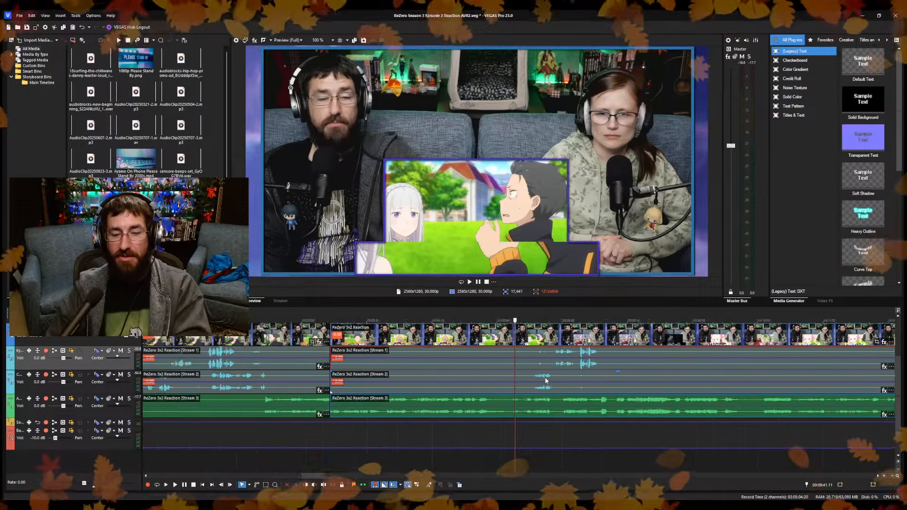
click(530, 393)
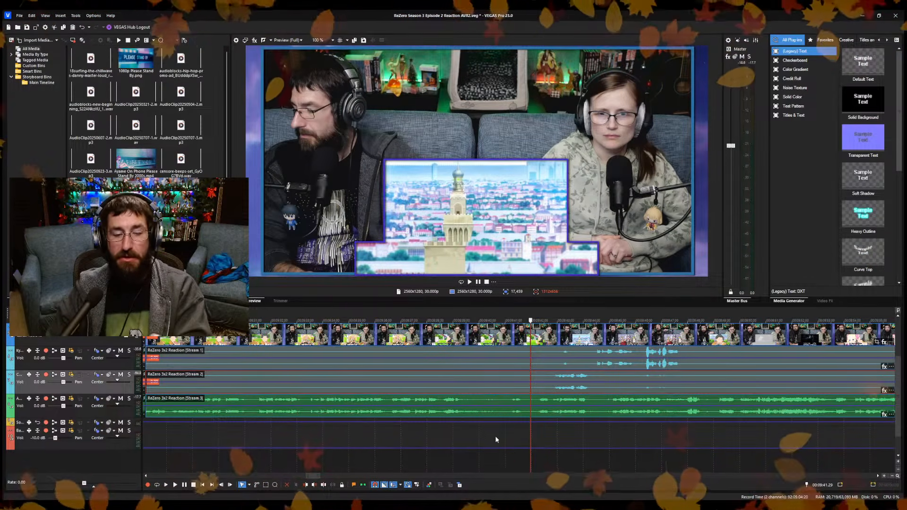
scroll(511, 449, down, 5)
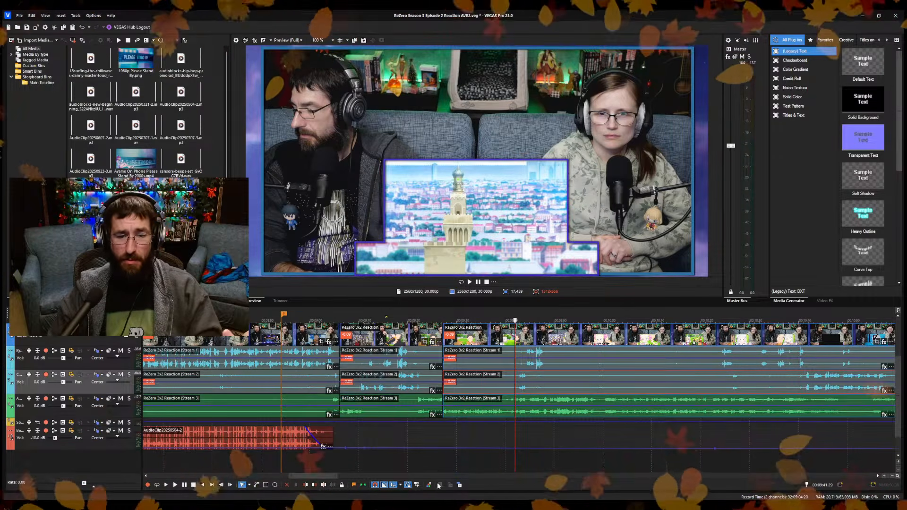
scroll(485, 423, down, 3)
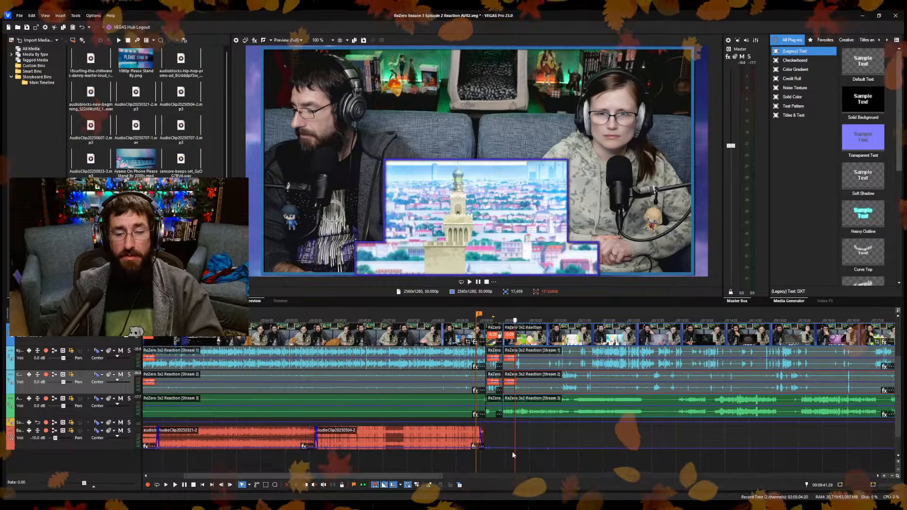
click(626, 429)
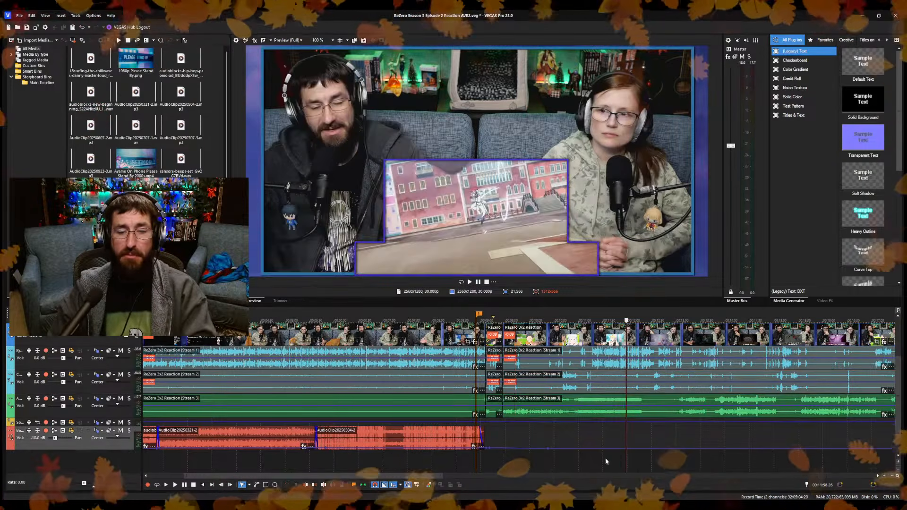
scroll(671, 461, down, 5)
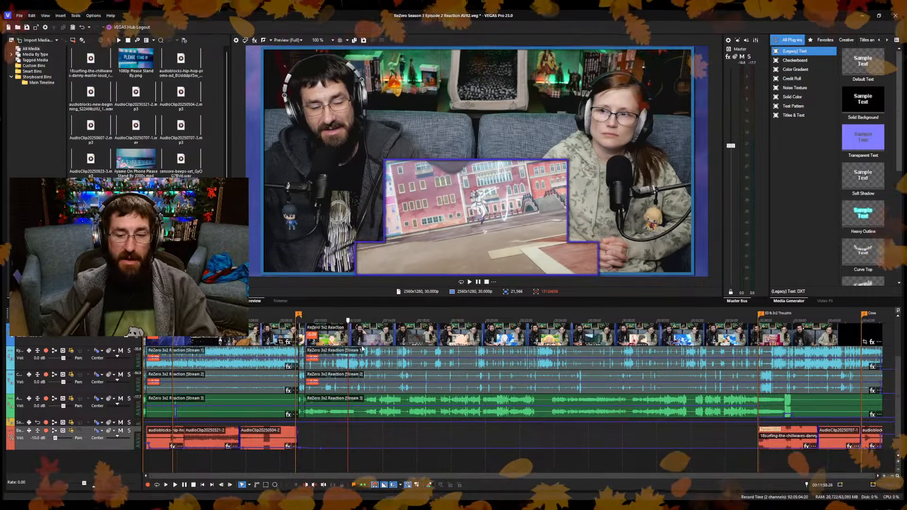
Replay the episode footage after the second cut and split the reaction video and its audio streams at 9:30.29.
click(399, 434)
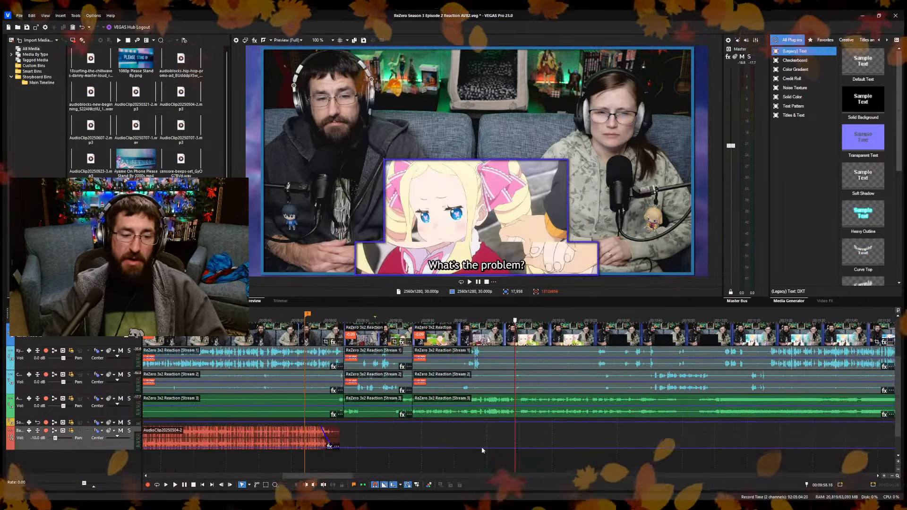
scroll(492, 472, up, 4)
key(space)
scroll(569, 458, up, 4)
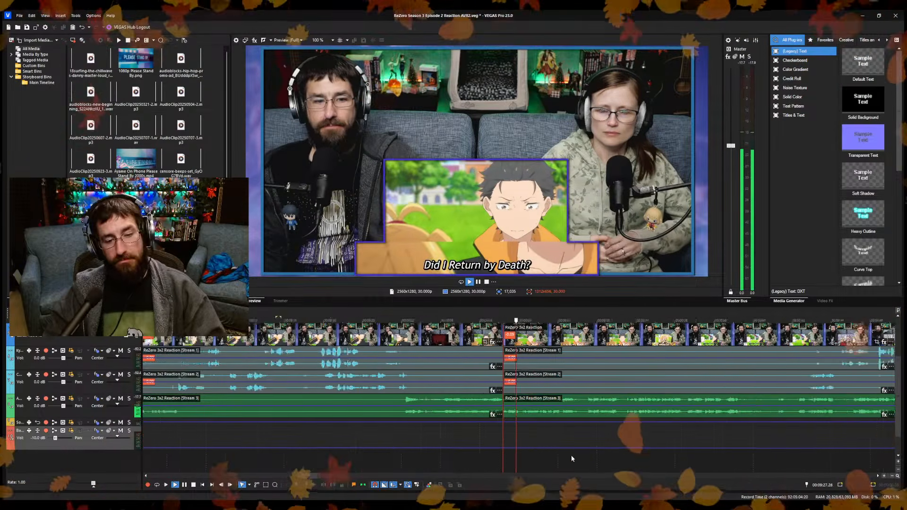
scroll(566, 460, up, 2)
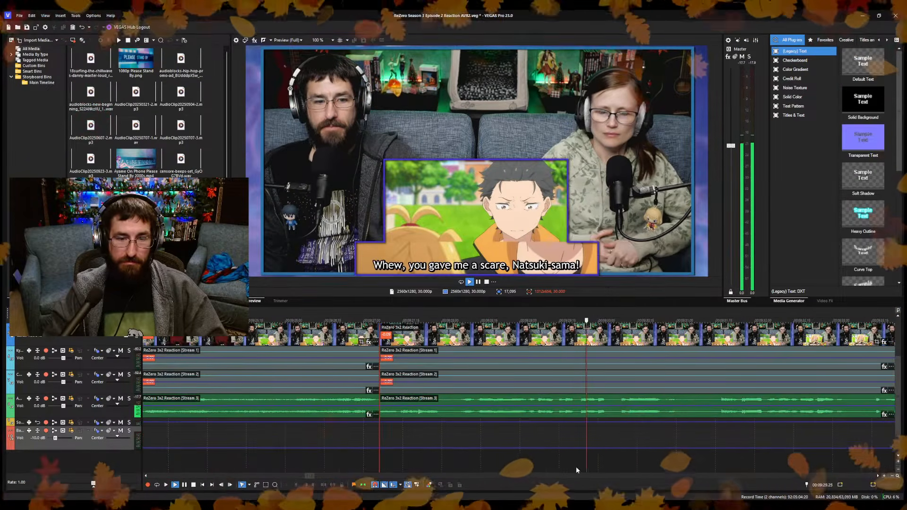
key(space)
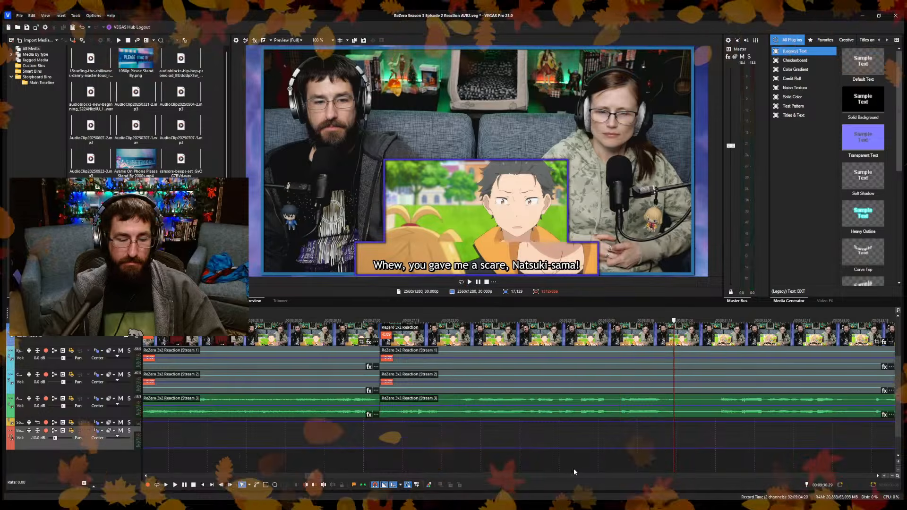
key(s)
Ripple-trim the start of the newly split reaction clip and its audio streams to 9:36.15.
click(717, 442)
key(space)
scroll(581, 467, down, 3)
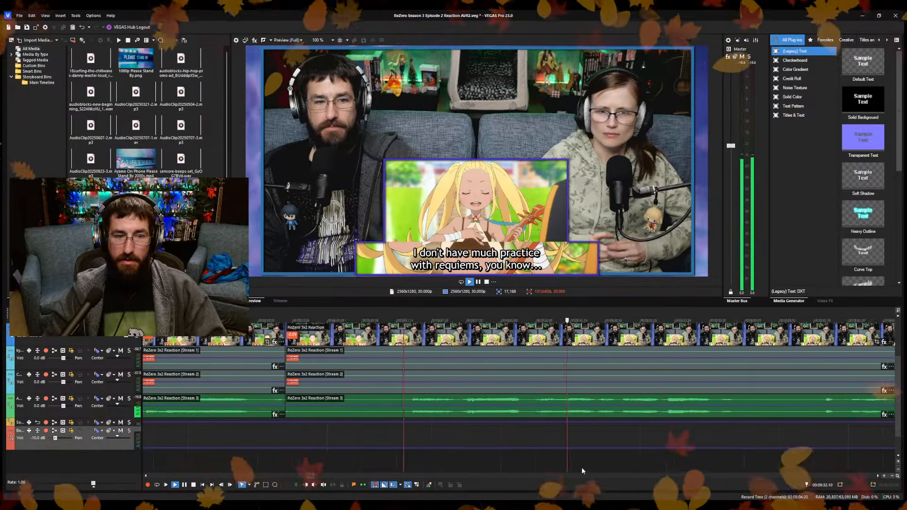
click(679, 464)
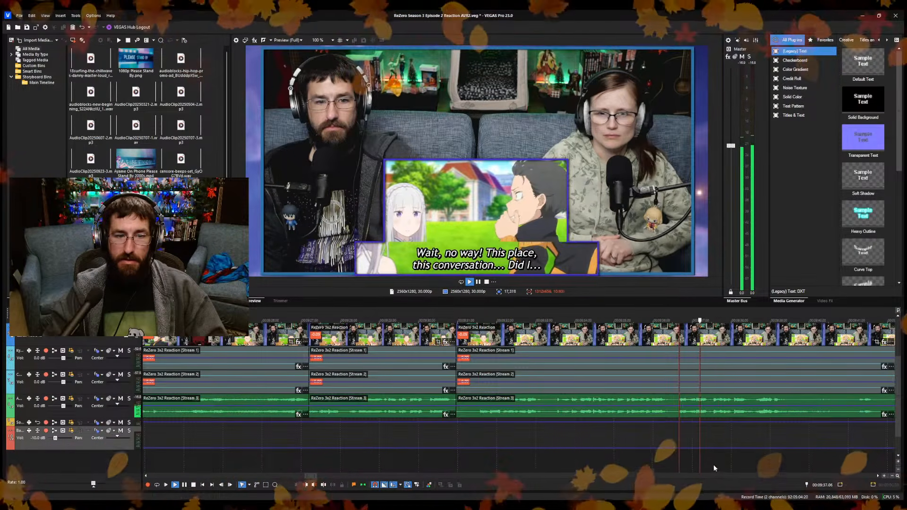
click(672, 461)
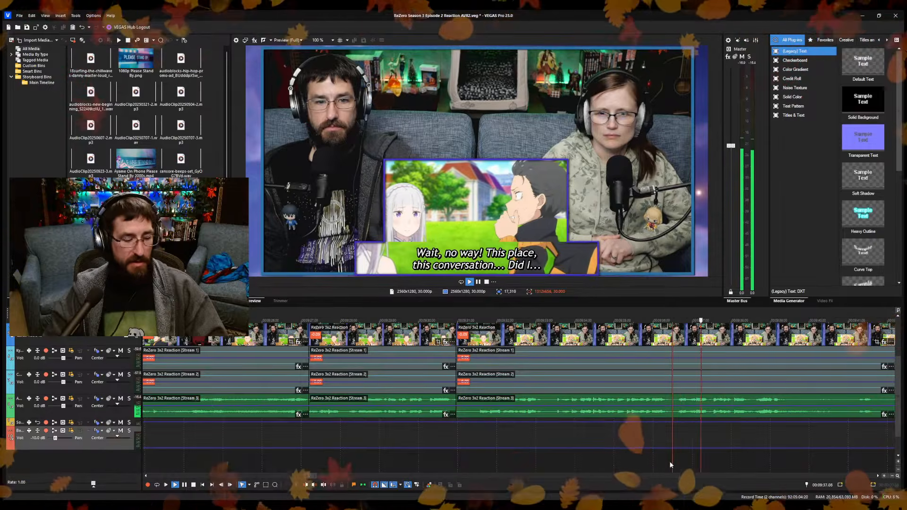
key(space)
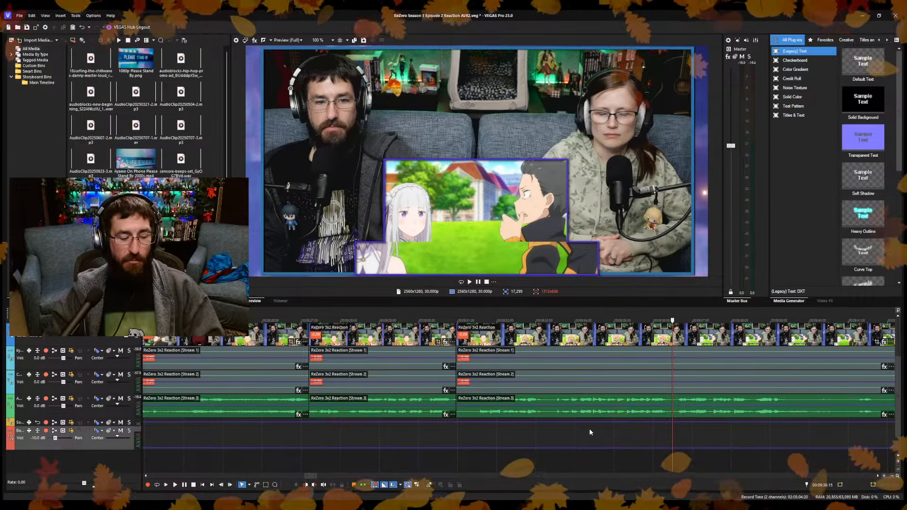
key(alt+[)
Split the reaction video and its audio streams at about 9:34 and ripple-remove the footage up to 9:35.18.
click(404, 462)
key(space)
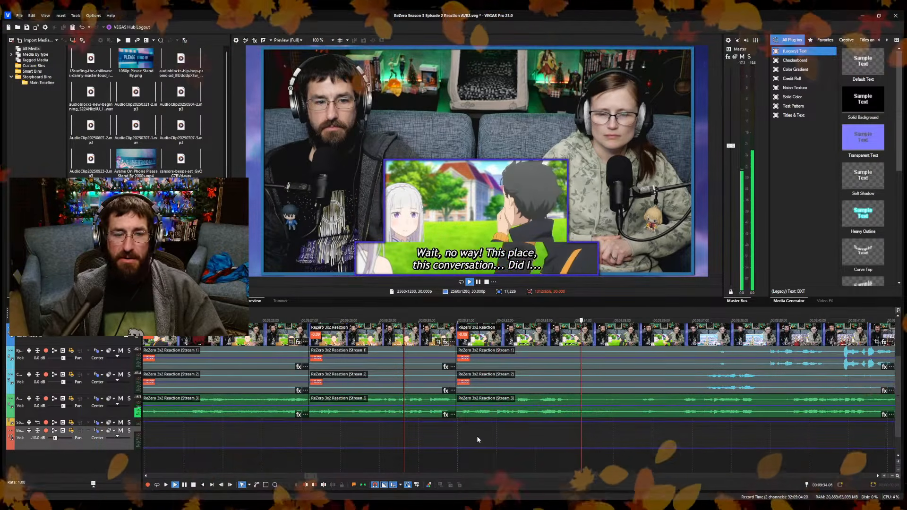
key(Return)
key(s)
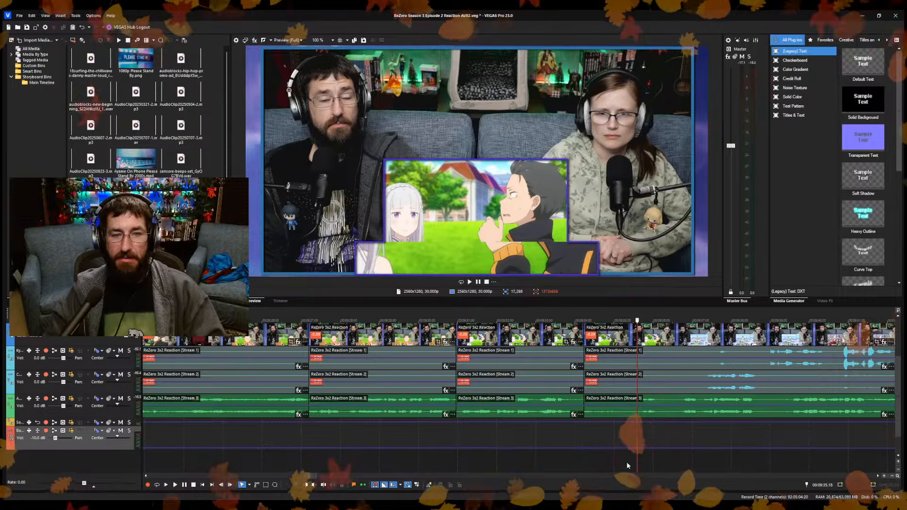
key(space)
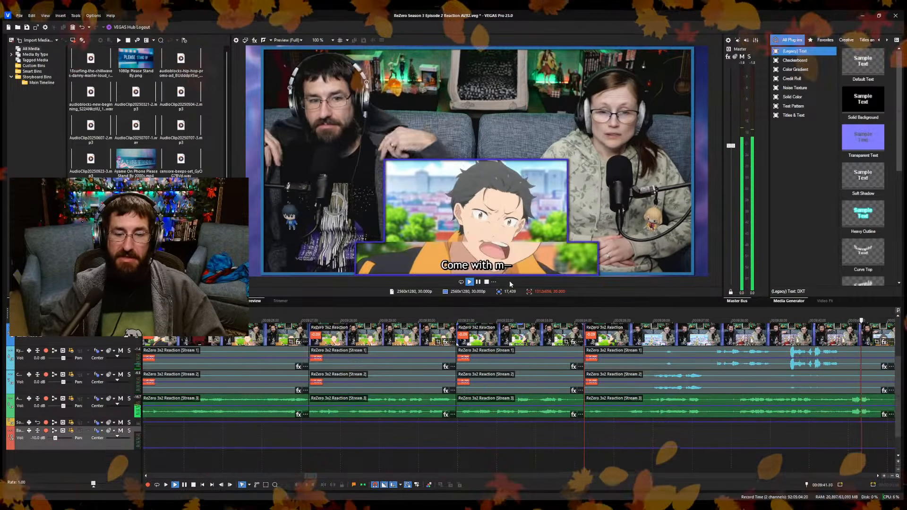
Split the reaction at 9:41.25, ripple-removing a short stretch right after it, and save the project.
click(433, 466)
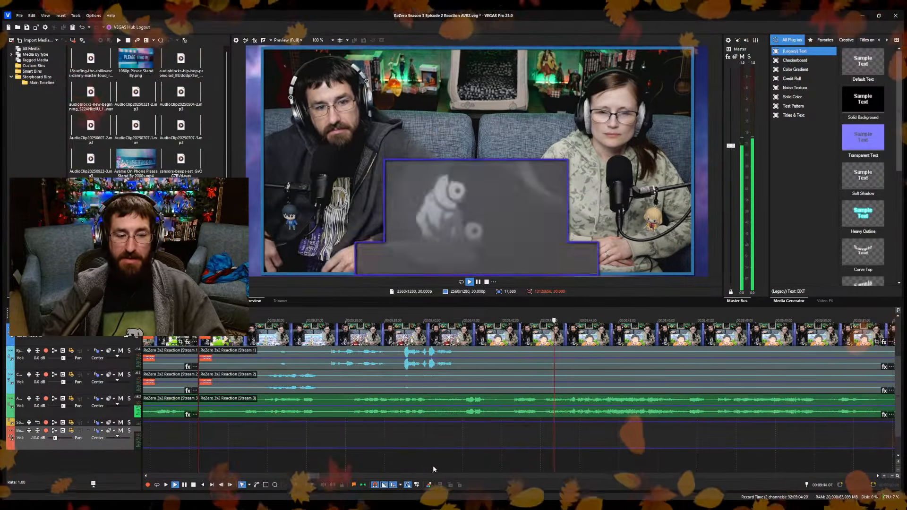
key(Return)
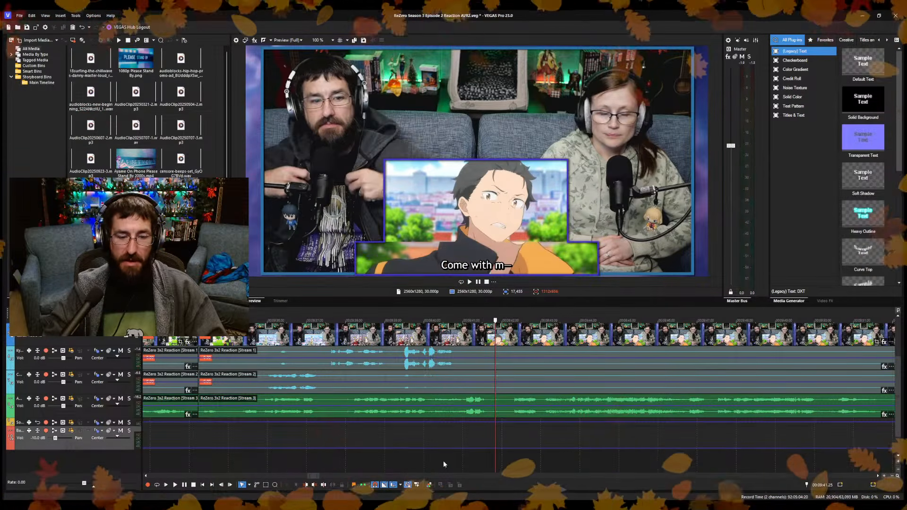
key(s)
key(ctrl+s)
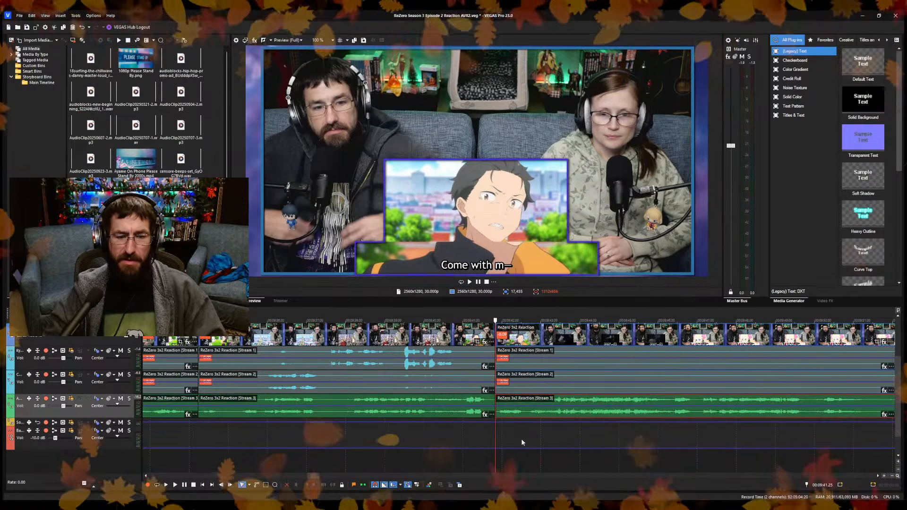
Play the episode footage after the 9:41.25 cut and check frames up to about 9:49.
key(space)
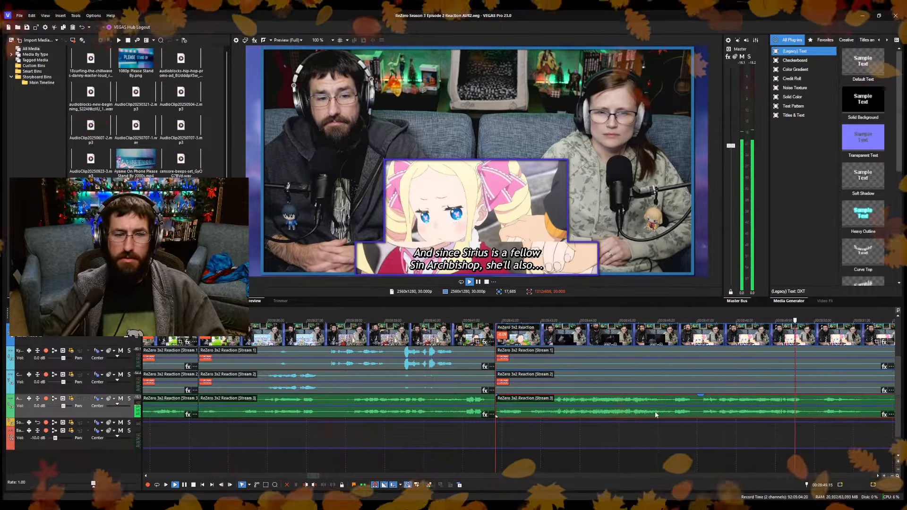
key(Return)
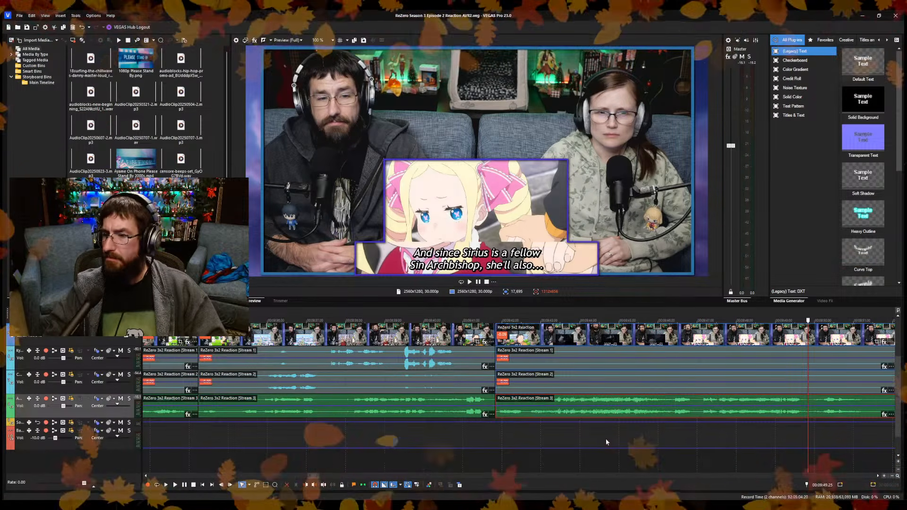
scroll(509, 409, down, 2)
scroll(458, 423, up, 2)
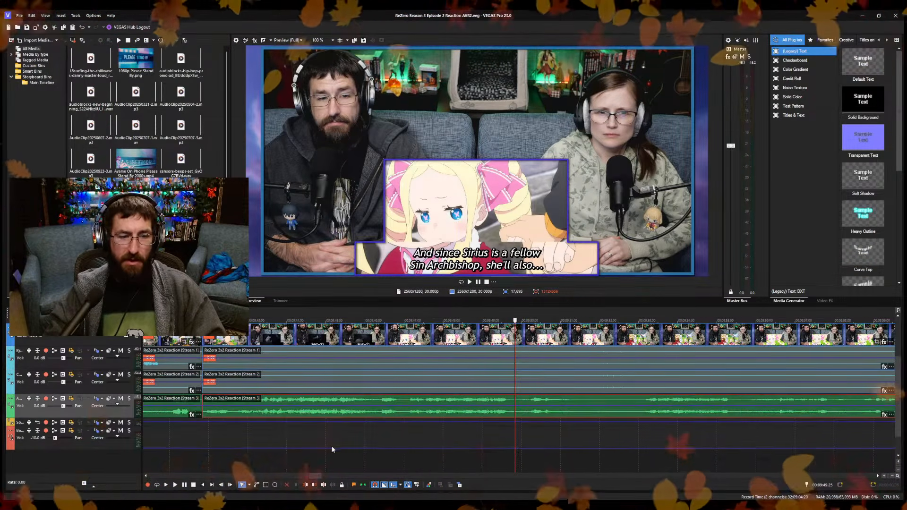
click(222, 453)
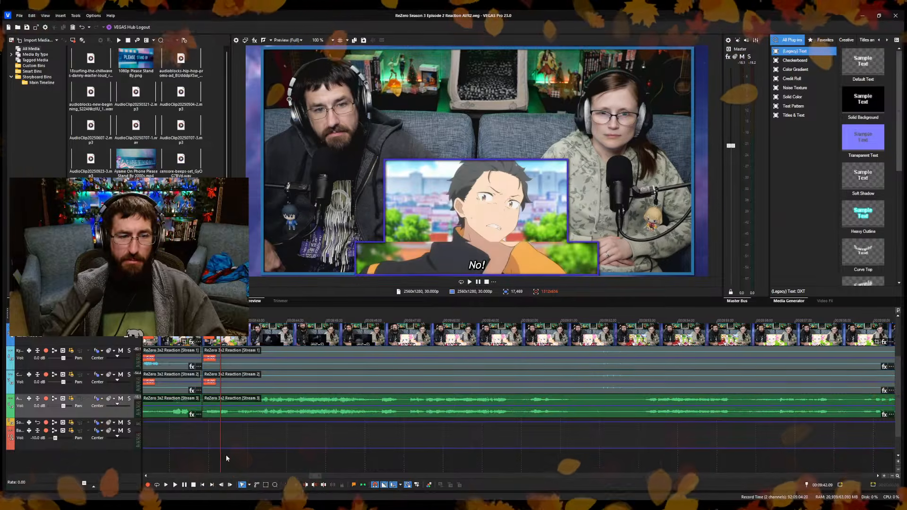
click(448, 454)
scroll(477, 451, down, 2)
scroll(477, 449, down, 3)
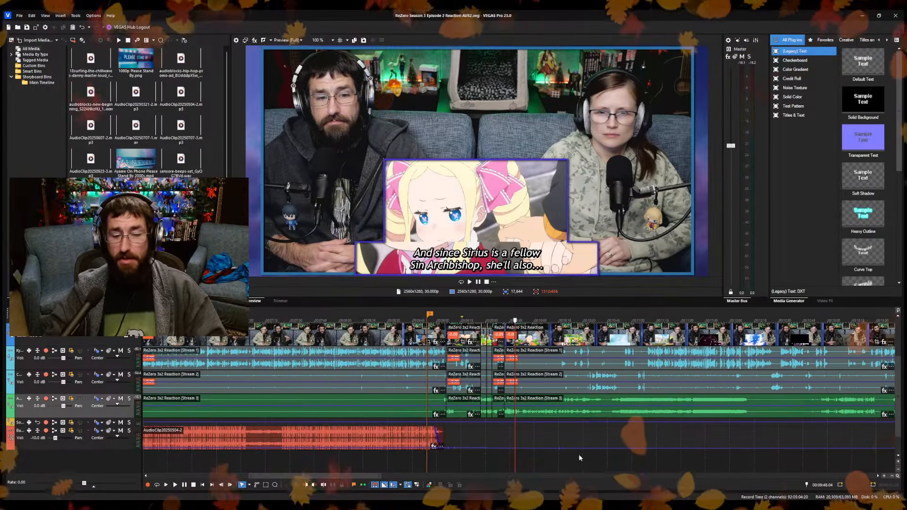
Examine the uncut reaction between about 9:51 and 10:18, comparing frames with the episode audio waveform.
click(579, 455)
click(627, 456)
click(511, 458)
click(564, 458)
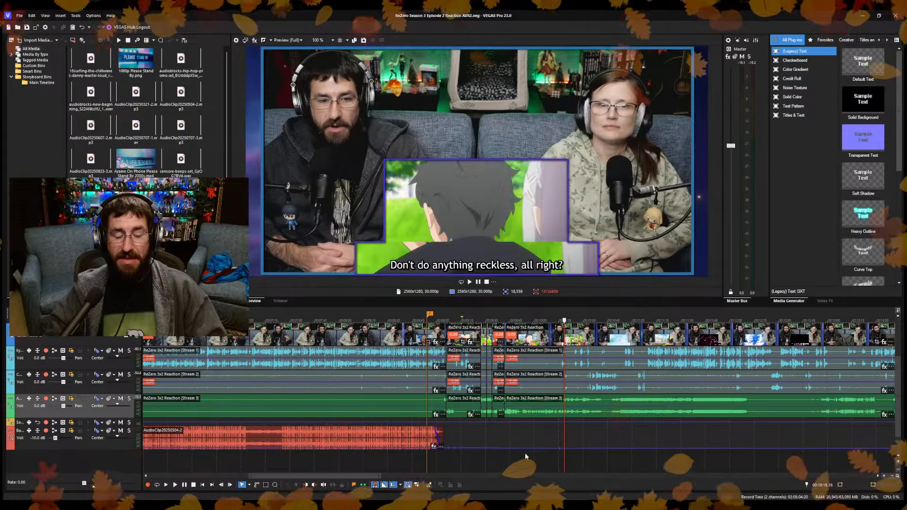
click(558, 433)
scroll(557, 433, up, 4)
click(446, 435)
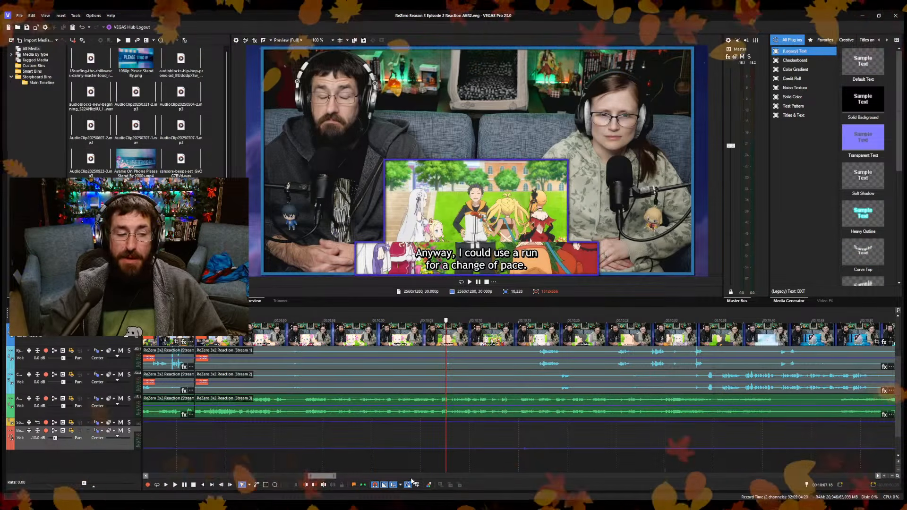
click(291, 435)
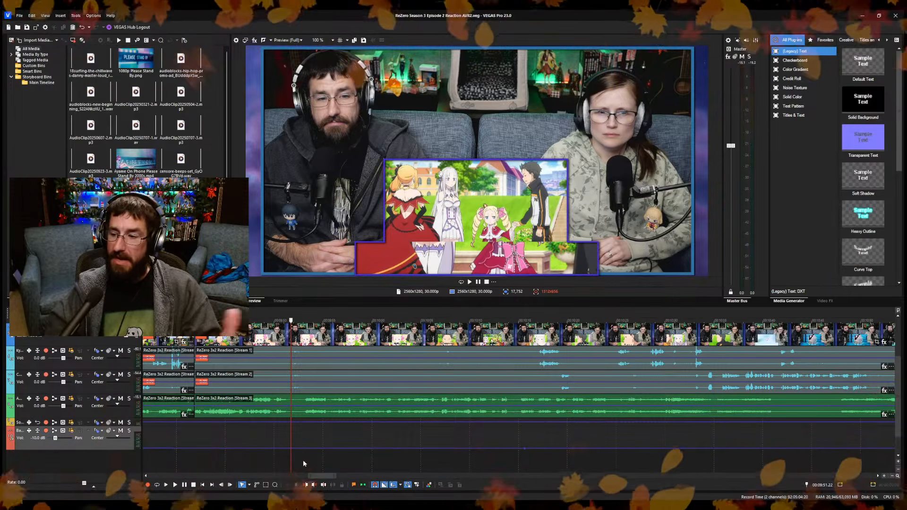
click(389, 417)
click(395, 412)
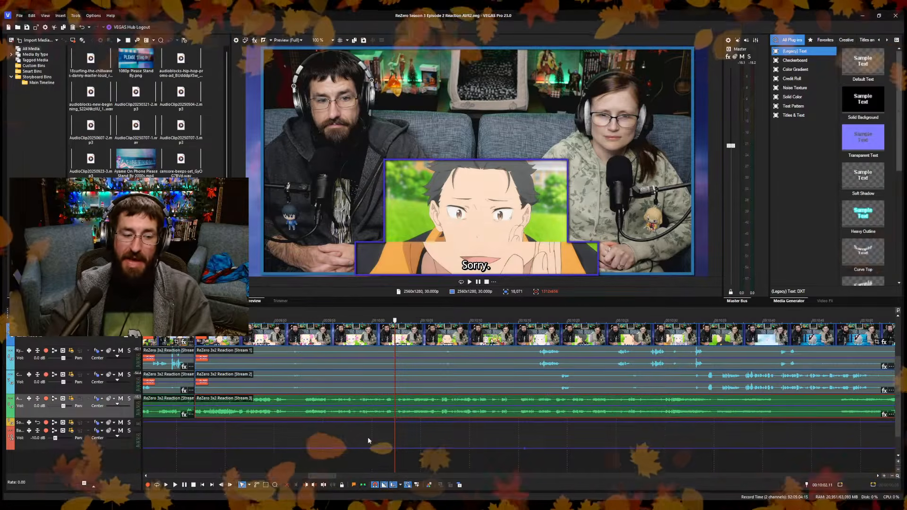
Locate the Please Stand By image overlay at about 8:56 and enlarge the video preview area.
scroll(363, 425, up, 1)
scroll(362, 420, down, 2)
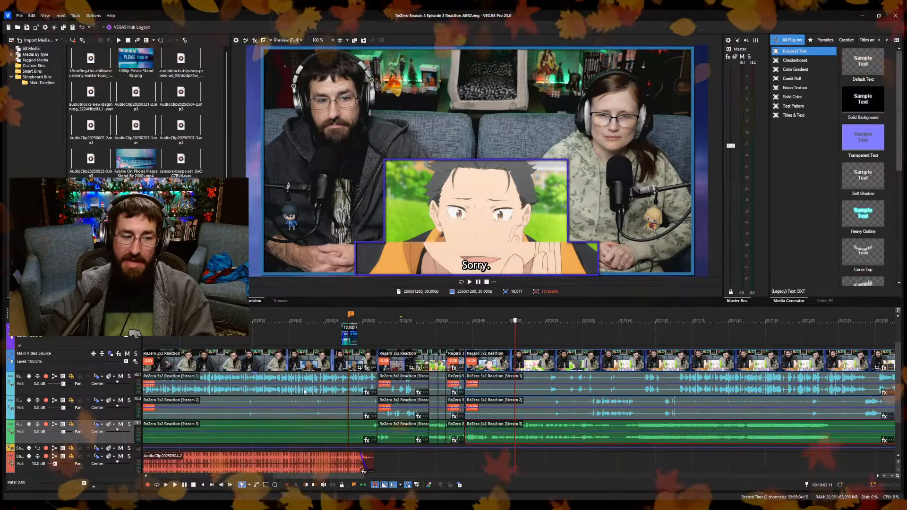
click(355, 334)
scroll(376, 378, up, 6)
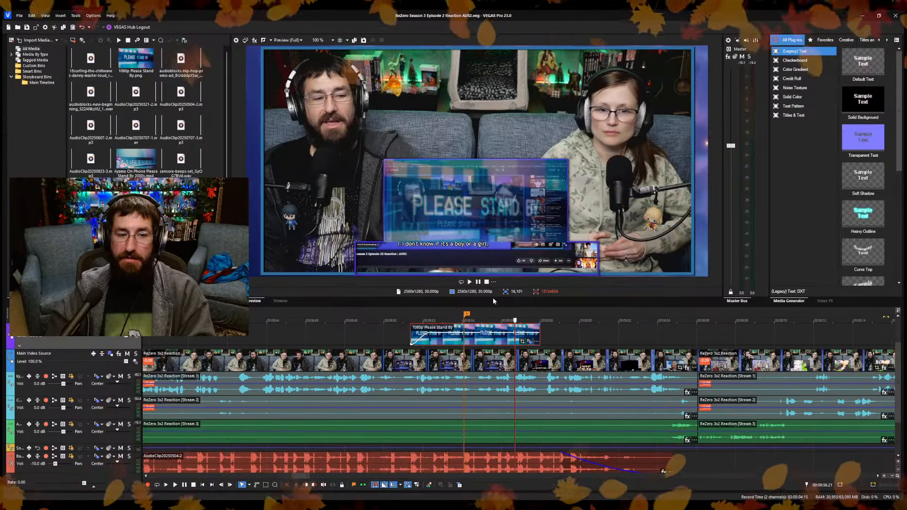
drag(493, 305, 504, 354)
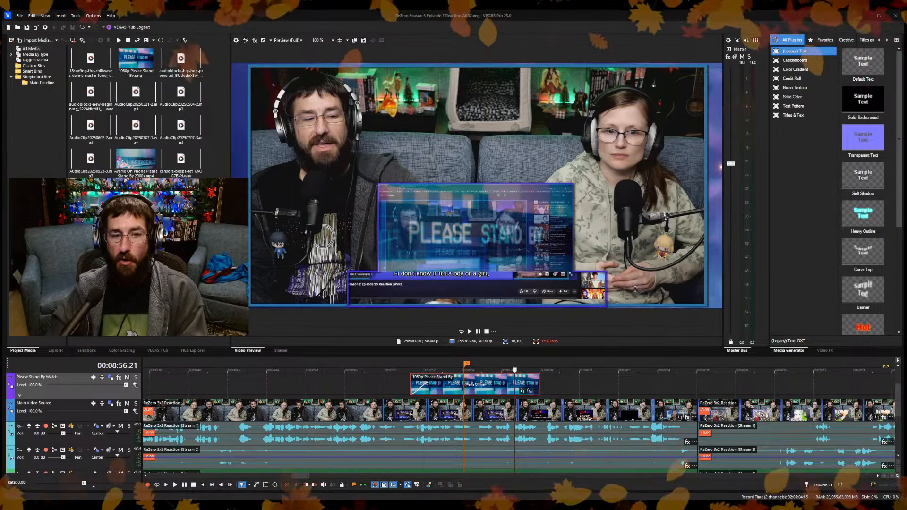
Make the Please Stand By overlay fully transparent and check the reaction footage at 9:03.07 and 8:59.03.
drag(492, 374, 492, 405)
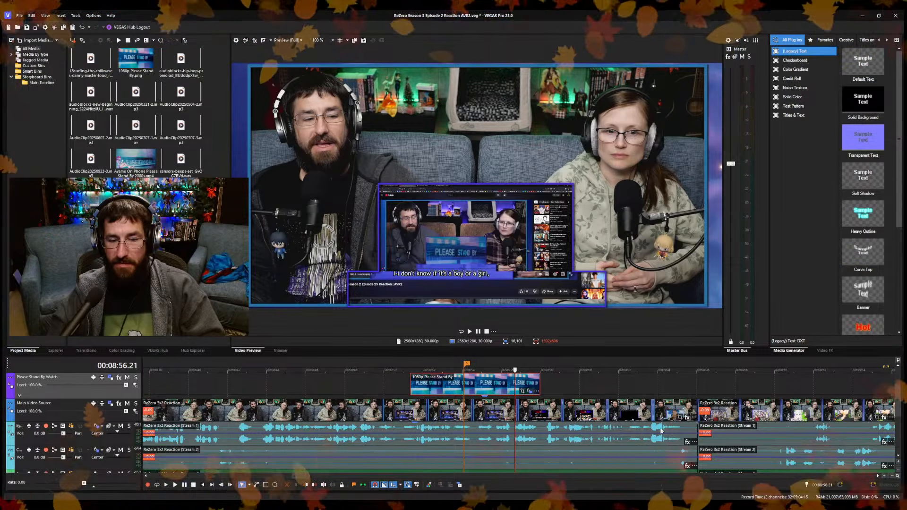
click(641, 409)
scroll(641, 391, down, 3)
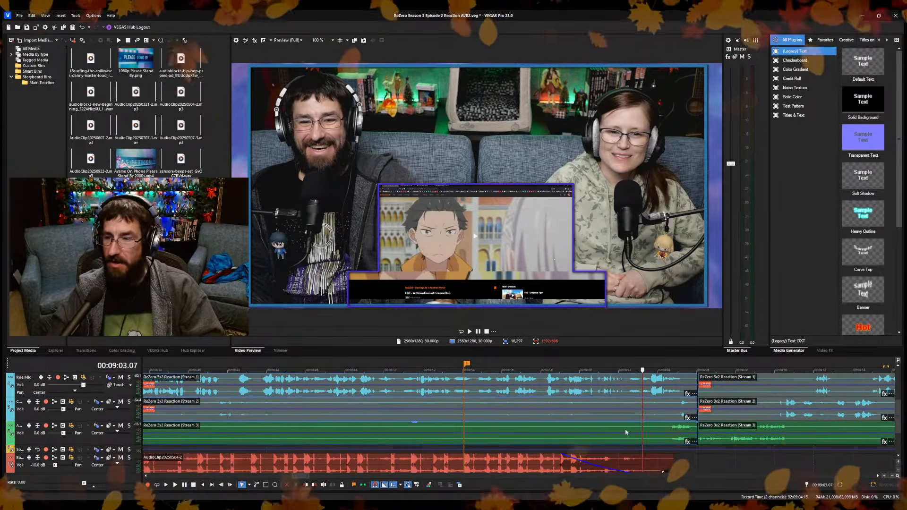
scroll(624, 420, up, 3)
click(562, 411)
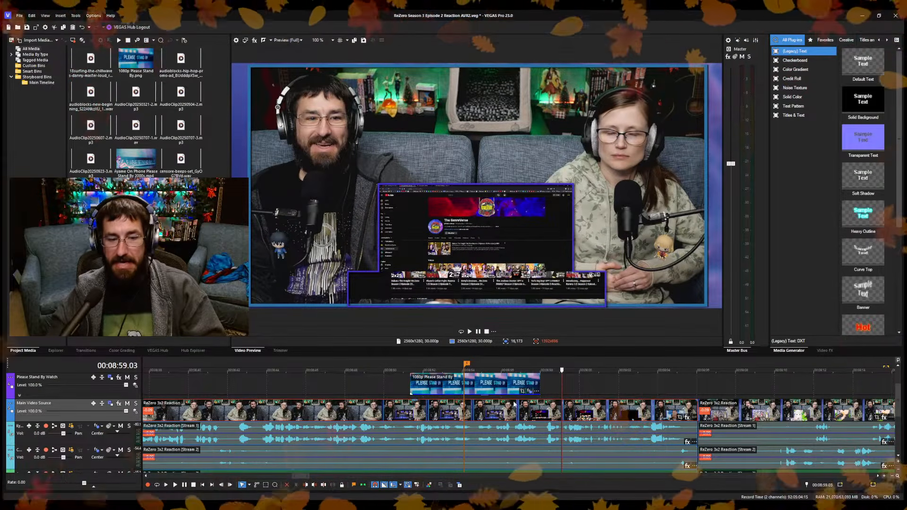
Set the Please Stand By overlay's opacity to about 54% and compare frames at 8:55.12, 8:58.22, 8:55.20 and 8:46.07.
drag(494, 394, 491, 384)
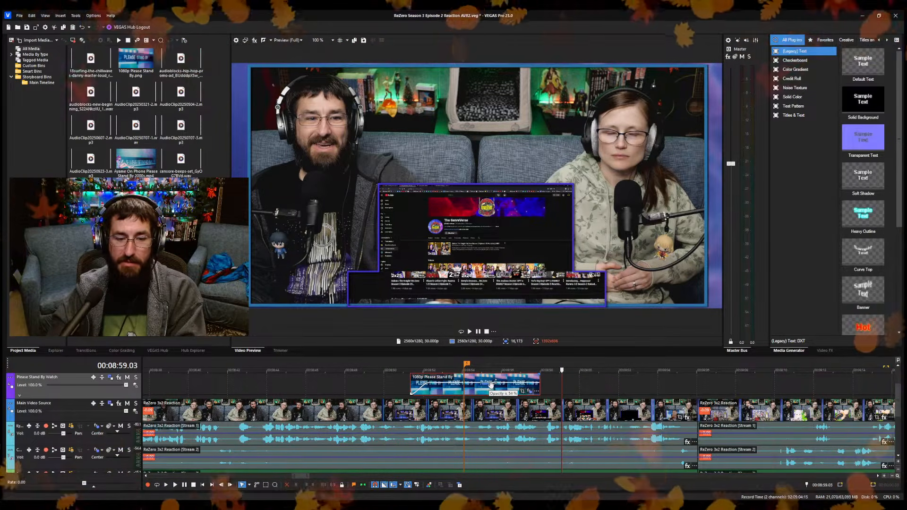
click(491, 390)
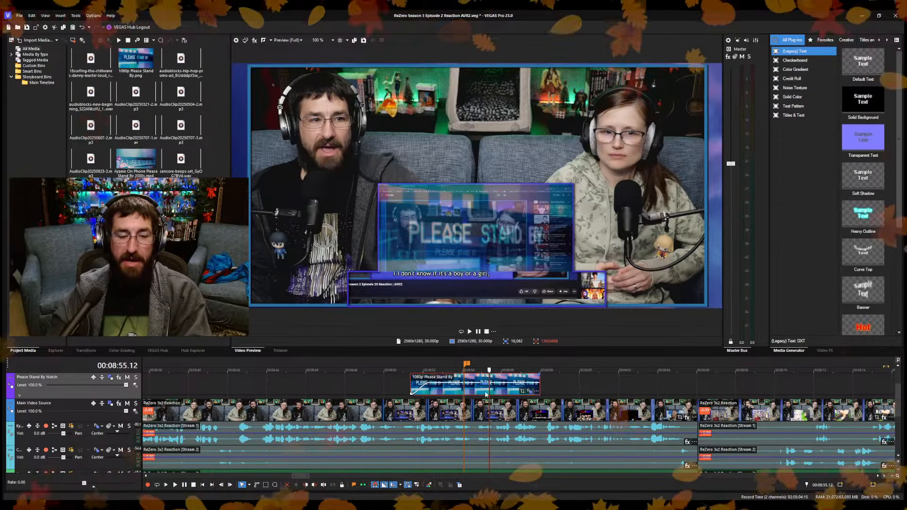
drag(490, 389, 554, 399)
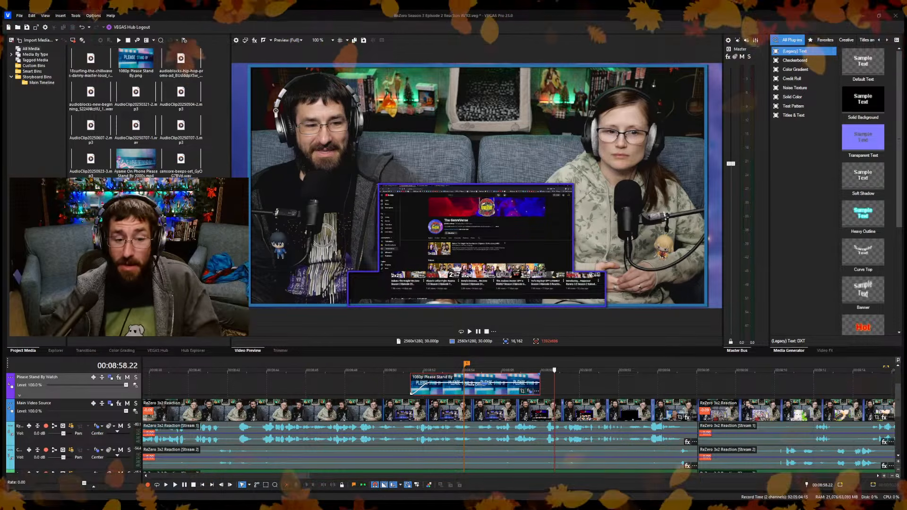
click(495, 413)
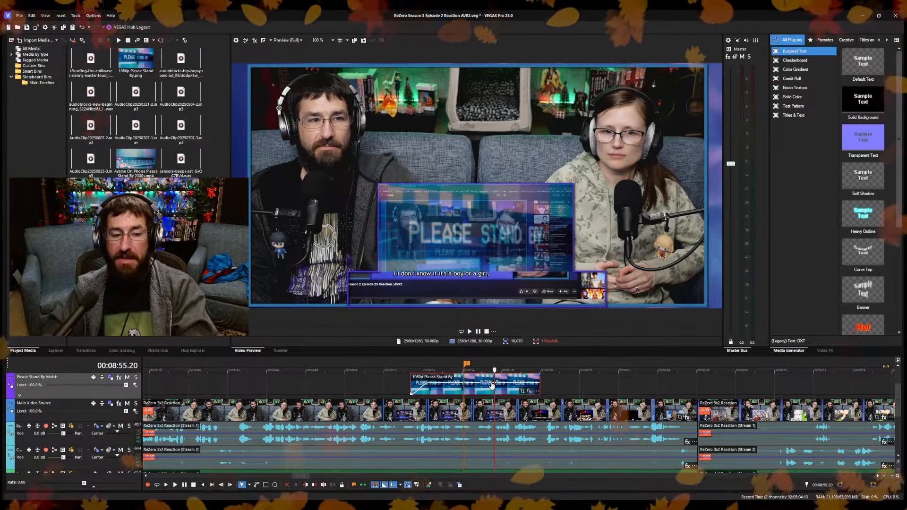
drag(490, 385, 489, 386)
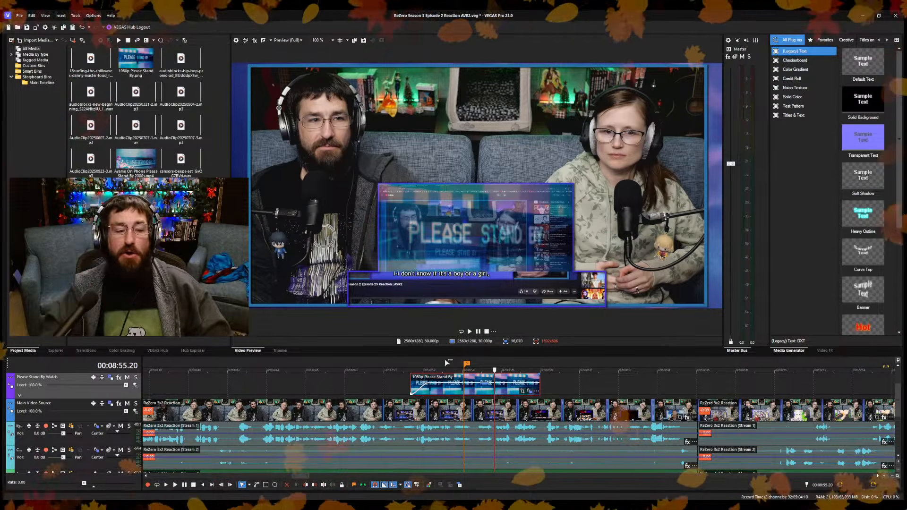
click(310, 413)
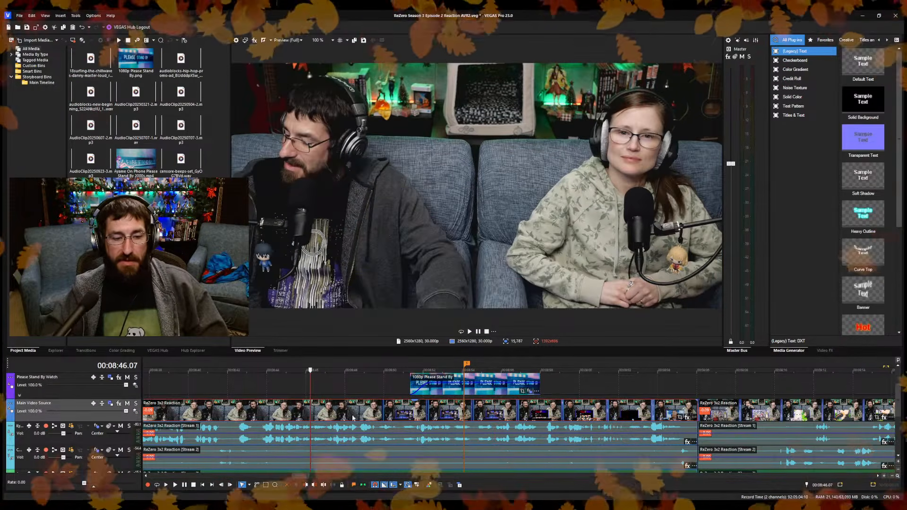
Compare the frames at 8:55.17, 8:58.12 and 8:59.01 beneath and just after the Please Stand By overlay.
click(492, 412)
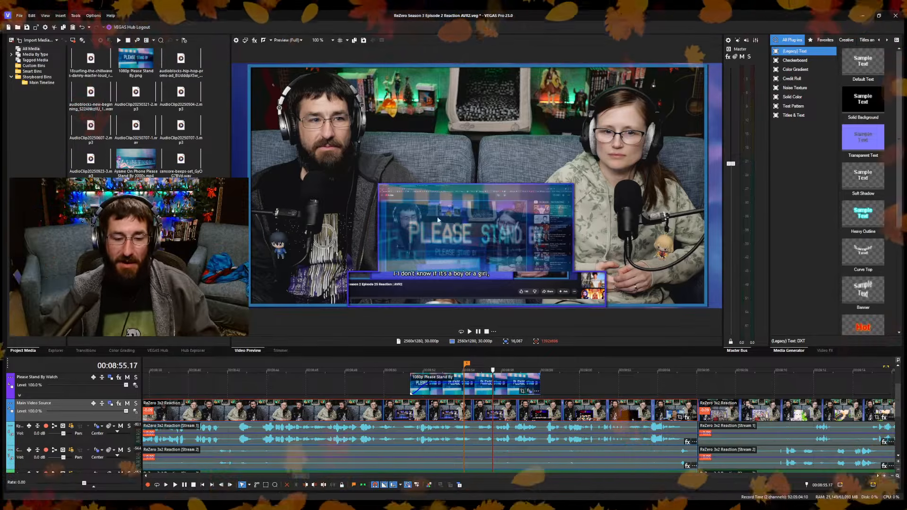
click(548, 385)
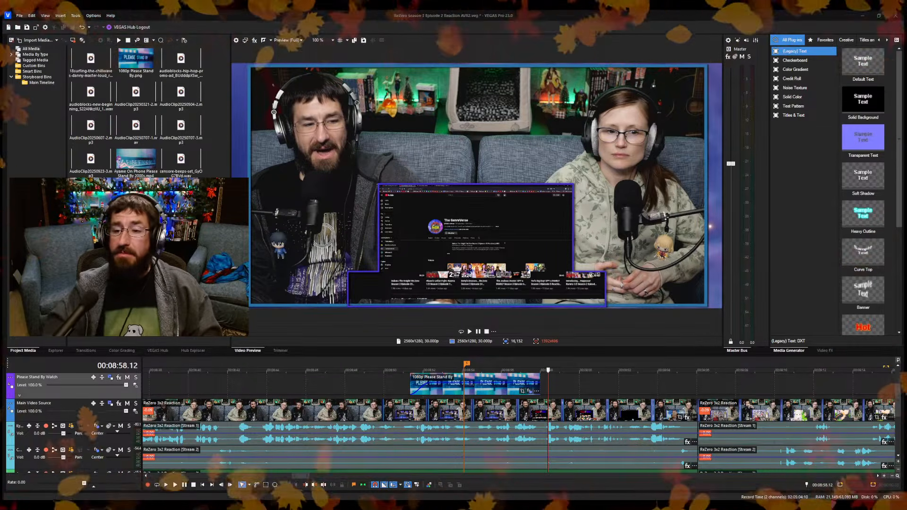
click(560, 383)
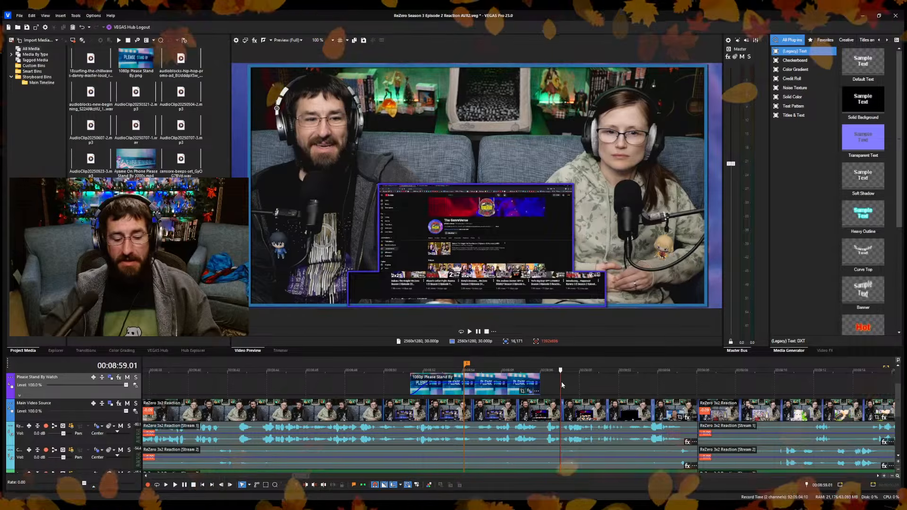
Enlarge the timeline area to reveal the lower audio tracks and minimize the background music track.
scroll(689, 398, down, 3)
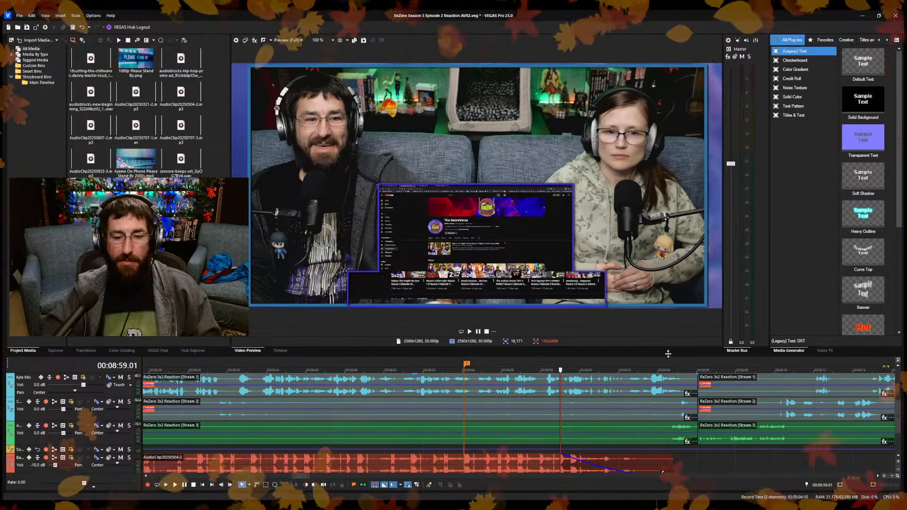
drag(668, 354, 667, 306)
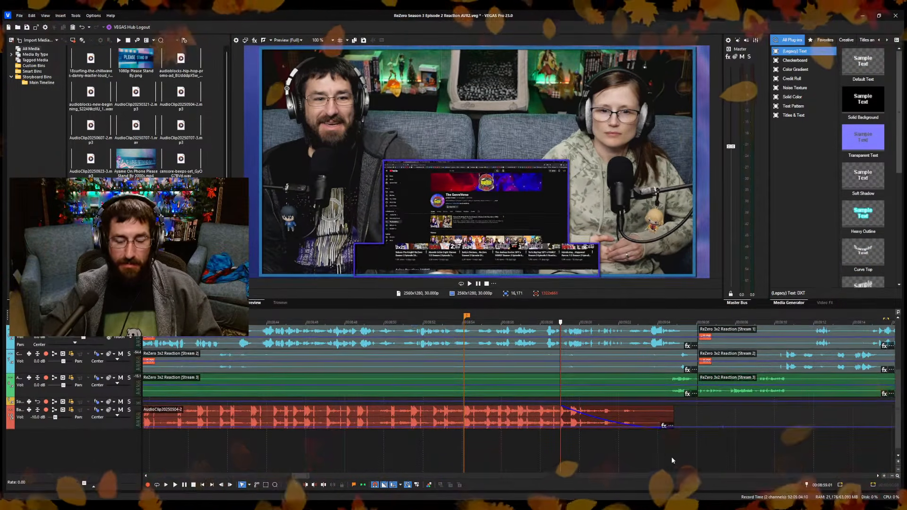
click(685, 448)
scroll(684, 447, down, 5)
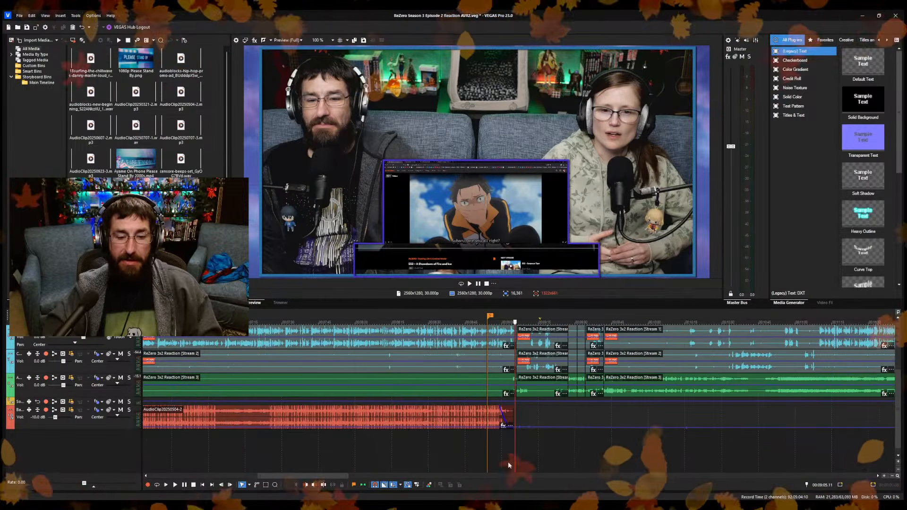
scroll(508, 460, up, 3)
scroll(616, 442, up, 3)
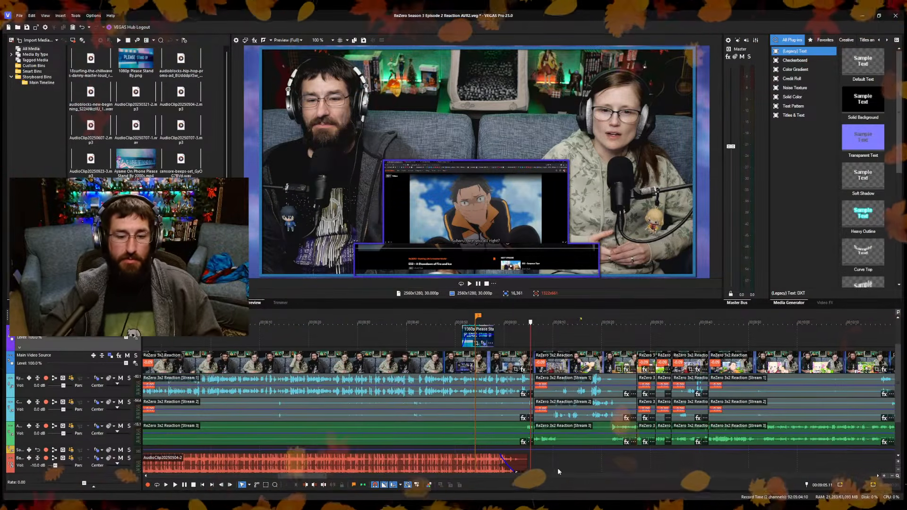
click(650, 464)
scroll(651, 463, down, 1)
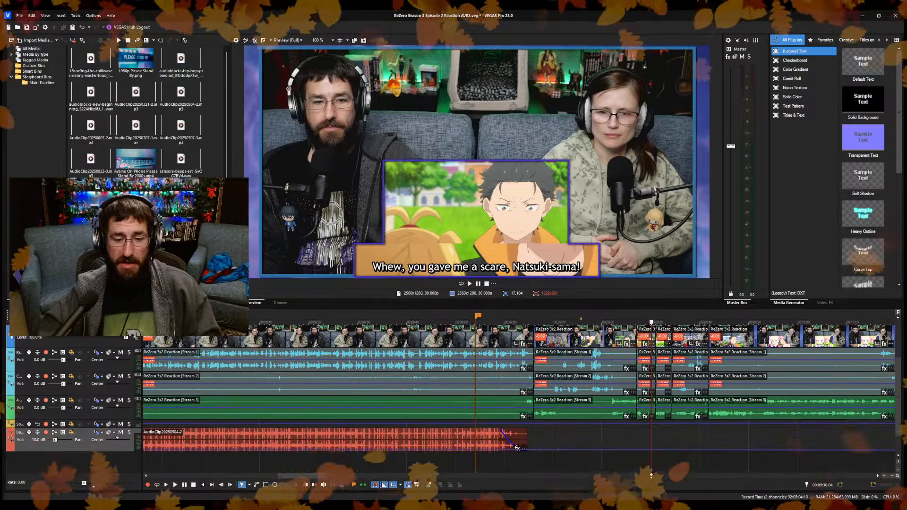
click(37, 432)
Play back the footage between about 9:41 and 9:53, checking the episode dialogue for a section to cut.
click(704, 452)
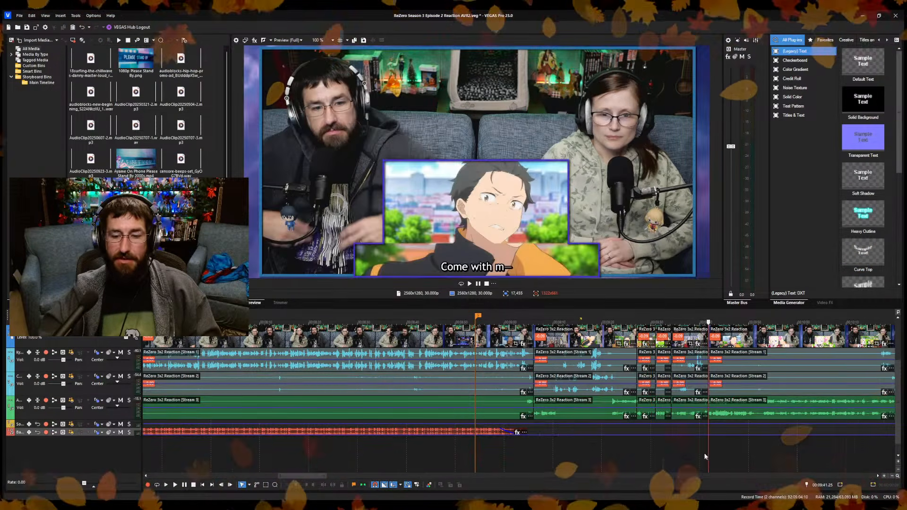
scroll(703, 453, up, 5)
key(space)
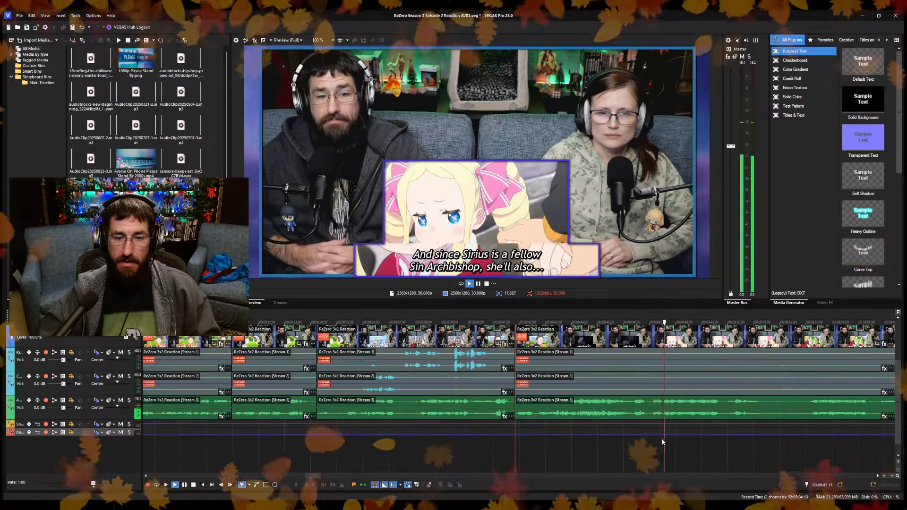
click(479, 458)
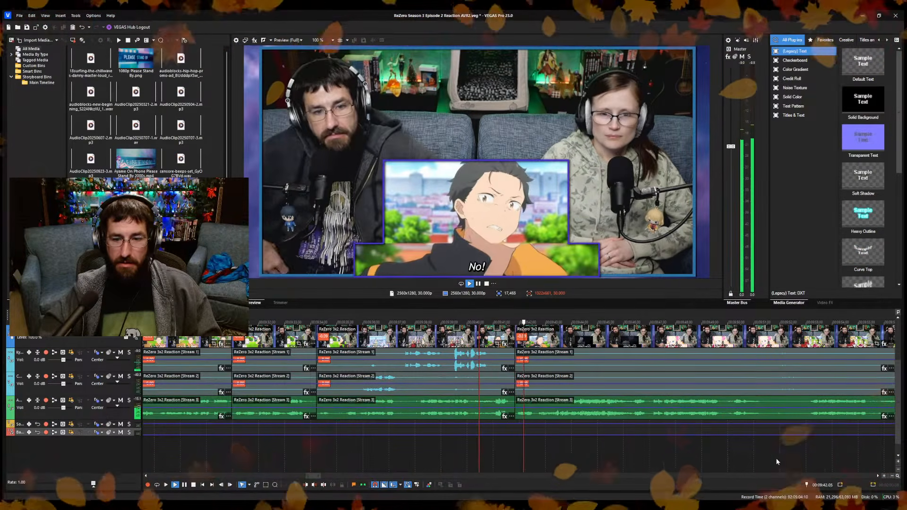
click(785, 457)
scroll(809, 454, up, 3)
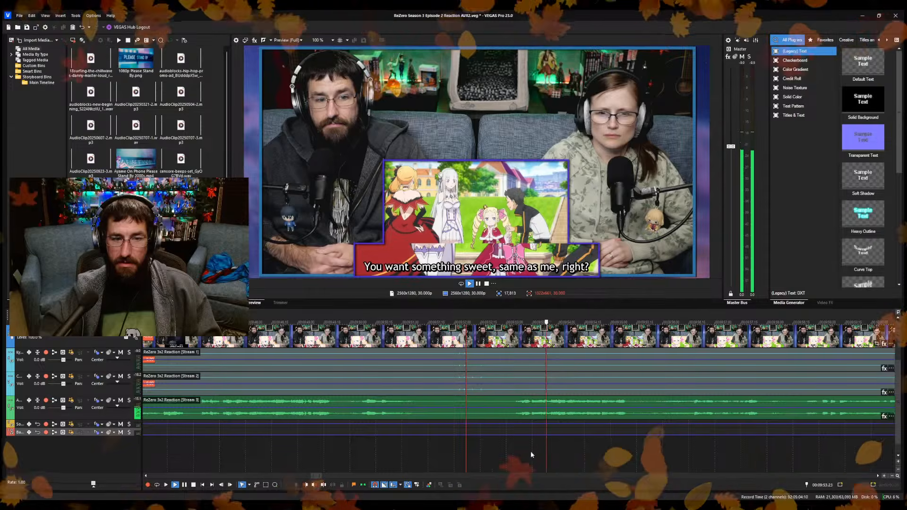
click(442, 459)
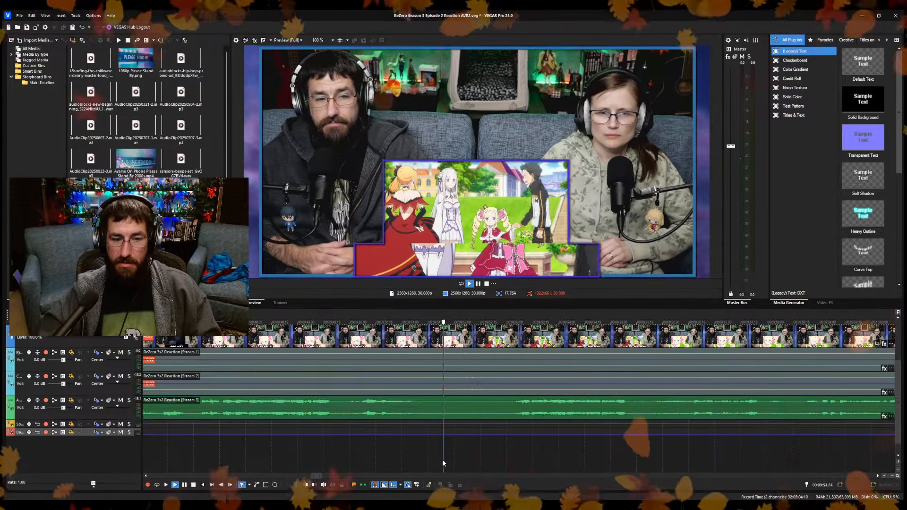
click(504, 455)
key(space)
scroll(454, 441, down, 4)
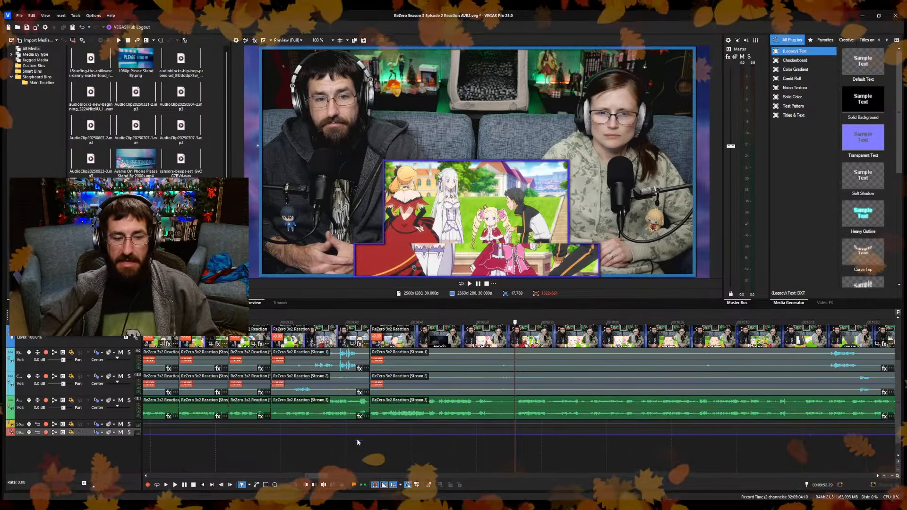
Replay the footage leading up to the "Sorry." line and split the reaction clips just before it at 9:50.03.
click(330, 453)
key(space)
scroll(368, 460, up, 3)
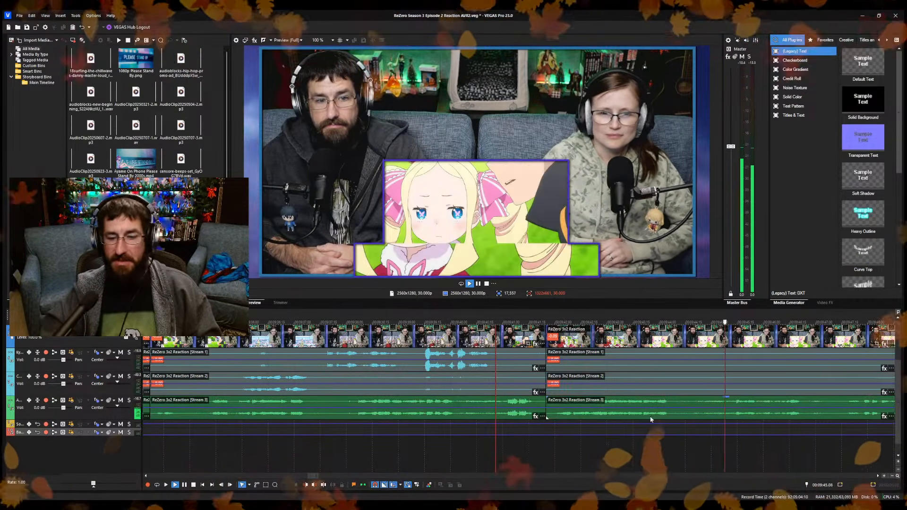
scroll(678, 449, down, 2)
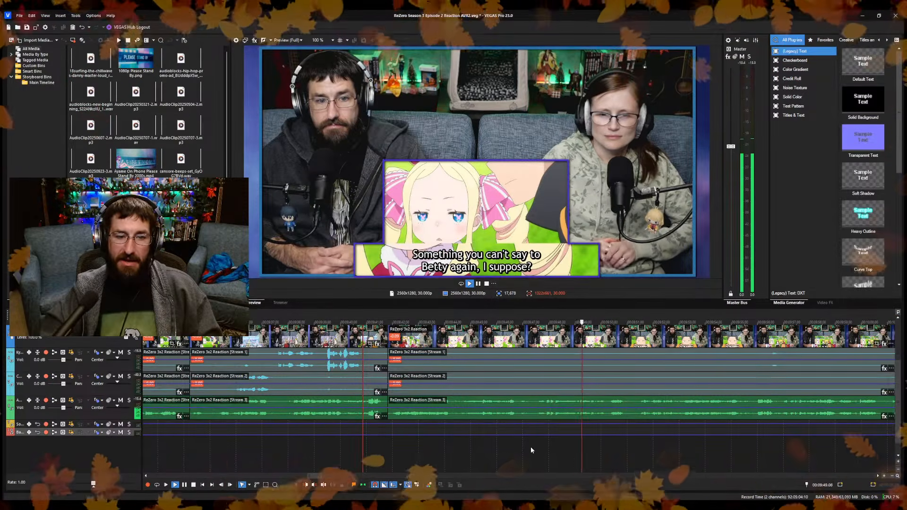
key(Return)
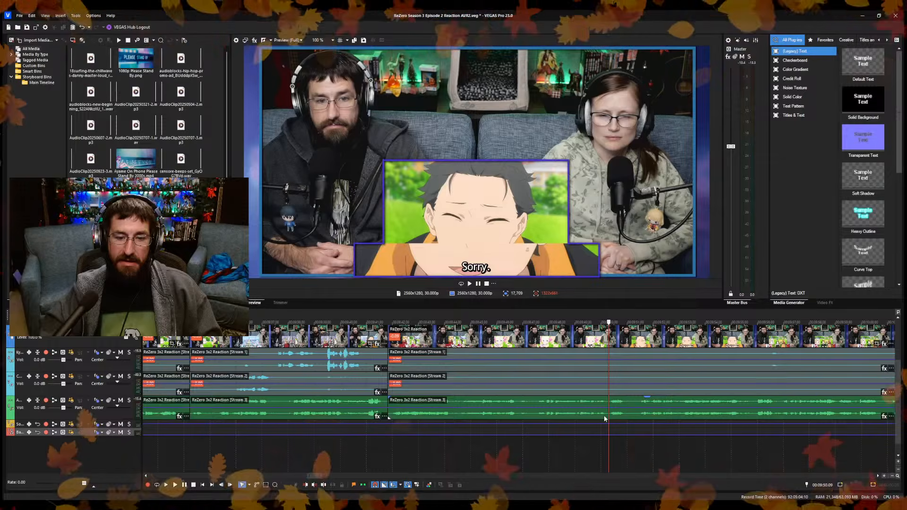
click(605, 417)
scroll(605, 423, up, 6)
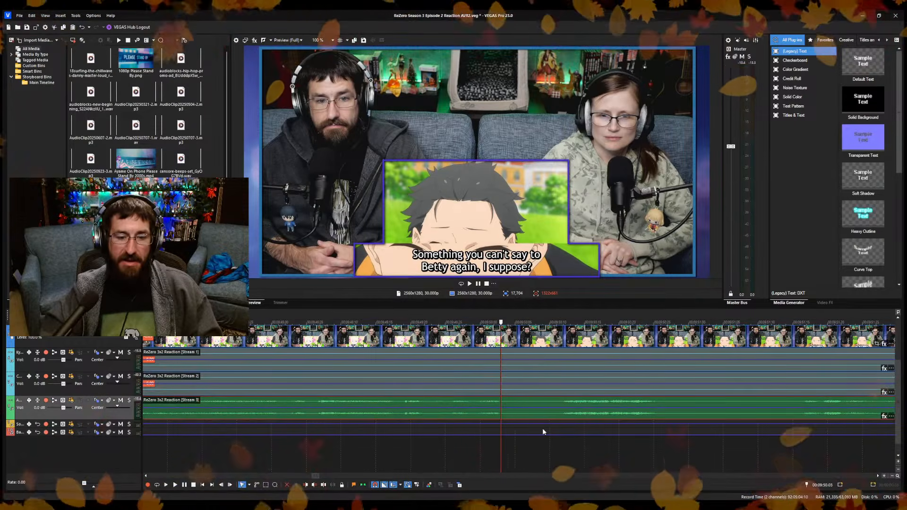
key(Left)
key(Left)
key(Left)
key(Right)
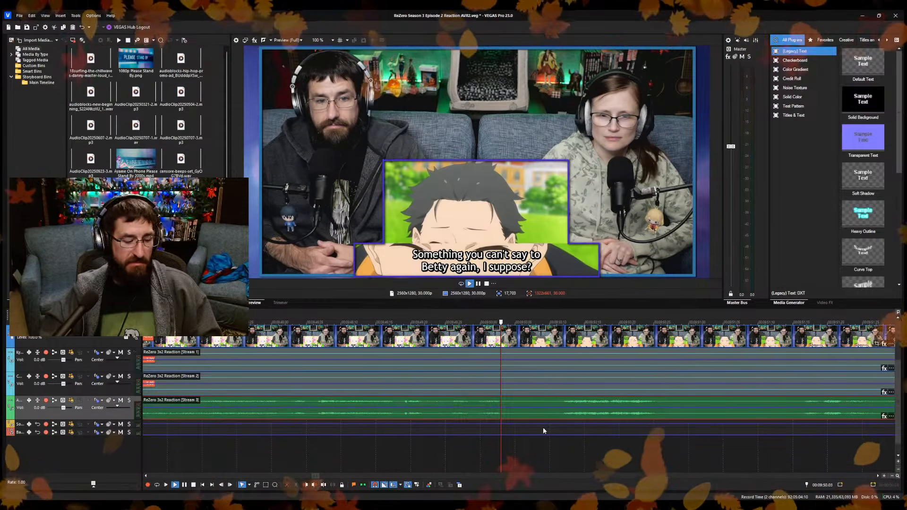
scroll(543, 426, down, 8)
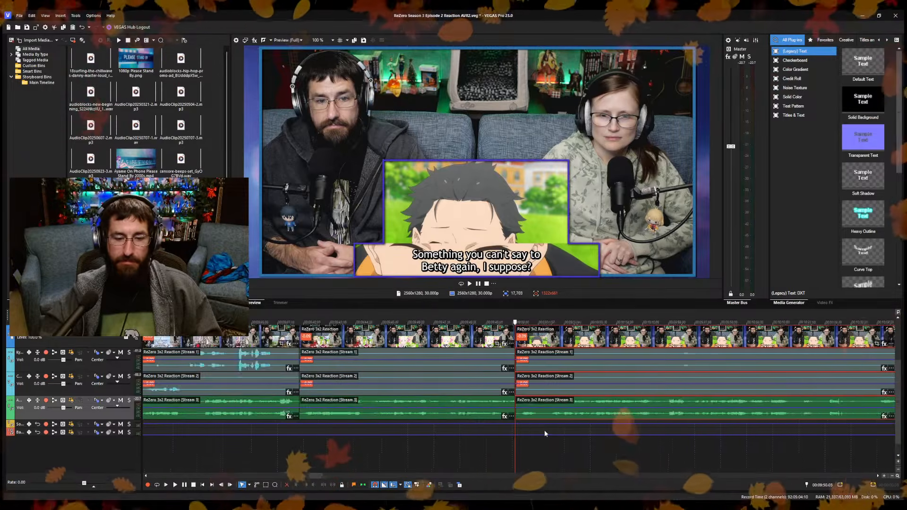
Cut the reaction footage from 9:50.03 to about 9:51.16, where the "But if anything happens" subtitle starts, and close the gap.
click(529, 446)
key(space)
scroll(564, 442, up, 5)
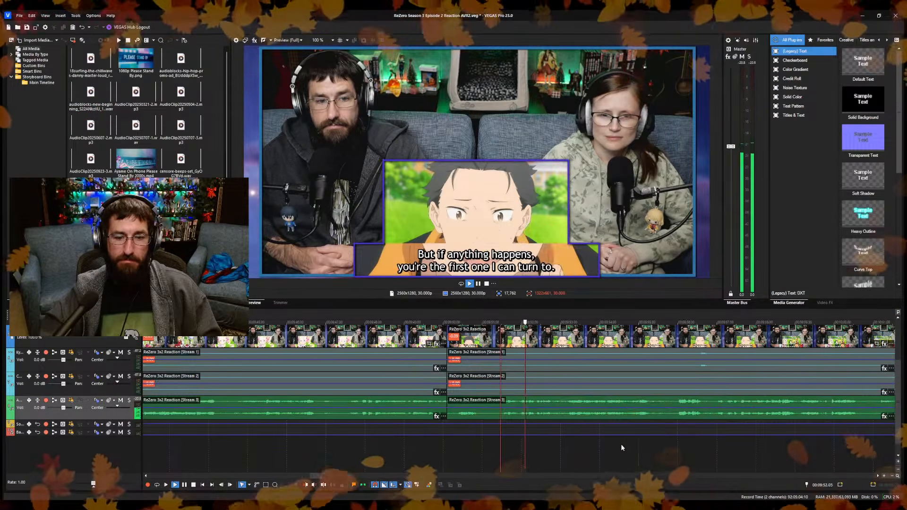
click(503, 453)
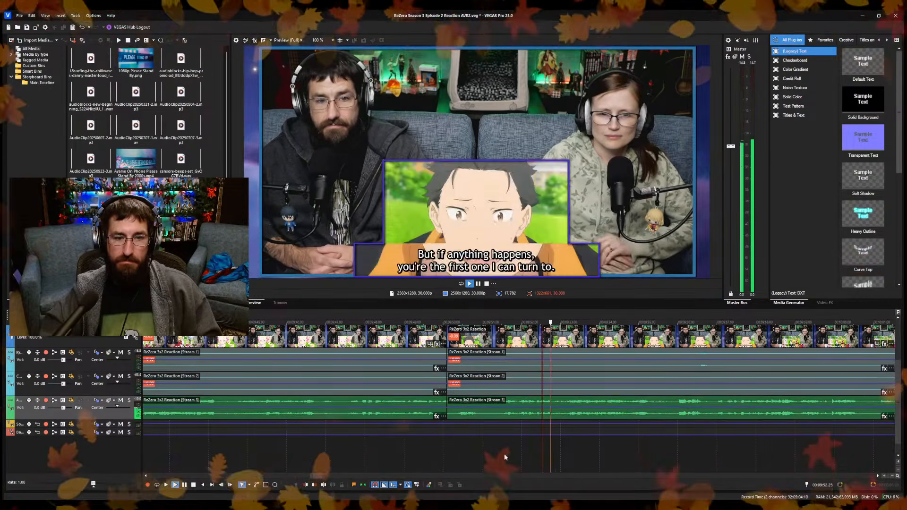
click(466, 458)
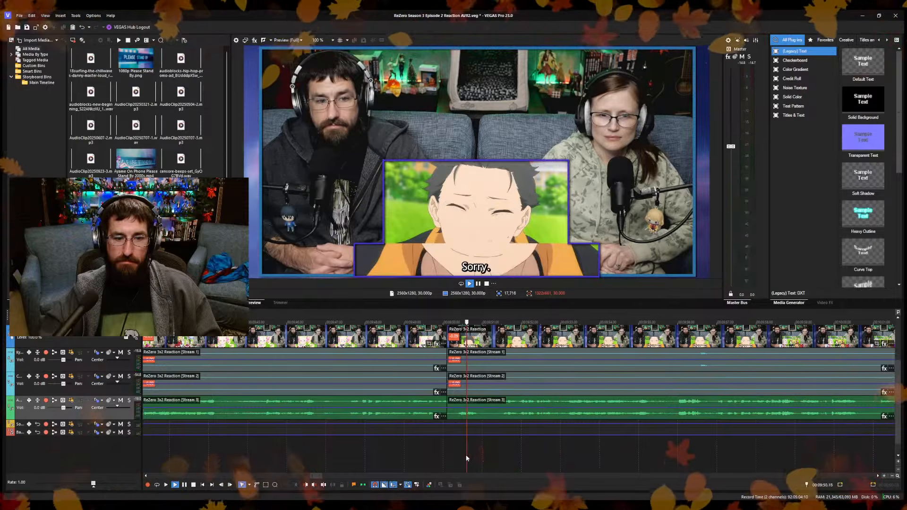
click(502, 453)
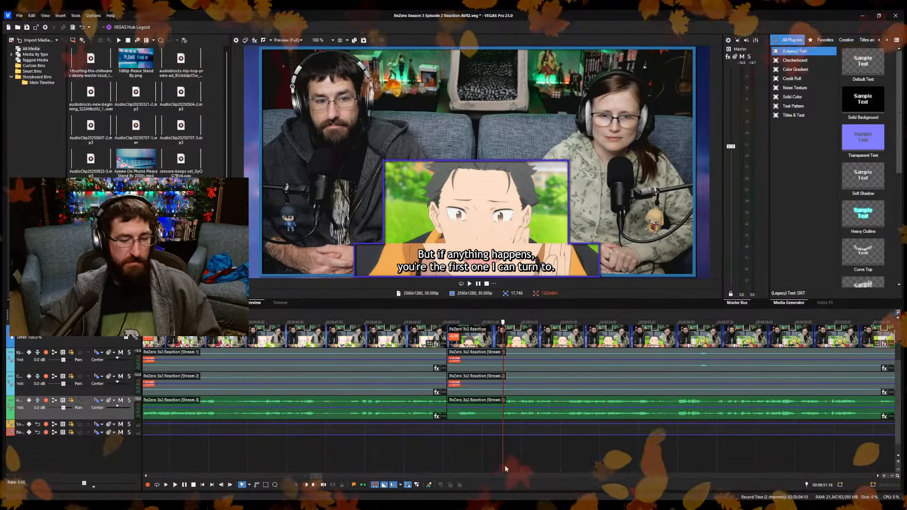
key(space)
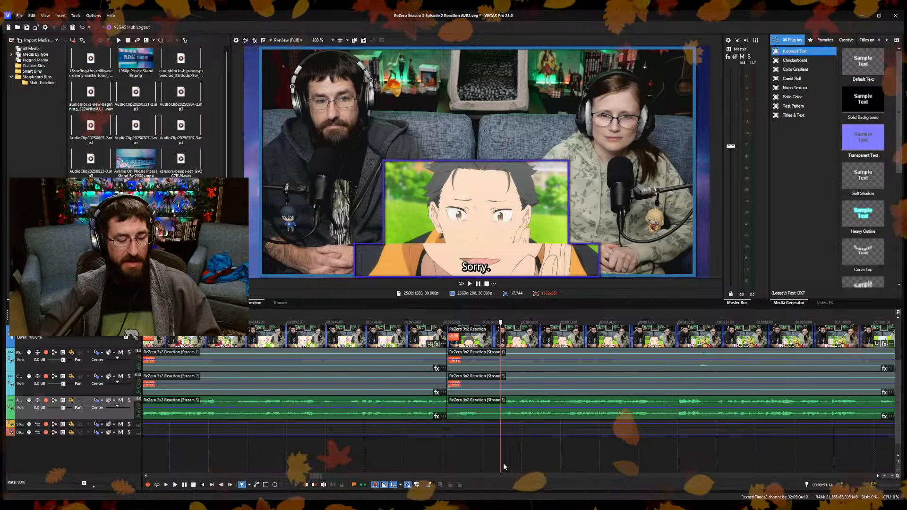
click(503, 464)
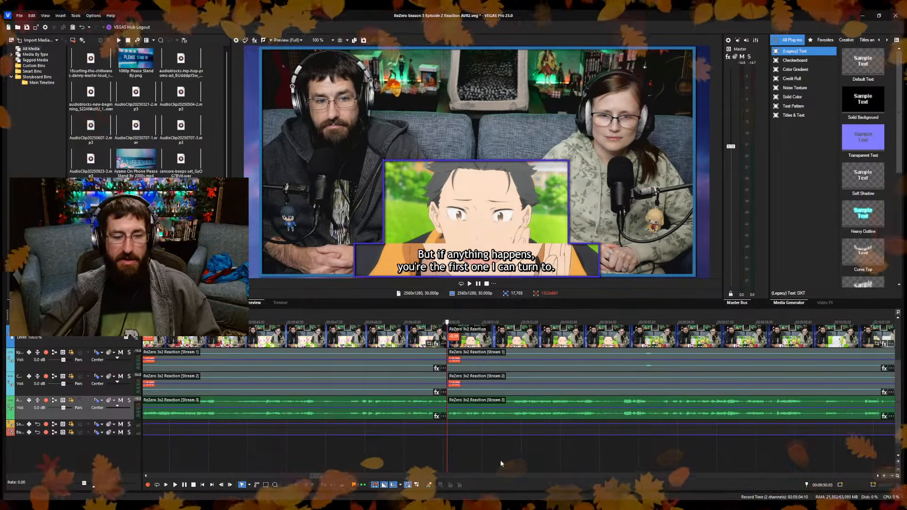
Play across the cut at 9:50.03, continue through the following footage and split the reaction clips at about 9:59.
click(425, 459)
key(space)
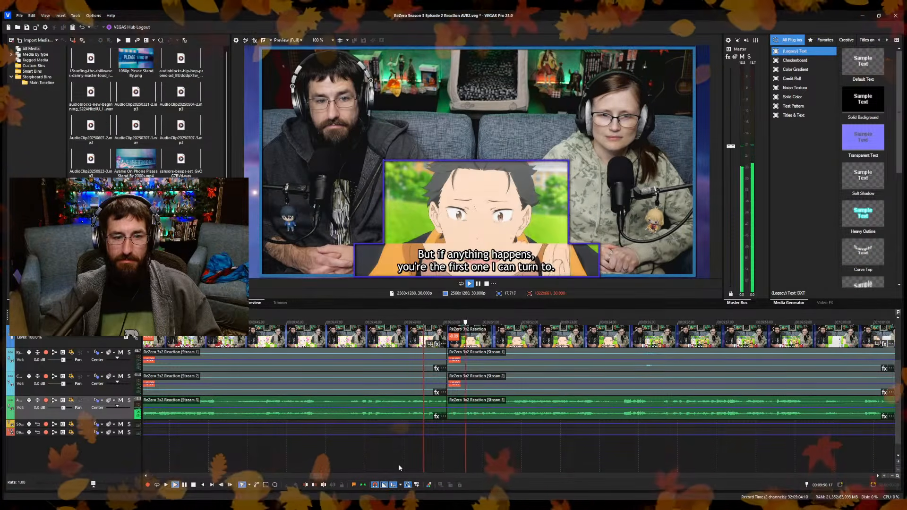
click(574, 462)
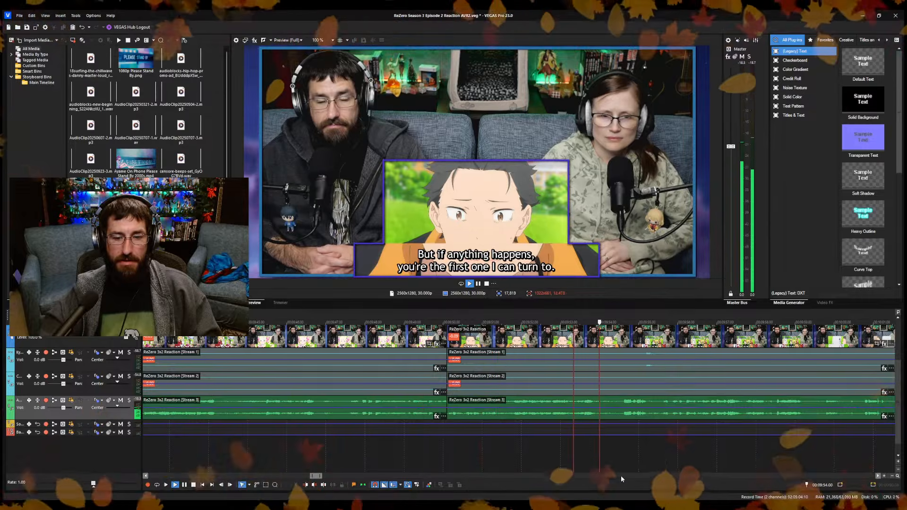
scroll(626, 456, right, 3)
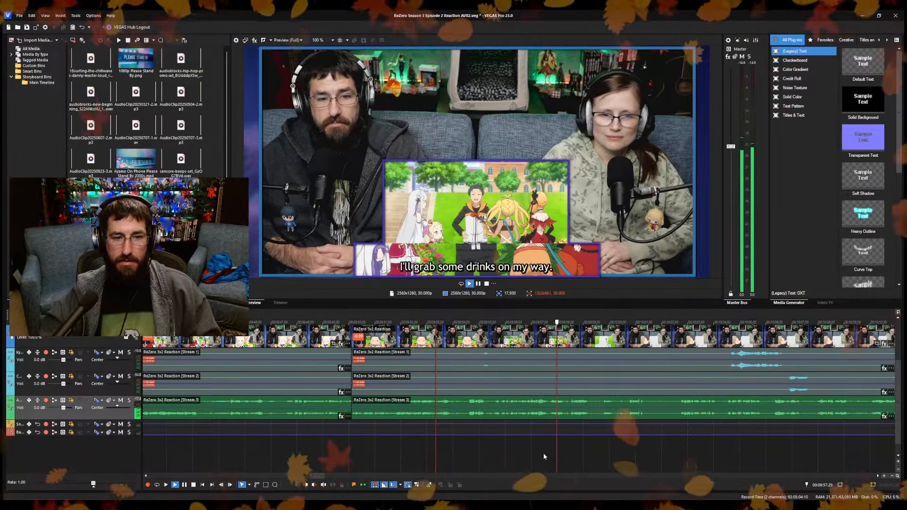
key(Return)
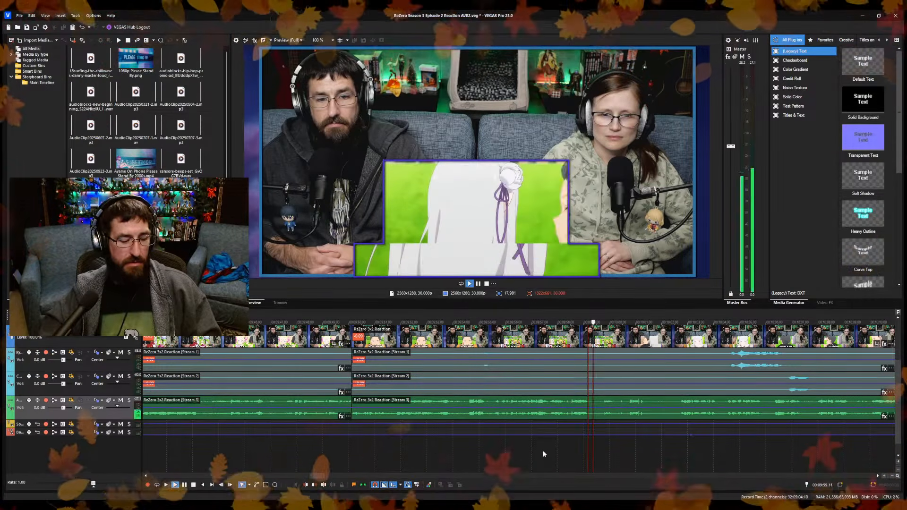
key(s)
Trim the start of the newly split clips up to 10:00.19, close the gap and save the project.
click(608, 458)
key(space)
scroll(638, 455, up, 4)
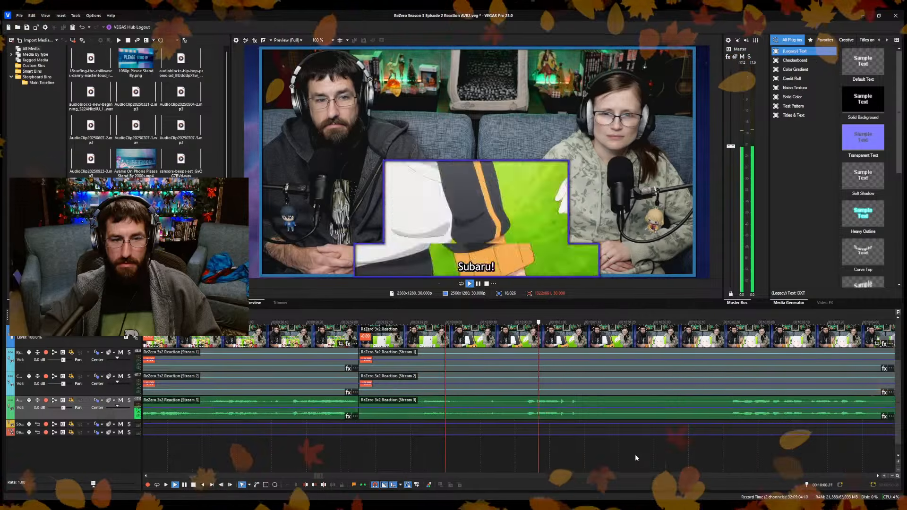
key(space)
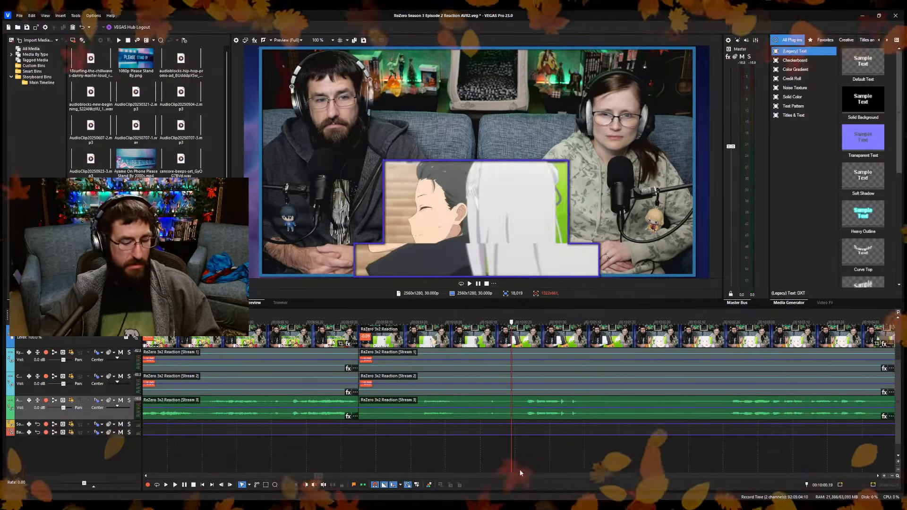
key(alt+[)
key(space)
key(ctrl+s)
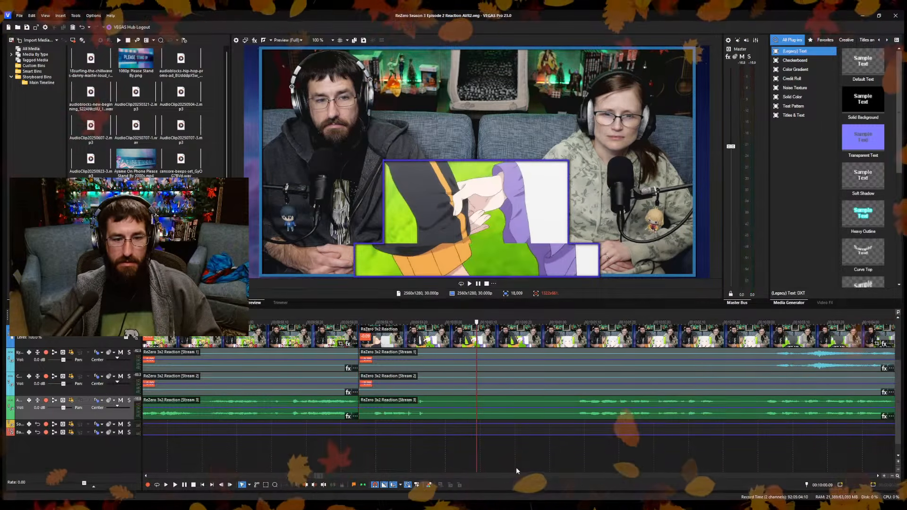
Split the reaction clips at 10:00.09 and play the following footage up to 10:02.28.
key(s)
key(space)
scroll(509, 444, down, 5)
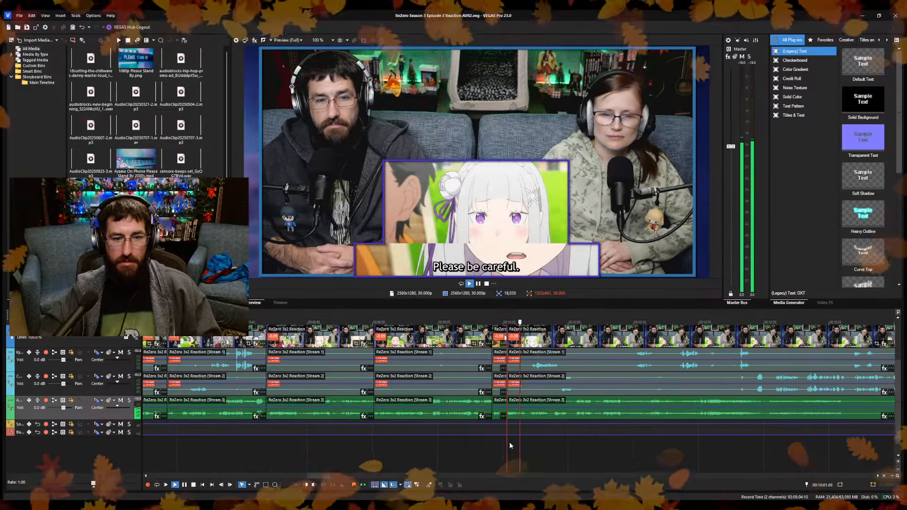
key(space)
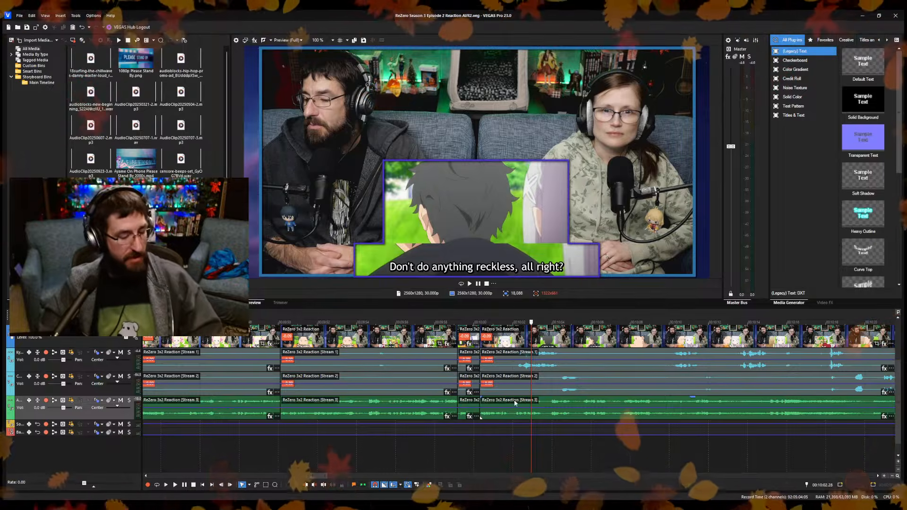
Play the footage from about 10:04, split the reaction clips at about 10:07, trim the start of the following clips and close the gap.
click(565, 448)
scroll(561, 449, down, 3)
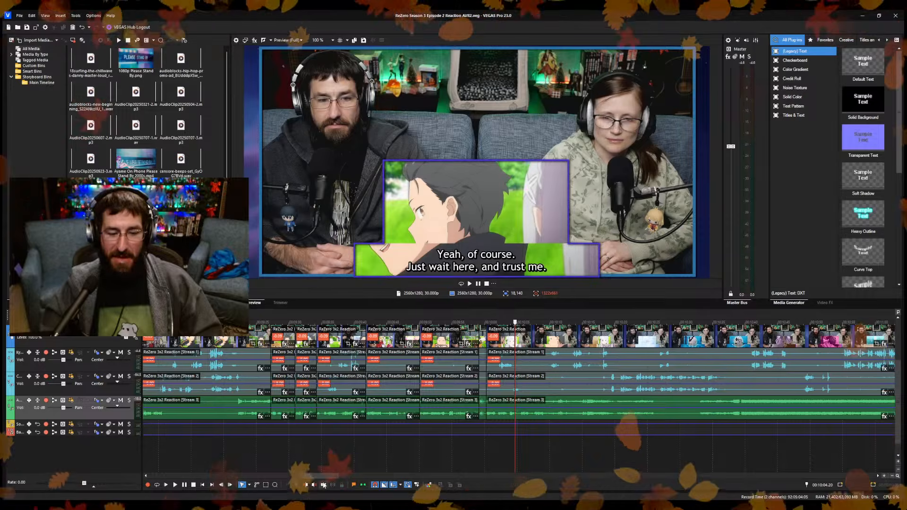
click(521, 334)
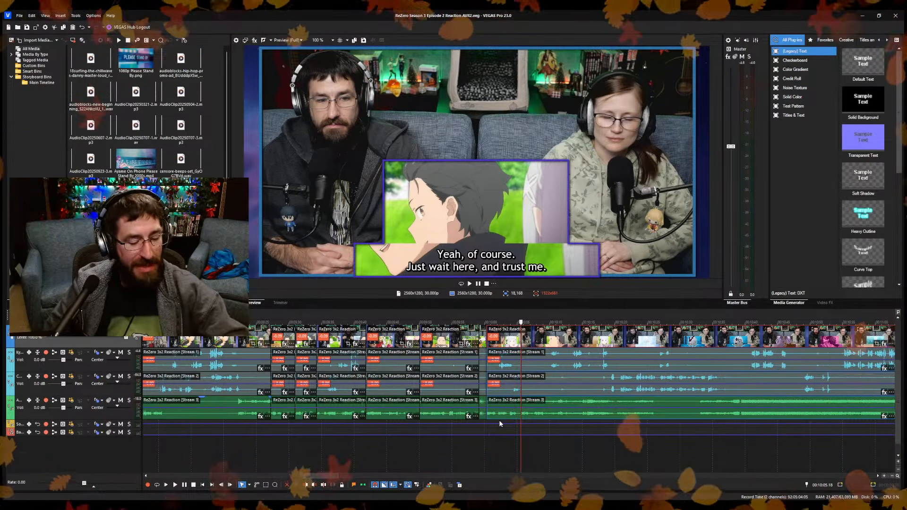
click(504, 456)
key(space)
scroll(572, 465, up, 3)
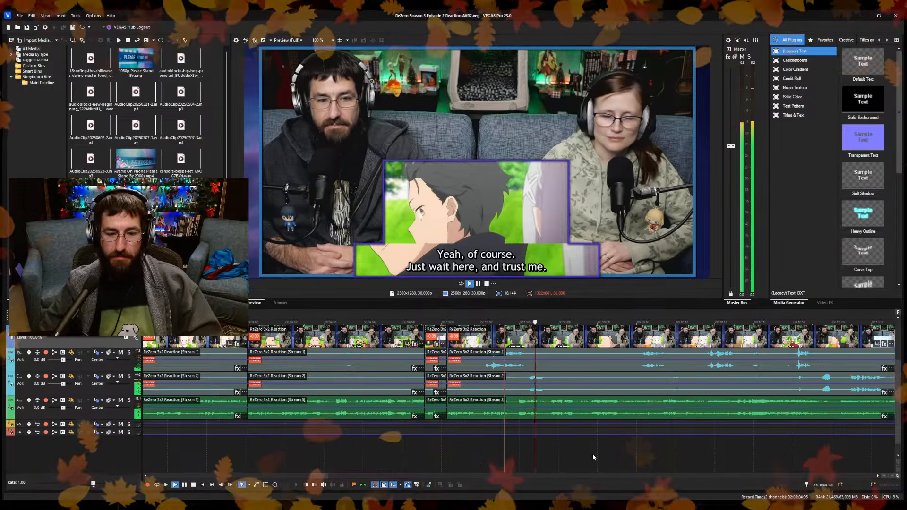
scroll(610, 458, up, 3)
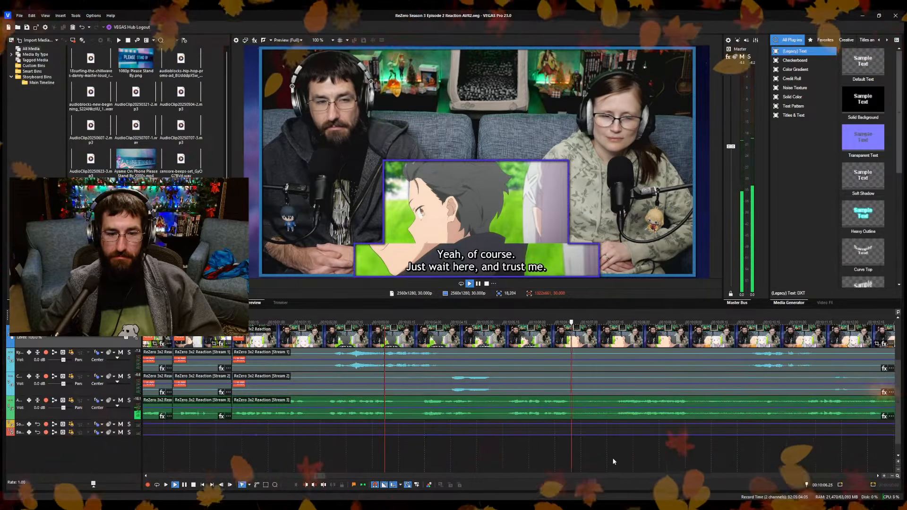
key(s)
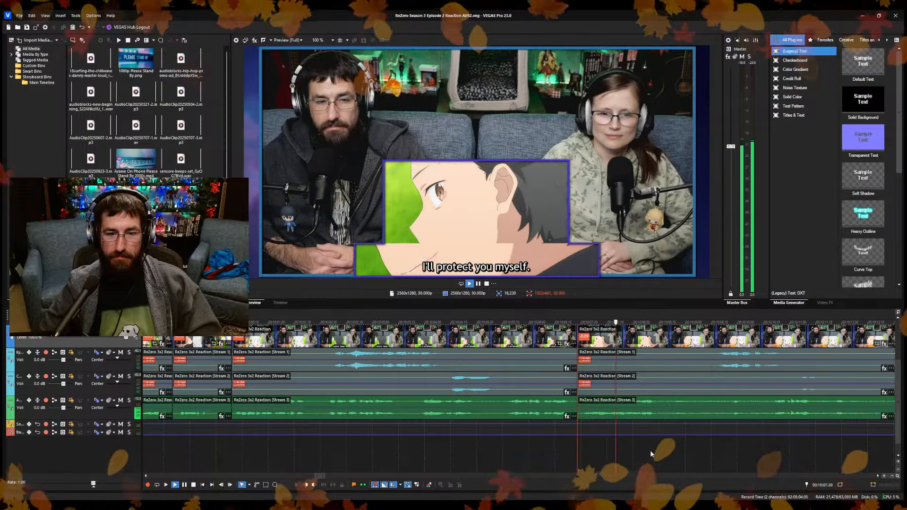
Play on to the "Careful now!" subtitle, split the reaction clips at 10:16.09, trim the start of the following clips and close the gap.
click(716, 452)
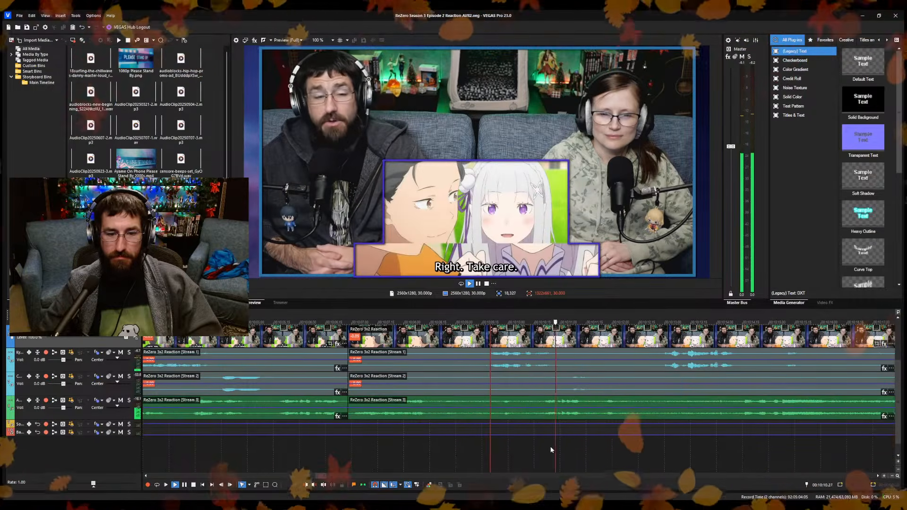
key(Return)
key(space)
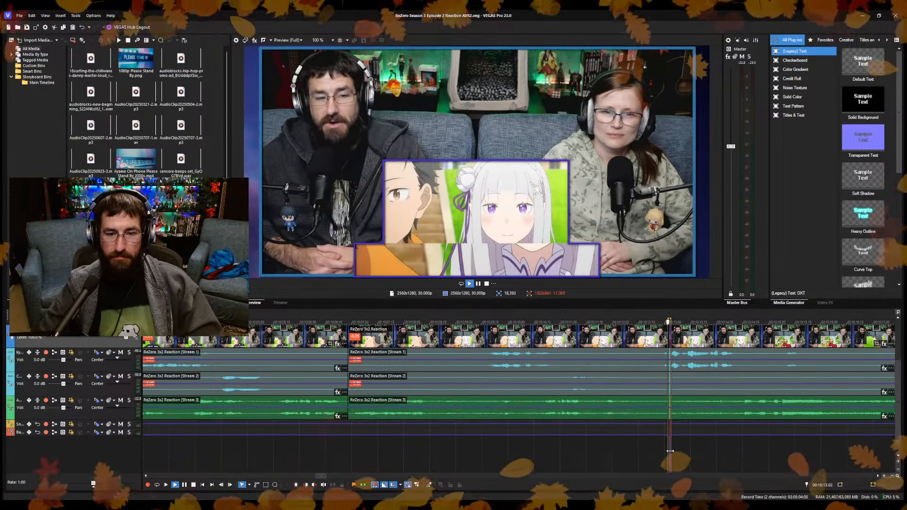
scroll(605, 449, down, 3)
scroll(547, 450, up, 5)
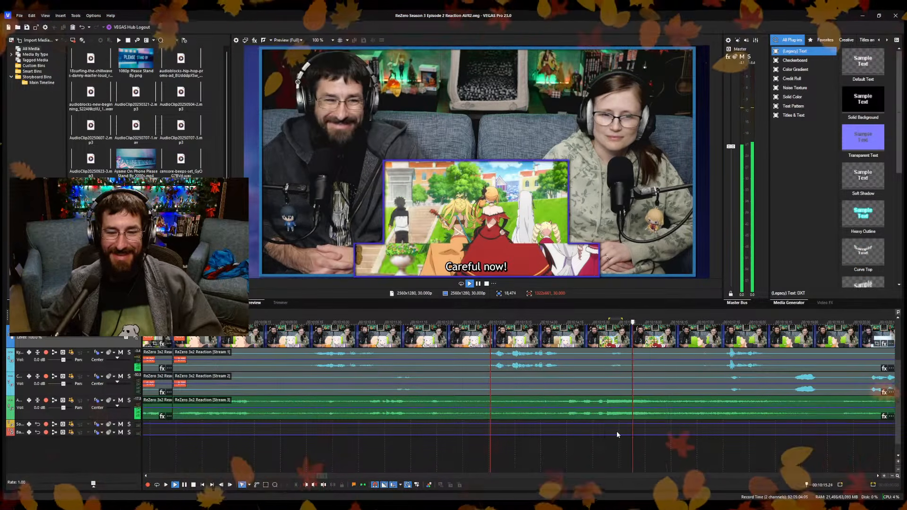
key(Return)
key(s)
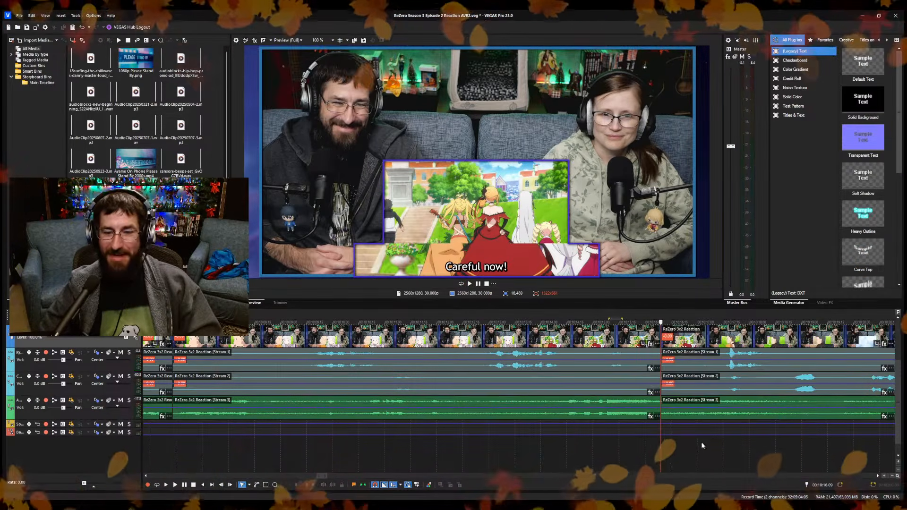
Play across the cut at 10:16.09 and skip ahead through the title sequence to 10:34.19.
key(space)
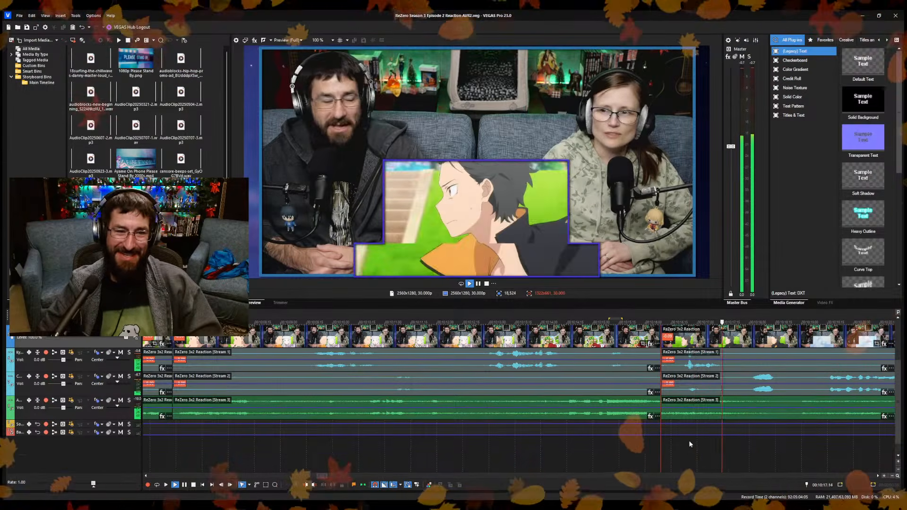
scroll(678, 451, down, 2)
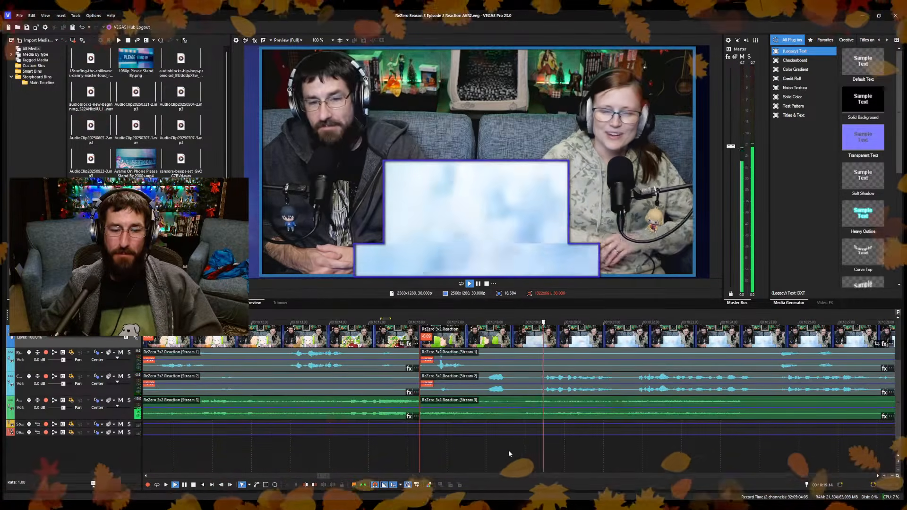
click(516, 409)
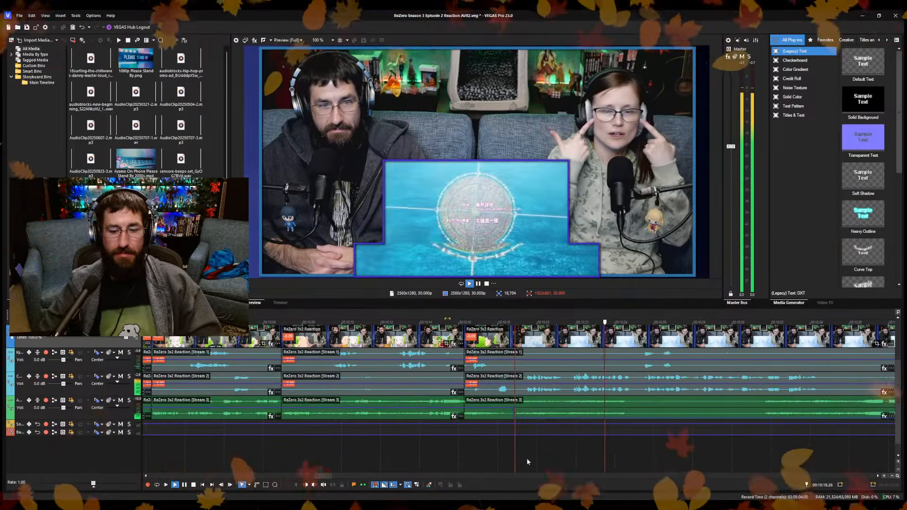
scroll(616, 460, down, 2)
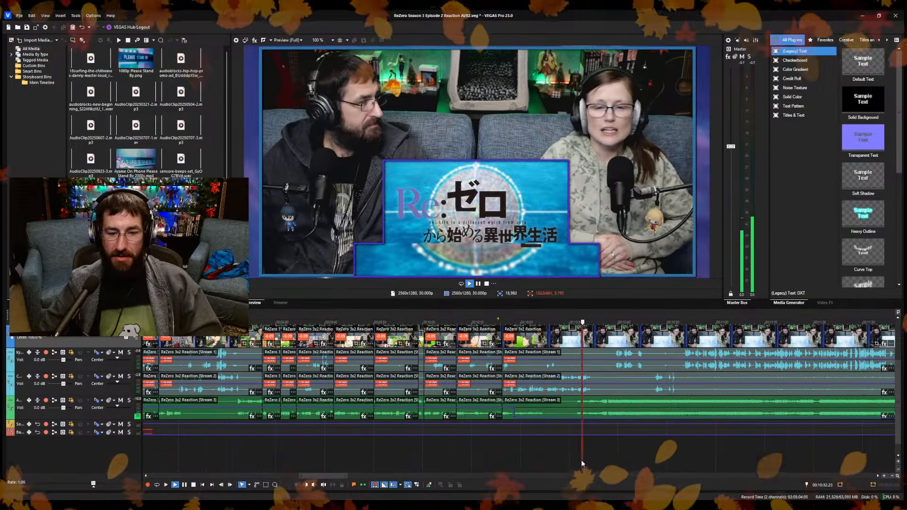
scroll(544, 459, up, 3)
key(Return)
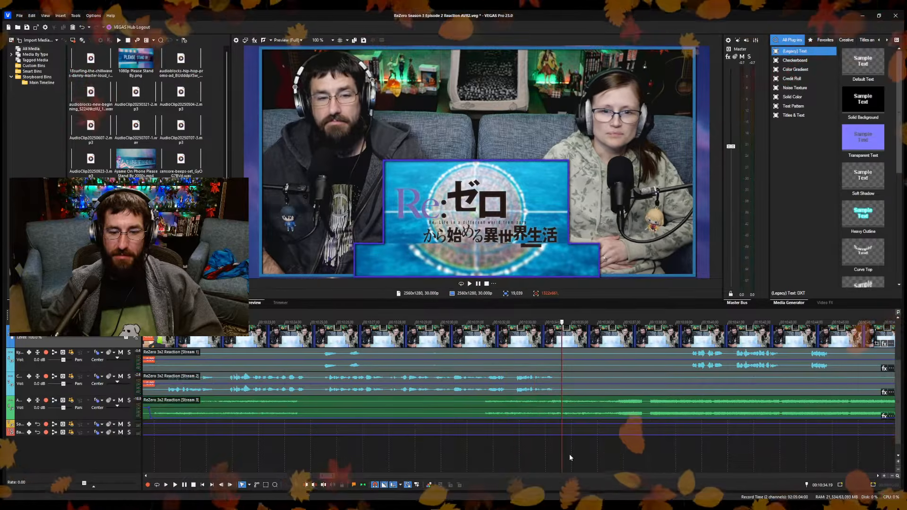
Split the reaction clips at 10:34.19, cut about the next five seconds with the gap closed, save the project and play across the cut.
key(s)
click(689, 453)
key(alt+[)
key(ctrl+s)
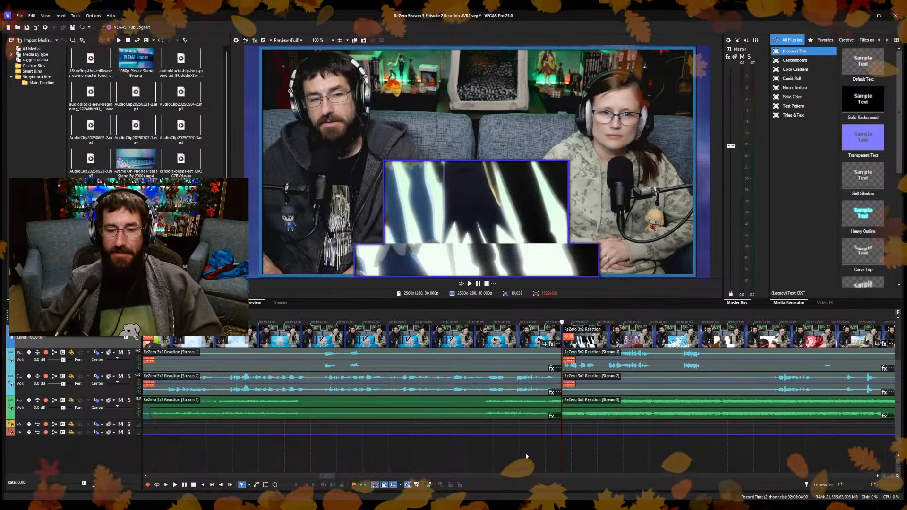
key(space)
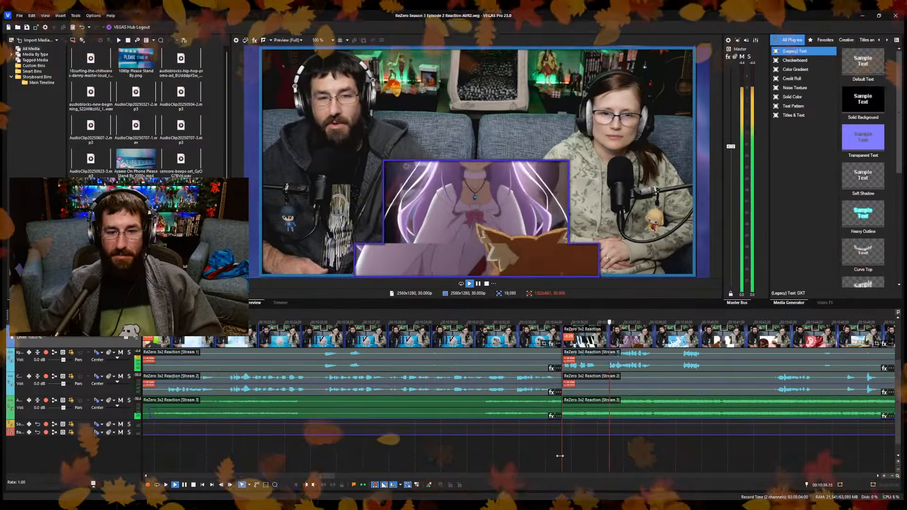
key(Return)
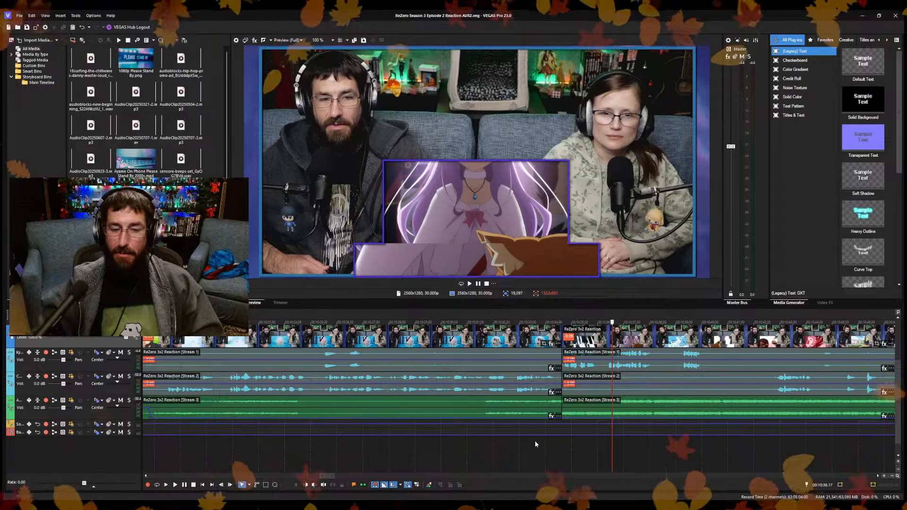
Extend the end of the Please Stand By overlay over the shortened reaction clips to about 10:58.
click(449, 338)
scroll(470, 347, down, 15)
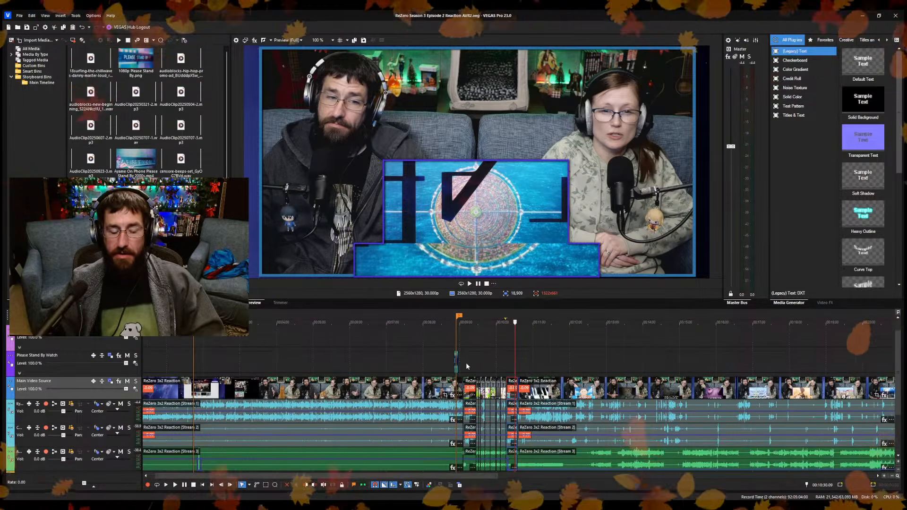
scroll(465, 361, up, 5)
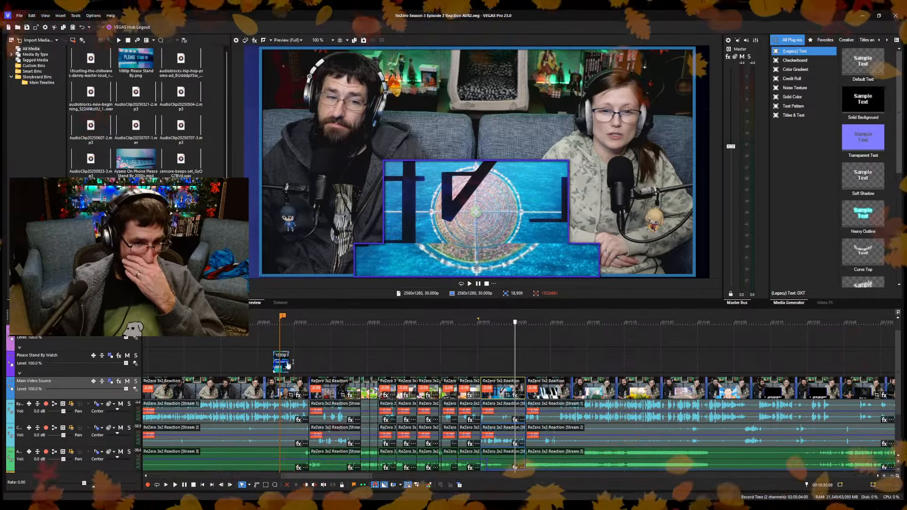
drag(289, 362, 586, 362)
Split the Please Stand By overlay at 10:18.18, just before the title sequence starts.
scroll(434, 456, up, 5)
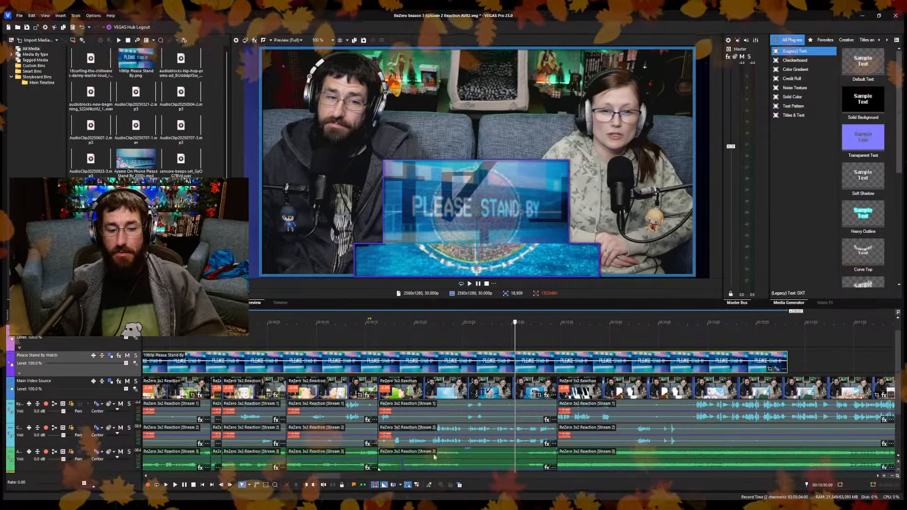
scroll(403, 461, up, 5)
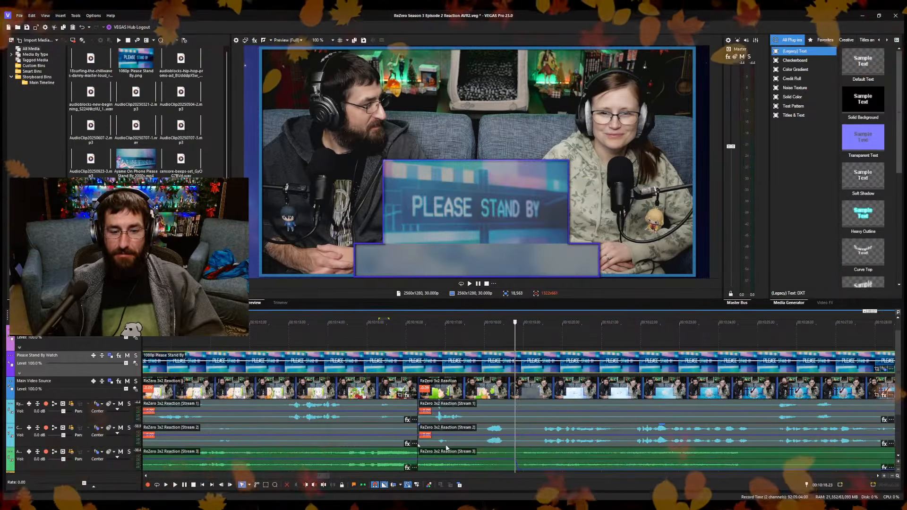
key(Left)
key(Left)
key(Left)
key(Left)
key(Left)
key(Left)
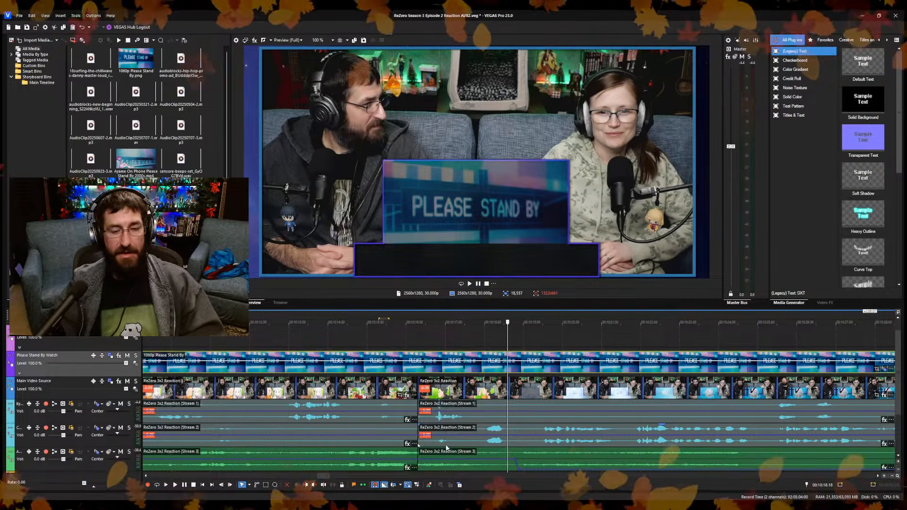
key(s)
drag(613, 365, 623, 359)
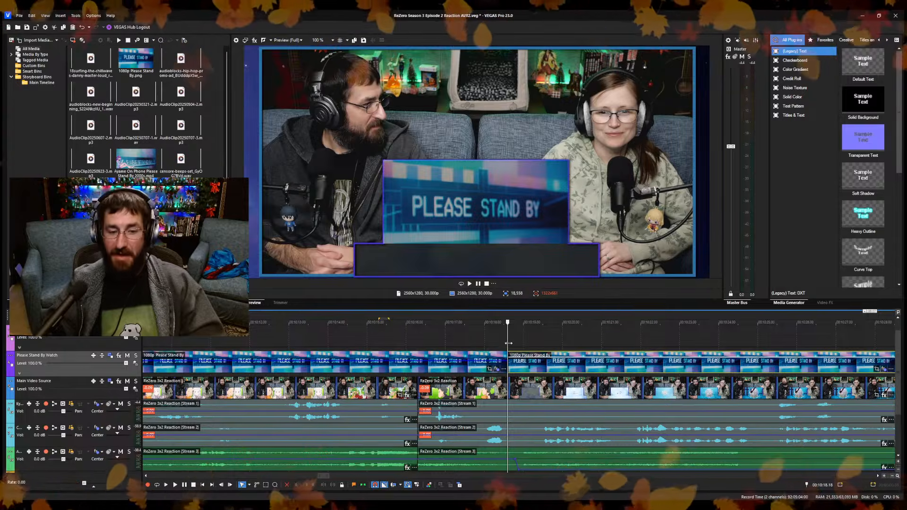
Enlarge the video preview, scrub the overlaid footage from 10:17.11 back to 9:35.03, and restore the taller timeline.
drag(508, 344, 459, 345)
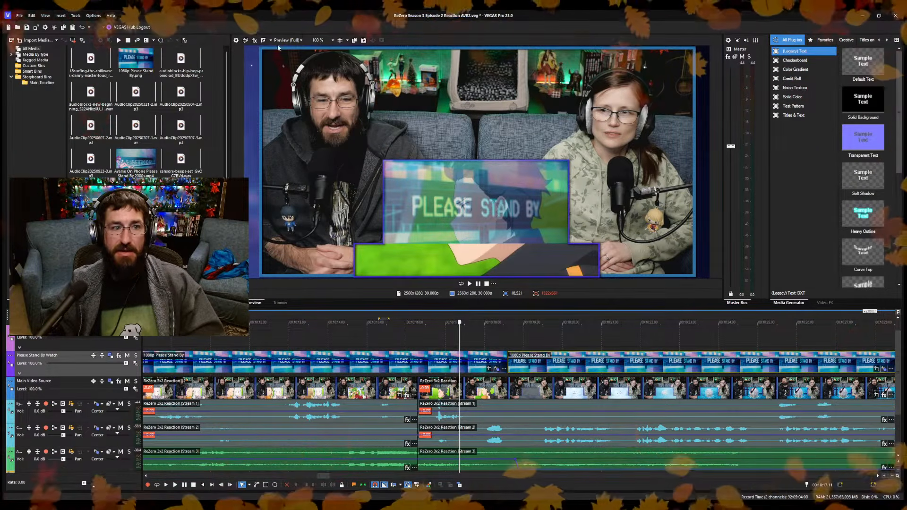
drag(423, 307, 422, 404)
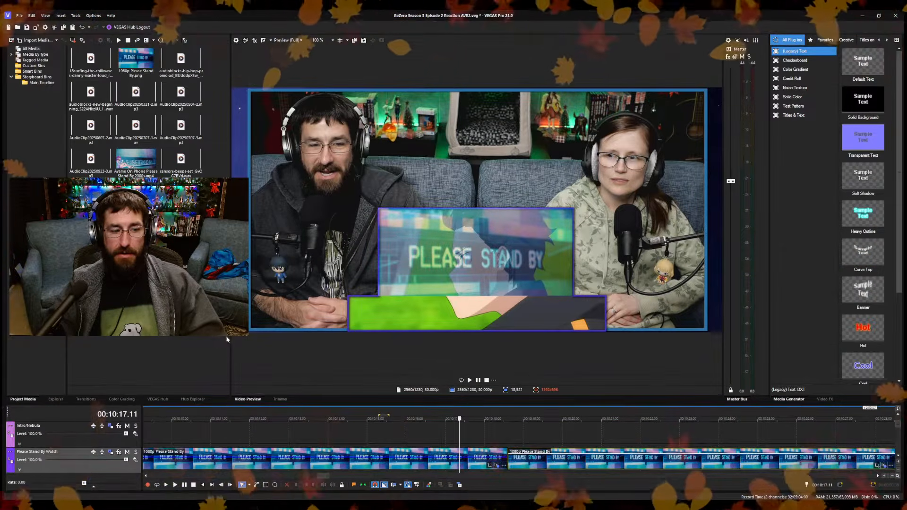
drag(229, 338, 181, 338)
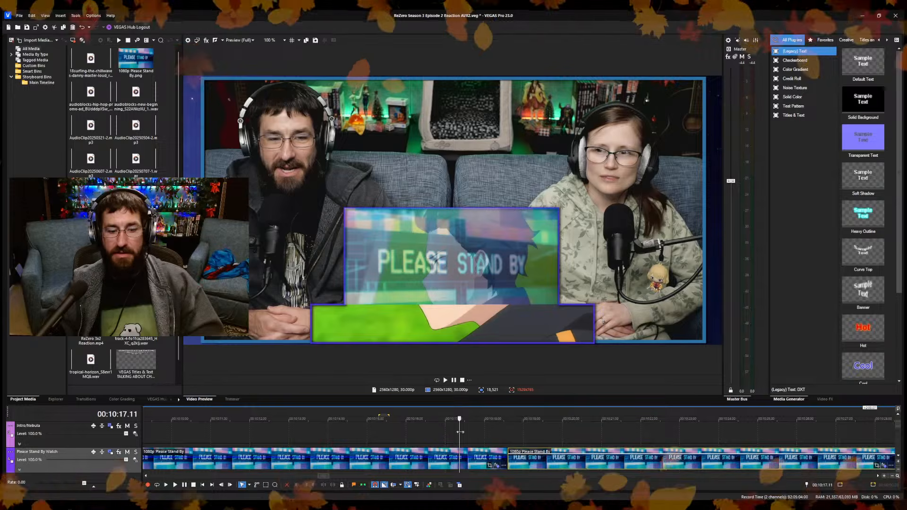
drag(459, 436, 460, 468)
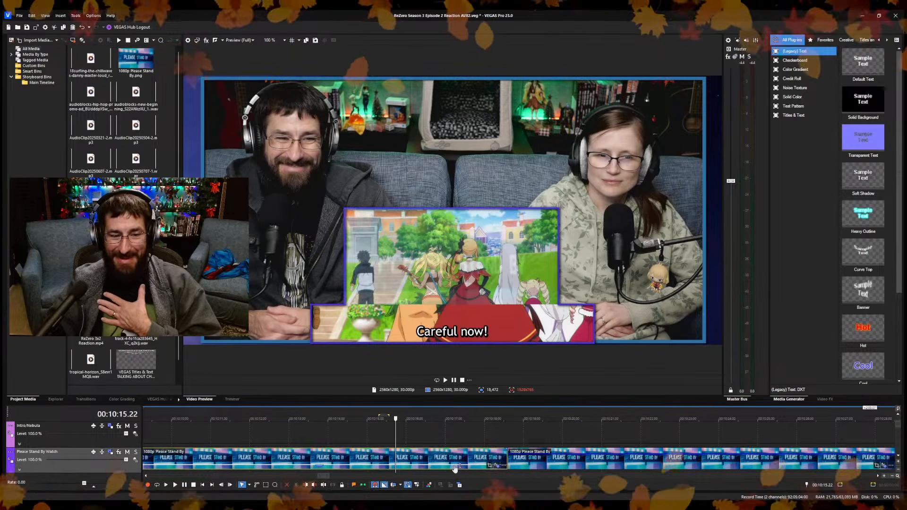
drag(395, 438, 282, 433)
scroll(375, 451, down, 1)
scroll(495, 429, down, 2)
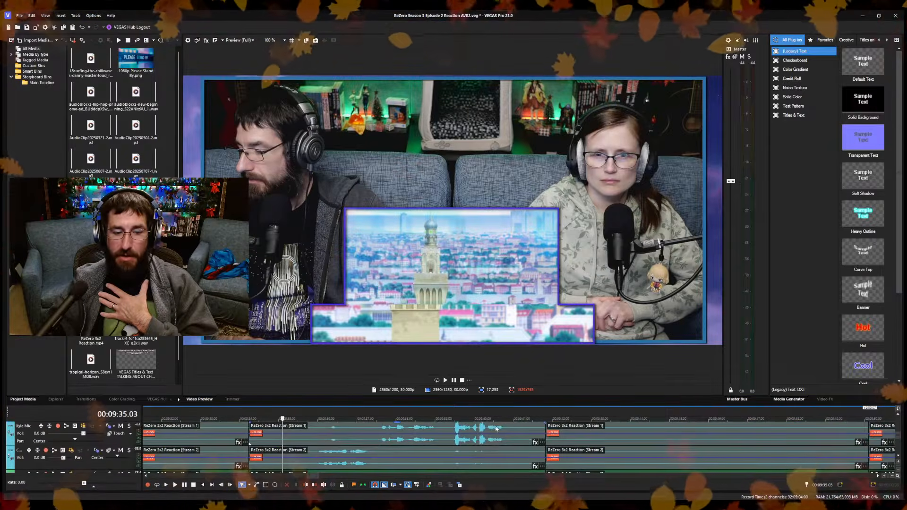
drag(521, 395, 520, 251)
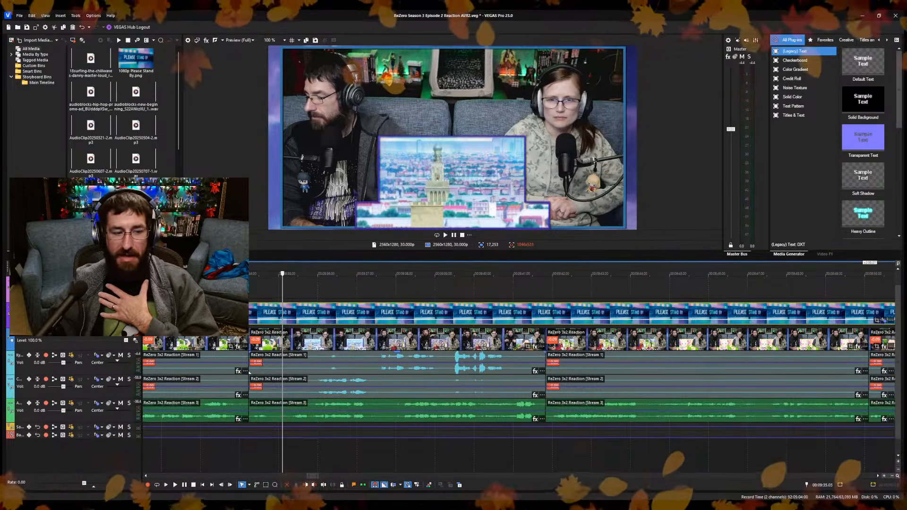
click(97, 405)
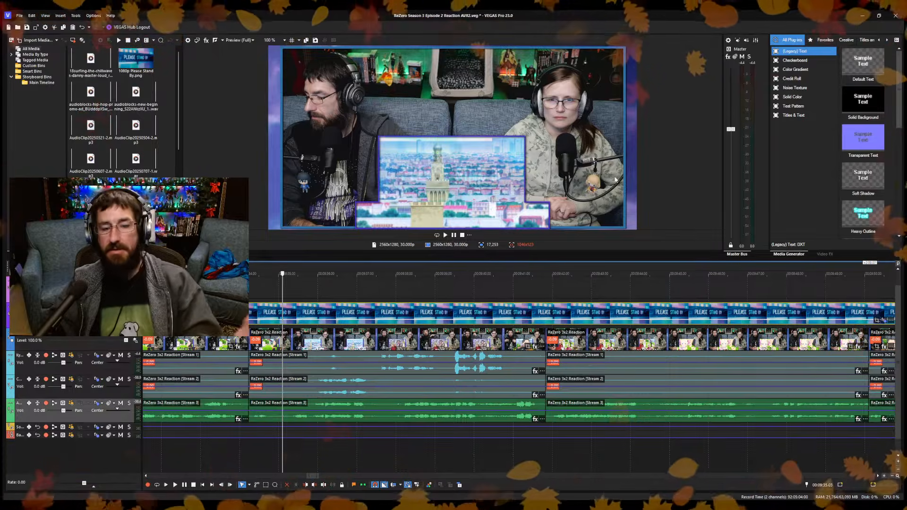
Inspect the Please Stand By overlay along the timeline from about 9:44 to its end near 10:58.
click(662, 290)
scroll(662, 290, down, 5)
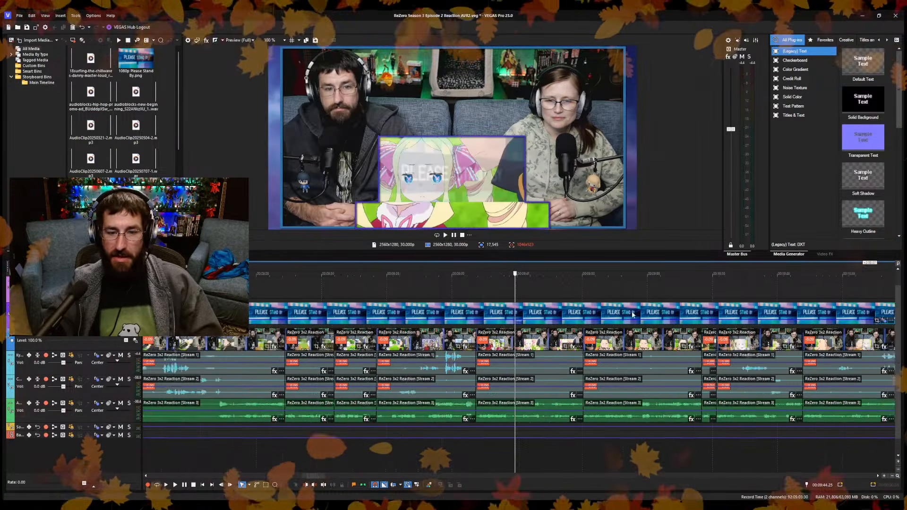
scroll(506, 342, down, 3)
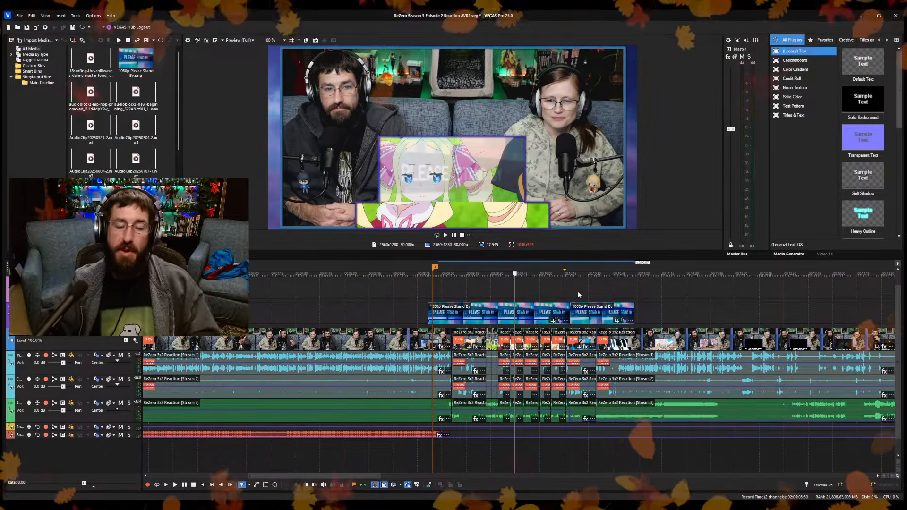
click(620, 287)
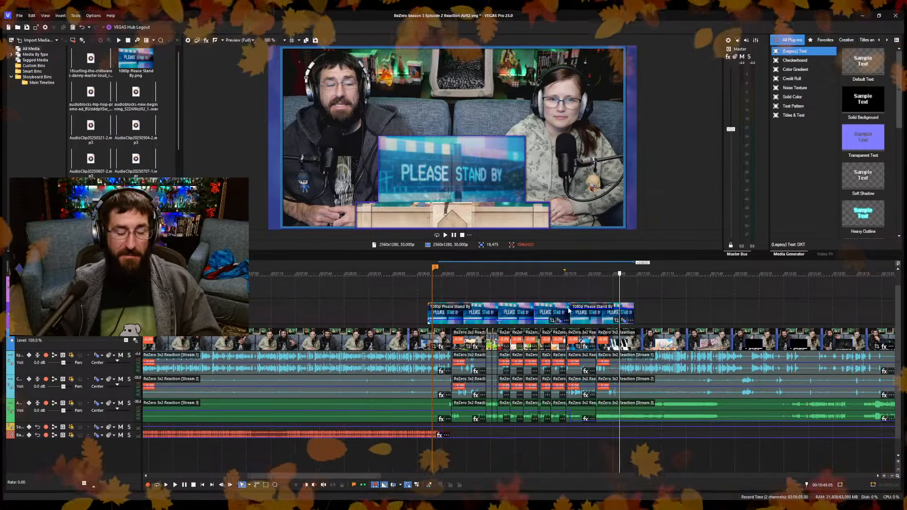
click(655, 294)
scroll(654, 294, up, 6)
scroll(343, 307, down, 6)
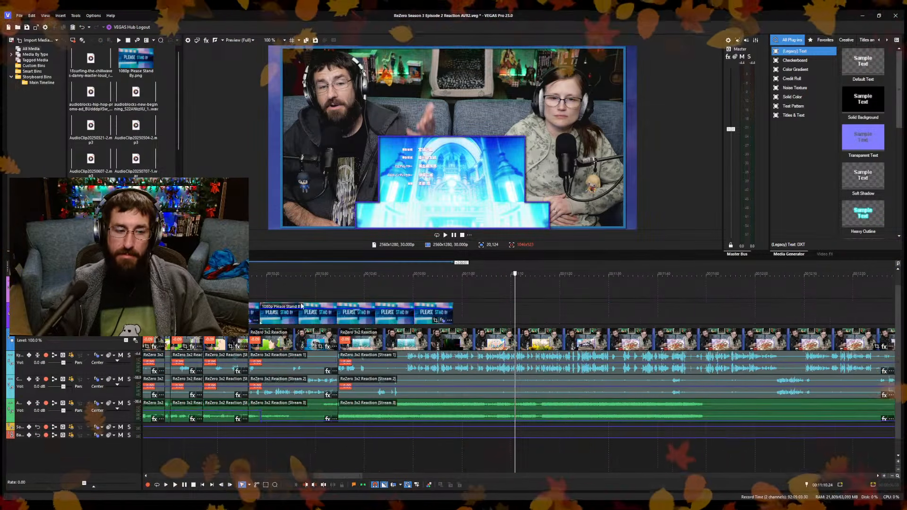
click(456, 311)
scroll(456, 312, up, 6)
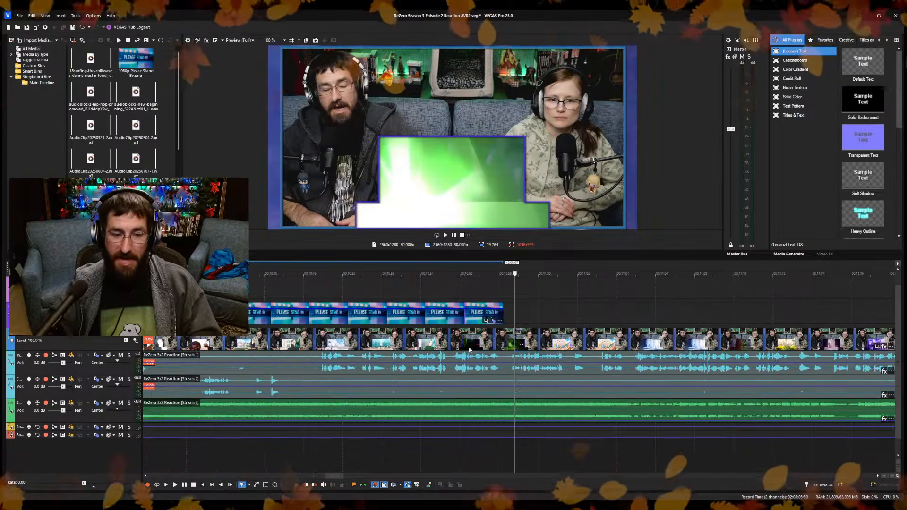
Split the reaction clips at 10:58.07, where the Please Stand By overlay ends, and play the footage just after the cut.
click(485, 320)
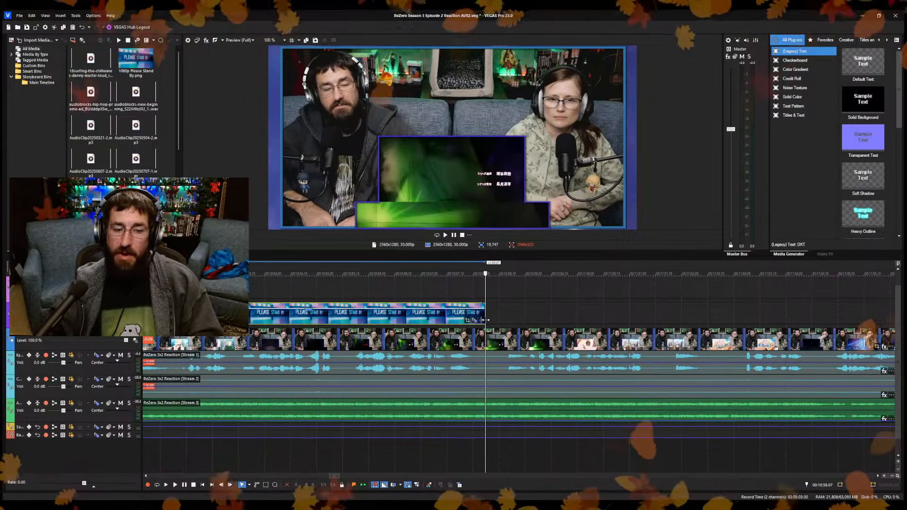
key(s)
click(508, 343)
key(space)
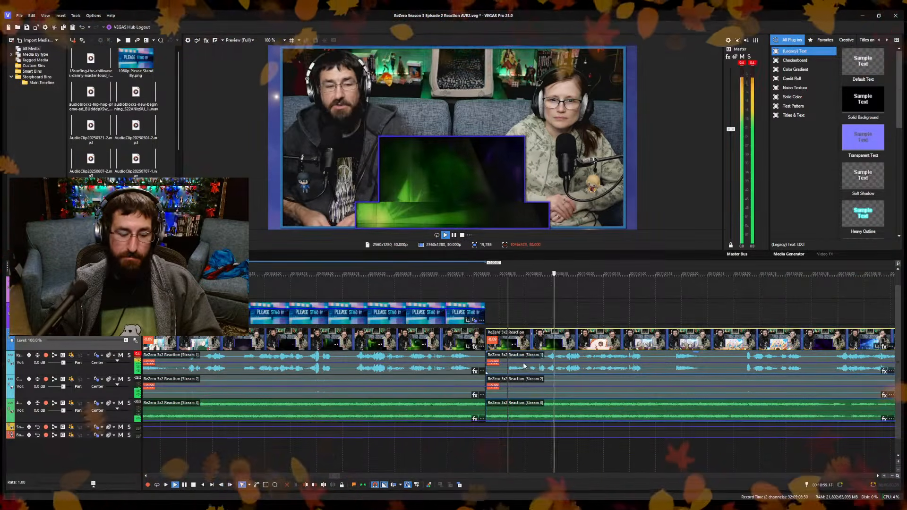
key(space)
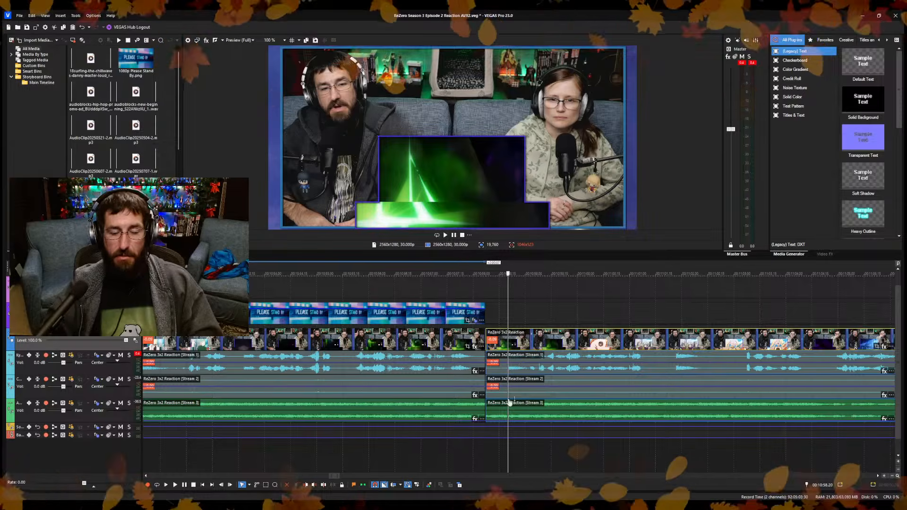
Review the overlaid footage around 10:57 and 10:38, and shorten the end of the Please Stand By overlay to about 10:37.
click(387, 460)
key(space)
scroll(418, 451, down, 6)
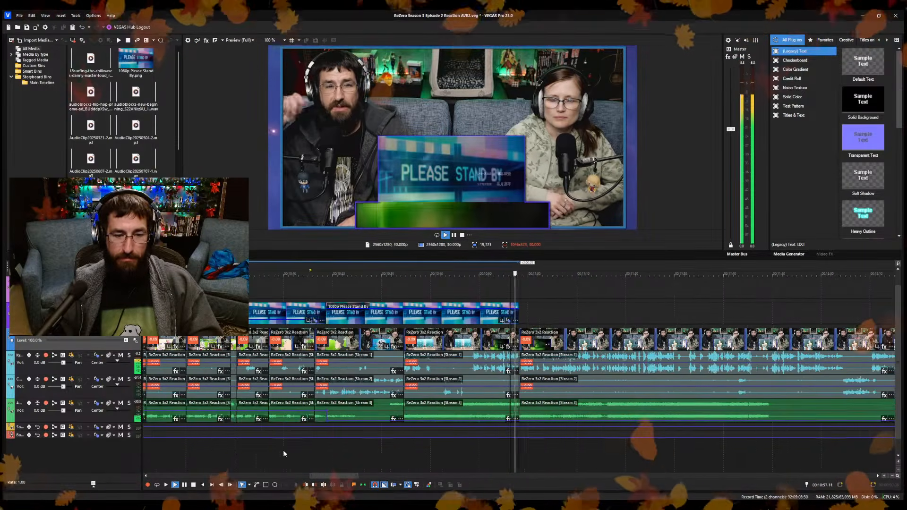
click(404, 456)
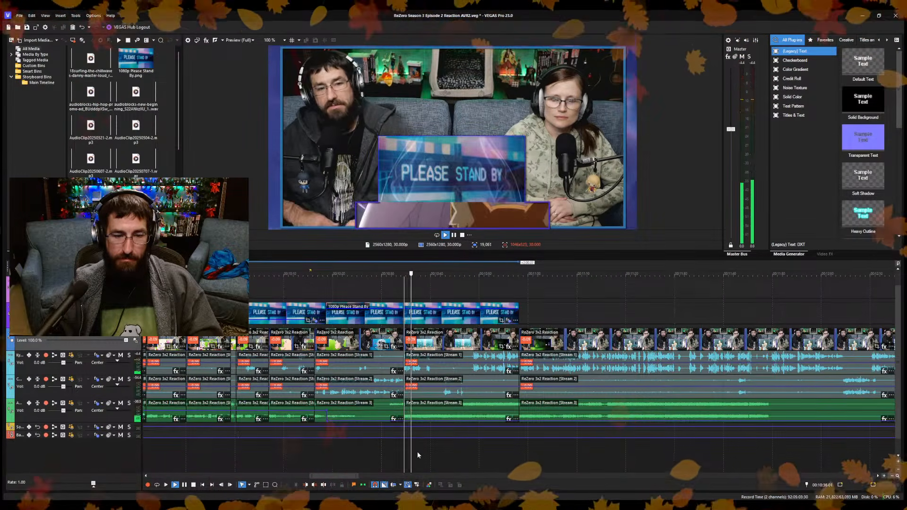
scroll(519, 319, up, 4)
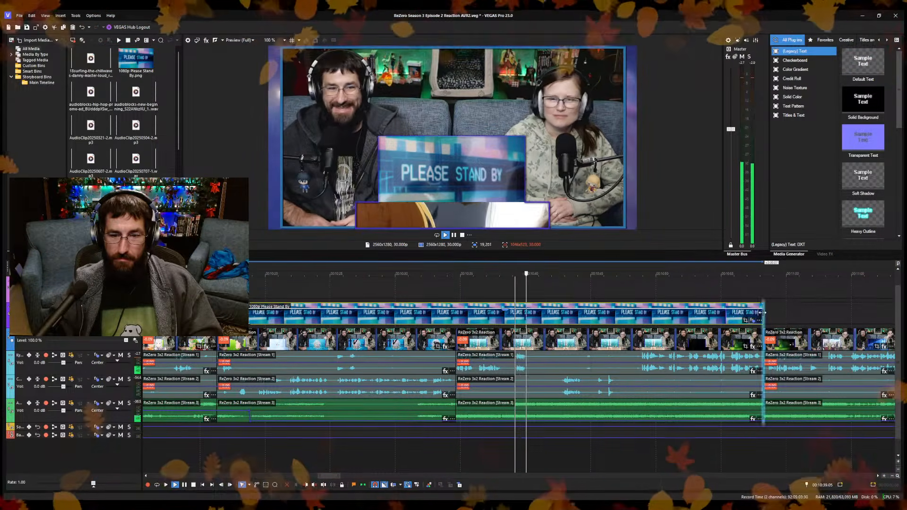
drag(762, 315, 489, 318)
Split the reaction clips at 10:40.25 and delete the section from there to the cut at 10:58.07.
key(Return)
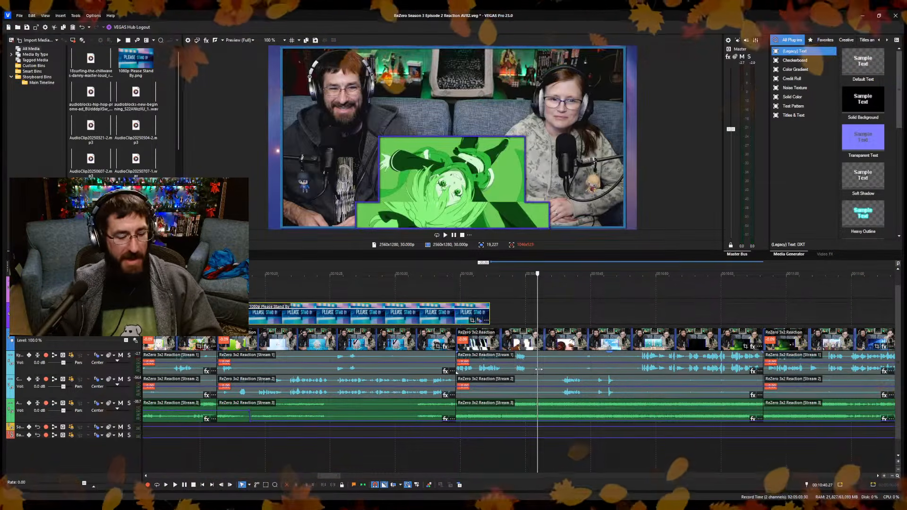
key(s)
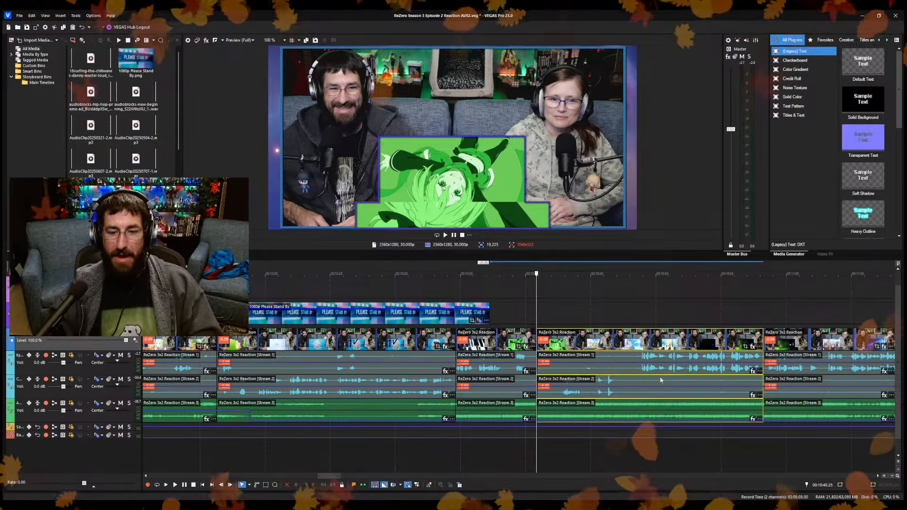
click(677, 461)
key(Return)
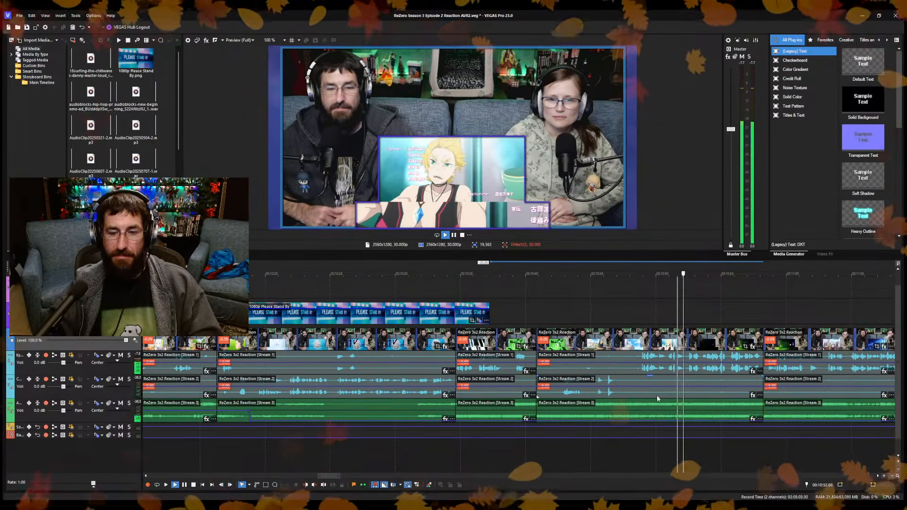
key(space)
click(628, 339)
key(Delete)
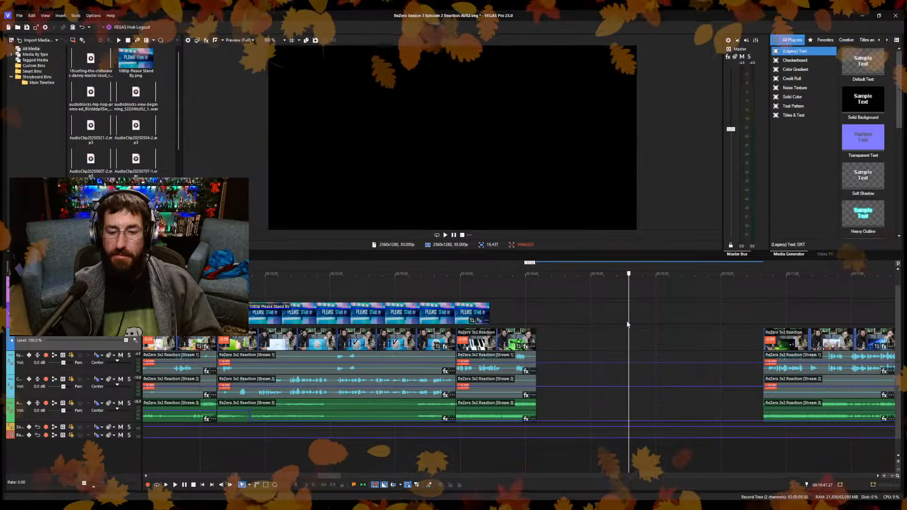
Move the remaining reaction footage earlier to close the gap, joining it to the preceding clip at 10:40.25.
scroll(614, 347, down, 3)
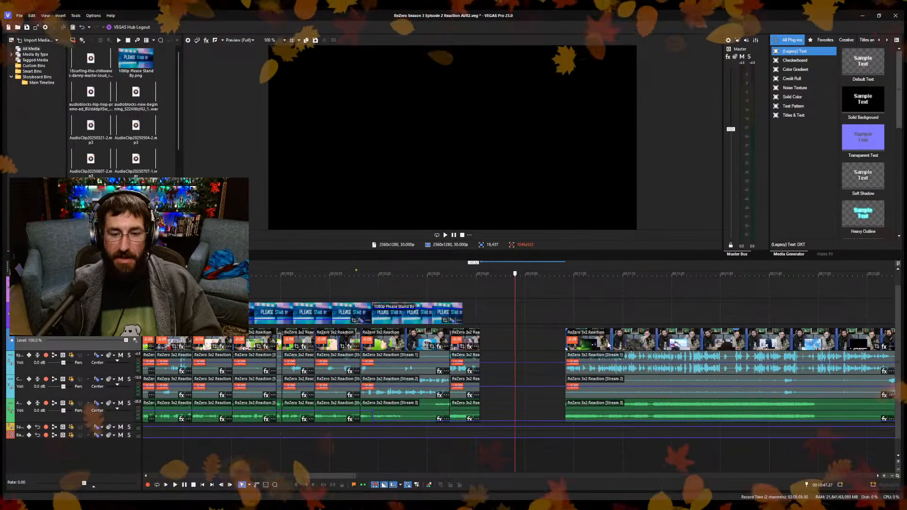
drag(605, 347, 521, 348)
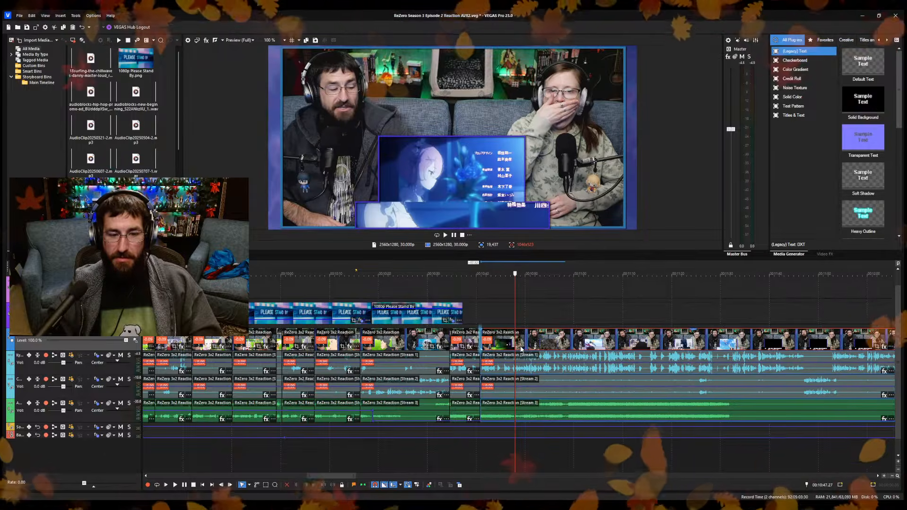
click(483, 340)
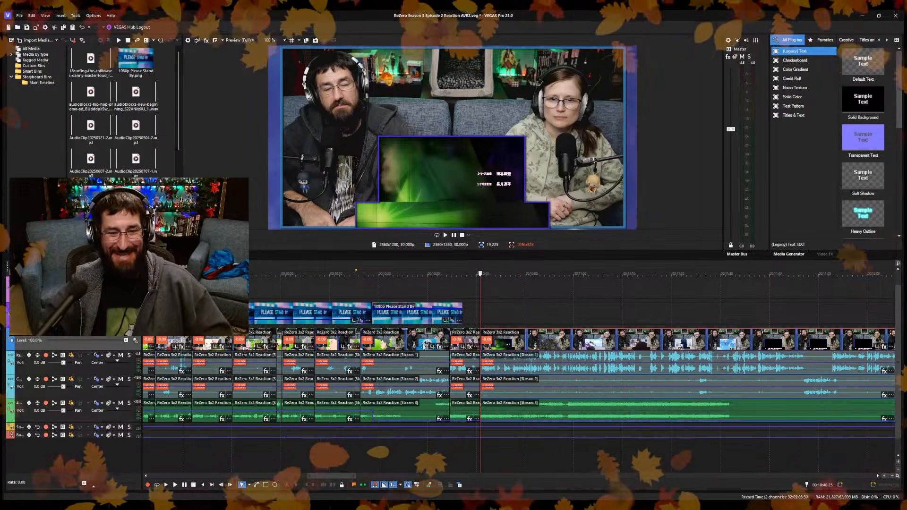
Play samples of the ending credits footage from about 10:44 through 11:26 to about 12:06.
click(498, 374)
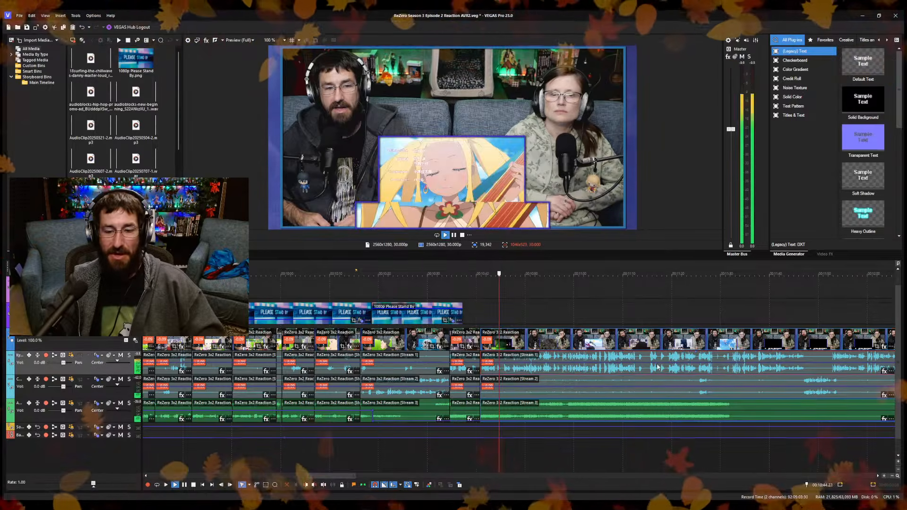
key(space)
click(606, 466)
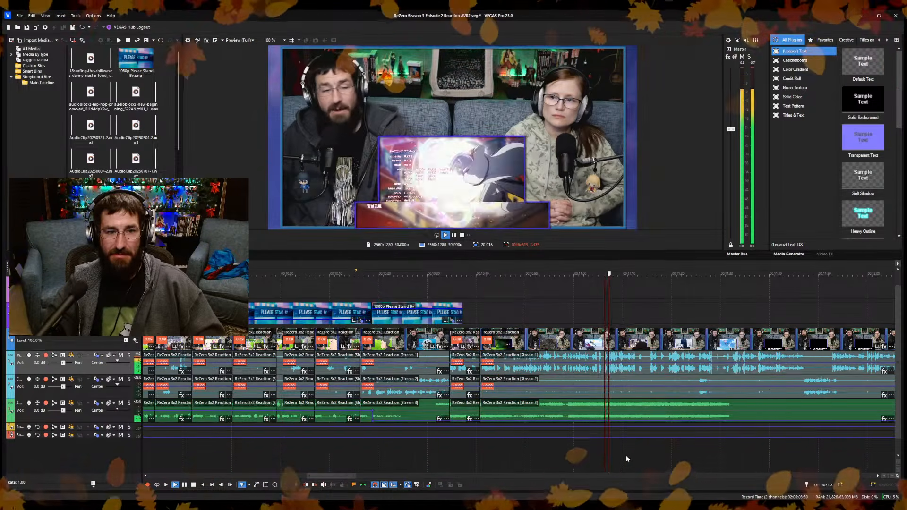
scroll(619, 457, up, 4)
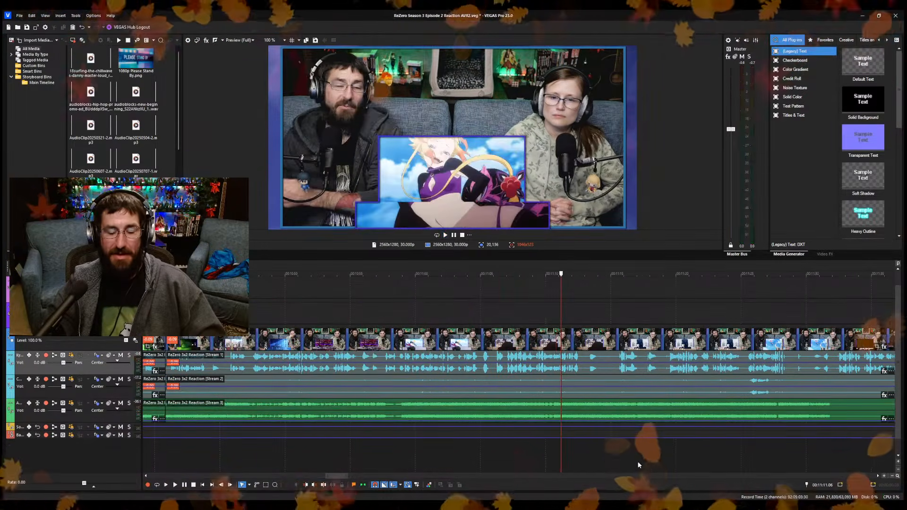
click(637, 462)
click(732, 463)
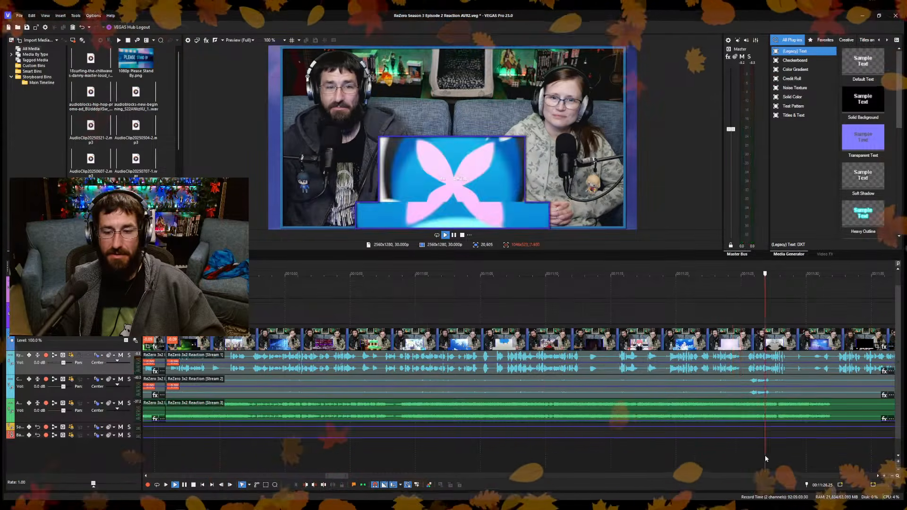
scroll(764, 455, up, 4)
click(425, 452)
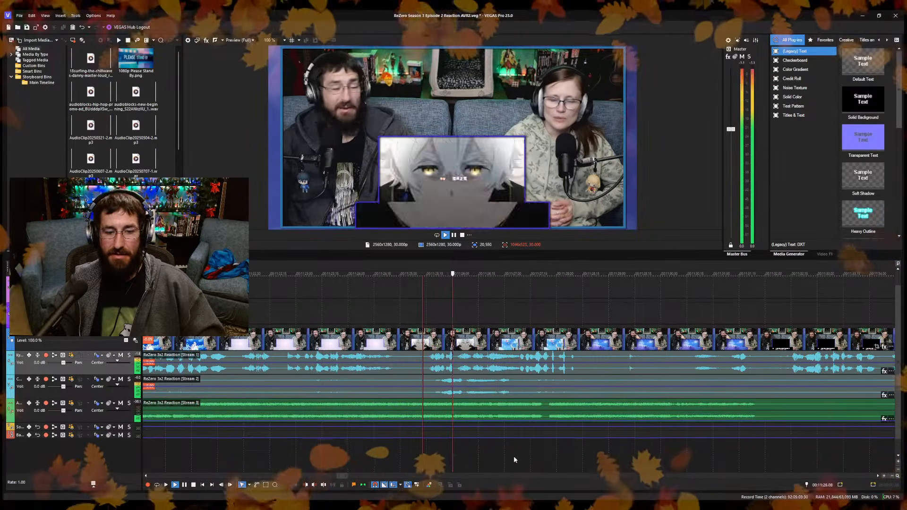
click(688, 458)
scroll(600, 432, down, 5)
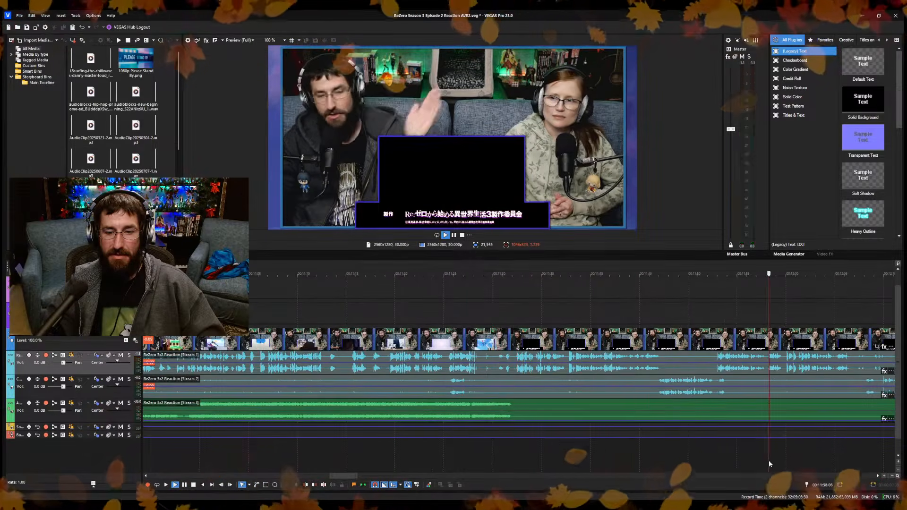
scroll(769, 460, down, 3)
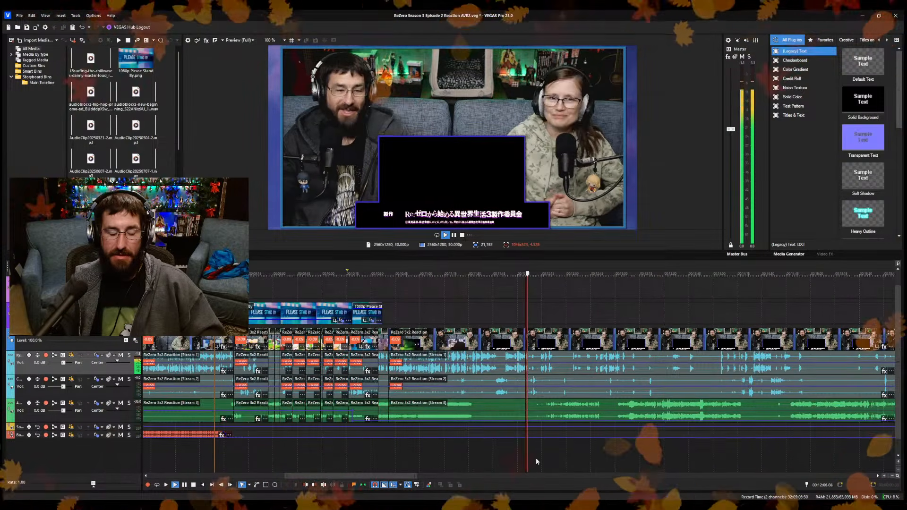
Play across the join at 10:40.25 and review the credits footage that follows, up to about 10:57.
click(390, 457)
scroll(476, 462, up, 4)
scroll(475, 462, up, 5)
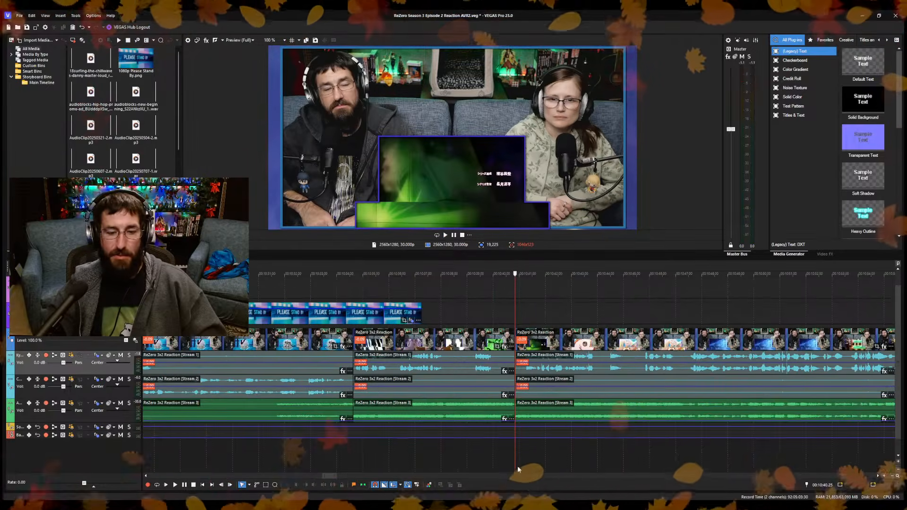
click(466, 469)
key(space)
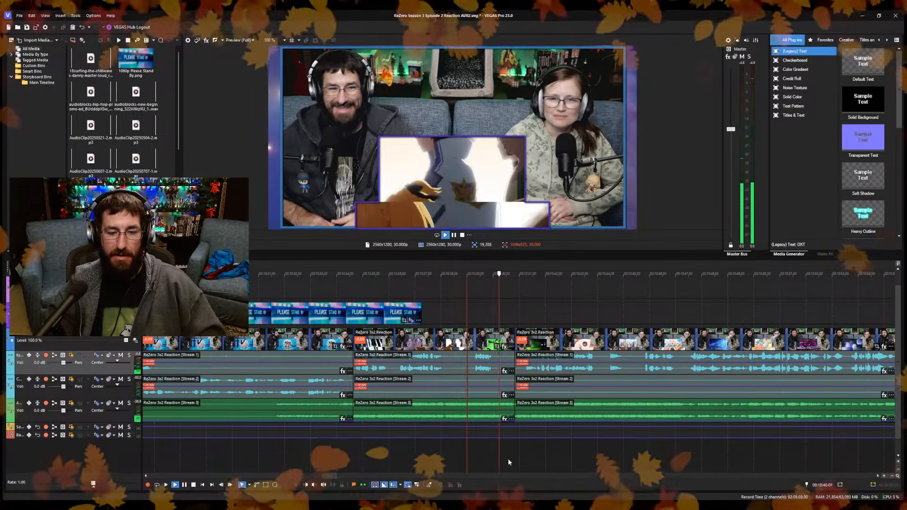
click(523, 459)
scroll(609, 464, down, 2)
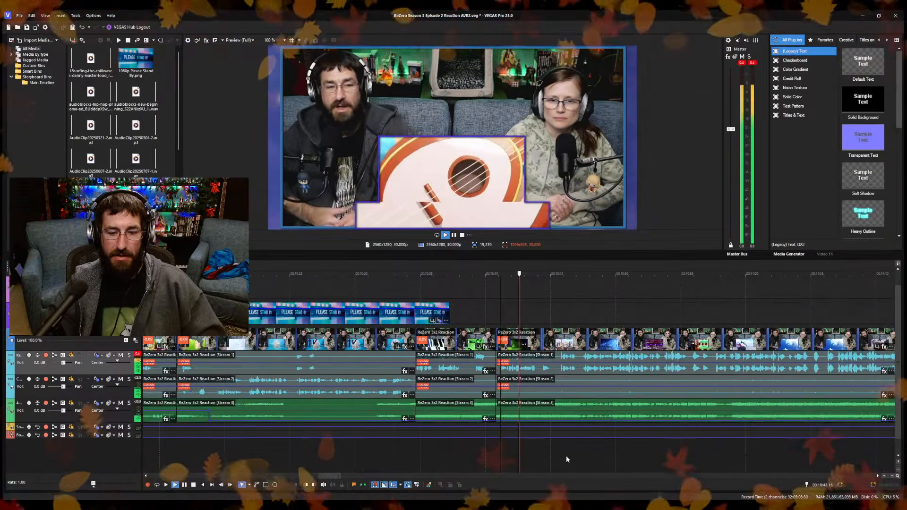
click(712, 457)
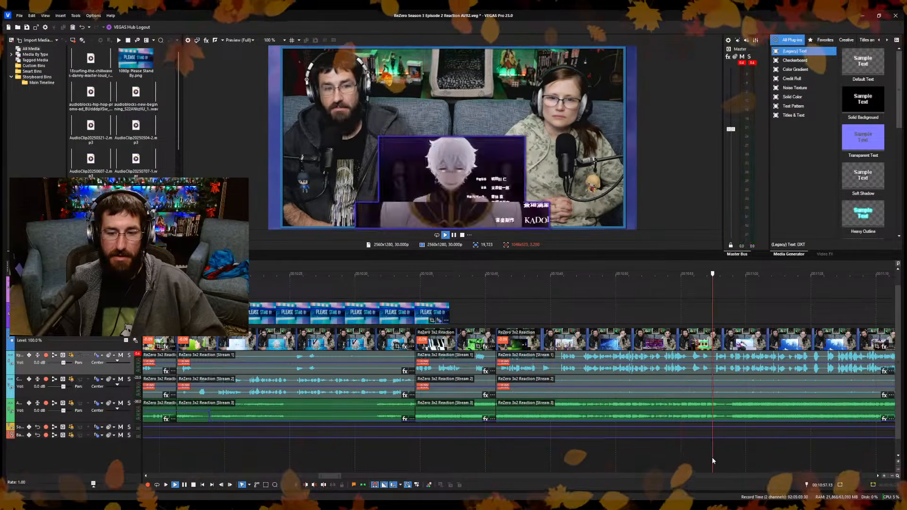
scroll(721, 461, down, 2)
scroll(721, 461, up, 2)
click(477, 463)
scroll(478, 462, up, 3)
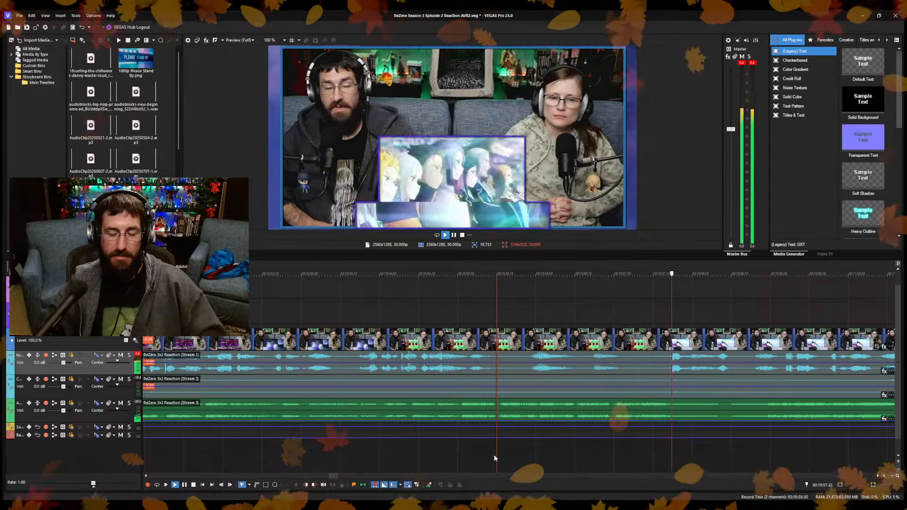
key(space)
Move the reaction clip after the 10:40.25 join later and extend its start to restore some of the deleted footage.
scroll(494, 455, down, 3)
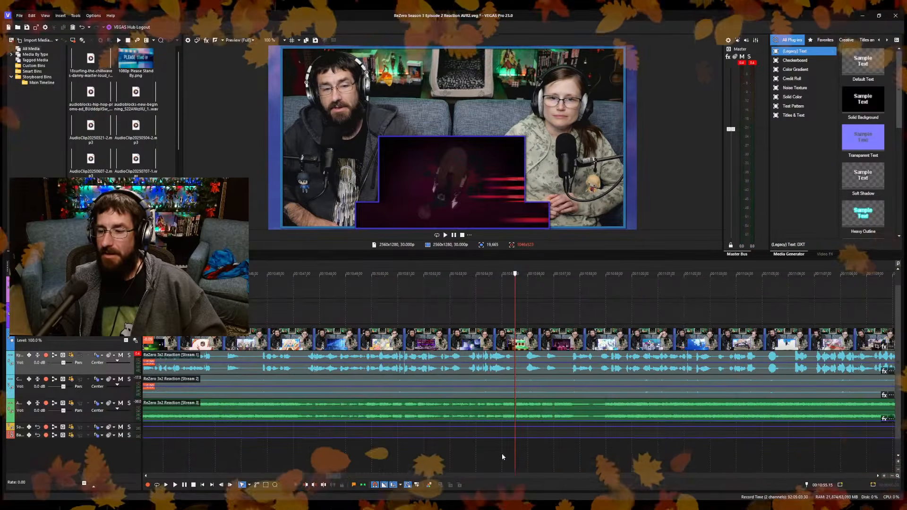
scroll(505, 454, down, 3)
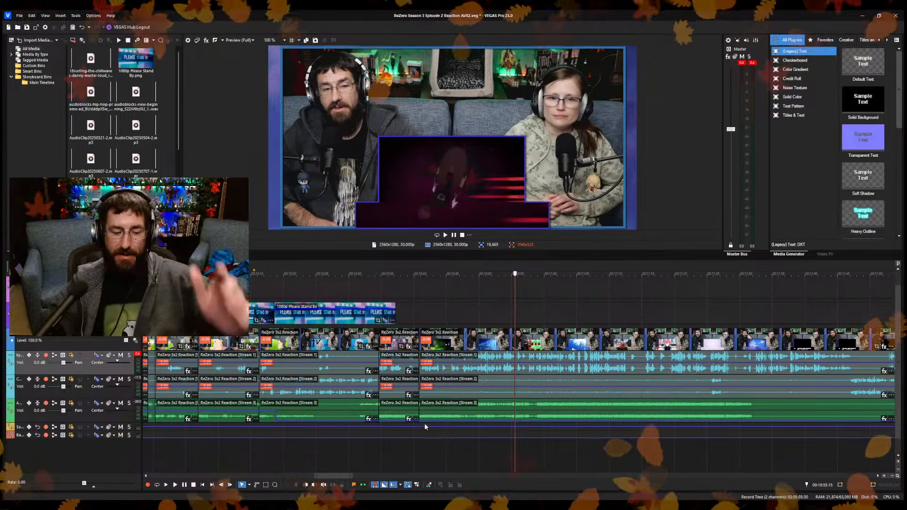
mouse_move(447, 346)
mouse_down()
mouse_move(554, 348)
mouse_move(454, 347)
mouse_up()
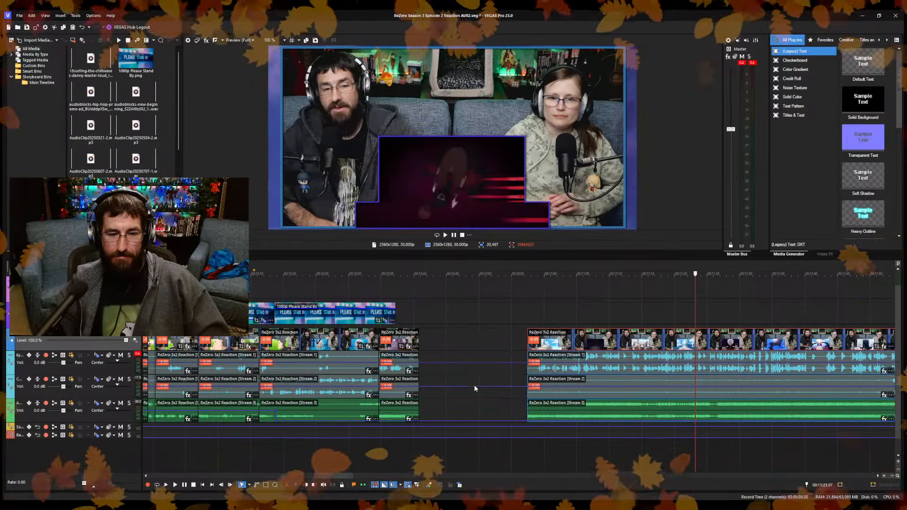
Trim the start of the restored reaction clip to 10:59.05, and move it back against the preceding clip at 10:40.25.
key(space)
scroll(602, 433, up, 4)
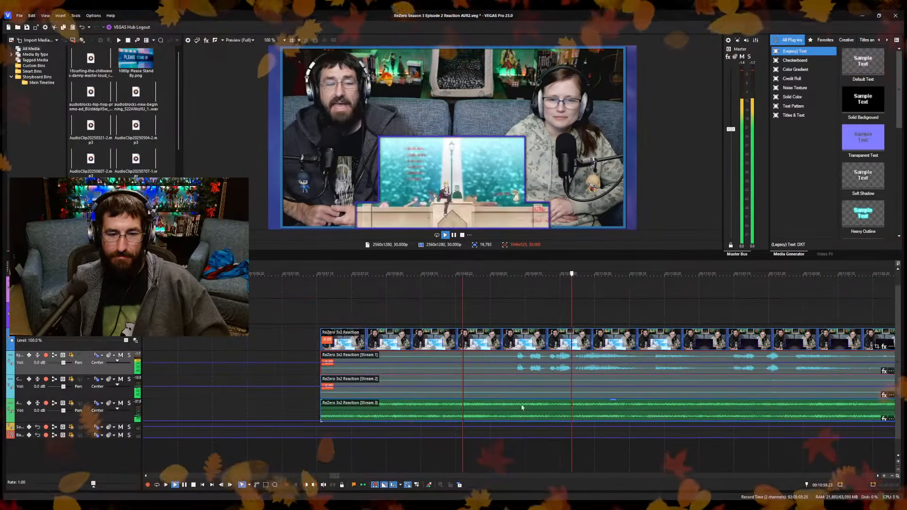
scroll(509, 460, down, 4)
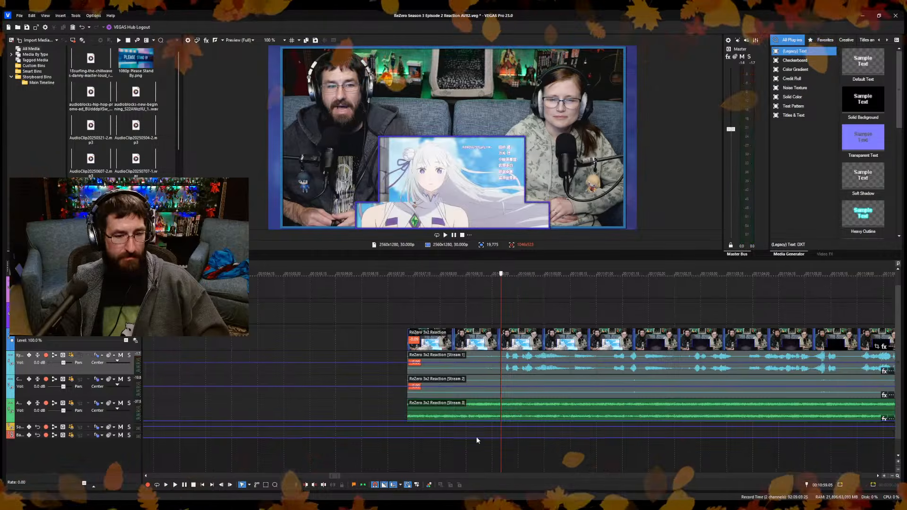
key(space)
drag(468, 344, 515, 346)
scroll(507, 365, down, 6)
drag(530, 385, 491, 390)
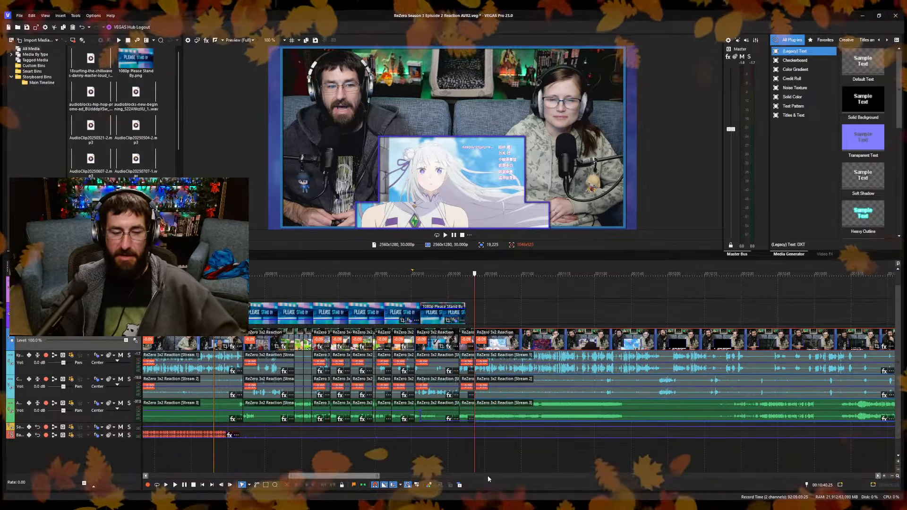
Check the reaction footage after the new join at about 10:51, 10:53 and 10:58.
scroll(496, 452, up, 3)
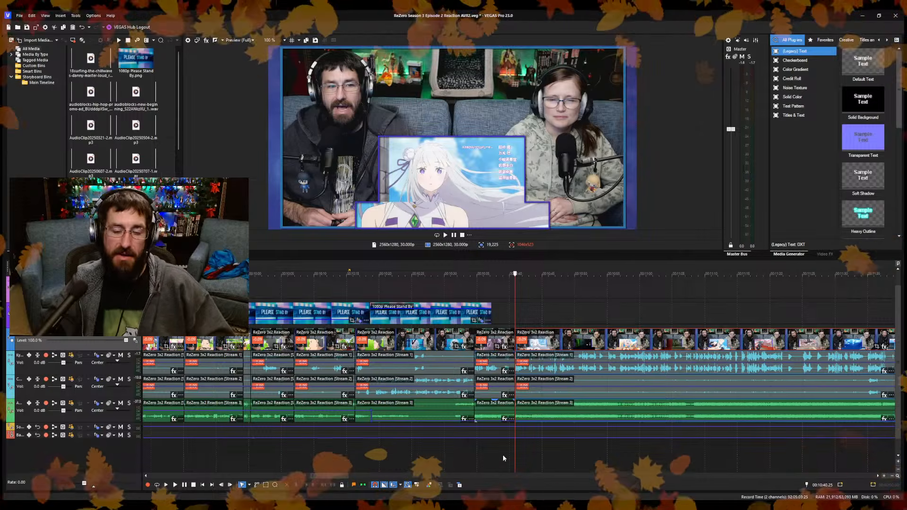
click(543, 454)
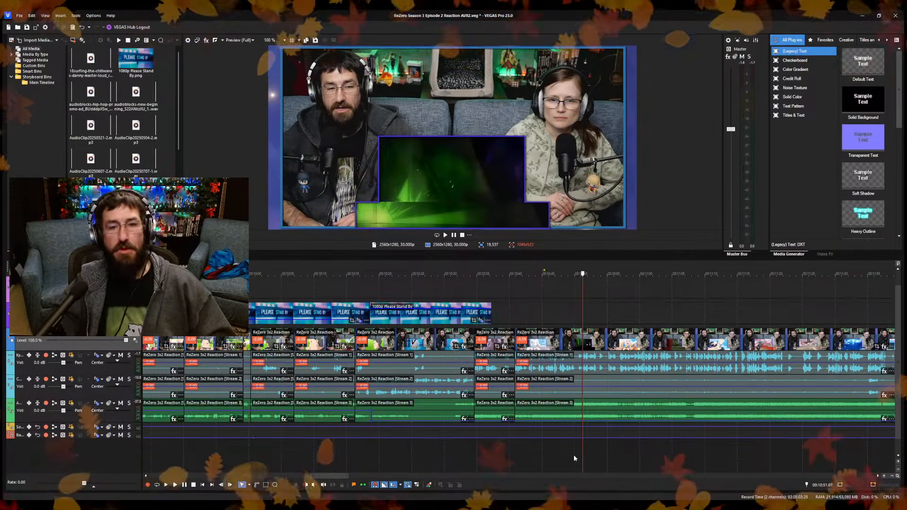
click(598, 452)
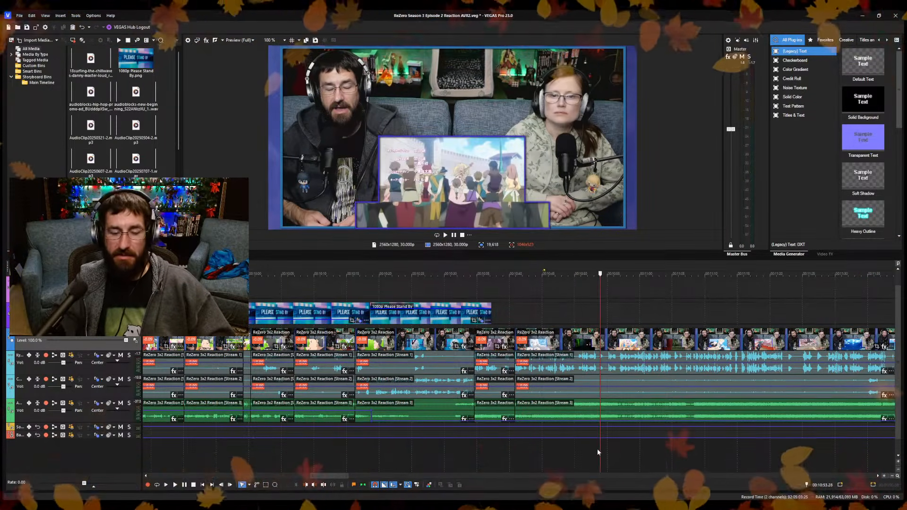
click(629, 451)
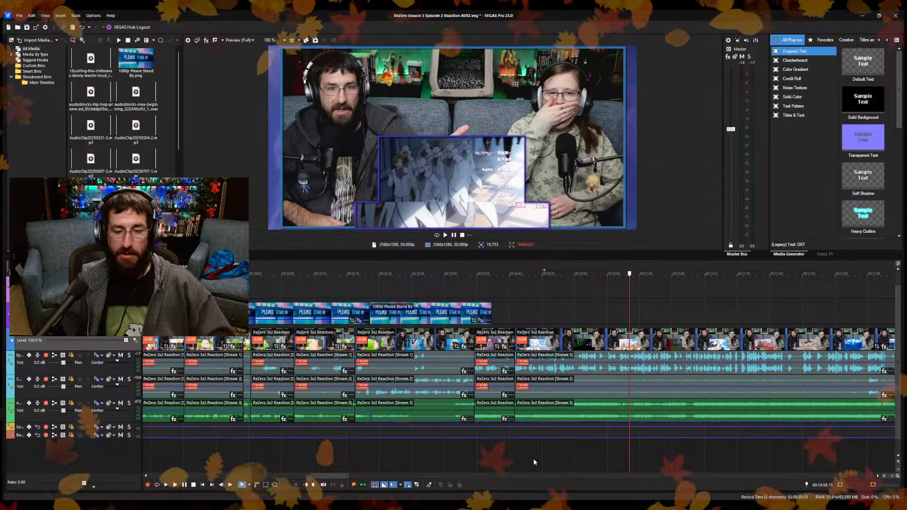
Replay the reaction footage between about 10:44 and 10:48.
click(554, 443)
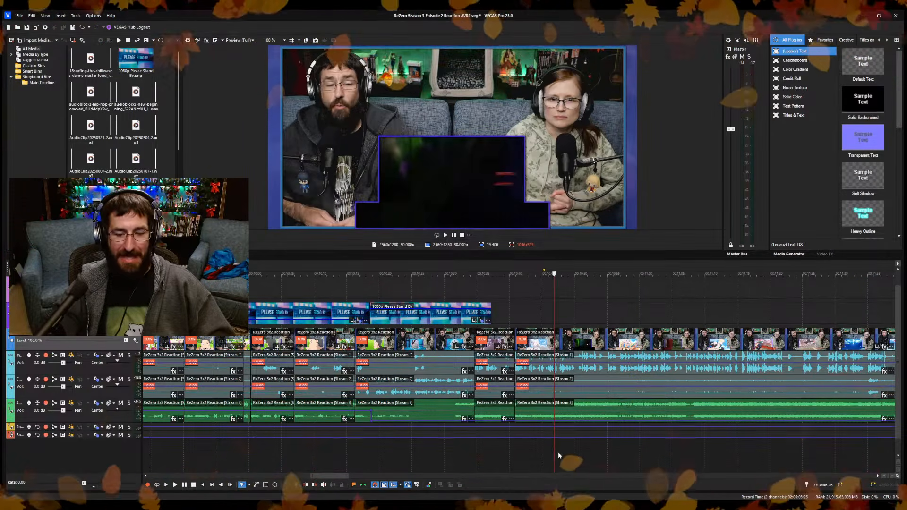
click(558, 450)
scroll(558, 449, up, 3)
click(428, 447)
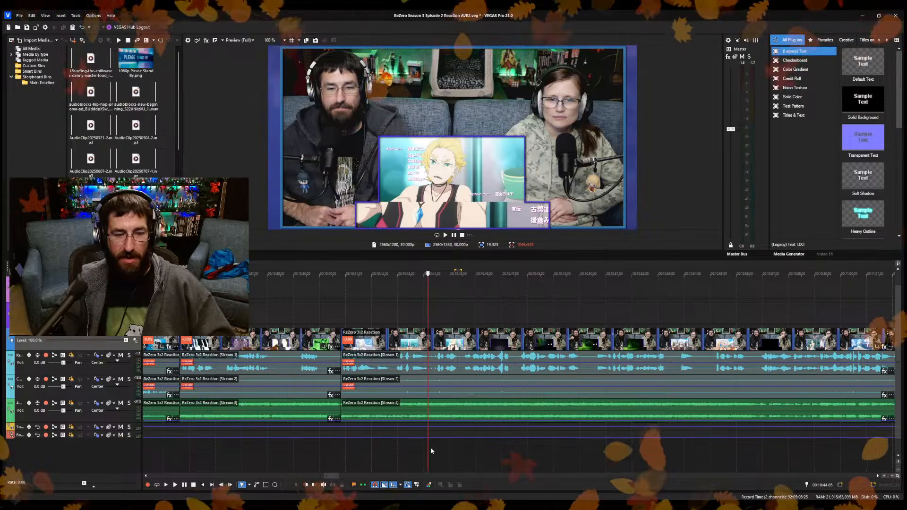
scroll(431, 448, down, 3)
key(space)
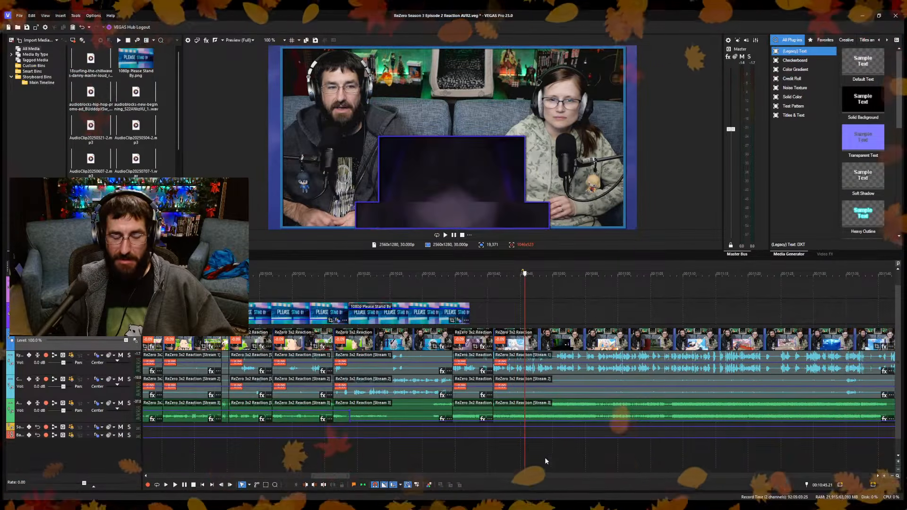
scroll(554, 458, up, 3)
click(404, 453)
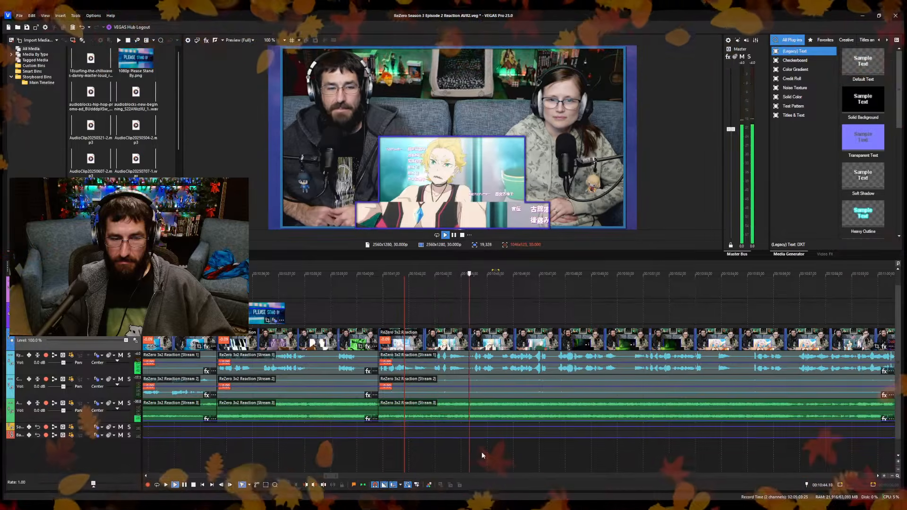
scroll(557, 456, up, 3)
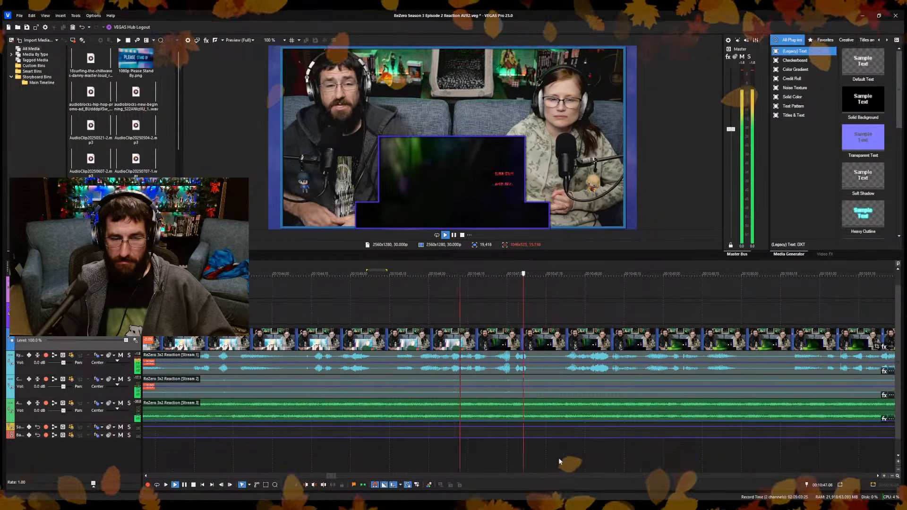
Split the reaction clip at about 10:47 and at 10:49.21.
key(space)
click(533, 371)
key(space)
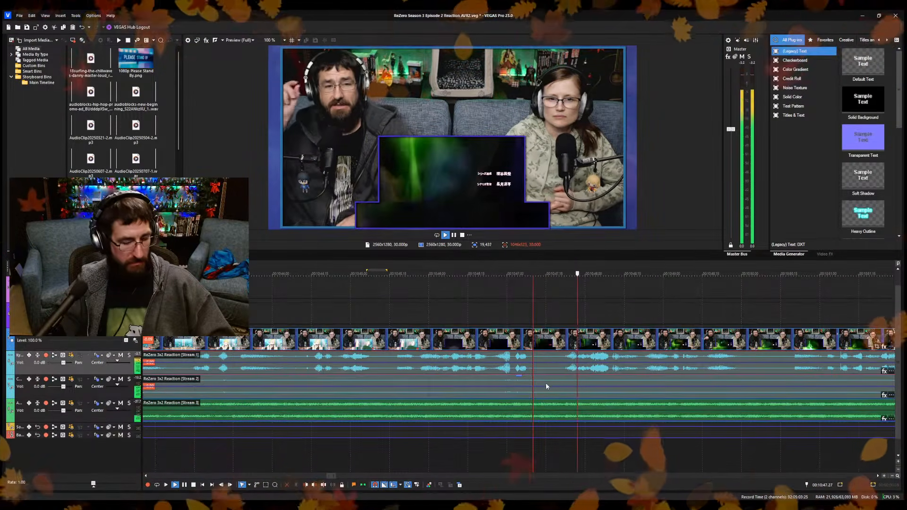
key(space)
key(s)
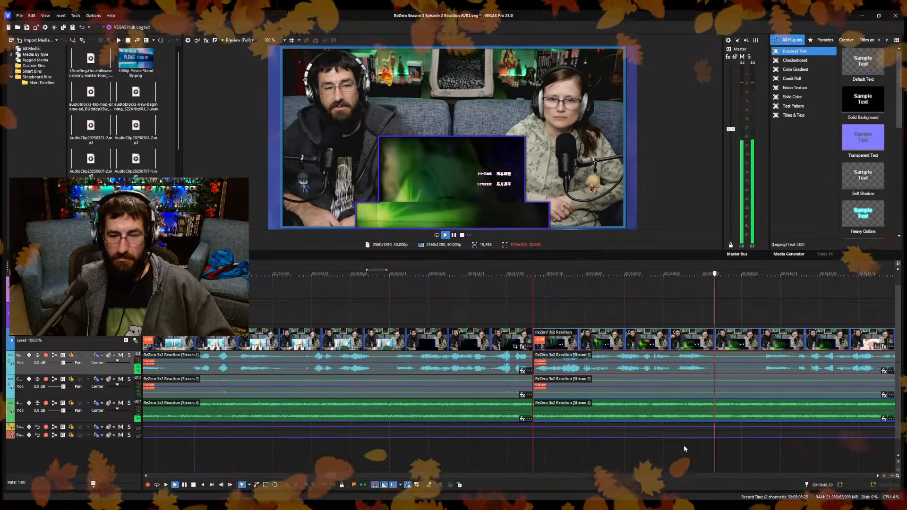
key(space)
key(s)
key(space)
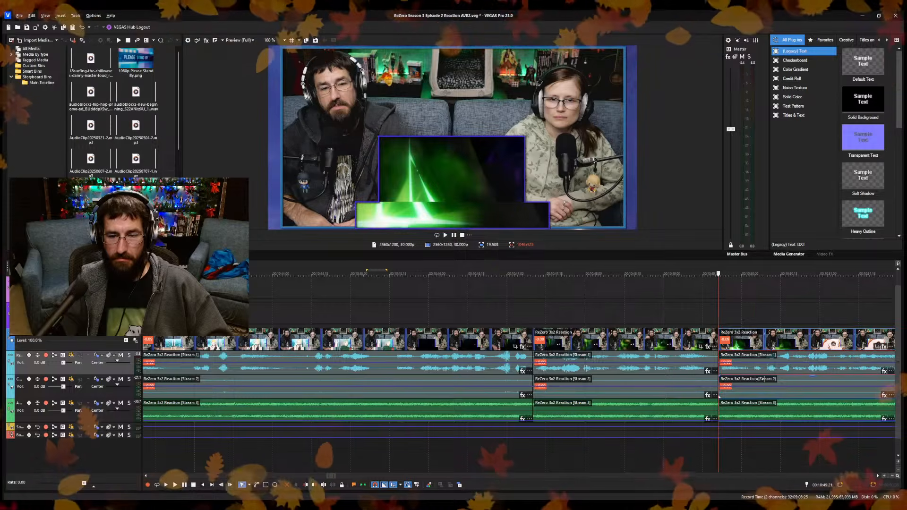
scroll(704, 420, down, 3)
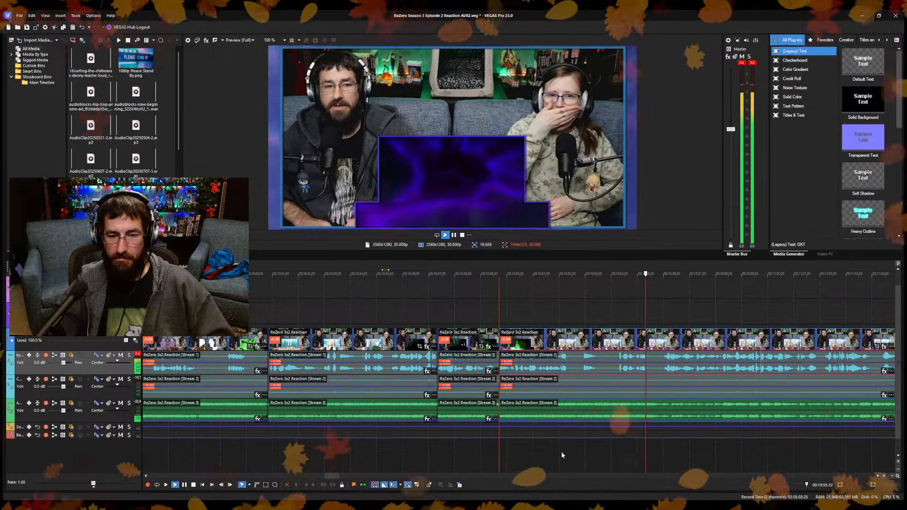
Split the reaction clip at 10:55.13 and at 11:01.14.
key(Return)
key(s)
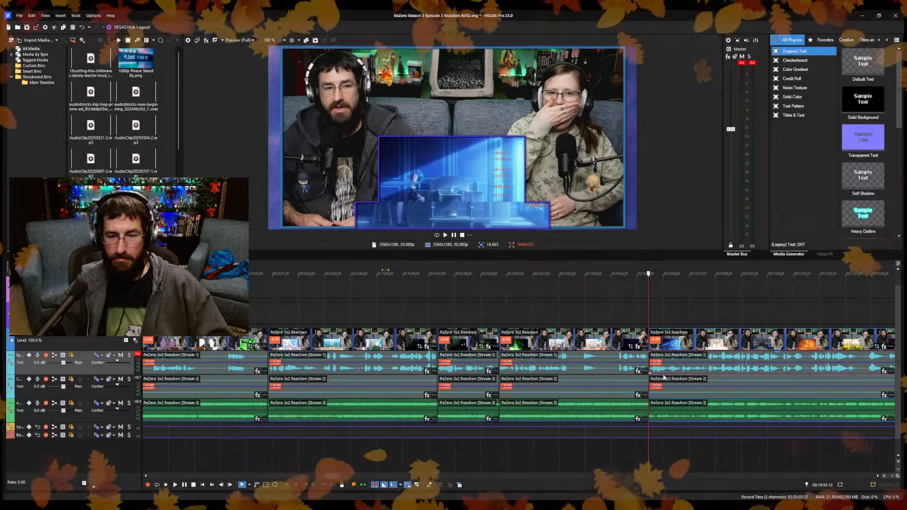
key(space)
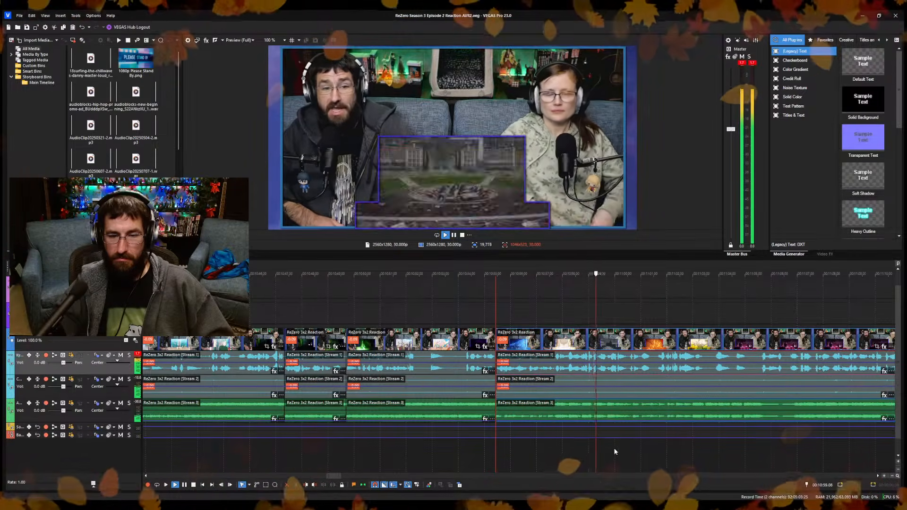
key(Return)
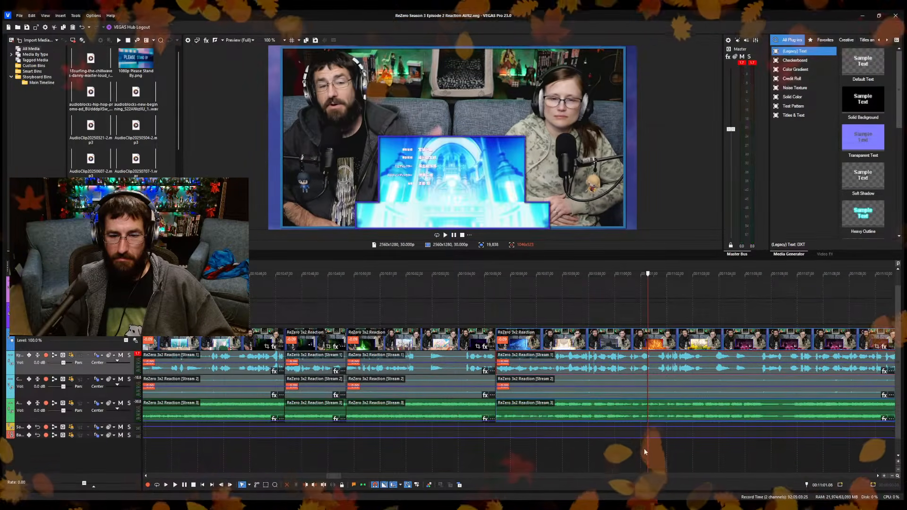
click(652, 372)
key(s)
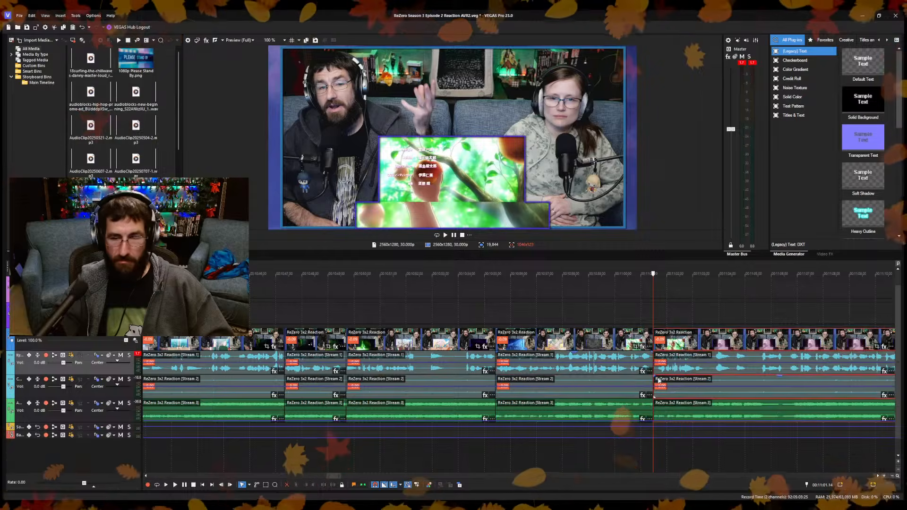
Review the credits footage between about 11:02 and 11:24 for the part worth keeping after the 11:01.14 cut.
scroll(660, 381, down, 4)
click(619, 454)
key(space)
scroll(618, 453, up, 4)
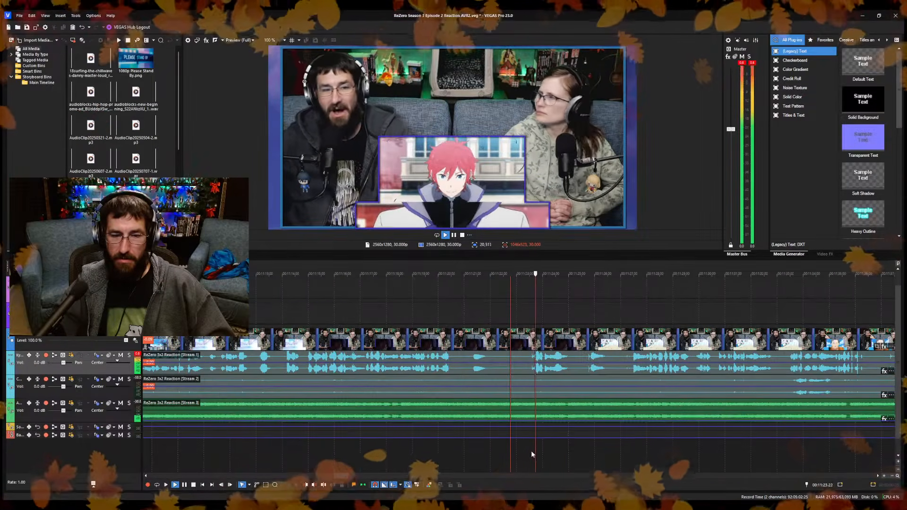
click(327, 454)
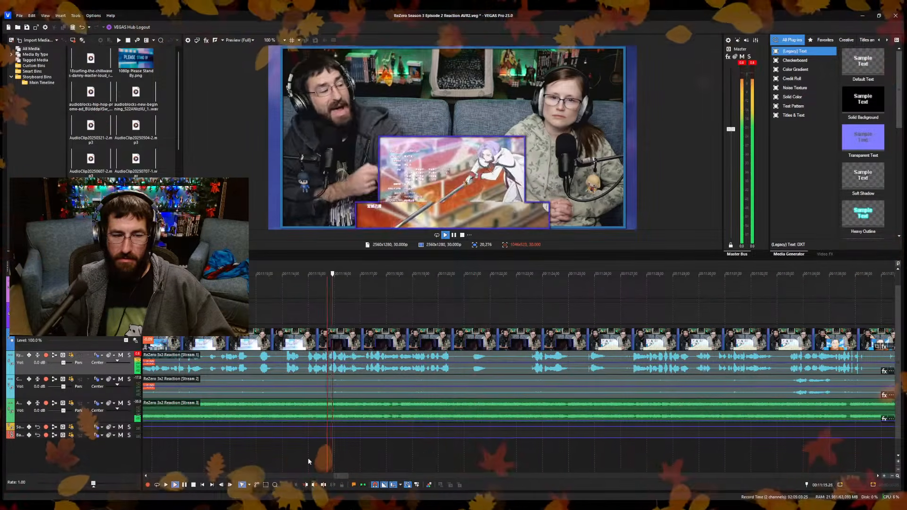
click(288, 458)
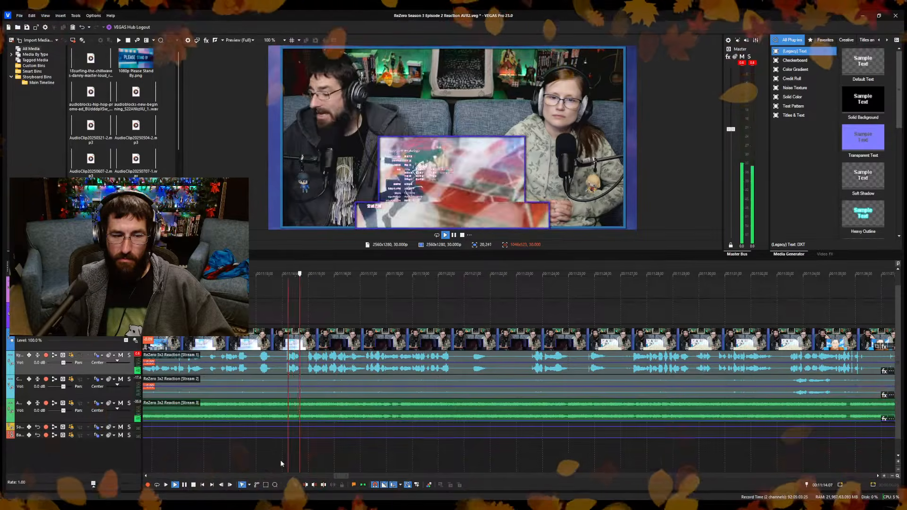
click(246, 462)
scroll(246, 463, up, 3)
scroll(528, 428, down, 3)
click(463, 455)
scroll(463, 455, up, 3)
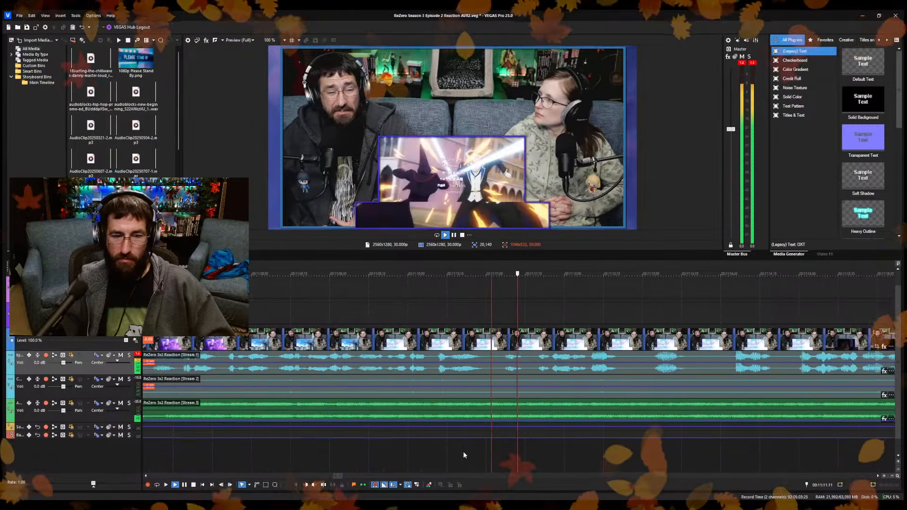
scroll(463, 451, down, 3)
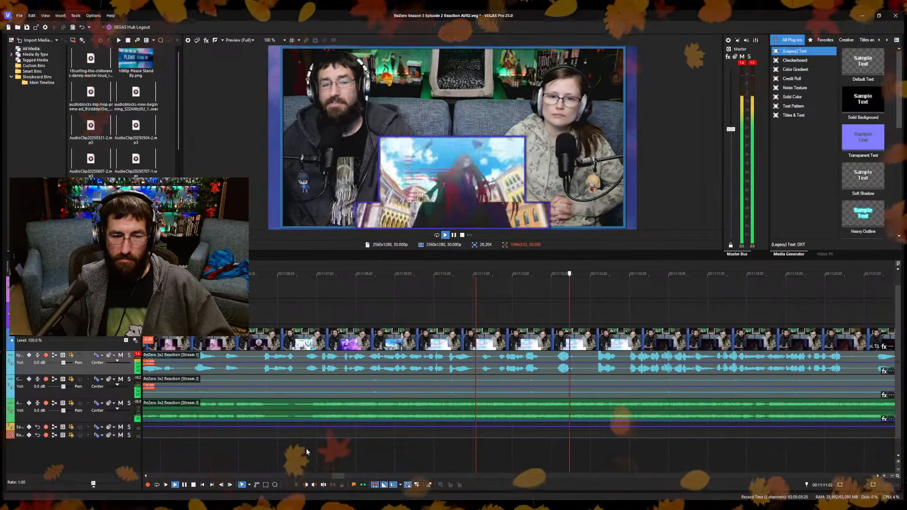
click(306, 448)
scroll(330, 441, up, 3)
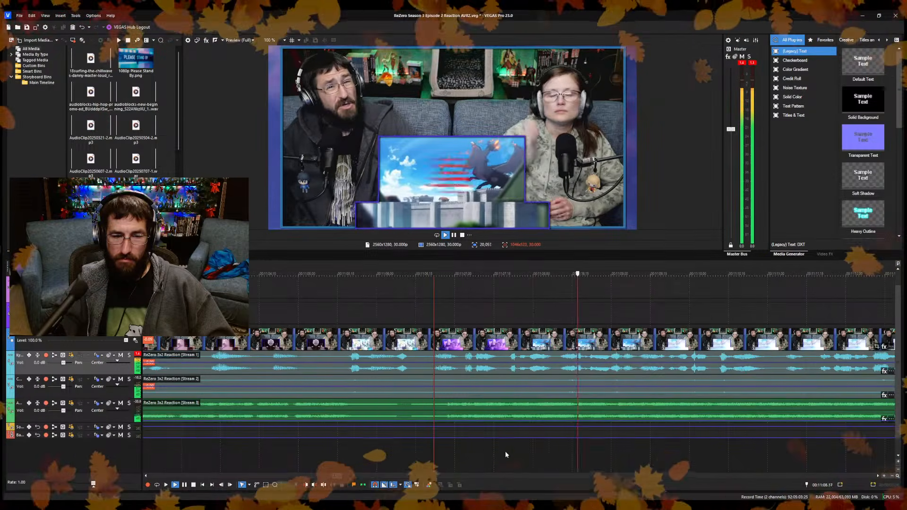
scroll(505, 450, down, 3)
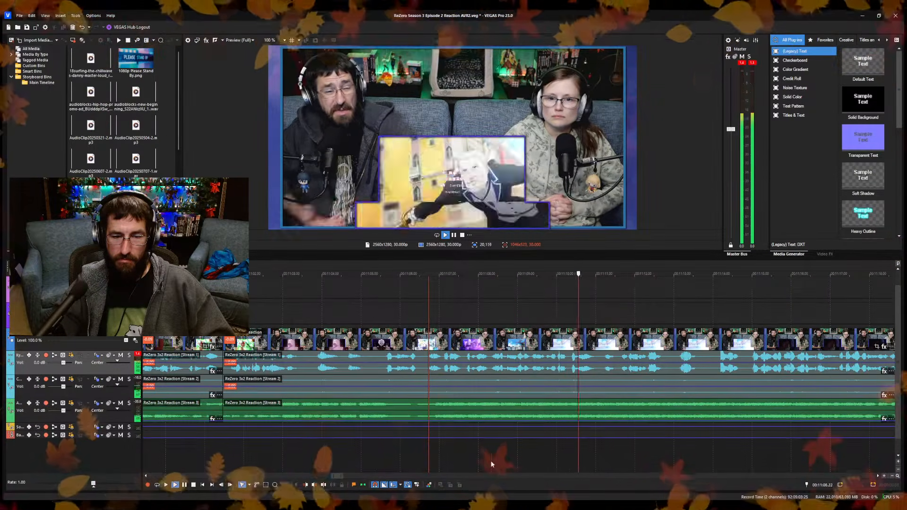
click(362, 457)
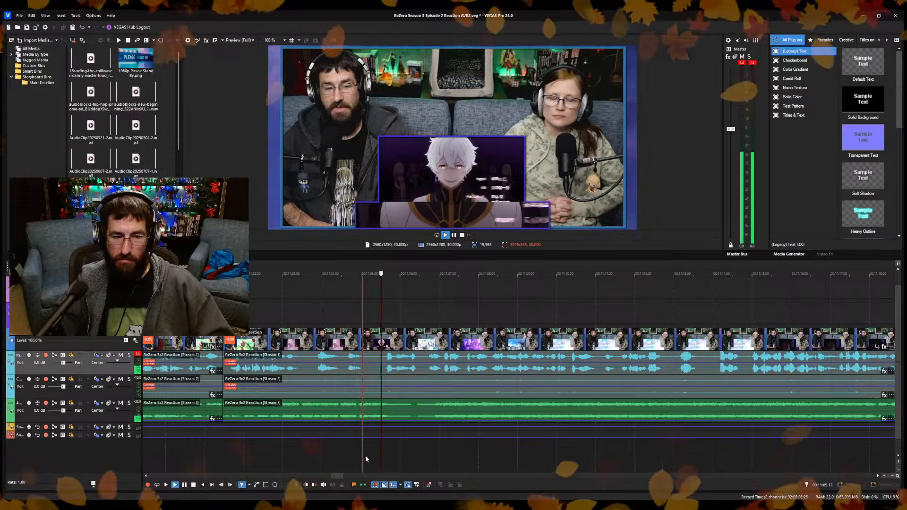
click(239, 455)
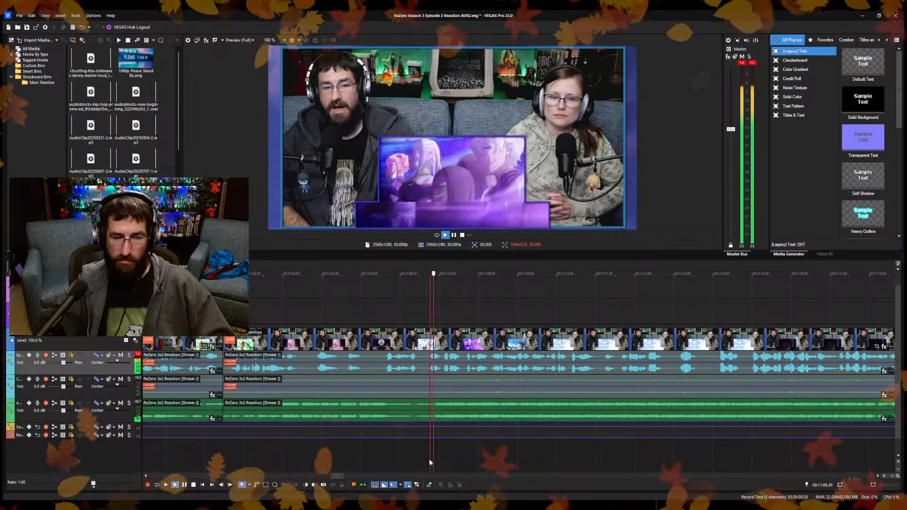
key(space)
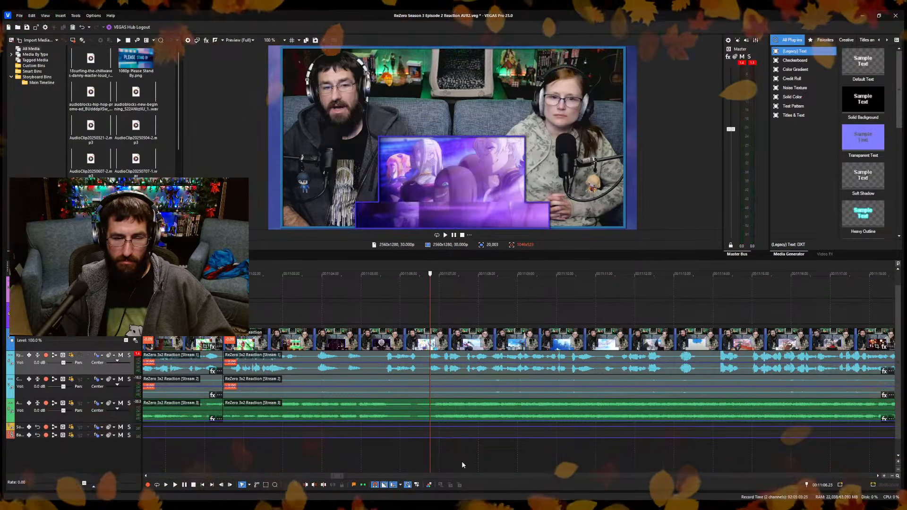
key(space)
Ripple-trim the start of the reaction clip after the 11:01.14 cut to 11:14.26 and save the project.
click(727, 460)
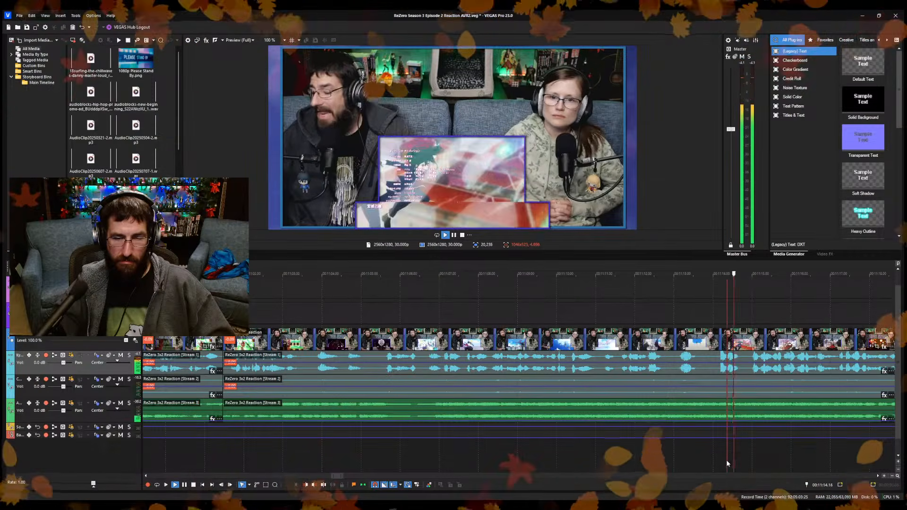
click(718, 460)
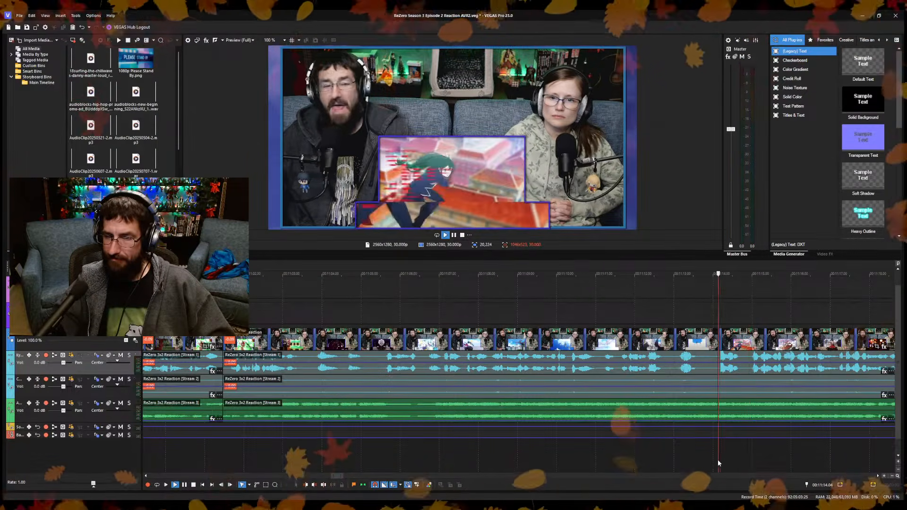
scroll(628, 450, down, 5)
scroll(581, 449, up, 5)
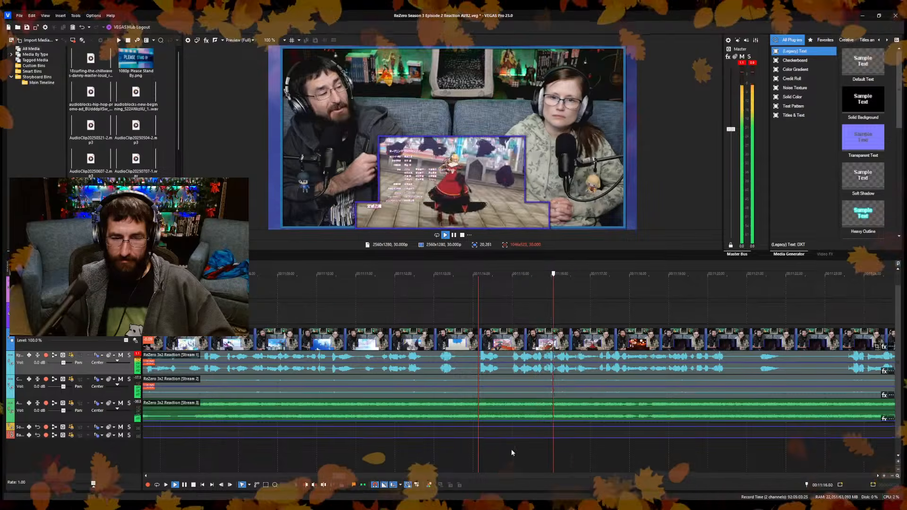
key(space)
scroll(477, 460, down, 5)
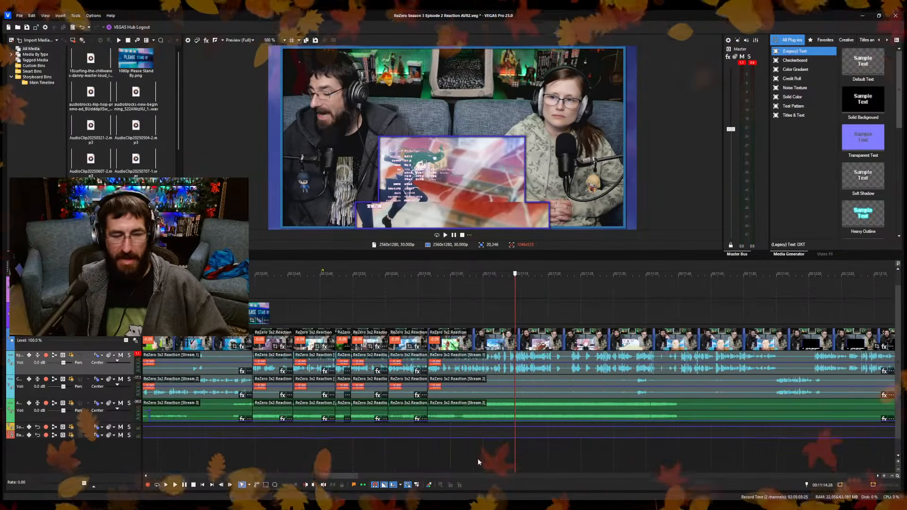
key(alt+[)
key(ctrl+s)
key(space)
Split the reaction clip at 11:07.03 and at 11:08.05.
scroll(473, 452, up, 5)
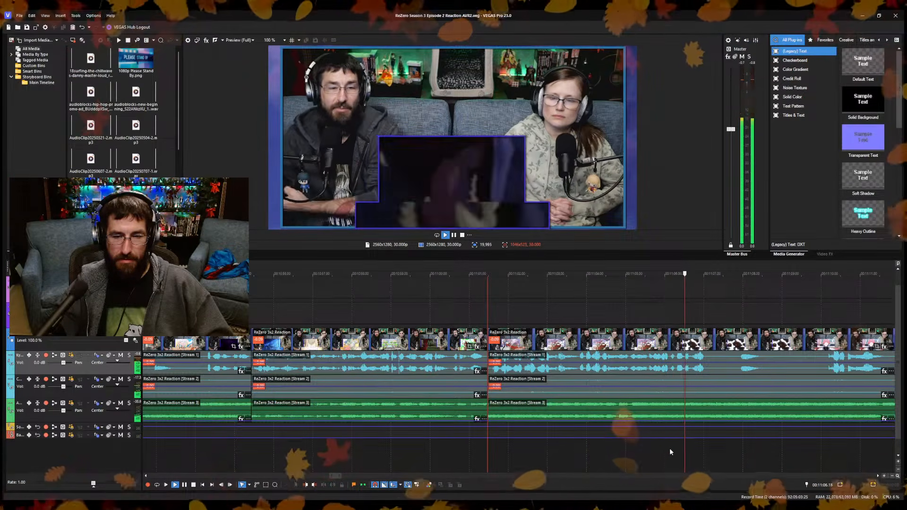
key(Return)
key(s)
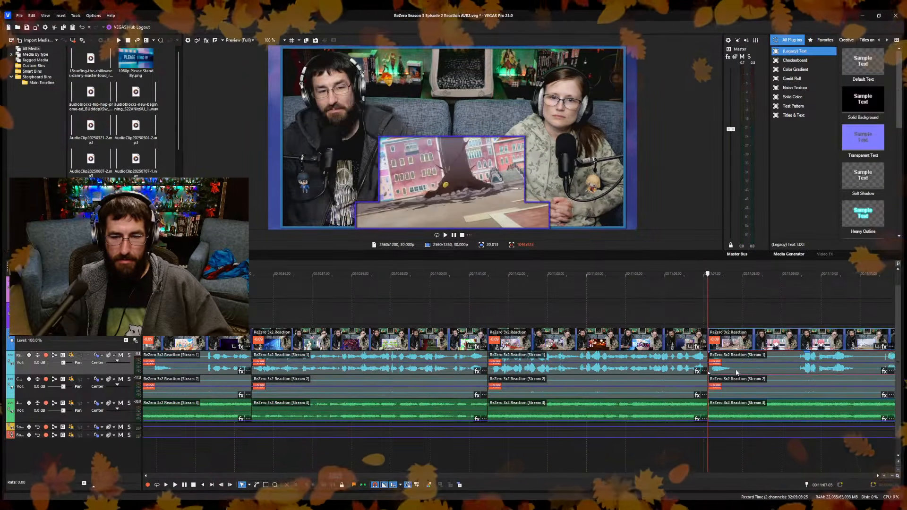
key(Return)
key(Return)
key(s)
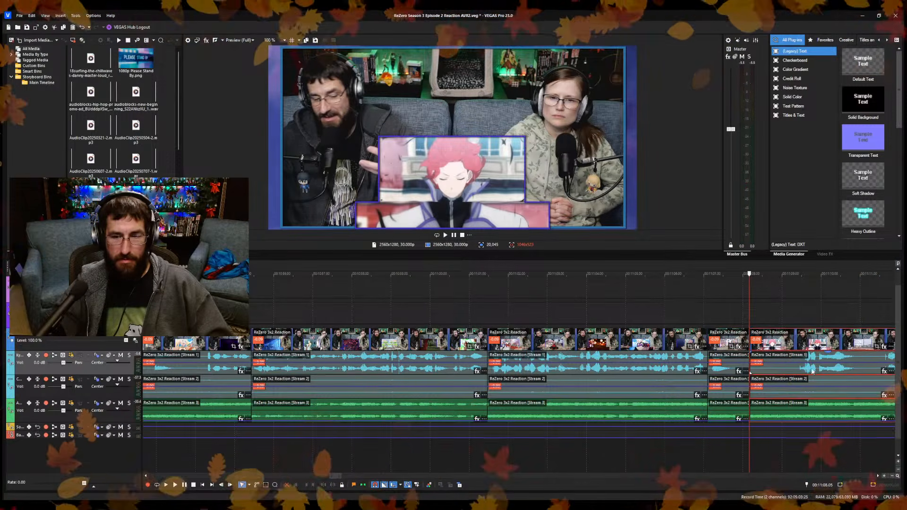
key(Return)
Play the reaction footage following the 11:08.05 cut, up to about 11:17.
scroll(677, 419, down, 3)
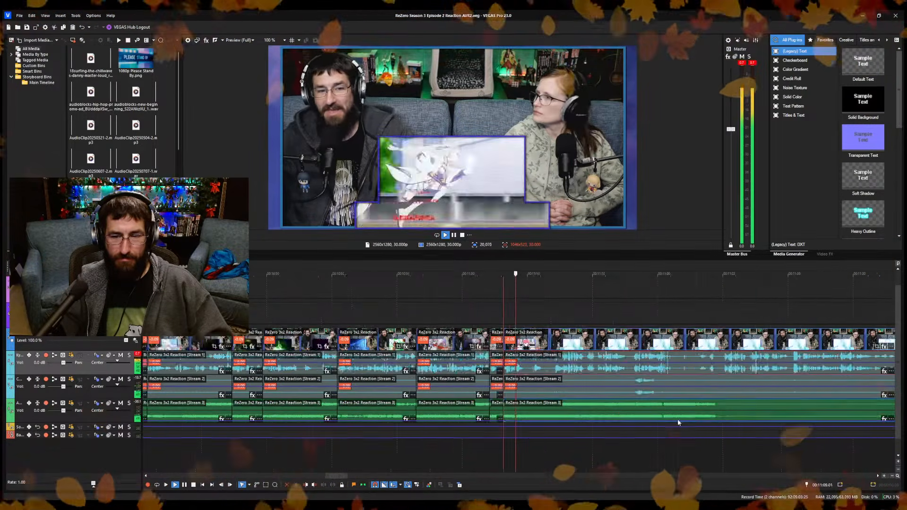
scroll(677, 418, up, 3)
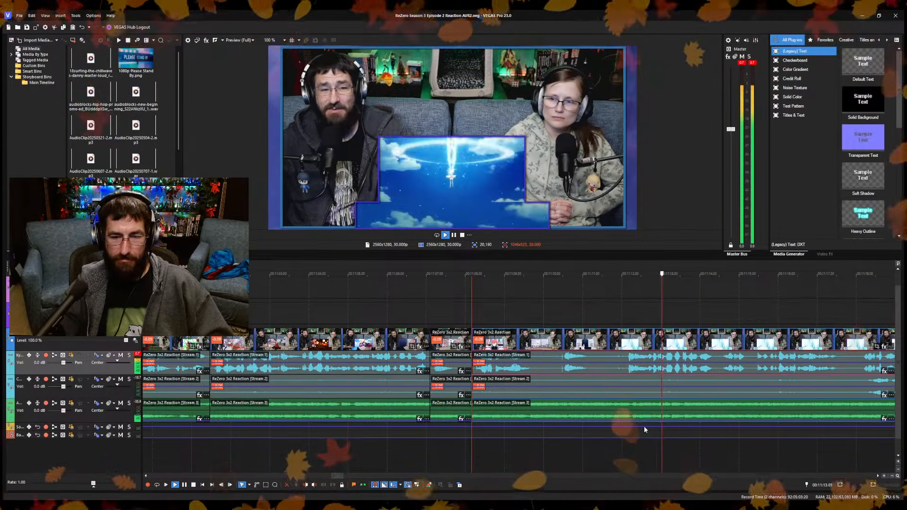
key(Return)
scroll(663, 421, down, 3)
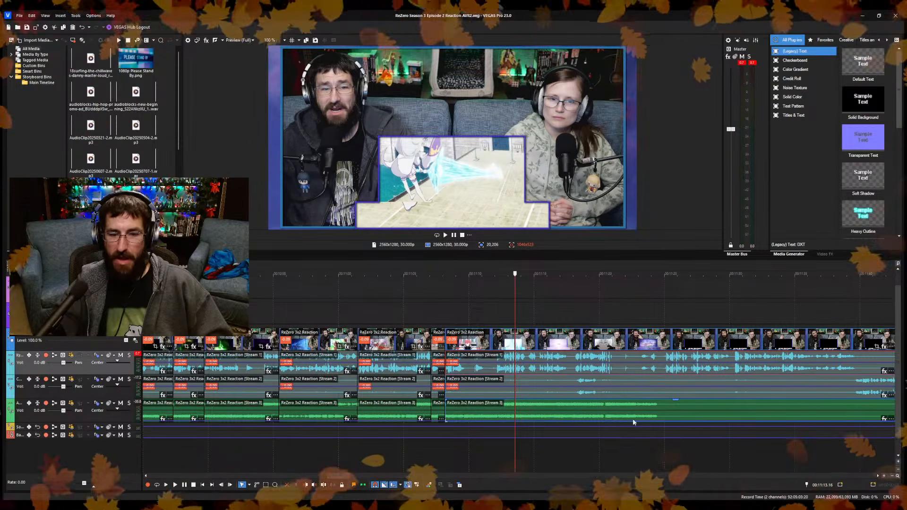
scroll(525, 452, up, 3)
click(531, 456)
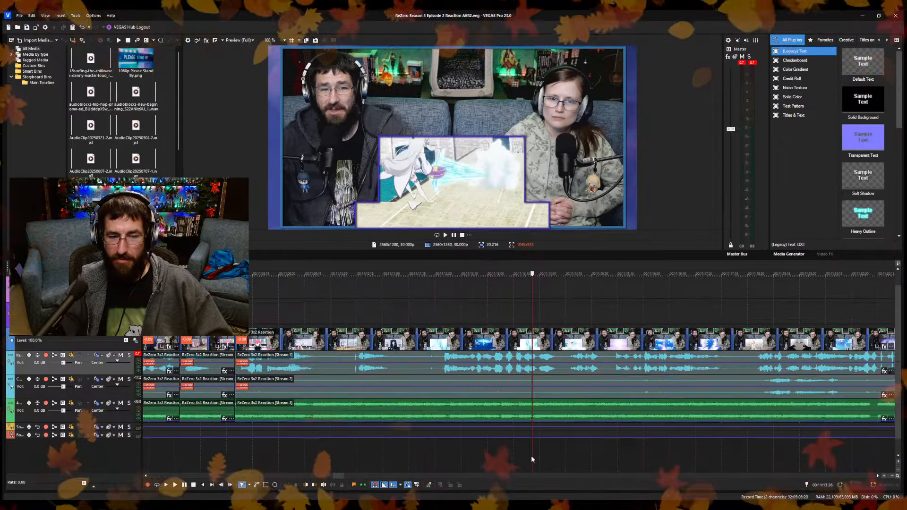
key(Return)
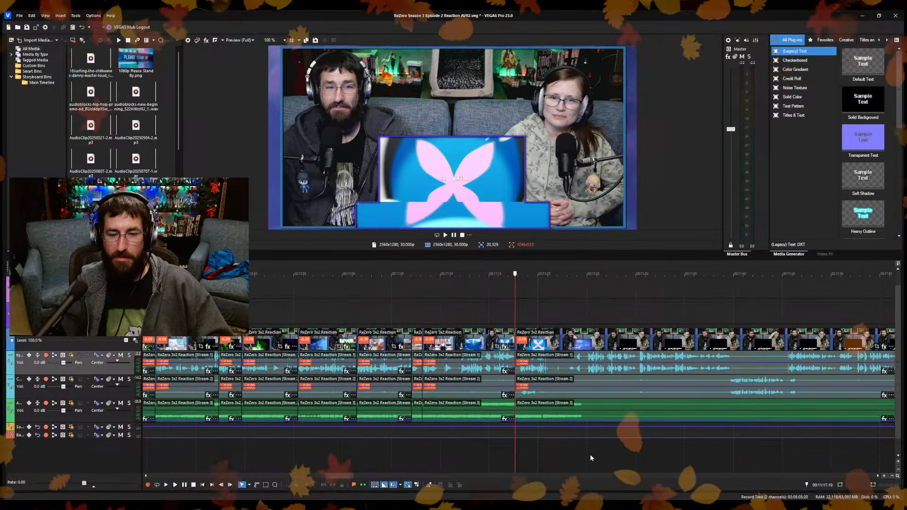
Split the reaction clip at 11:17.19 and ripple-trim the start of the following piece to 11:25.00.
click(589, 458)
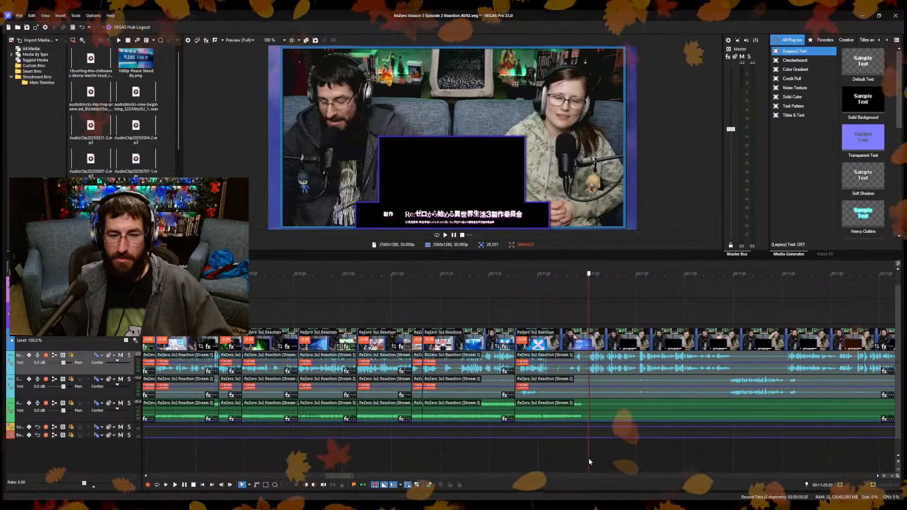
key(Return)
scroll(588, 458, up, 5)
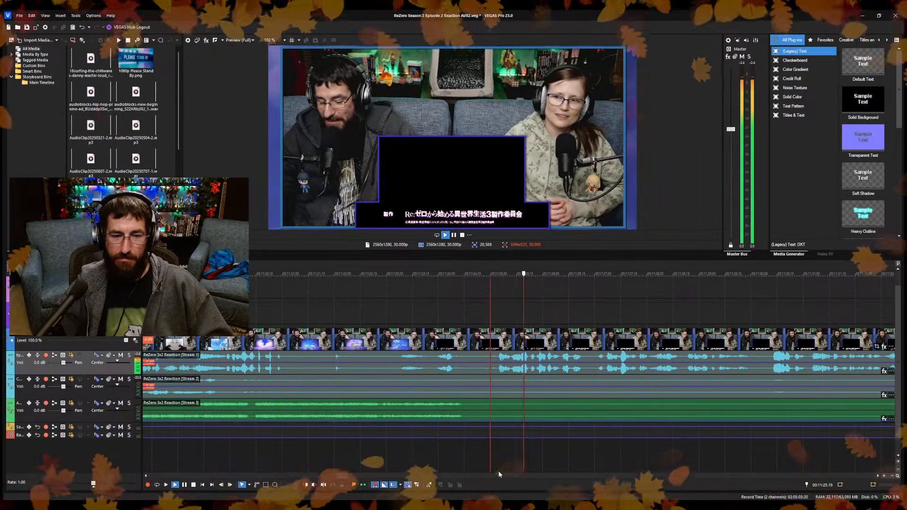
key(space)
scroll(493, 470, down, 5)
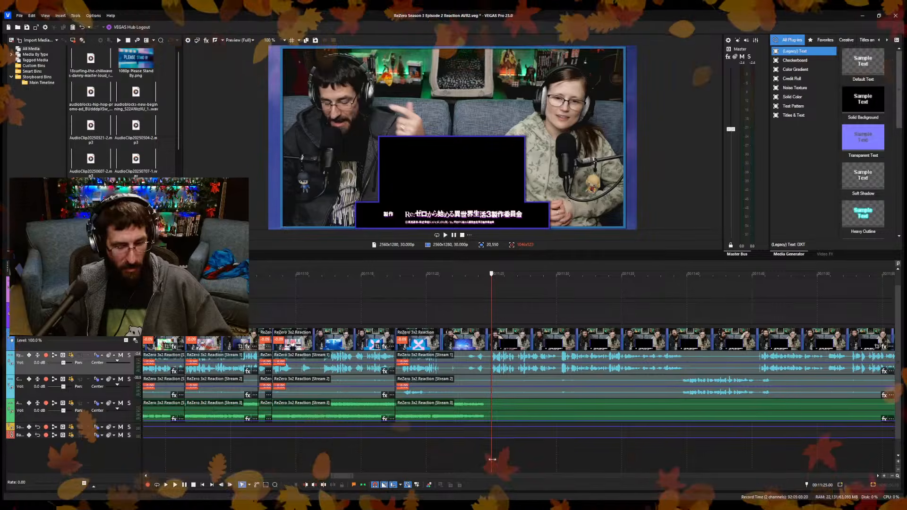
key(alt+bracketleft)
scroll(506, 465, down, 3)
scroll(507, 463, up, 4)
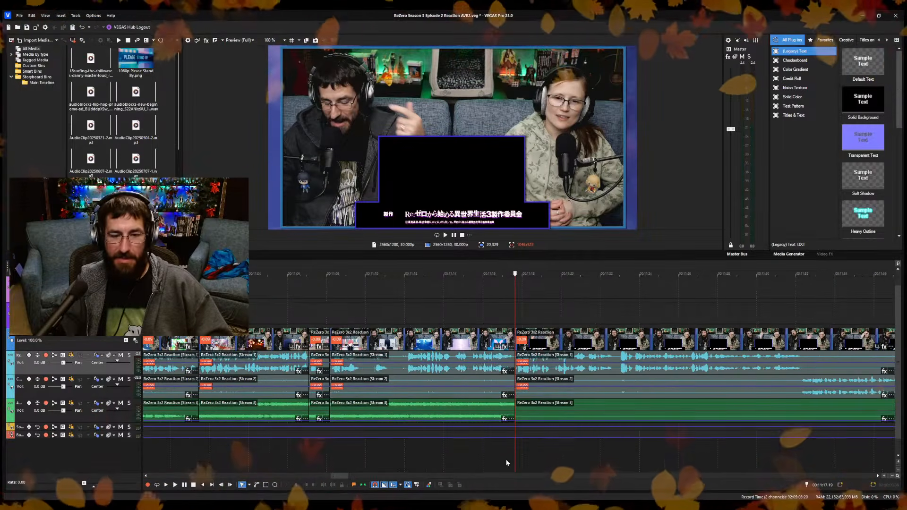
Split the reaction clip at 11:22.19, ripple-trim the short stretch after the cut, and save the project.
key(space)
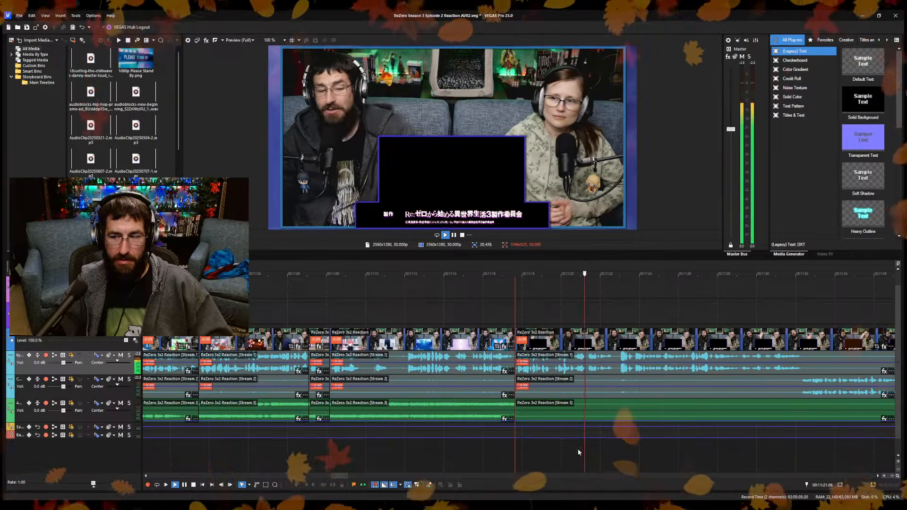
scroll(589, 439, up, 3)
key(space)
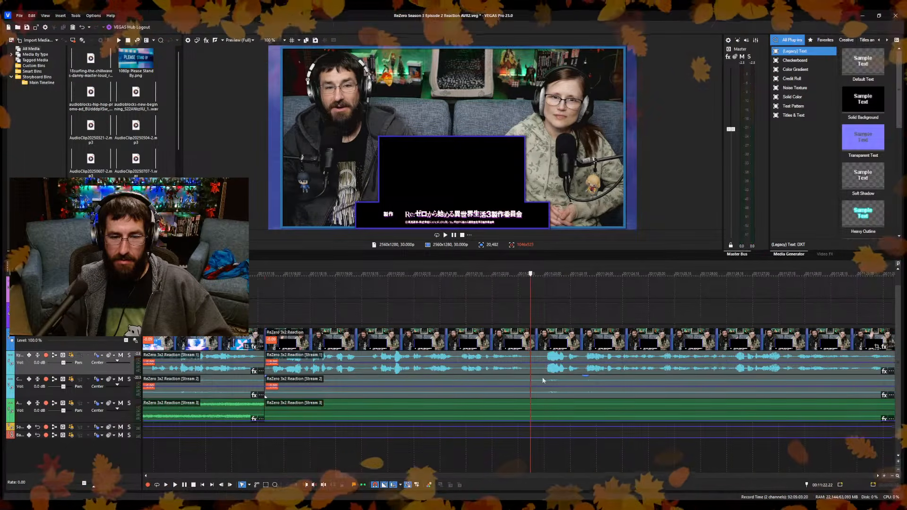
click(526, 370)
key(s)
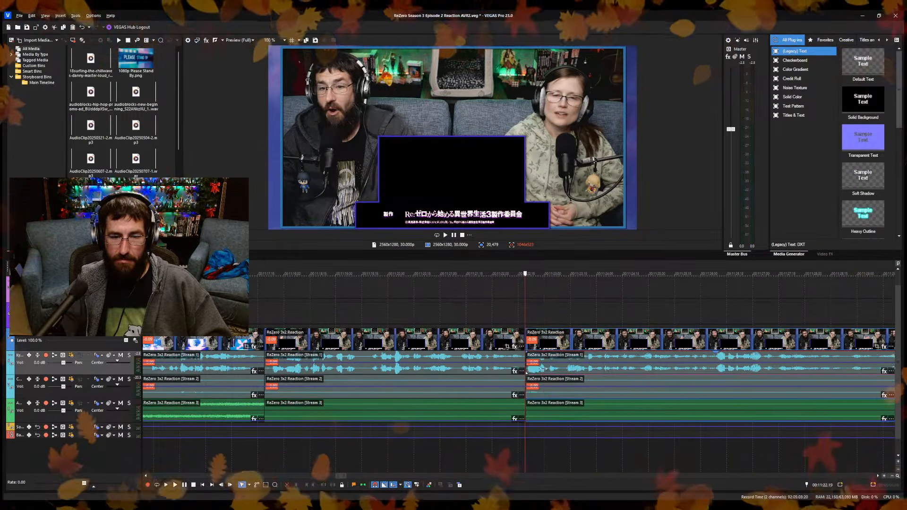
key(ctrl+s)
Review the reaction footage after the 11:22.19 cut, up to about 11:34, for the next place to cut.
key(space)
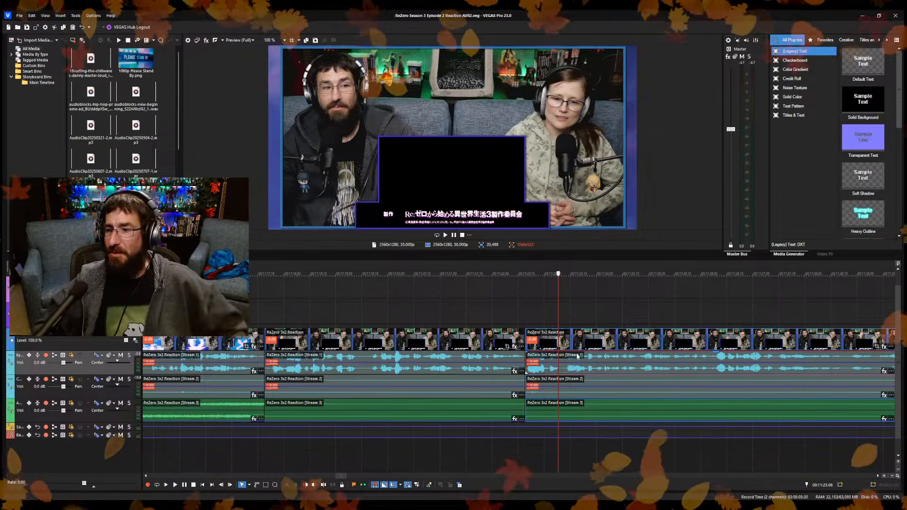
scroll(539, 438, down, 3)
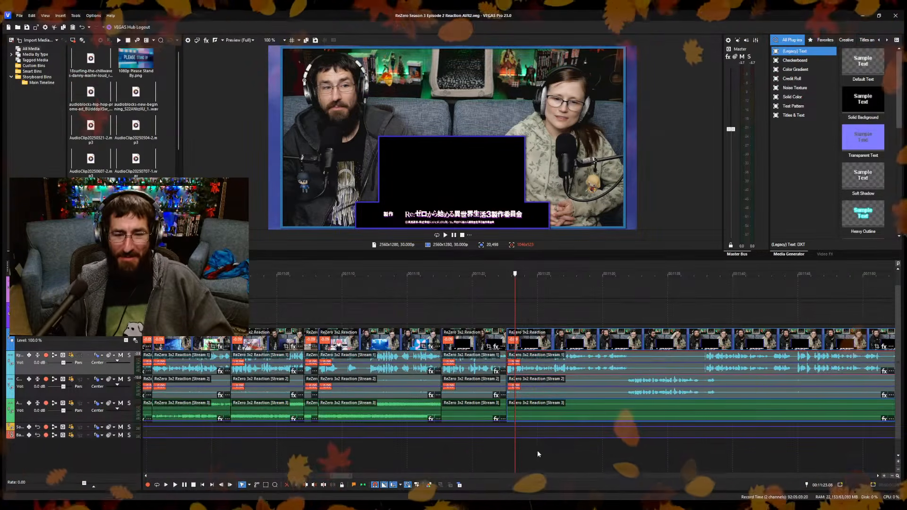
key(space)
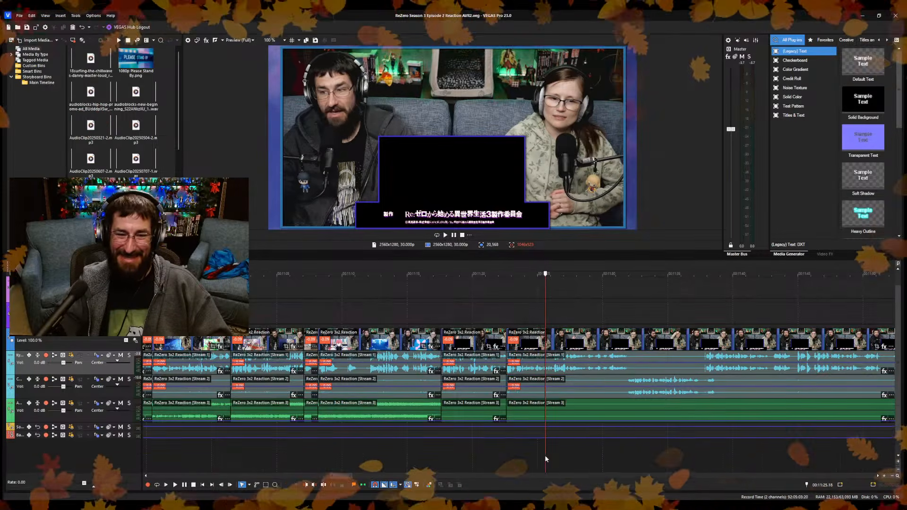
scroll(547, 455, up, 4)
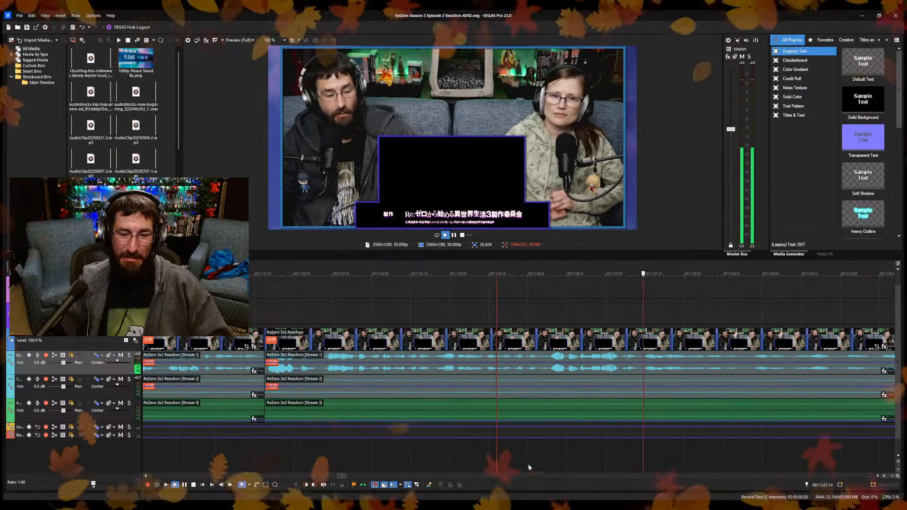
scroll(515, 455, down, 2)
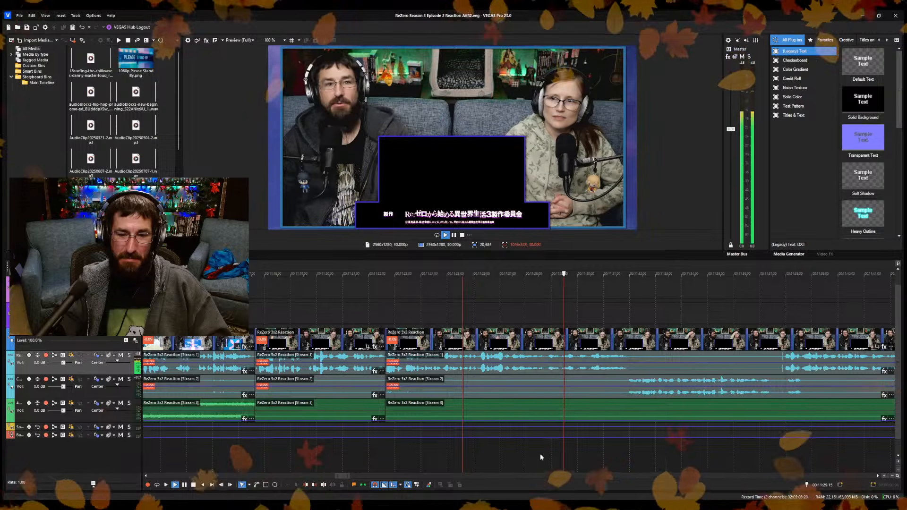
key(space)
key(space)
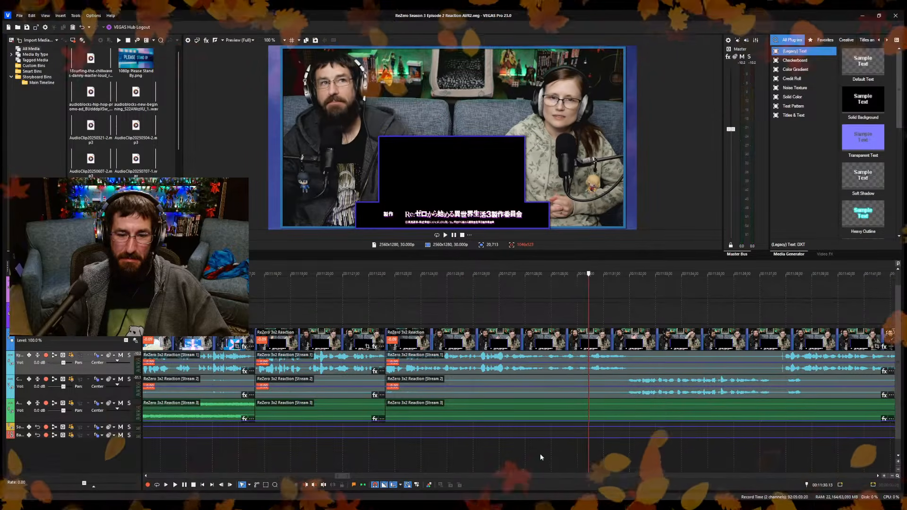
key(space)
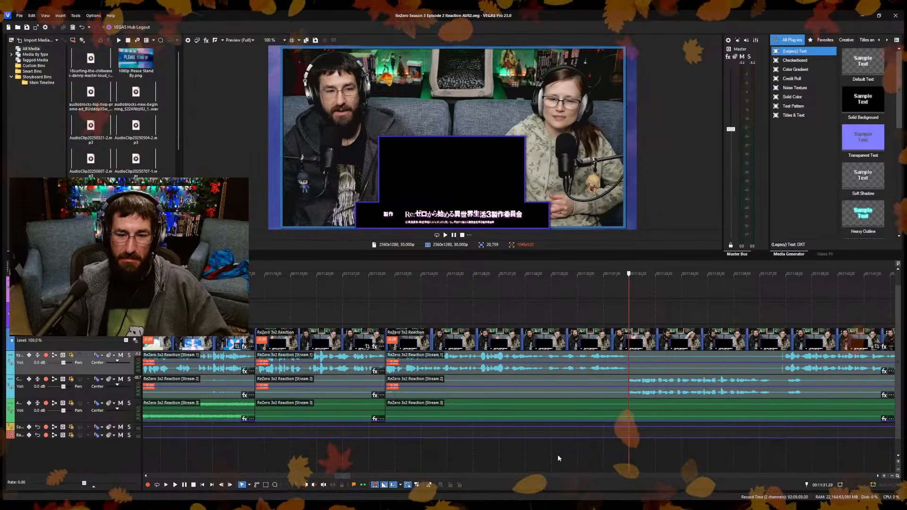
scroll(609, 440, up, 10)
key(space)
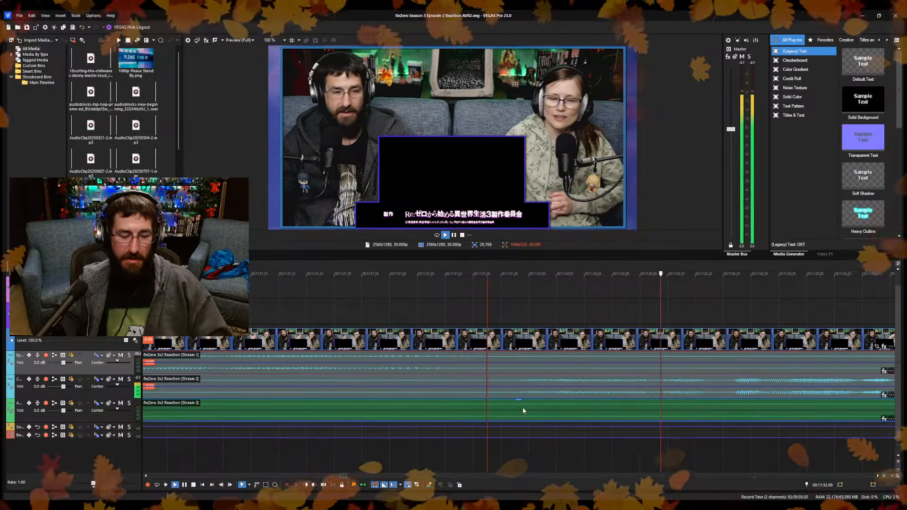
scroll(523, 407, down, 10)
scroll(545, 443, up, 3)
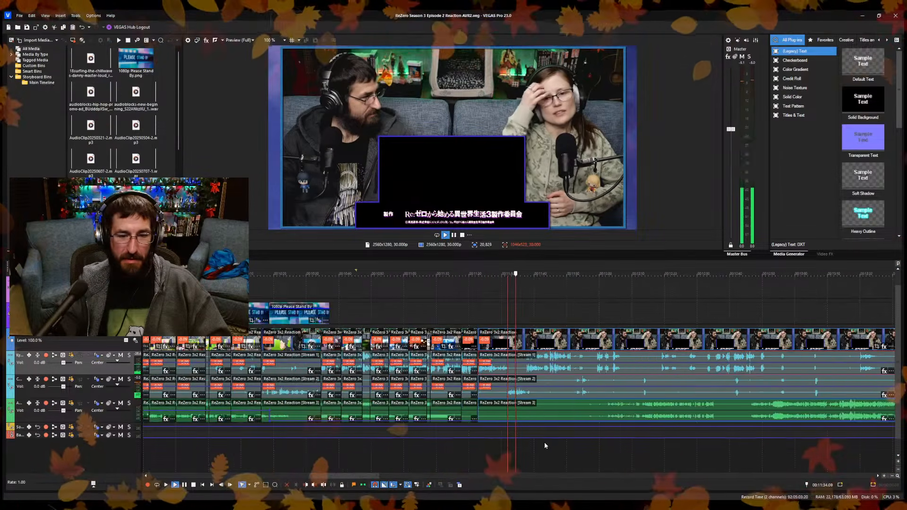
Try a split of the reaction clip at 11:37.18.
click(556, 458)
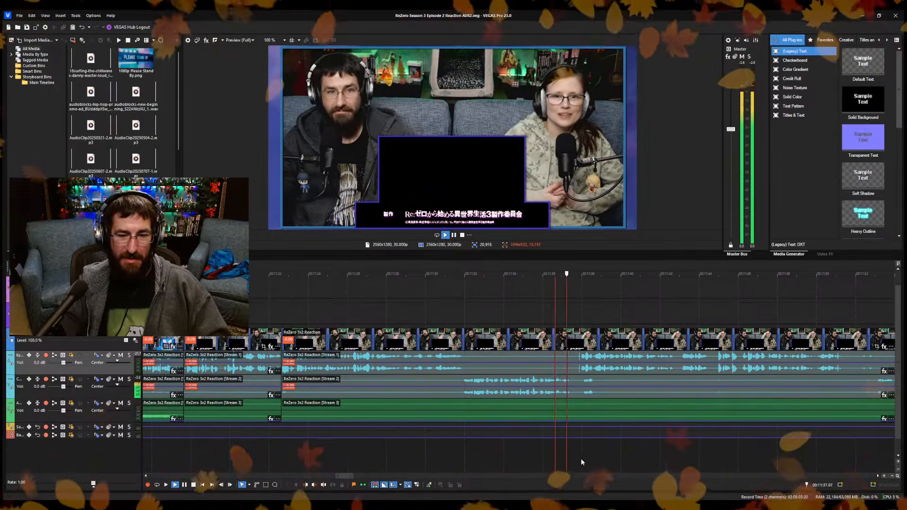
key(Return)
scroll(582, 458, up, 3)
key(s)
scroll(573, 452, down, 6)
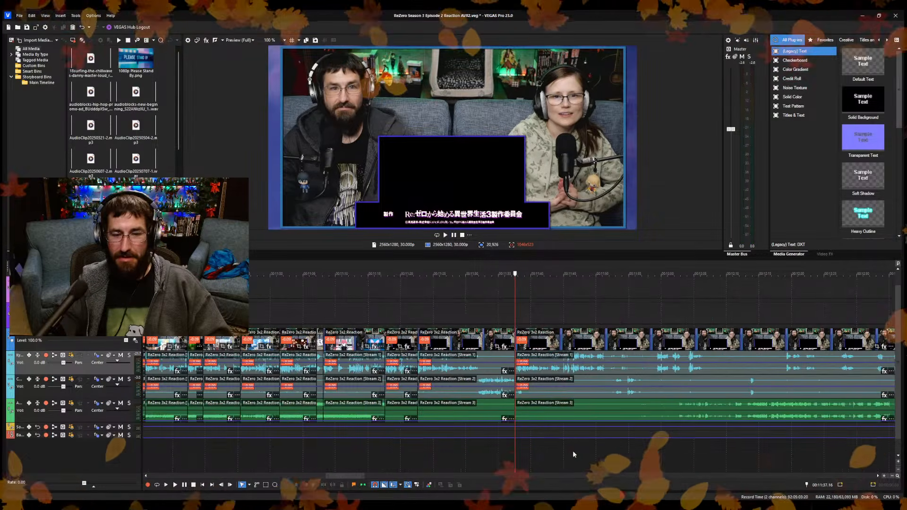
Check the reaction footage between about 11:51 and 11:53 and undo the split at 11:37.18.
scroll(644, 469, up, 6)
click(474, 463)
key(space)
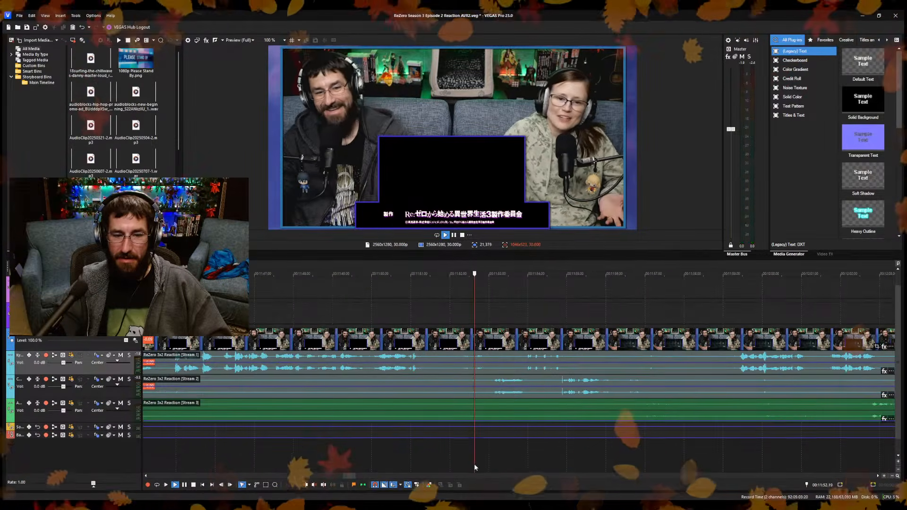
click(437, 466)
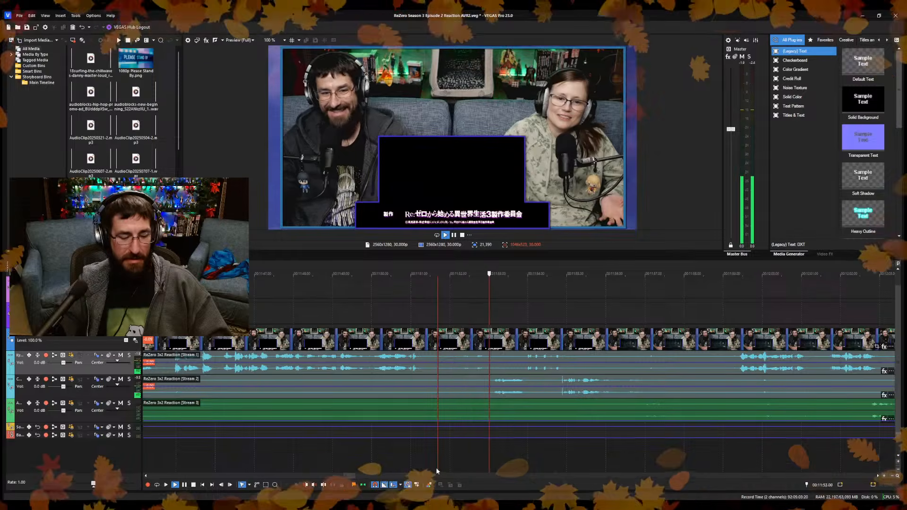
key(space)
scroll(434, 465, down, 6)
key(ctrl+z)
key(ctrl+z)
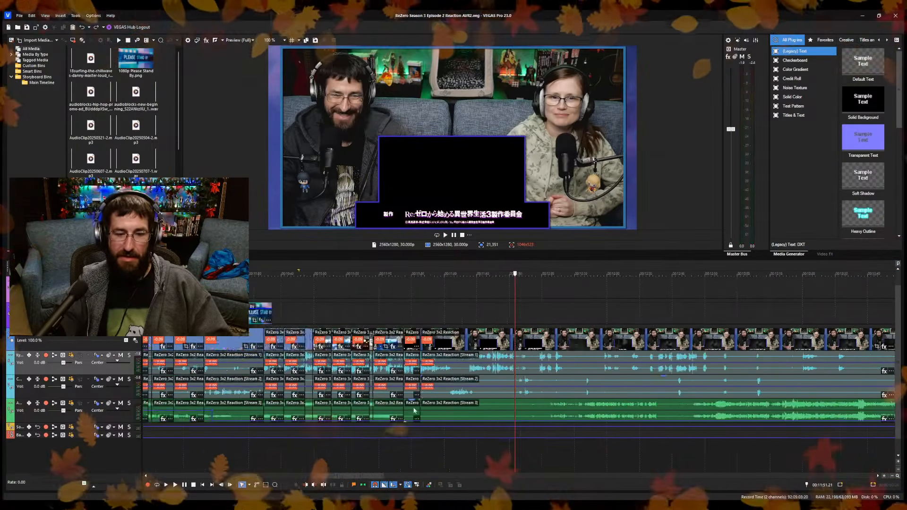
Skim the reaction footage between about 11:37 and 11:59 for the point where the episode picture resumes.
click(470, 374)
scroll(503, 435, up, 3)
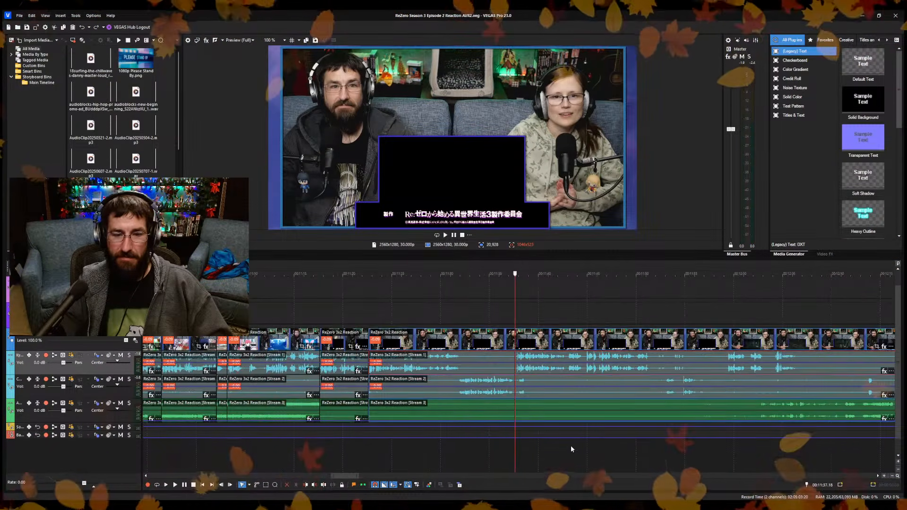
click(600, 460)
click(632, 460)
click(656, 466)
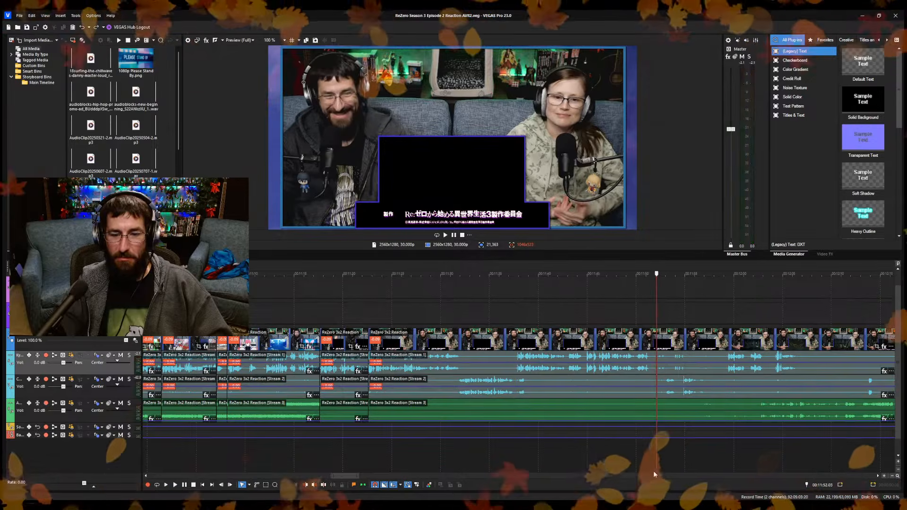
click(726, 461)
key(space)
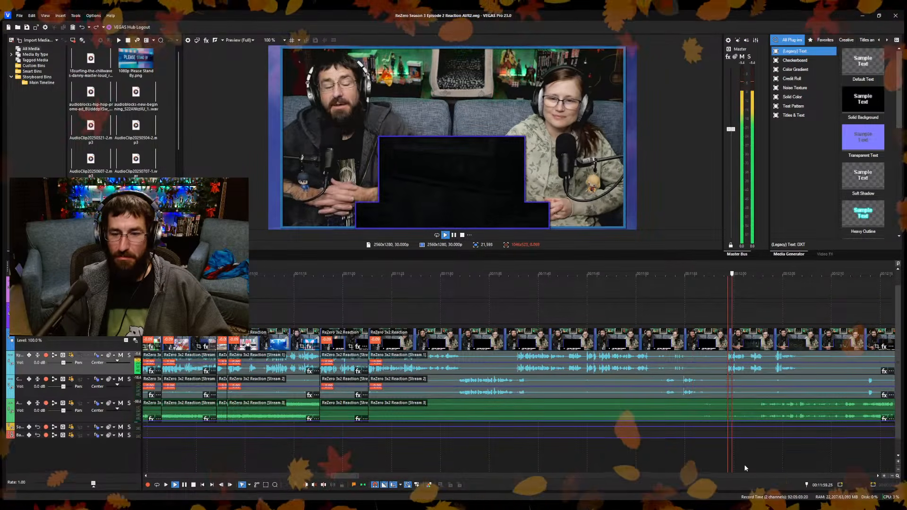
scroll(717, 464, down, 4)
scroll(488, 457, up, 5)
Split the reaction clip at 11:57.20 and ripple-trim the start of the following piece to about 11:59.
click(439, 463)
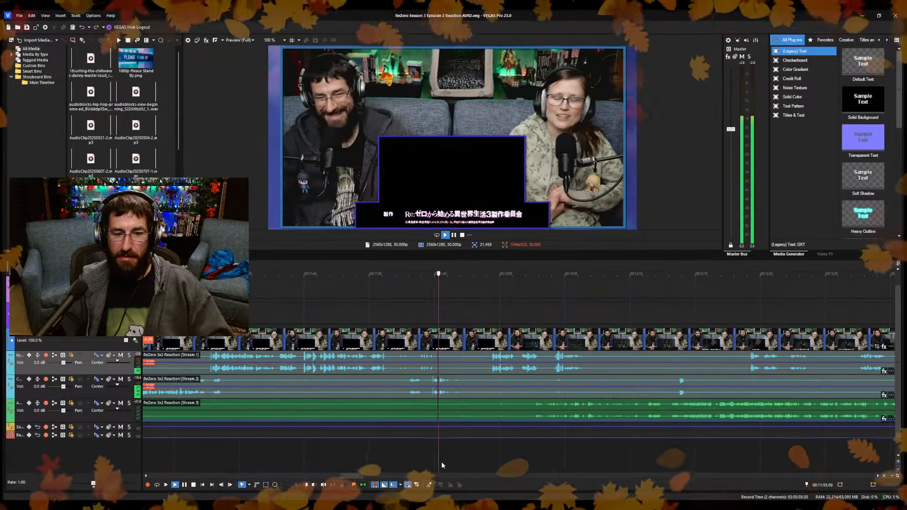
scroll(441, 461, up, 3)
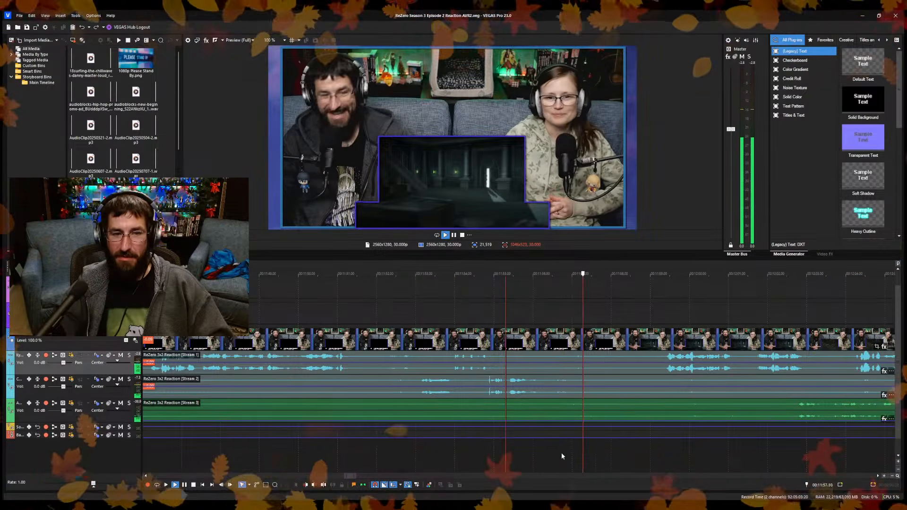
key(s)
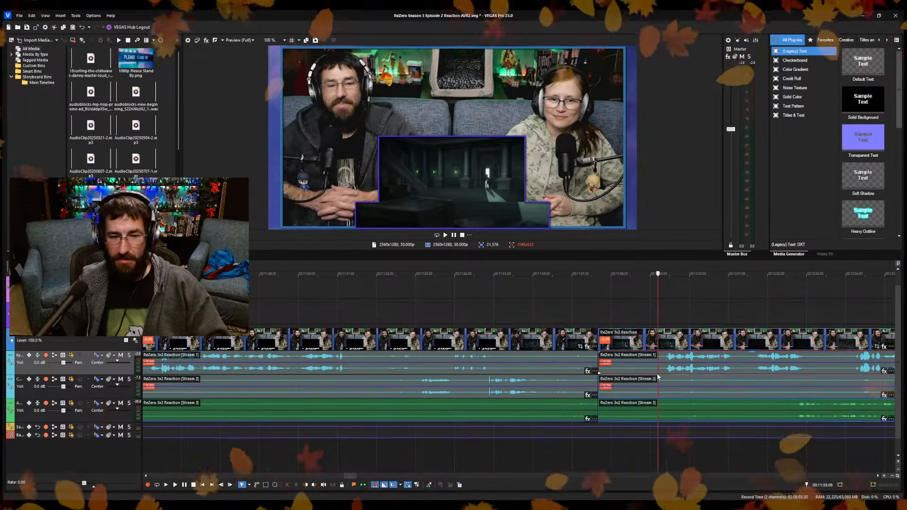
key(alt+[)
Extend the end of the last Please Stand By overlay well past the 11:57.20 cut.
scroll(654, 380, down, 8)
key(ctrl+l)
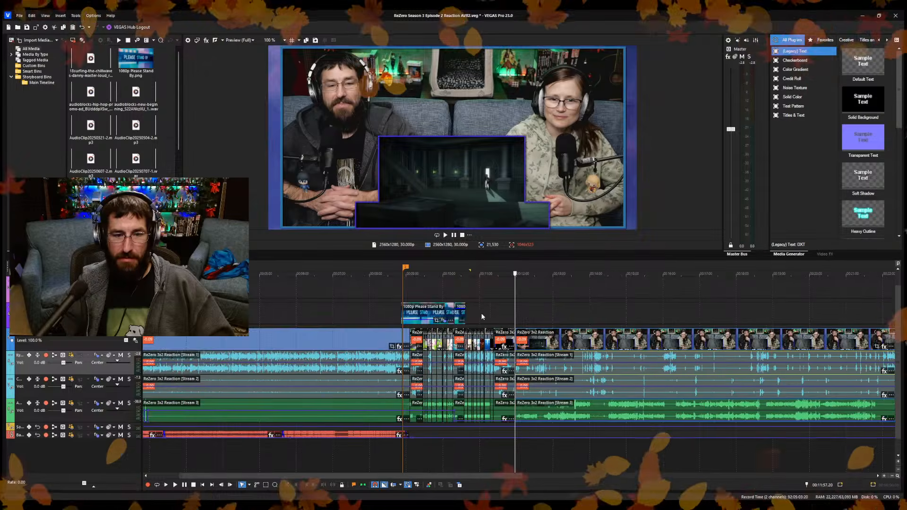
drag(467, 310, 562, 309)
scroll(510, 361, up, 10)
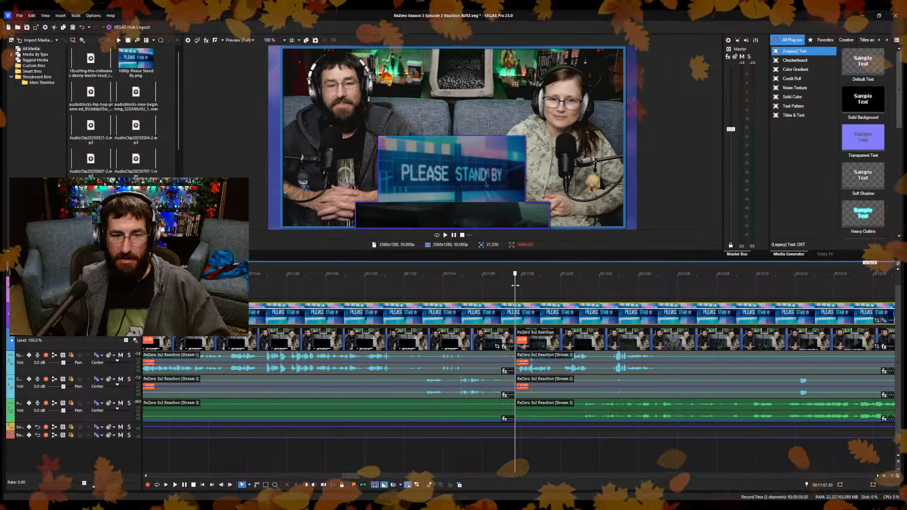
Split the extended Please Stand By overlay at 11:53.00 and lower the opacity of the piece after the cut.
click(427, 294)
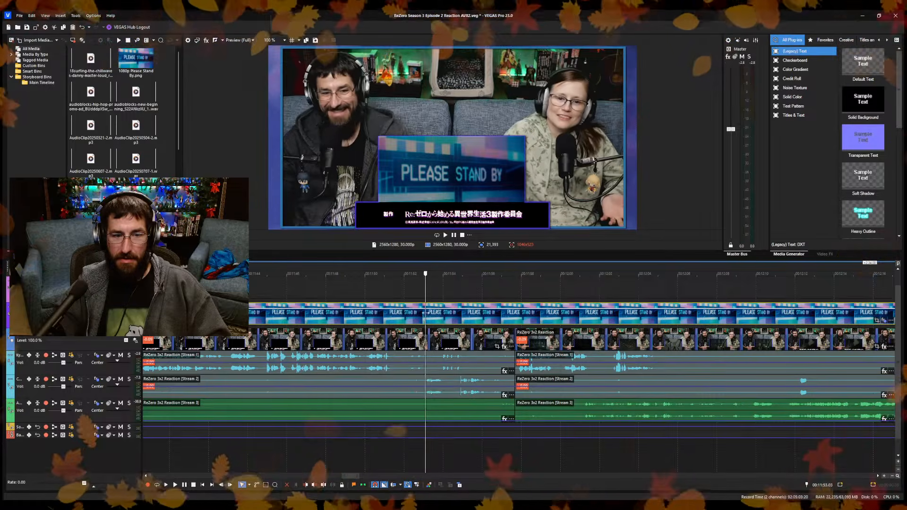
click(423, 294)
key(s)
drag(439, 312, 452, 314)
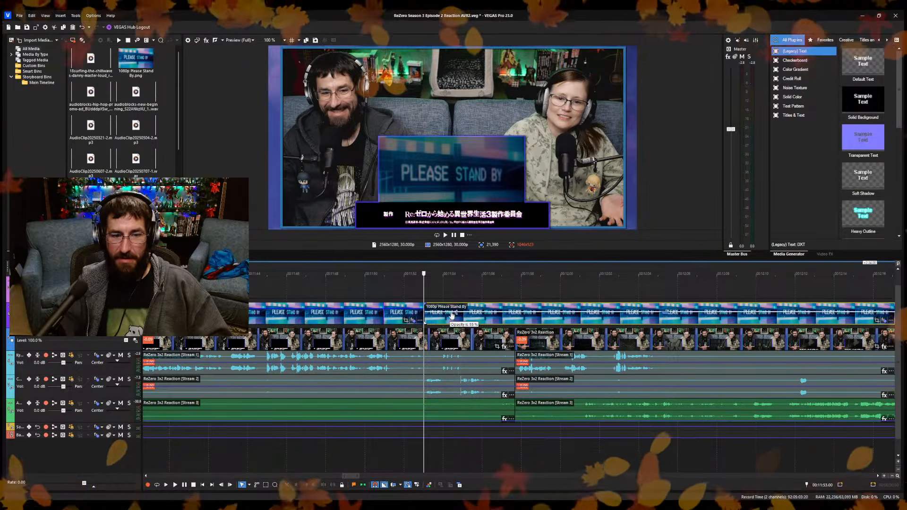
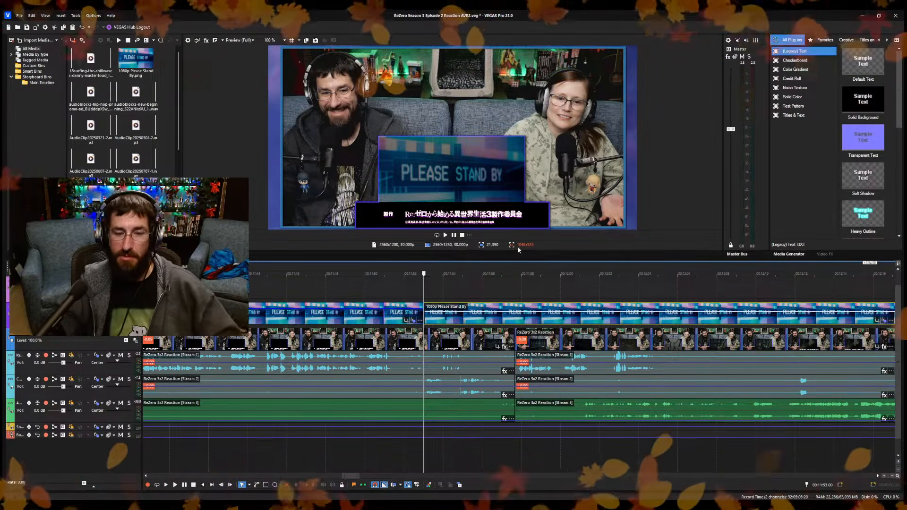
Lower the opacity of the first Please Stand By overlay in the overlay track.
scroll(531, 291, down, 5)
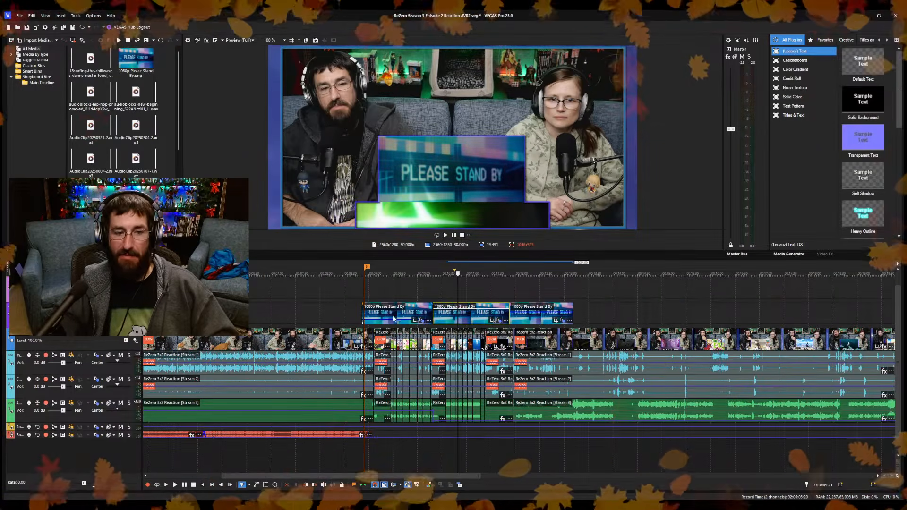
drag(409, 305, 413, 315)
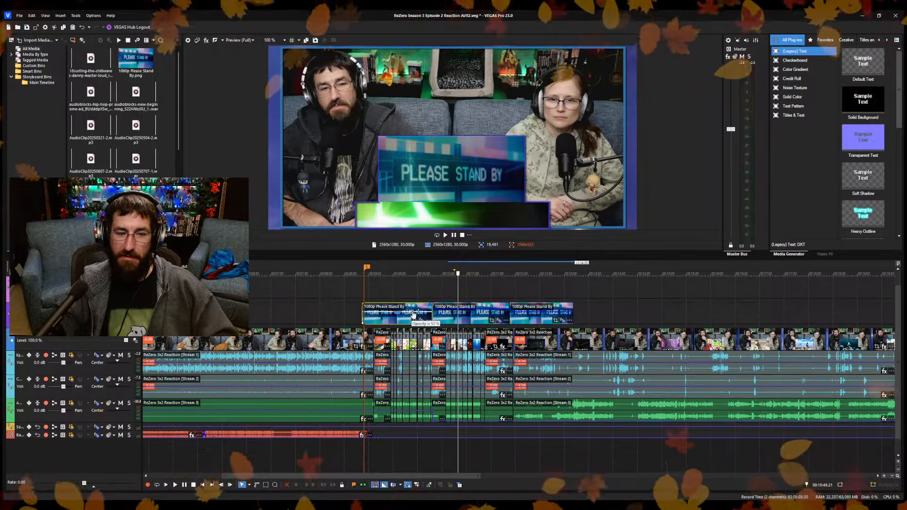
Trim the end of the last Please Stand By overlay back to about 12:02, where the episode picture resumes.
click(591, 310)
scroll(591, 312, up, 5)
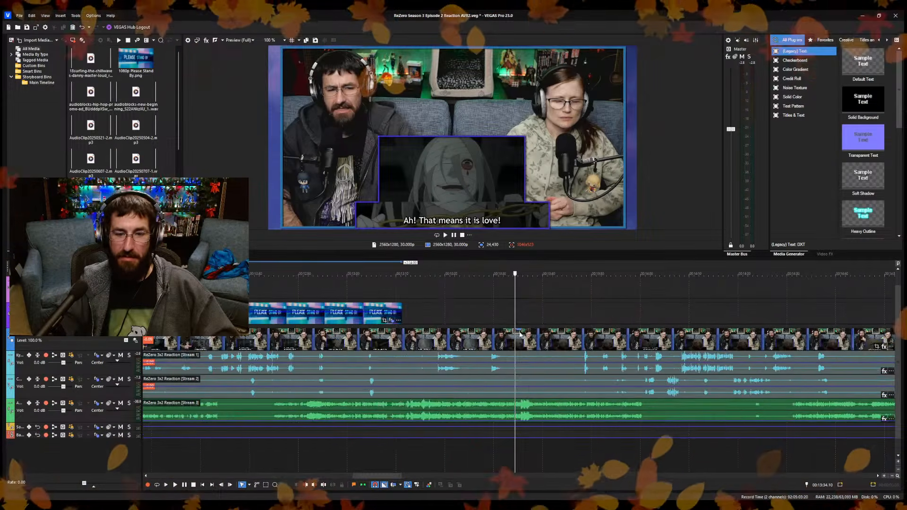
scroll(473, 331, down, 1)
drag(440, 316, 281, 315)
click(274, 461)
scroll(280, 460, up, 4)
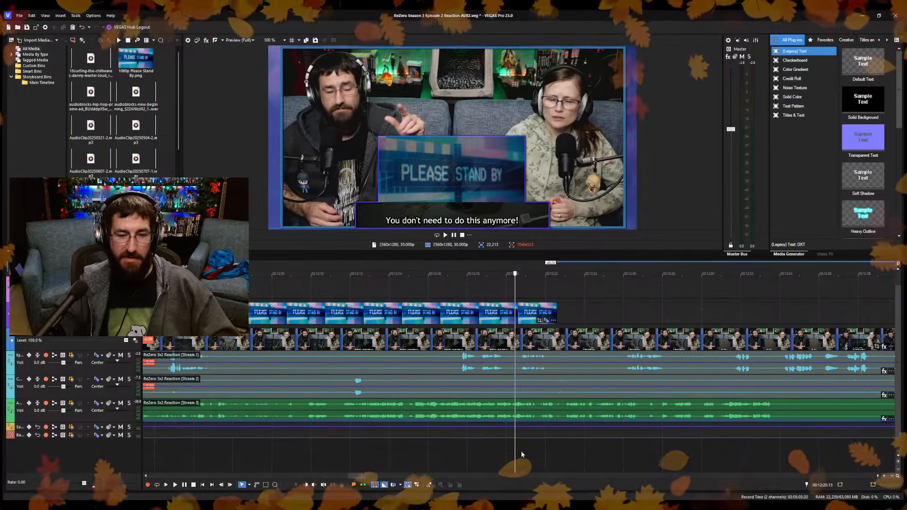
scroll(577, 451, up, 2)
scroll(463, 438, down, 3)
key(space)
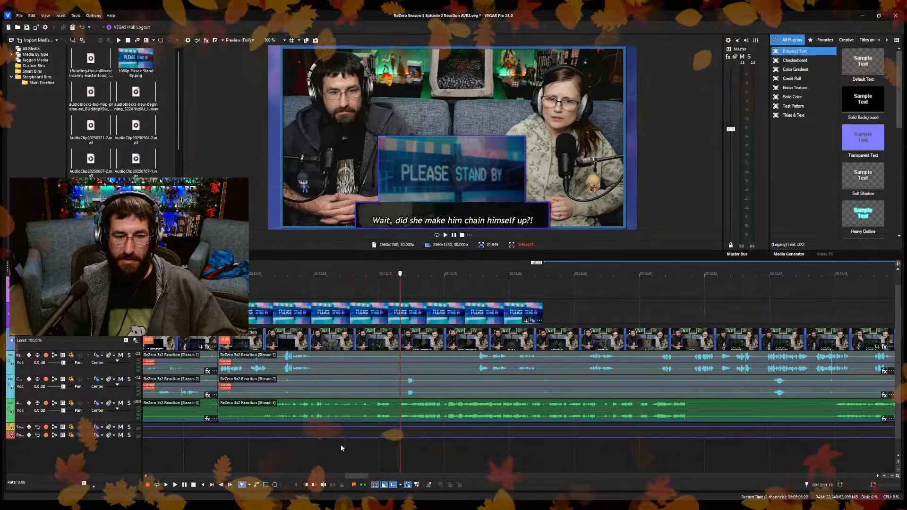
scroll(377, 450, up, 1)
scroll(454, 416, down, 2)
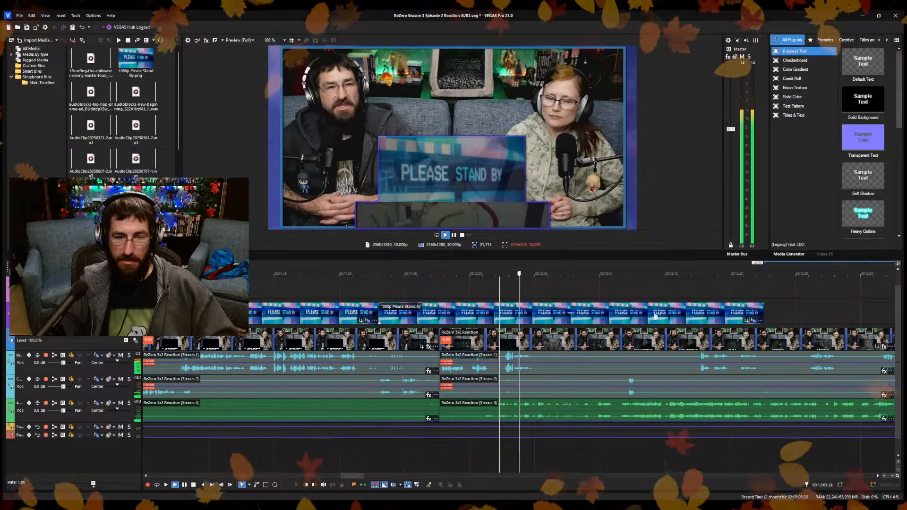
drag(758, 316, 493, 316)
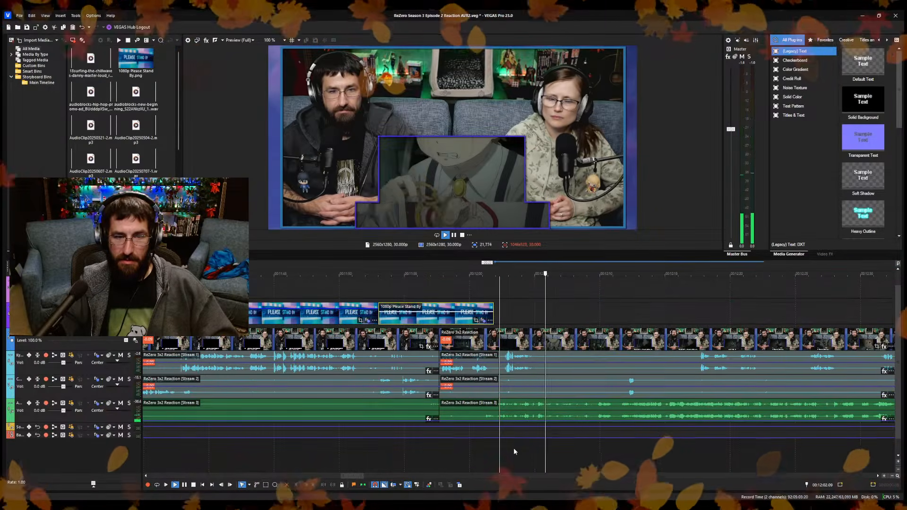
Split the reaction clip at 12:06.02 and ripple-trim the start of the following piece to 12:08.17.
key(space)
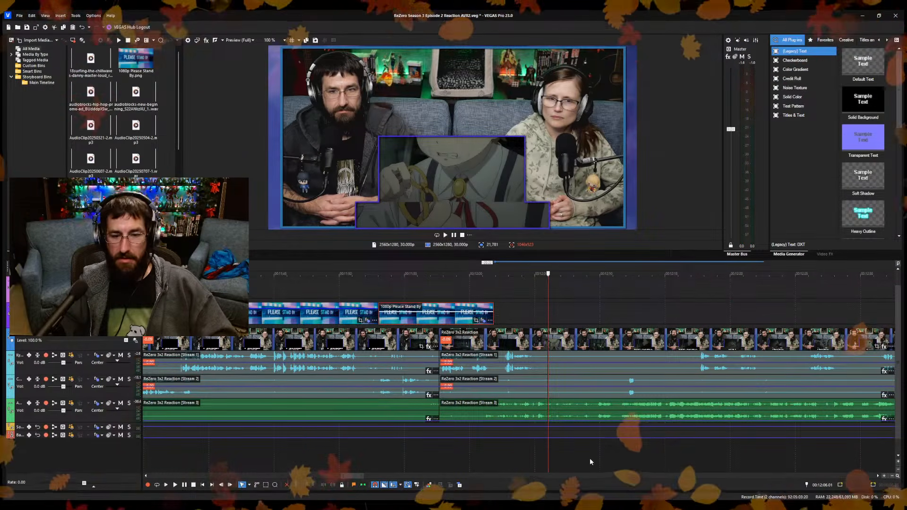
click(548, 456)
key(space)
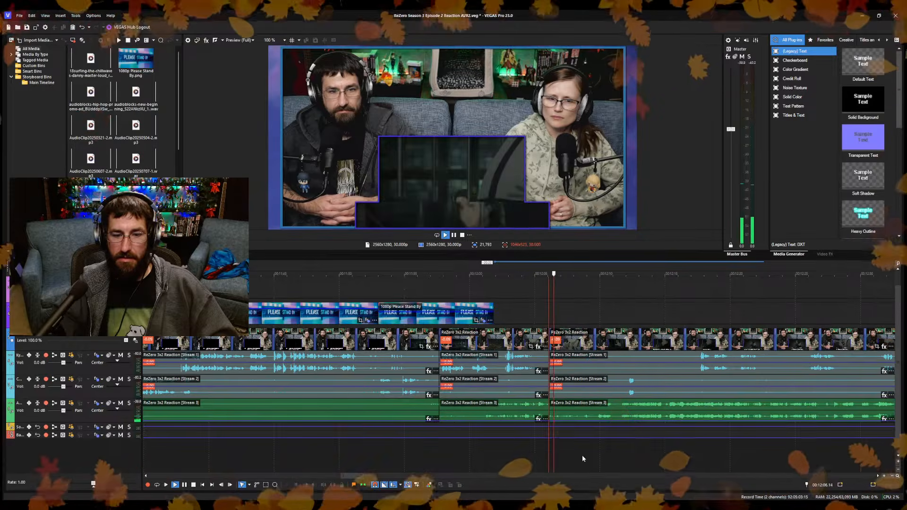
scroll(605, 460, up, 2)
scroll(610, 460, up, 2)
click(389, 454)
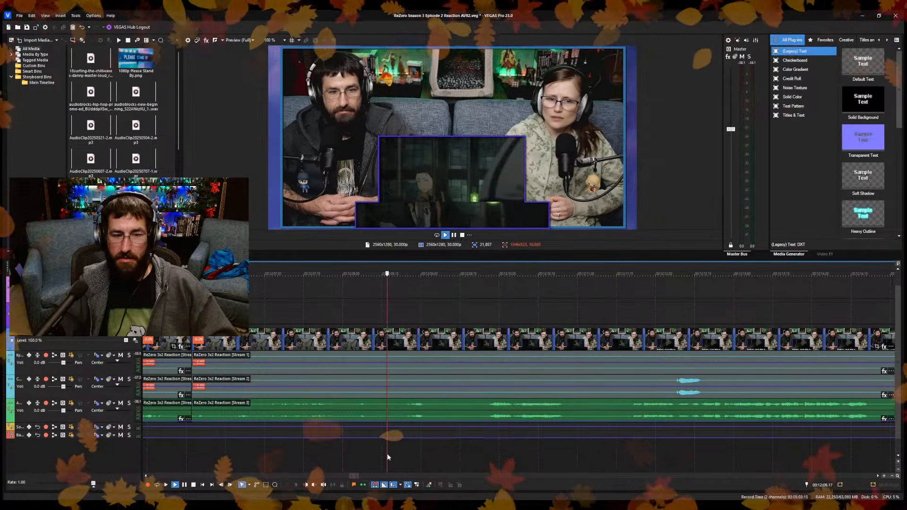
key(space)
key(alt+[)
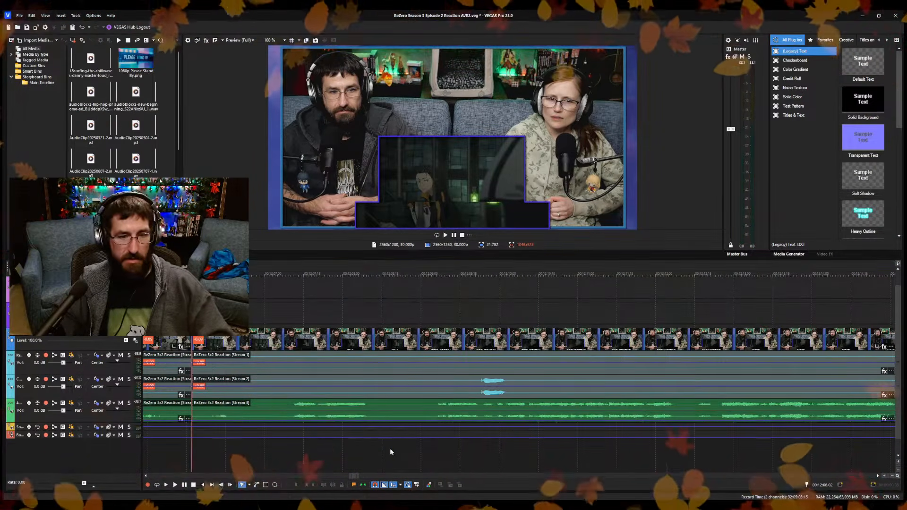
Split the reaction clip at 12:08.12, ripple-trim the start of the following piece to about 12:09, and play back the join.
key(space)
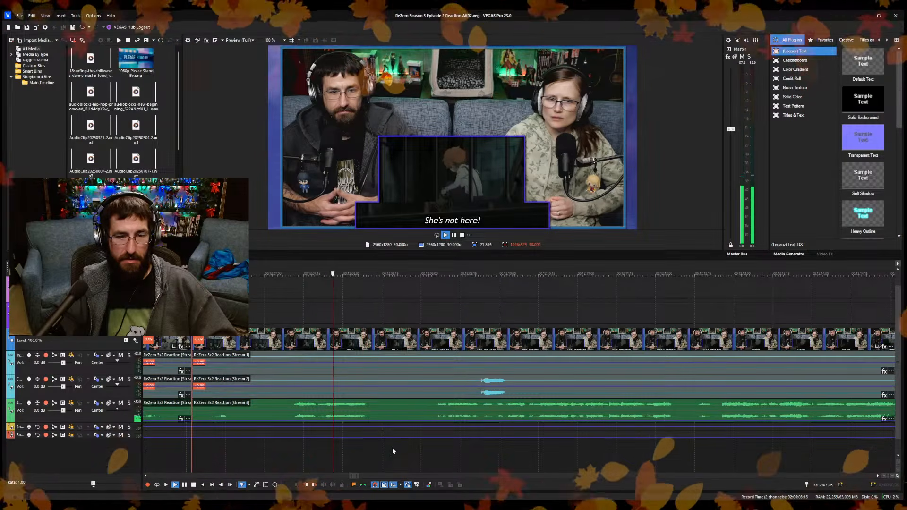
key(space)
key(s)
click(412, 437)
key(space)
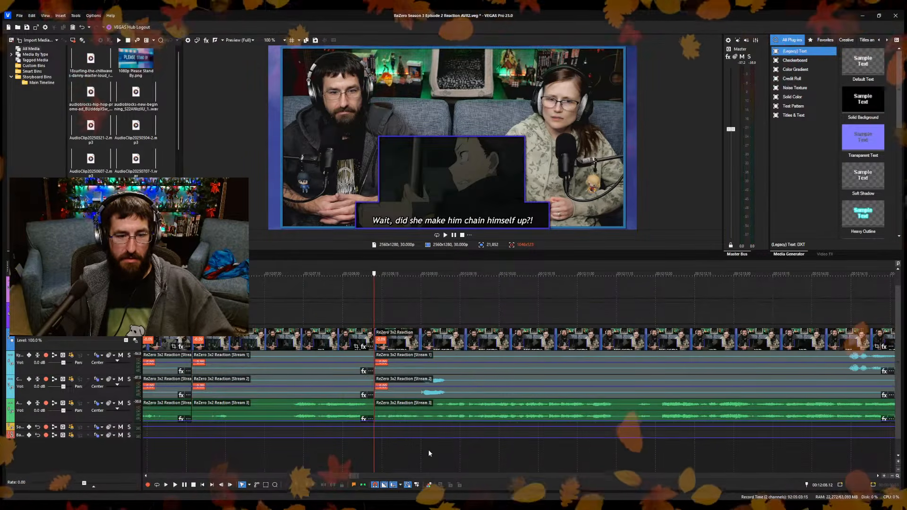
key(space)
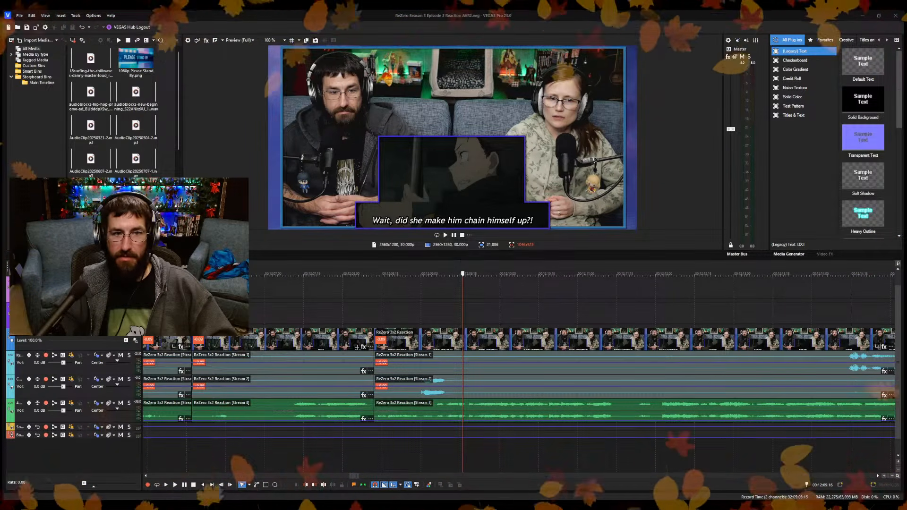
click(406, 467)
key(space)
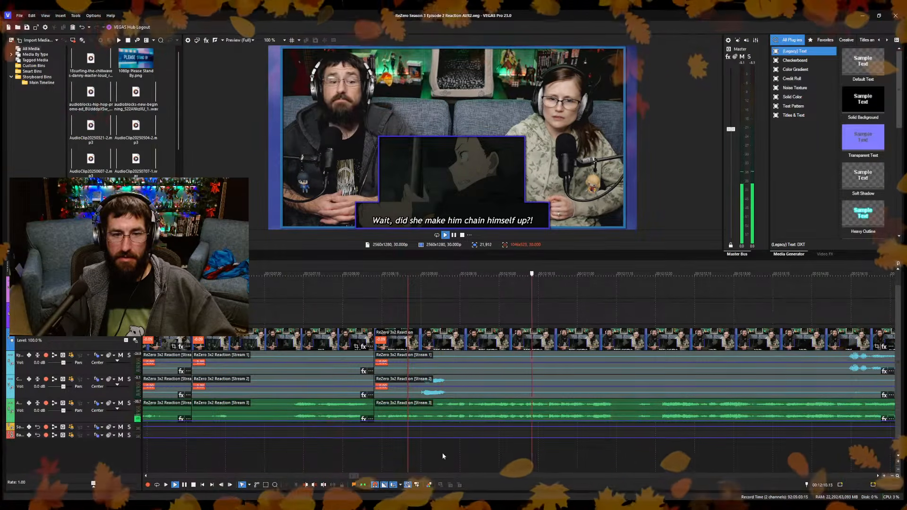
key(space)
Adjust the volume envelope on the episode audio track at about 11:33.
scroll(448, 446, down, 5)
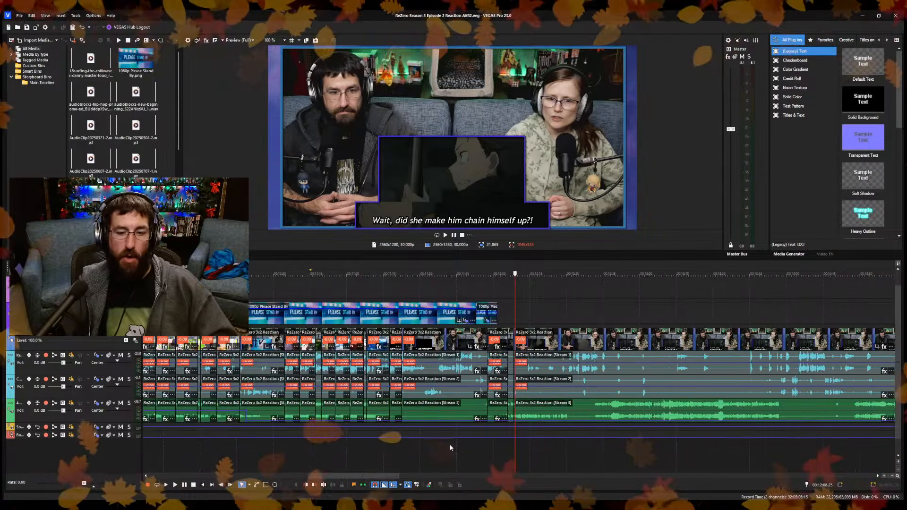
scroll(449, 444, down, 4)
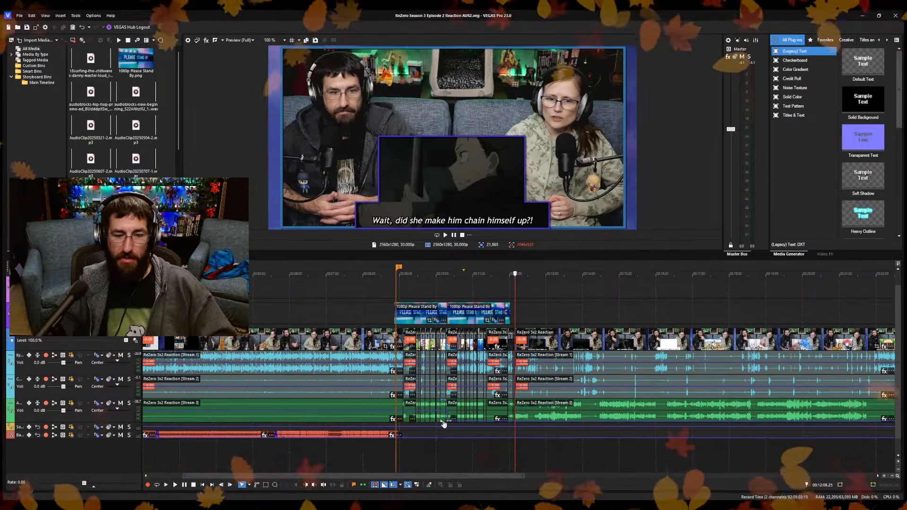
click(486, 457)
scroll(539, 458, up, 5)
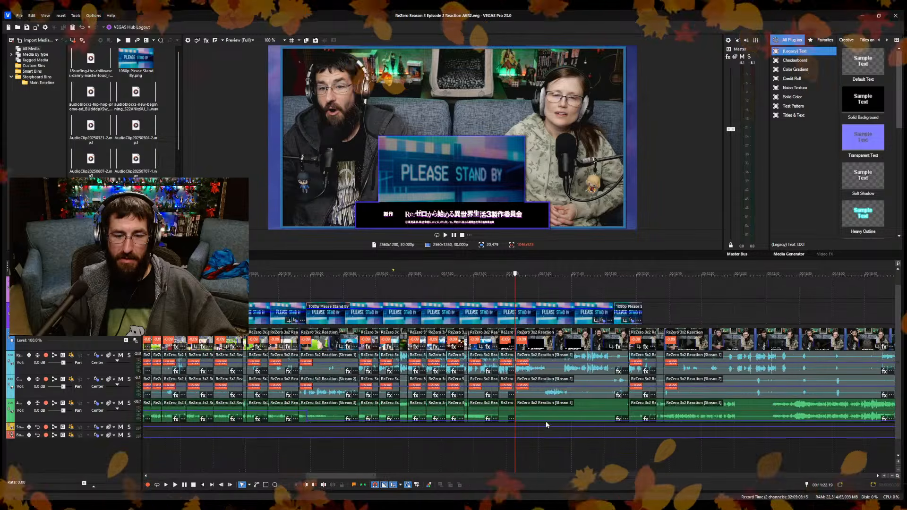
click(550, 422)
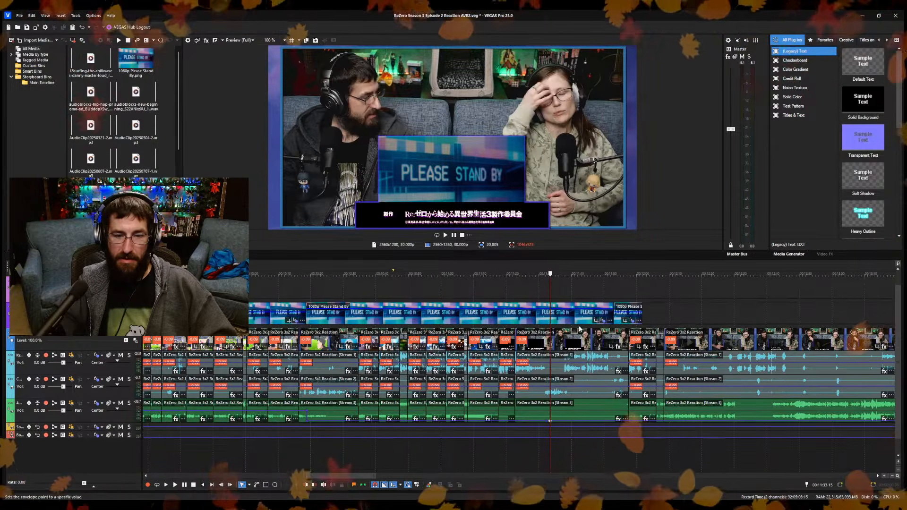
Spot-check the edited reaction footage between about 11:15 and 12:13.
click(659, 451)
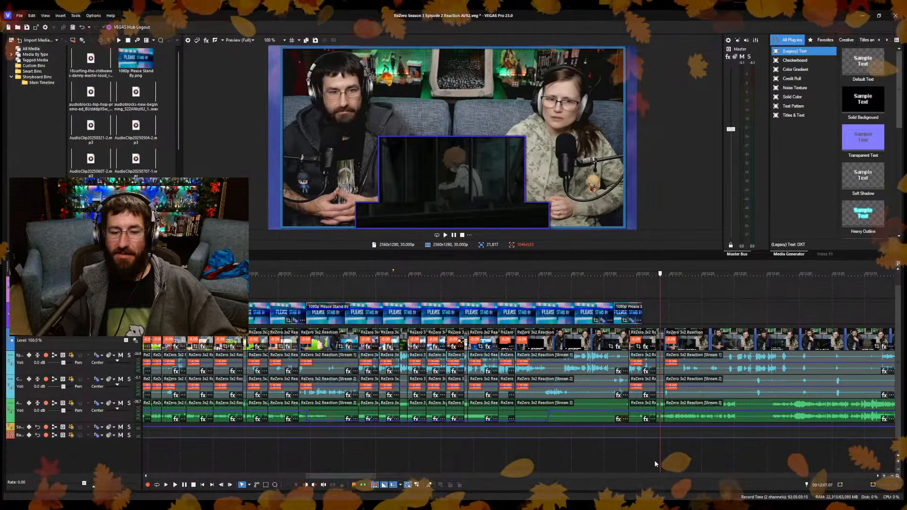
click(492, 466)
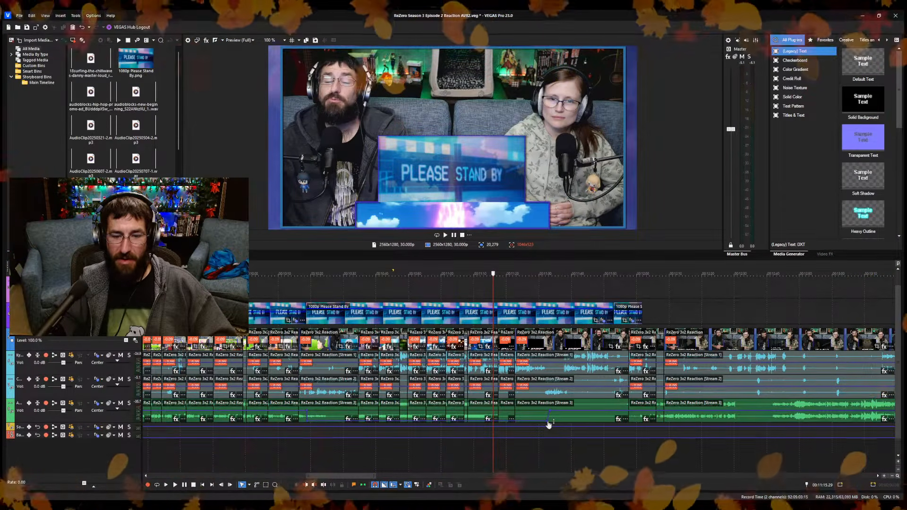
click(632, 462)
key(space)
click(680, 457)
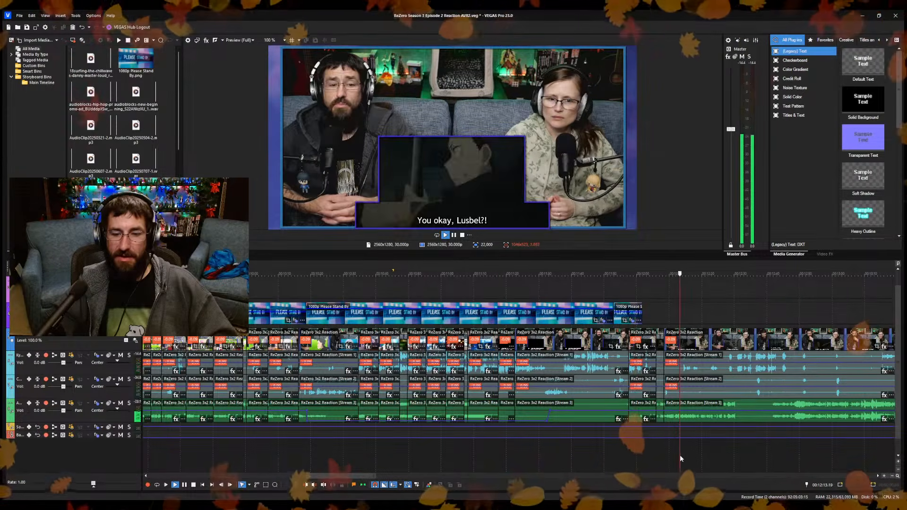
key(space)
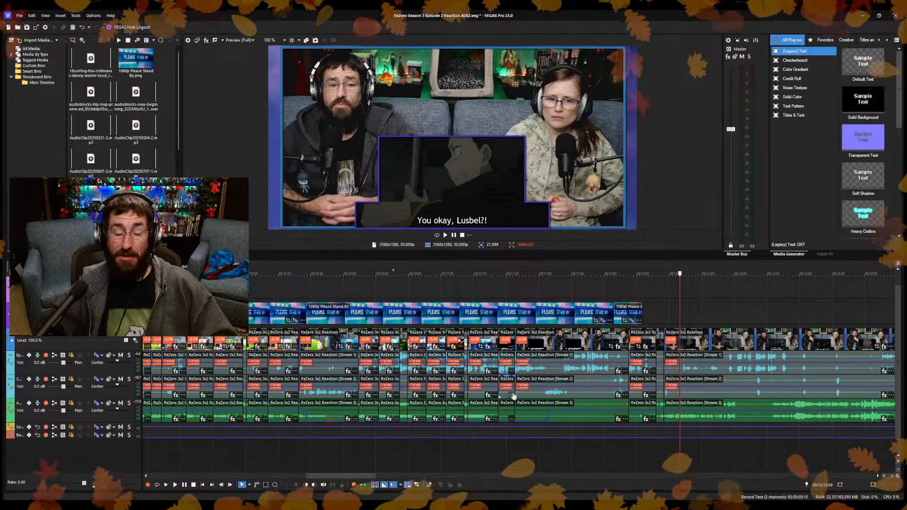
click(653, 446)
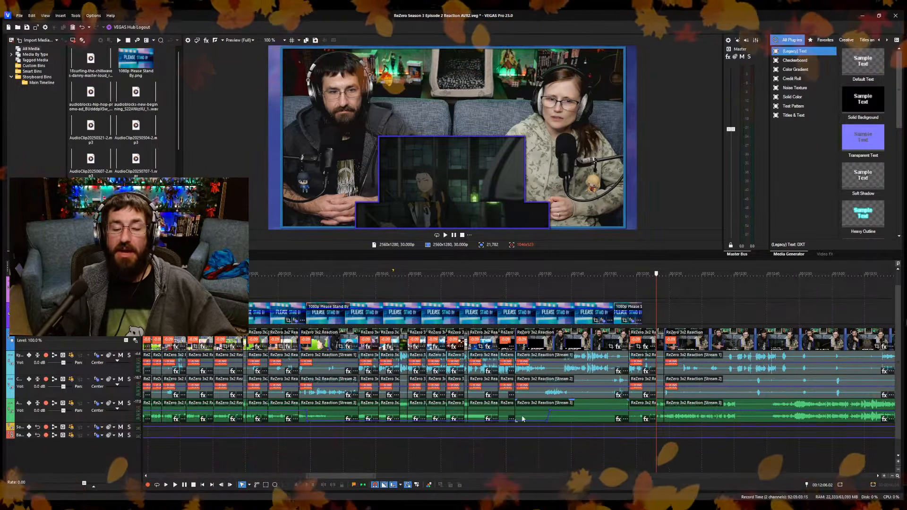
Split the reaction clip at 12:11.15 and ripple-trim the start of the following piece to 12:12.00.
click(667, 452)
key(space)
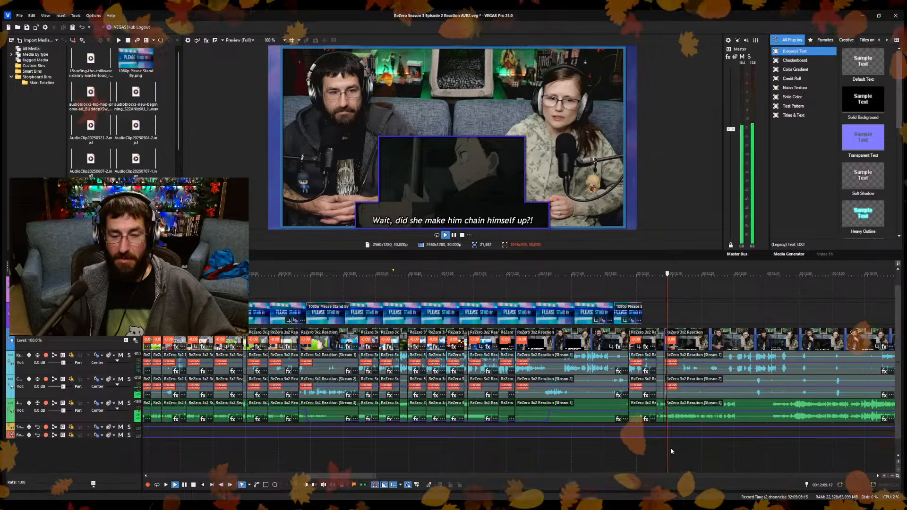
scroll(670, 451, up, 8)
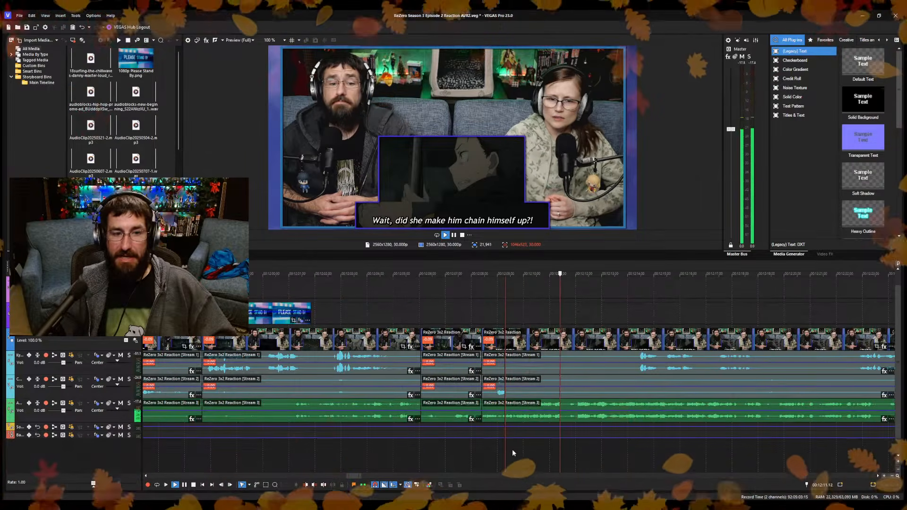
scroll(515, 450, up, 4)
key(space)
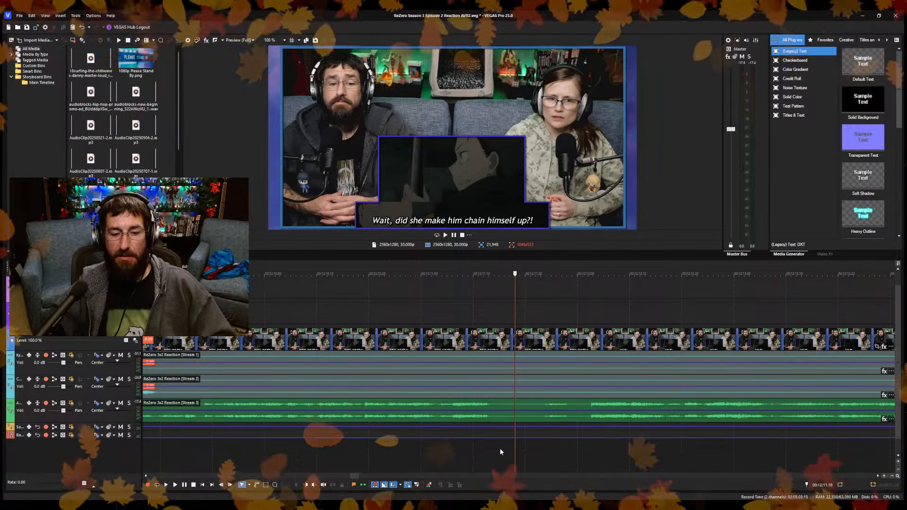
click(500, 451)
key(s)
key(space)
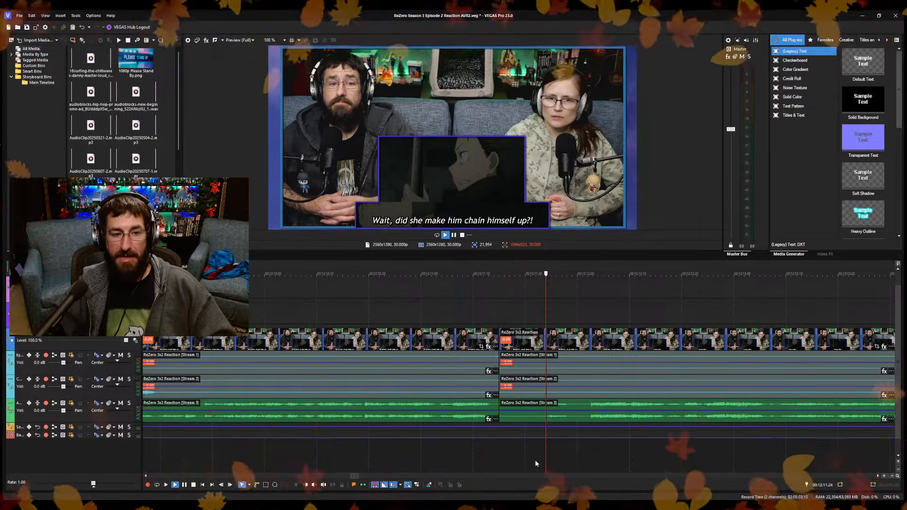
click(575, 456)
key(space)
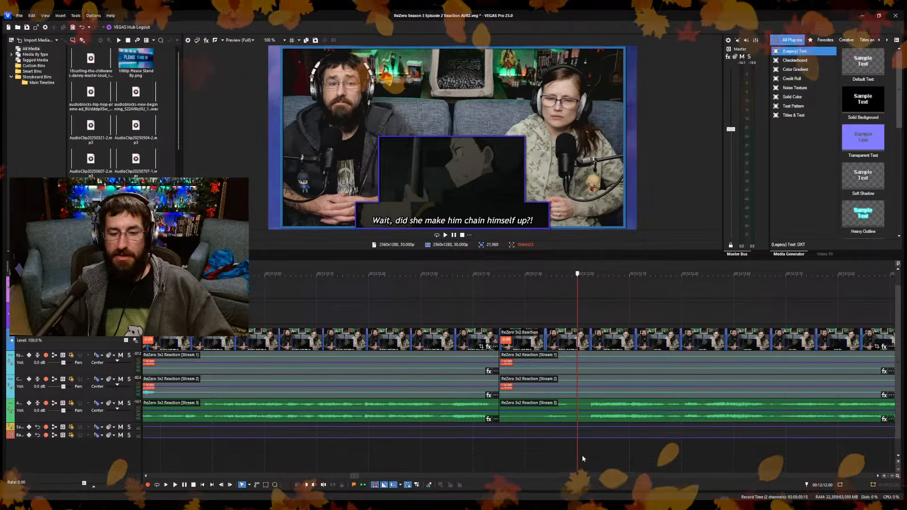
Play back the reaction footage between about 12:11 and 12:18 to check the latest cut and what follows it.
scroll(501, 440, down, 8)
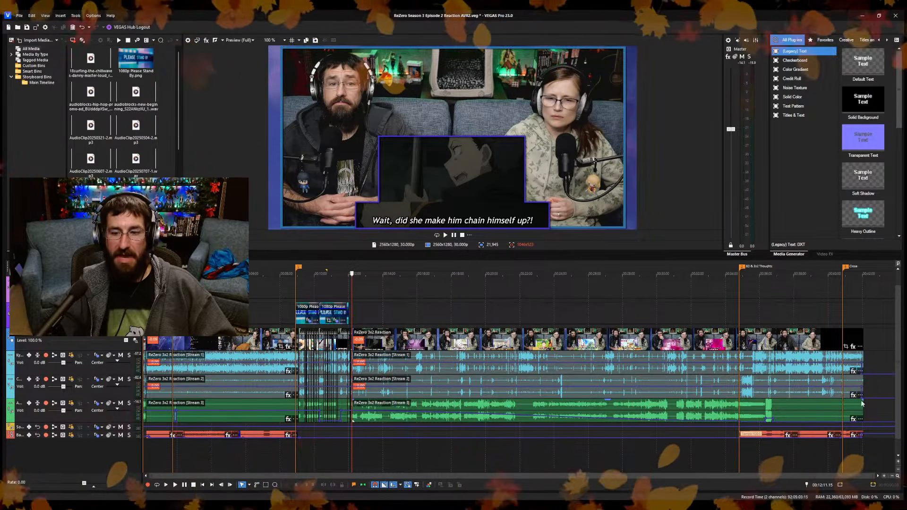
click(361, 319)
scroll(429, 373, up, 4)
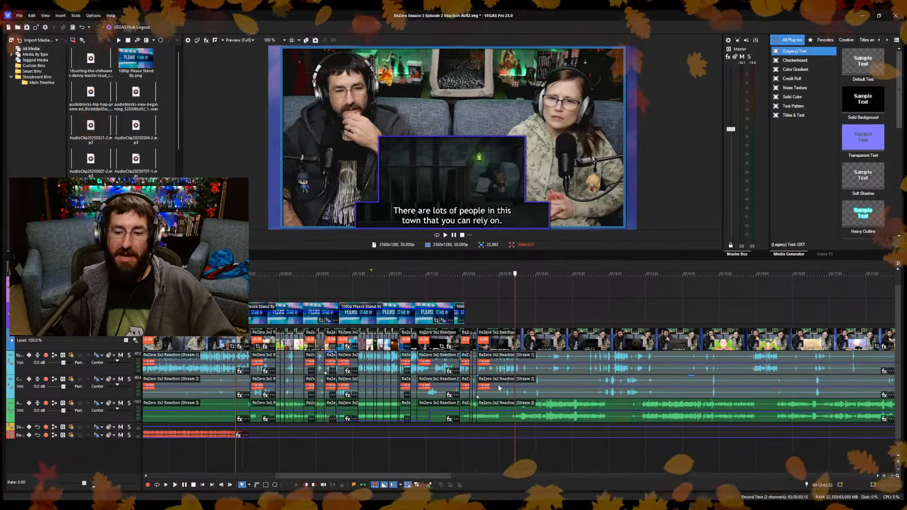
scroll(498, 387, up, 4)
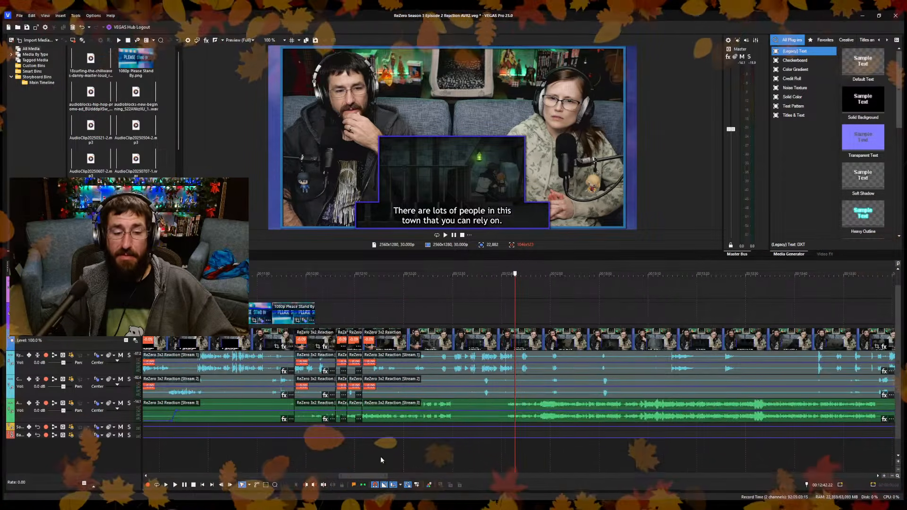
click(380, 456)
scroll(417, 448, up, 4)
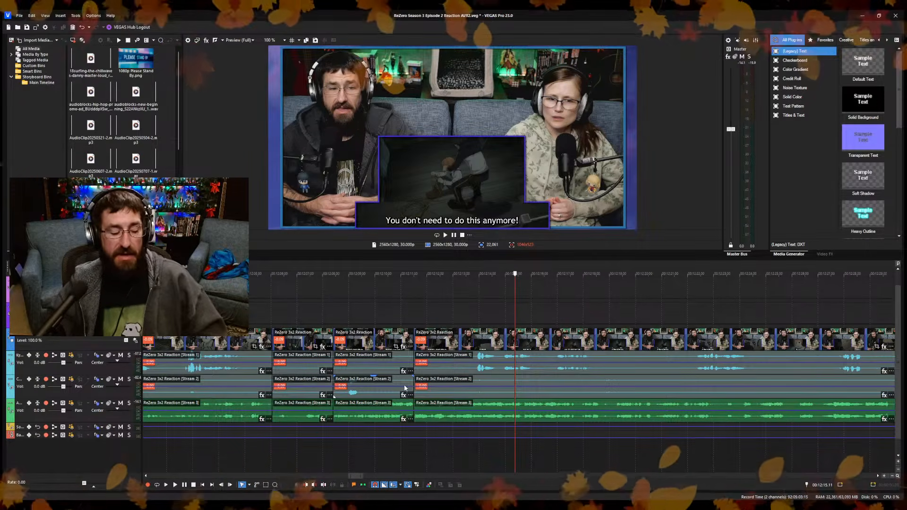
click(416, 464)
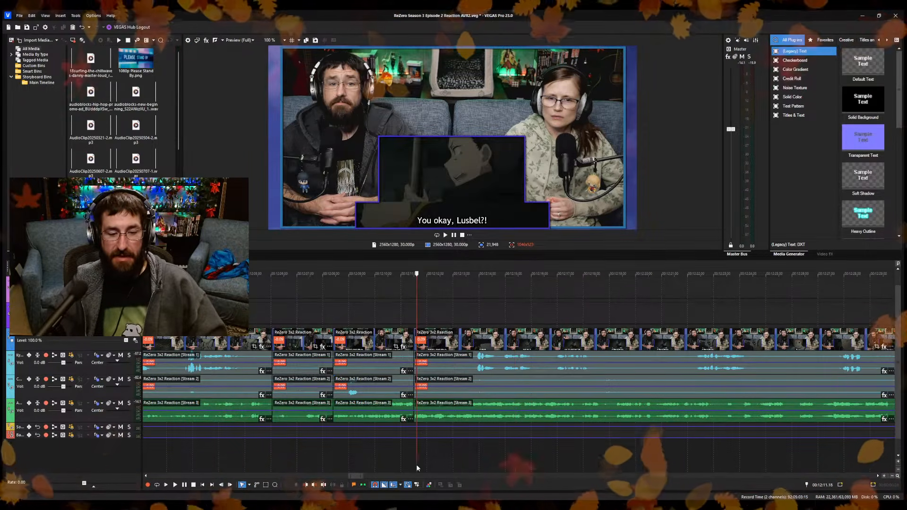
click(451, 458)
click(478, 461)
key(space)
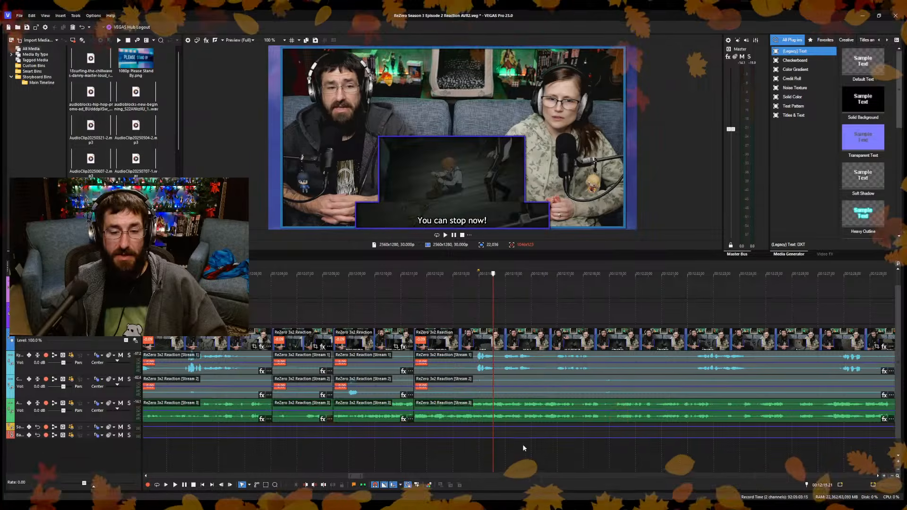
click(474, 457)
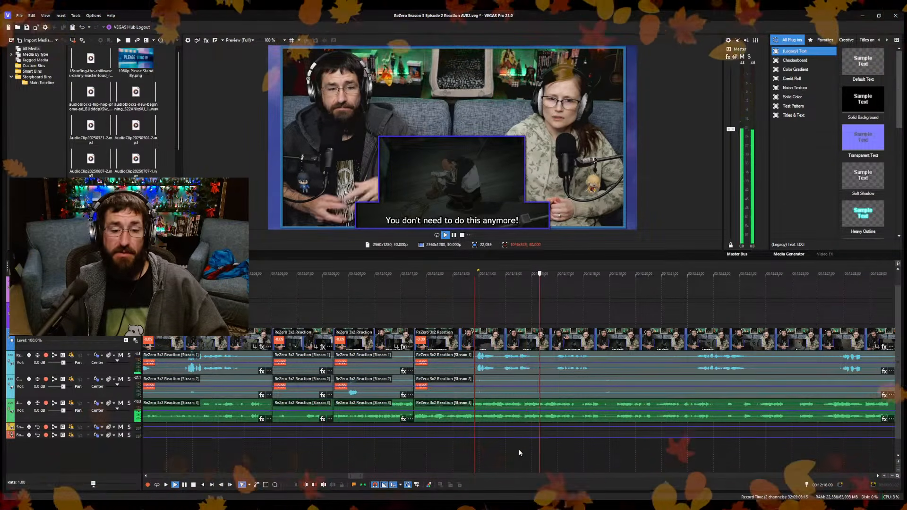
click(602, 456)
key(space)
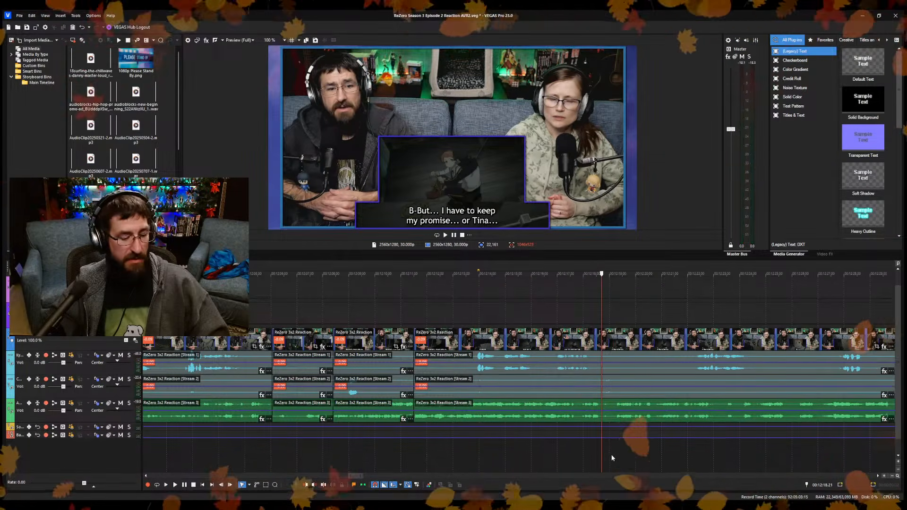
key(s)
click(616, 454)
key(ctrl+z)
Split the reaction clip at 12:20.12, ripple-trim the start of the following piece, and play back the join.
key(space)
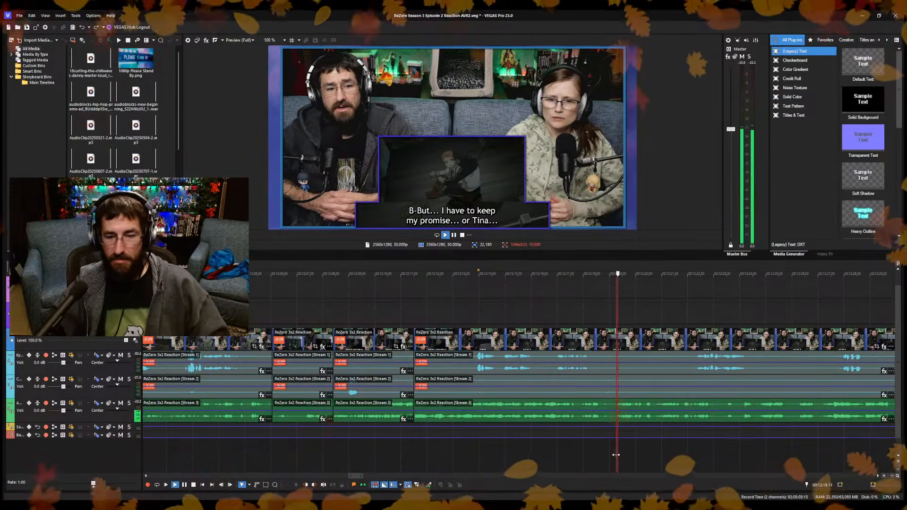
scroll(639, 458, up, 3)
key(space)
click(536, 452)
click(527, 455)
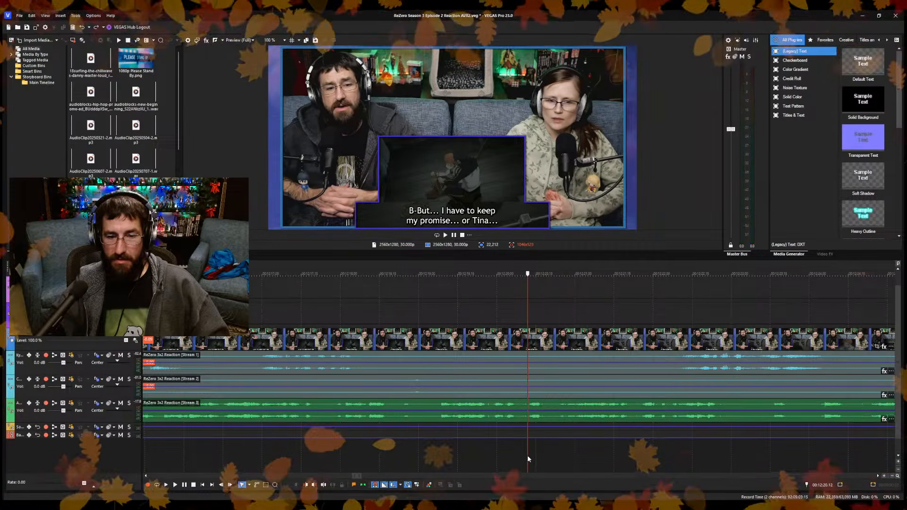
key(s)
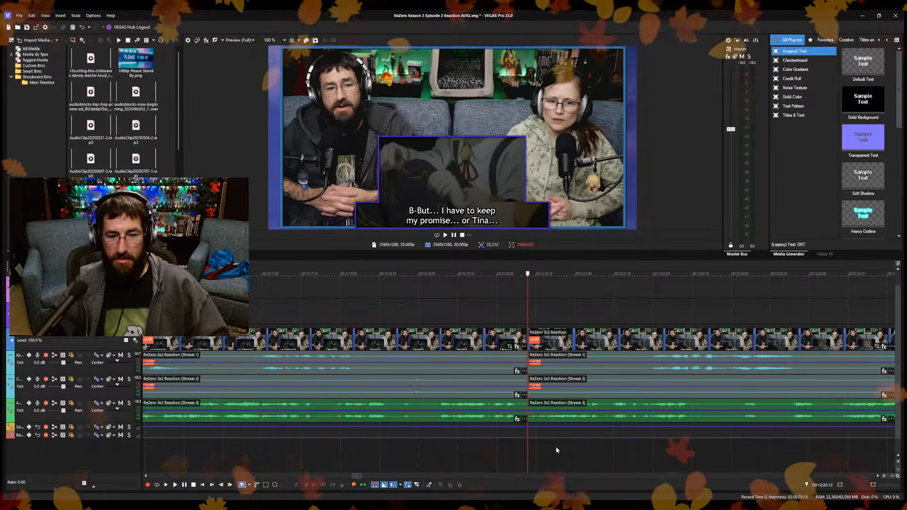
key(space)
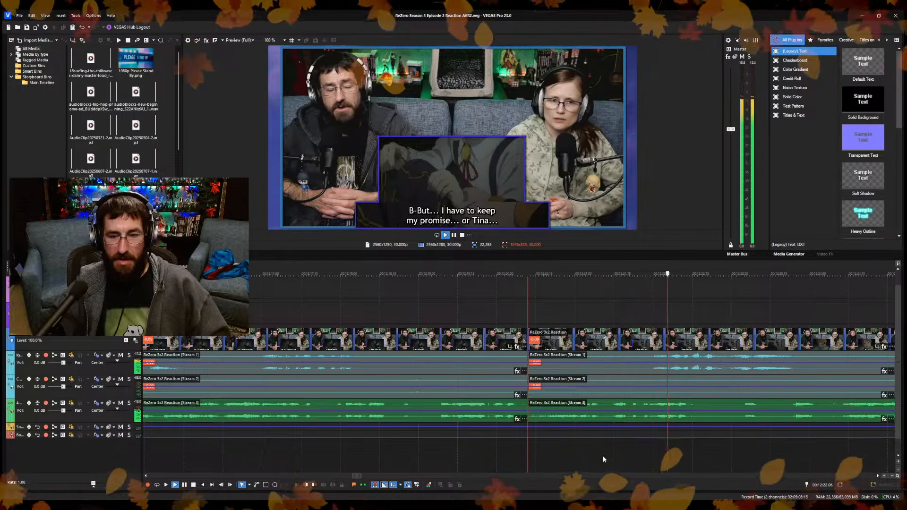
Split the reaction clip at 12:24.04 and ripple-trim the start of the following piece.
scroll(557, 465, up, 1)
key(Return)
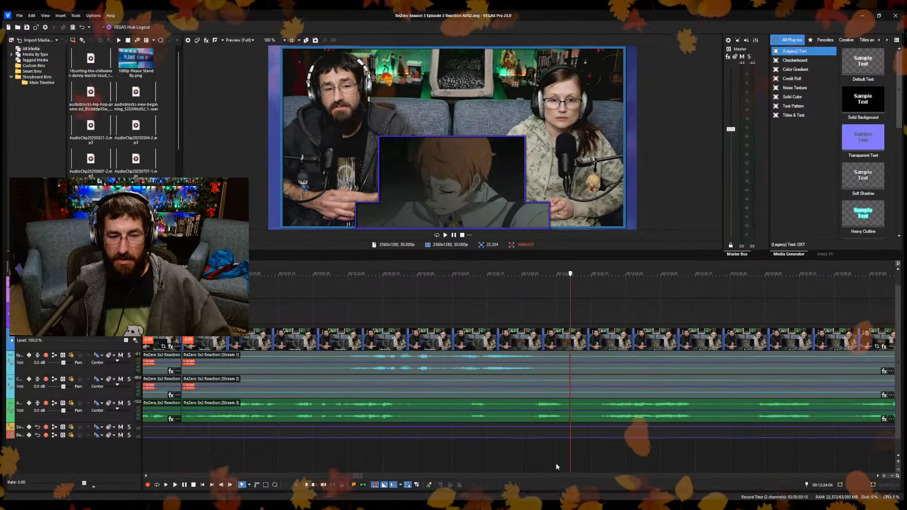
key(s)
click(599, 459)
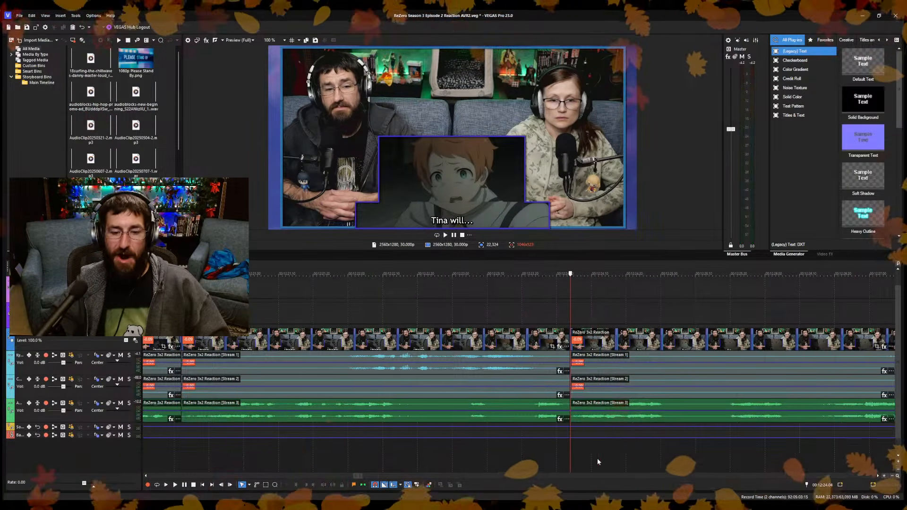
Split the reaction clip at 12:25.07, ripple-trim the start of the following piece to 12:26.03, and play back the join.
key(space)
key(s)
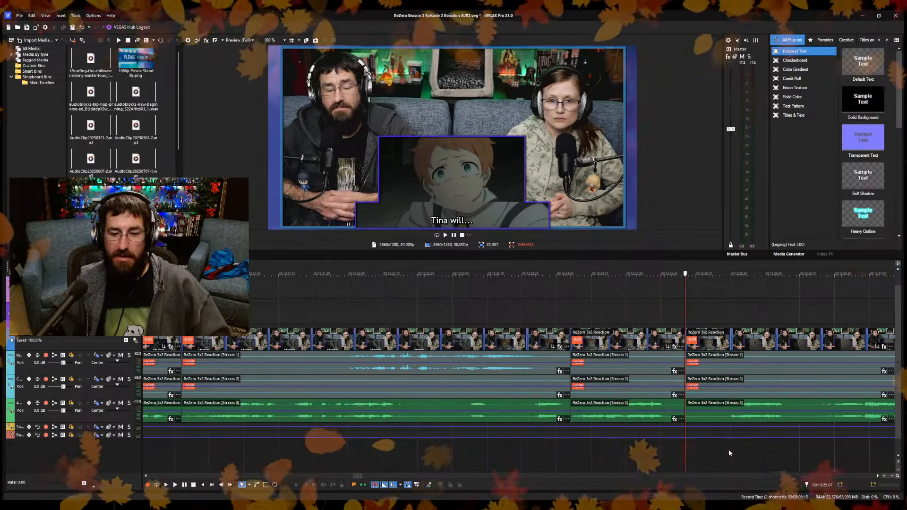
key(space)
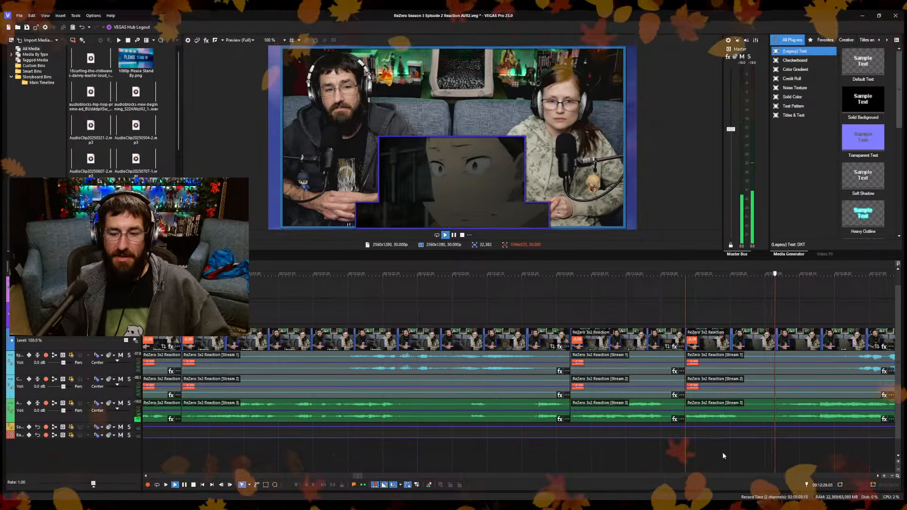
click(640, 459)
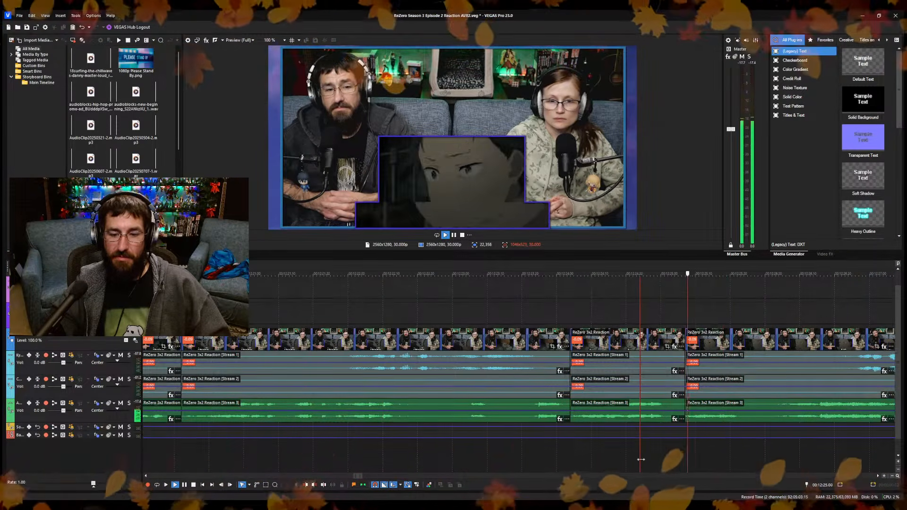
key(space)
click(774, 449)
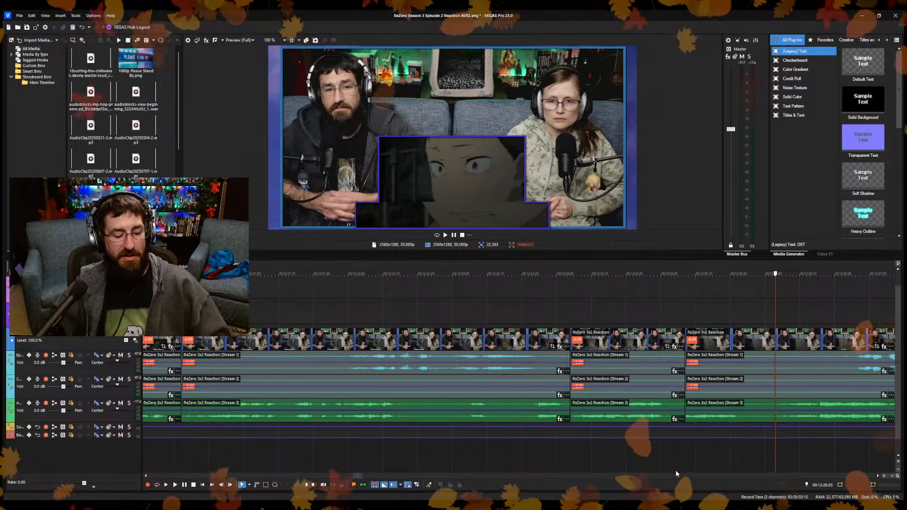
click(584, 461)
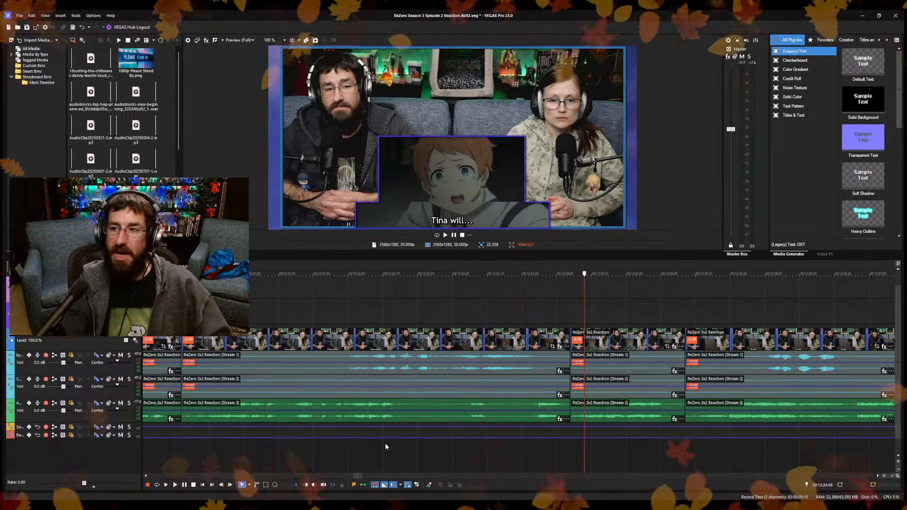
key(space)
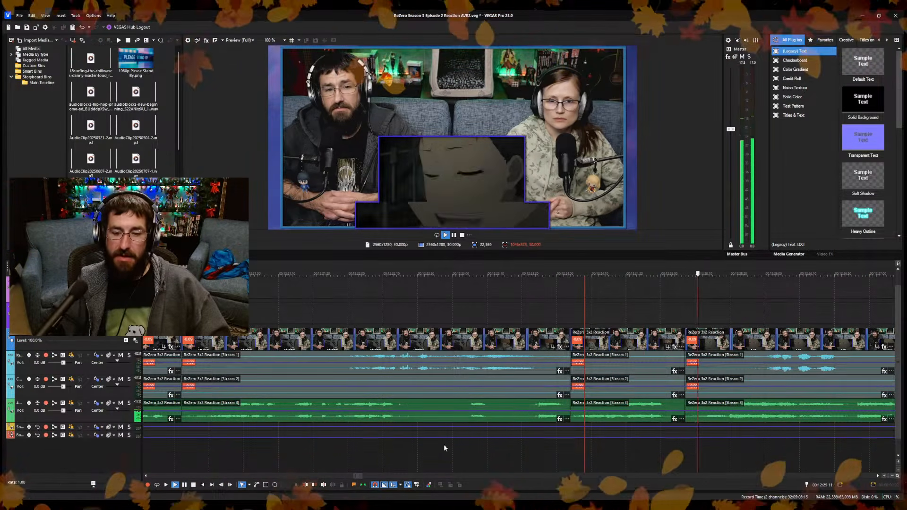
Split the reaction clip at 12:32.28 during the hosts' discussion and ripple-trim the start of the following piece.
scroll(454, 439, down, 2)
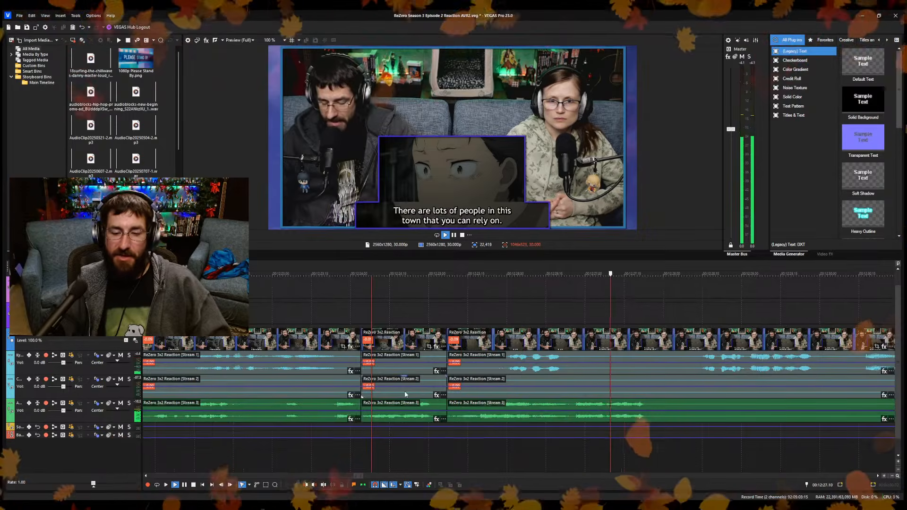
scroll(549, 400, down, 3)
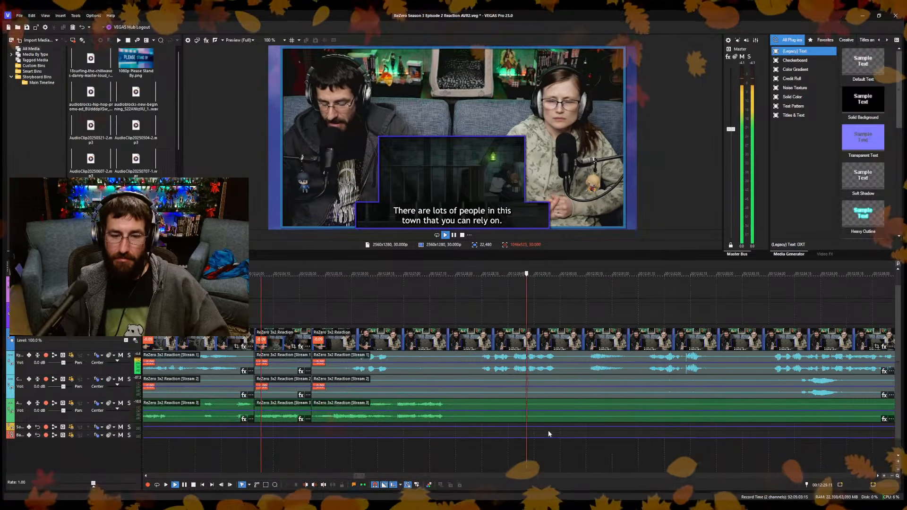
scroll(551, 440, up, 4)
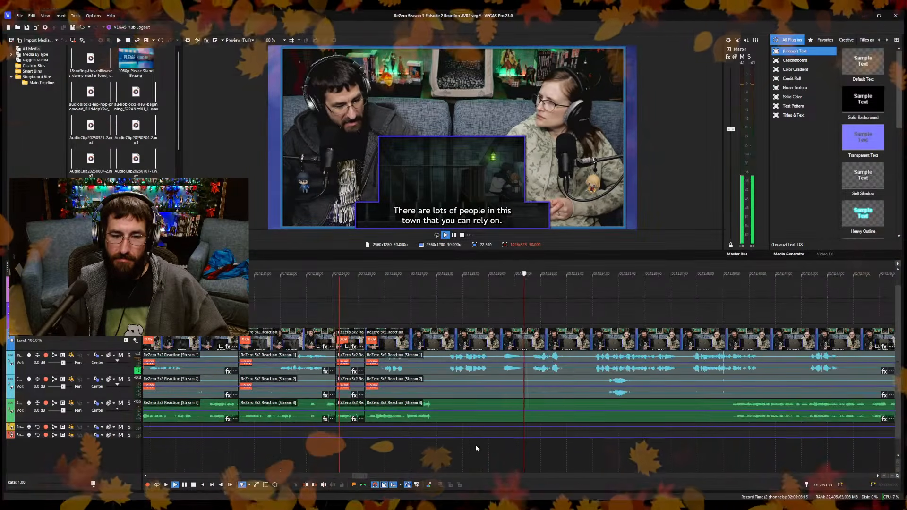
scroll(575, 408, down, 5)
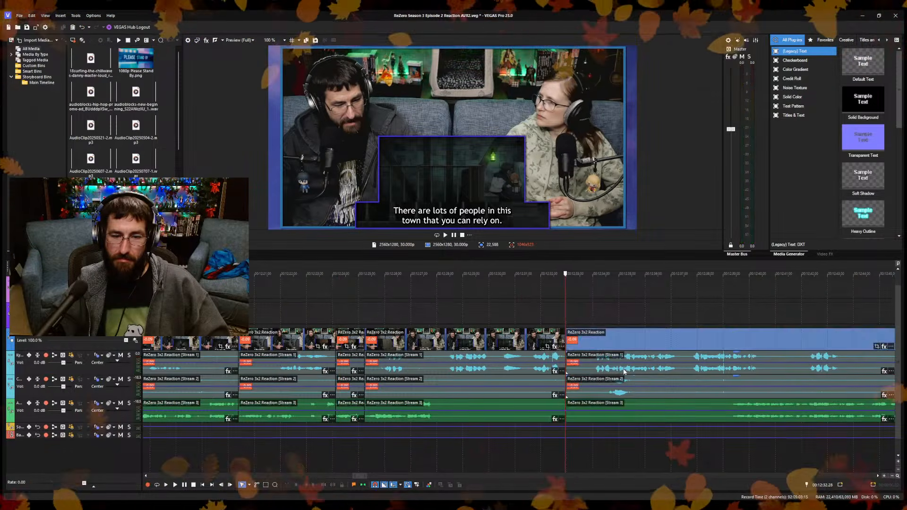
scroll(560, 453, up, 6)
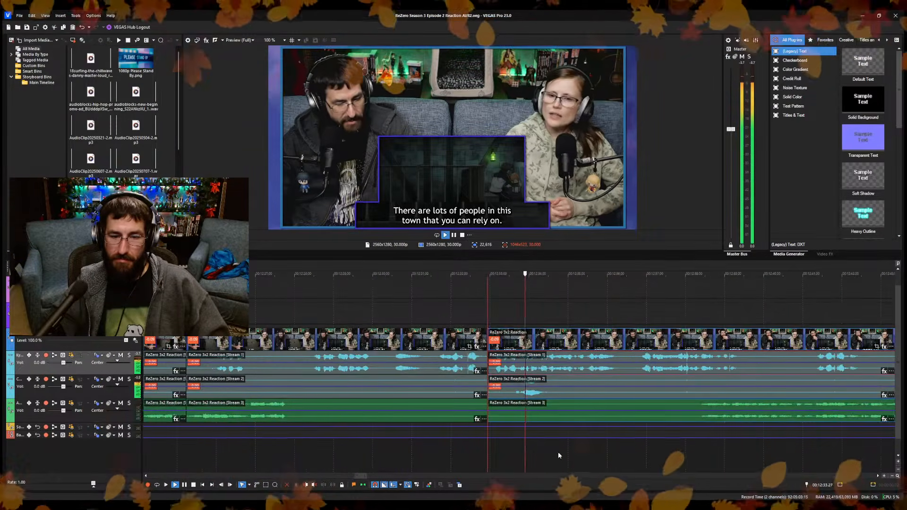
Split the reaction clip at 12:36.07, ripple-trim the start of the following piece, and save the project.
key(Return)
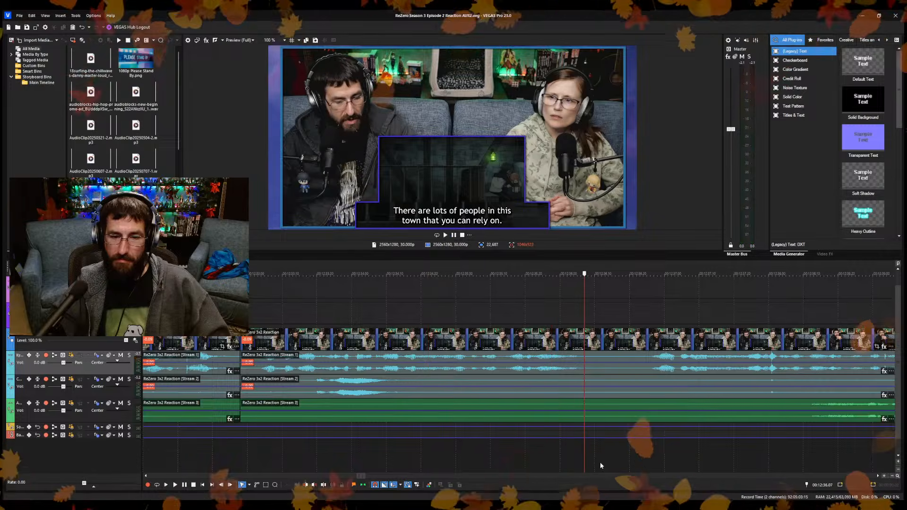
key(s)
click(645, 370)
key(alt+bracketleft)
key(ctrl+s)
key(space)
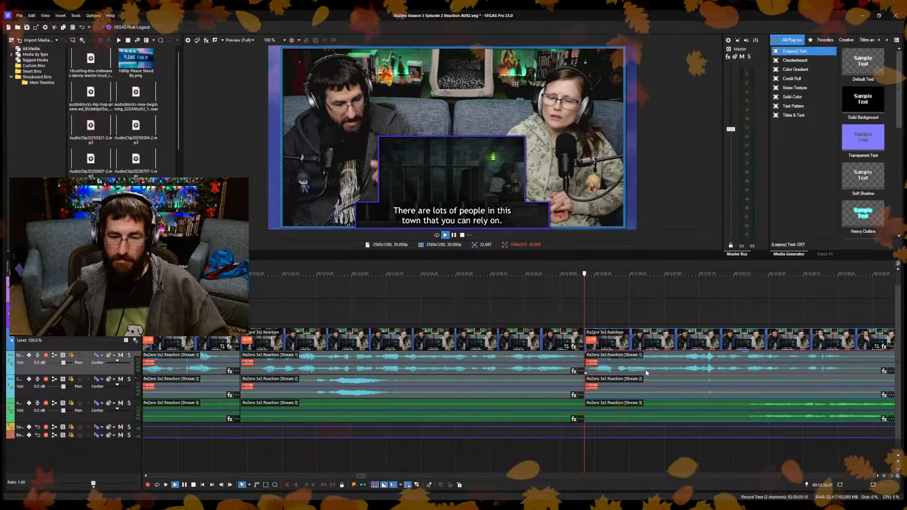
Split the reaction clip at 12:42.17 and ripple-trim the start of the following piece to 12:43.04.
scroll(633, 383, down, 6)
scroll(562, 453, up, 5)
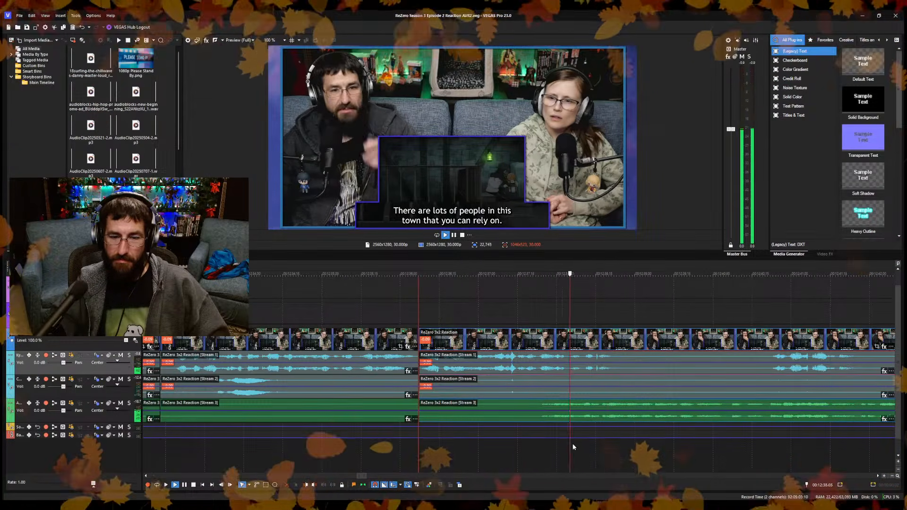
scroll(563, 443, down, 2)
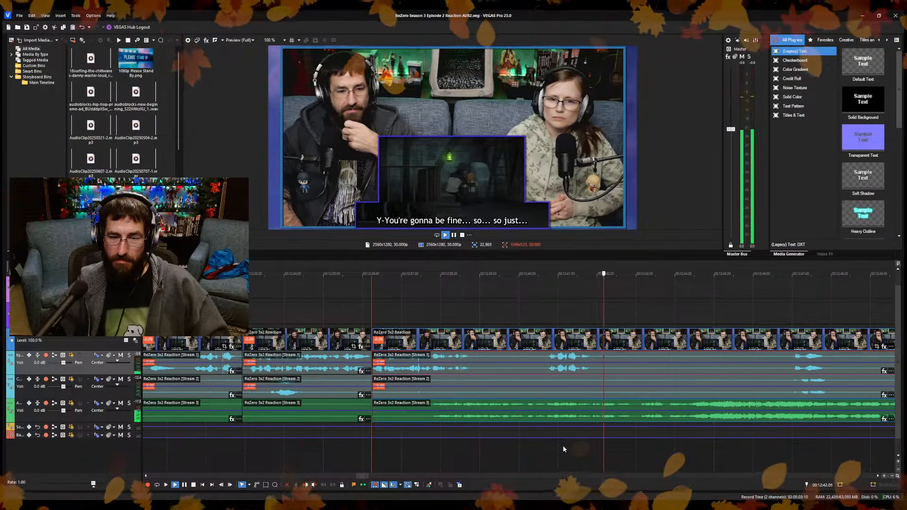
key(Return)
scroll(562, 445, up, 8)
click(443, 462)
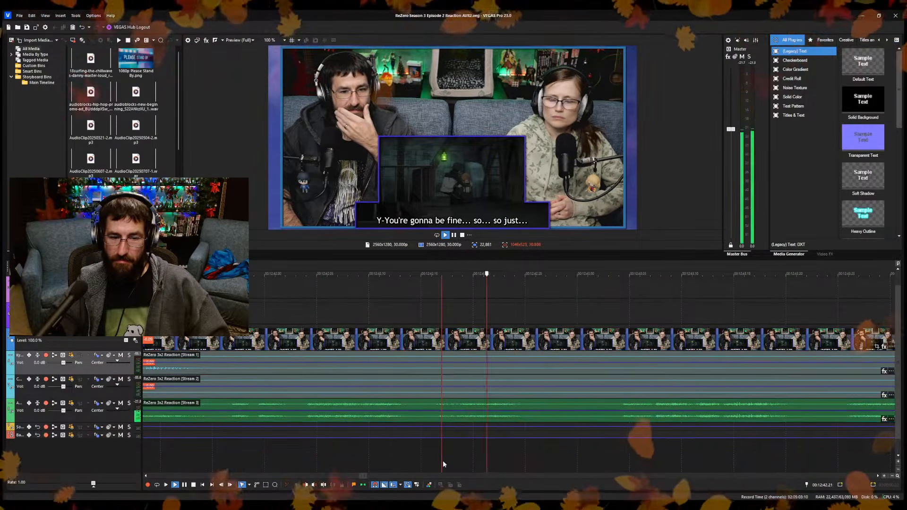
key(s)
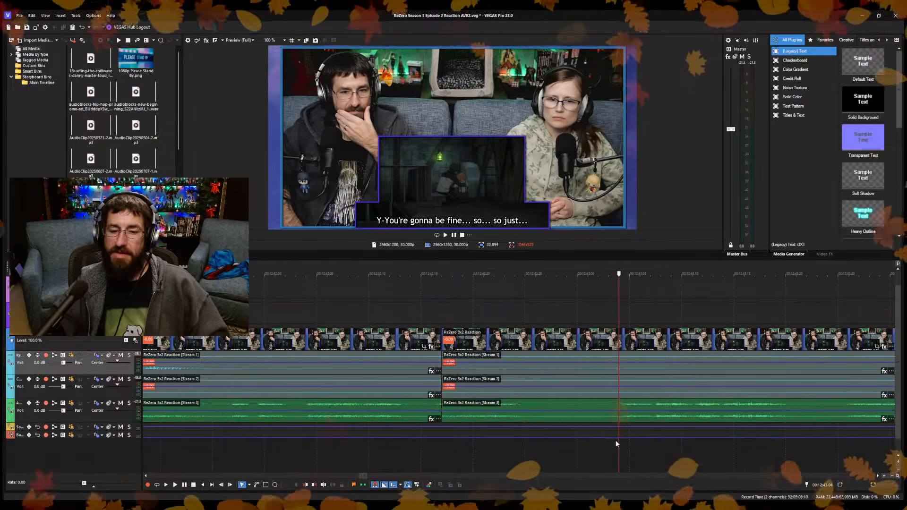
key(space)
key(space)
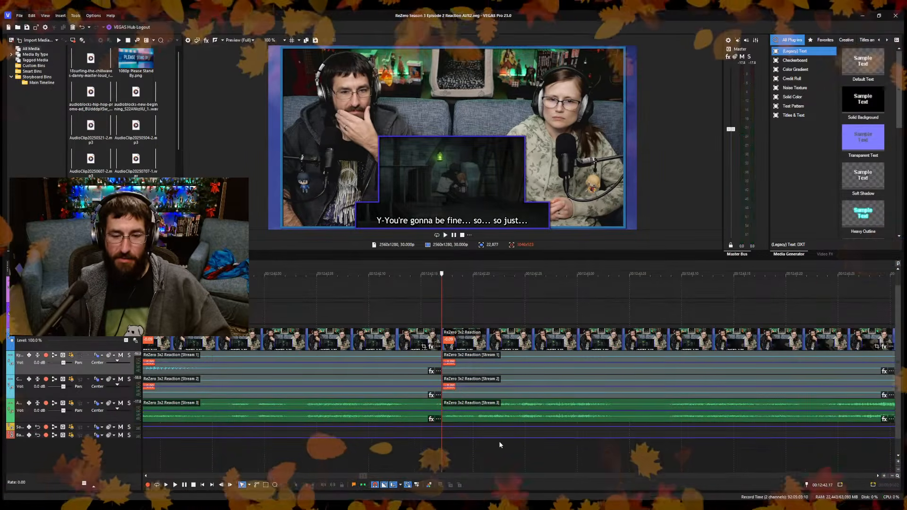
Play back the reaction footage from about 12:44 to 12:48.24 to look for the next cut.
scroll(499, 441, down, 8)
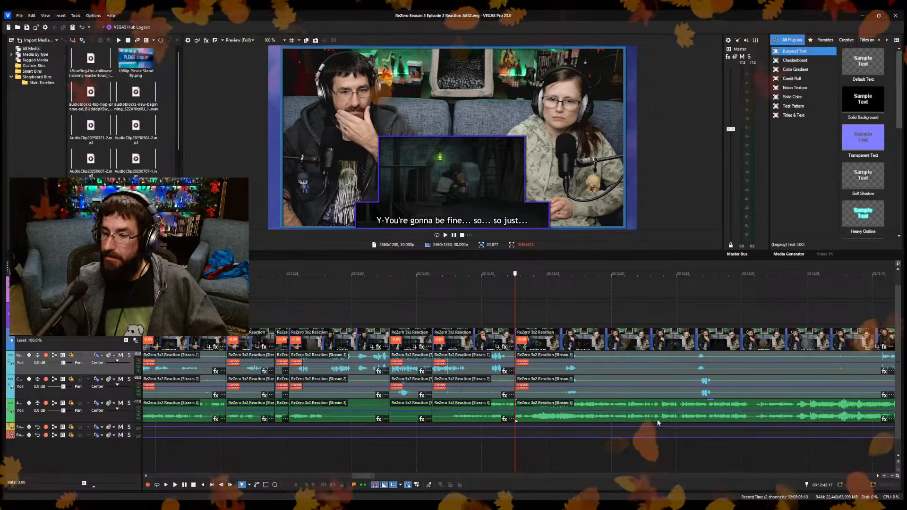
key(space)
scroll(543, 450, up, 5)
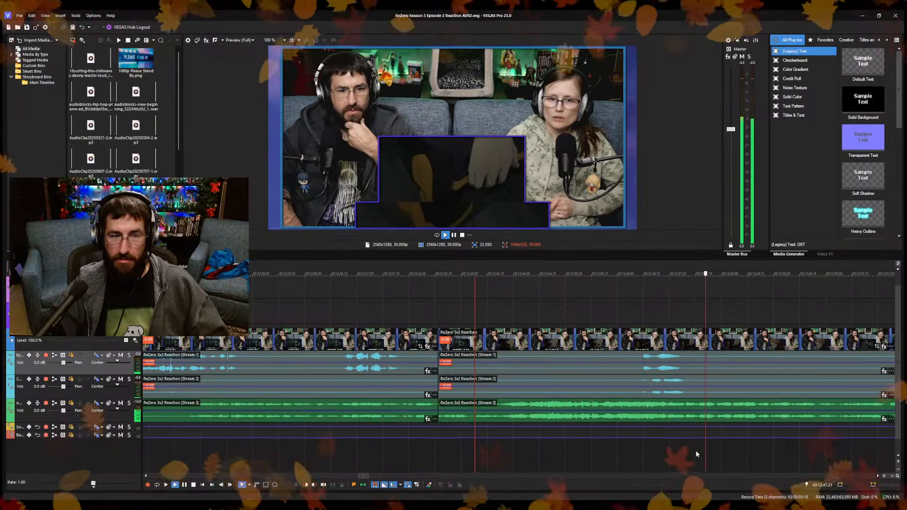
key(space)
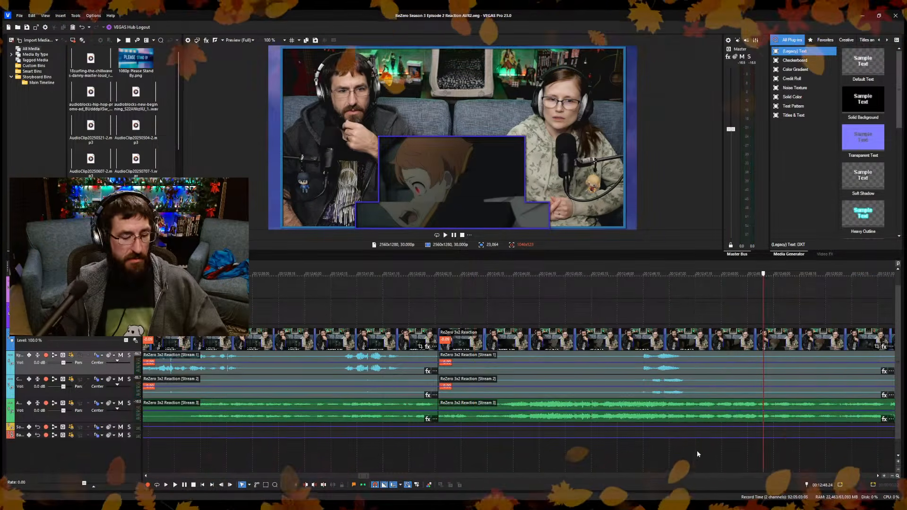
Split the reaction clip at 12:48.24 and play back the following footage to about 12:56.
key(s)
scroll(698, 443, down, 6)
scroll(694, 442, up, 5)
key(space)
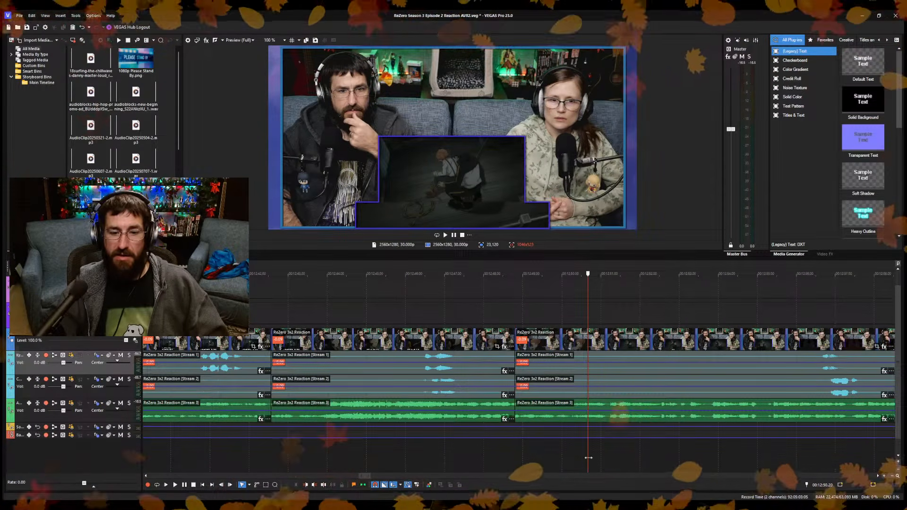
click(688, 451)
key(space)
scroll(687, 455, up, 1)
scroll(694, 456, up, 3)
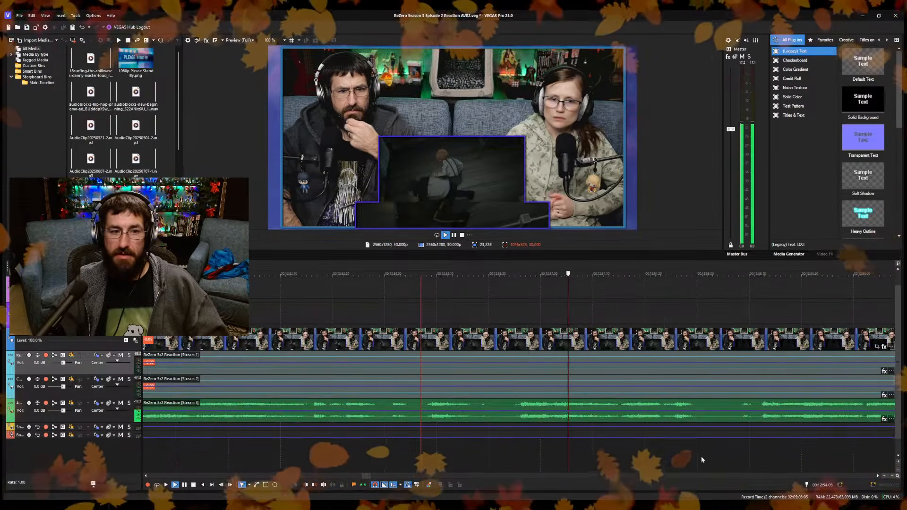
key(space)
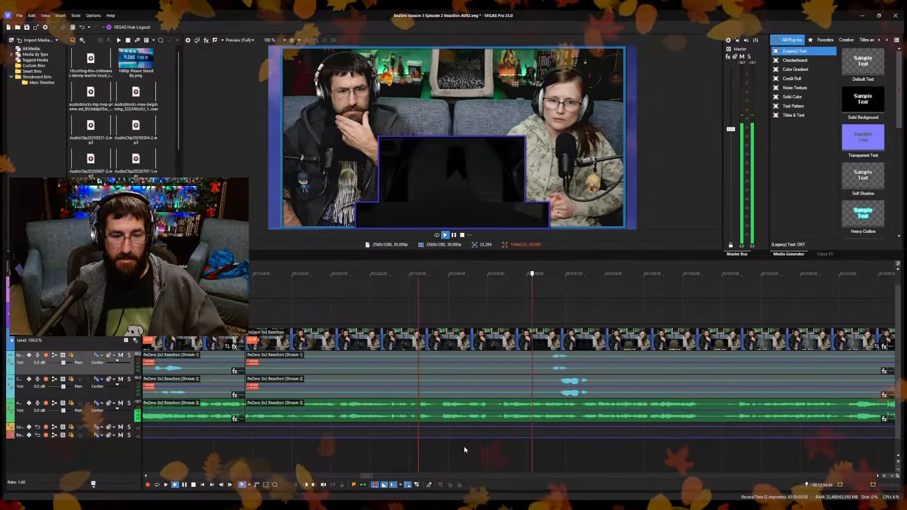
Ripple-trim the start of the piece after the 12:48.24 cut to about 12:50.
click(394, 455)
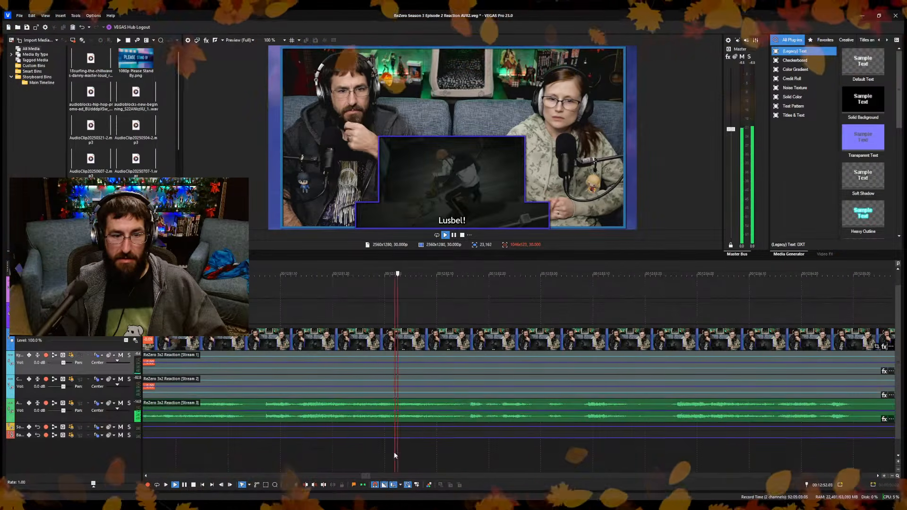
click(290, 455)
click(247, 458)
scroll(383, 439, down, 1)
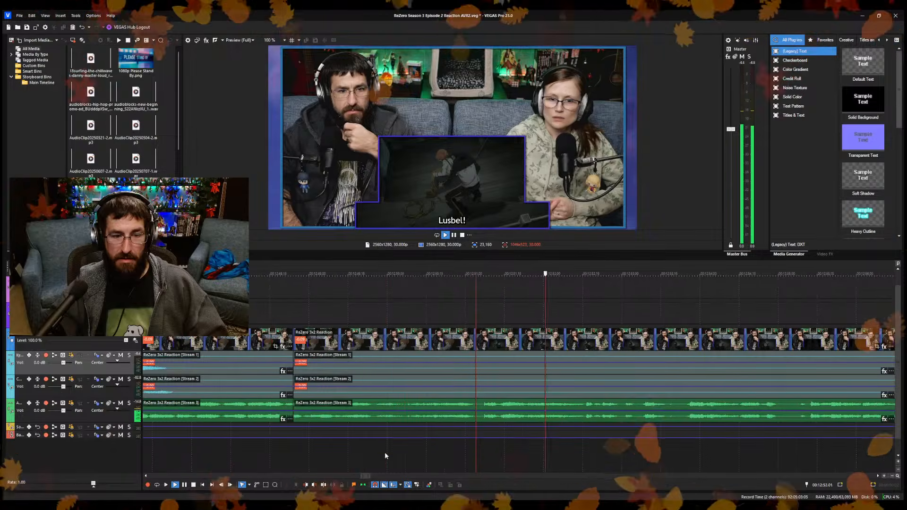
click(385, 453)
click(411, 457)
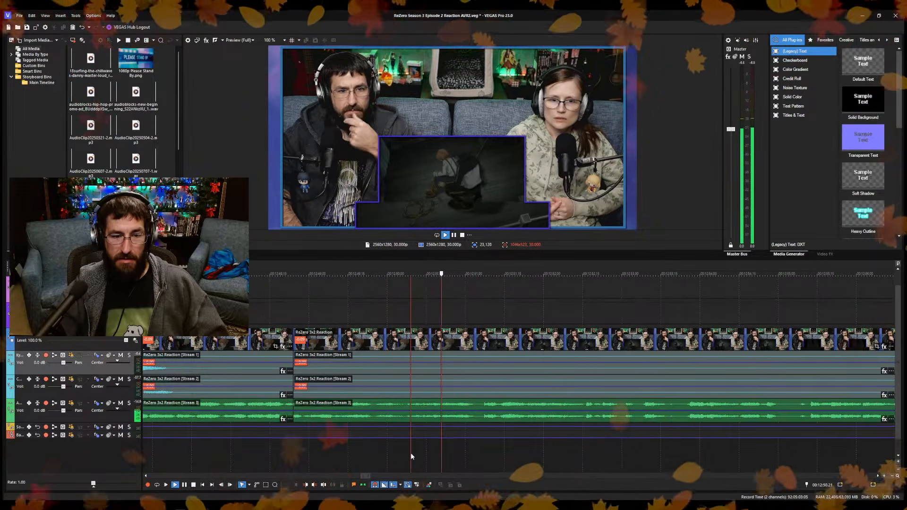
key(space)
key(alt+[)
Split the reaction clip at 12:50.11 and ripple-trim the start of the following piece.
key(space)
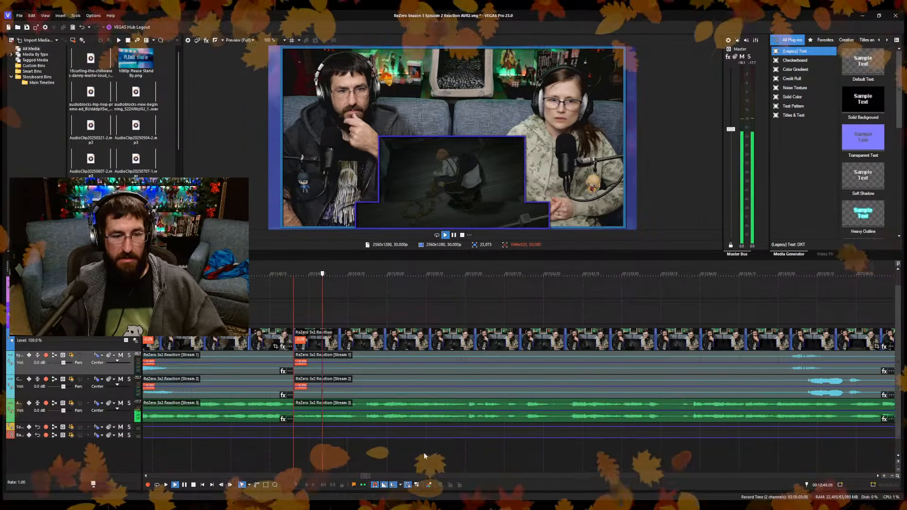
key(s)
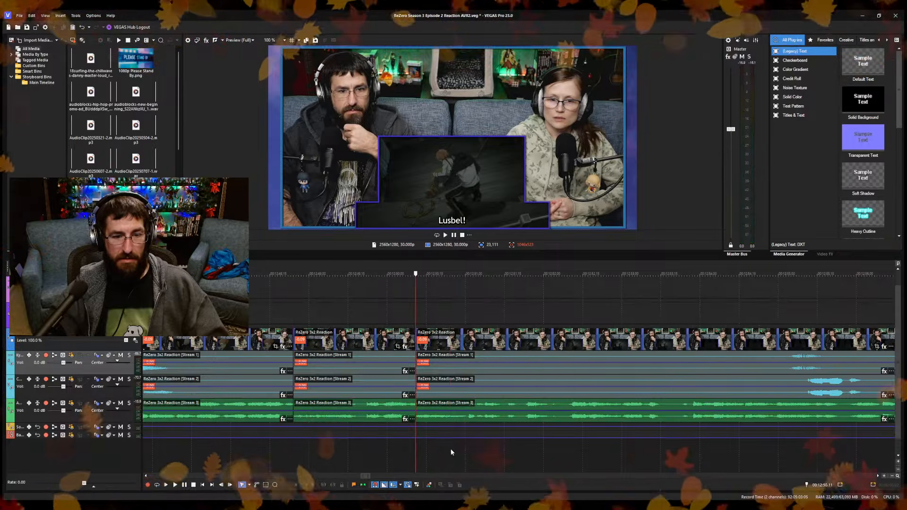
click(389, 463)
key(space)
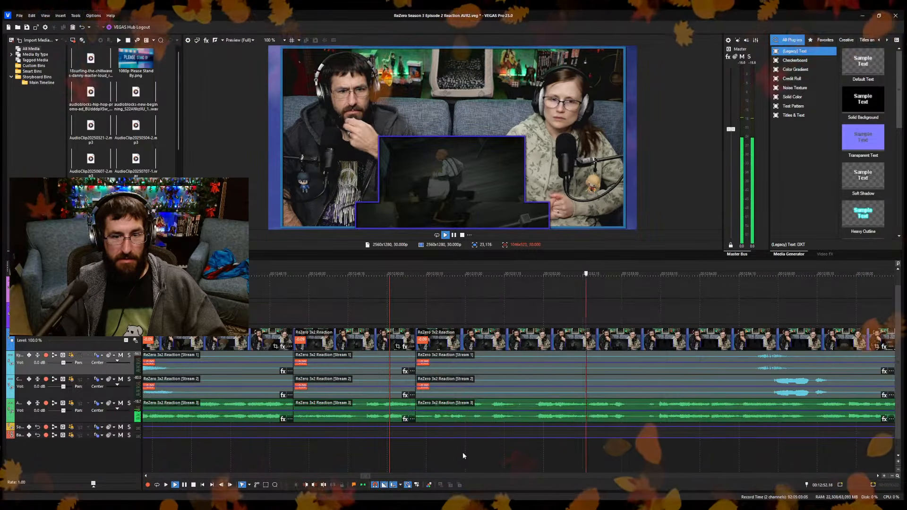
Split the reaction clip at about 12:53 and ripple-trim the start of the following piece to 12:53.13.
key(s)
key(Return)
click(655, 448)
key(space)
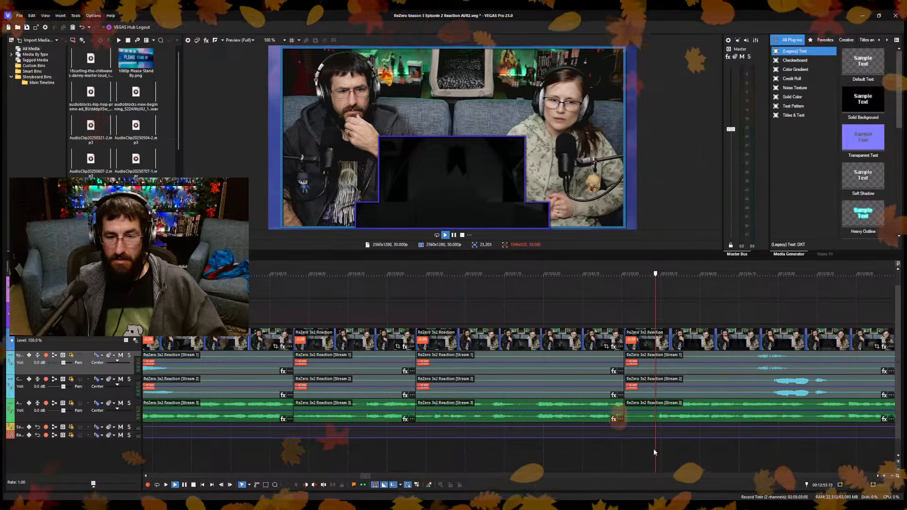
key(space)
key(alt+[)
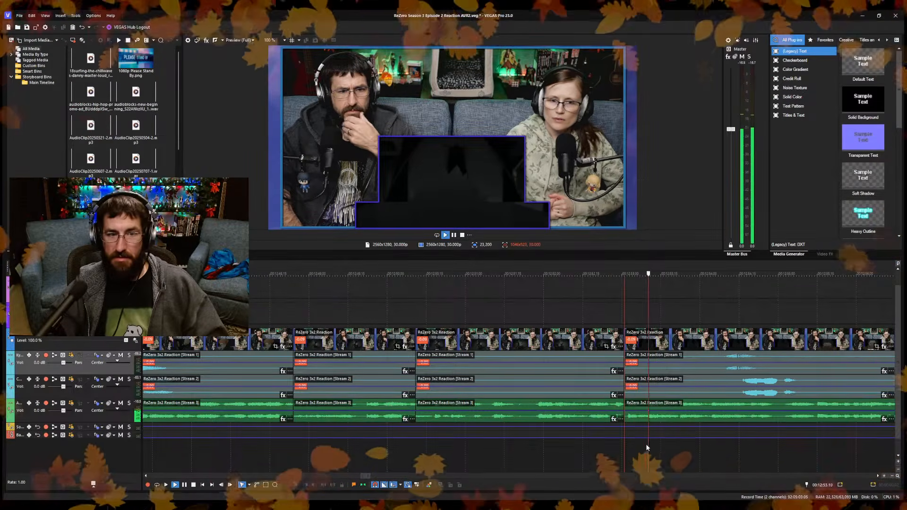
Ripple-trim the start of the piece after the 12:53 cut again, shortening the pause before the hosts' comment, and save the project.
click(676, 453)
key(space)
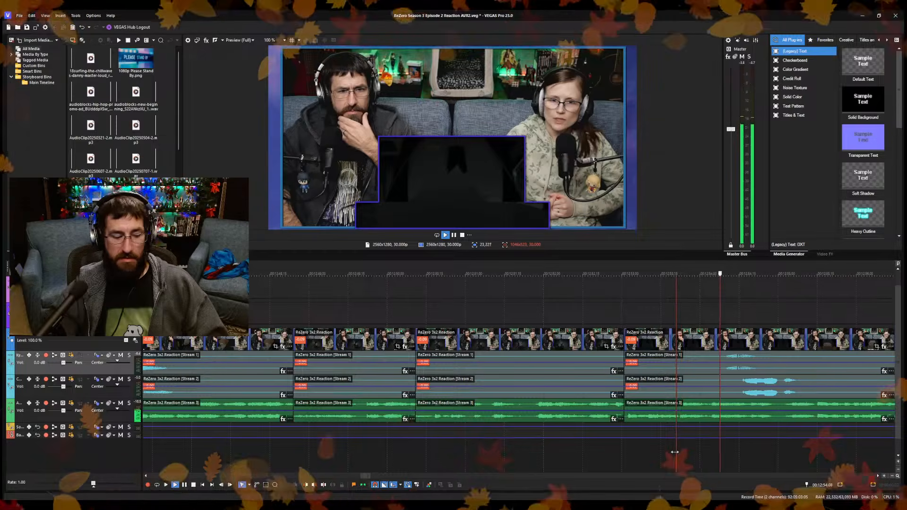
key(alt+[)
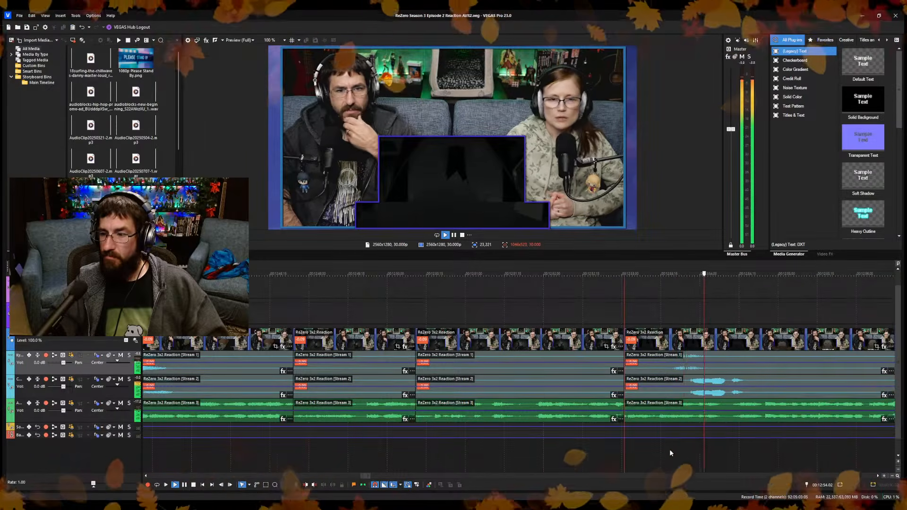
Review the reaction footage from about 12:54 and place a marker at 12:58.00.
scroll(669, 449, down, 4)
scroll(583, 436, up, 5)
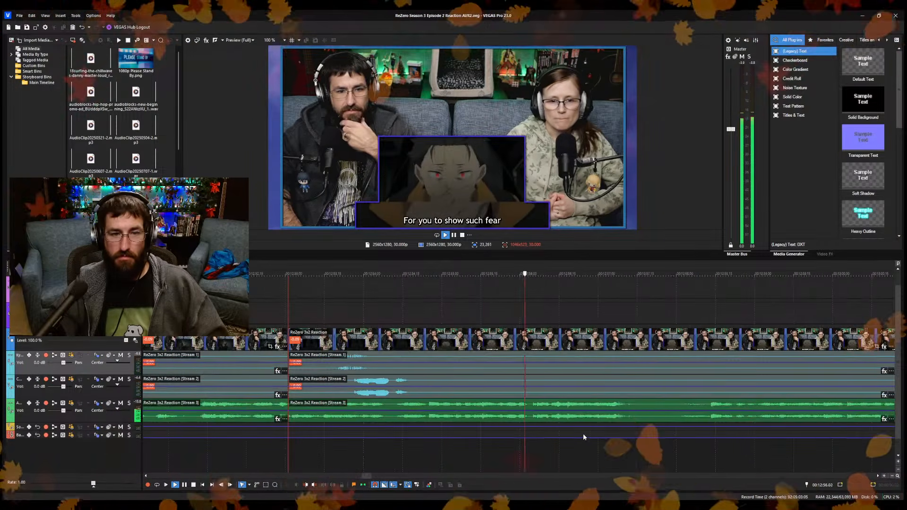
key(space)
key(space)
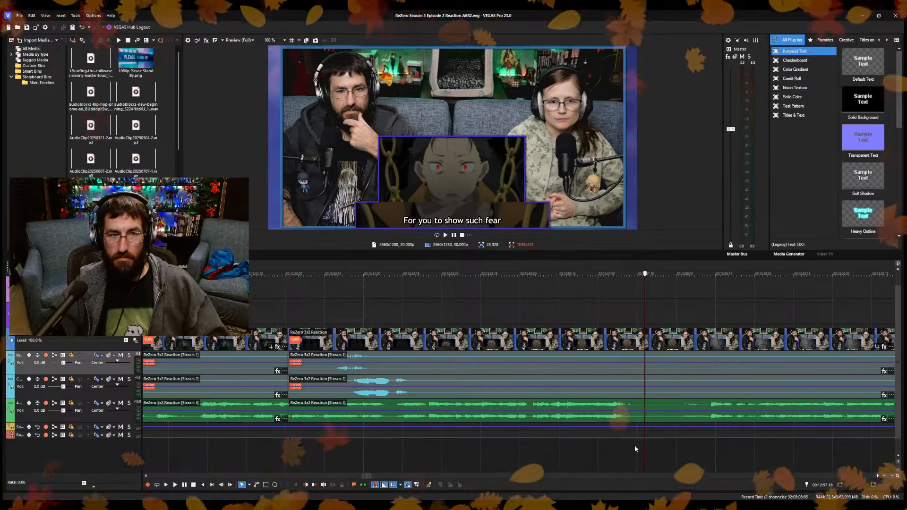
scroll(634, 444, down, 4)
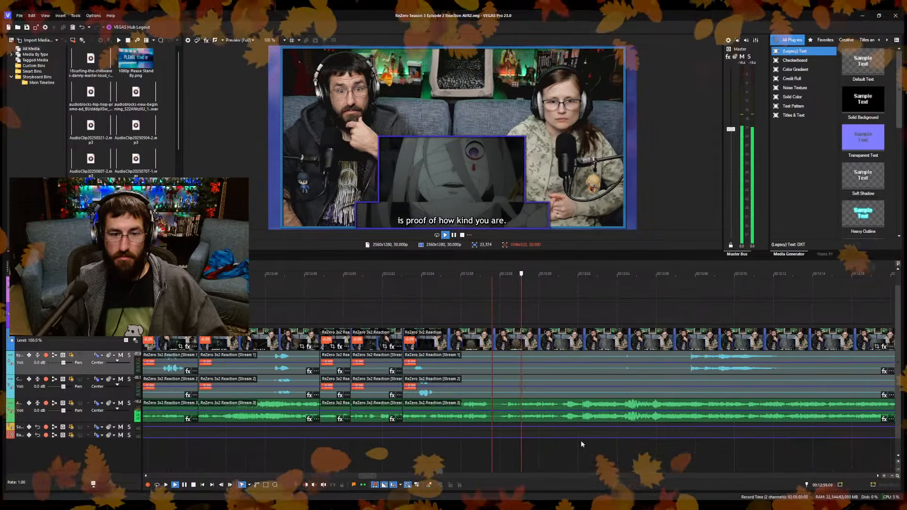
key(space)
scroll(514, 418, up, 4)
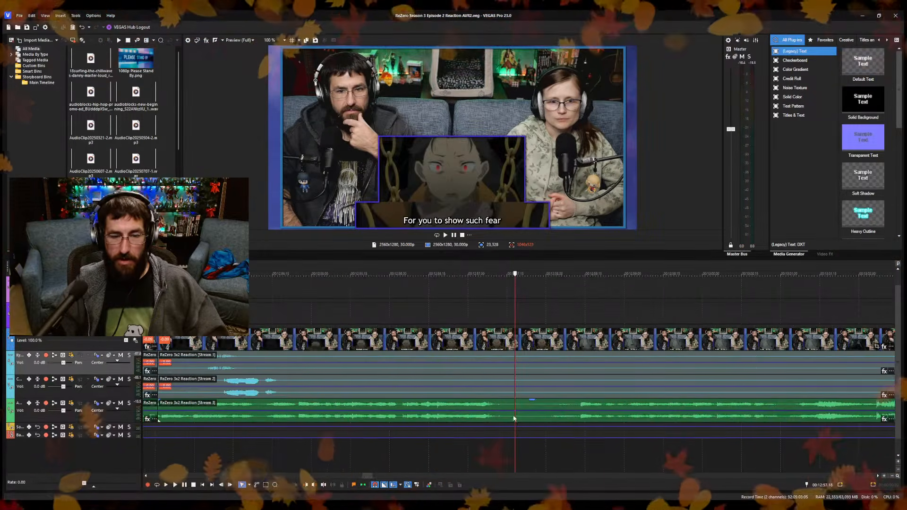
click(546, 313)
scroll(293, 276, down, 6)
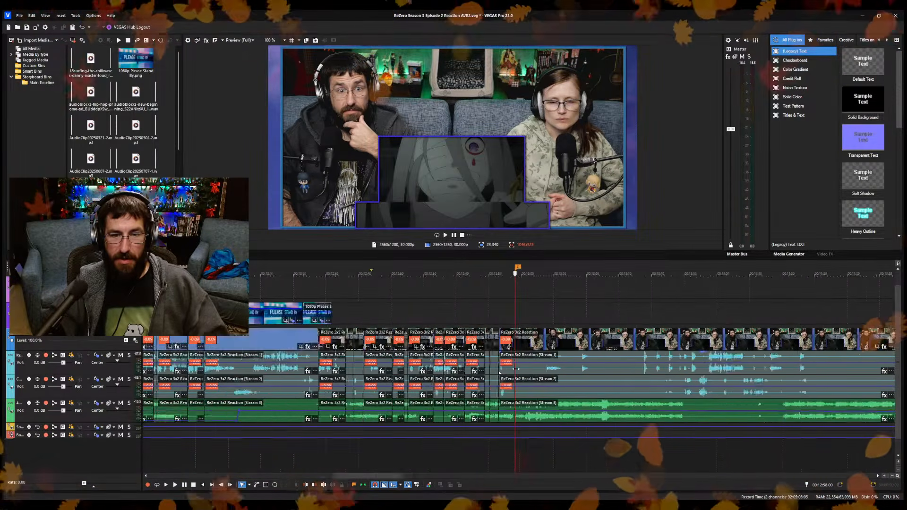
Check the OP & Lusbel marker, the edited section after it, and the marker at 12:58.00.
click(369, 268)
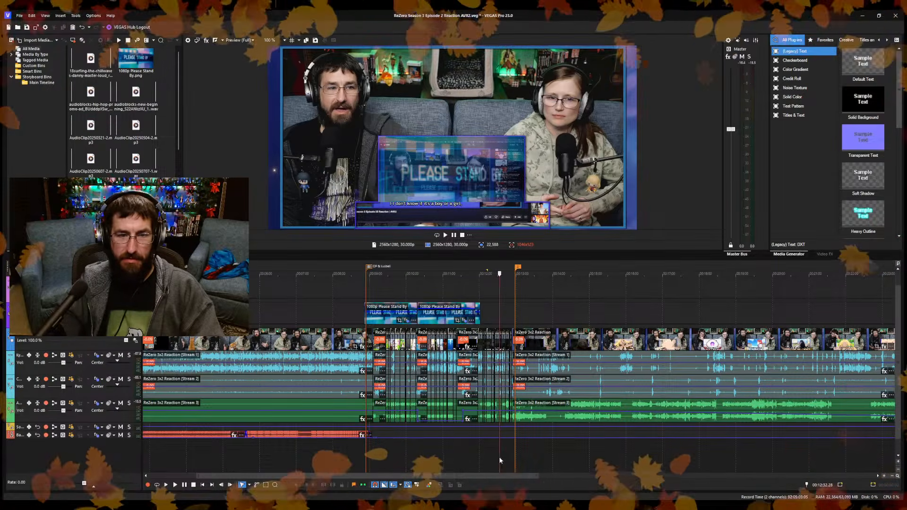
click(499, 289)
click(510, 298)
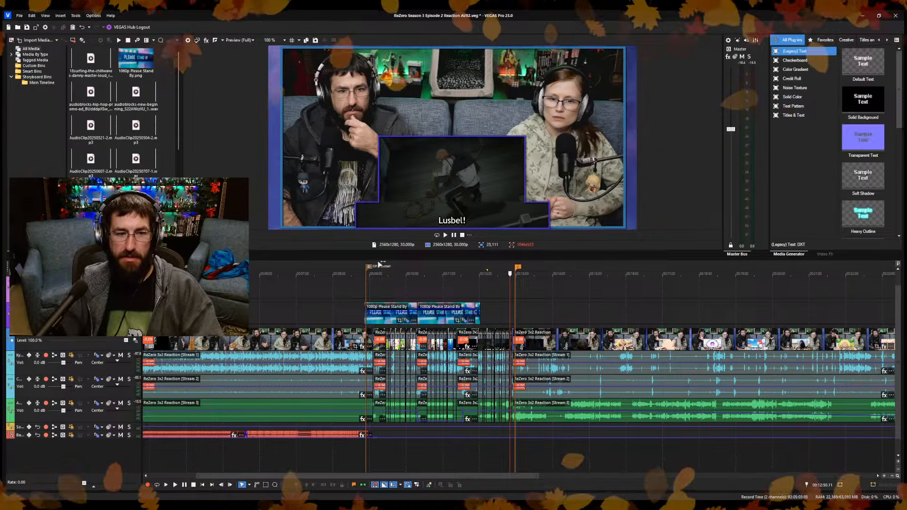
click(372, 278)
click(397, 267)
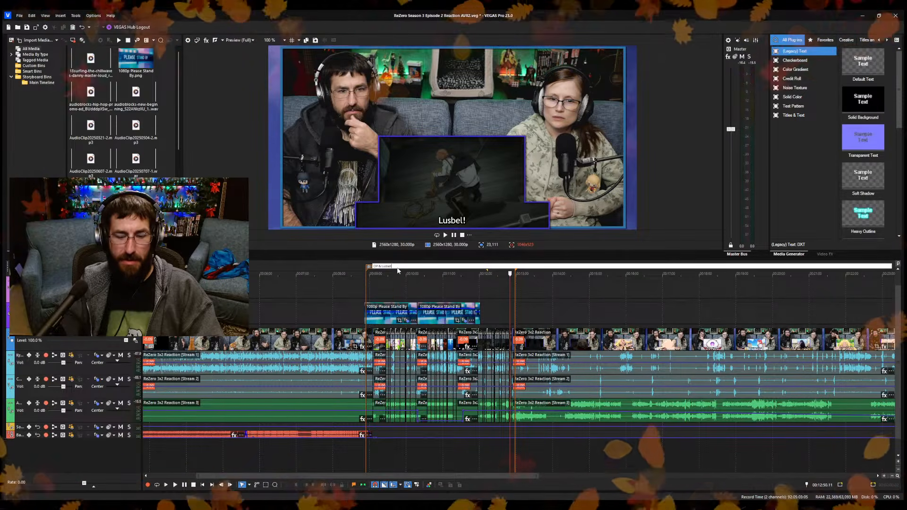
click(494, 285)
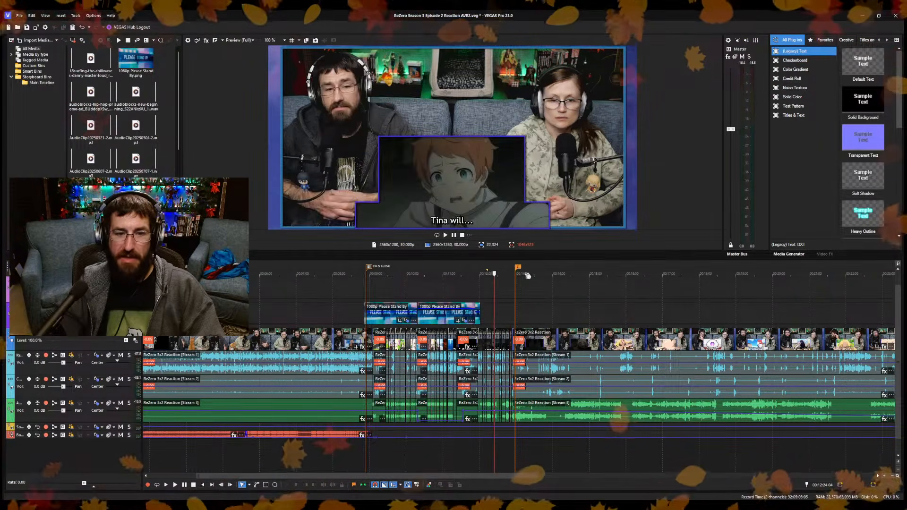
click(518, 269)
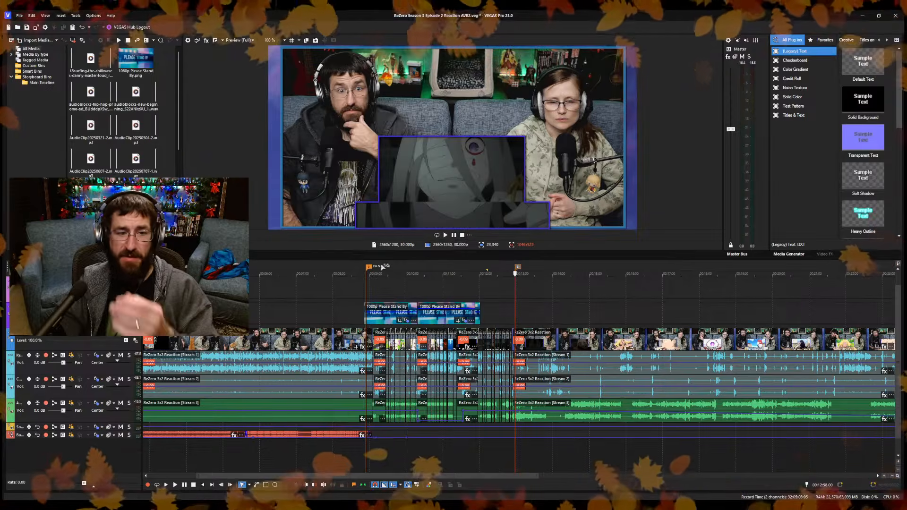
Move the OP & Lusbel marker to 8:54.00, near the start of the first Please Stand By overlay.
click(367, 268)
scroll(428, 286, up, 8)
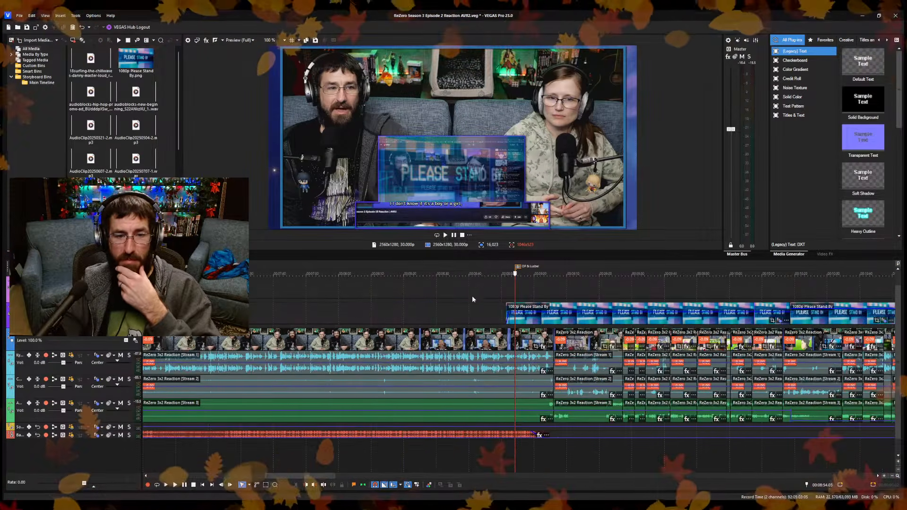
scroll(520, 301, up, 3)
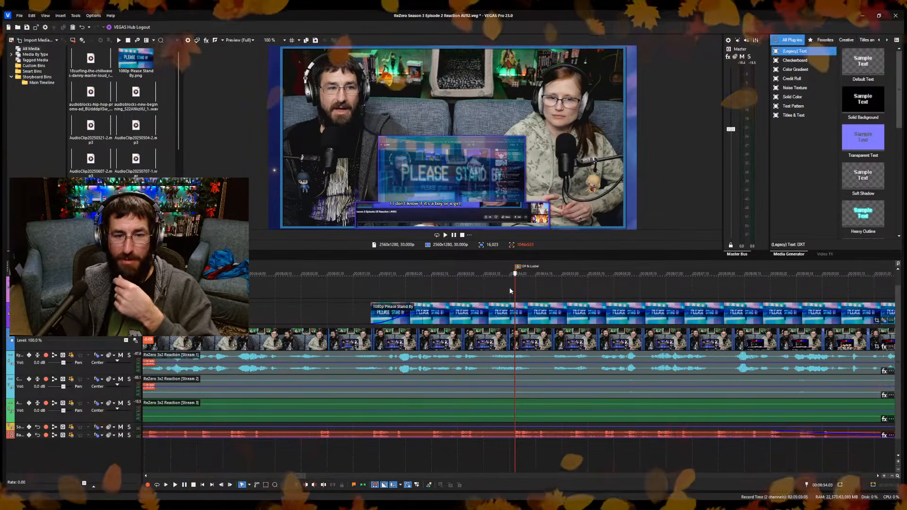
click(509, 288)
drag(520, 269, 513, 269)
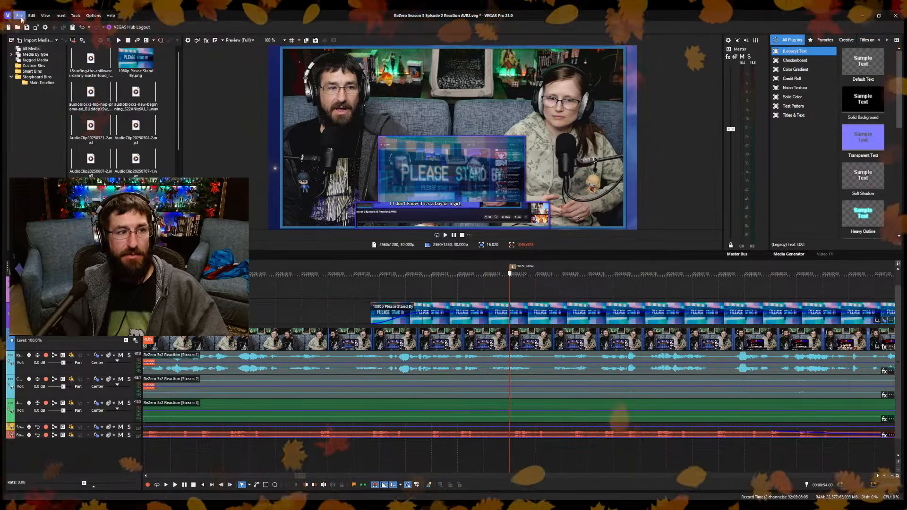
Examine the remaining timeline and the episode audio's volume envelope up to the ED & 3x2 Thoughts marker.
click(393, 285)
scroll(414, 407, down, 3)
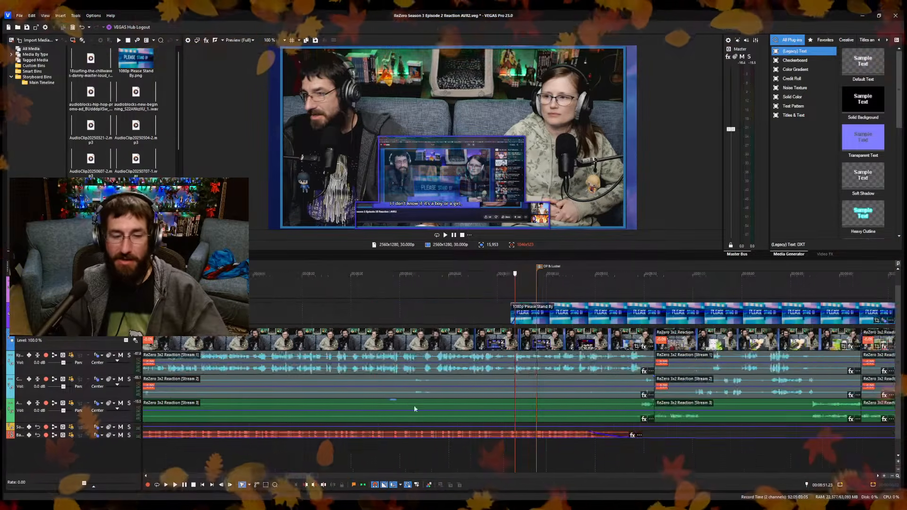
scroll(414, 408, down, 5)
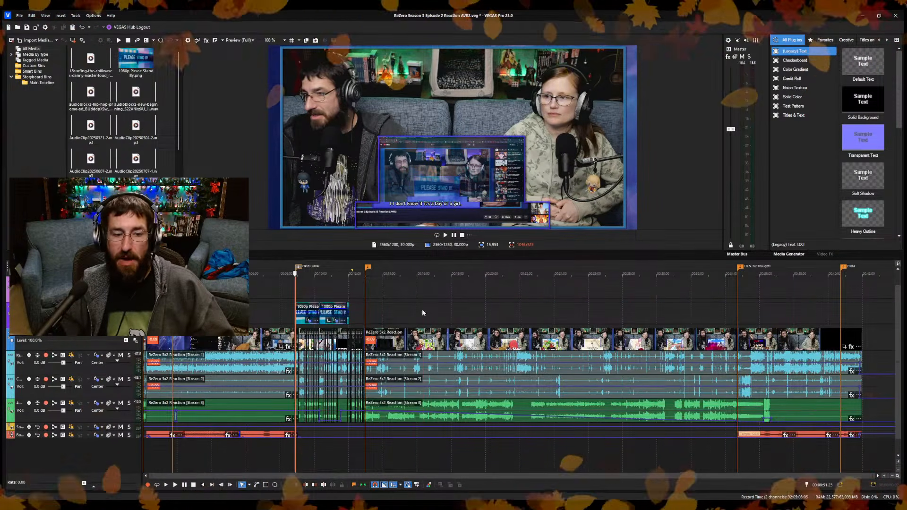
click(421, 311)
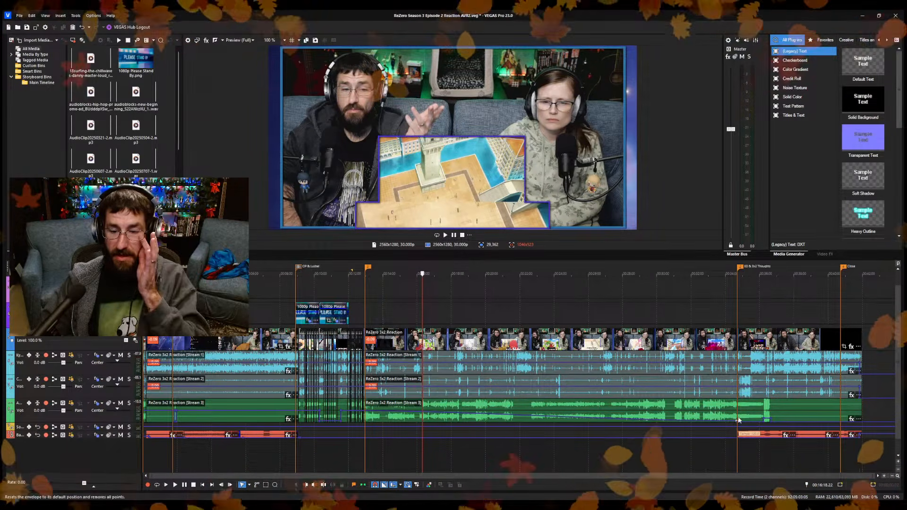
scroll(669, 437, up, 6)
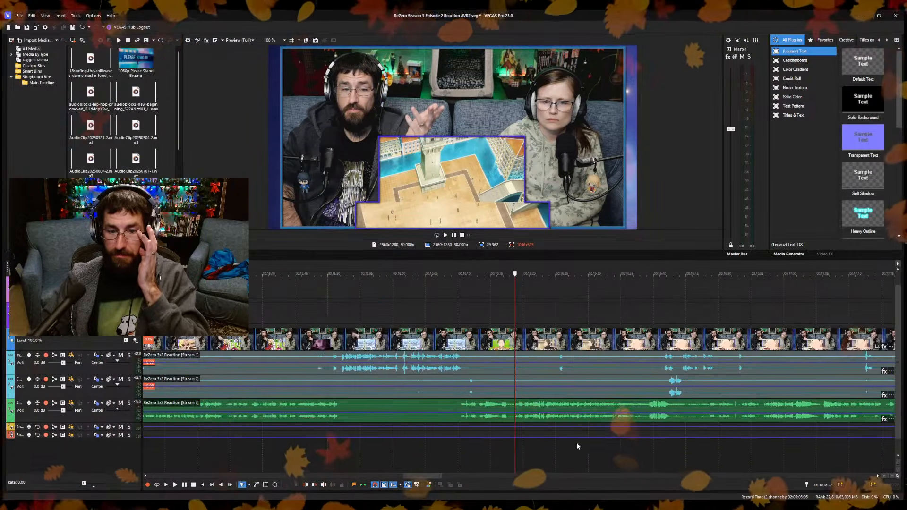
scroll(727, 423, down, 6)
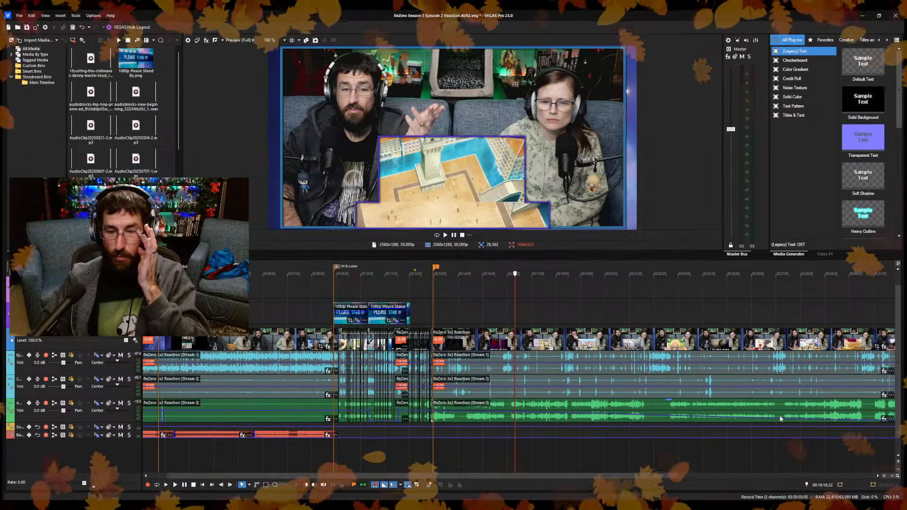
click(762, 409)
scroll(751, 421, up, 3)
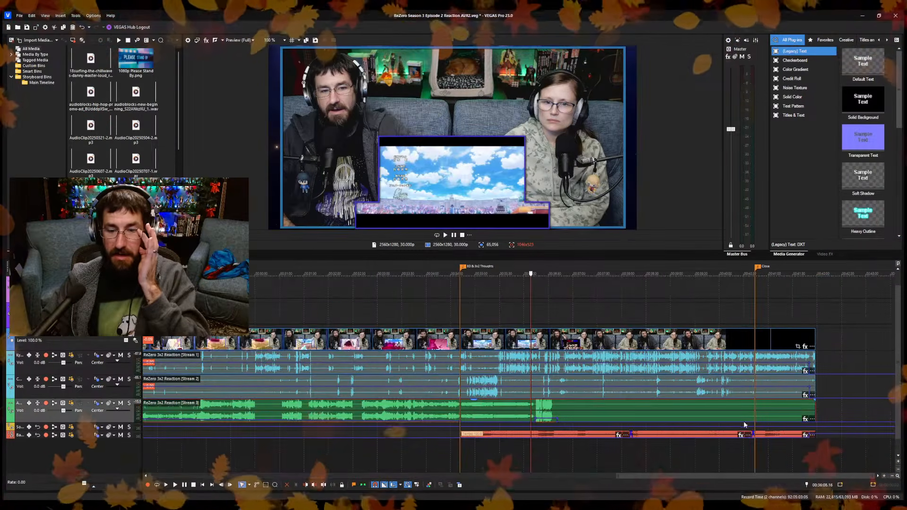
click(462, 421)
scroll(482, 421, up, 8)
scroll(523, 421, up, 5)
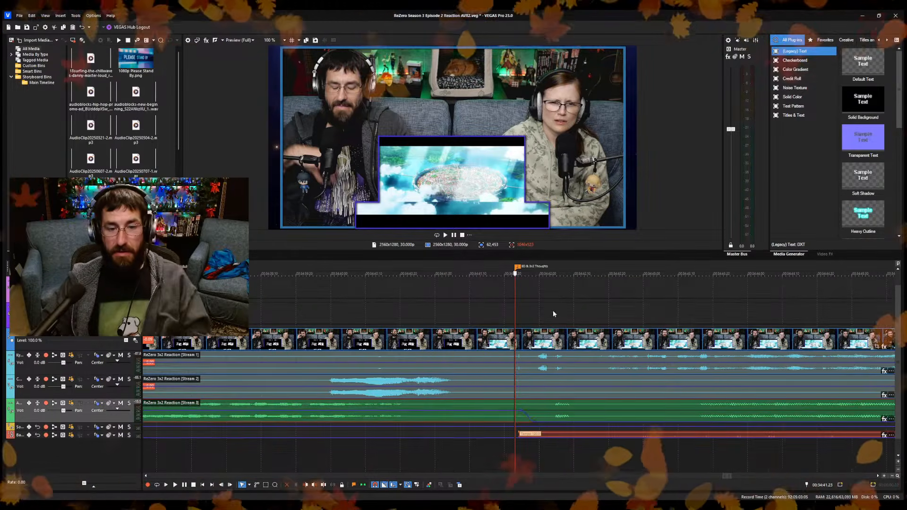
Review the footage leading into the ED & 3x2 Thoughts marker.
key(ctrl+z)
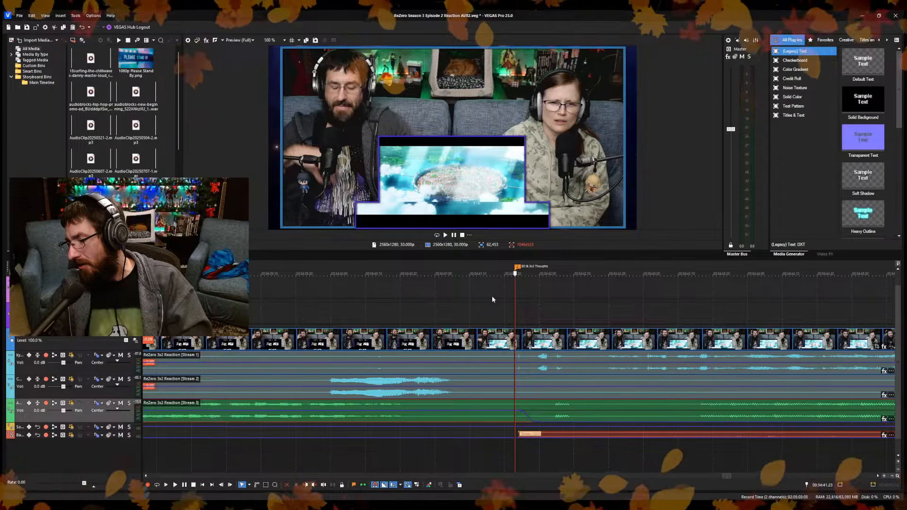
click(433, 297)
key(space)
scroll(480, 334, down, 10)
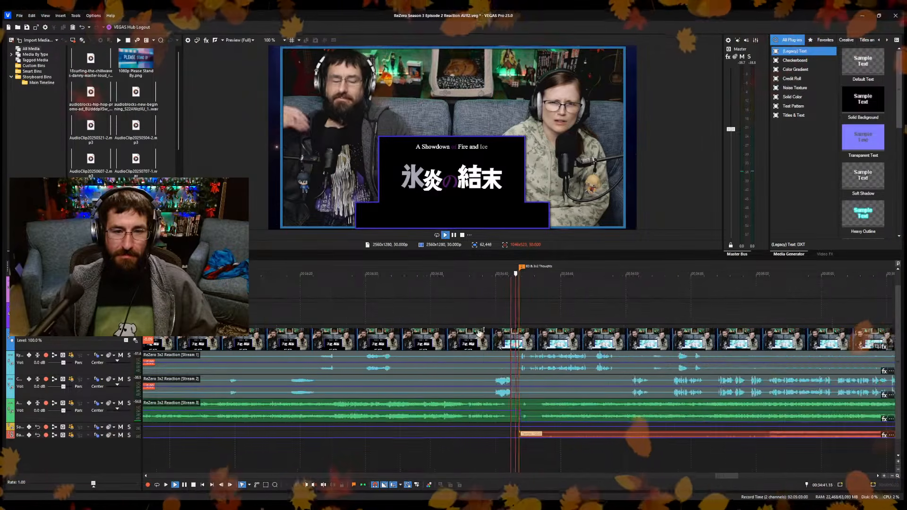
scroll(511, 342, down, 10)
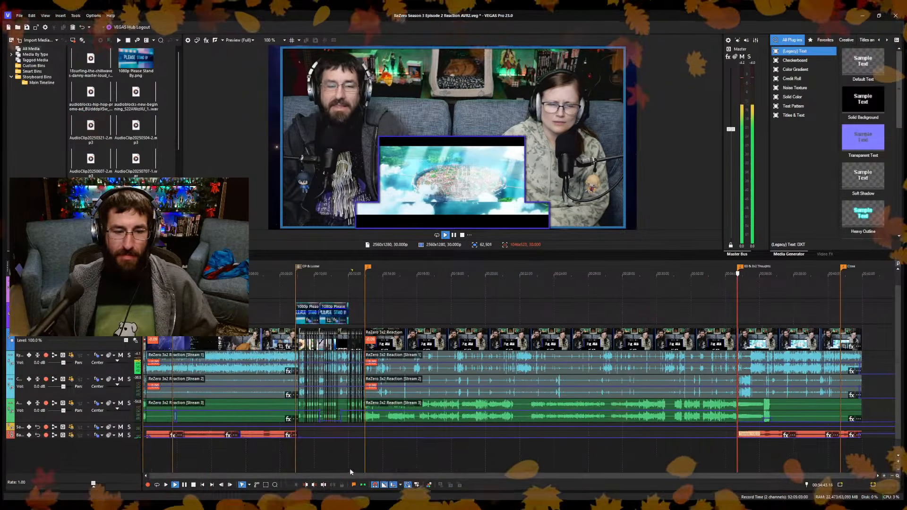
Move the unnamed marker after the heavily cut section to 12:53.00, at the start of the long uncut clip.
click(373, 455)
scroll(543, 441, up, 10)
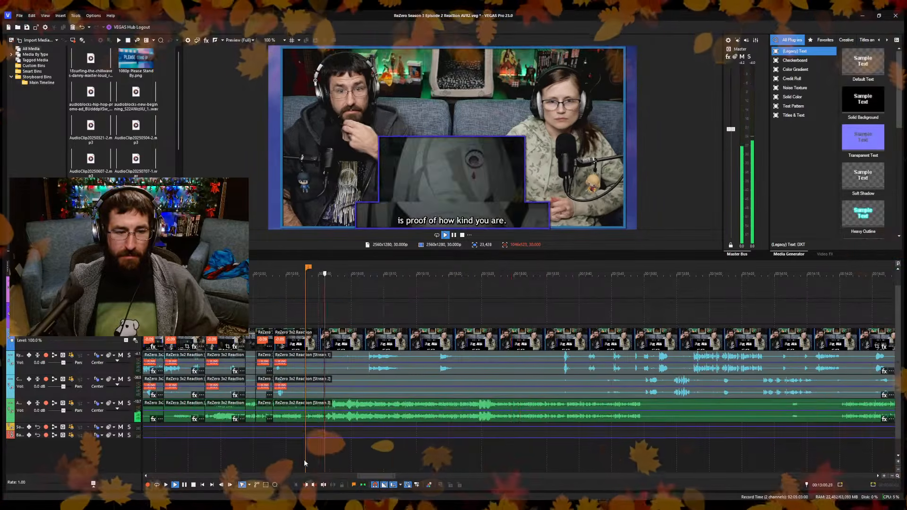
click(251, 460)
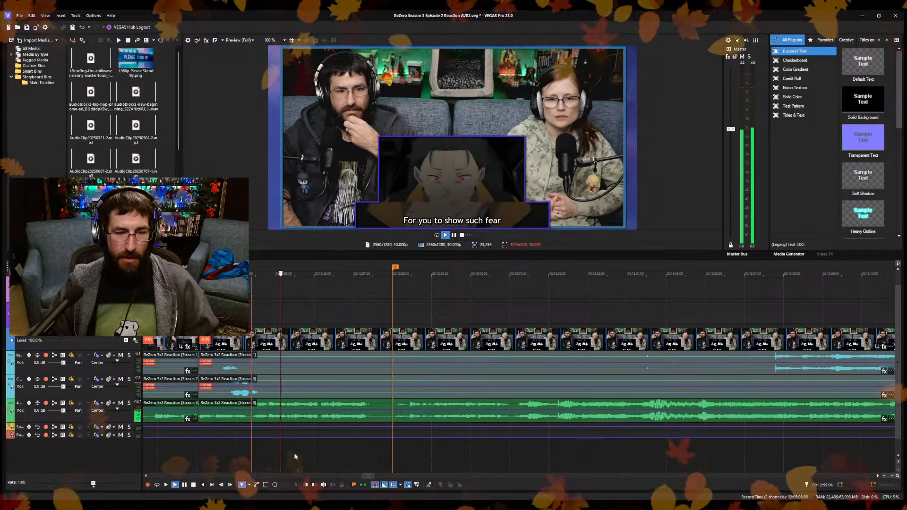
click(174, 470)
scroll(316, 442, up, 3)
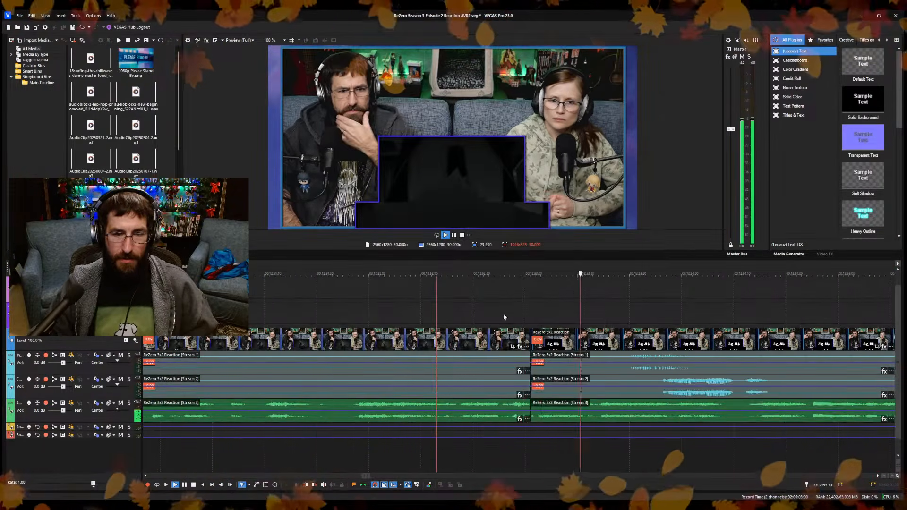
click(526, 287)
key(space)
scroll(463, 315, down, 5)
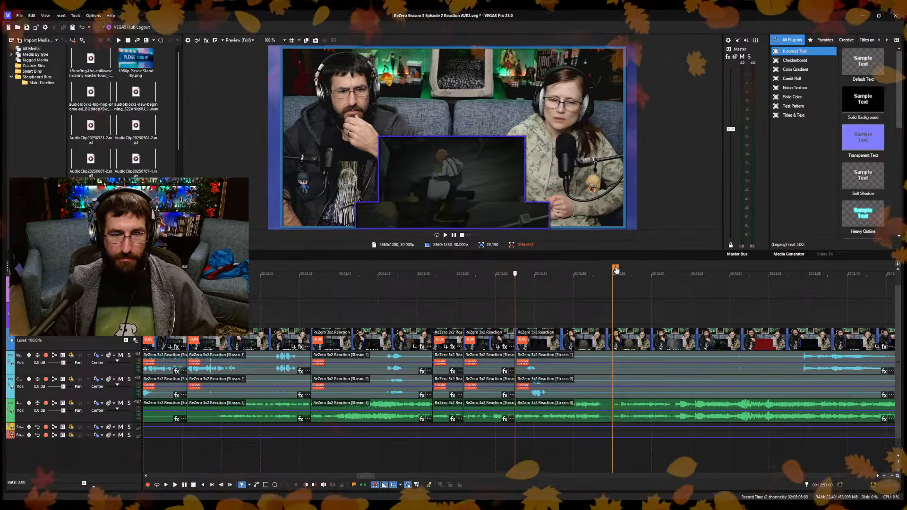
drag(614, 279, 516, 279)
scroll(511, 316, down, 10)
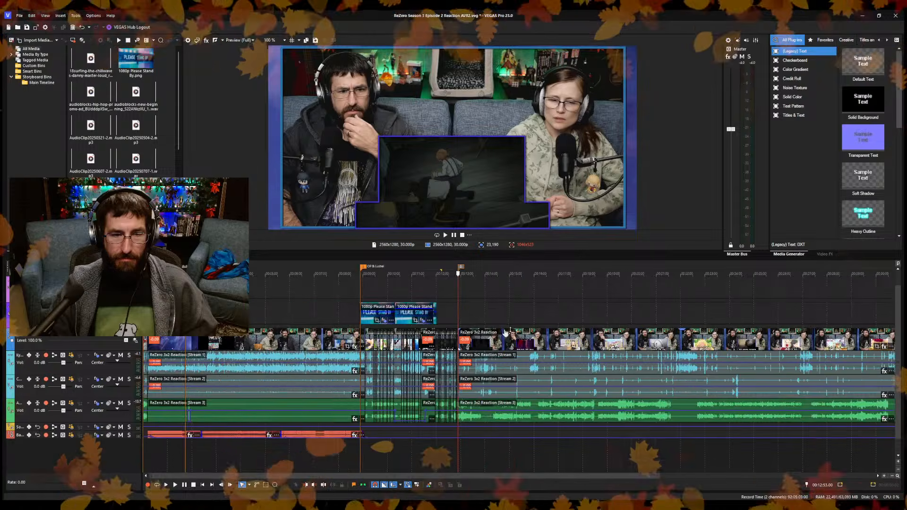
Check the timeline at the OP & Lusbel marker and the unnamed marker at 12:53.00, including the clips between them.
click(363, 267)
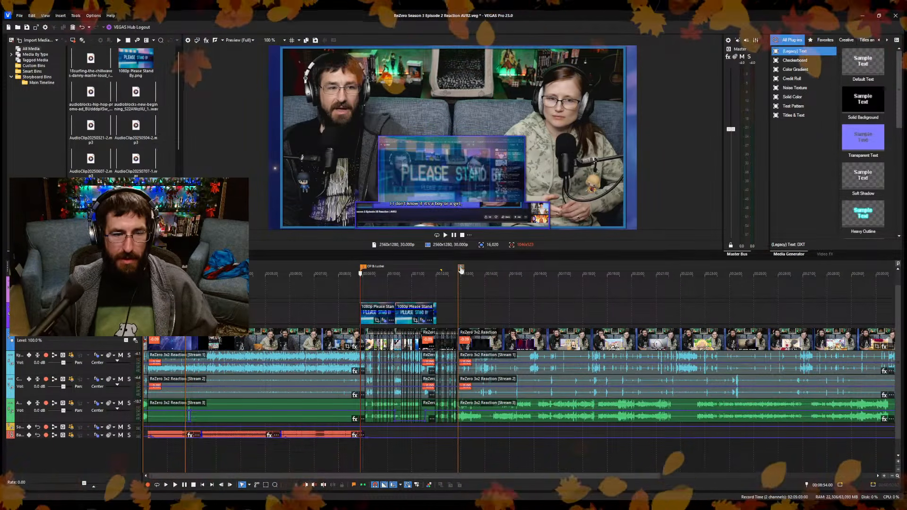
click(460, 268)
scroll(469, 275, up, 3)
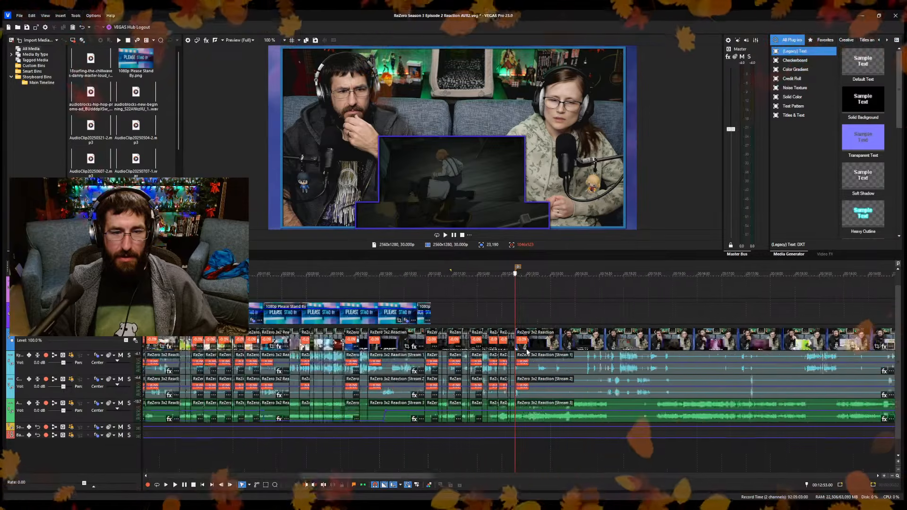
click(323, 267)
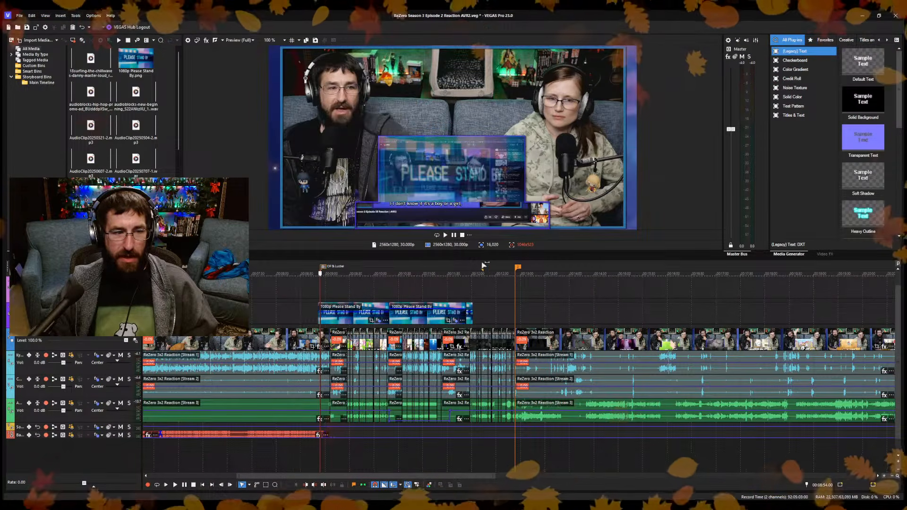
click(520, 268)
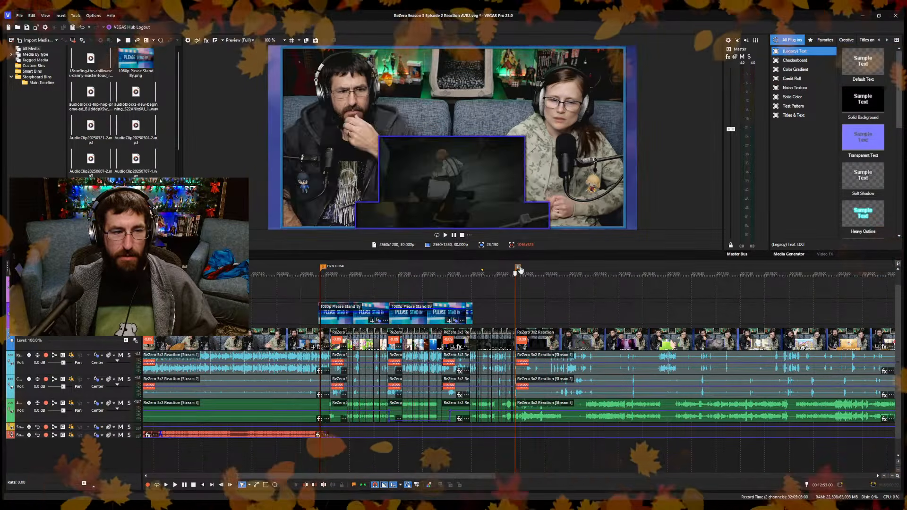
scroll(542, 320, up, 5)
scroll(608, 345, up, 5)
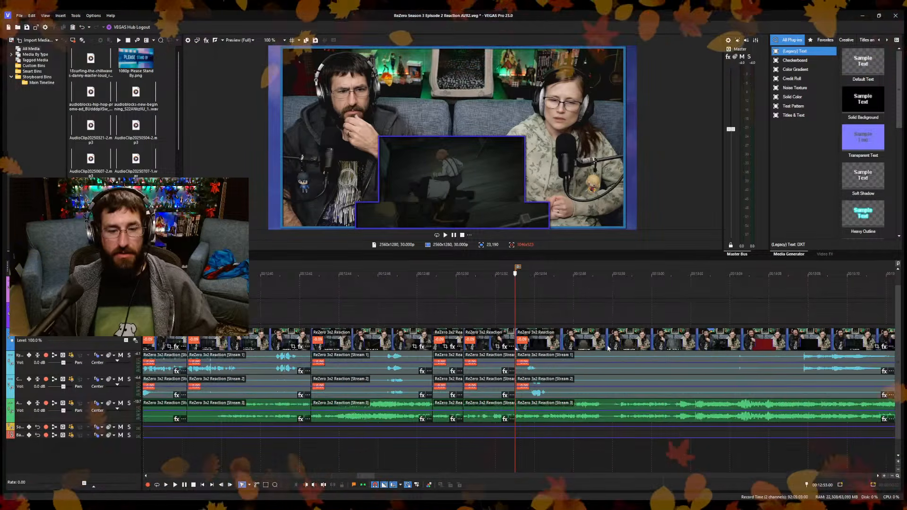
scroll(579, 358, up, 2)
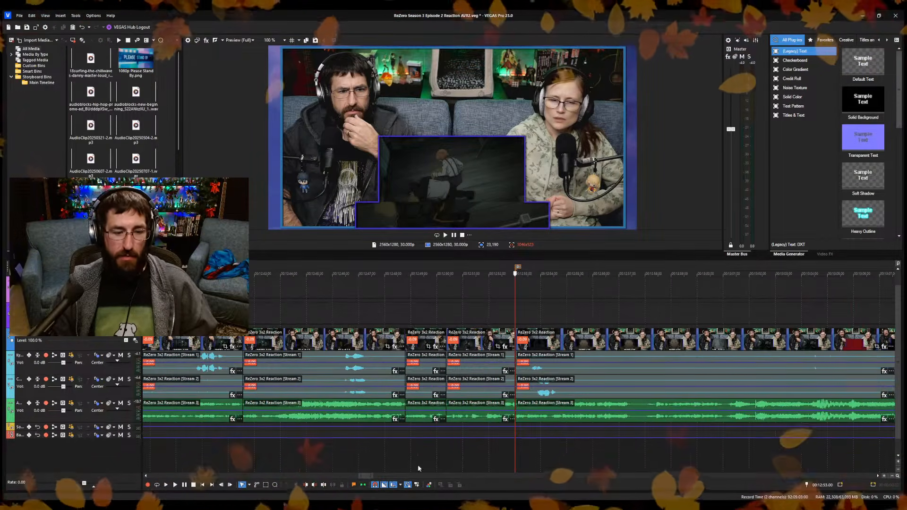
Name the marker at 12:53.00 "Wrath's Archbishop Arrives".
double_click(518, 268)
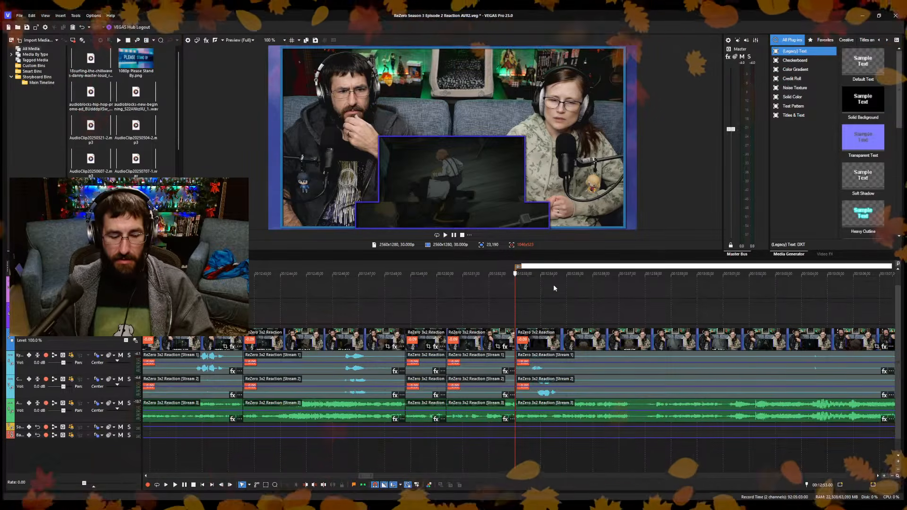
text(Wrath's Arc)
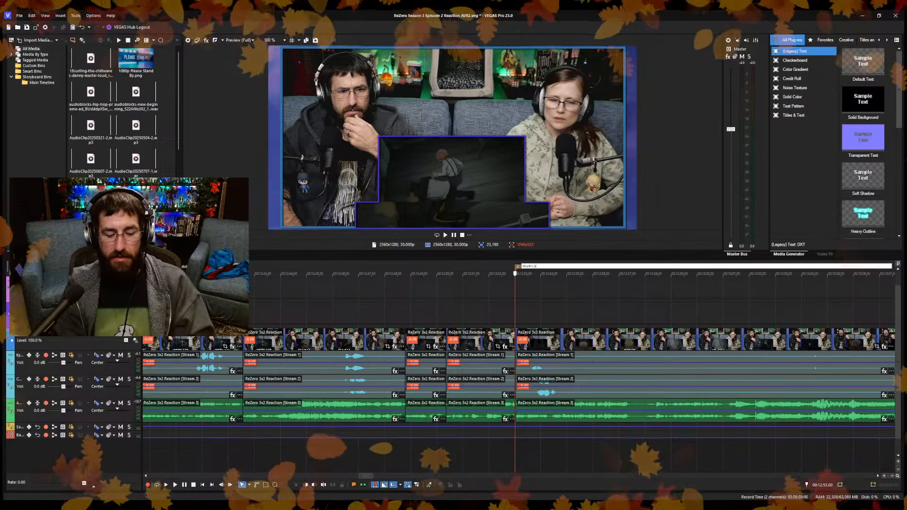
text(h)
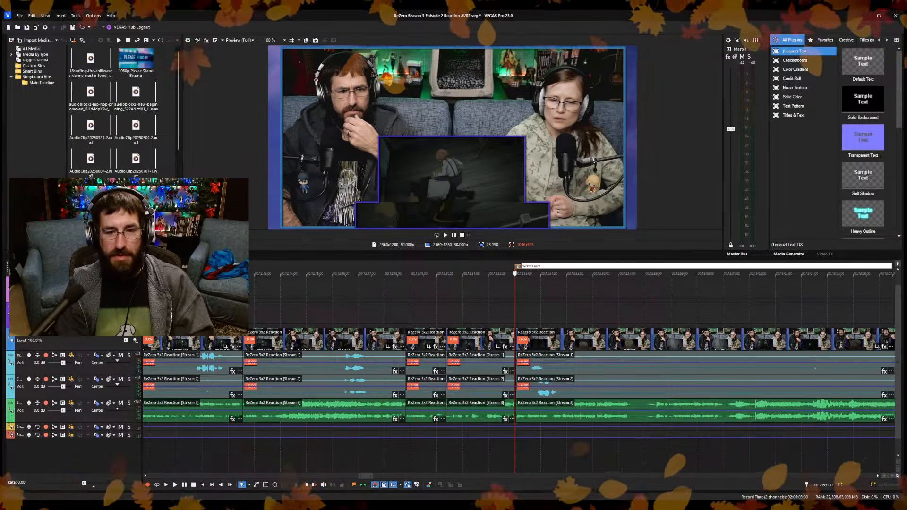
text(bish)
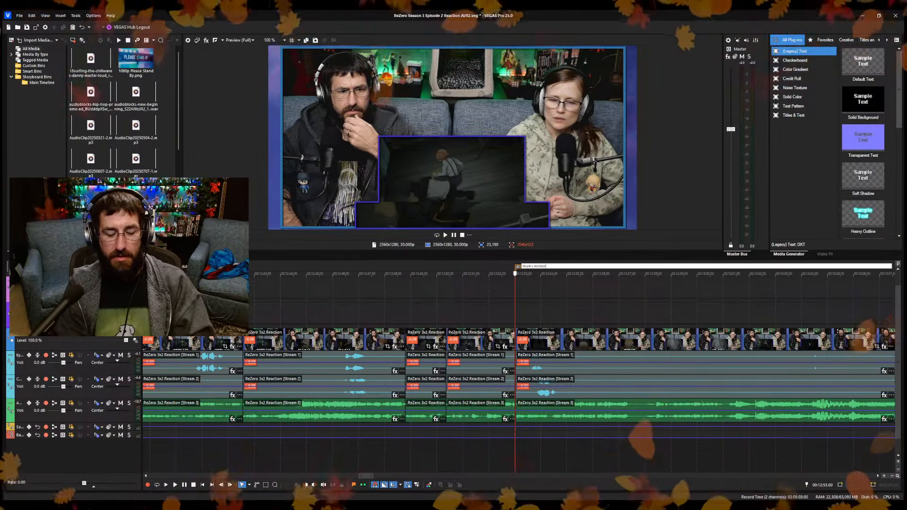
text(op)
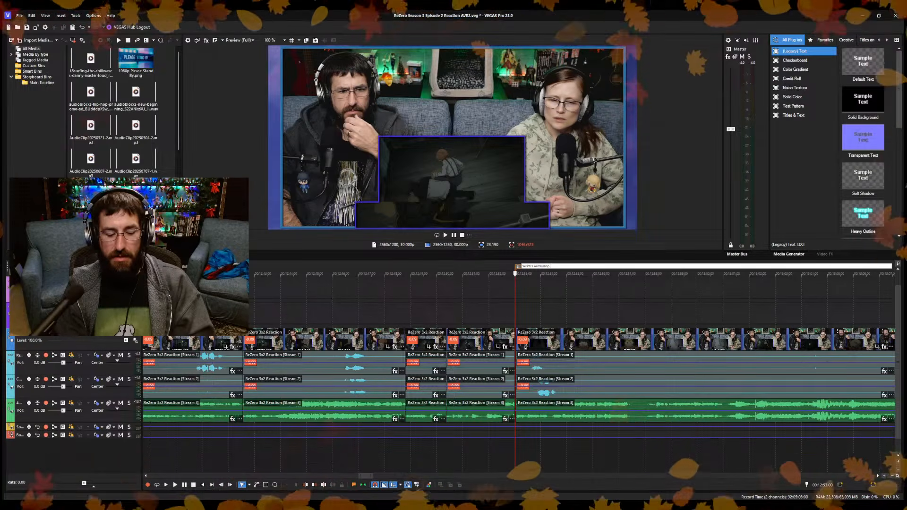
text( Arrives)
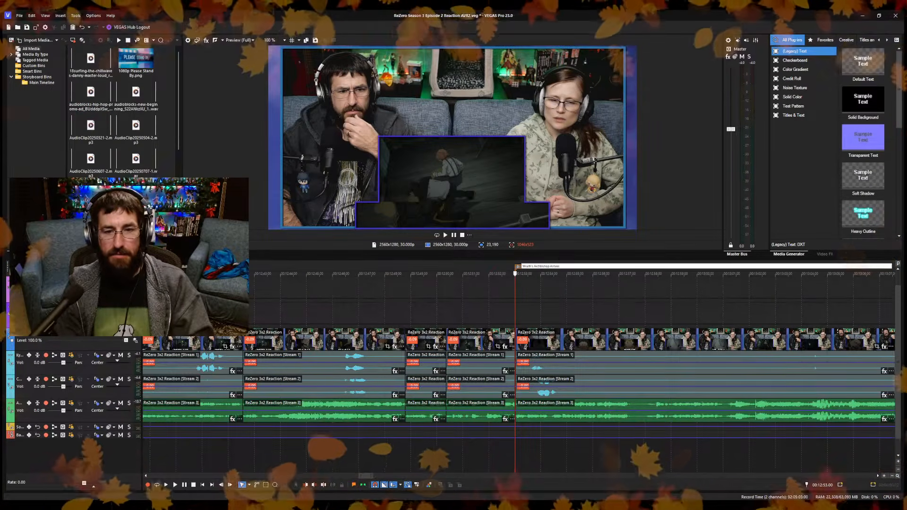
key(Return)
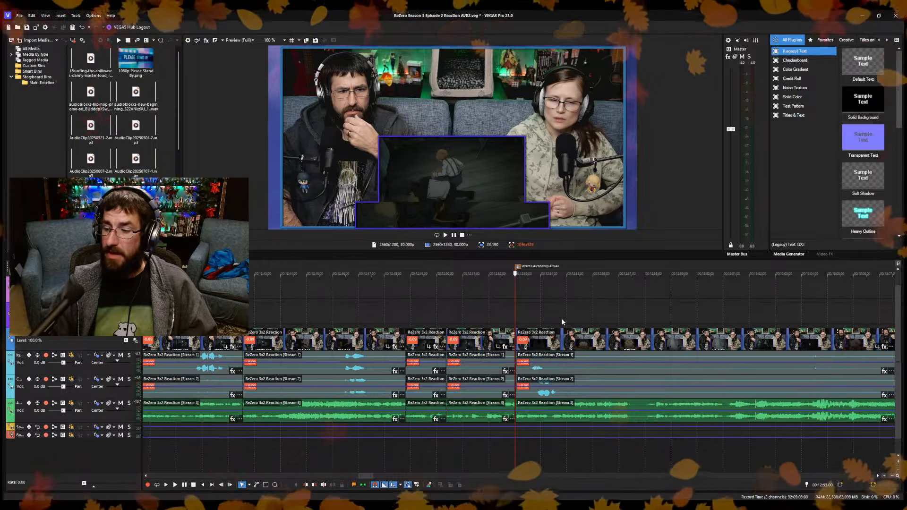
Extend the end of the last Please Stand By overlay to 12:53.07, just past the Wrath's Archbishop Arrives marker.
click(519, 306)
scroll(547, 313, down, 10)
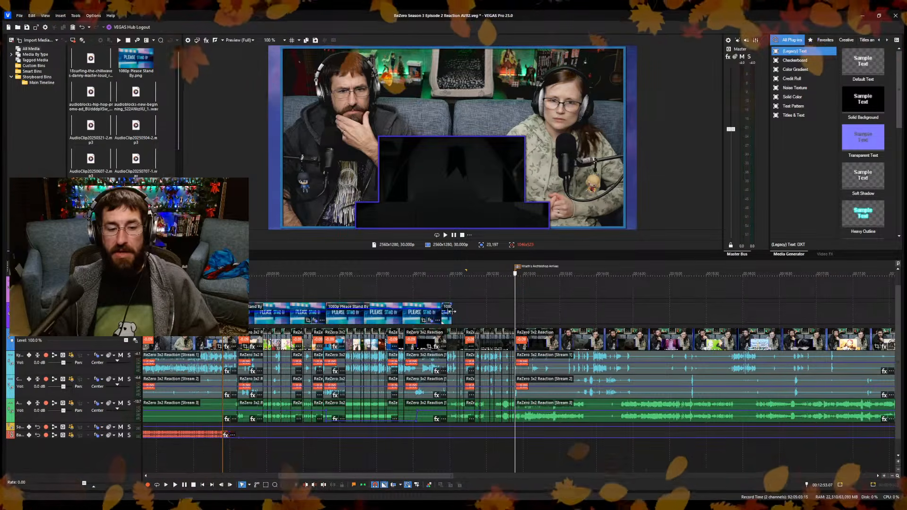
drag(451, 314, 513, 320)
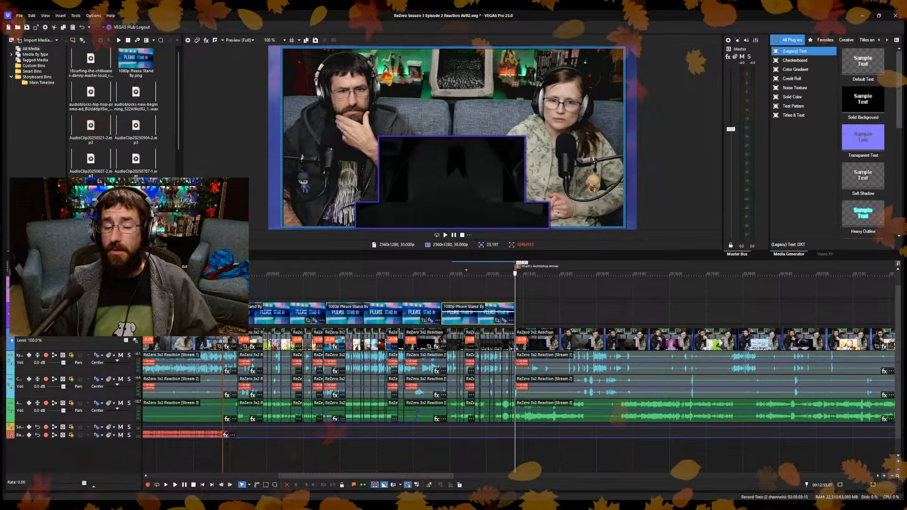
scroll(525, 308, up, 5)
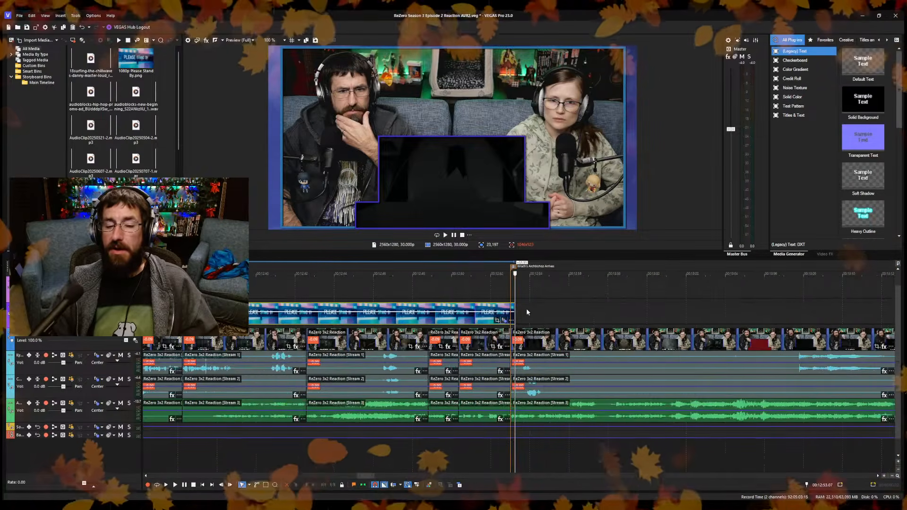
scroll(527, 309, up, 3)
click(543, 286)
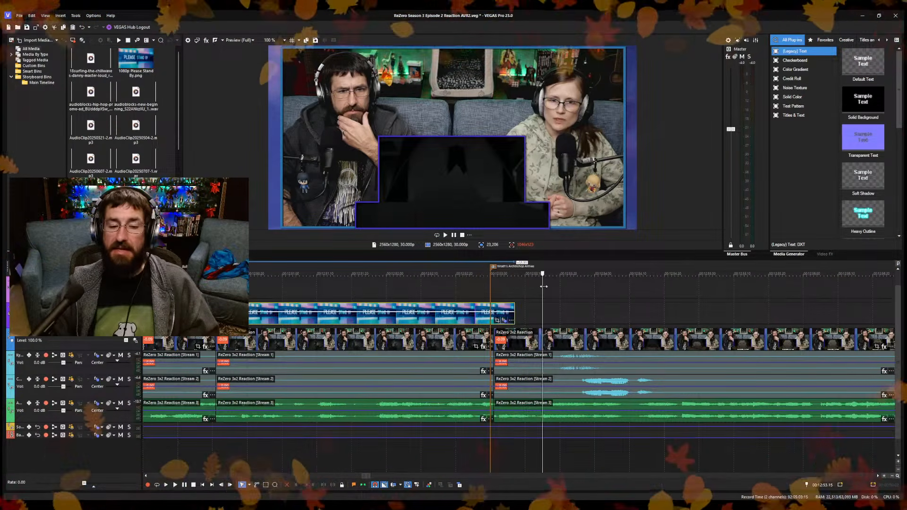
click(517, 299)
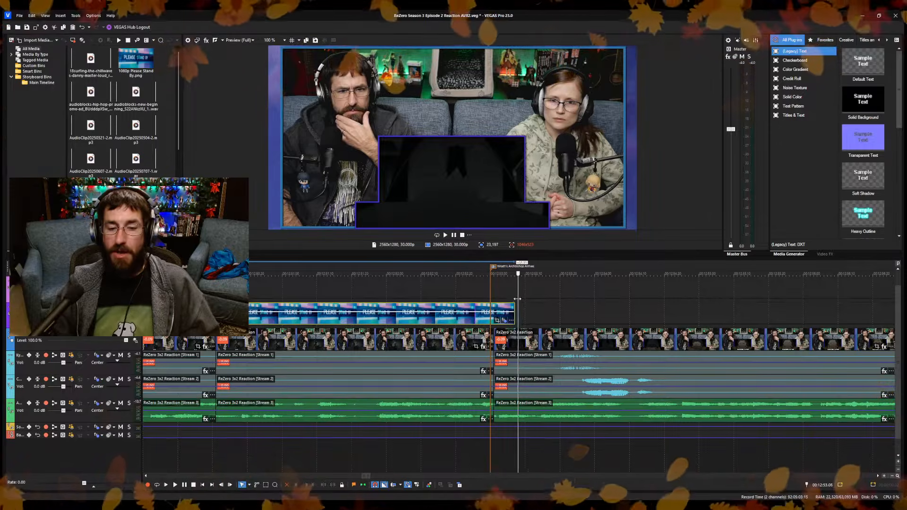
key(Left)
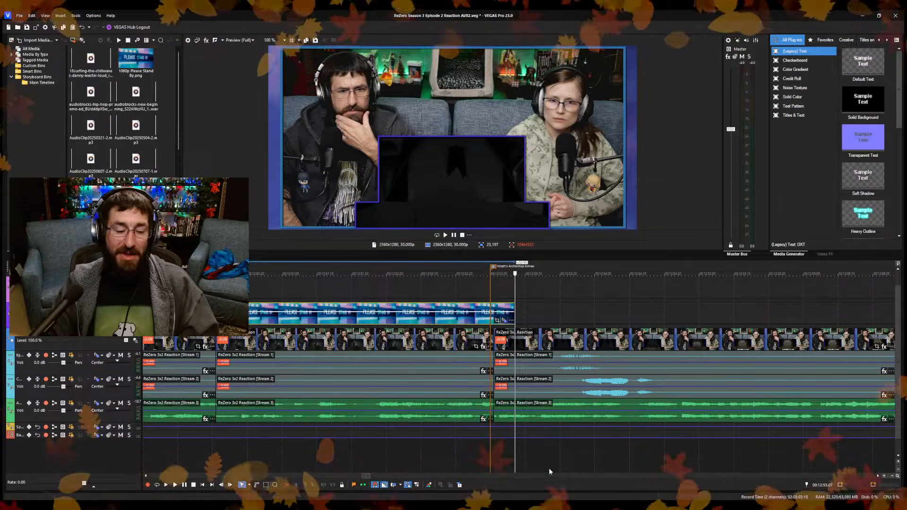
Play the reaction footage after the Wrath's Archbishop Arrives marker and split the clip and its audio at 12:57.14.
click(560, 467)
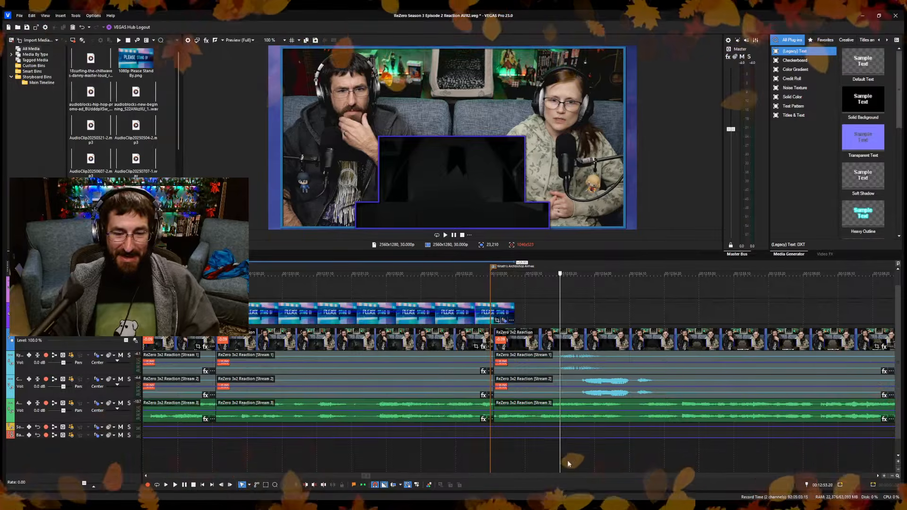
click(568, 462)
click(550, 460)
key(space)
scroll(558, 448, down, 2)
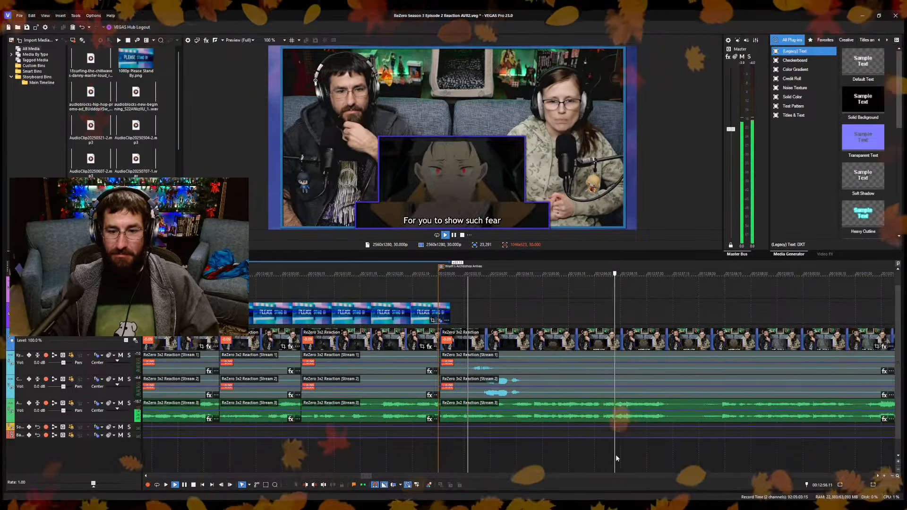
key(space)
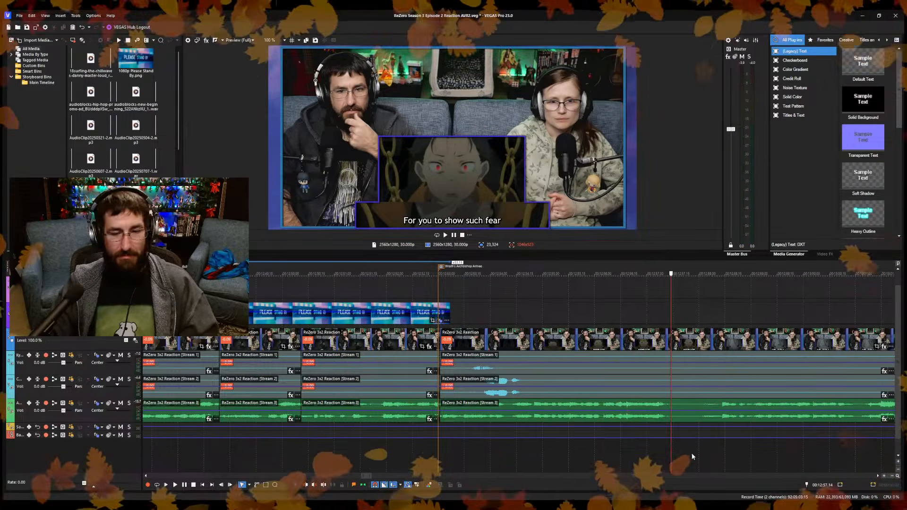
key(s)
click(705, 448)
key(space)
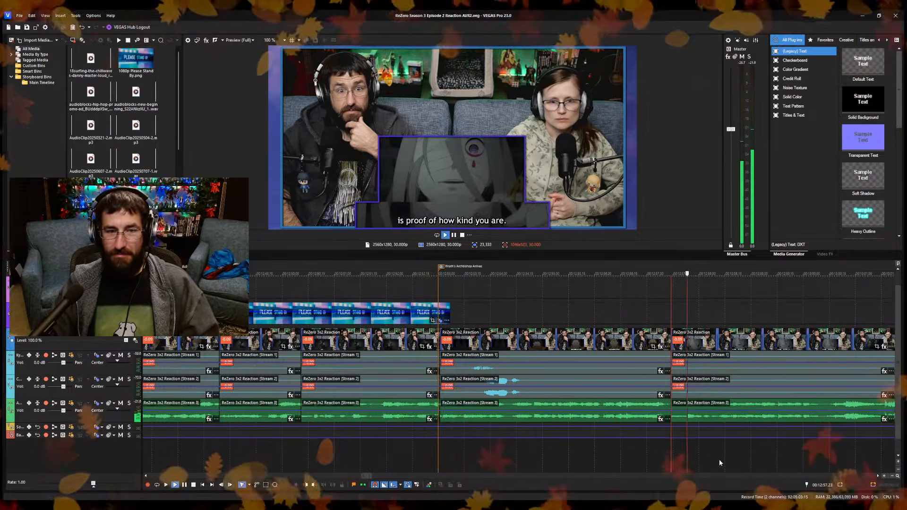
Split the reaction clip and its audio again at about 13:00.10 and save the project.
scroll(629, 449, down, 2)
scroll(557, 449, up, 2)
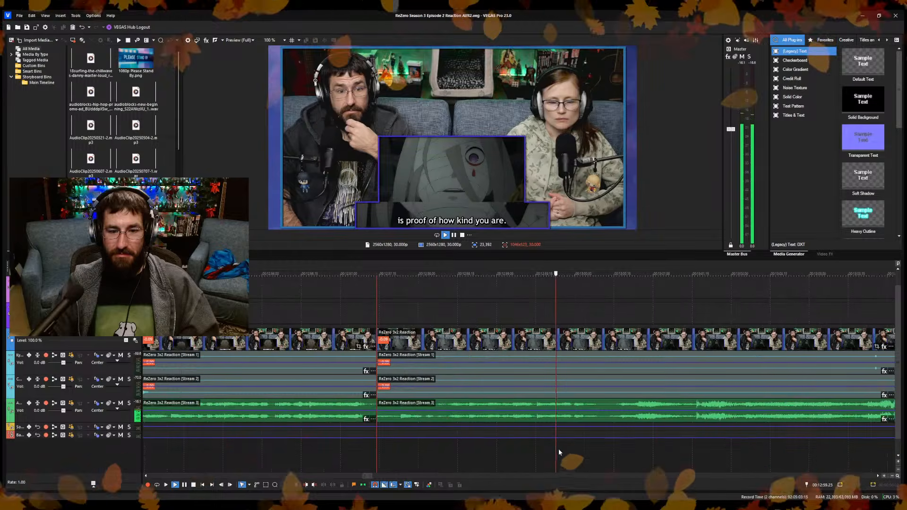
key(space)
key(s)
key(space)
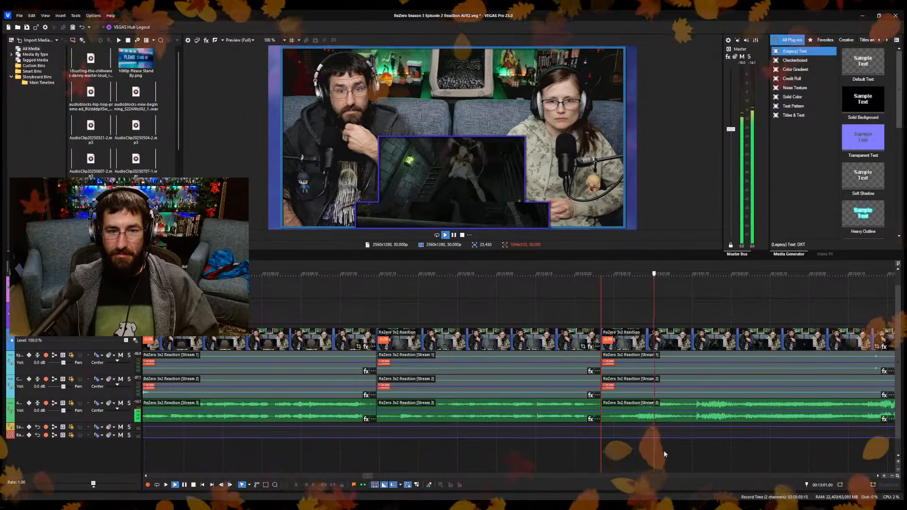
key(ctrl+s)
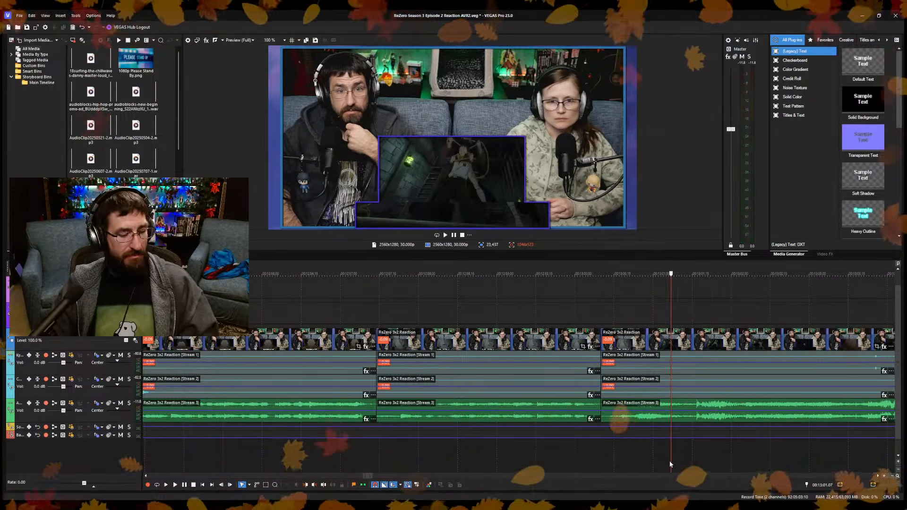
Cut the reaction footage and audio from the split at about 13:00.10 to 13:01.07, close the gap and save the project.
key(space)
scroll(652, 455, down, 1)
scroll(650, 454, up, 1)
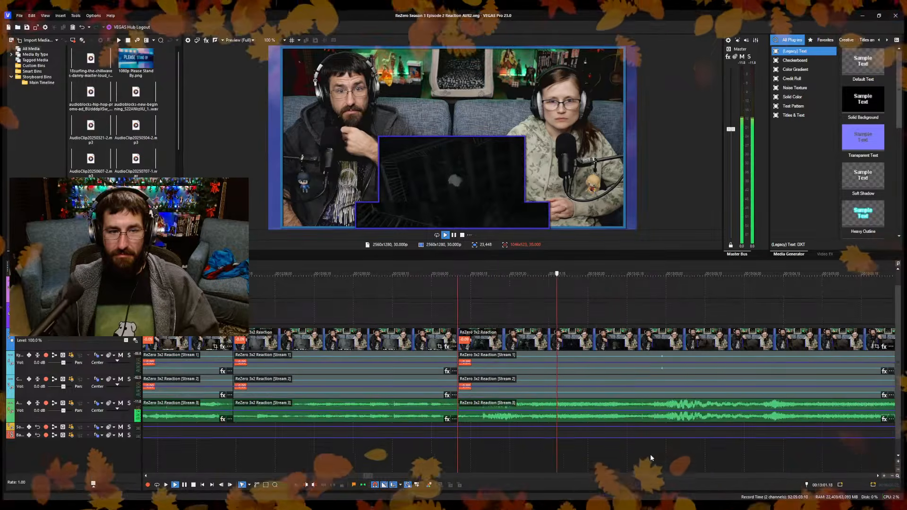
Split the reaction clip and its audio at about 13:11.05, cut out the short stretch up to 13:11.09 and save the project.
key(Return)
key(space)
scroll(648, 454, down, 2)
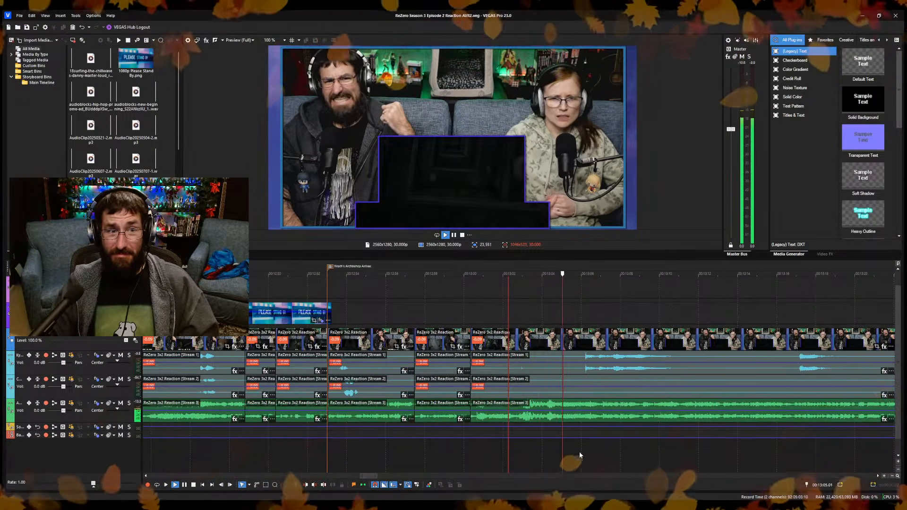
scroll(585, 452, up, 2)
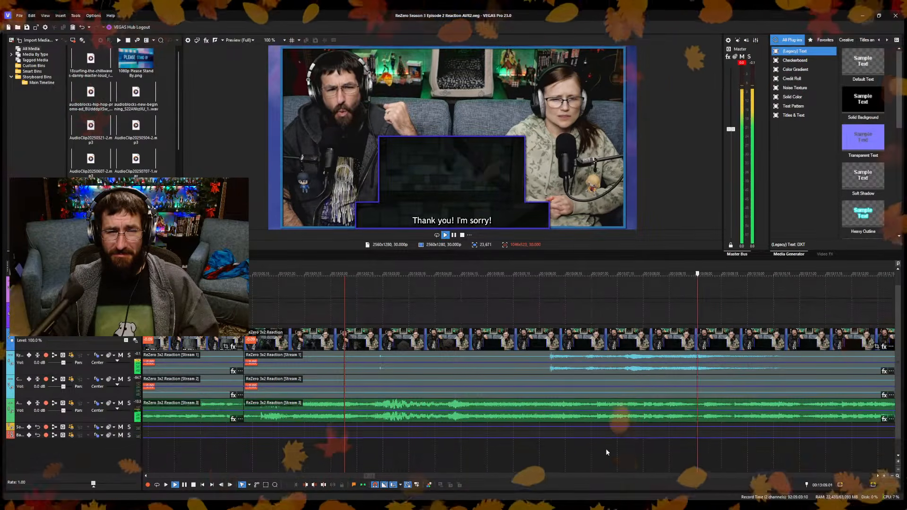
scroll(590, 443, up, 2)
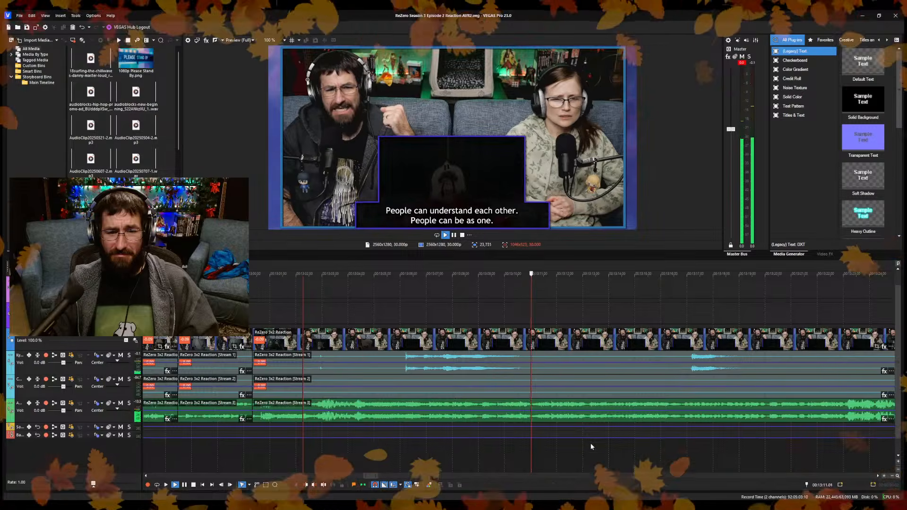
key(space)
scroll(565, 439, up, 1)
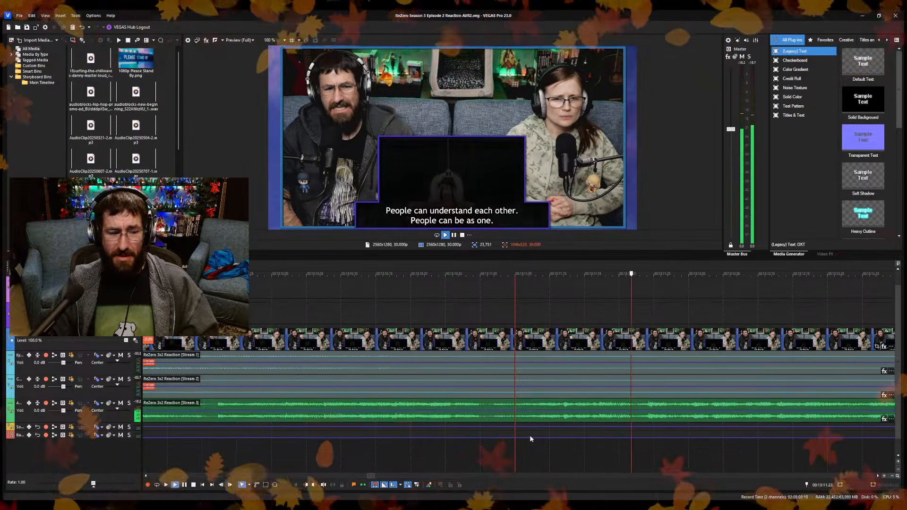
key(s)
key(space)
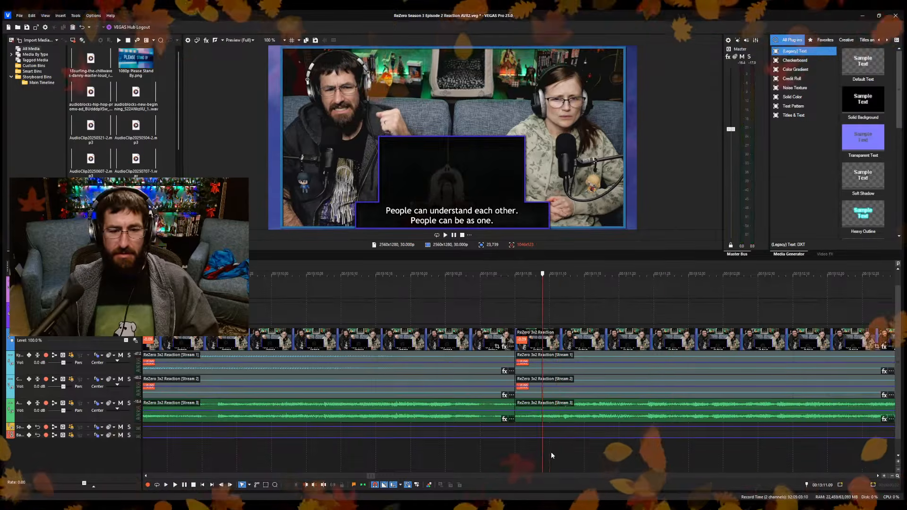
key(space)
key(space)
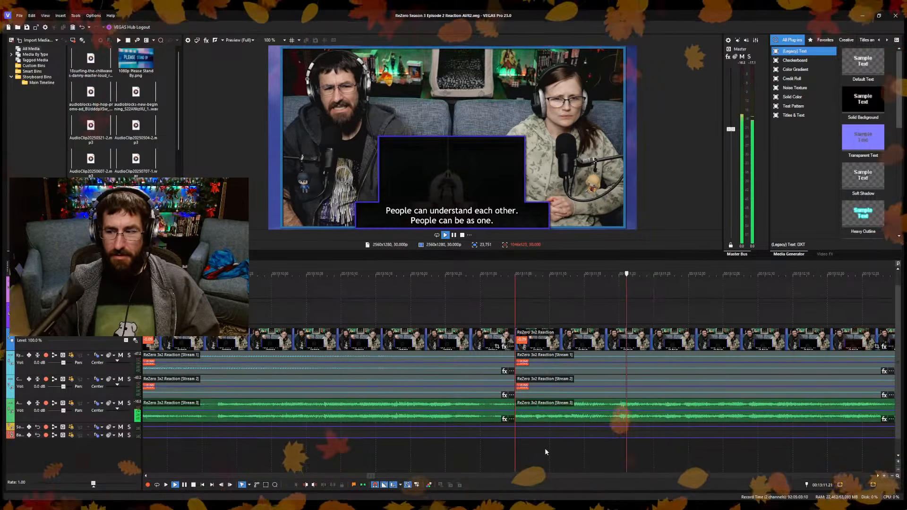
Split the reaction clip and its audio at 13:12.28 and save the project.
key(s)
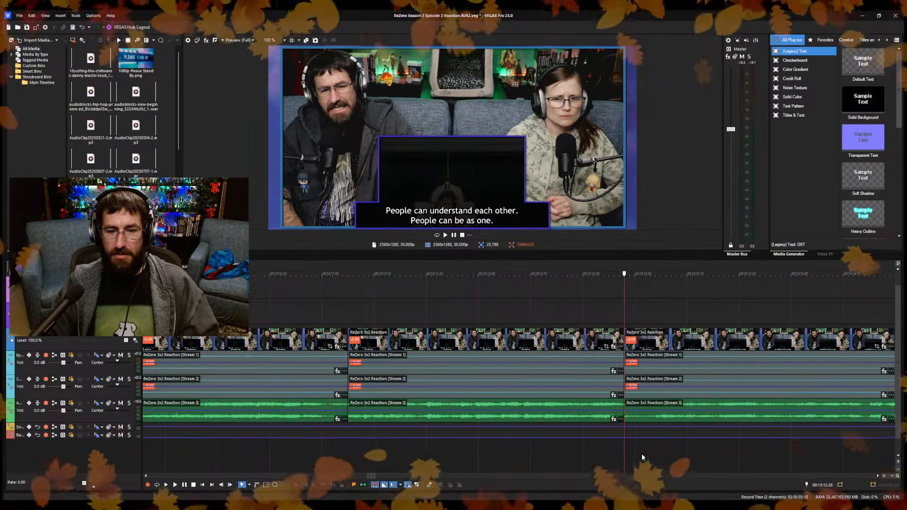
scroll(640, 452, up, 2)
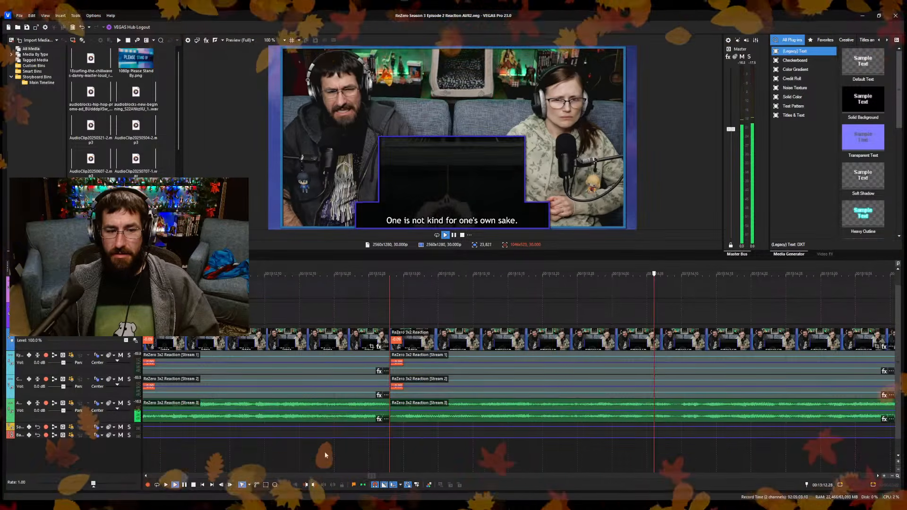
Split the reaction clip and its audio at 13:16.02, cut out the footage up to about 13:16.15 and save the project.
scroll(422, 436, down, 2)
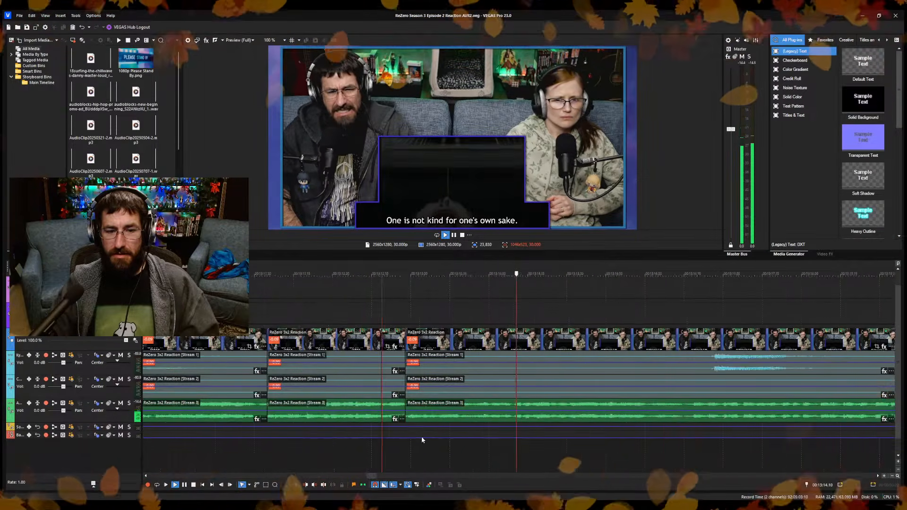
key(space)
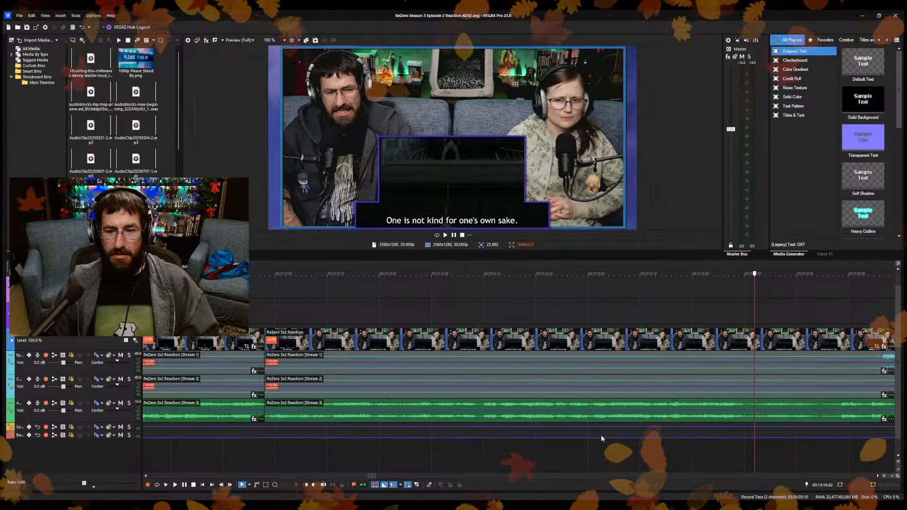
scroll(601, 434, up, 2)
key(s)
key(space)
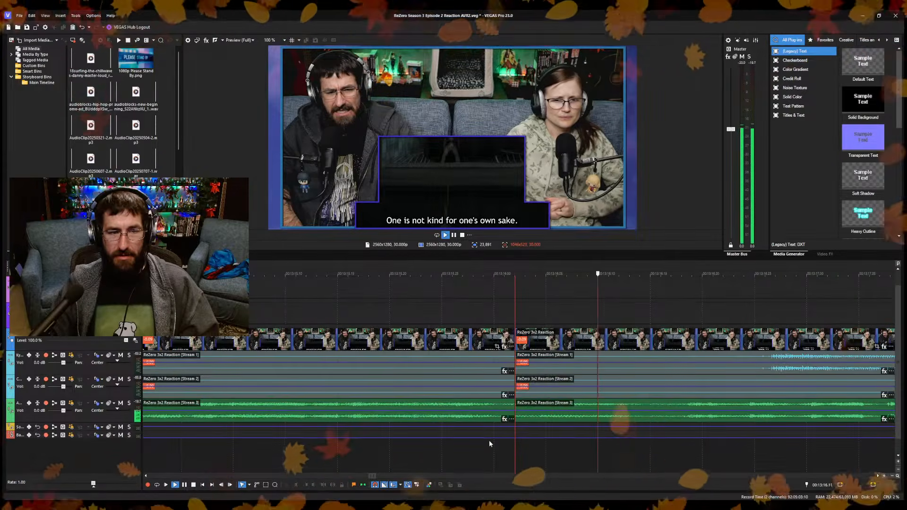
key(space)
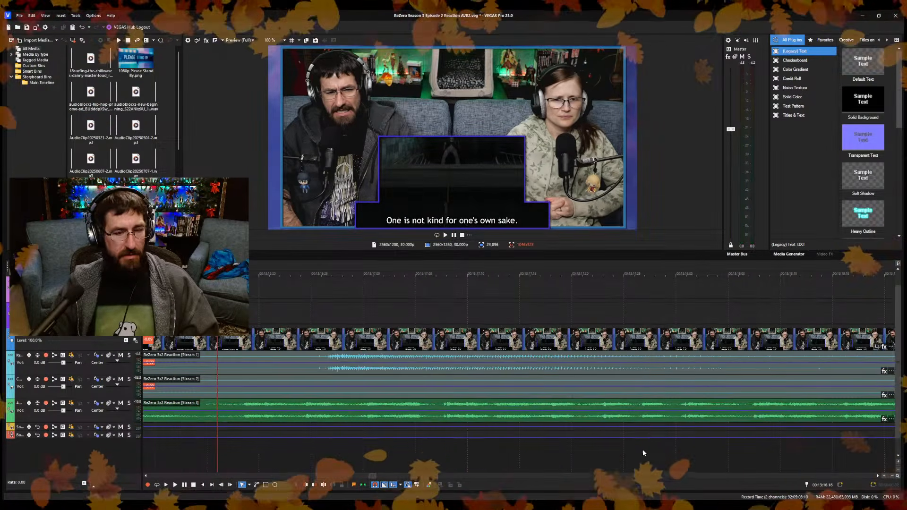
click(643, 449)
scroll(529, 444, down, 4)
click(440, 448)
scroll(577, 449, up, 4)
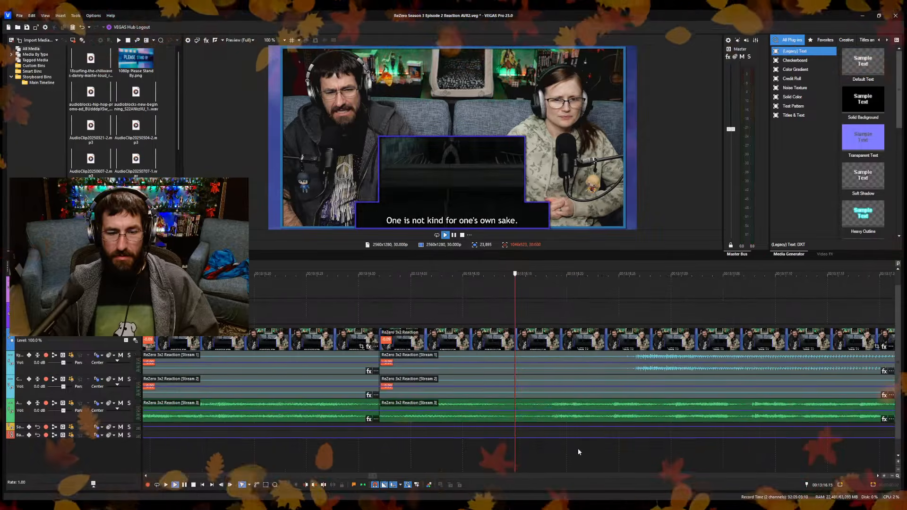
key(space)
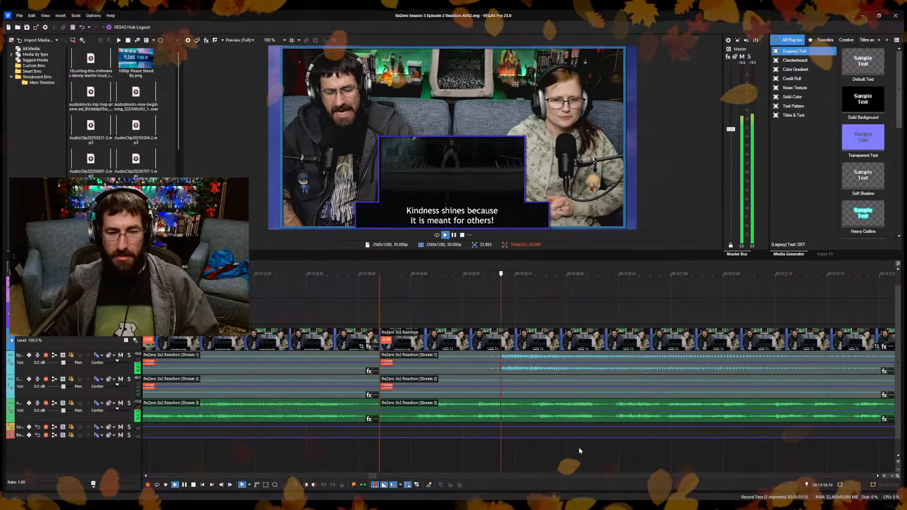
Split the reaction clip and its audio at about 13:19.10, cut out the footage up to 13:19.27 and save the project.
scroll(579, 447, down, 5)
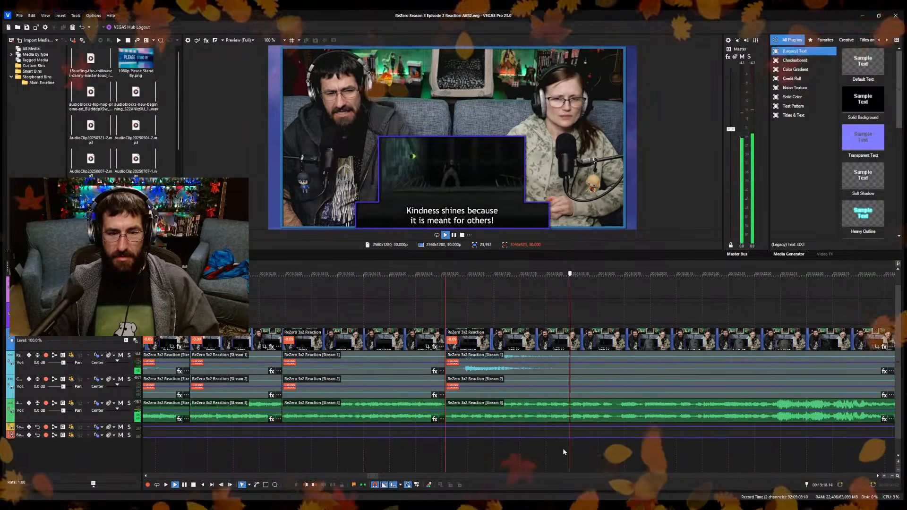
key(space)
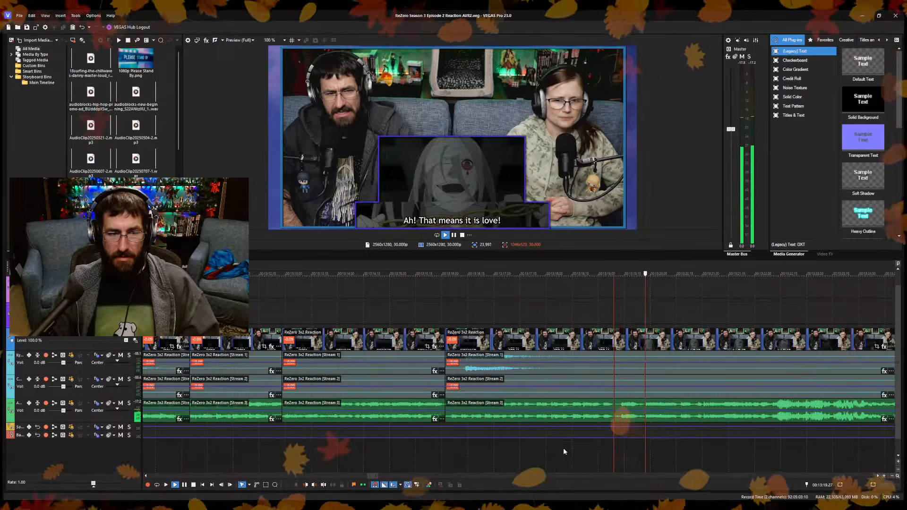
key(s)
key(space)
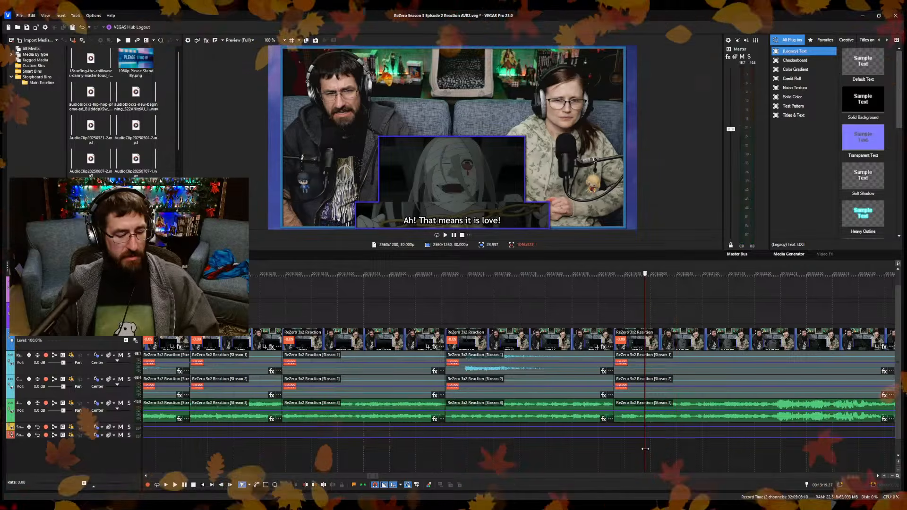
key(space)
key(space)
scroll(559, 440, up, 3)
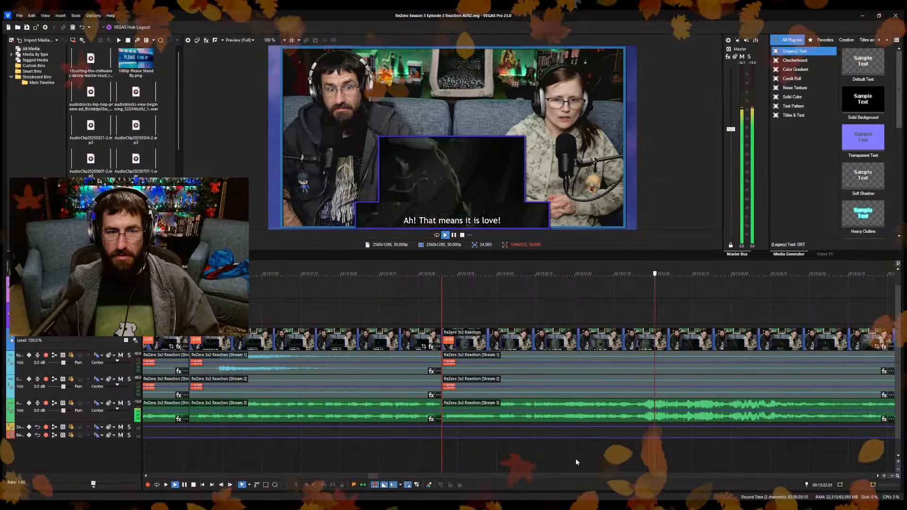
Review the reaction footage from about 13:20 to 13:25 for the next place to cut.
scroll(576, 460, down, 3)
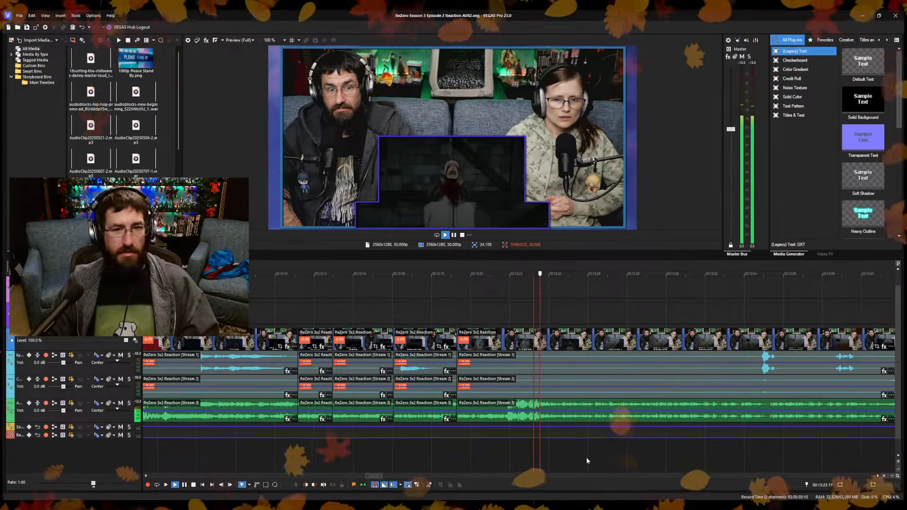
key(Return)
scroll(586, 455, up, 5)
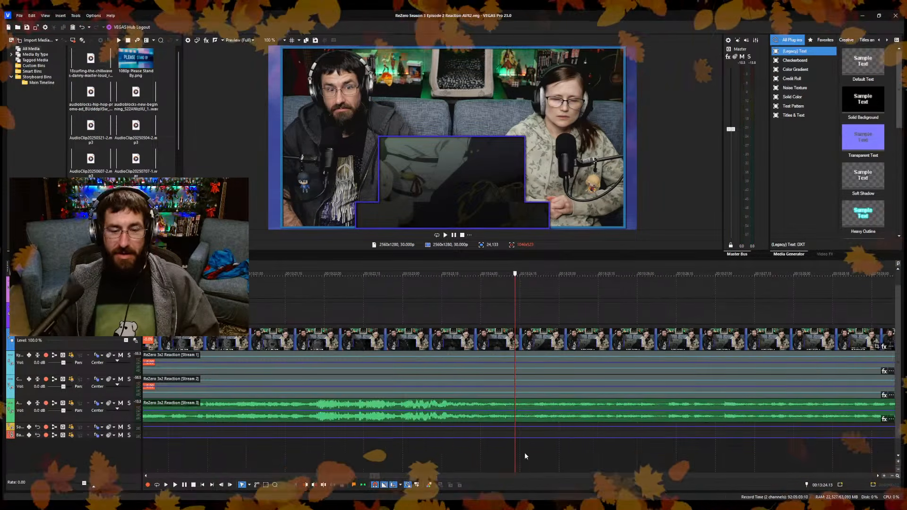
key(Left)
key(Left)
key(Left)
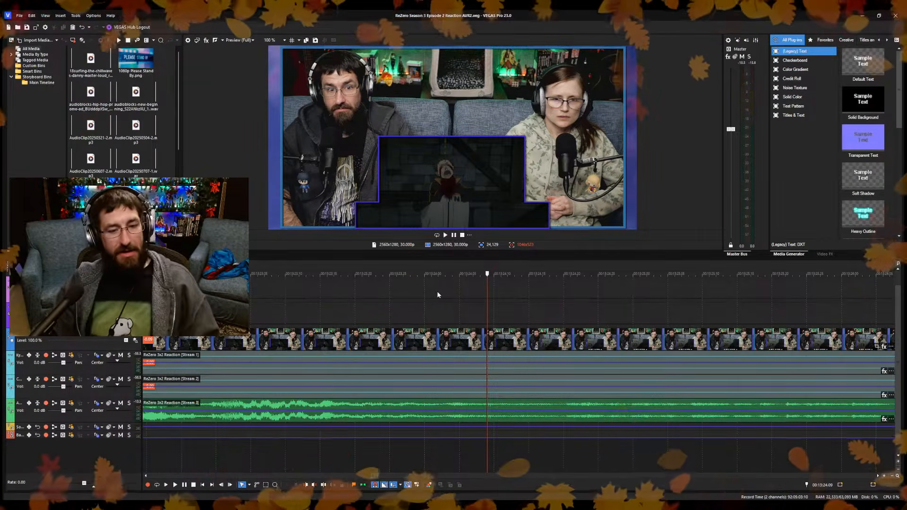
scroll(453, 301, down, 10)
scroll(488, 348, down, 10)
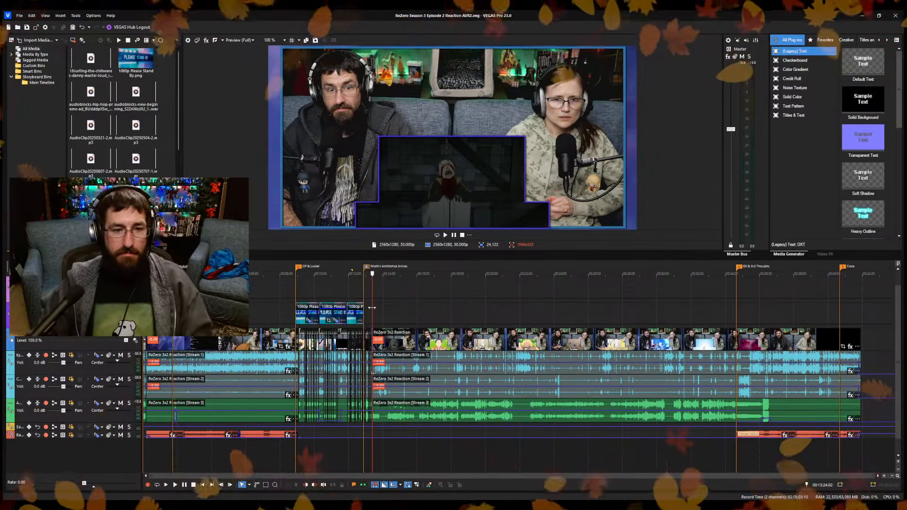
scroll(478, 318, up, 15)
key(space)
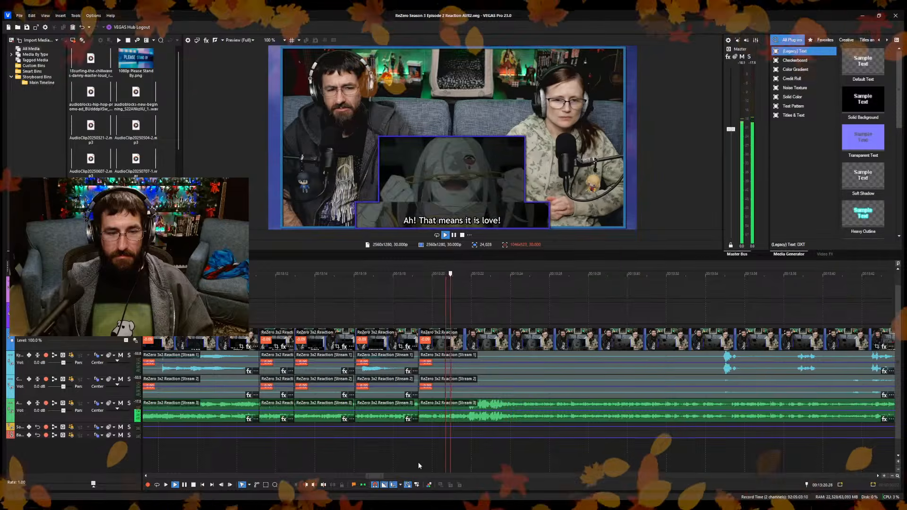
scroll(475, 456, up, 3)
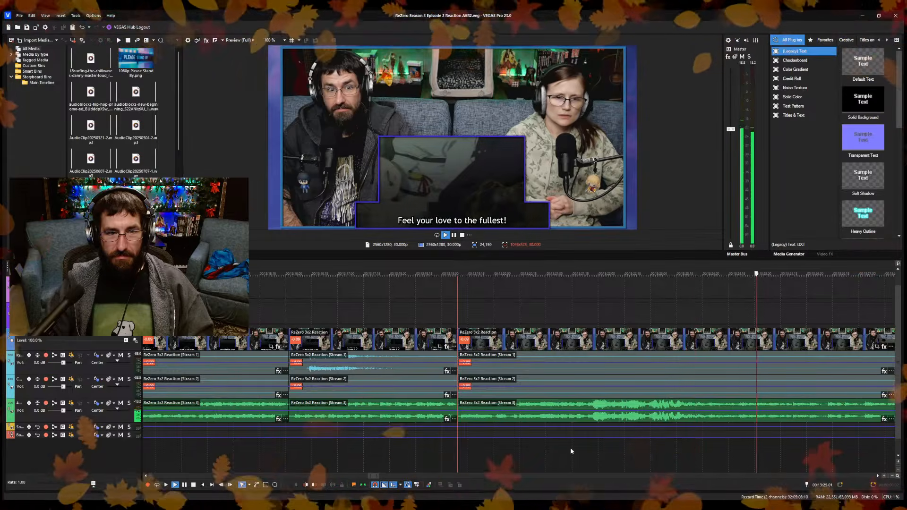
Split the reaction clip and its audio at 13:24.09, just before the "Feel your love to the fullest!" subtitle.
click(684, 458)
key(Return)
click(723, 461)
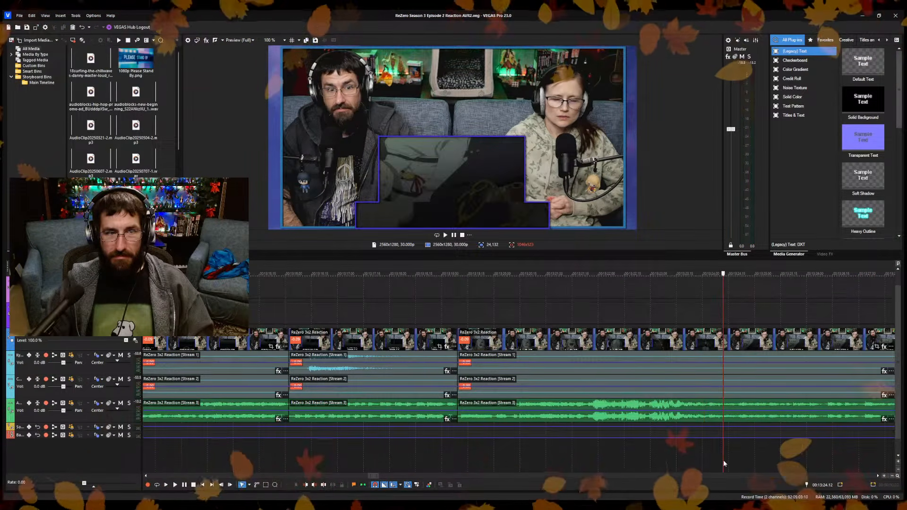
key(Left)
key(Left)
key(Left)
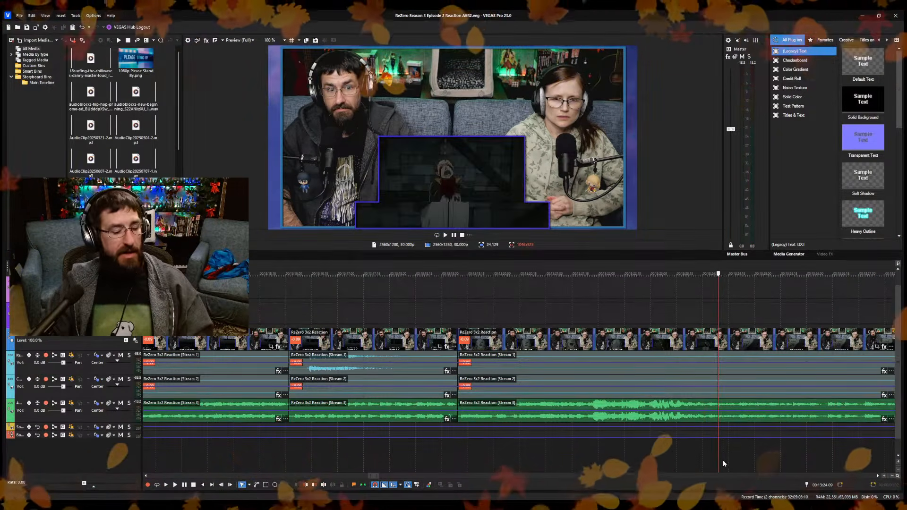
key(s)
Play the footage after the 13:24.09 split up to about 13:35 to look for the next cut point.
key(space)
scroll(775, 449, down, 1)
scroll(661, 446, up, 1)
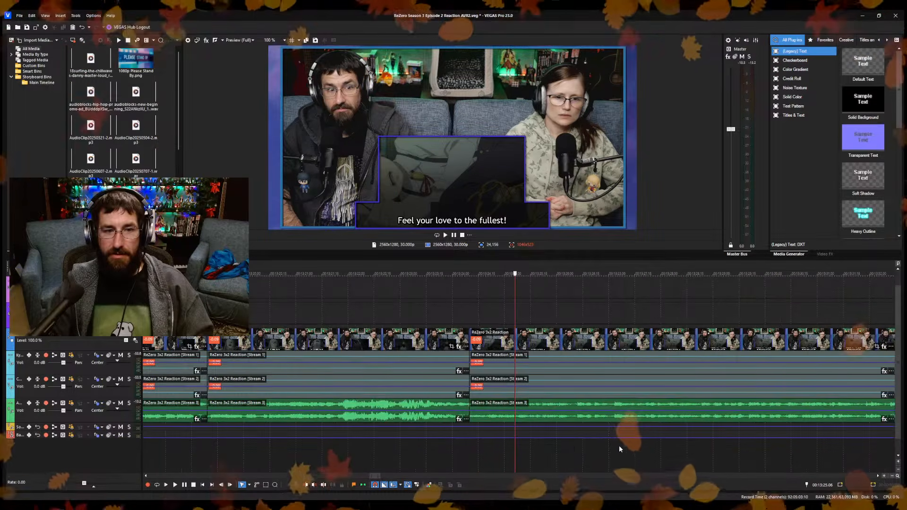
click(574, 447)
click(716, 458)
scroll(713, 458, down, 1)
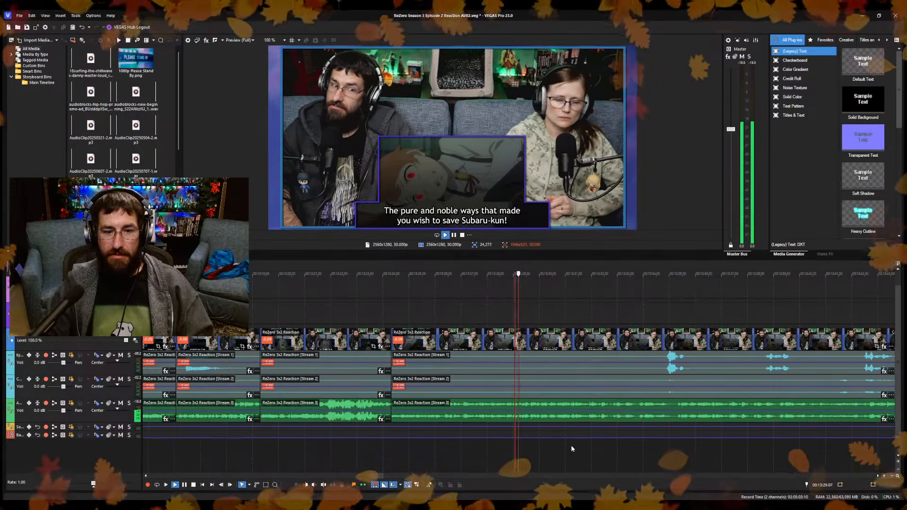
click(633, 444)
key(space)
scroll(543, 448, up, 2)
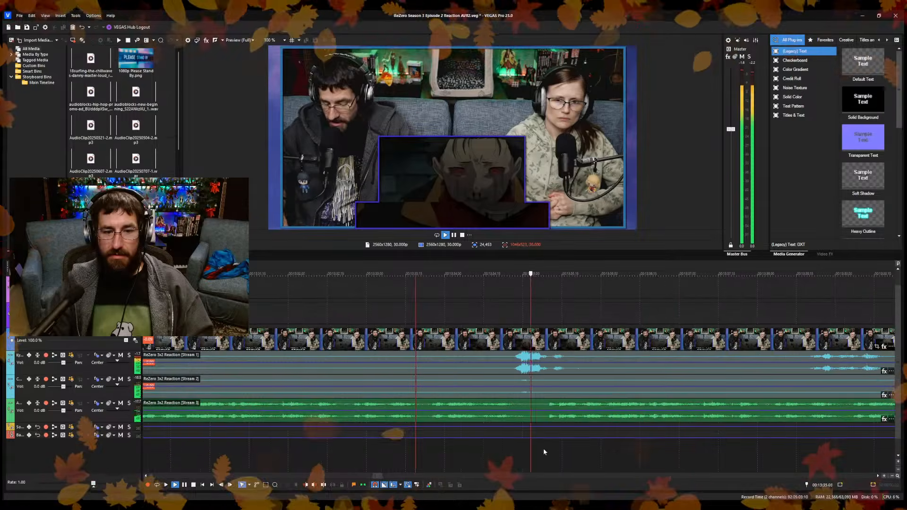
key(space)
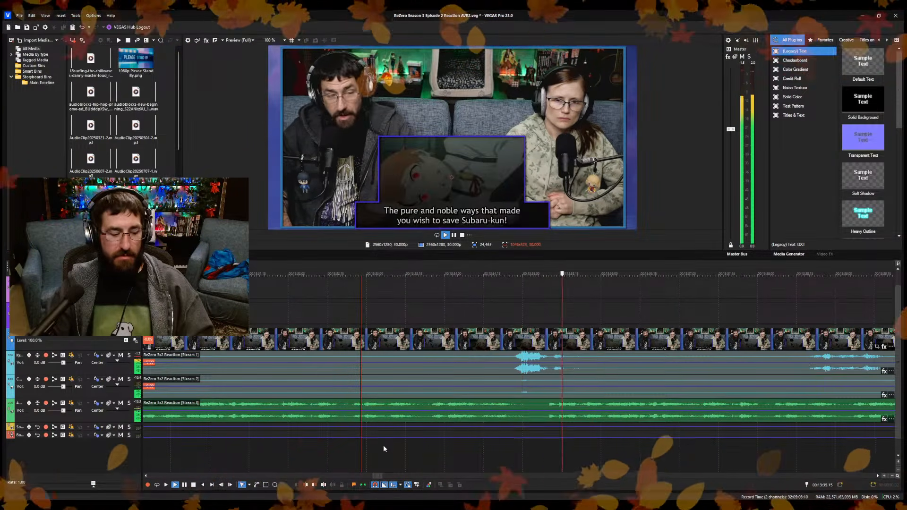
key(space)
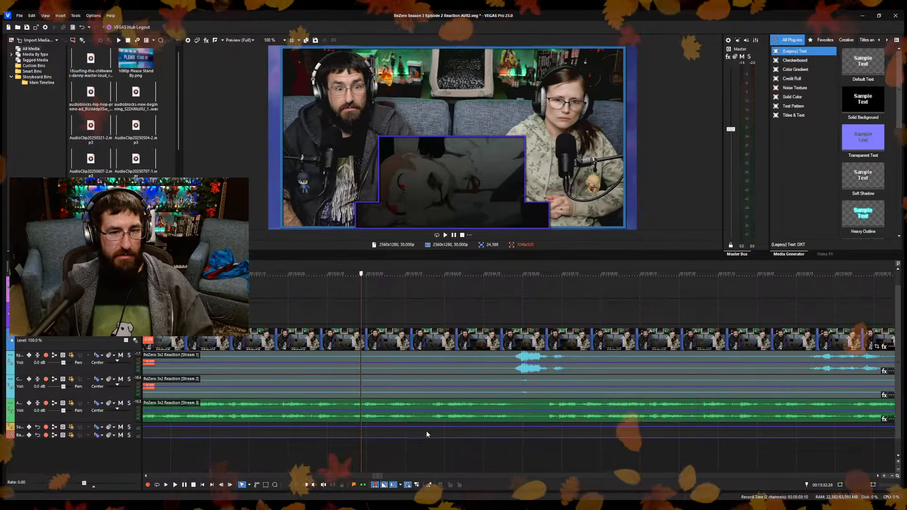
Replay the footage after the 13:24.09 split, and cut out everything from the split up to 13:27.20, closing the gap on all tracks.
scroll(454, 435, down, 2)
scroll(495, 437, up, 1)
click(228, 447)
key(space)
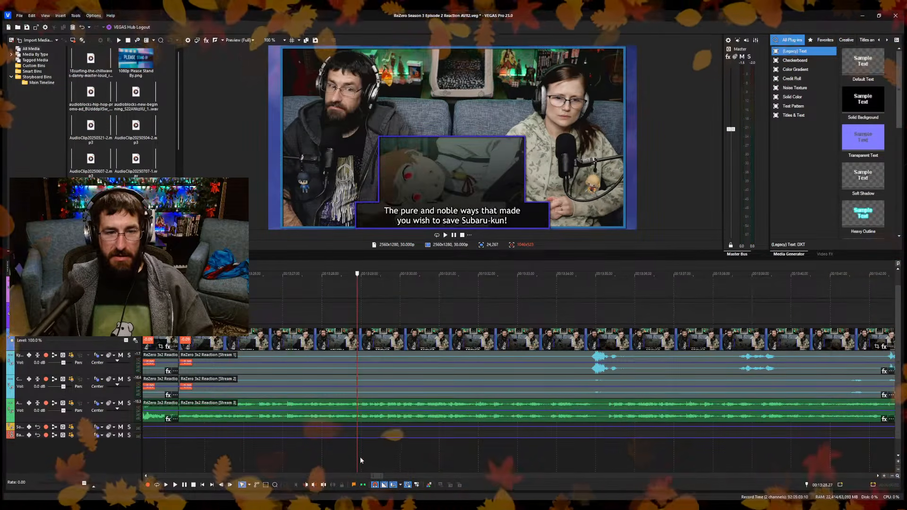
scroll(382, 461, up, 3)
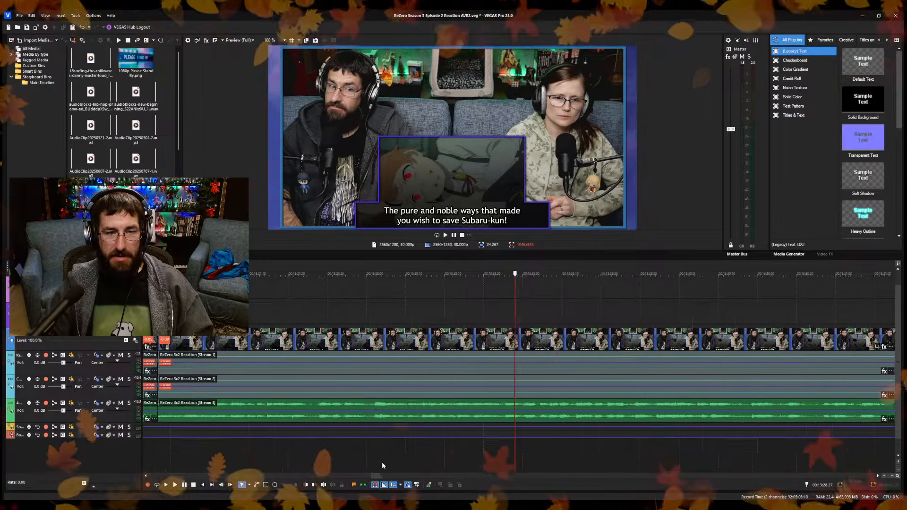
click(229, 450)
key(space)
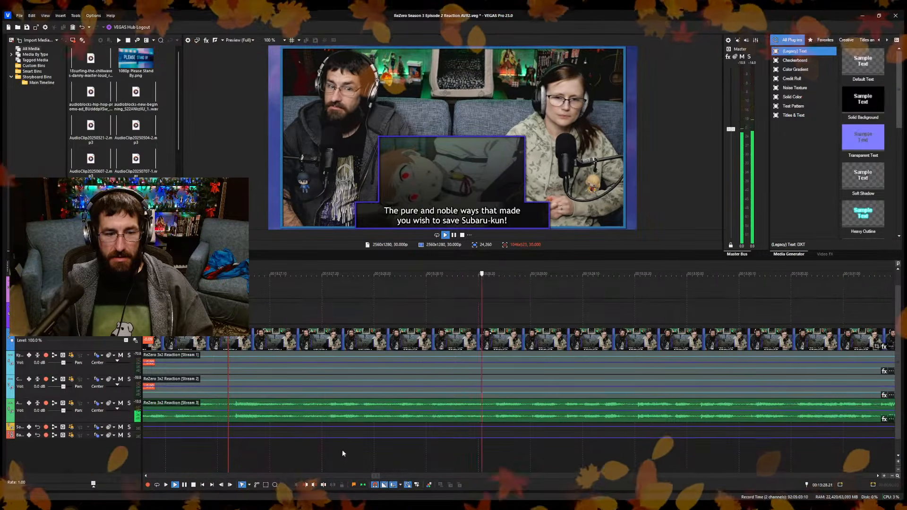
click(359, 450)
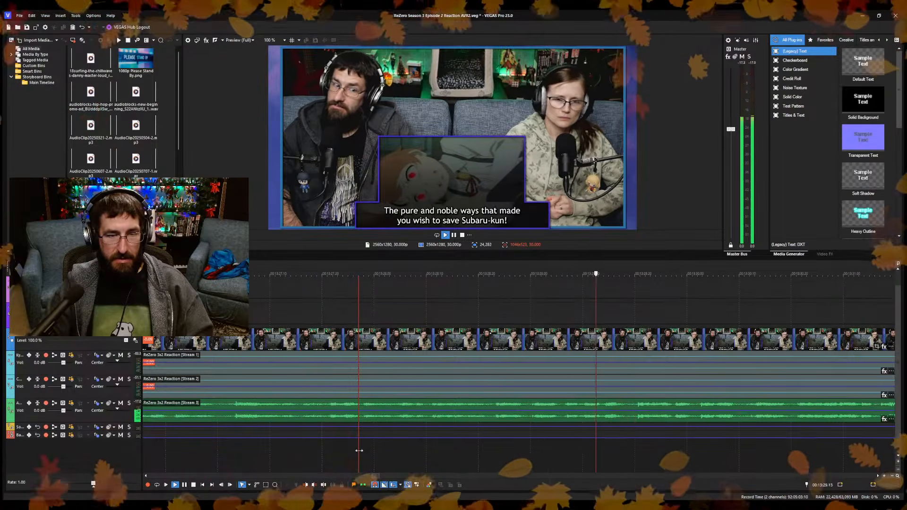
click(316, 449)
click(324, 452)
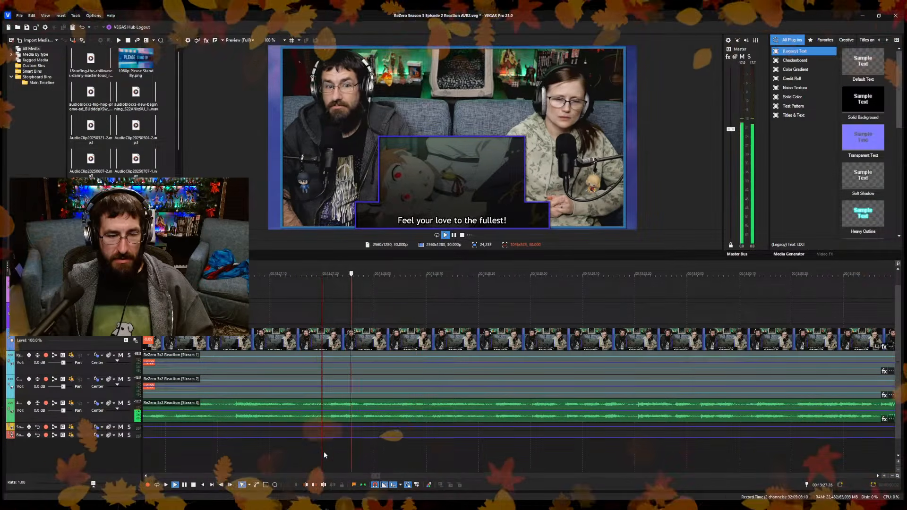
key(space)
scroll(317, 454, down, 3)
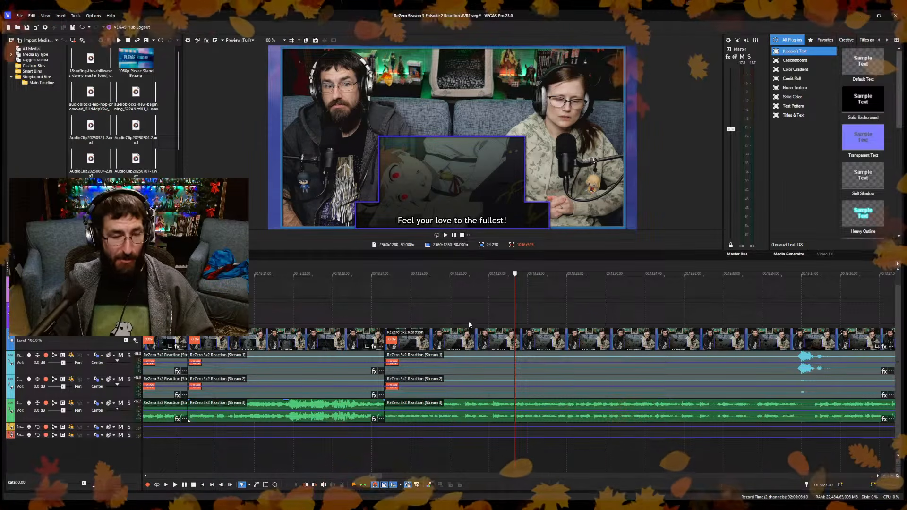
click(371, 313)
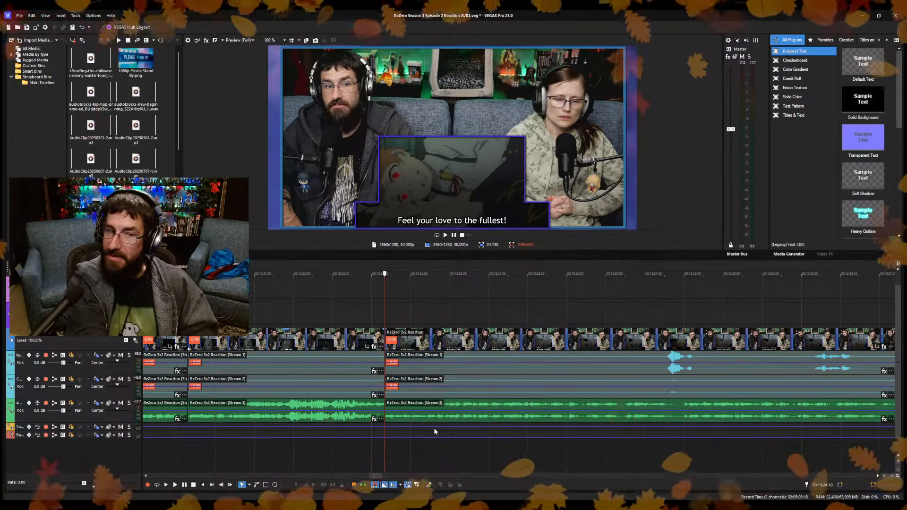
Play on from the 13:24.10 join and split the reaction clip and its audio at 13:29.08.
key(space)
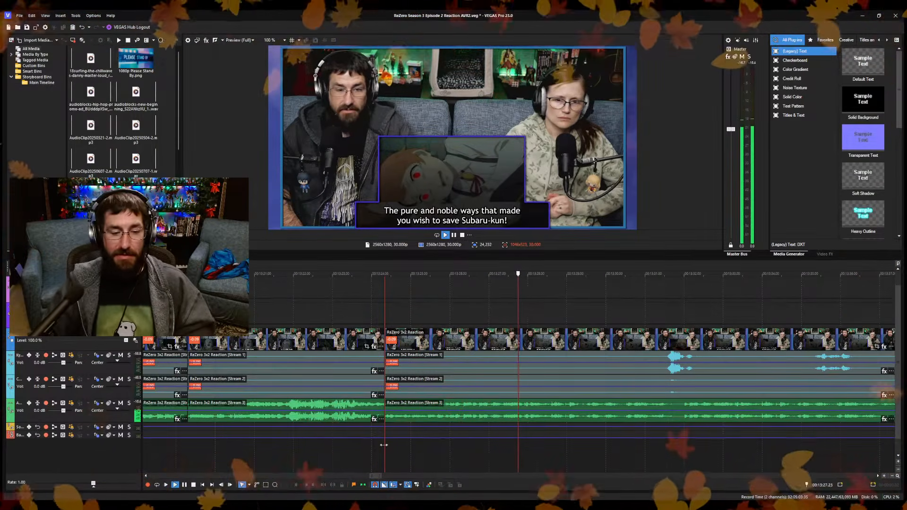
key(space)
scroll(550, 451, up, 3)
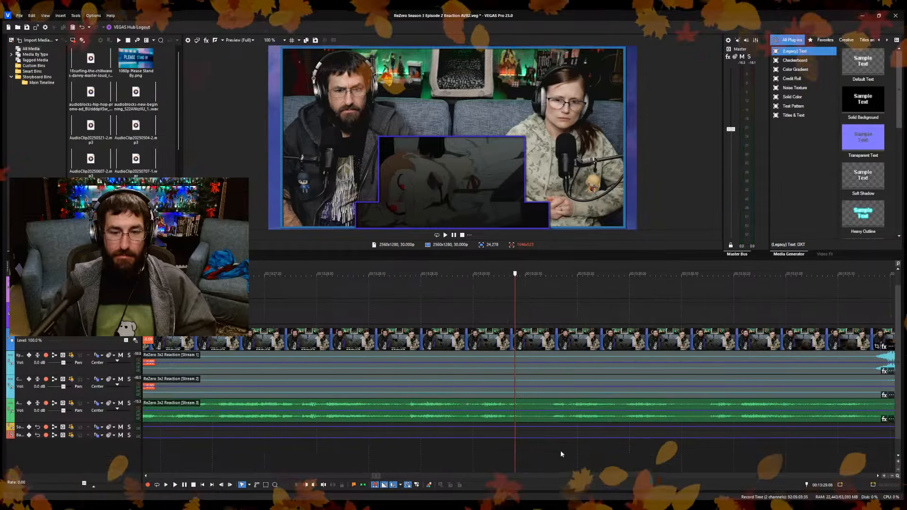
key(s)
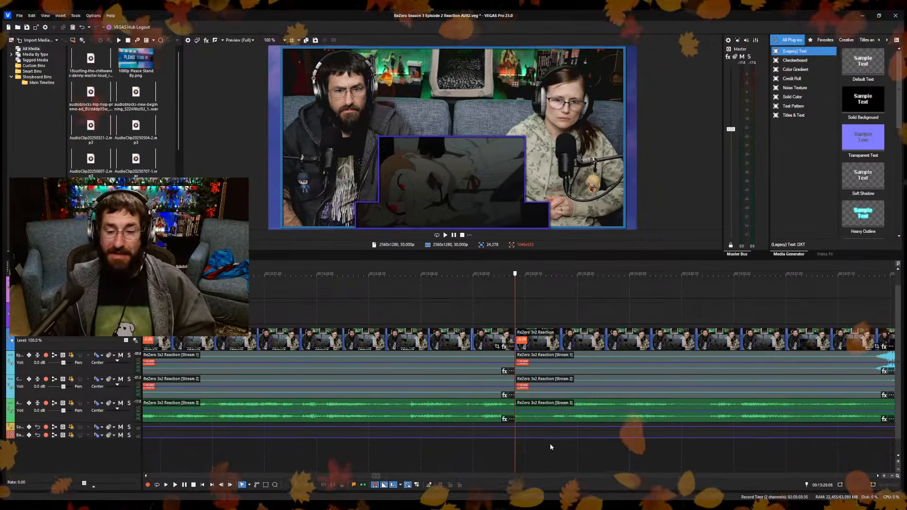
Try cutting out the footage between the 13:29.08 split and about 13:30.12, and replay the join.
key(space)
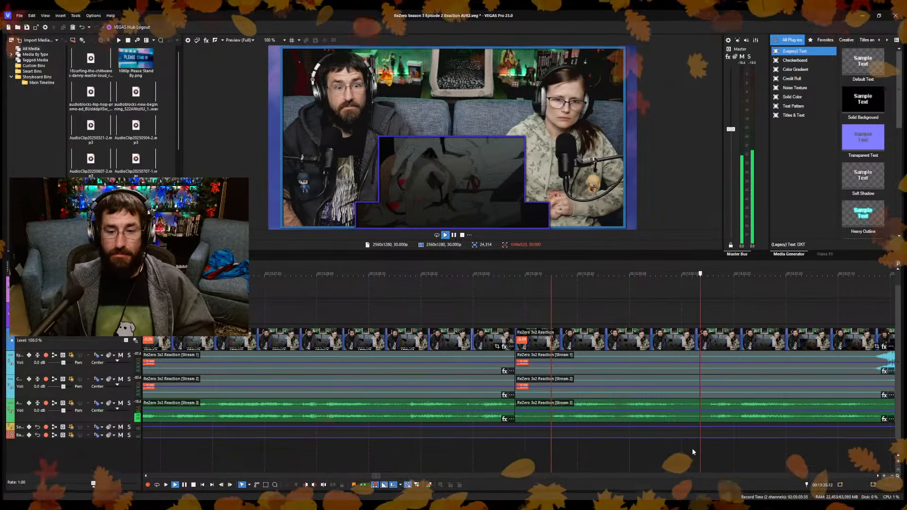
click(692, 449)
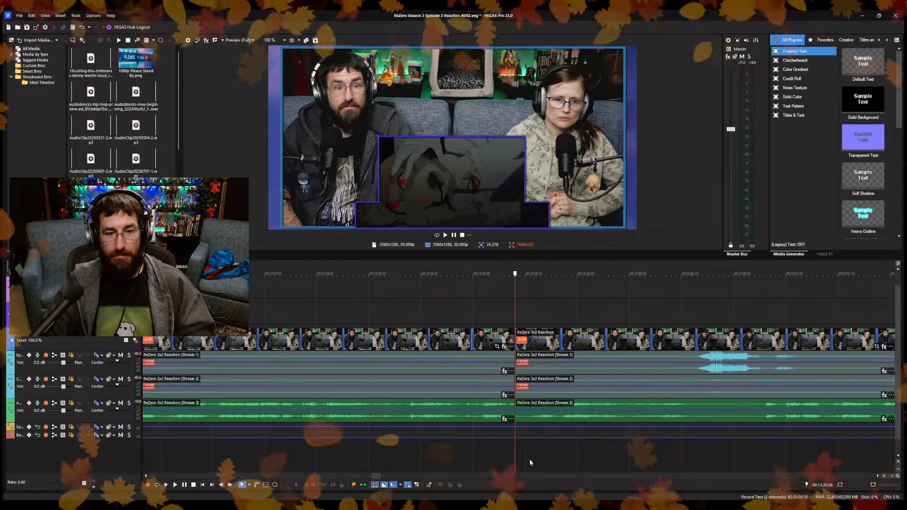
click(446, 460)
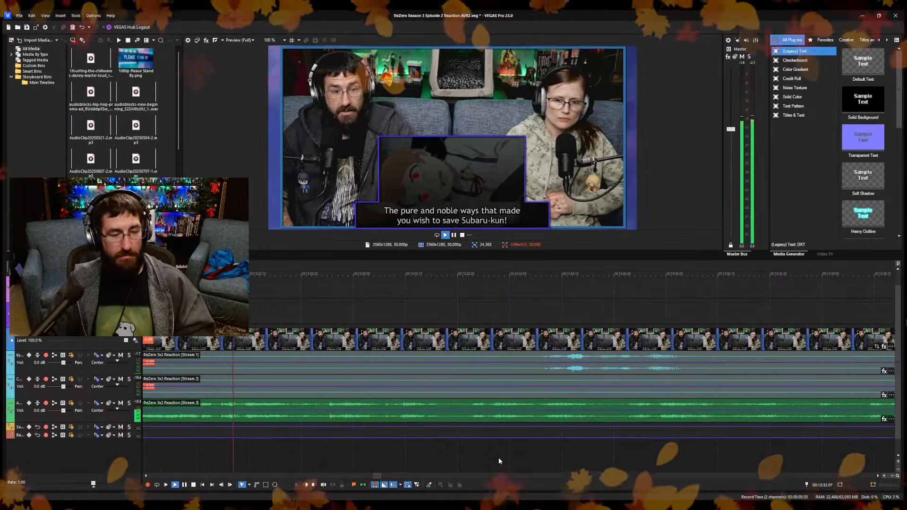
key(space)
scroll(499, 461, down, 2)
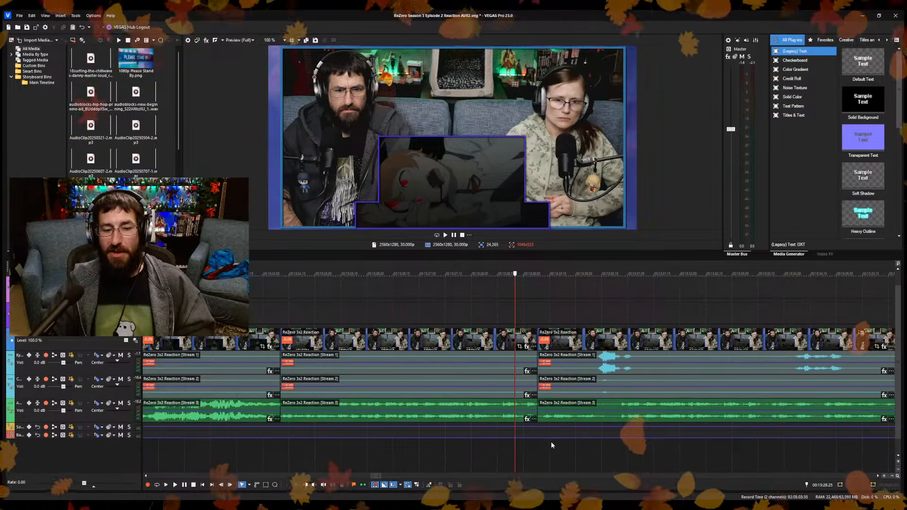
scroll(551, 443, up, 2)
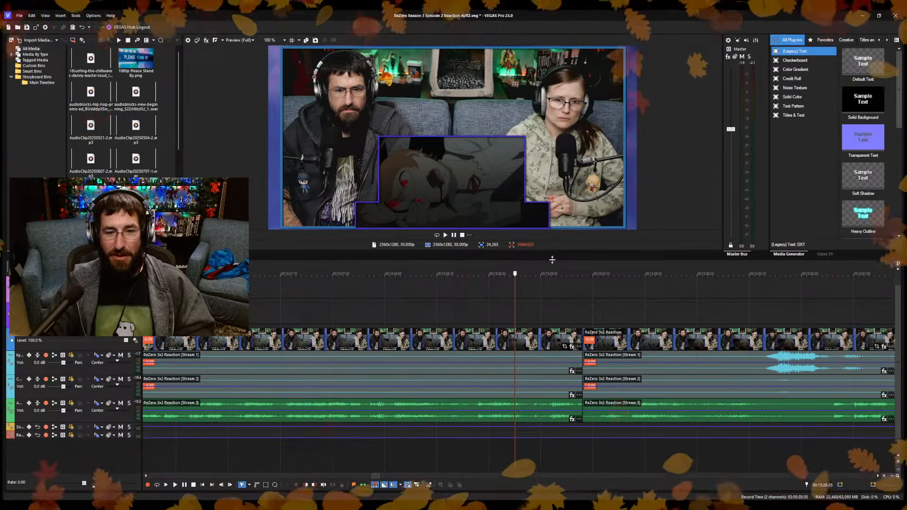
Enlarge the video preview, inspect the frames just before the 13:29.08 split and undo the last trim.
drag(548, 259, 553, 304)
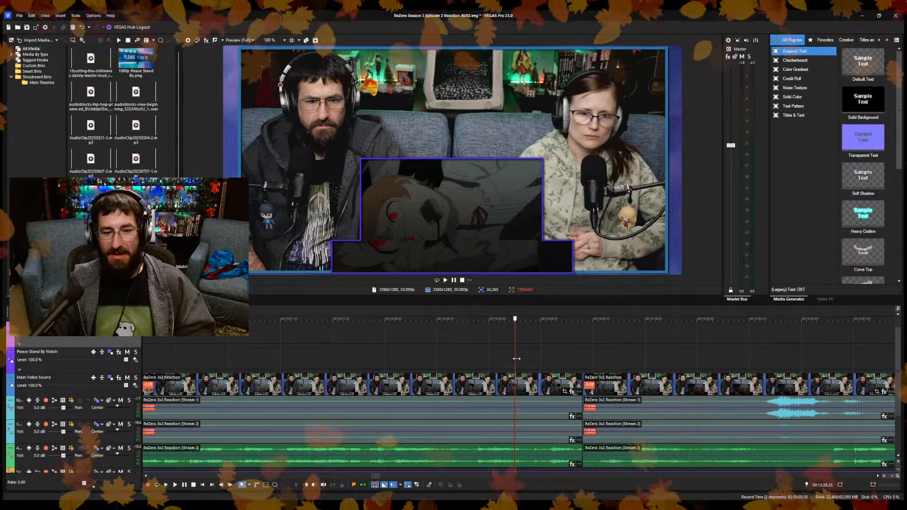
drag(514, 362, 577, 377)
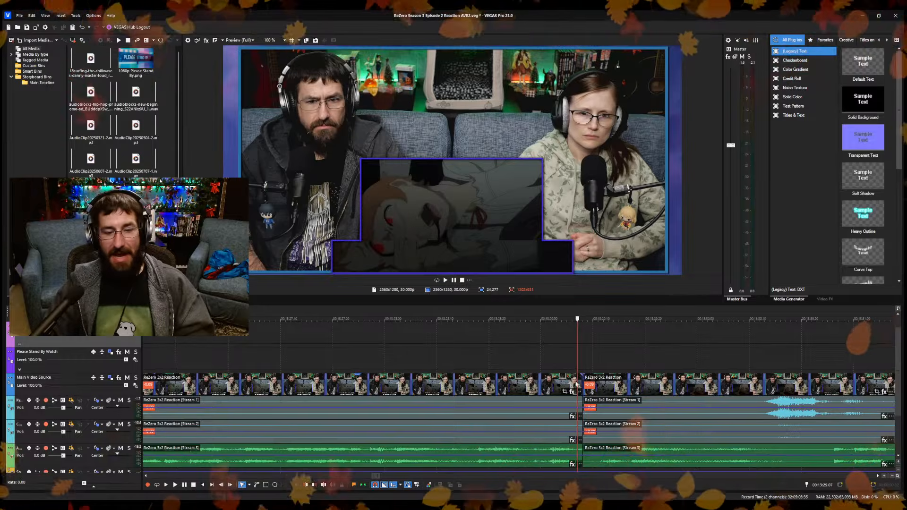
key(ctrl+z)
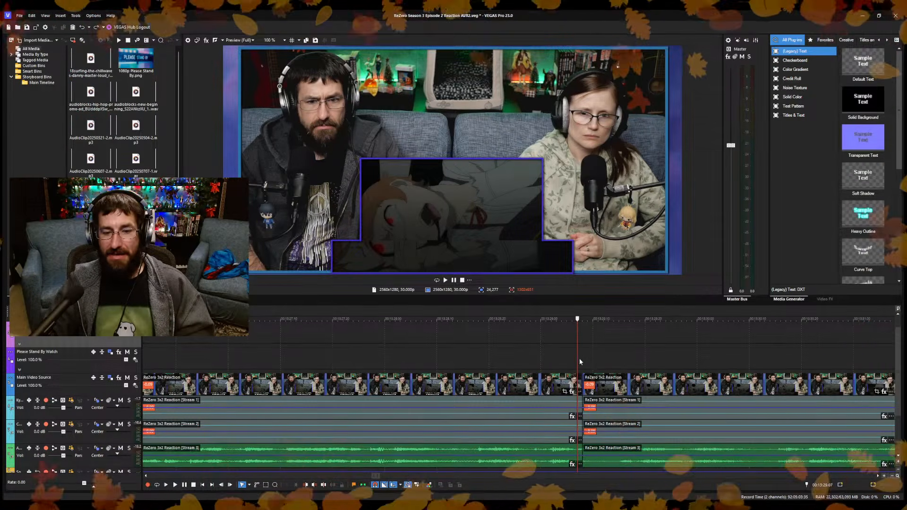
Trim the start of the reaction clip after the 13:29.08 split up to 13:30.05, closing the gap on all tracks.
scroll(579, 362, down, 4)
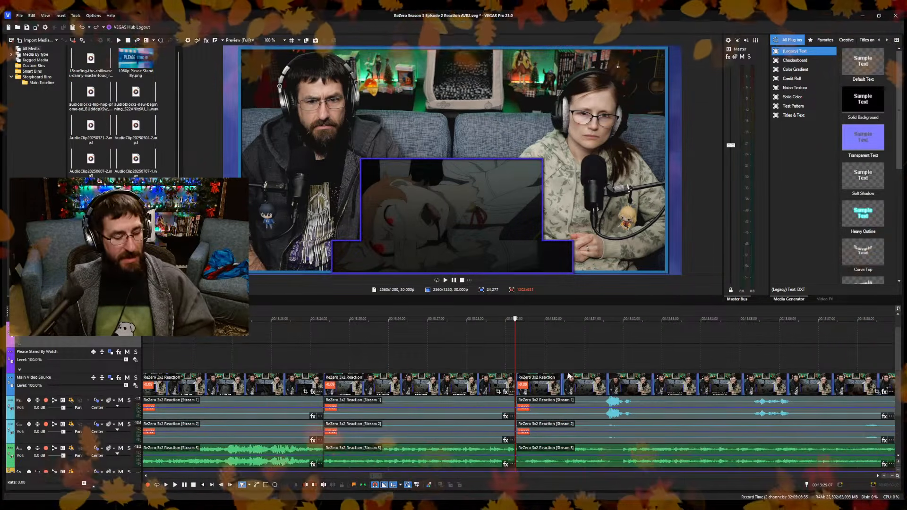
drag(518, 343, 557, 354)
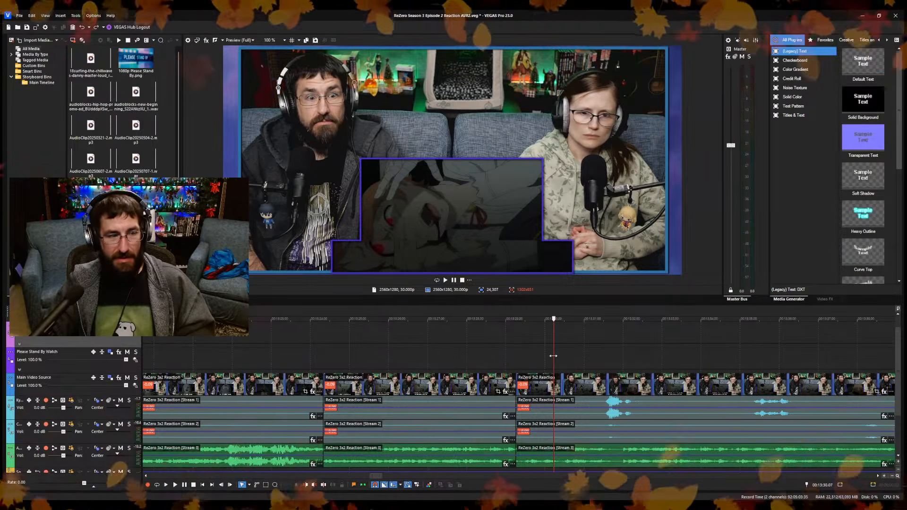
mouse_move(518, 388)
mouse_down()
mouse_move(555, 392)
mouse_move(518, 392)
mouse_up()
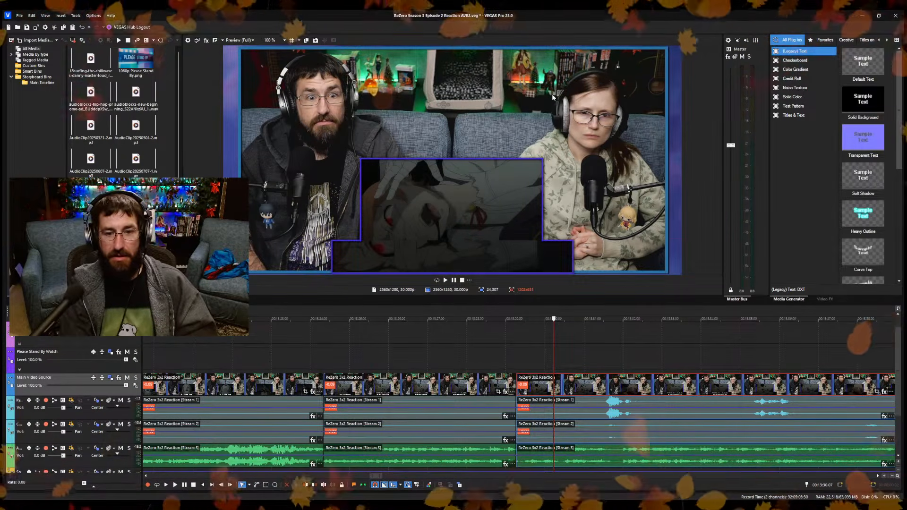
scroll(515, 373, up, 4)
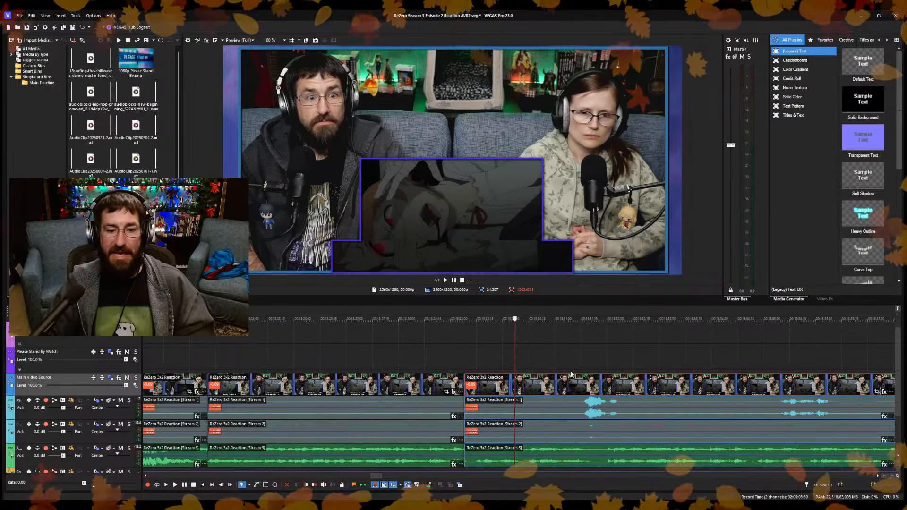
drag(514, 368, 505, 367)
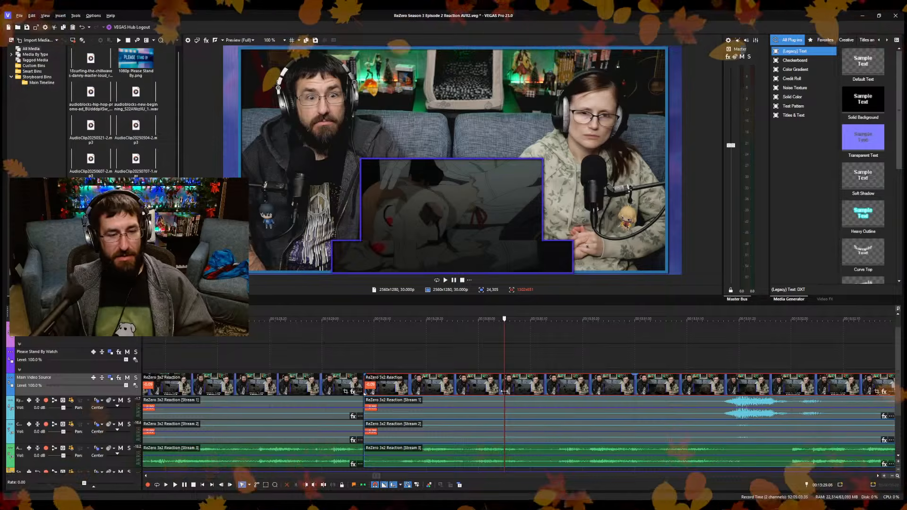
key(alt+[)
Replay the join at 13:29.08 and compare the frames around it up to about 13:30.10 to judge the cut's smoothness.
click(322, 362)
key(space)
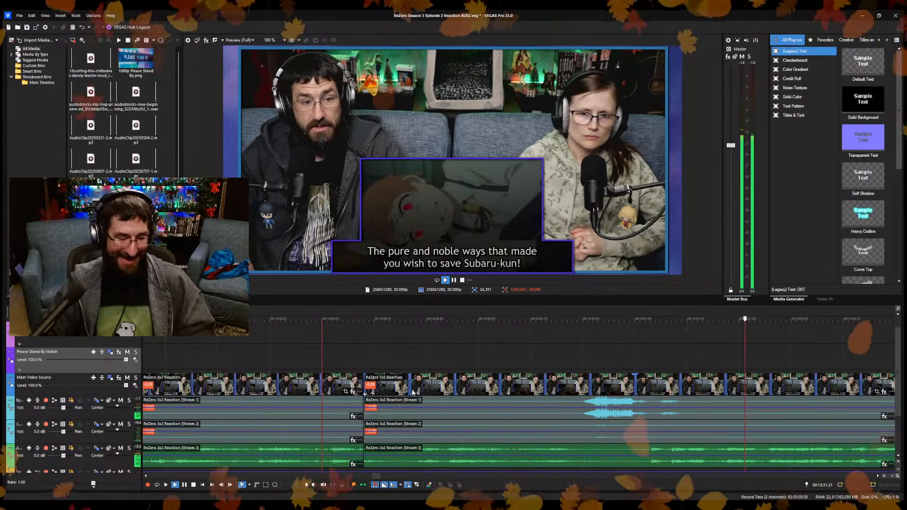
key(space)
click(238, 341)
key(space)
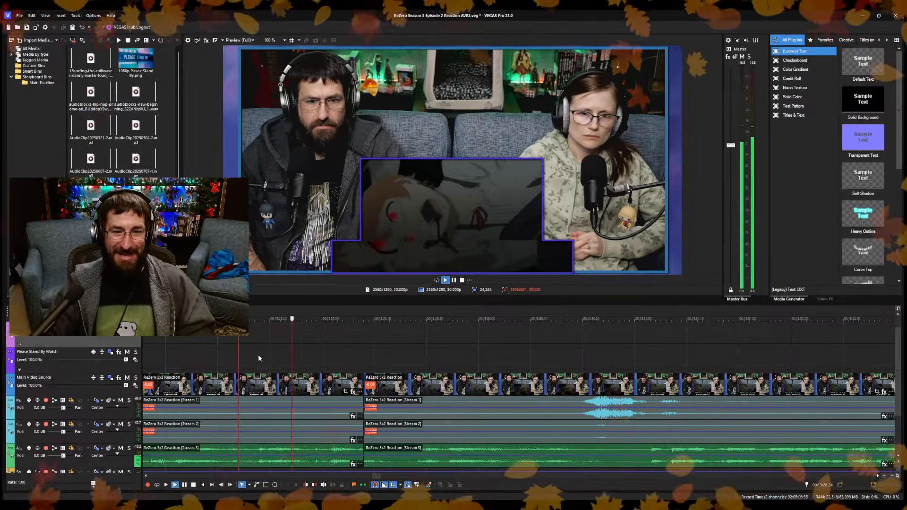
click(359, 360)
click(339, 354)
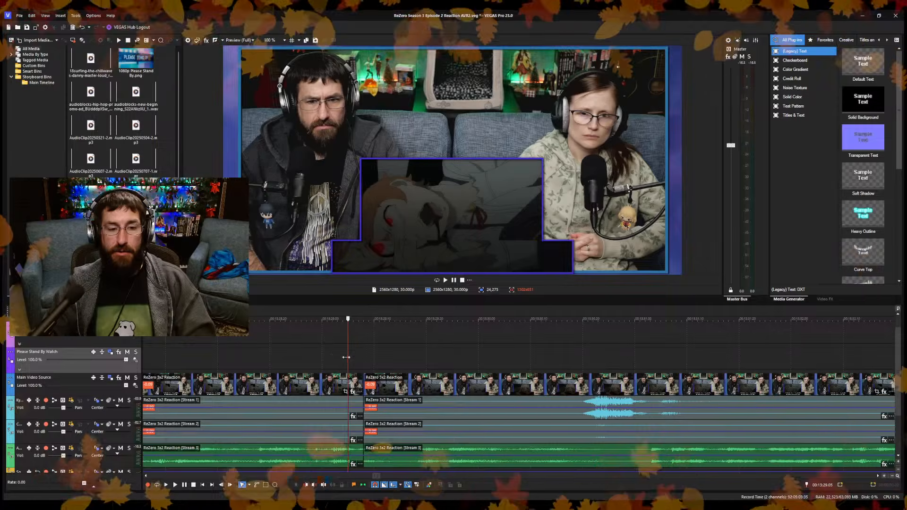
key(space)
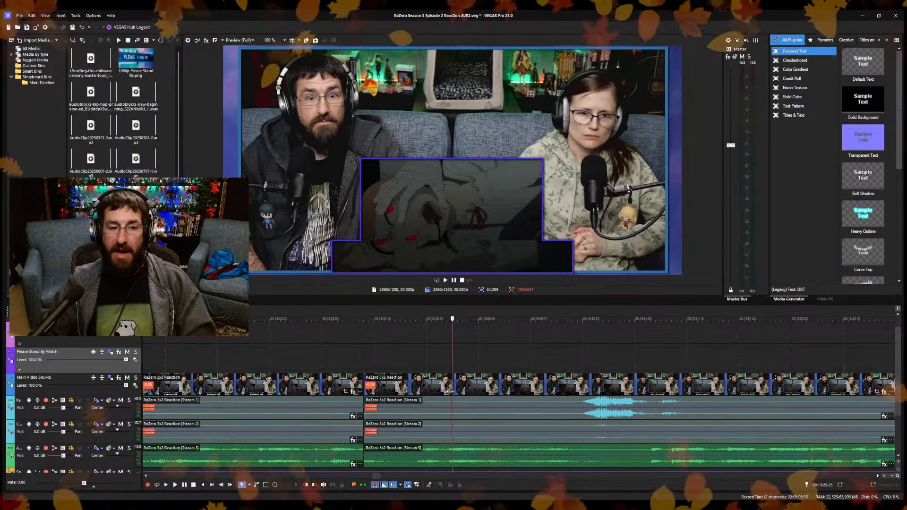
click(379, 388)
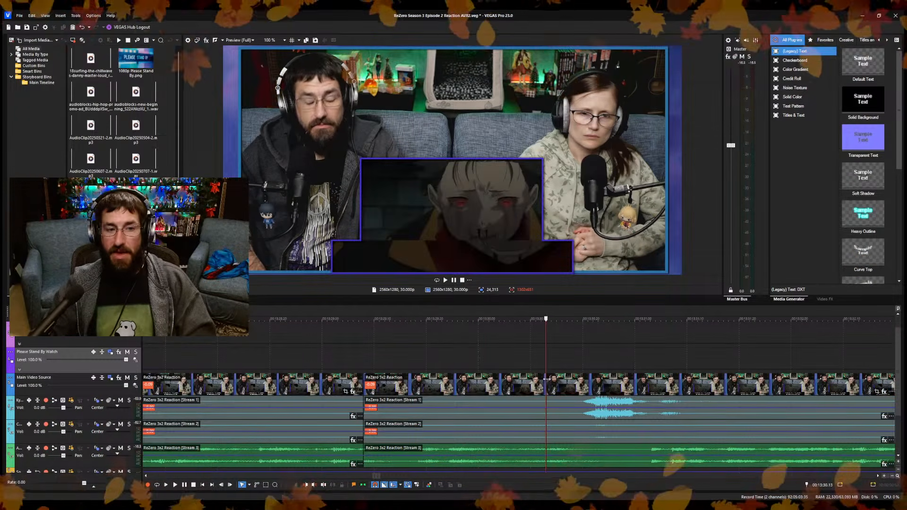
click(472, 385)
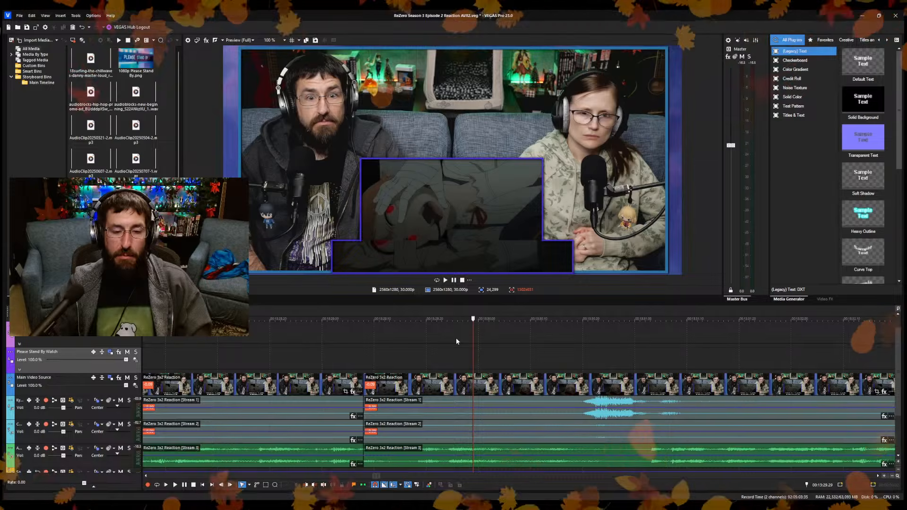
click(531, 355)
scroll(536, 364, down, 1)
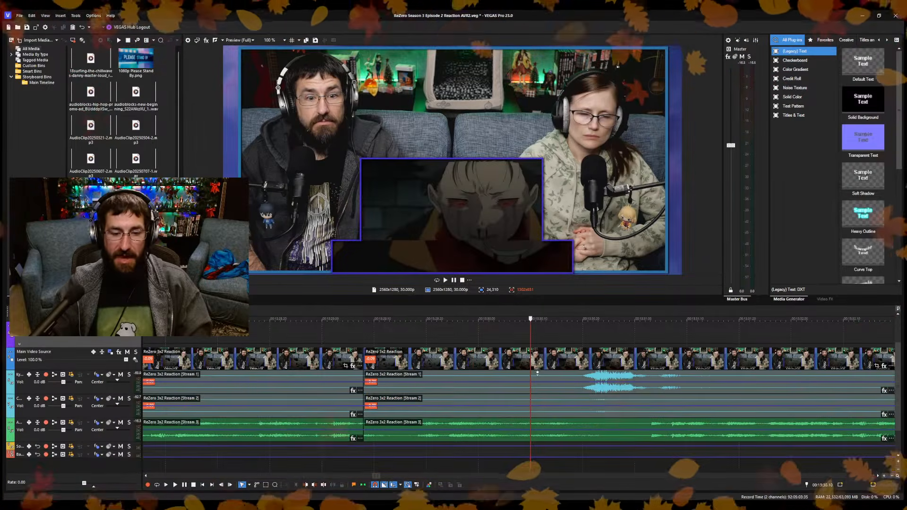
Check the frames around the 13:29.08 join and trim the following clip's start up to about 13:29.12, closing the gap.
click(359, 458)
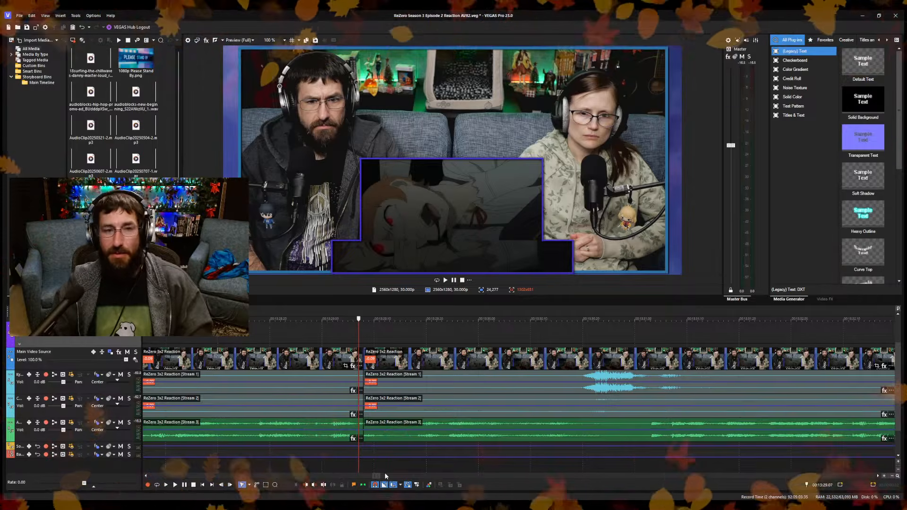
click(415, 463)
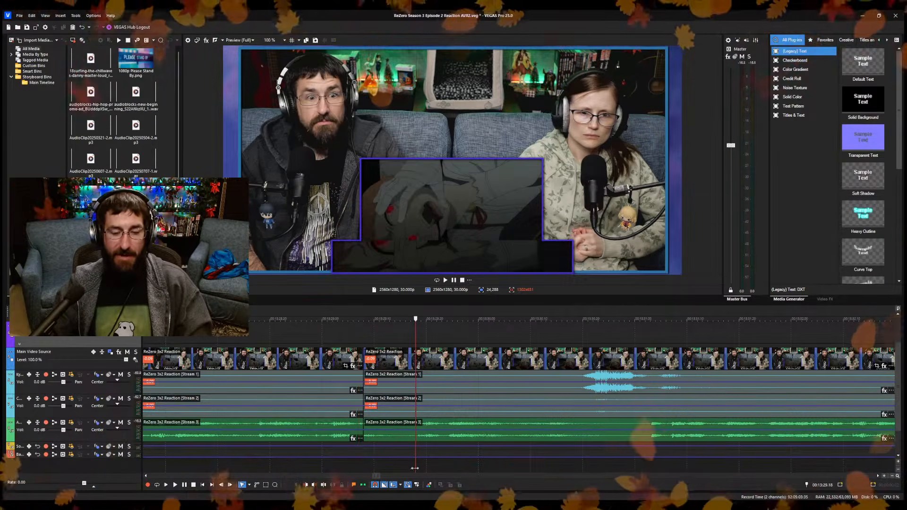
click(355, 470)
key(space)
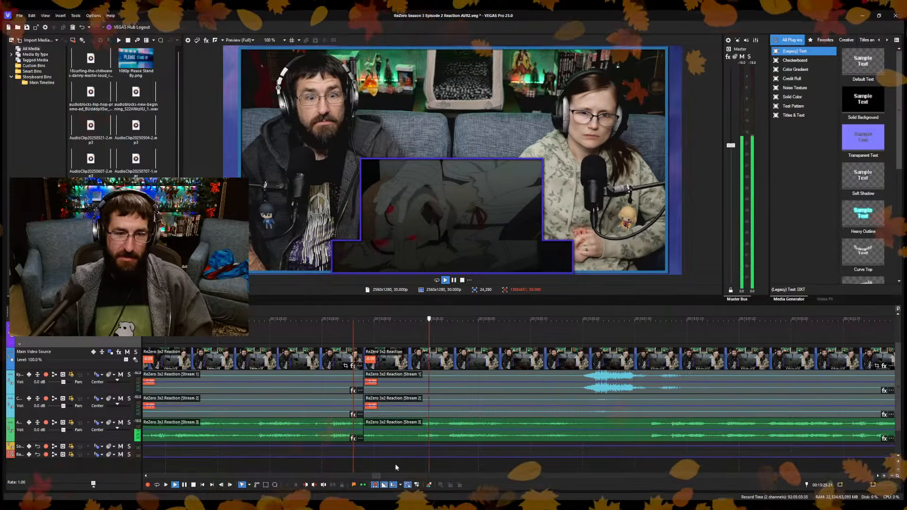
click(414, 461)
click(384, 463)
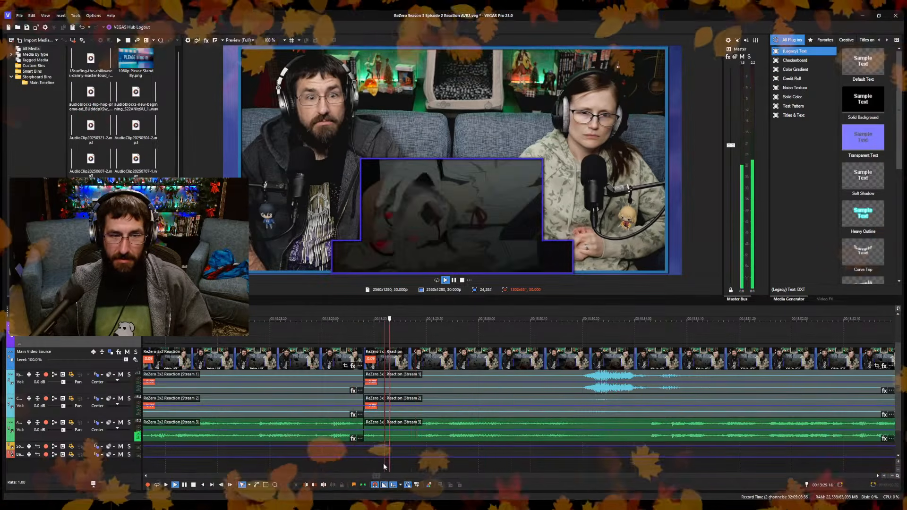
key(space)
key(alt+[)
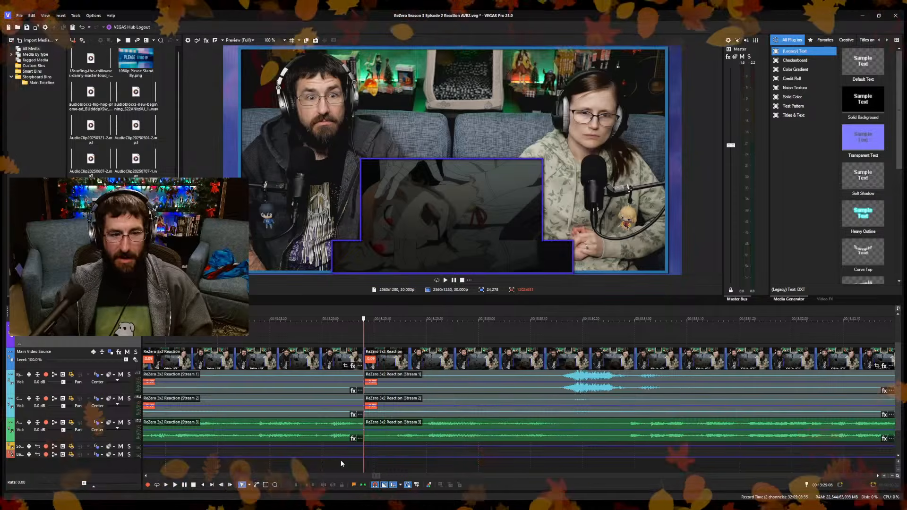
Play across the join near 13:29.08 and the clips after it up to 13:35.21 to check the cut and find the next pause.
click(338, 460)
key(space)
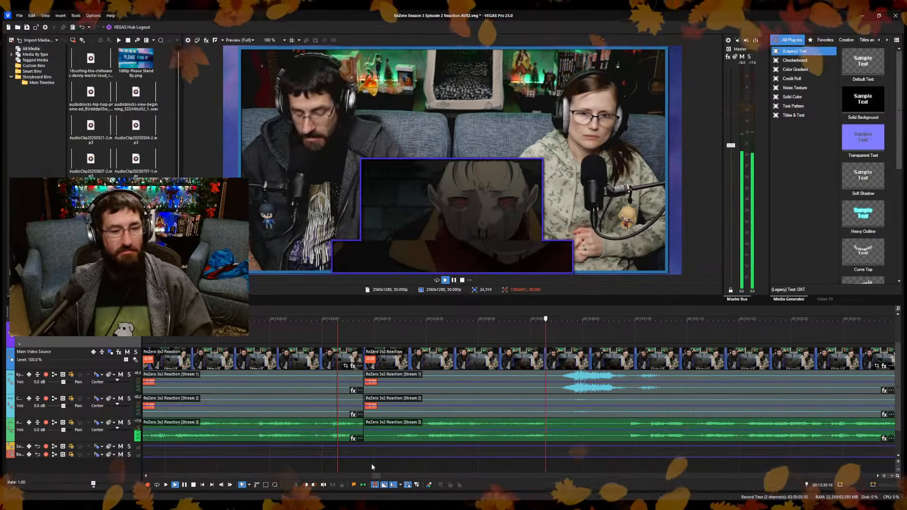
scroll(474, 437, down, 4)
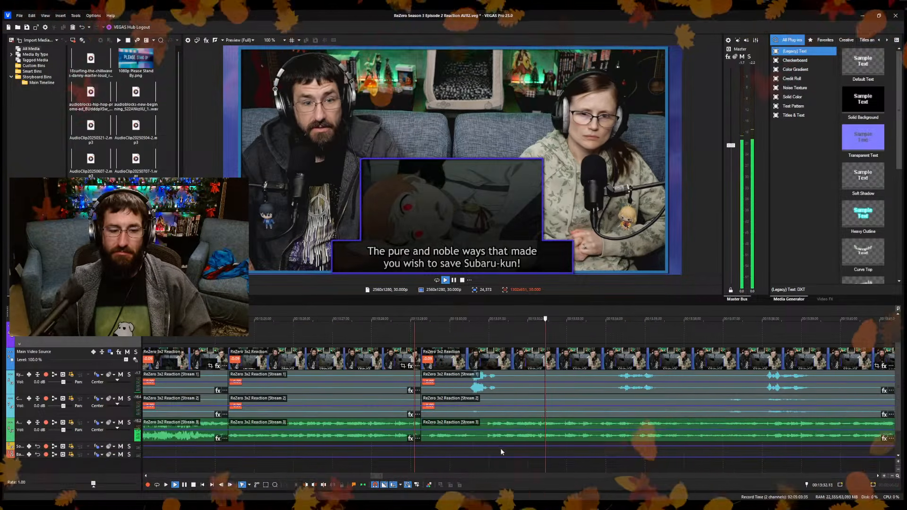
scroll(501, 451, up, 1)
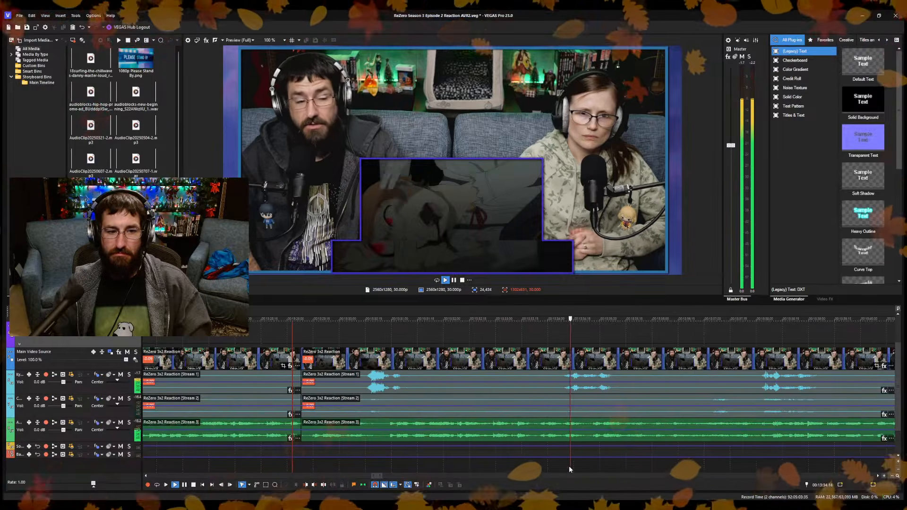
key(space)
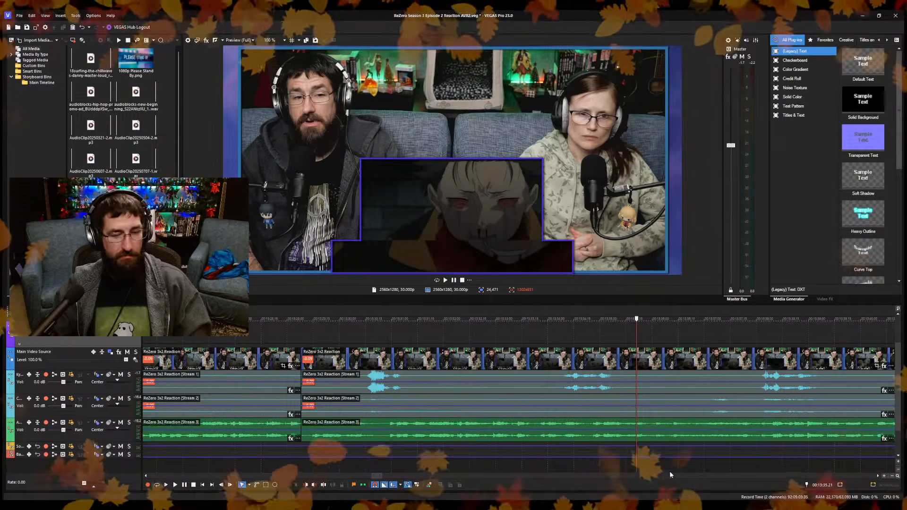
Split the reaction footage at 13:35.21 and trim the following clip's start up to 13:36.23, closing the gap on all tracks.
key(s)
scroll(607, 472, down, 3)
scroll(609, 472, up, 4)
key(Right)
key(Right)
key(Right)
key(Right)
key(Right)
key(Right)
key(Right)
key(Right)
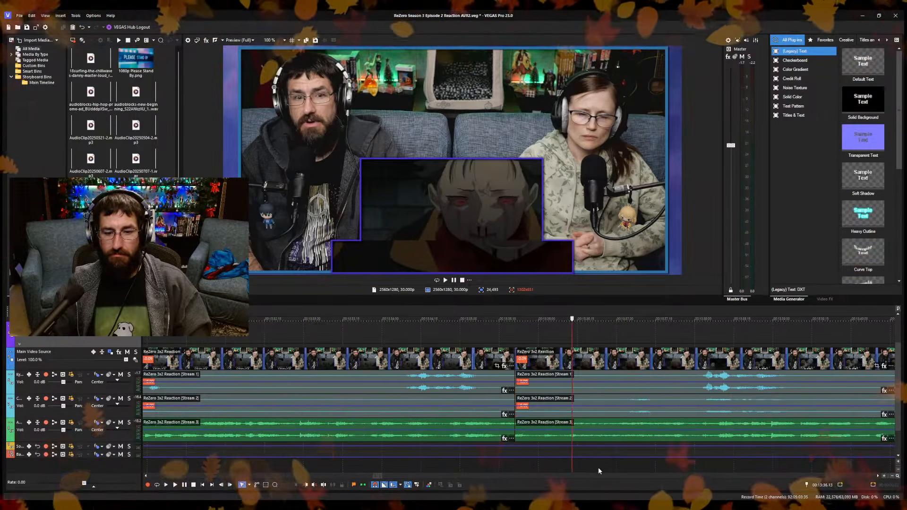
click(598, 467)
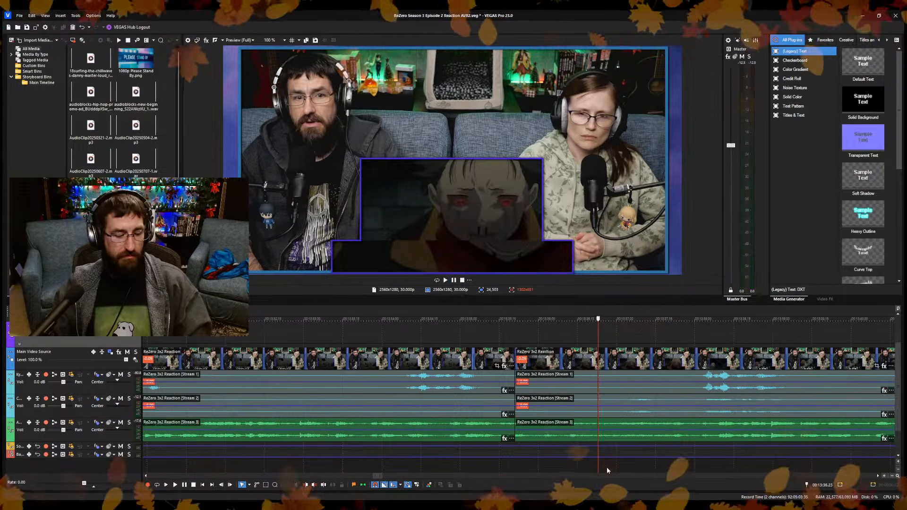
Play across the join at 13:35.21 and on to 13:45.17 to judge the cut and the conversation following it.
click(499, 458)
key(space)
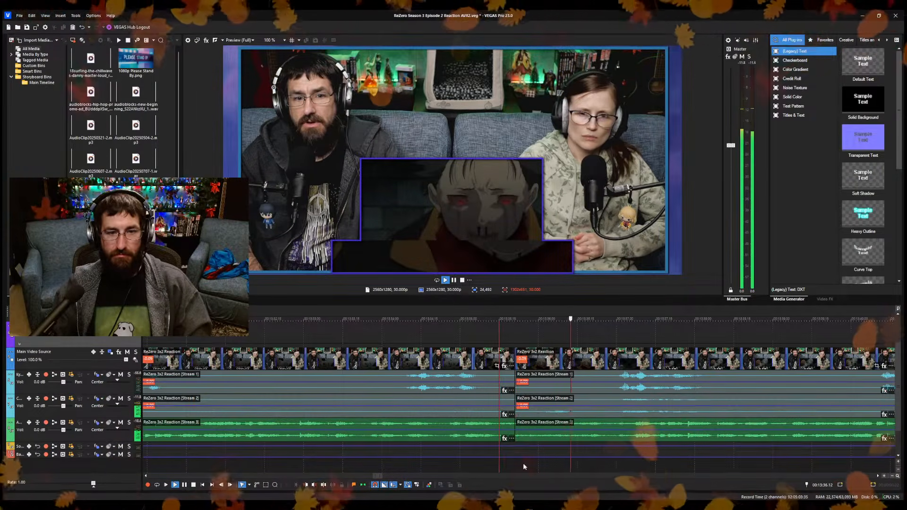
scroll(523, 466, down, 4)
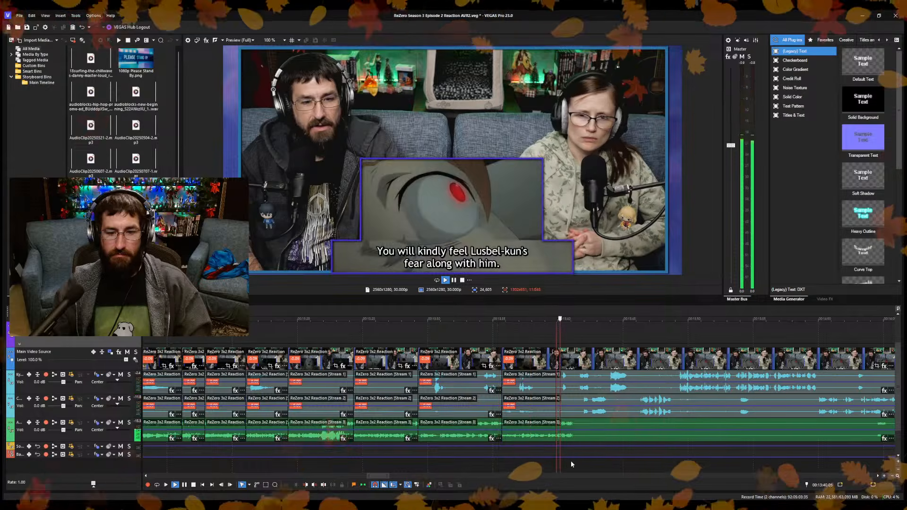
scroll(585, 462, up, 3)
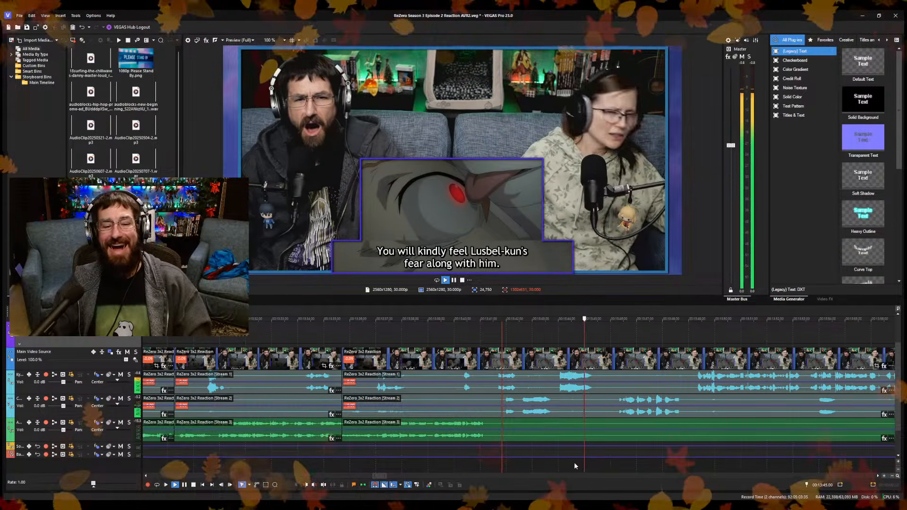
key(Return)
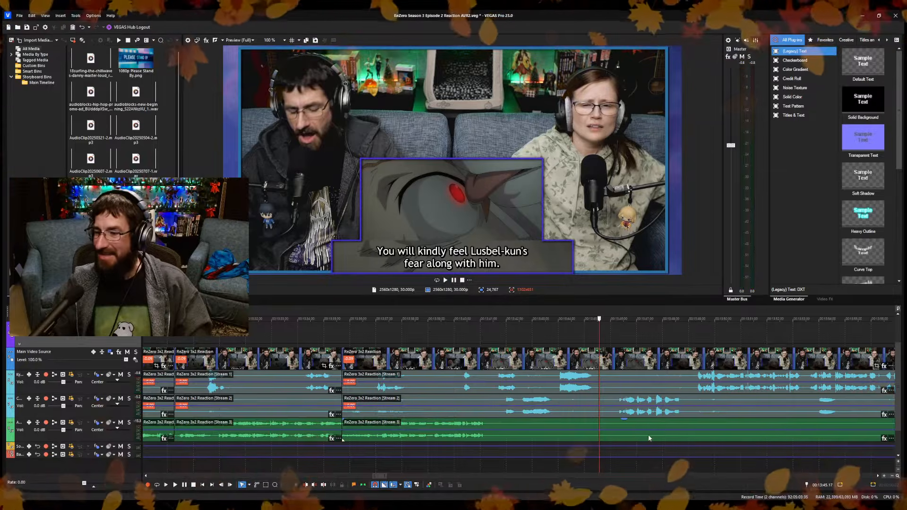
Review the footage back to about 13:20.05 and extend the last Please Stand By overlay's end to 13:38.13.
scroll(648, 435, down, 3)
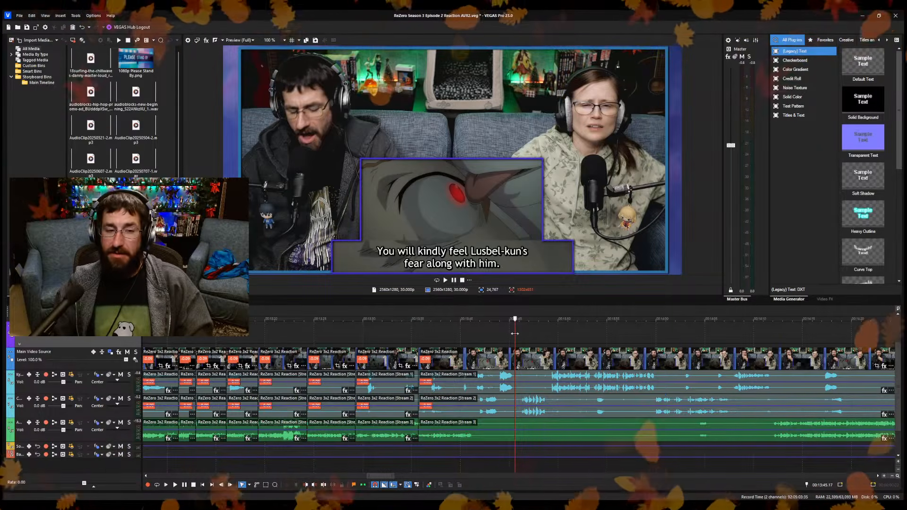
drag(514, 333, 265, 346)
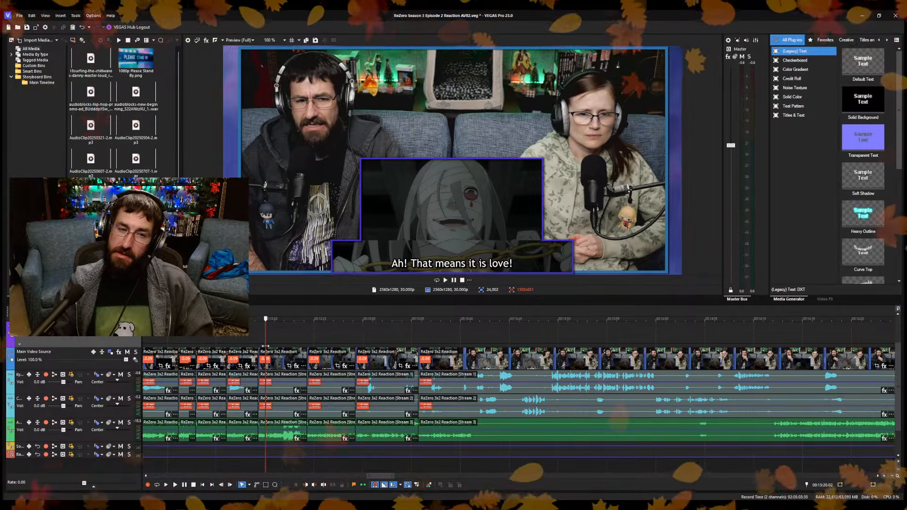
drag(266, 346, 266, 346)
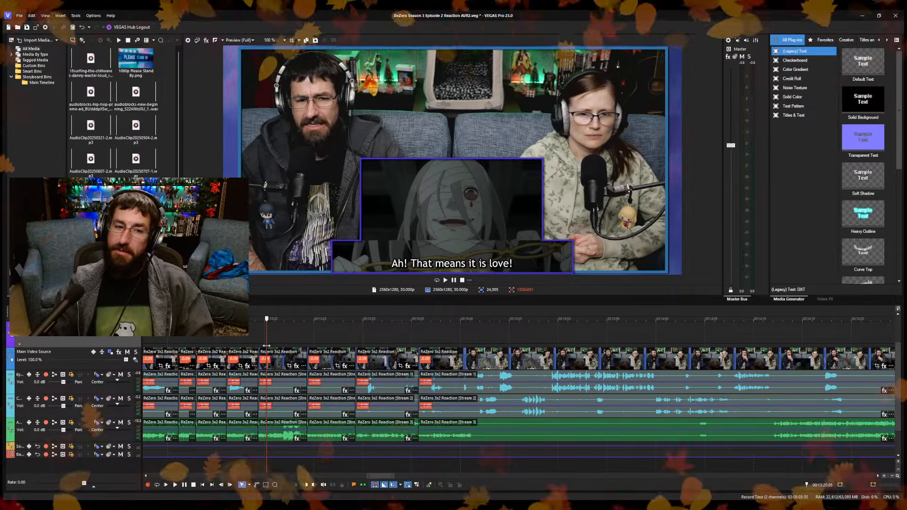
drag(266, 345, 450, 372)
scroll(449, 372, down, 8)
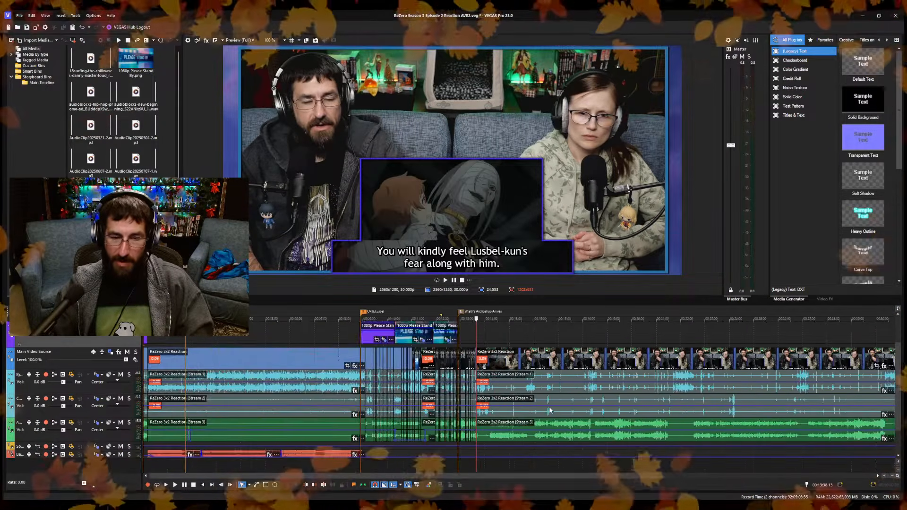
click(461, 327)
drag(461, 327, 515, 334)
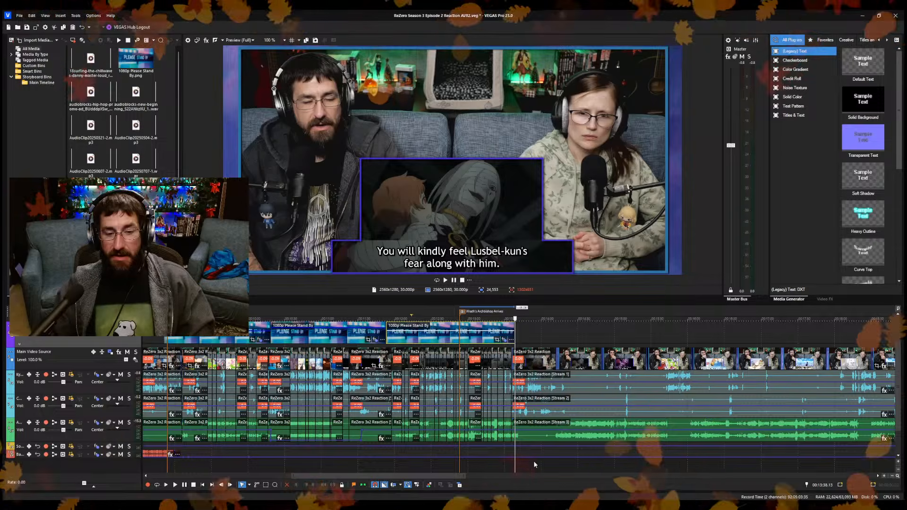
Play the footage from before the Please Stand By overlay's end at 13:38.13 and check the picture past it.
scroll(524, 423, down, 4)
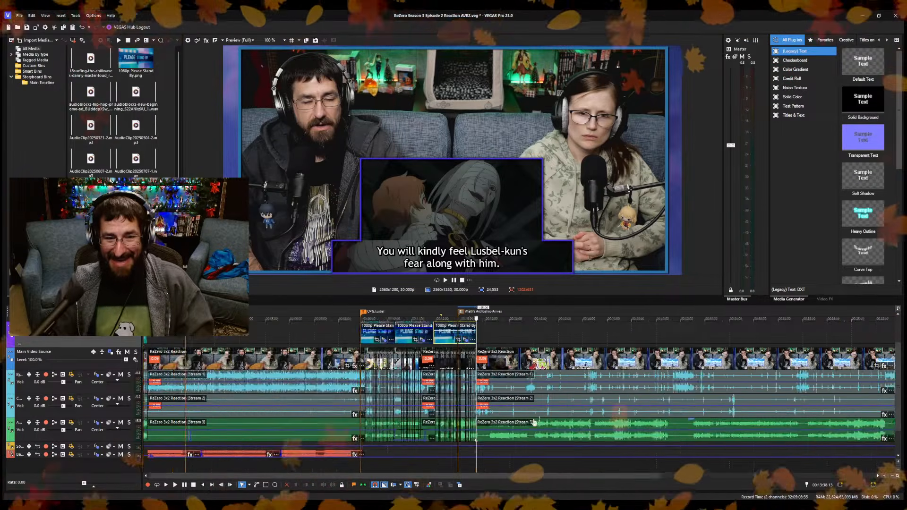
scroll(509, 423, up, 5)
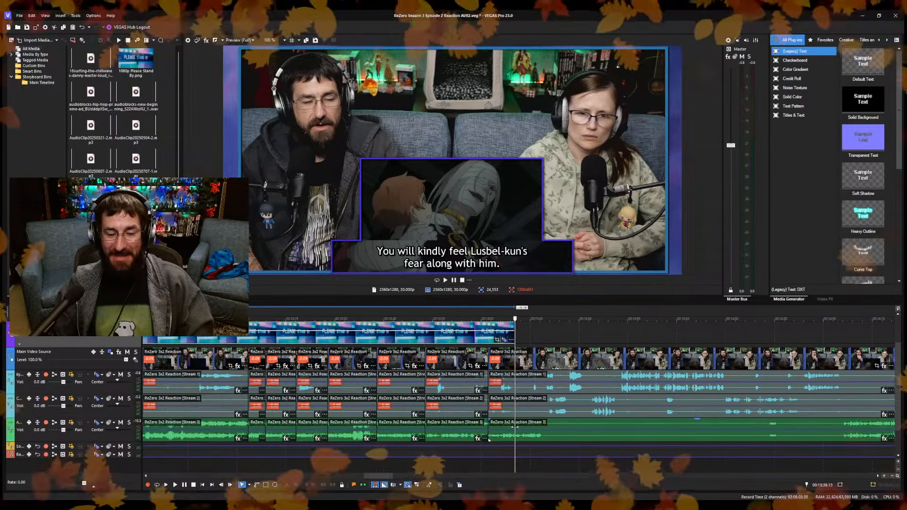
click(499, 461)
scroll(500, 462, up, 5)
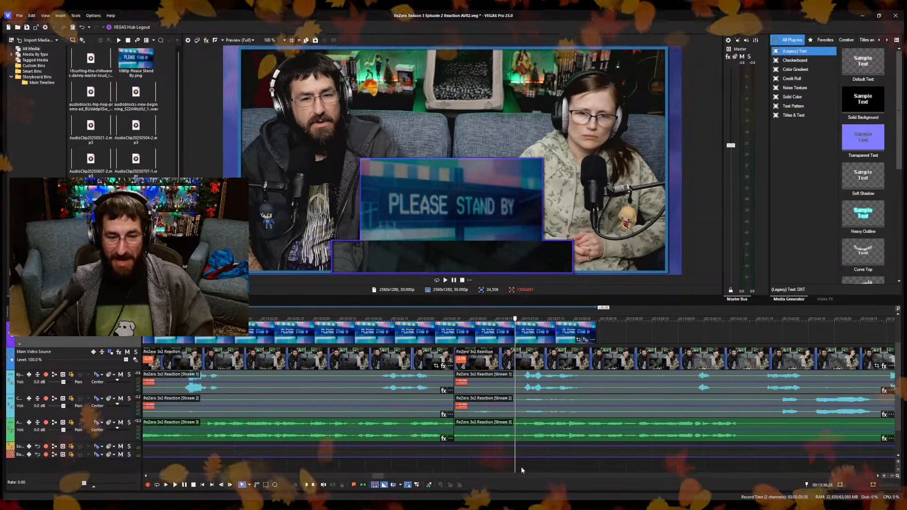
key(space)
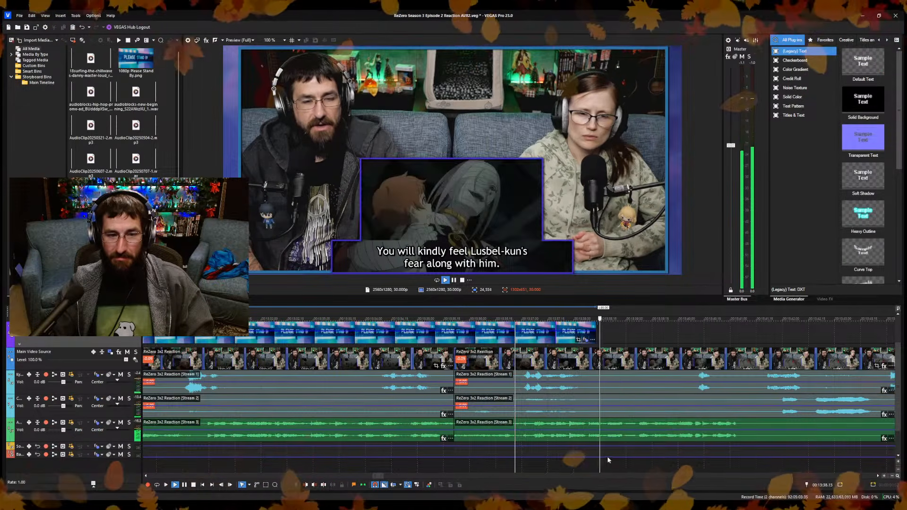
key(Return)
key(space)
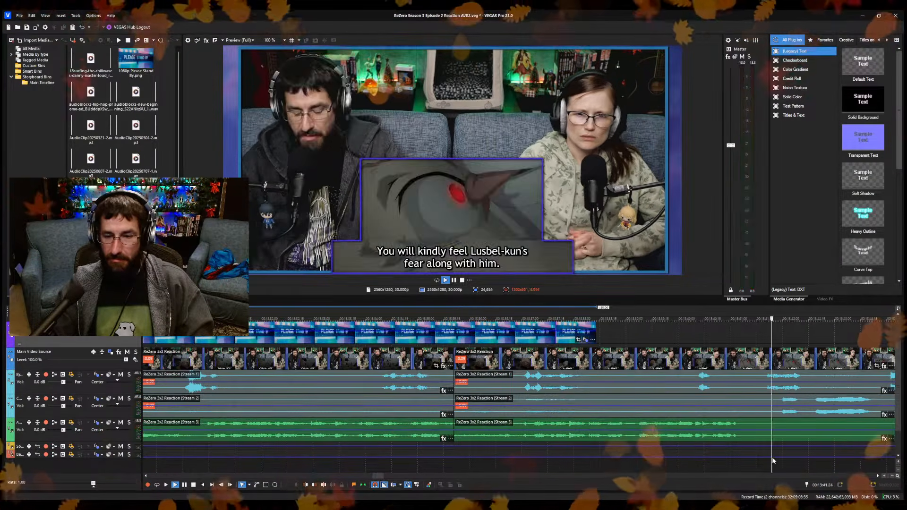
Skip through the discussion to where the episode audio resumes and extend the last Please Stand By overlay's end to 14:12.00.
scroll(579, 466, down, 5)
click(636, 468)
click(701, 471)
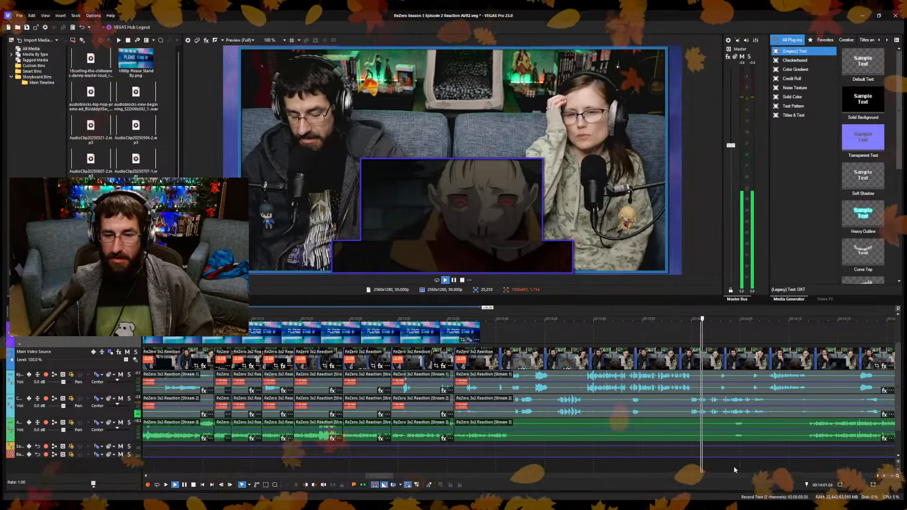
scroll(733, 467, up, 2)
click(597, 460)
click(640, 470)
scroll(656, 466, up, 3)
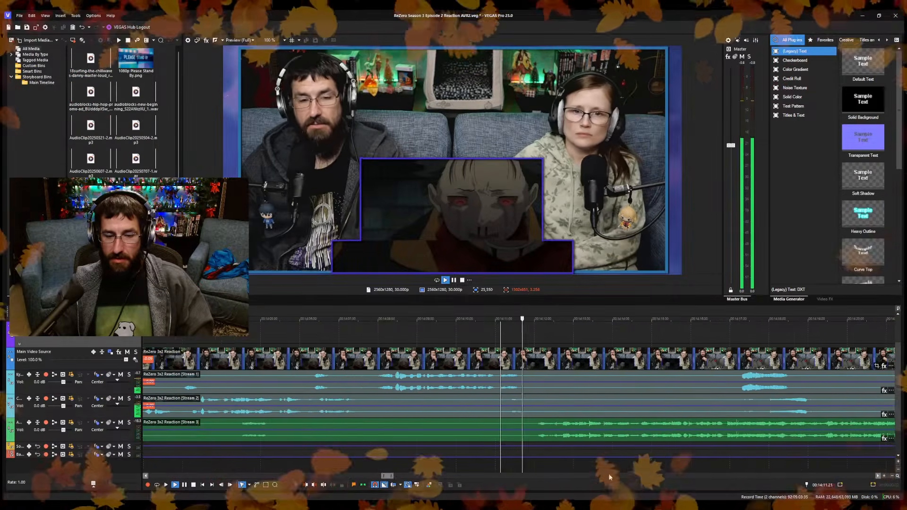
key(Return)
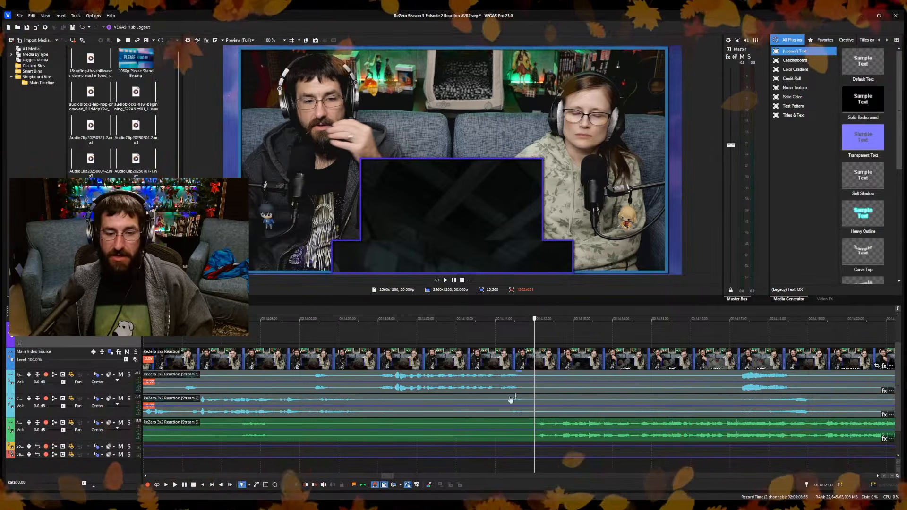
scroll(512, 373, down, 5)
click(402, 329)
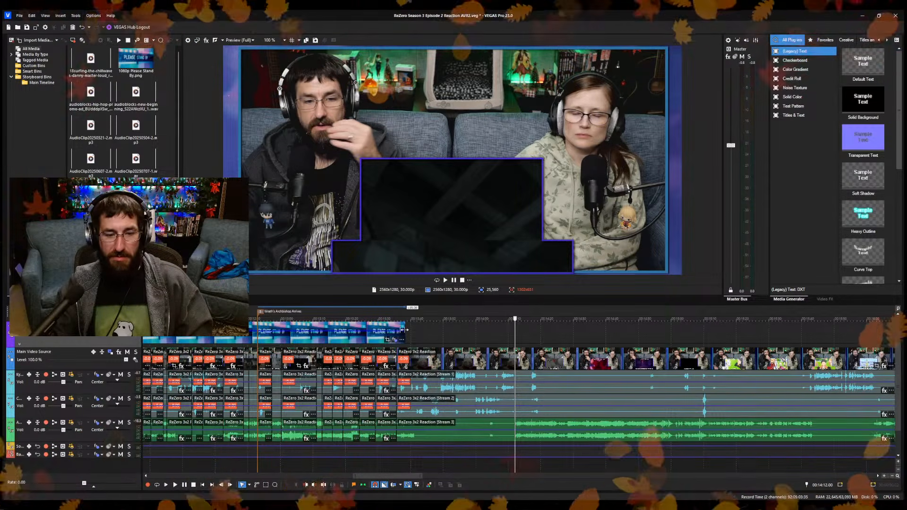
drag(403, 329, 513, 342)
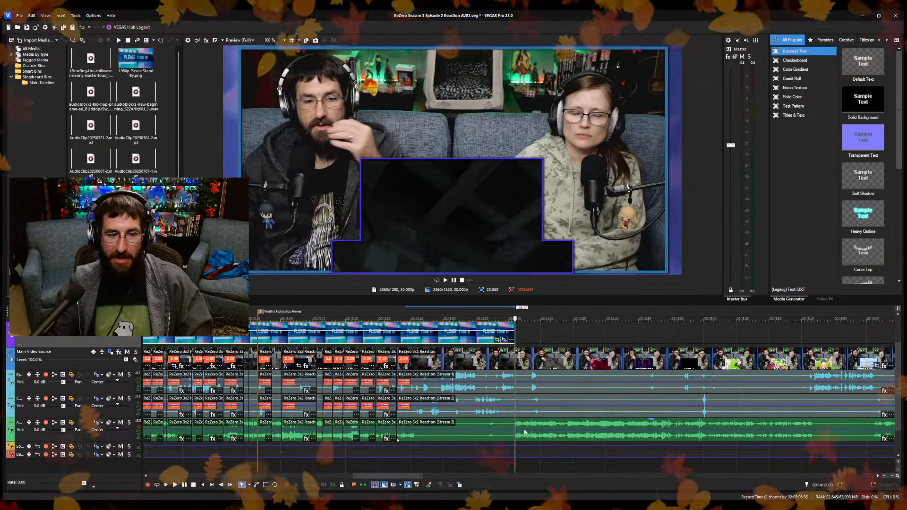
scroll(530, 427, down, 8)
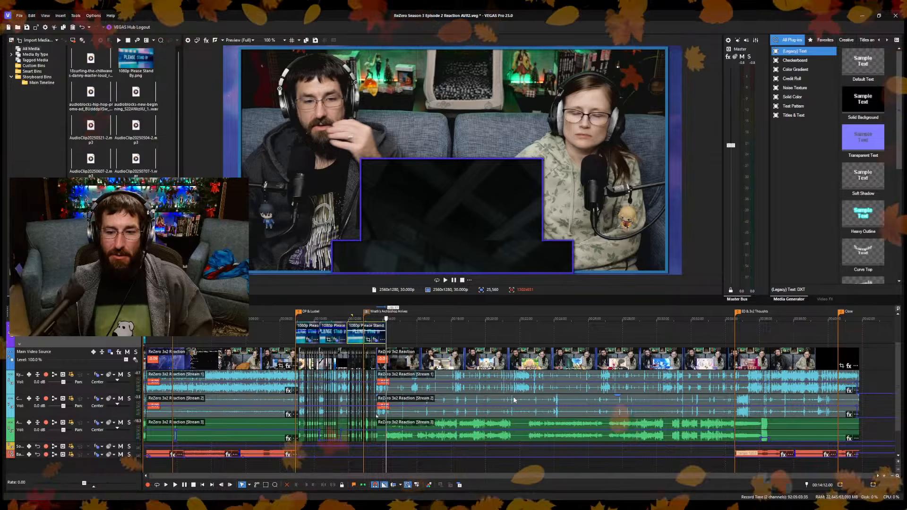
scroll(518, 401, up, 2)
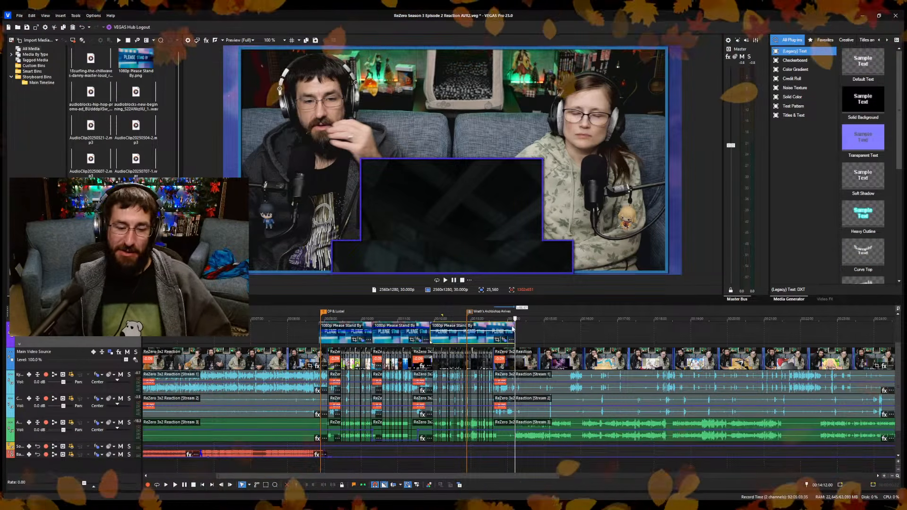
Switch to Discord and look through the anime-manga-weebs, dc-discussion, entertainment-news and safehouse channels of The GenreVerse server.
key(alt+Tab)
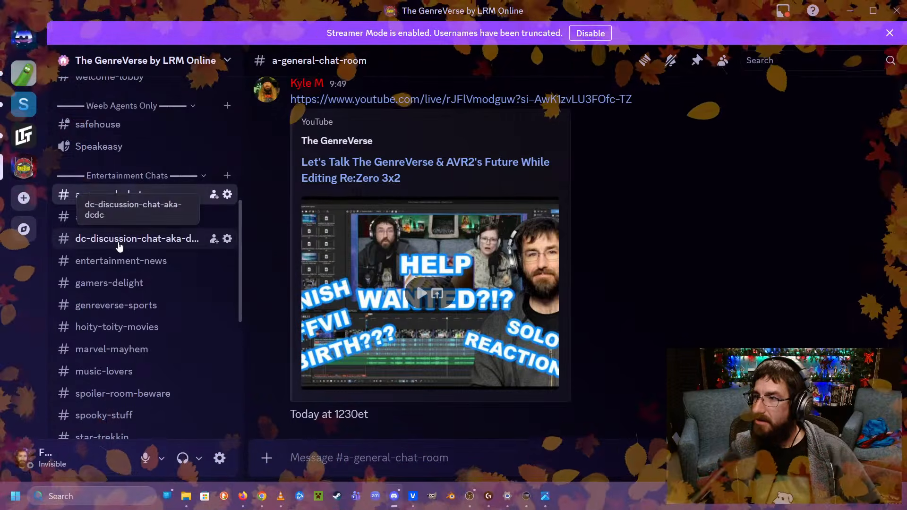
scroll(120, 247, down, 3)
click(176, 157)
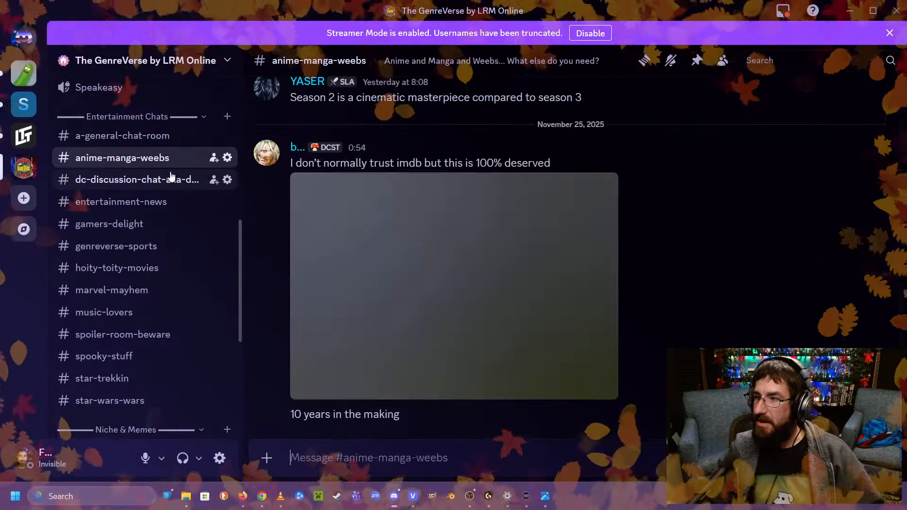
click(170, 181)
click(129, 205)
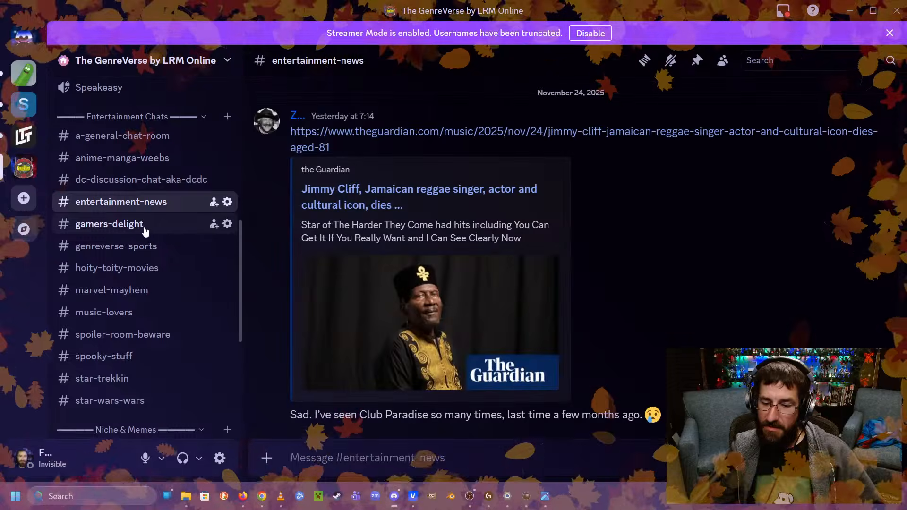
scroll(142, 231, up, 9)
click(101, 243)
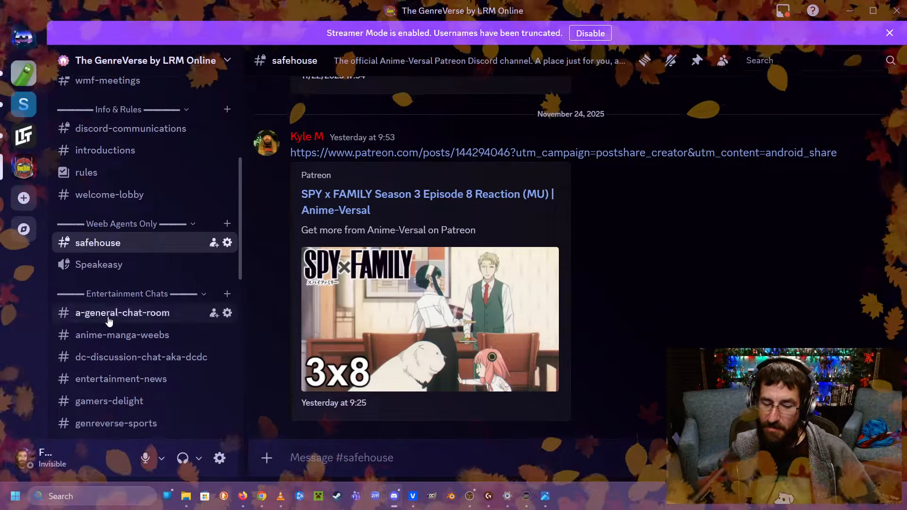
Look through the gamers-delight and memes-of-the-genreverse channels and enlarge the meme about studying Latin.
scroll(122, 345, down, 2)
scroll(123, 344, down, 6)
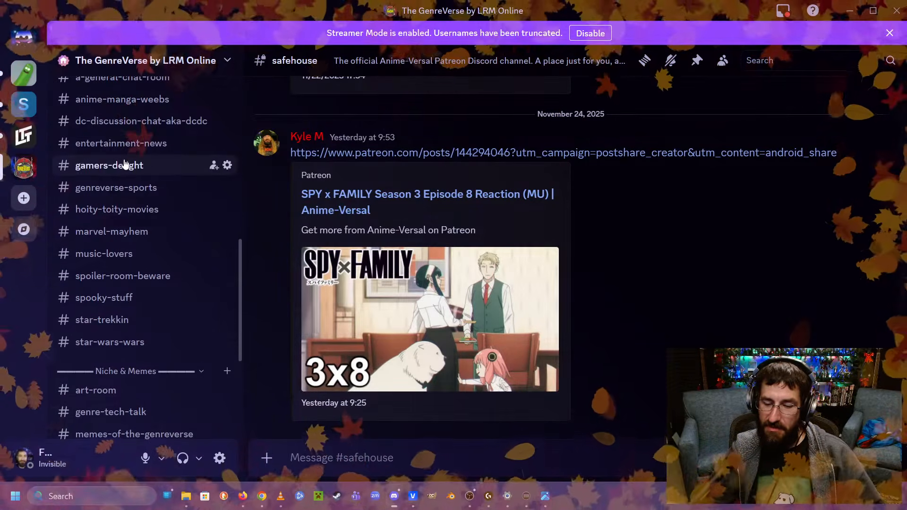
click(126, 165)
scroll(121, 324, down, 4)
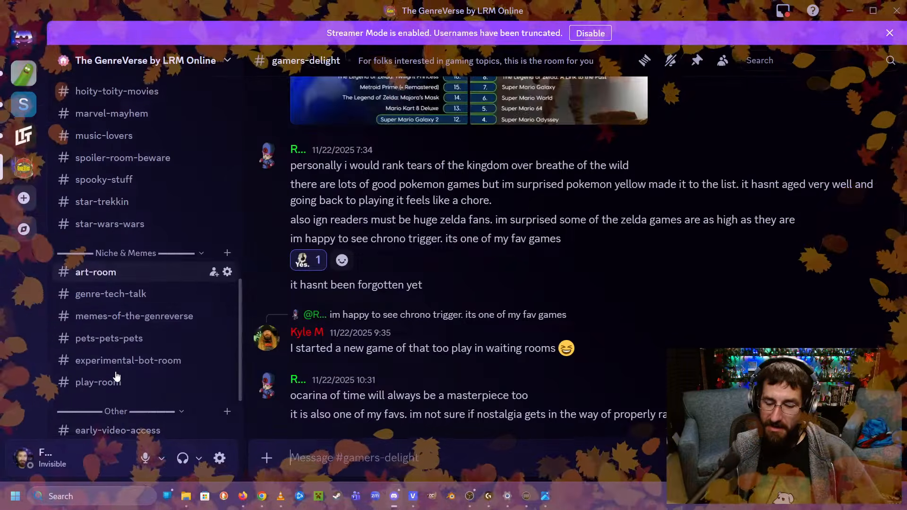
click(142, 316)
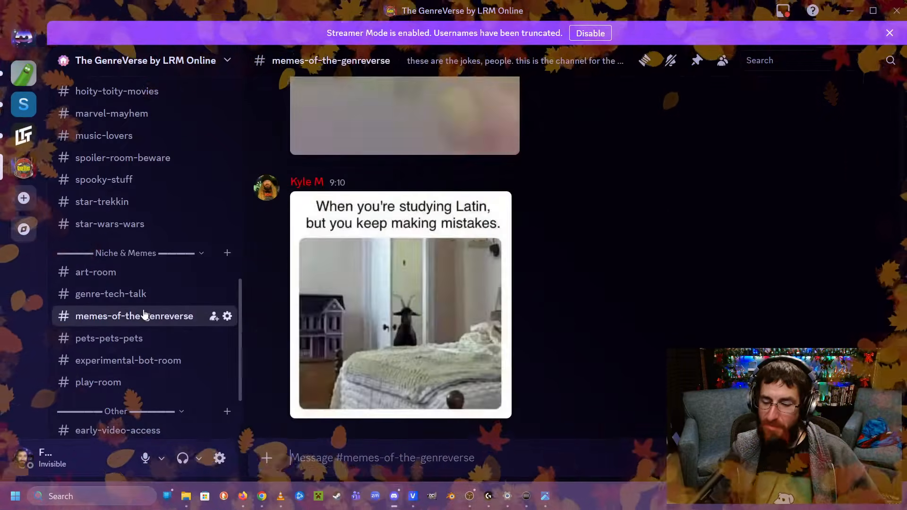
click(390, 260)
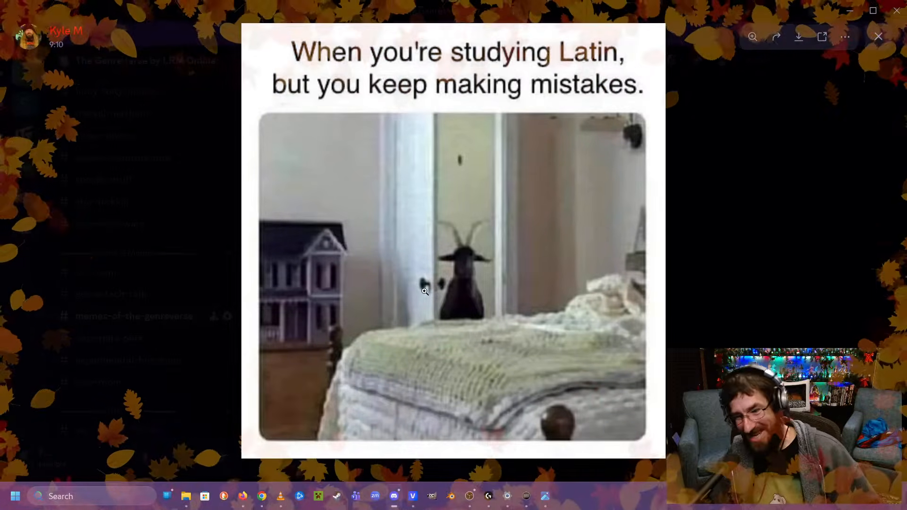
Close the enlarged meme, switch back to VEGAS Pro and check the footage just past the last Please Stand By overlay's end.
click(93, 234)
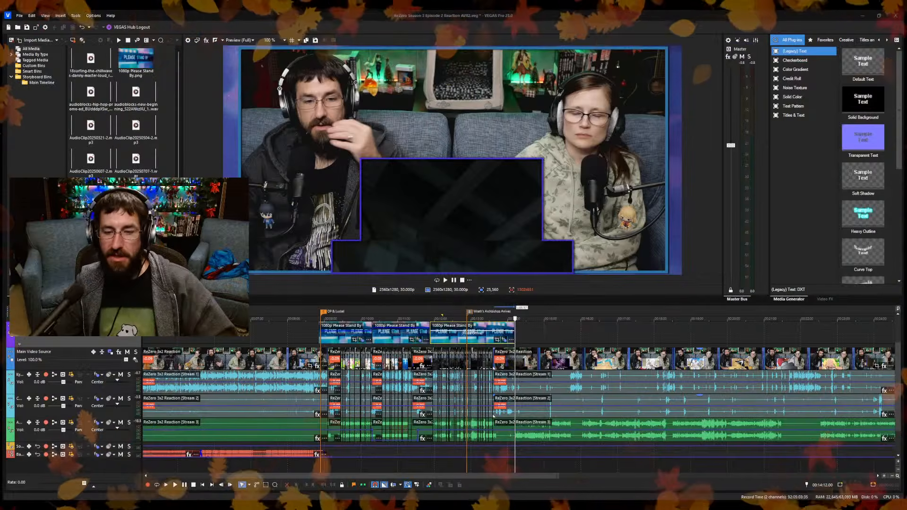
click(520, 333)
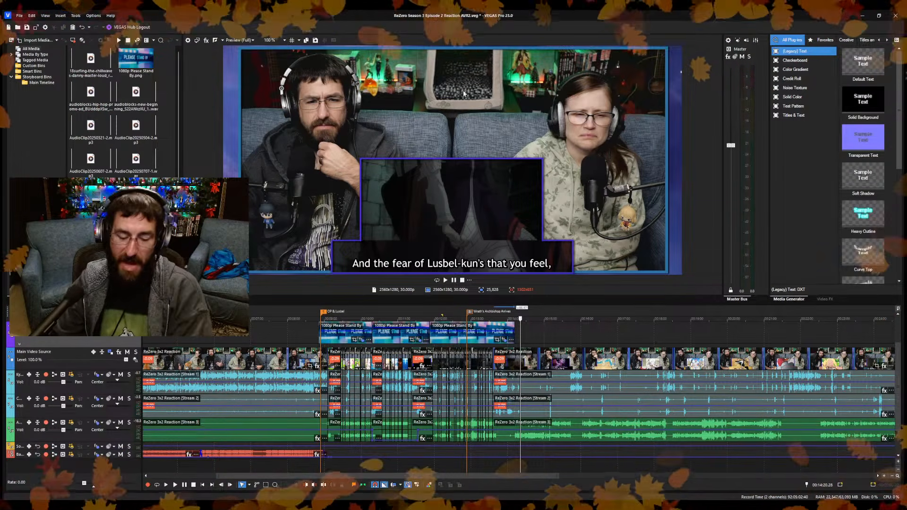
key(space)
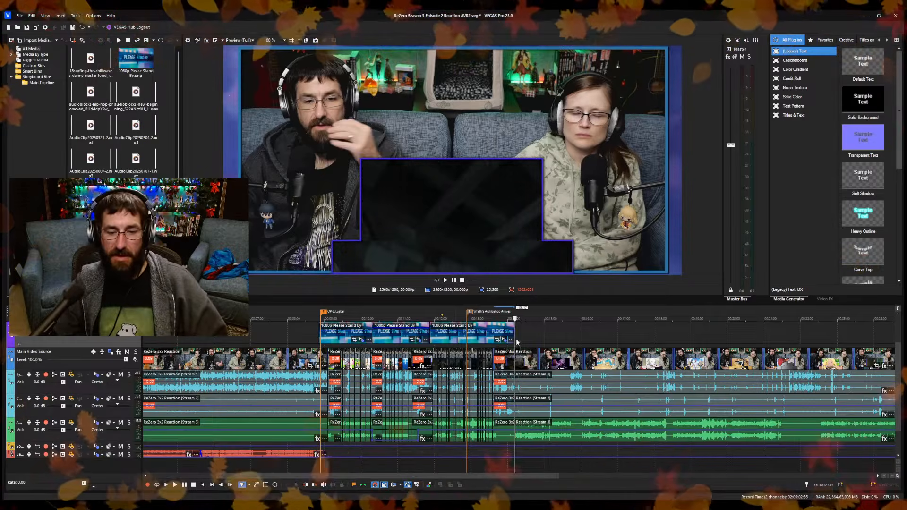
scroll(530, 346, up, 5)
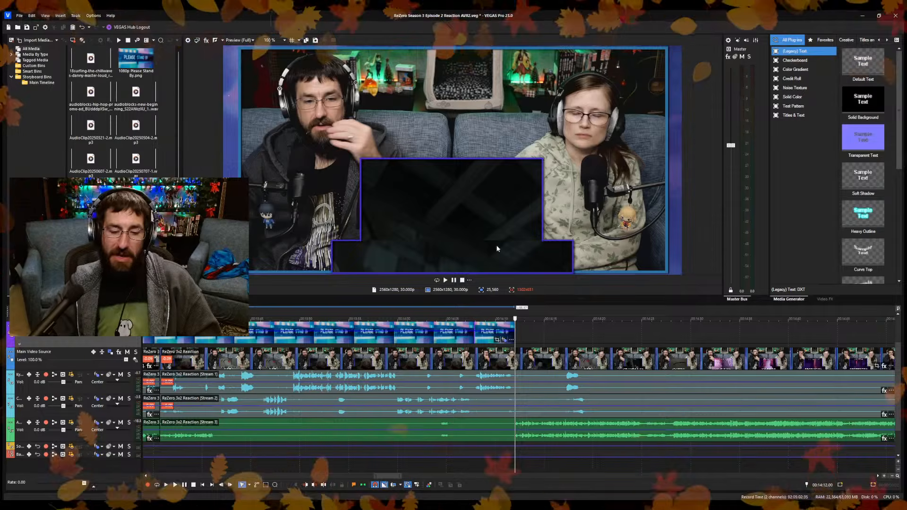
click(528, 329)
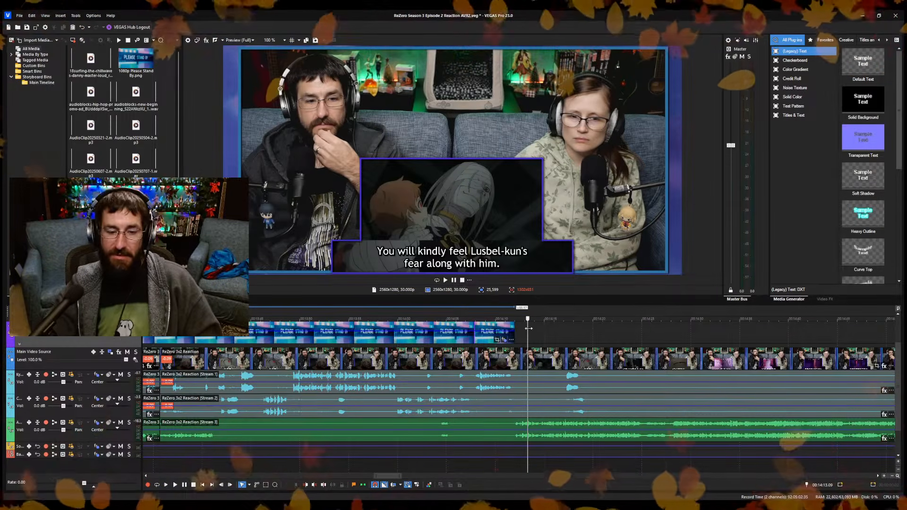
drag(525, 343, 520, 345)
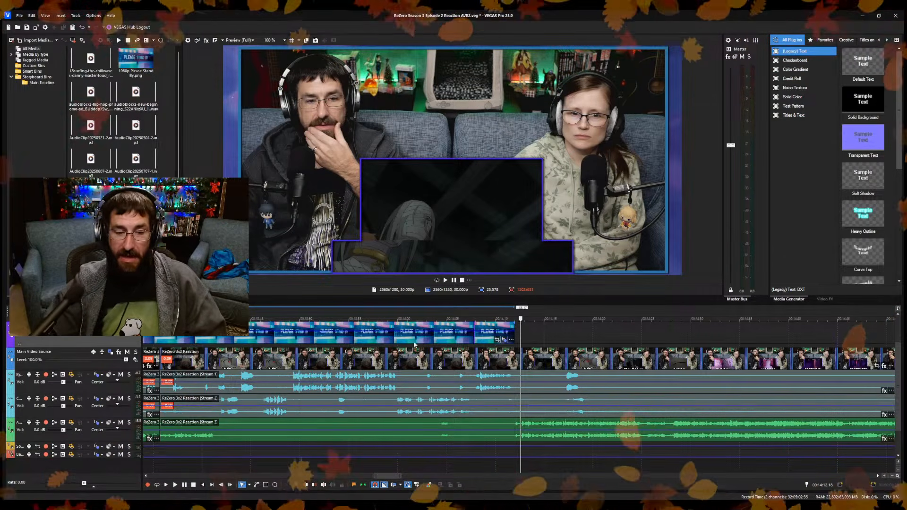
Inspect the voice and episode audio tracks around 14:12.19, where the episode sound resumes after the overlay.
scroll(372, 398, down, 8)
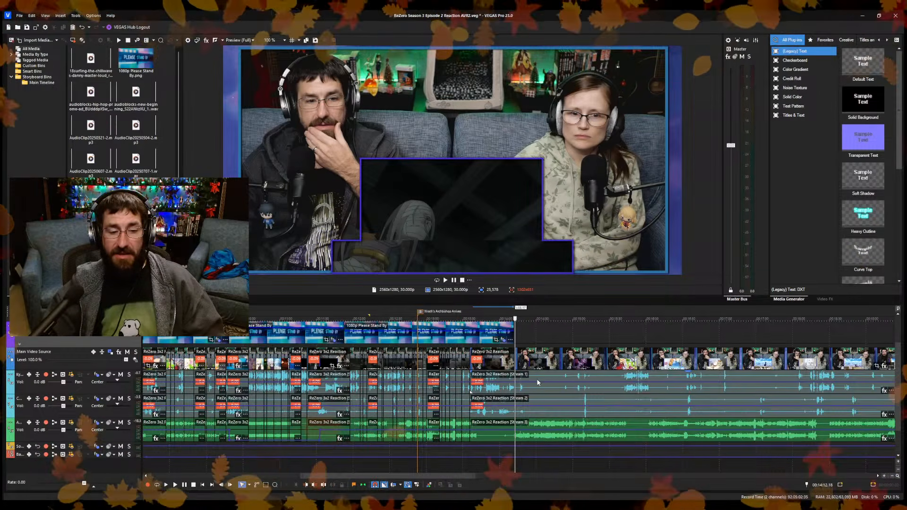
scroll(415, 425, down, 6)
scroll(416, 425, up, 5)
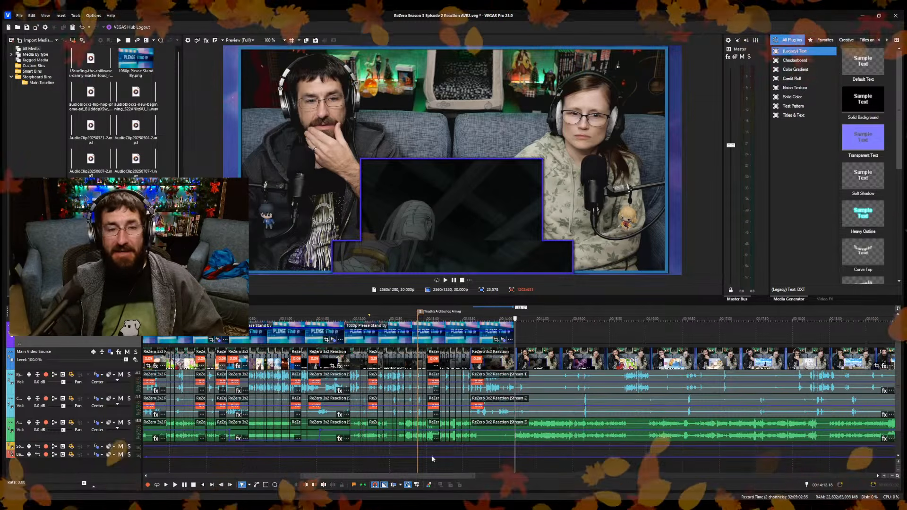
scroll(511, 447, up, 10)
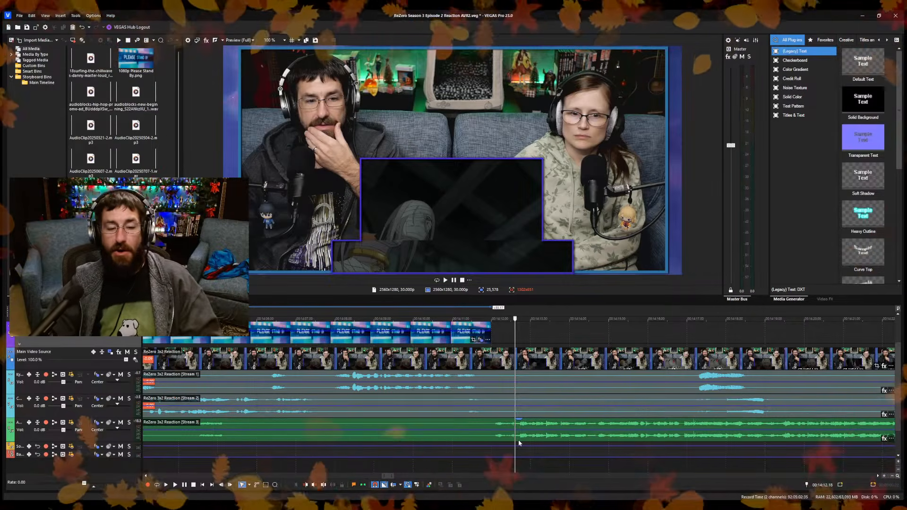
click(516, 437)
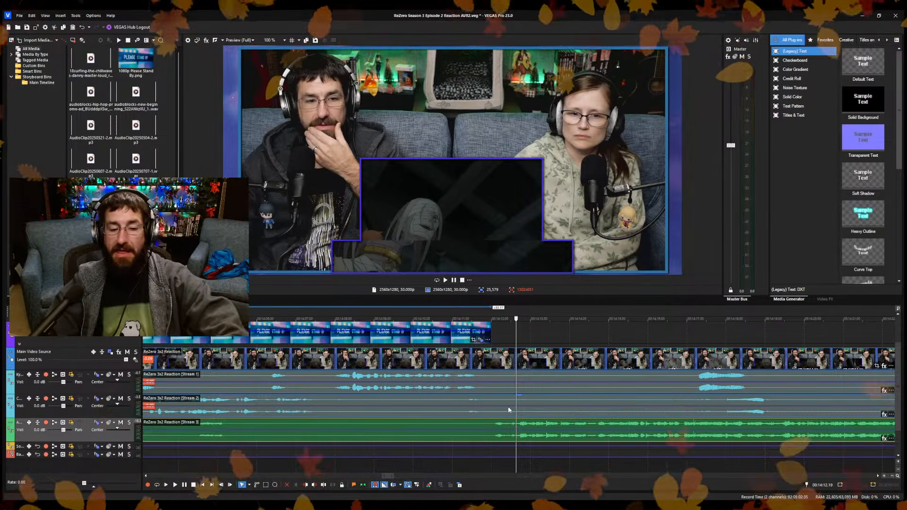
click(495, 392)
click(496, 403)
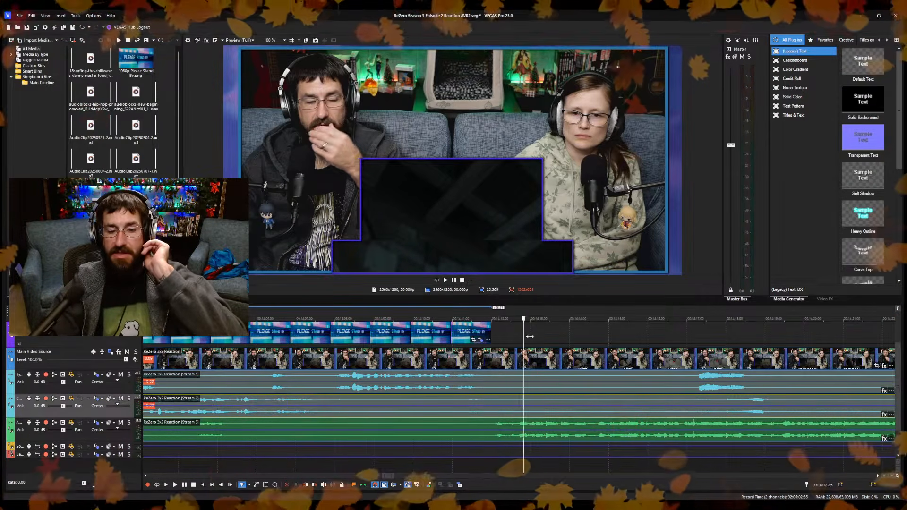
Check the episode picture and subtitles back from 14:16.29 to 14:13.00.
click(680, 354)
click(685, 354)
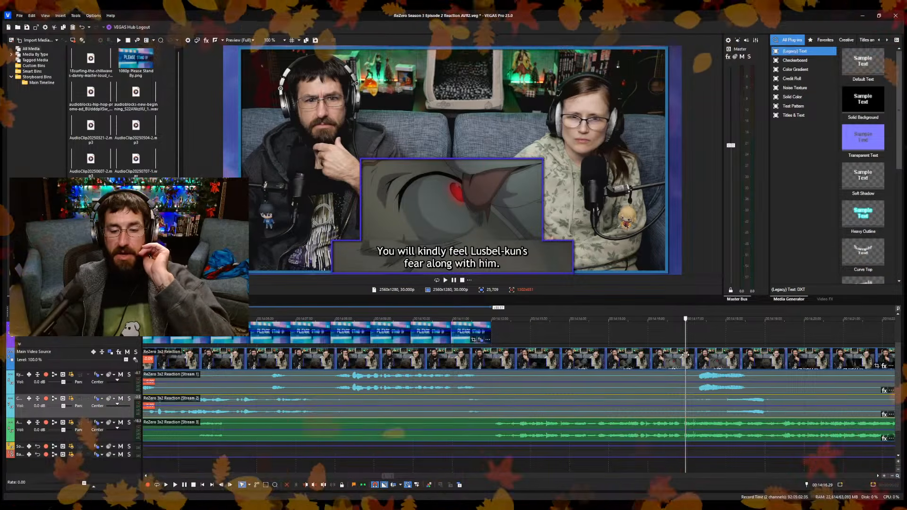
click(656, 368)
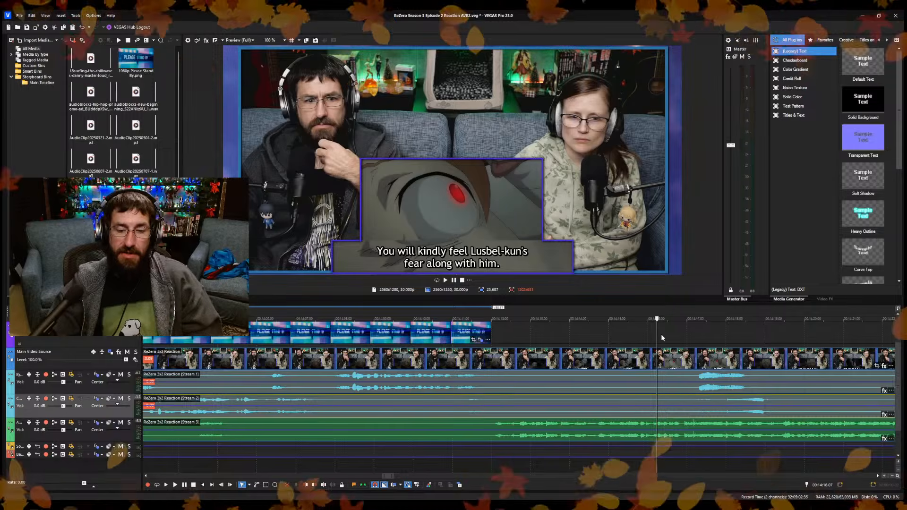
click(638, 350)
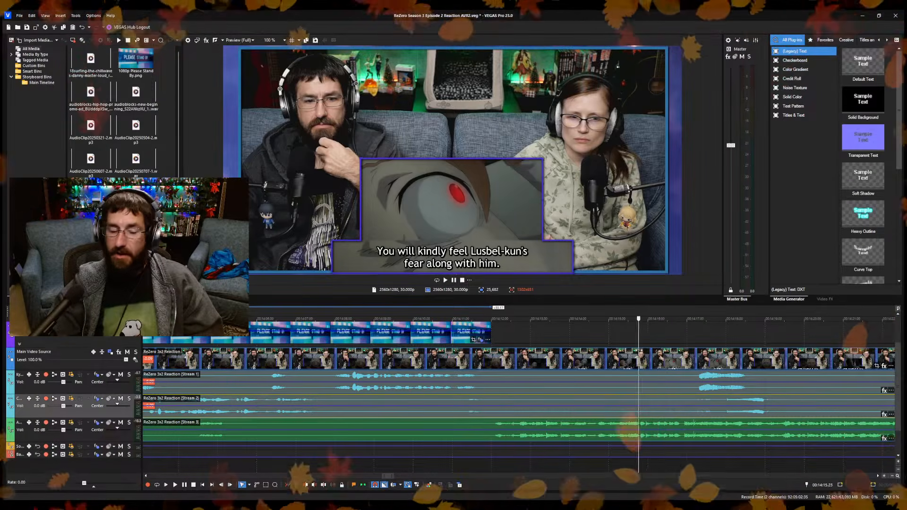
click(522, 369)
scroll(528, 370, down, 3)
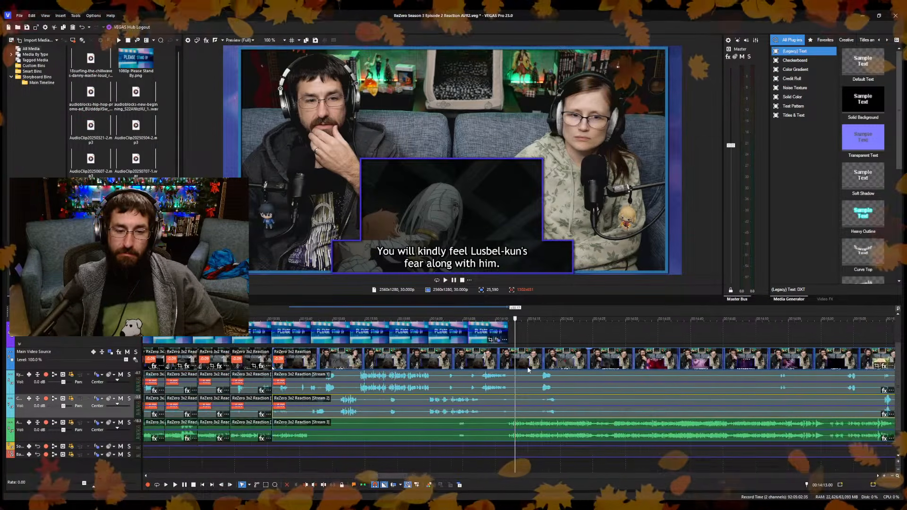
scroll(528, 369, down, 4)
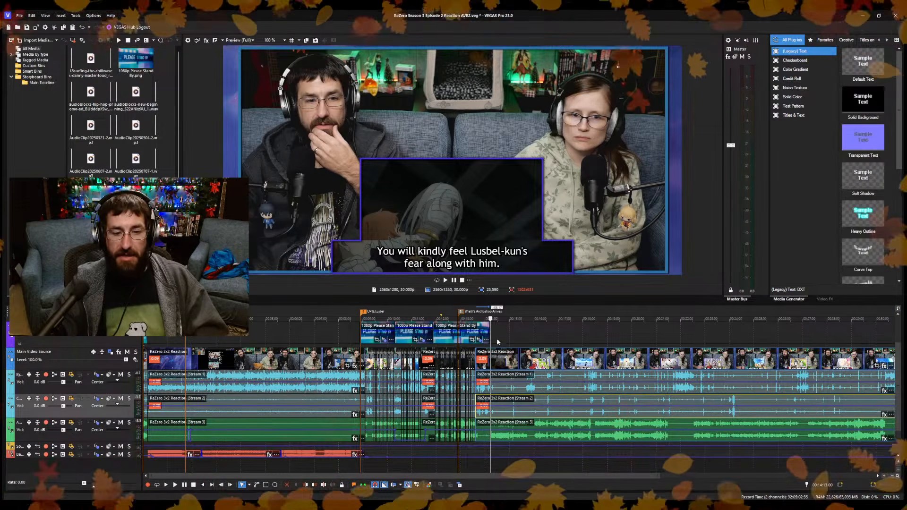
Examine the waveforms and picture after the discussion from 14:25.28 back to 14:11.16, just before the overlay's end.
click(497, 389)
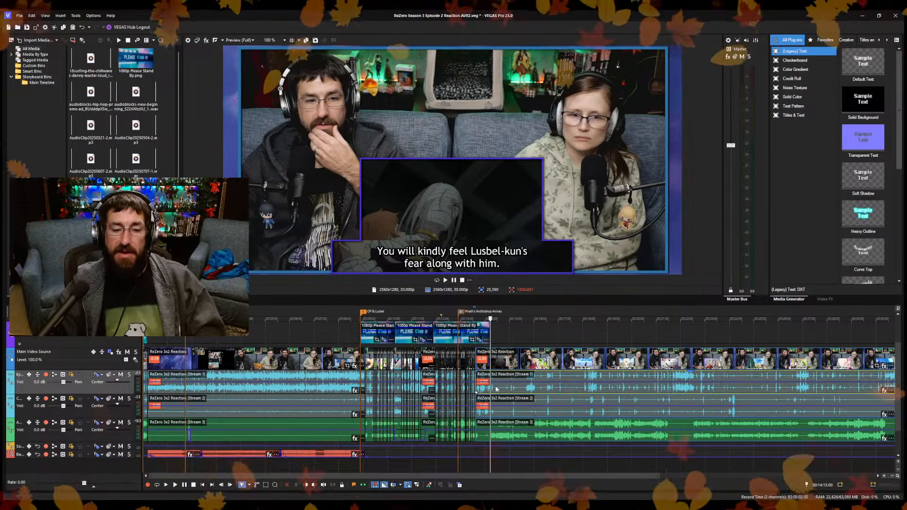
click(496, 389)
scroll(498, 397, up, 5)
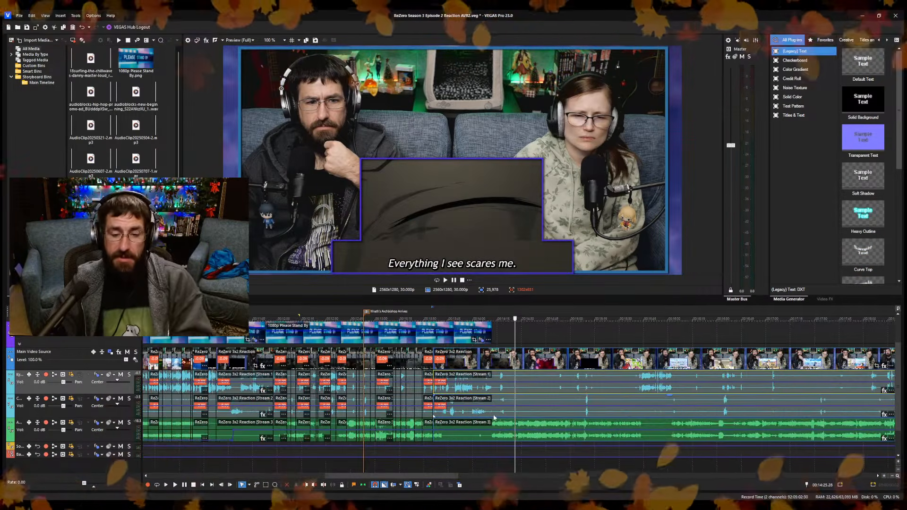
scroll(495, 415, up, 1)
click(498, 415)
scroll(498, 416, up, 3)
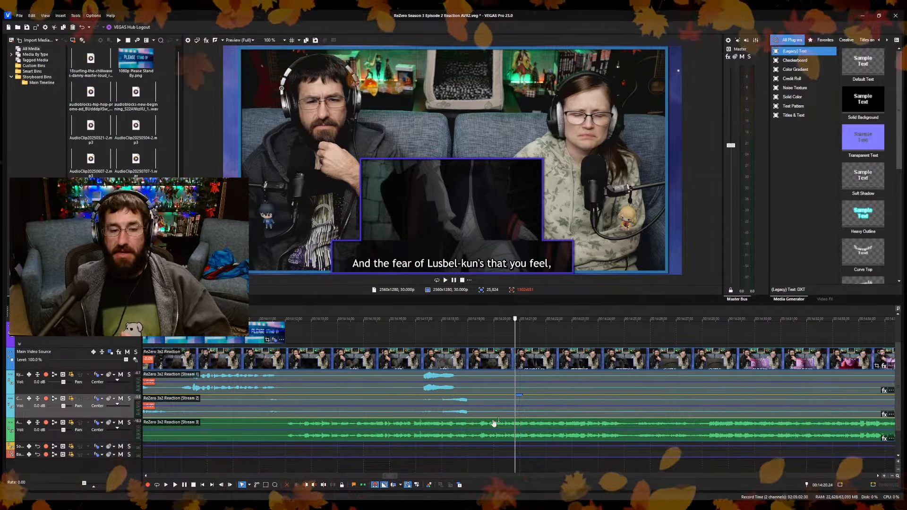
scroll(543, 424, down, 8)
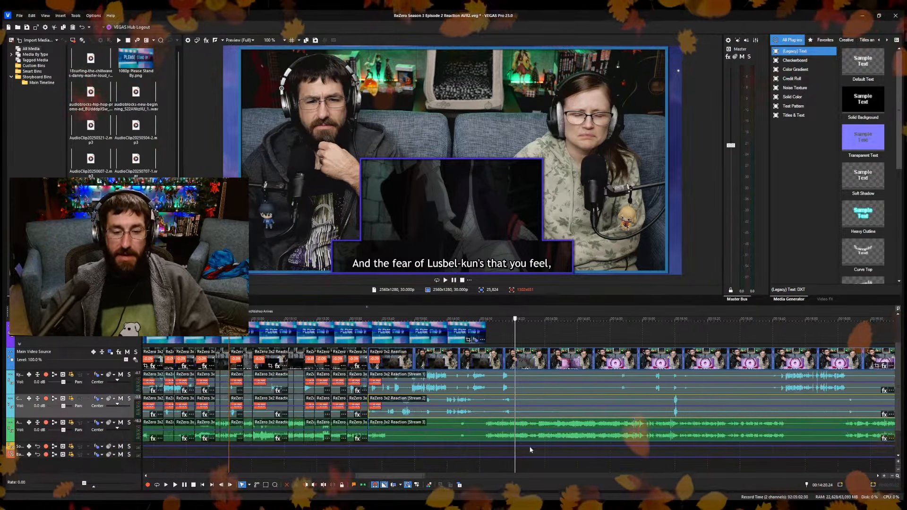
scroll(530, 449, up, 3)
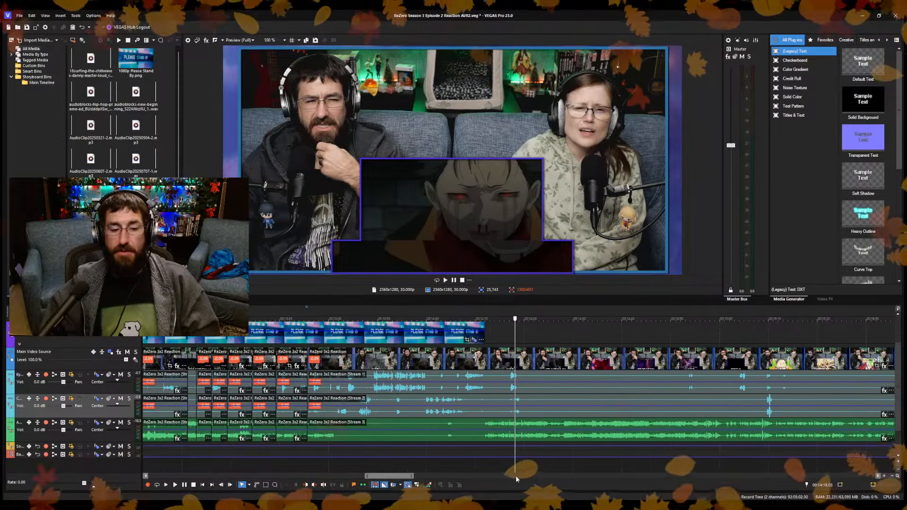
scroll(528, 475, up, 3)
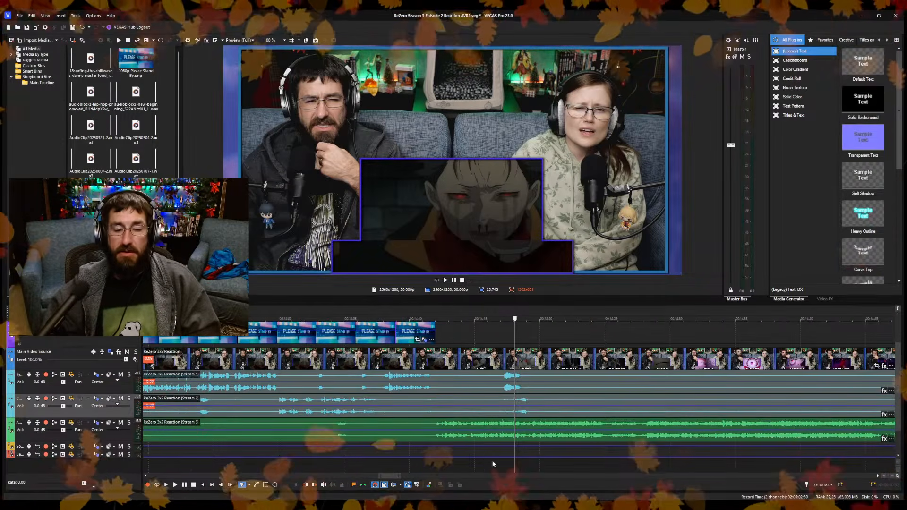
click(429, 466)
scroll(446, 466, up, 3)
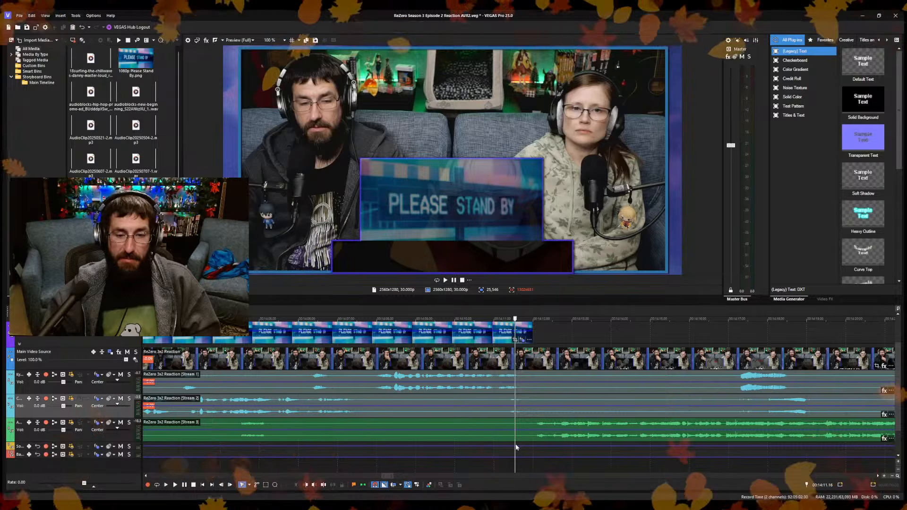
Place the playhead at 14:12.02, just past the overlay's end where the episode audio starts.
click(533, 461)
key(Left)
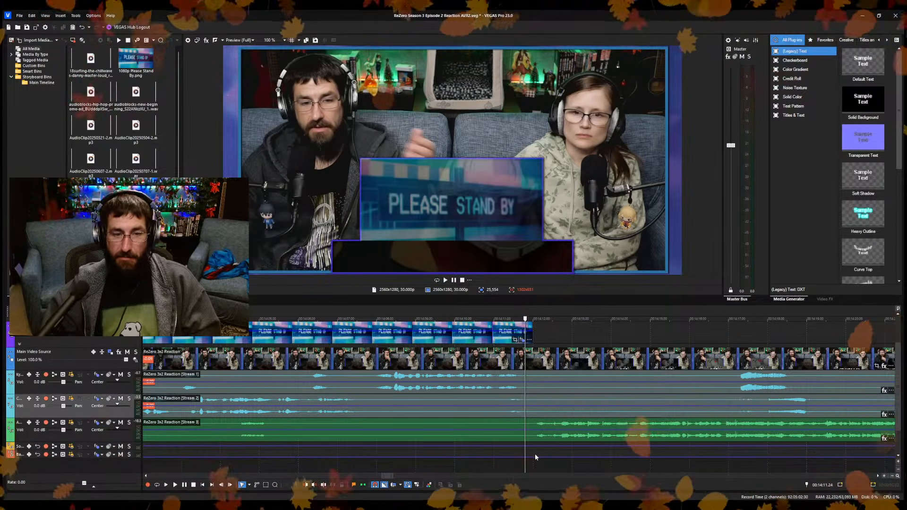
click(544, 457)
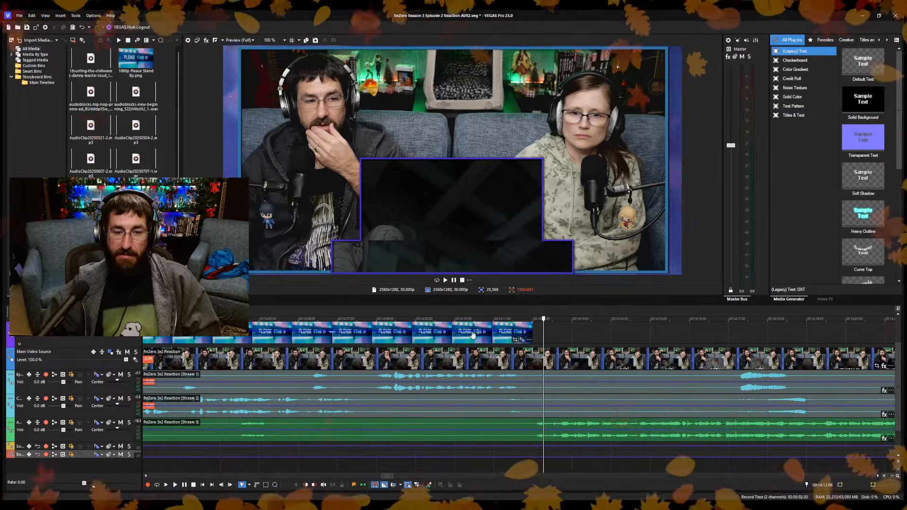
click(541, 333)
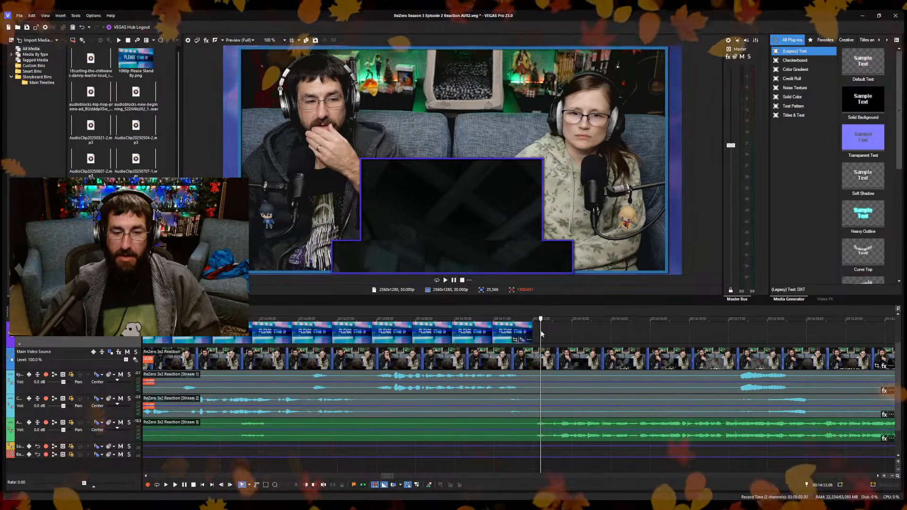
key(Left)
key(Left)
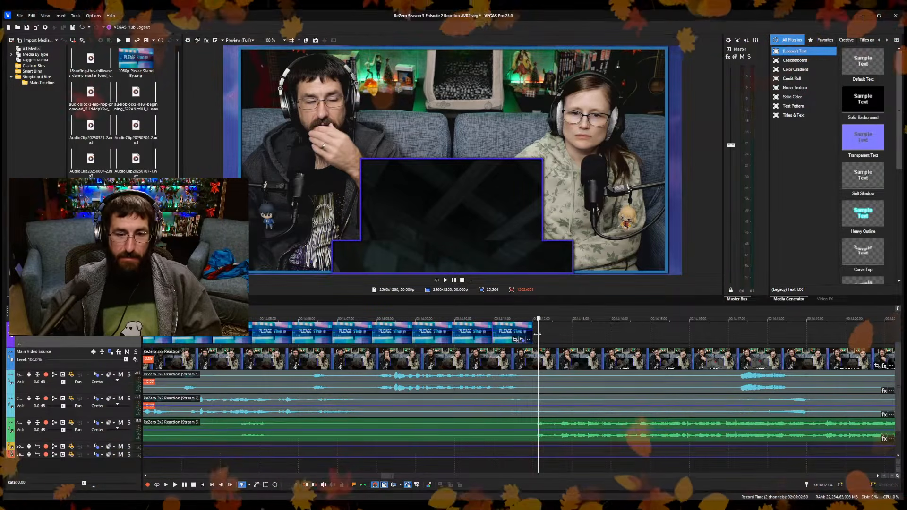
key(Left)
key(Left)
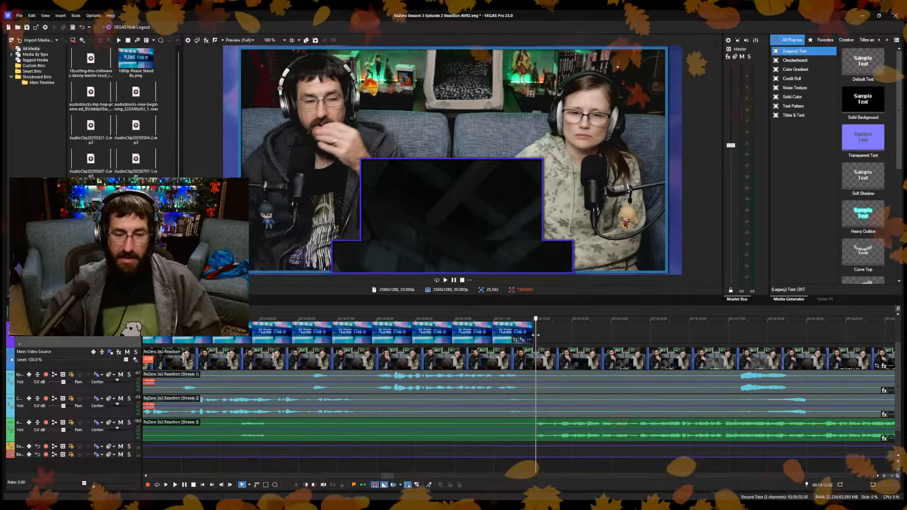
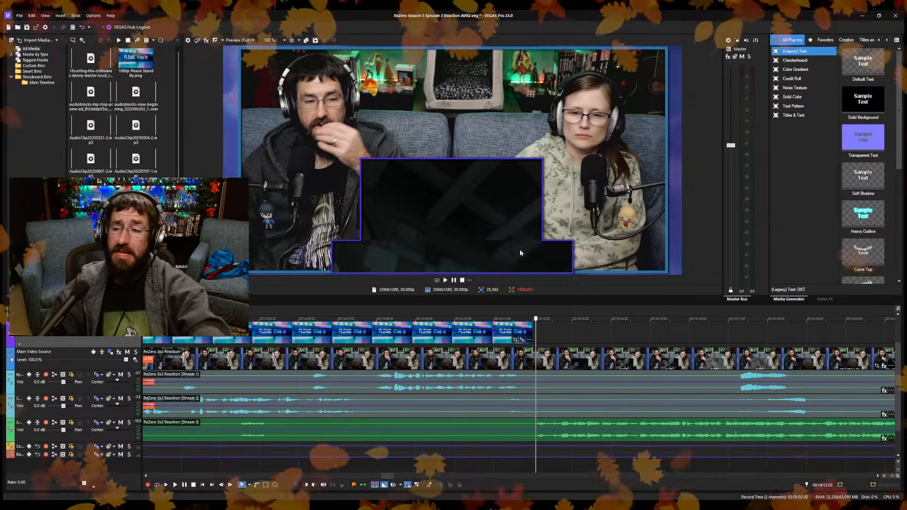
Play the episode from just past the Please Stand By overlay and split the reaction clips at 14:14.13.
click(499, 463)
key(space)
scroll(550, 459, down, 3)
scroll(548, 458, up, 1)
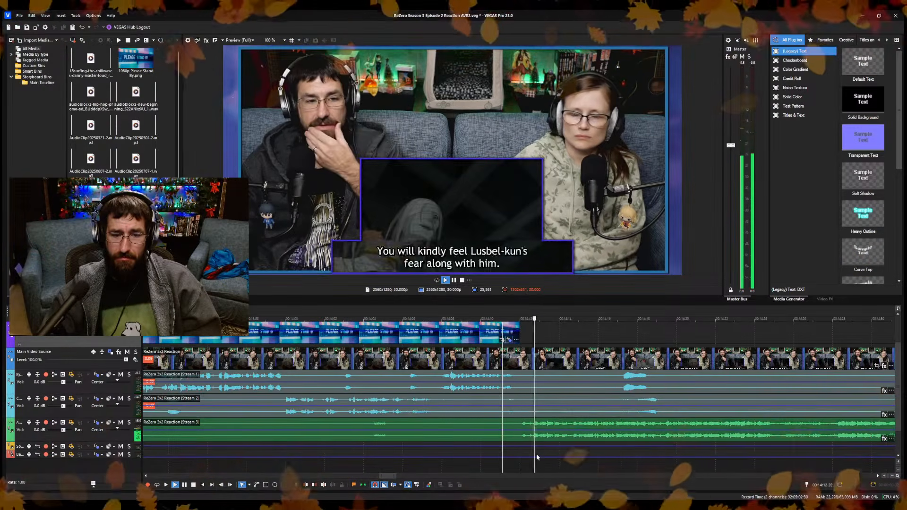
scroll(537, 455, up, 2)
key(space)
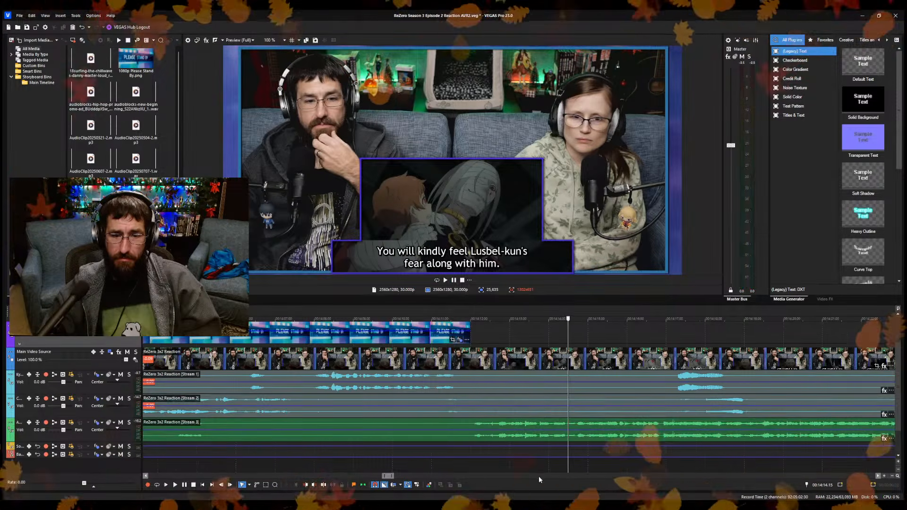
scroll(538, 477, up, 2)
click(504, 469)
key(space)
key(space)
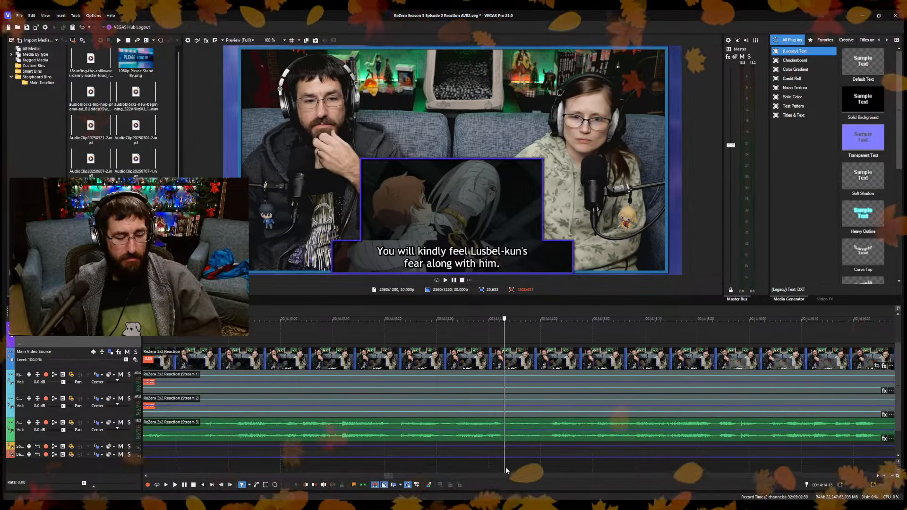
key(s)
Check the playback around the cut at 14:14.13 and examine where it sits within the whole project timeline.
click(545, 458)
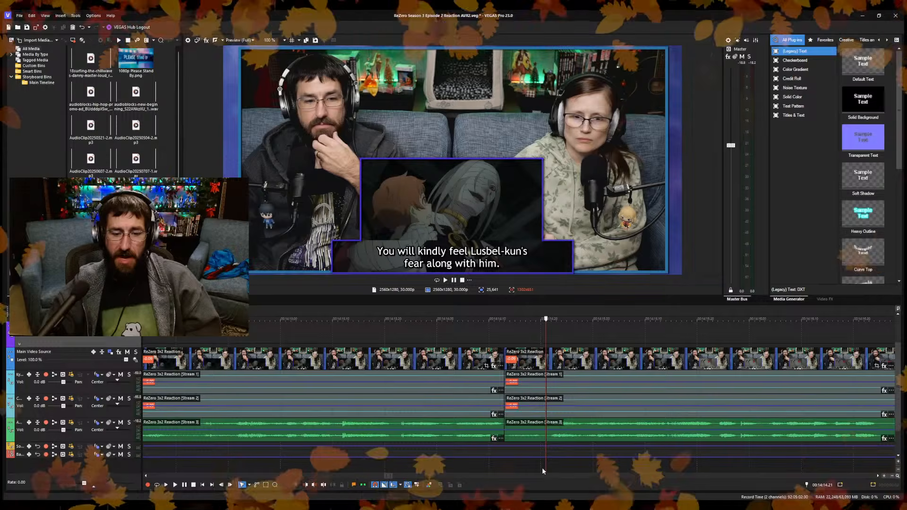
key(space)
key(space)
key(alt+bracketleft)
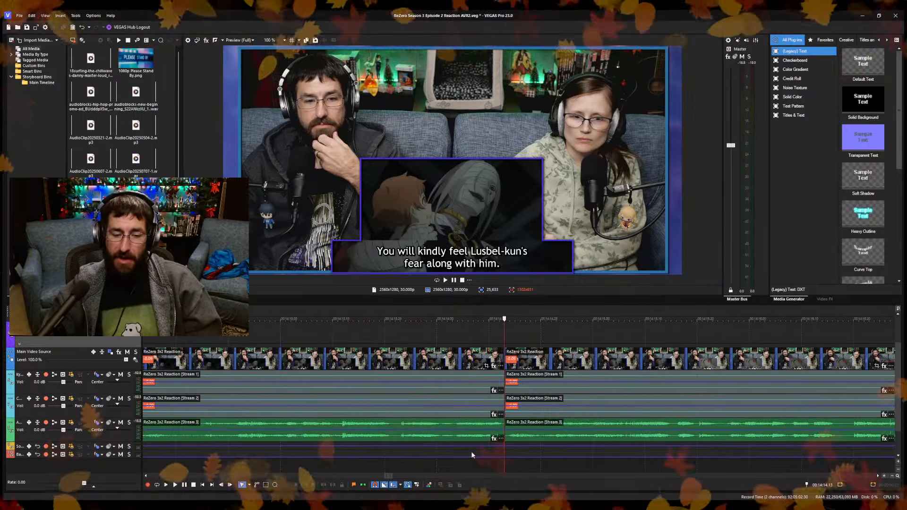
scroll(461, 462, down, 4)
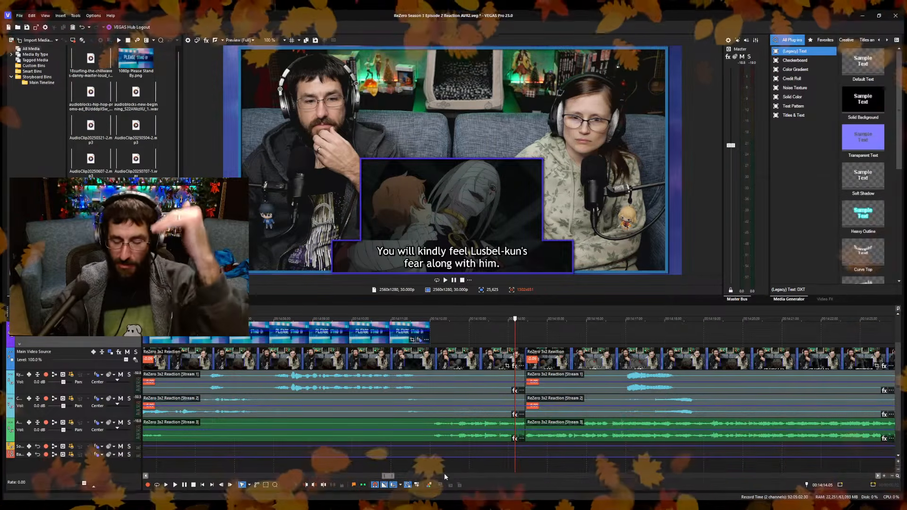
scroll(510, 444, down, 2)
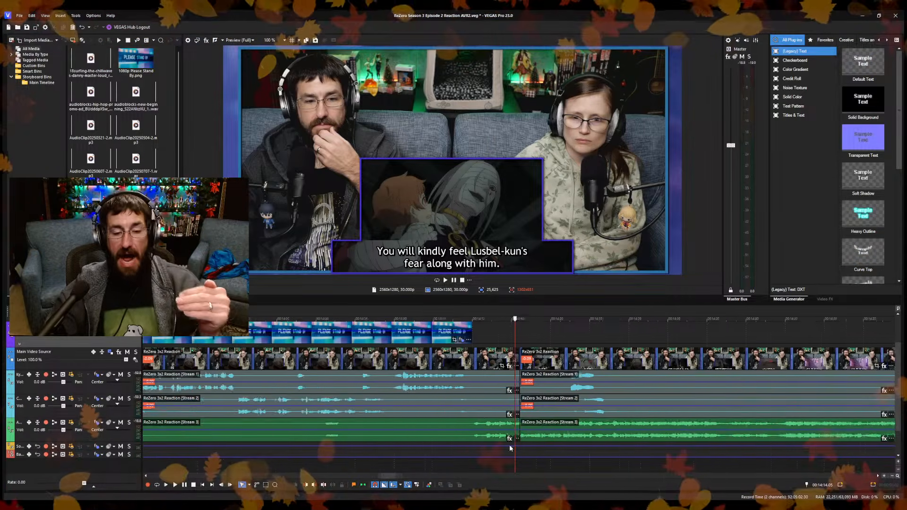
scroll(514, 441, down, 4)
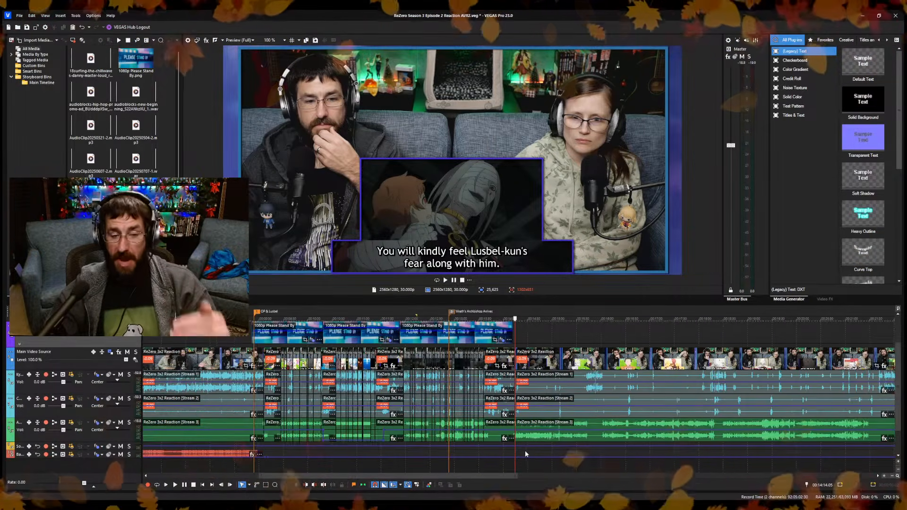
scroll(528, 450, up, 2)
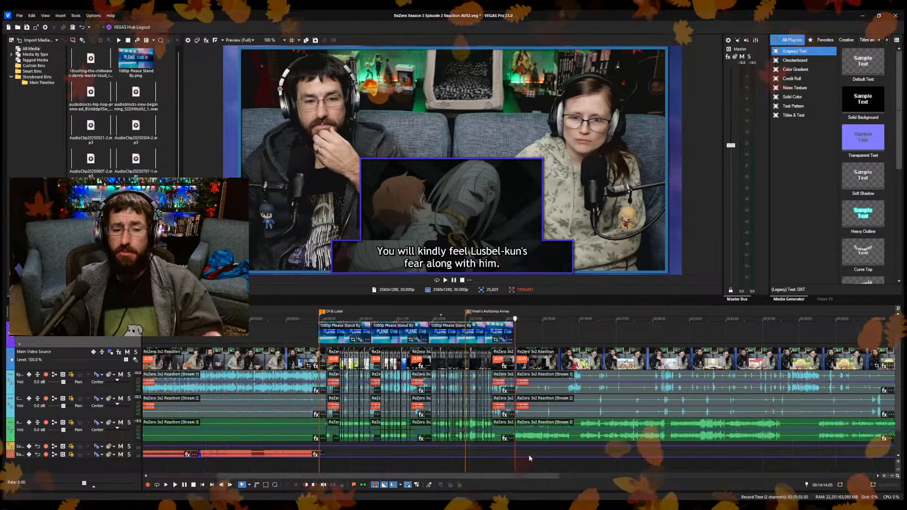
scroll(528, 454, down, 3)
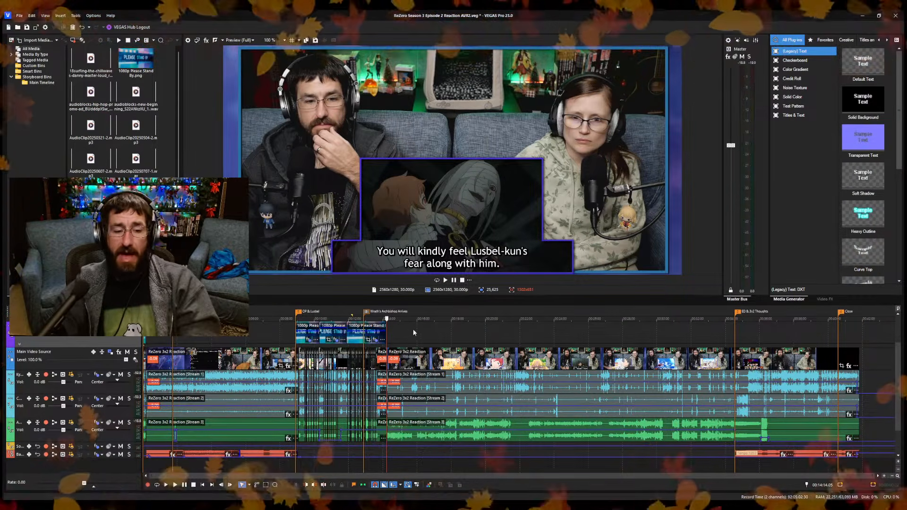
Play the episode on from 14:15.29 and split the reaction clips at 14:24.21, during the close-up of the glowing red eye.
click(391, 334)
scroll(391, 334, up, 9)
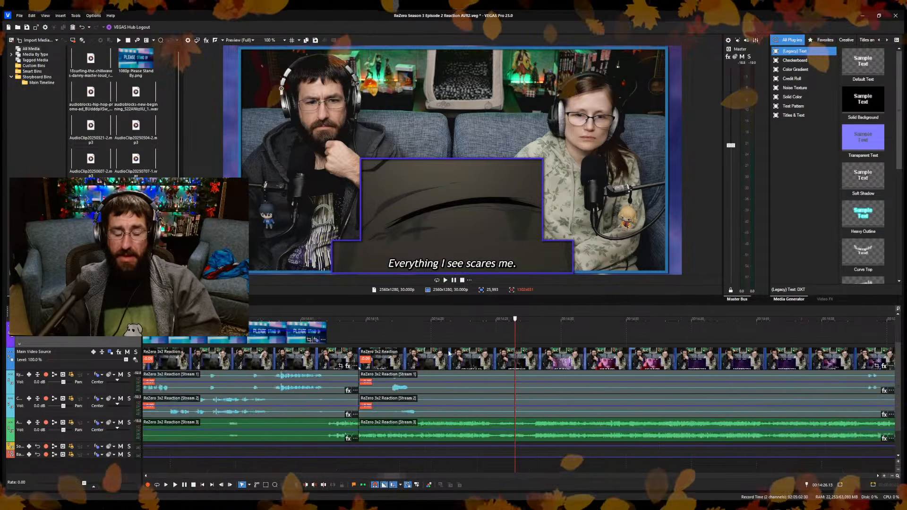
scroll(449, 353, up, 3)
click(240, 350)
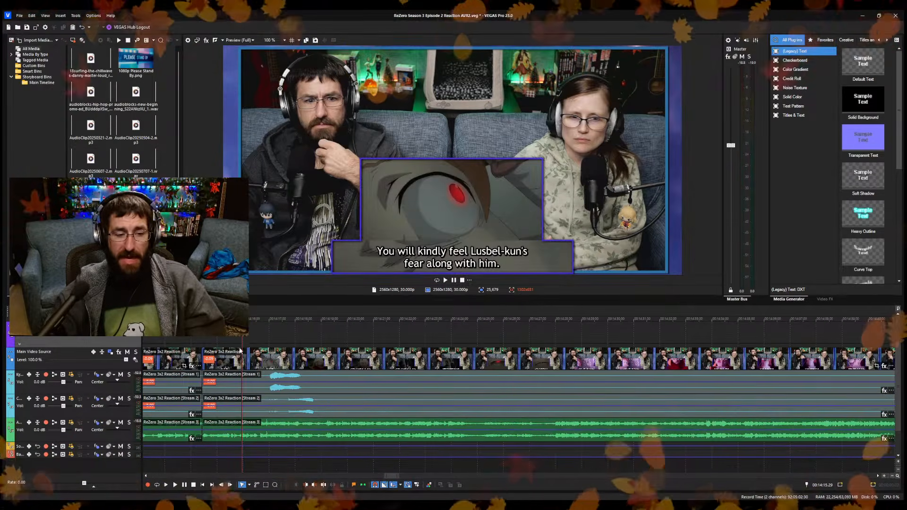
key(space)
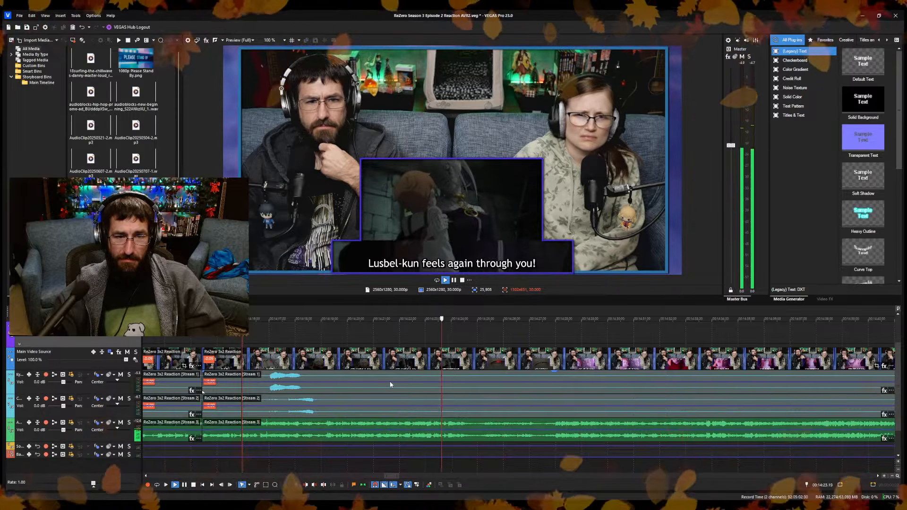
key(Return)
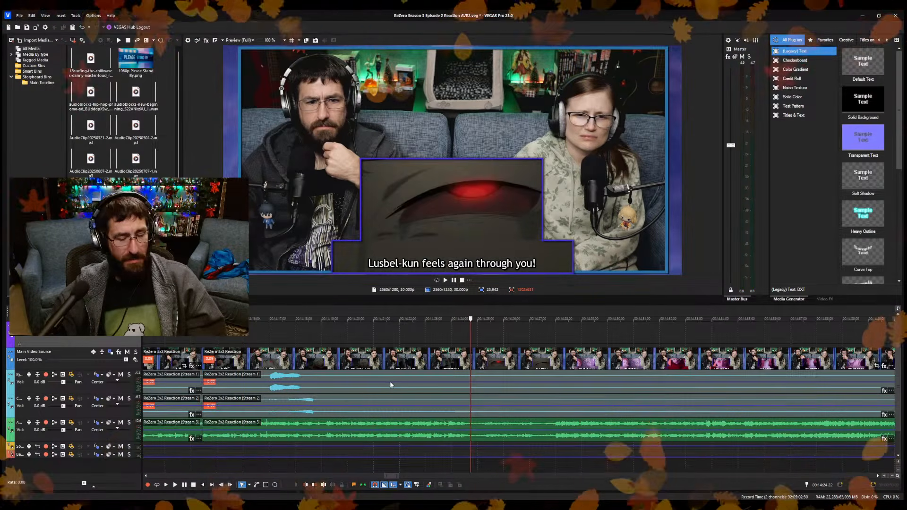
key(s)
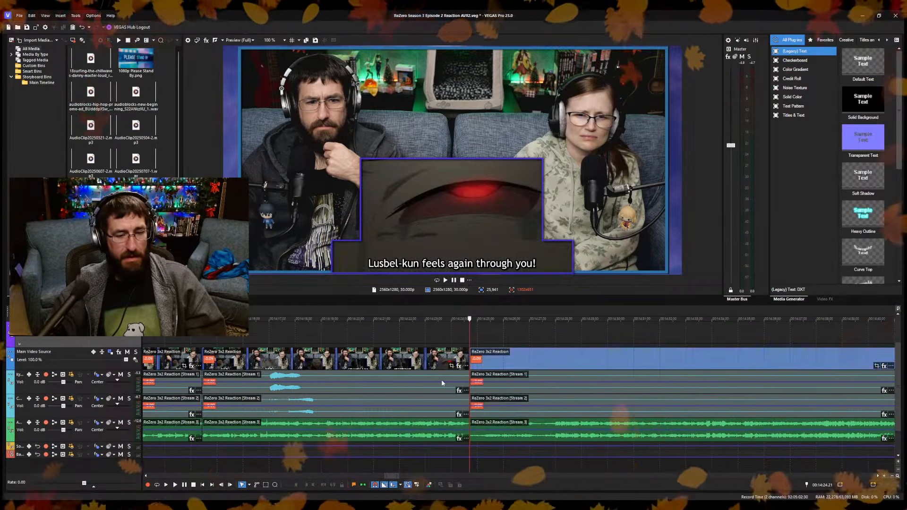
Review the episode scene after the cut at 14:24.21, sampling playback from 14:25.11 to 14:38.03 and again around 14:35.
click(548, 464)
scroll(544, 458, down, 5)
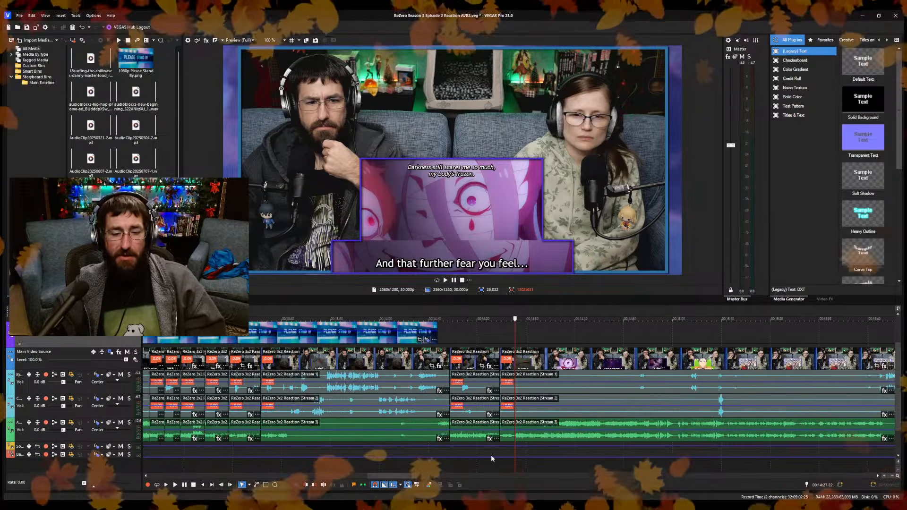
scroll(491, 457, up, 8)
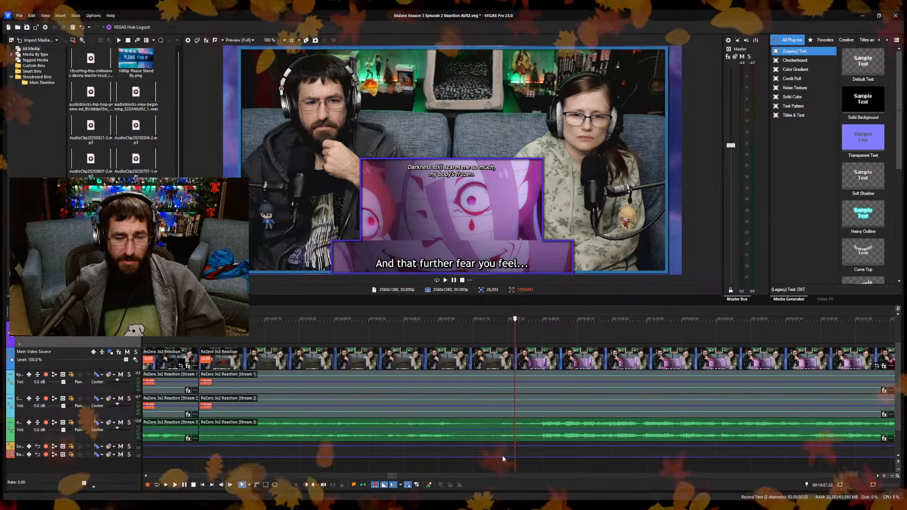
click(462, 461)
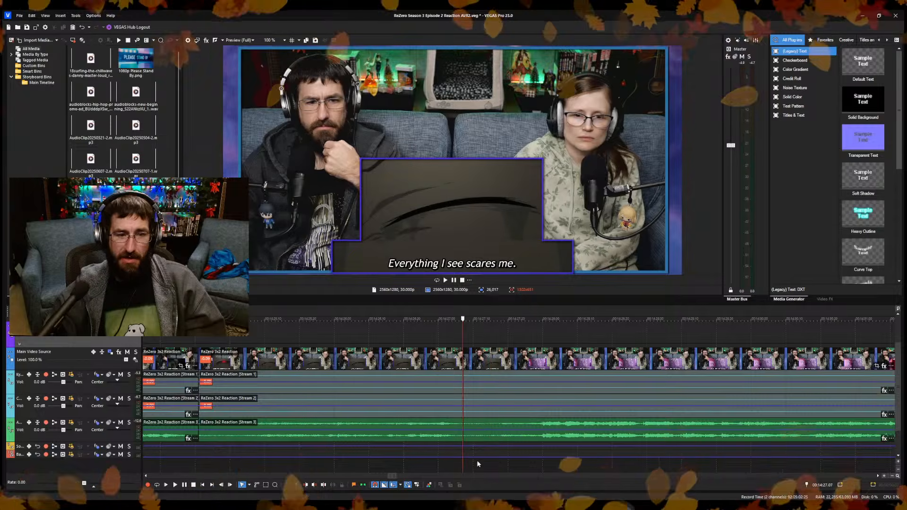
click(268, 461)
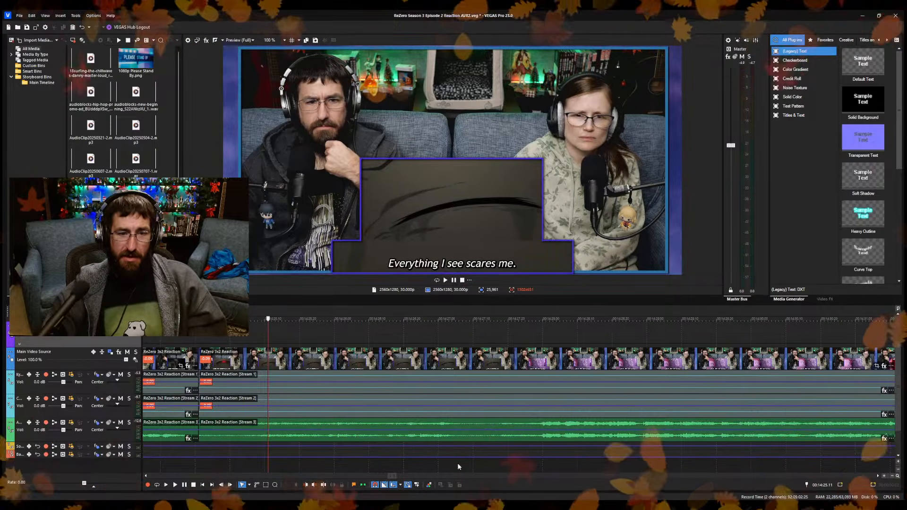
key(space)
scroll(534, 463, down, 8)
click(594, 467)
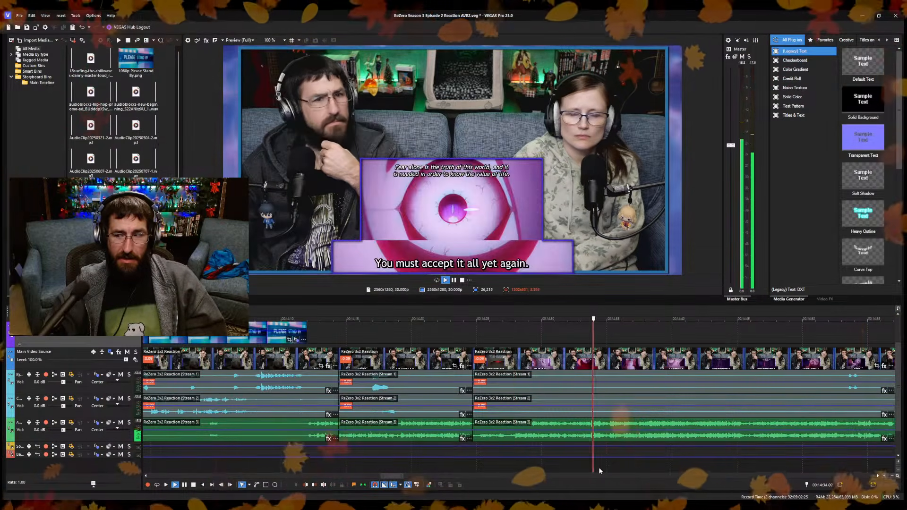
click(642, 469)
key(space)
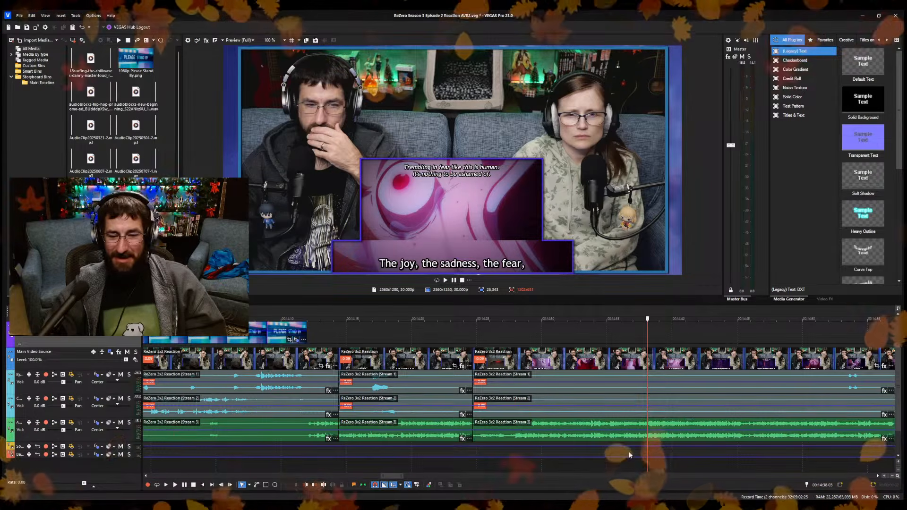
click(613, 456)
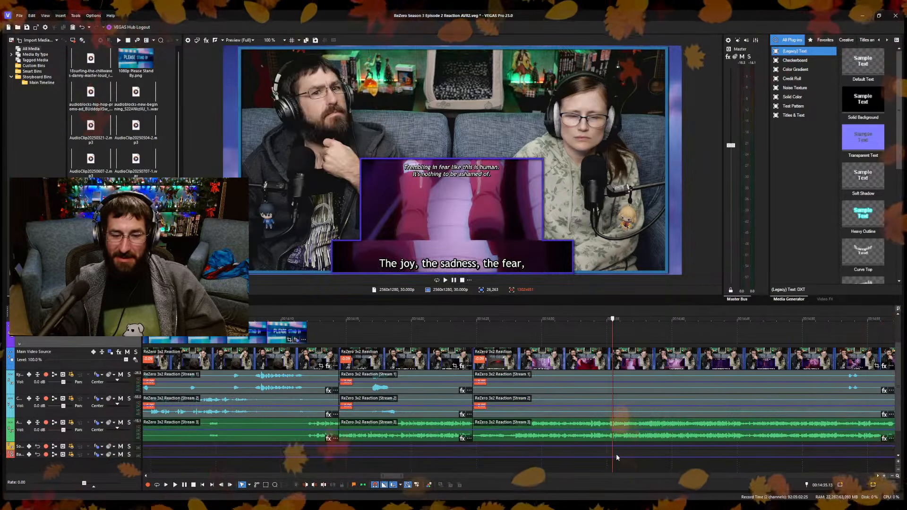
key(space)
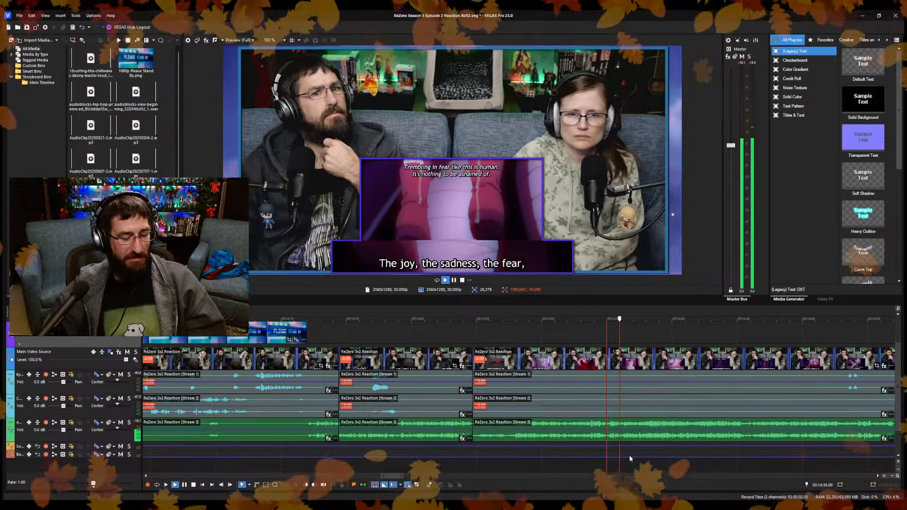
key(space)
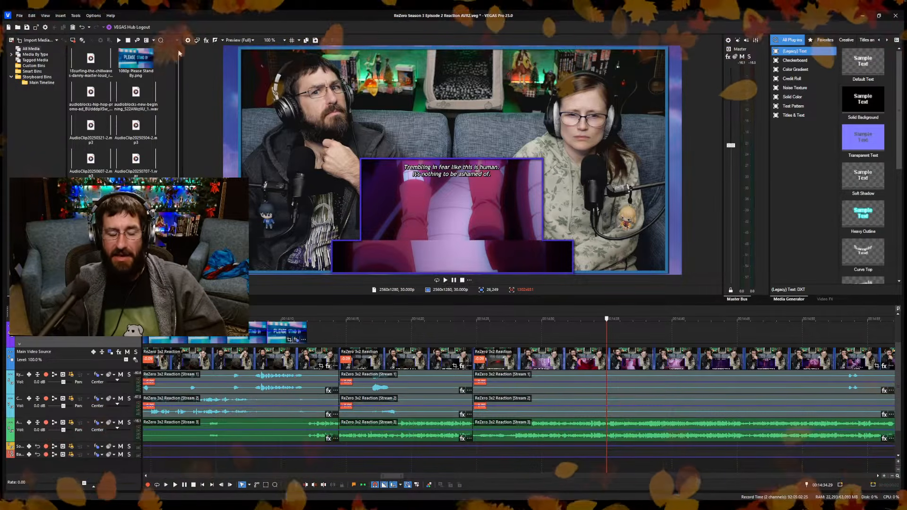
Compare the episode frames between 14:27.08 and 14:28.08, around the change from the closed eye to the purple close-up.
click(519, 463)
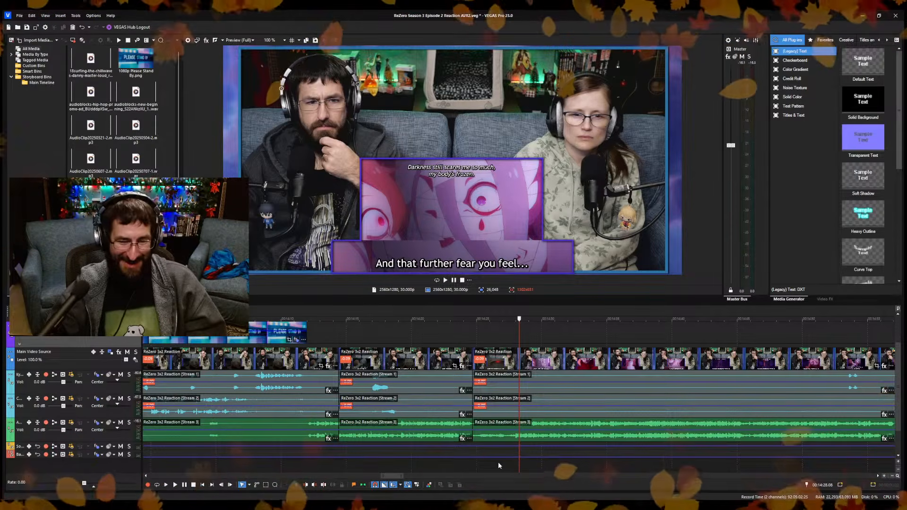
click(498, 464)
click(506, 462)
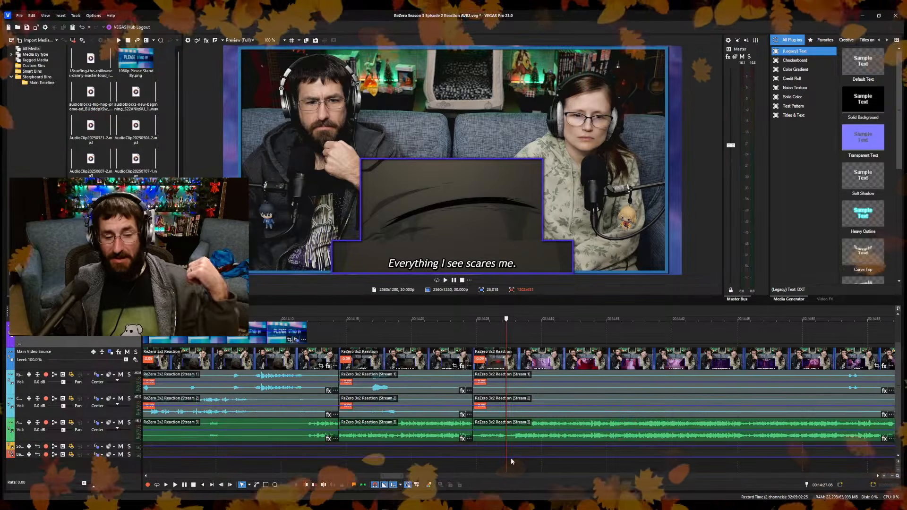
click(512, 463)
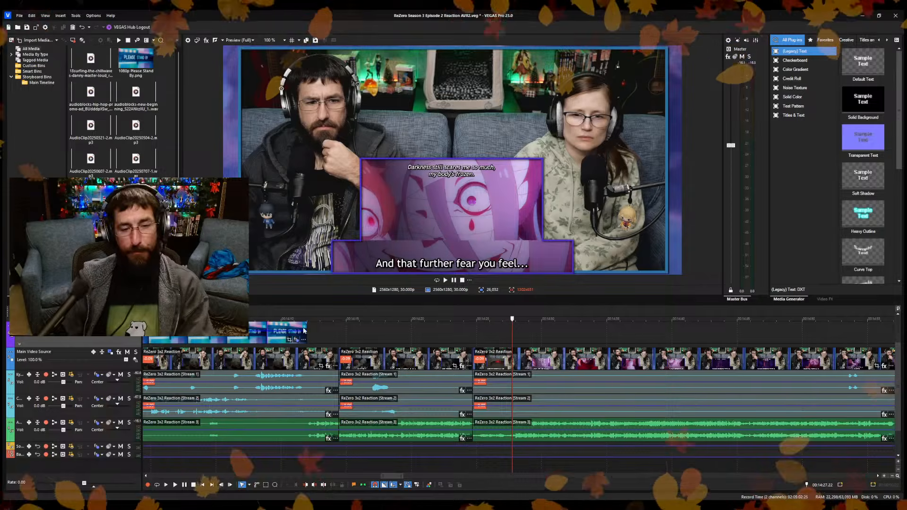
Play from the cut at 14:24.21 and split the reaction clips again at 14:26.28, during the closed-eye shot.
click(537, 333)
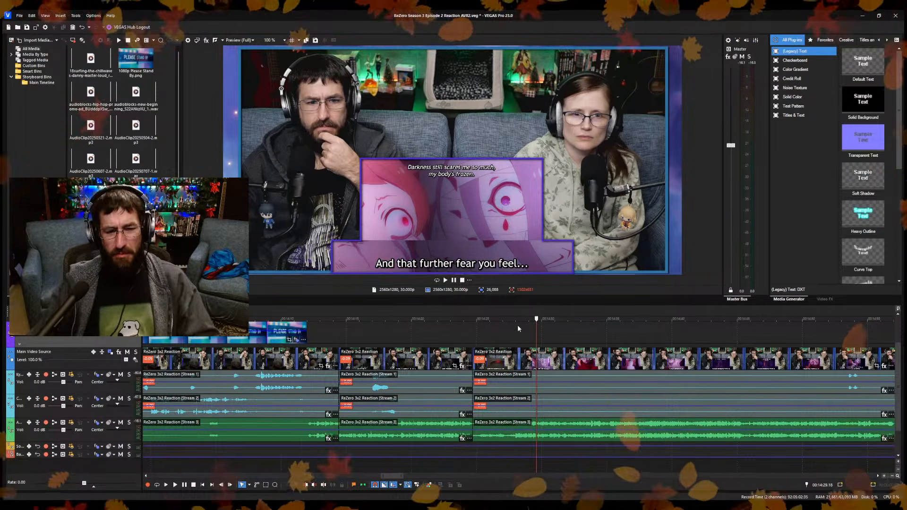
click(517, 325)
click(474, 334)
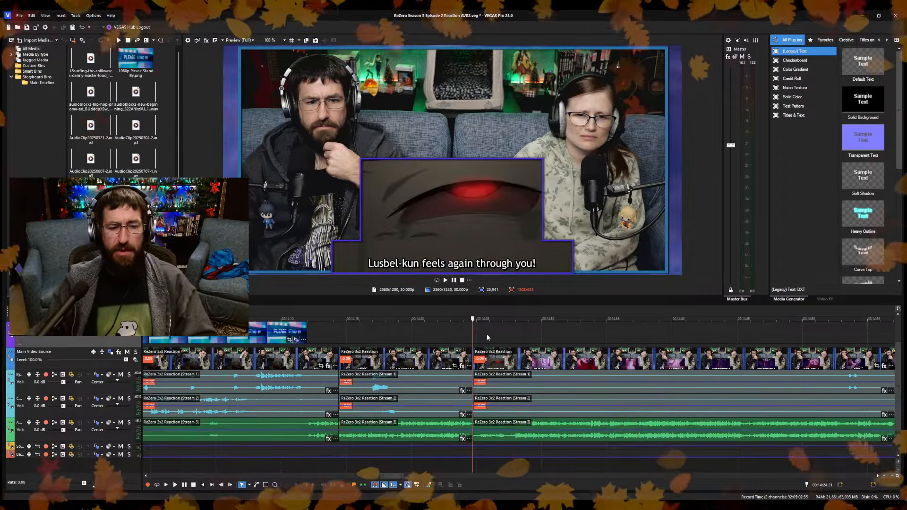
key(space)
scroll(550, 387, up, 3)
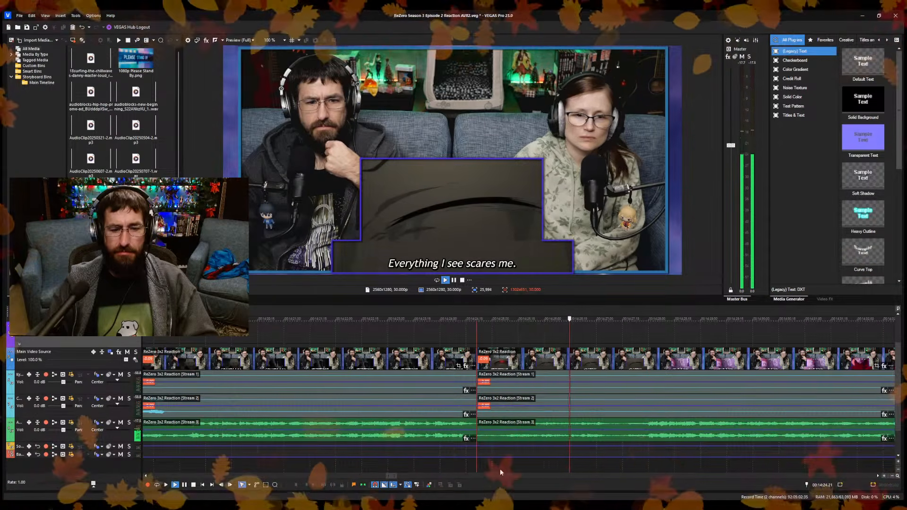
key(space)
key(space)
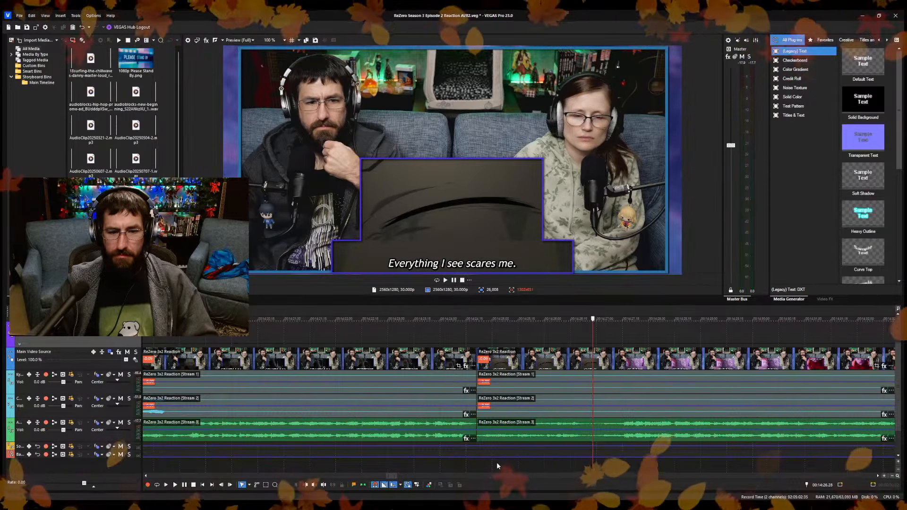
Sample the episode playback after the cut at 14:26.28, as far as about 14:46 and again around 14:33.
scroll(499, 467, down, 4)
click(622, 468)
scroll(656, 469, up, 3)
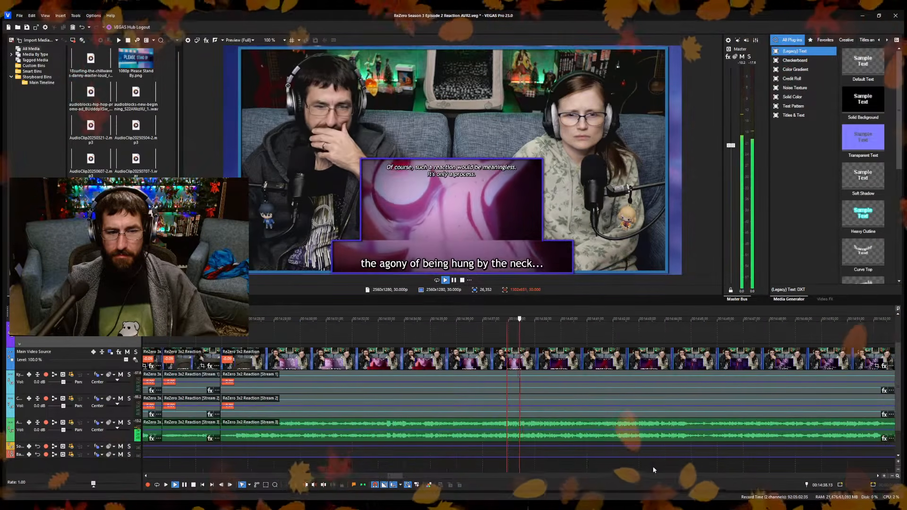
click(685, 466)
scroll(671, 465, up, 3)
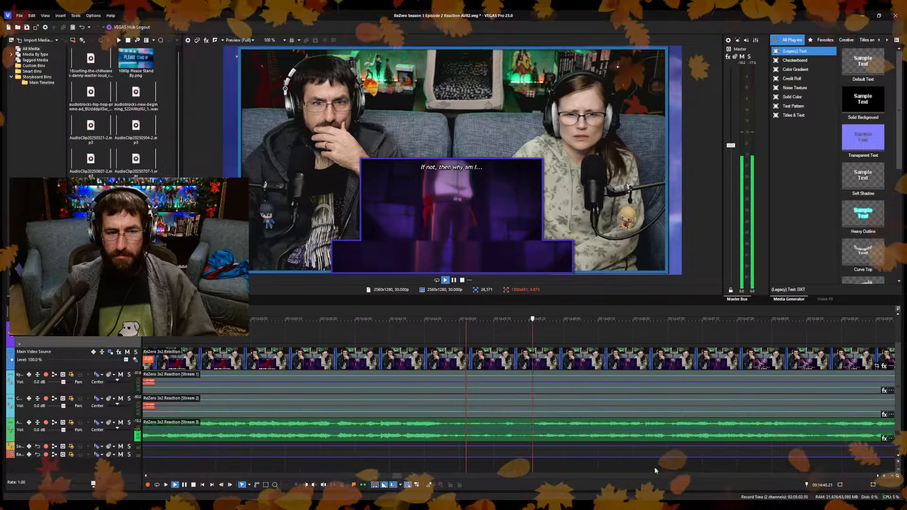
click(523, 463)
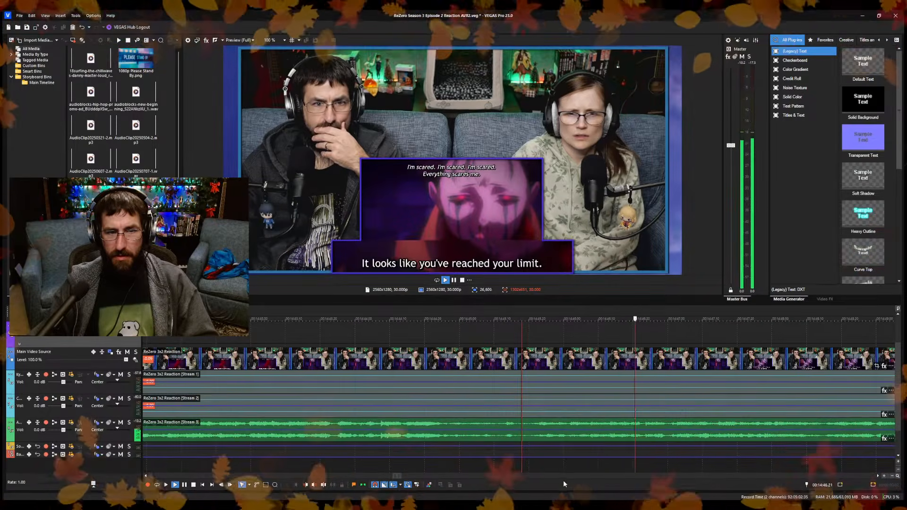
scroll(425, 472, down, 1)
click(307, 454)
scroll(310, 455, down, 4)
click(416, 465)
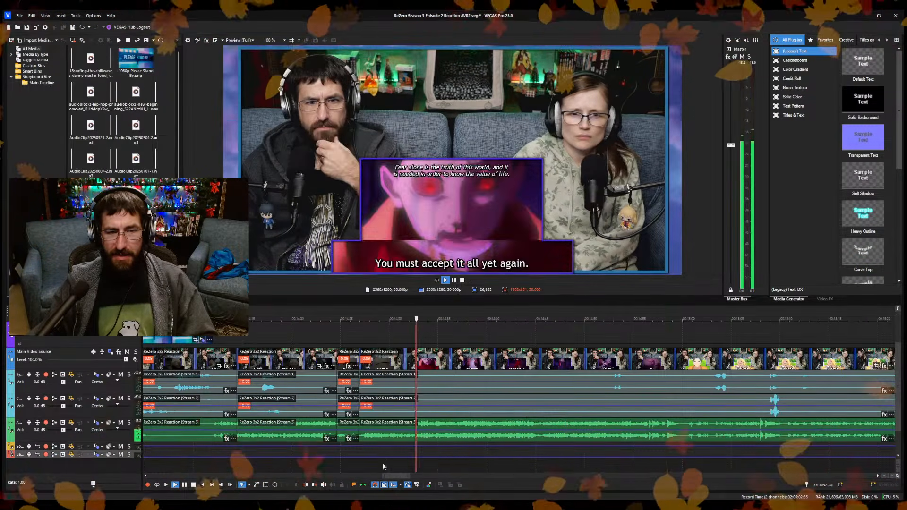
click(384, 465)
click(438, 465)
click(465, 464)
click(423, 464)
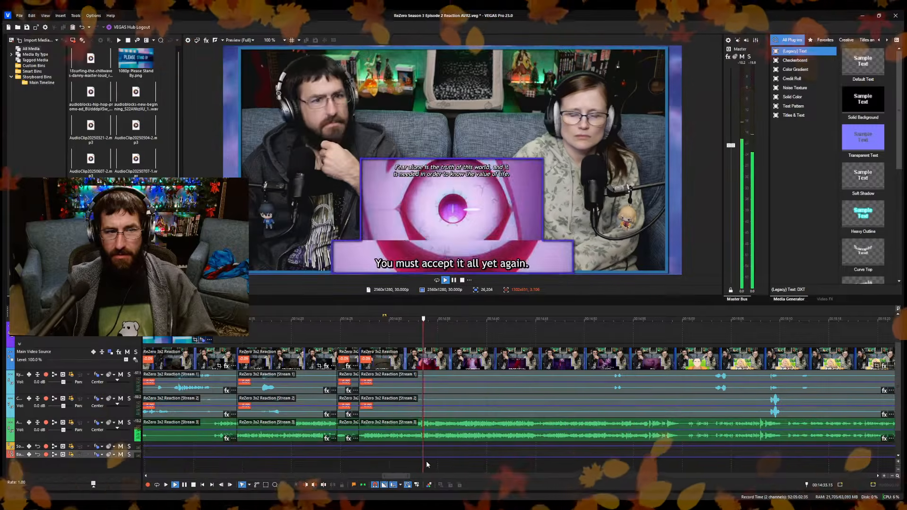
Trim away the footage between the cut at 14:26.28 and 14:30.14 across the reaction clips, closing the gap.
scroll(517, 466, up, 4)
click(424, 466)
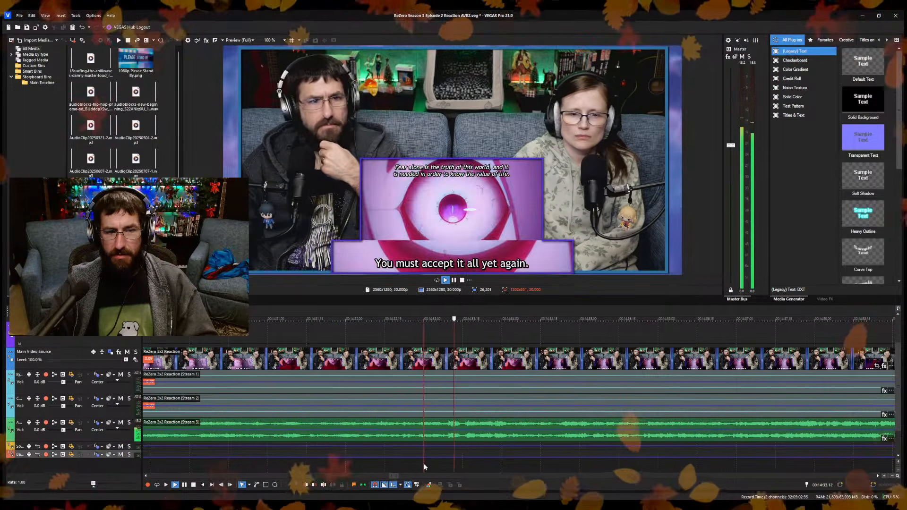
click(369, 460)
key(space)
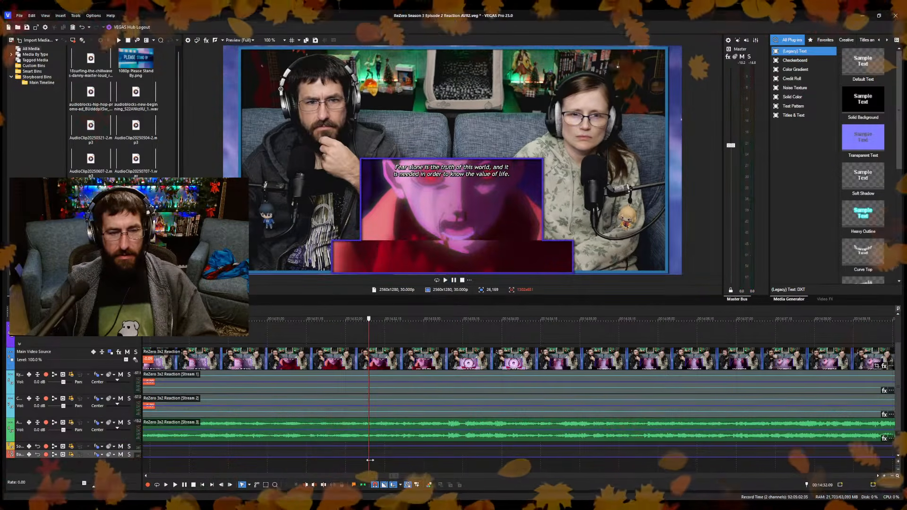
drag(369, 398, 225, 402)
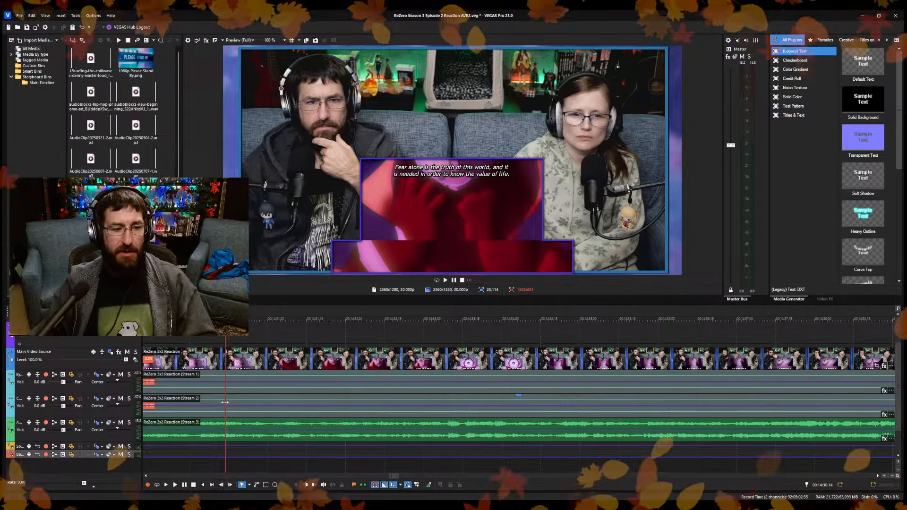
key(space)
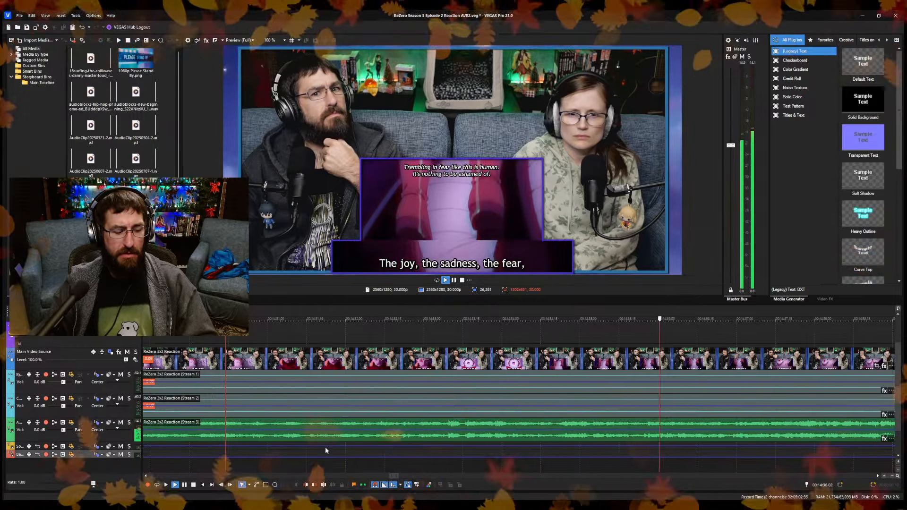
key(space)
scroll(326, 442, down, 2)
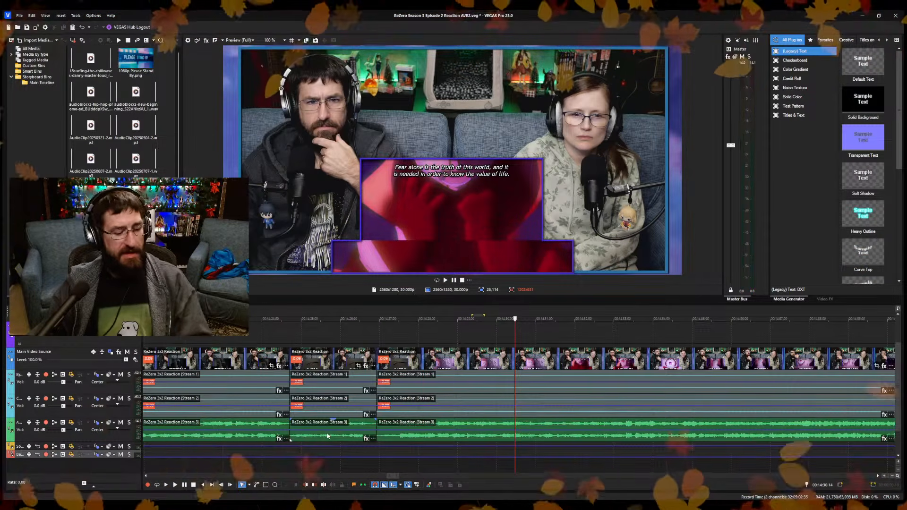
key(alt+[)
Play on from the cut at 14:26.28 and split the reaction clips at 14:37.13, during the blurred red figure shot.
key(space)
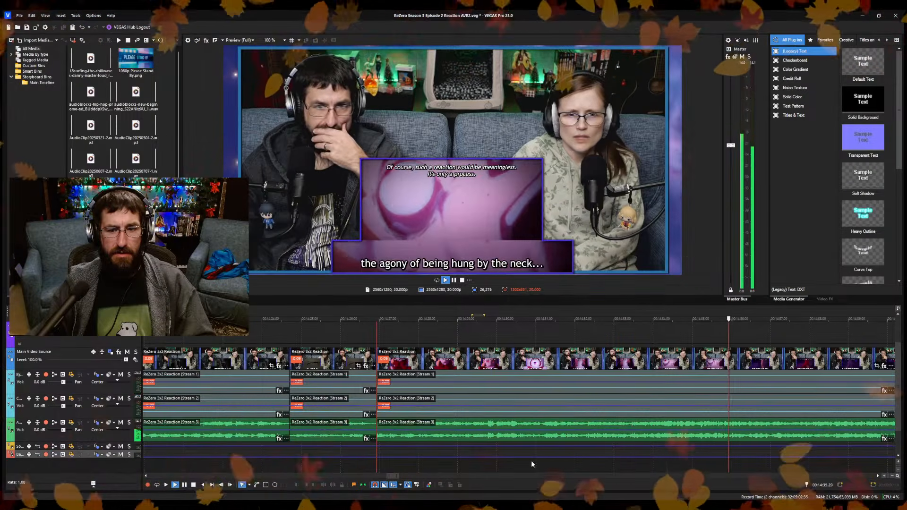
key(Return)
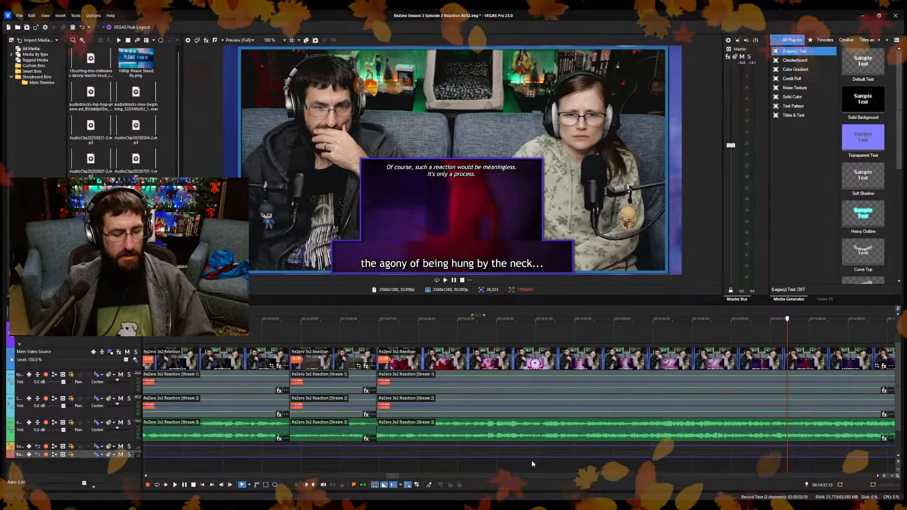
key(s)
key(Return)
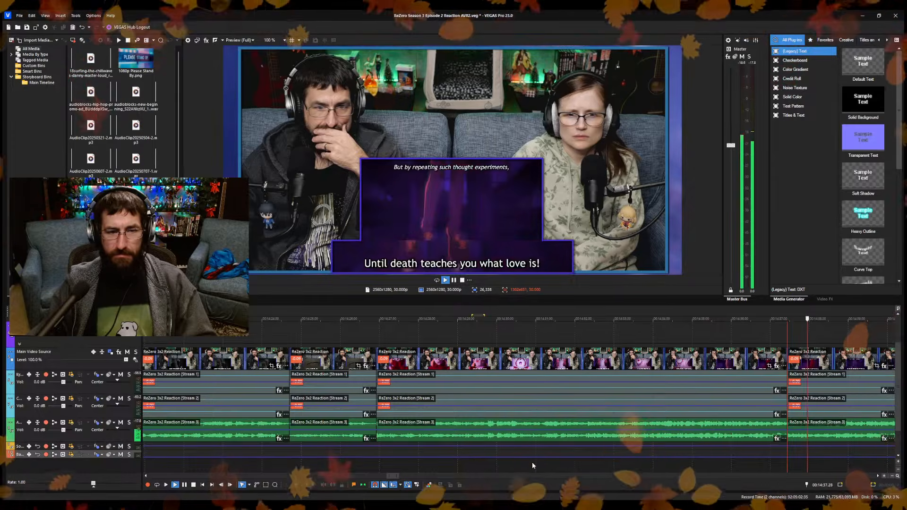
key(space)
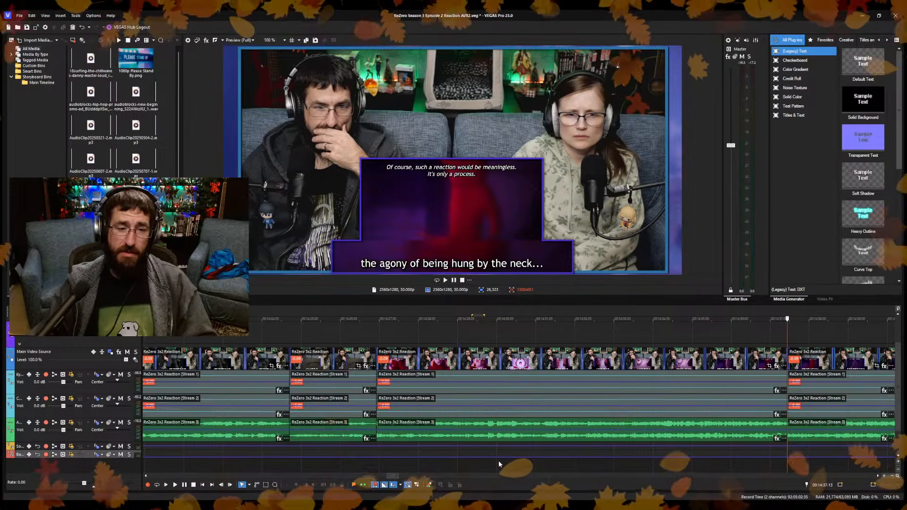
key(space)
key(space)
Compare the frames at the cuts at 14:26.28 and 14:37.13, and sample the episode footage that follows up to about 14:51.
scroll(502, 456, down, 3)
scroll(496, 451, up, 3)
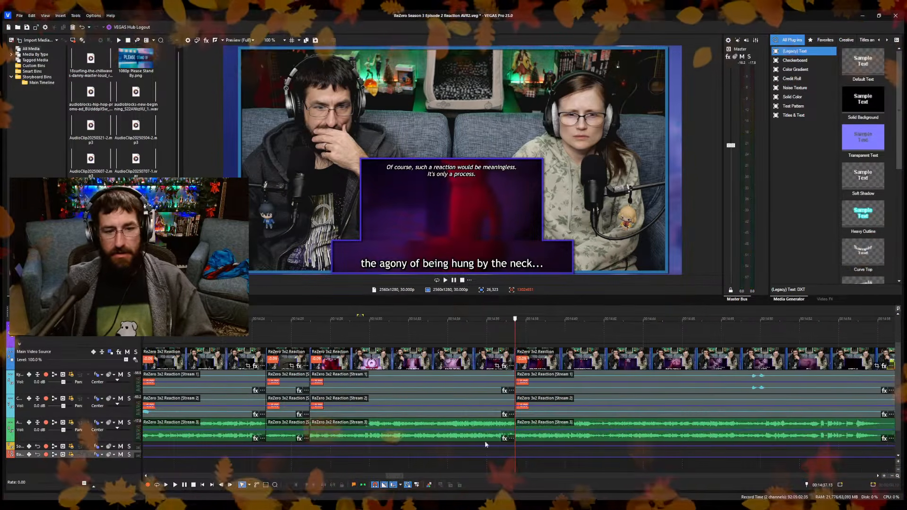
click(307, 352)
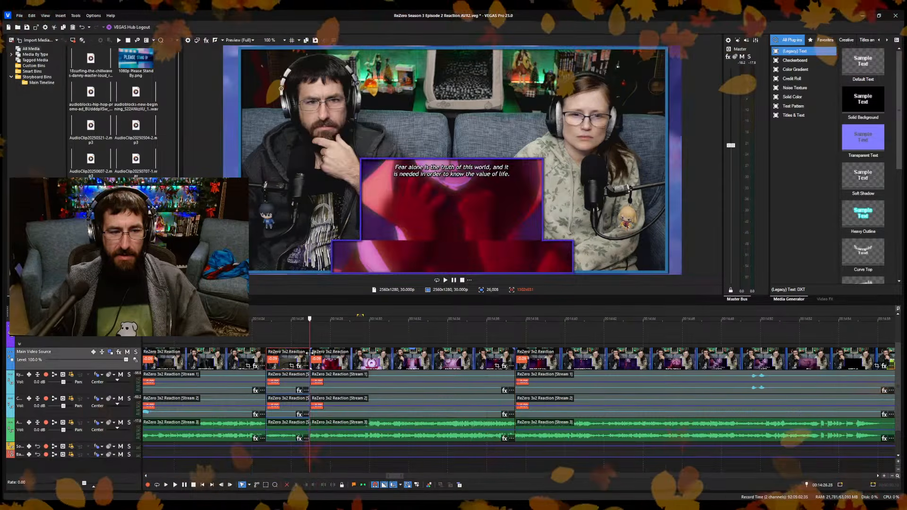
click(518, 359)
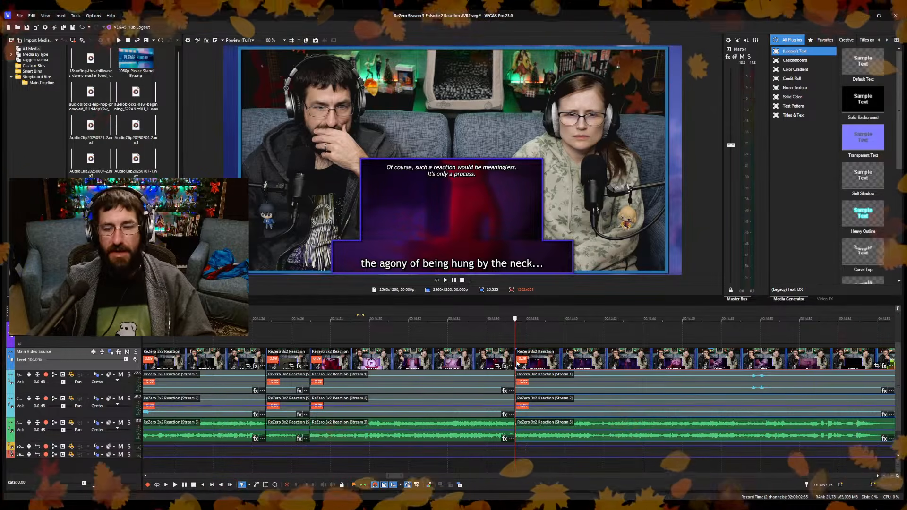
scroll(626, 373, down, 2)
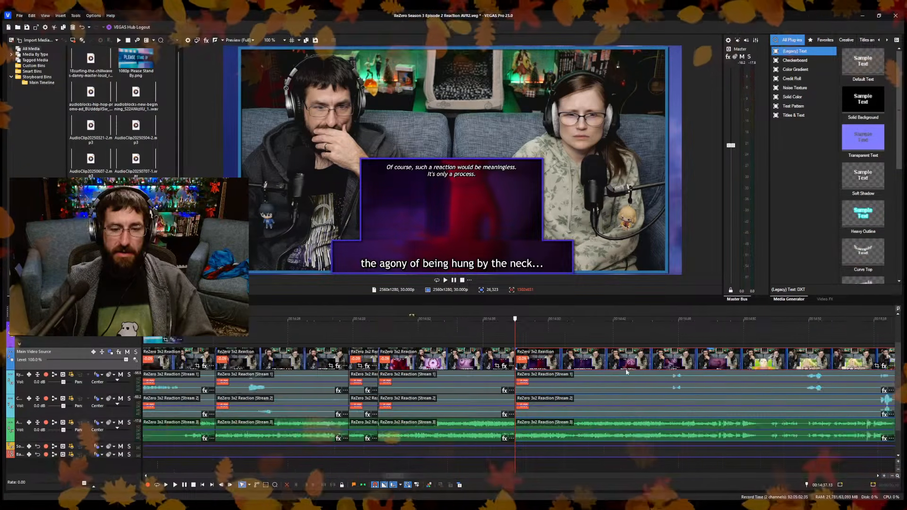
click(630, 373)
scroll(509, 463, up, 2)
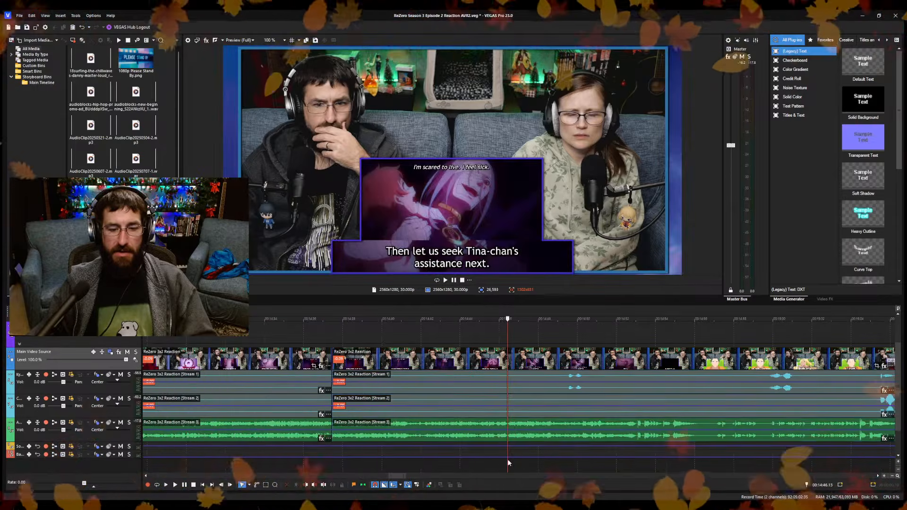
click(421, 466)
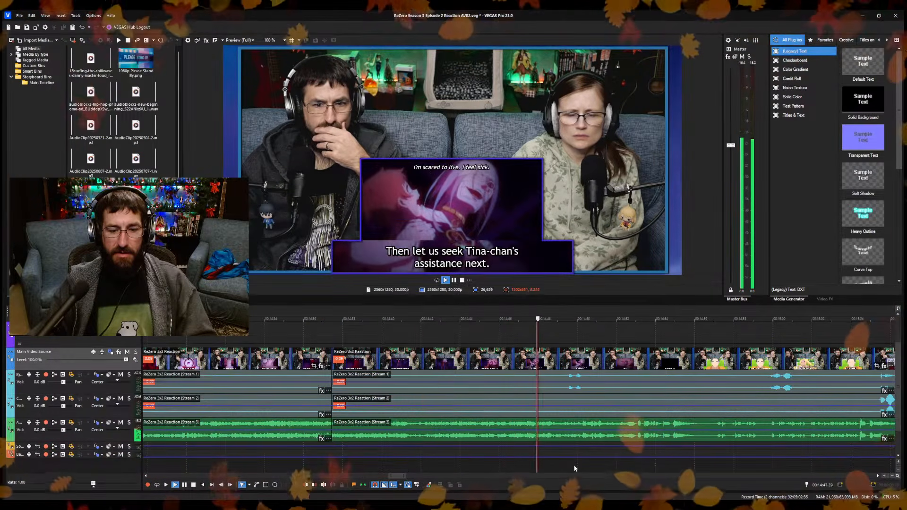
click(574, 465)
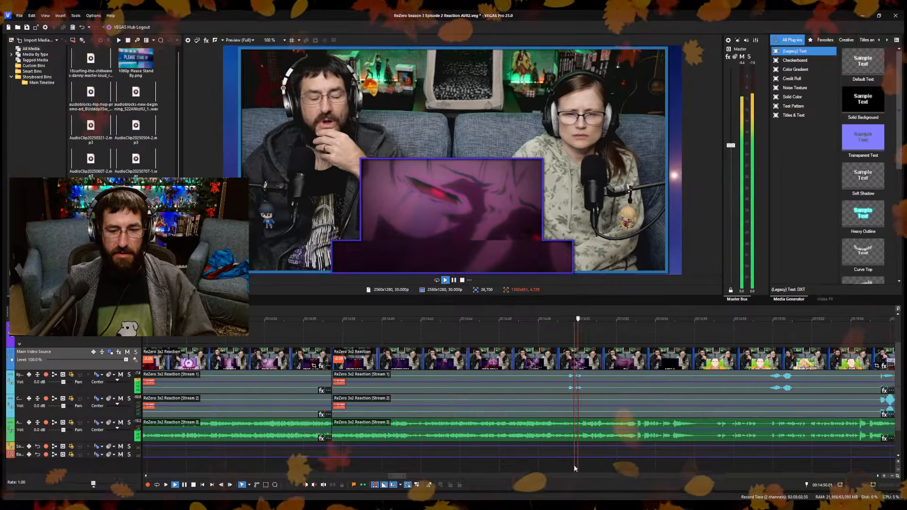
click(466, 467)
click(416, 464)
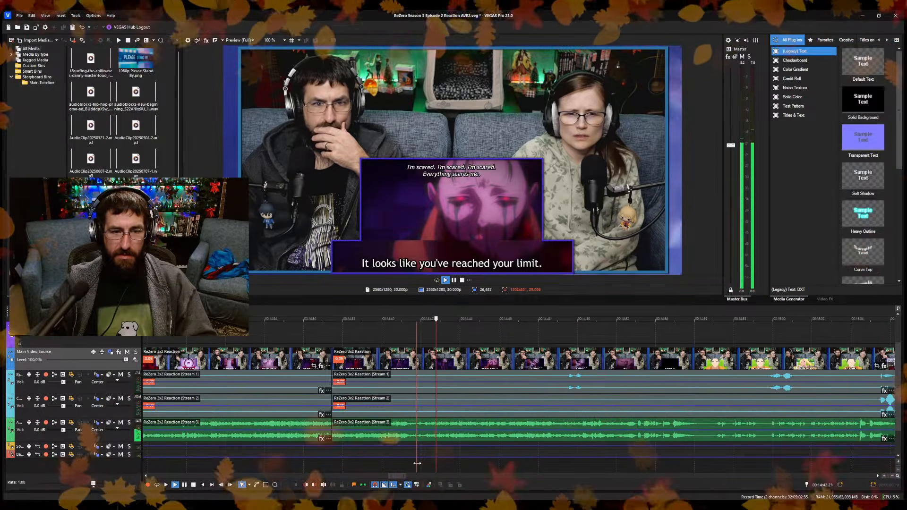
Locate the crying-face shot at 14:42.21 and trim away the footage between the cut at 14:37.13 and that point, closing the gap.
scroll(425, 449, up, 3)
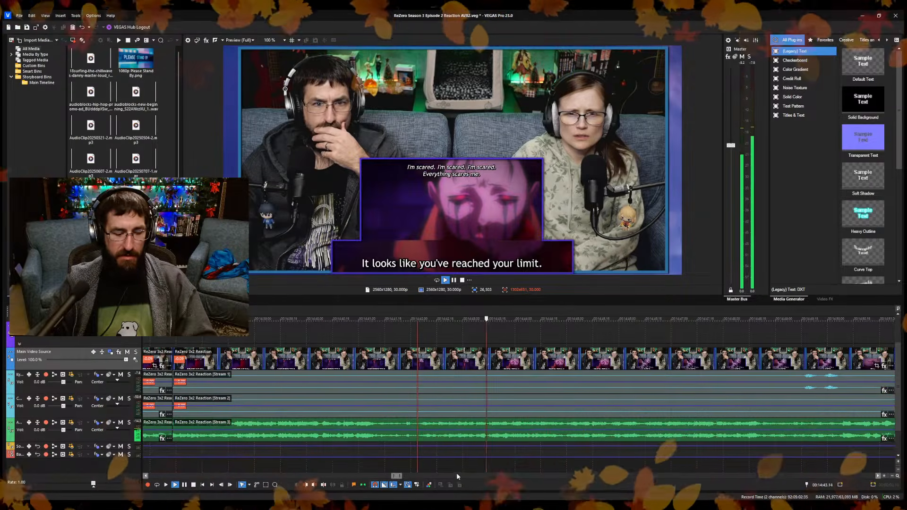
click(491, 467)
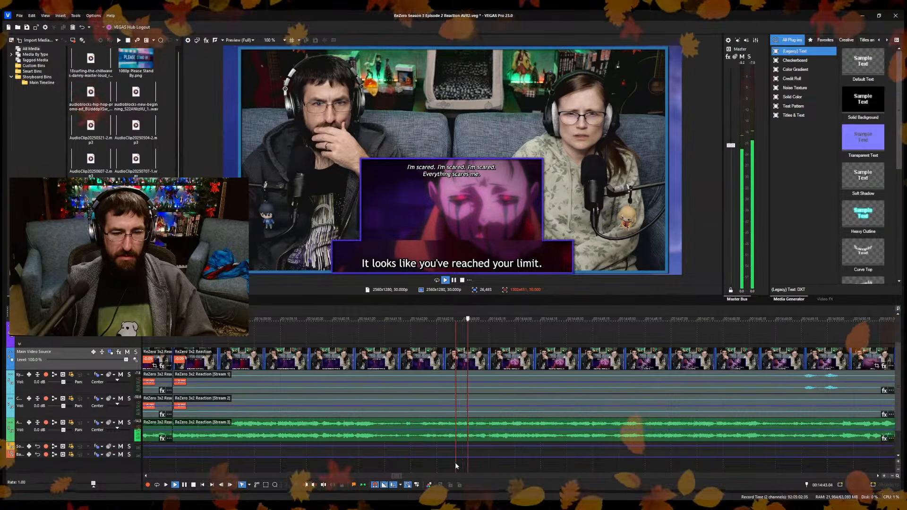
click(448, 464)
click(444, 459)
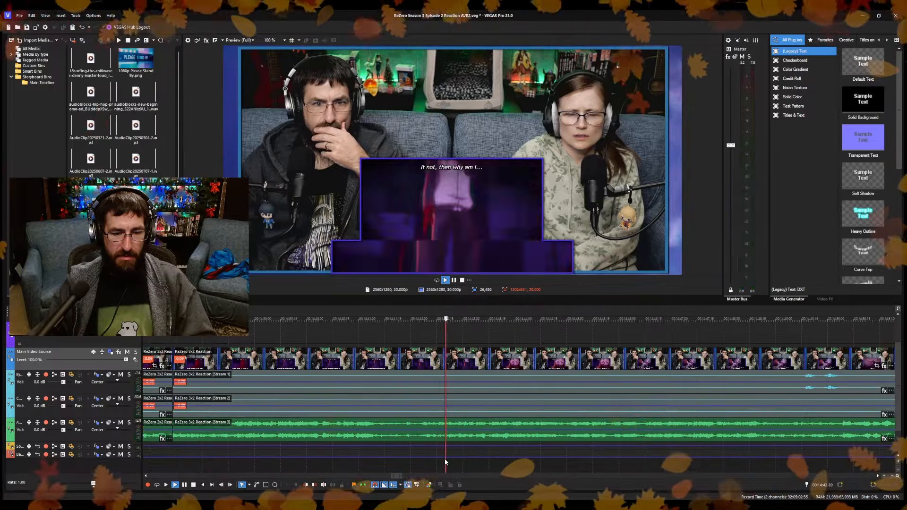
click(446, 457)
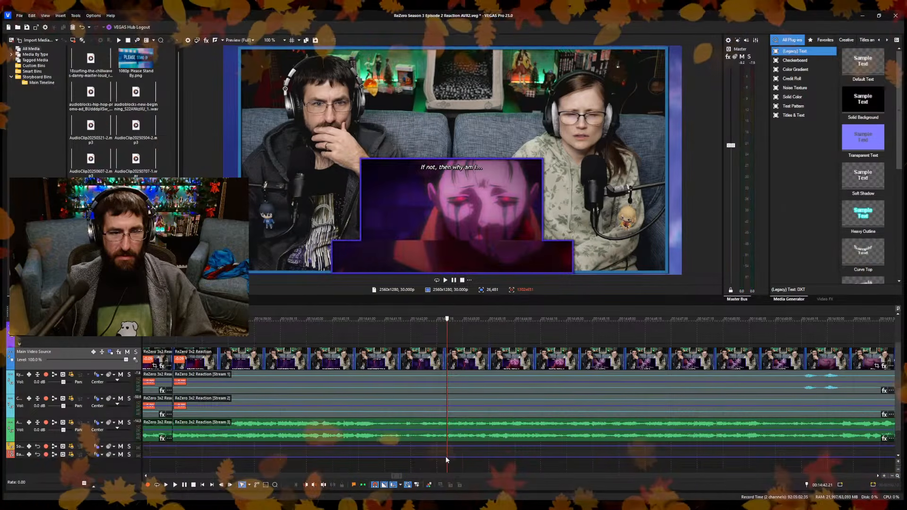
key(space)
scroll(415, 451, down, 1)
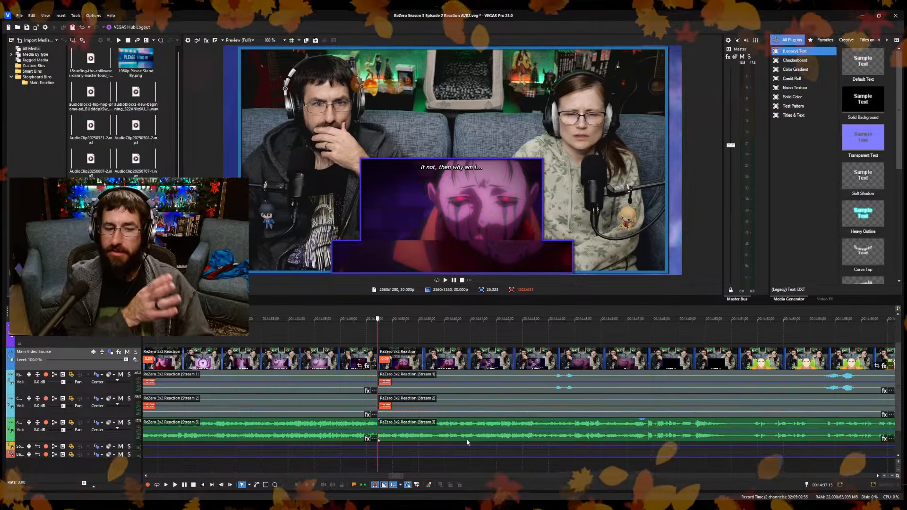
key(ctrl+Left)
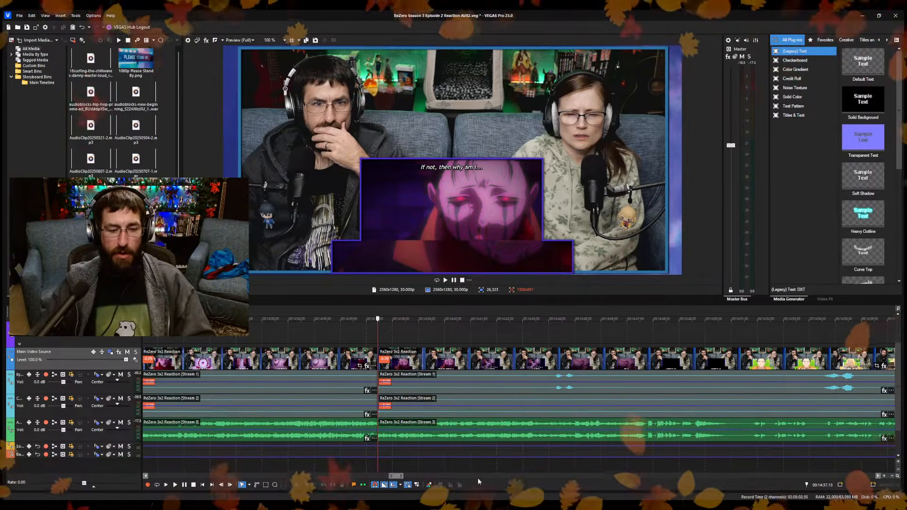
Replay the transition across the cut at 14:37.13 to check how the trimmed clips join.
key(space)
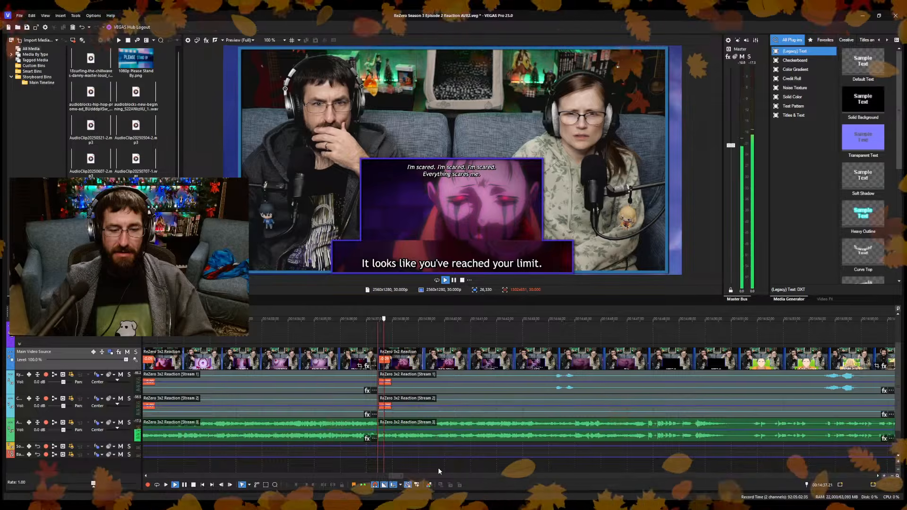
key(space)
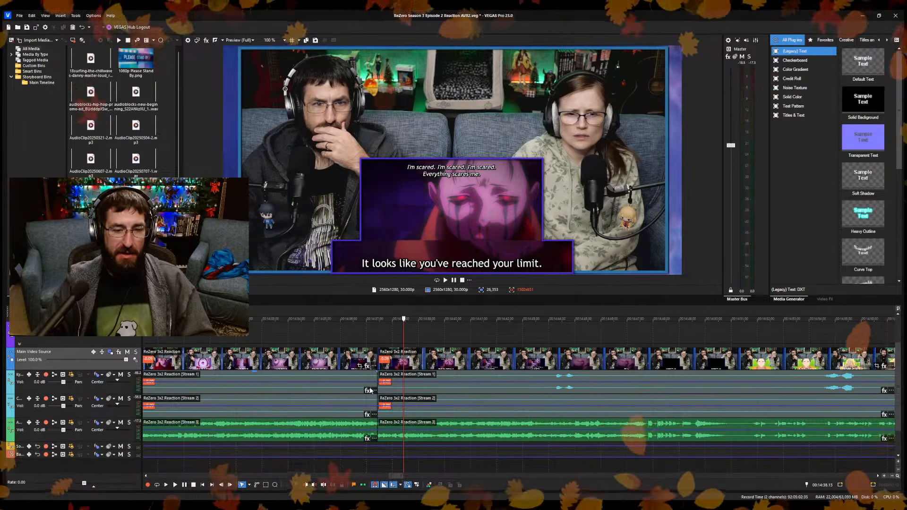
scroll(437, 447, up, 3)
click(429, 466)
key(space)
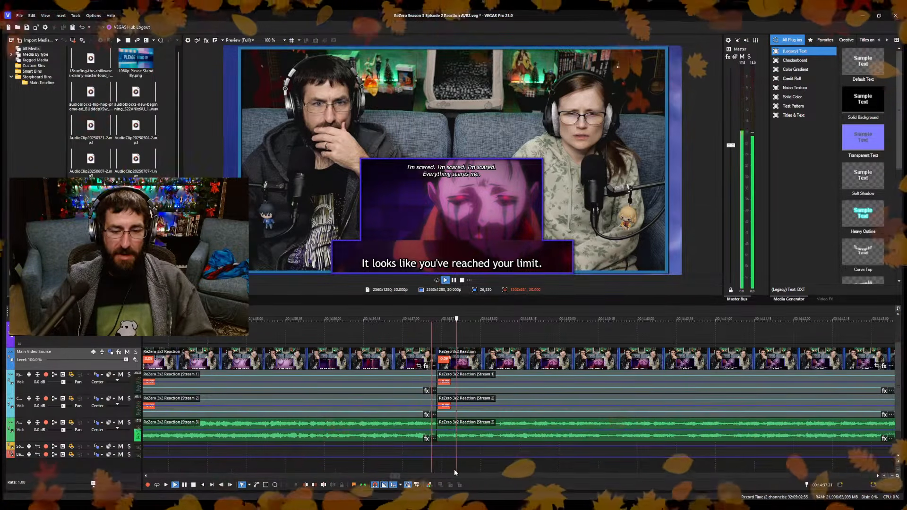
Review the footage after the cut at 14:37.13 and split the reaction clips at about 14:46, during the "You two..." close-up.
scroll(494, 454, down, 3)
scroll(495, 457, up, 3)
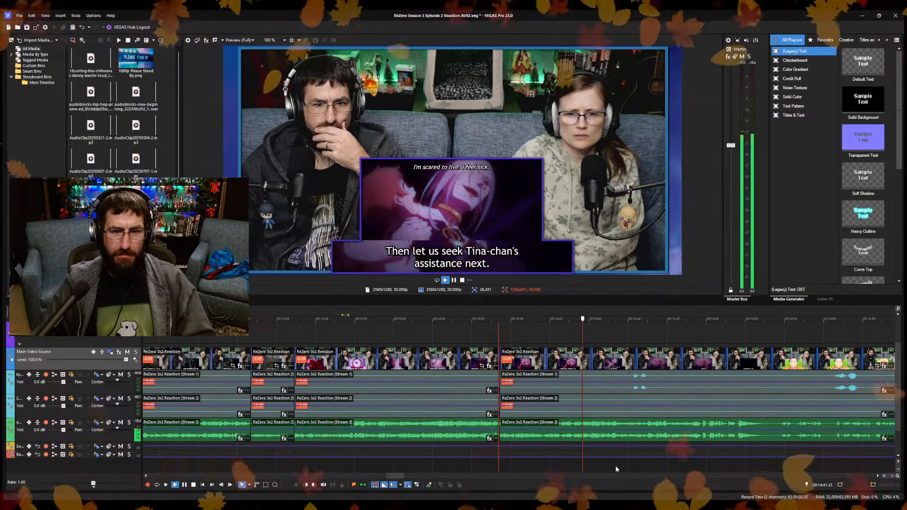
scroll(612, 466, up, 3)
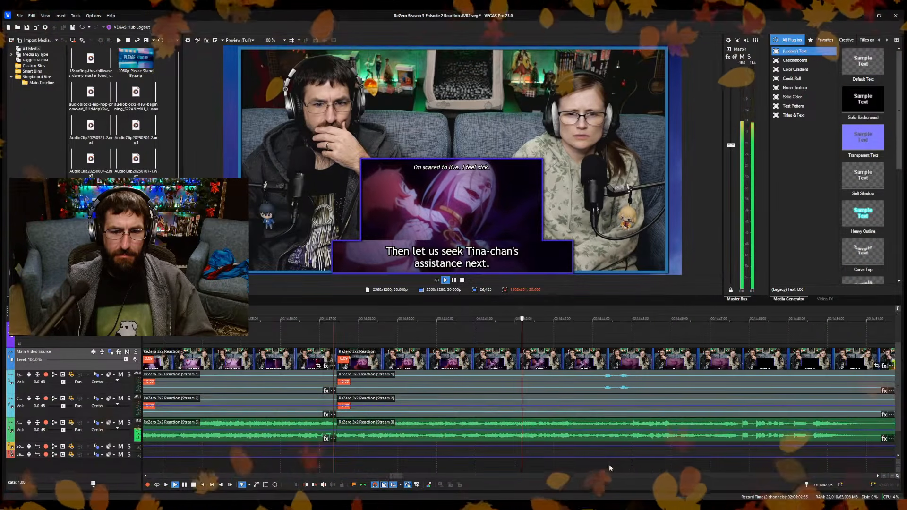
click(577, 463)
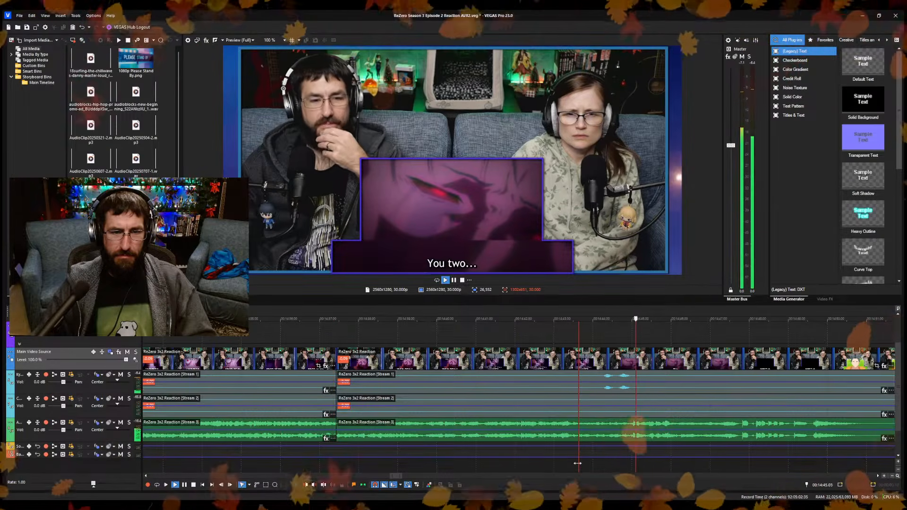
click(678, 462)
key(s)
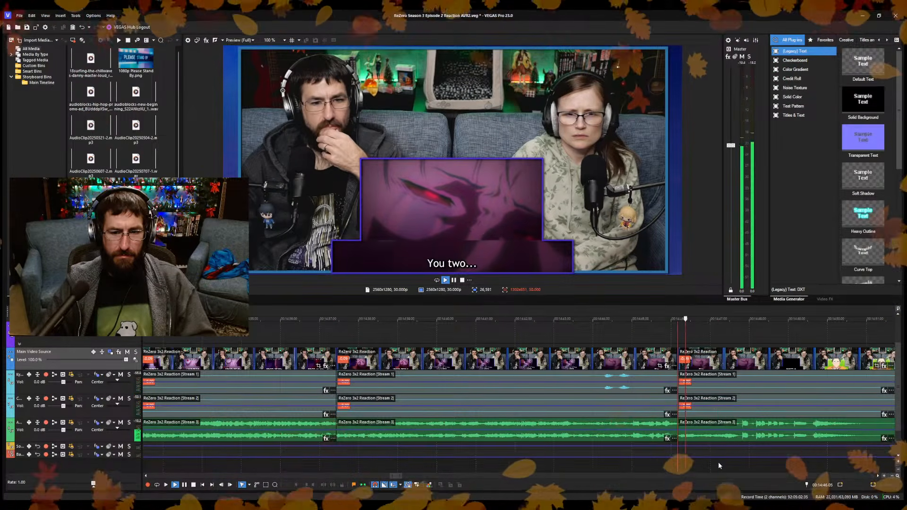
Trim the start of the reaction clips after the cut at about 14:46 to about 14:47, closing the gap.
click(718, 466)
key(space)
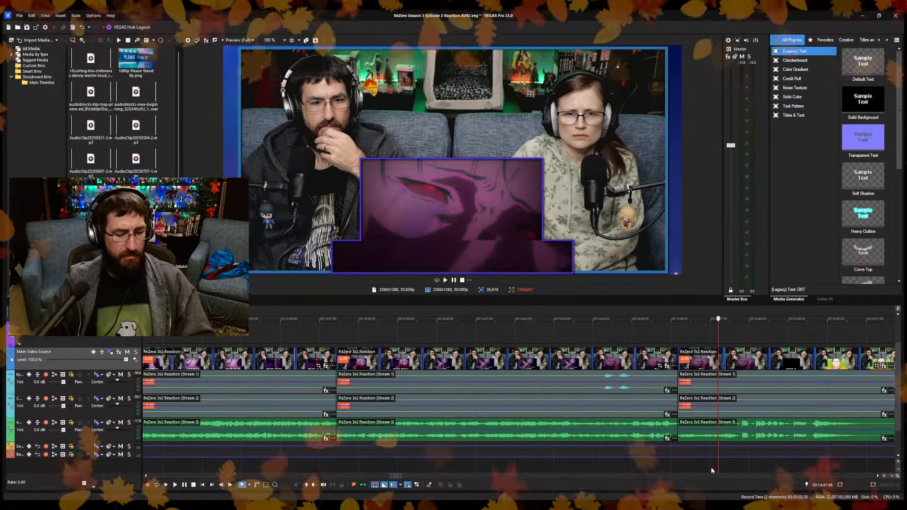
key(alt+[)
Replay the newly trimmed join and review the "have done very well." line through the green-field shot at about 14:49.
scroll(489, 441, down, 2)
key(space)
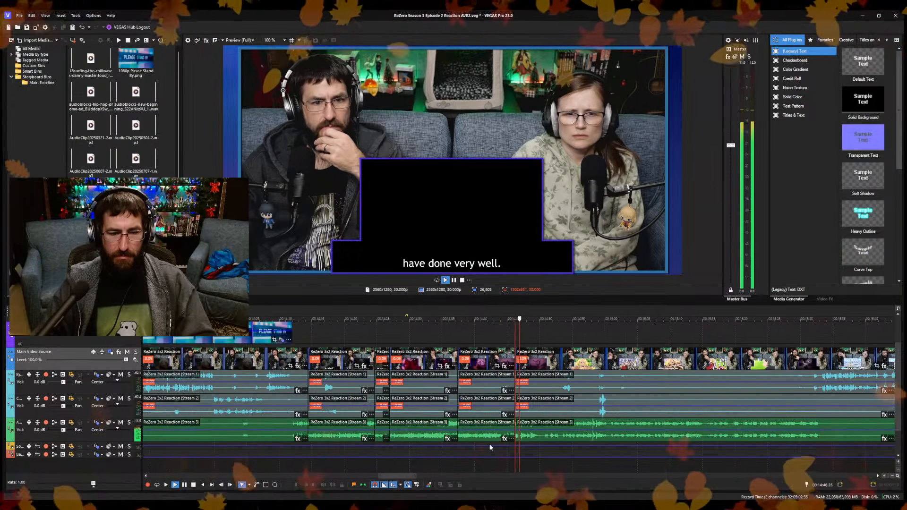
scroll(493, 446, up, 3)
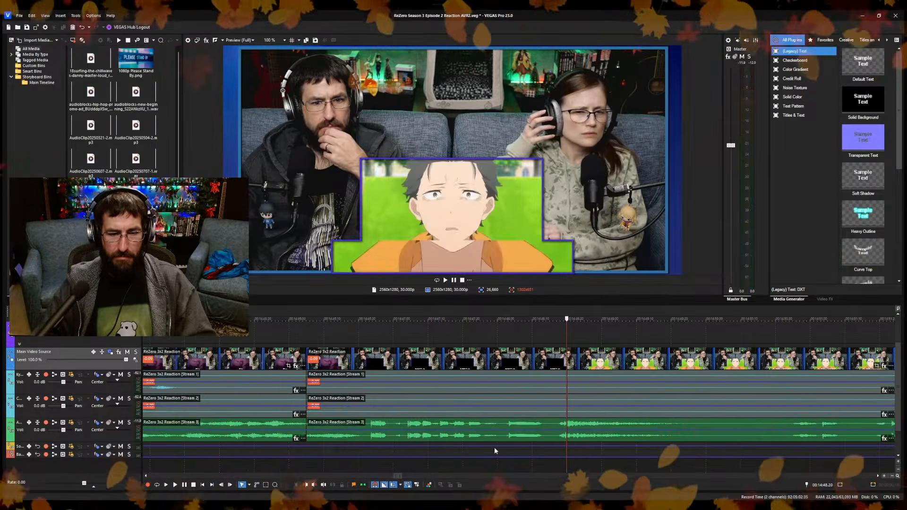
key(Return)
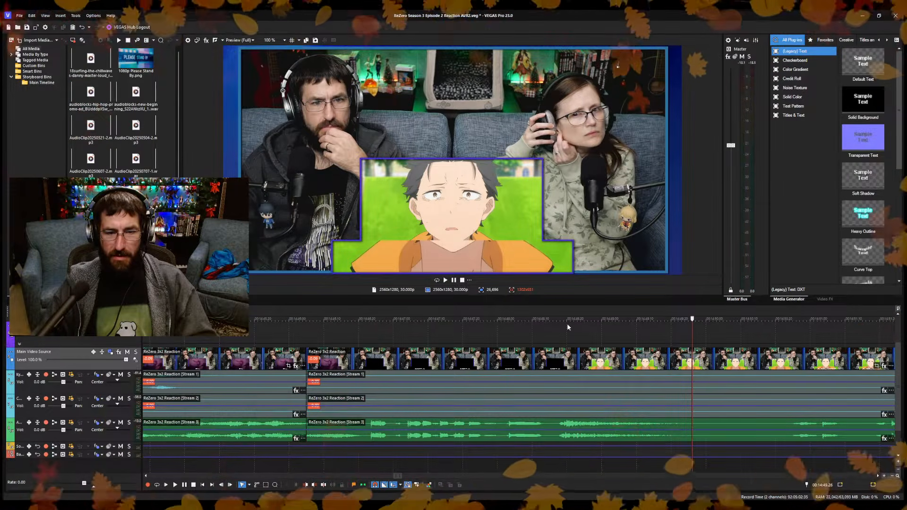
click(490, 428)
key(space)
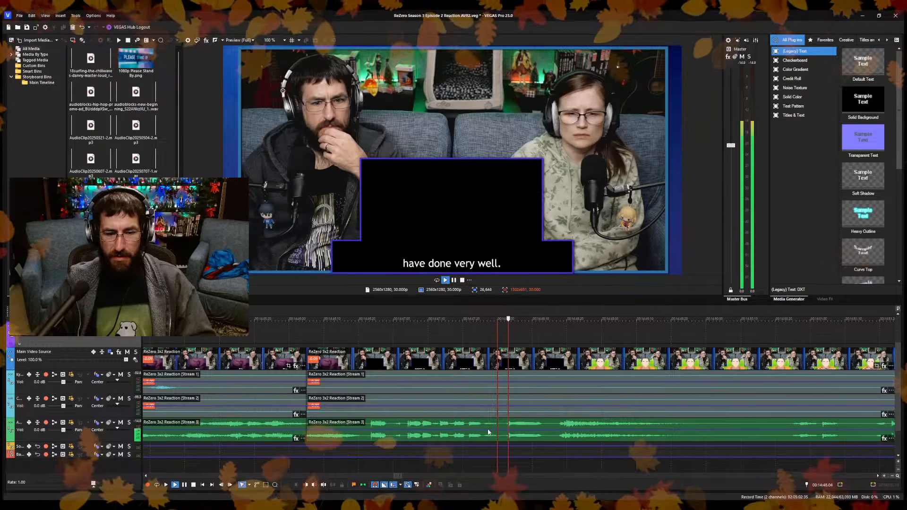
key(space)
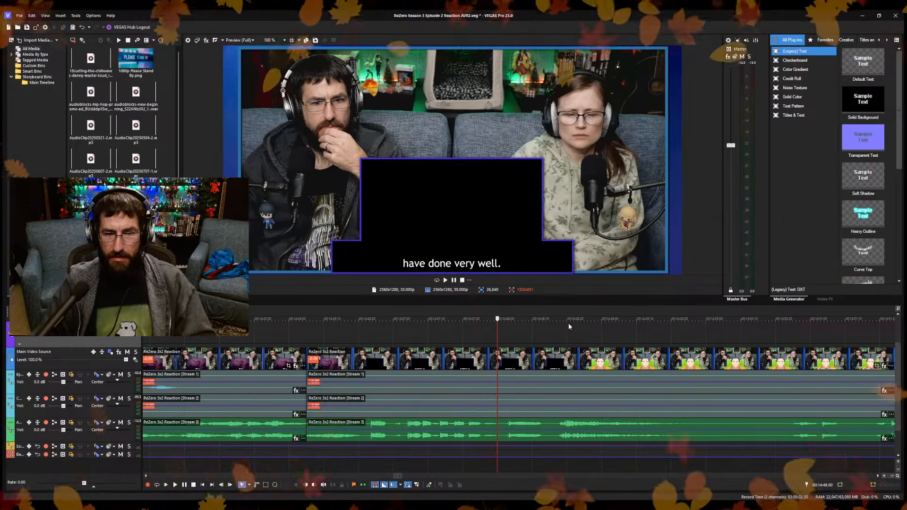
Add a timeline marker named "Reset" at 14:49.00, on the boy's close-up against the green field.
click(601, 327)
key(space)
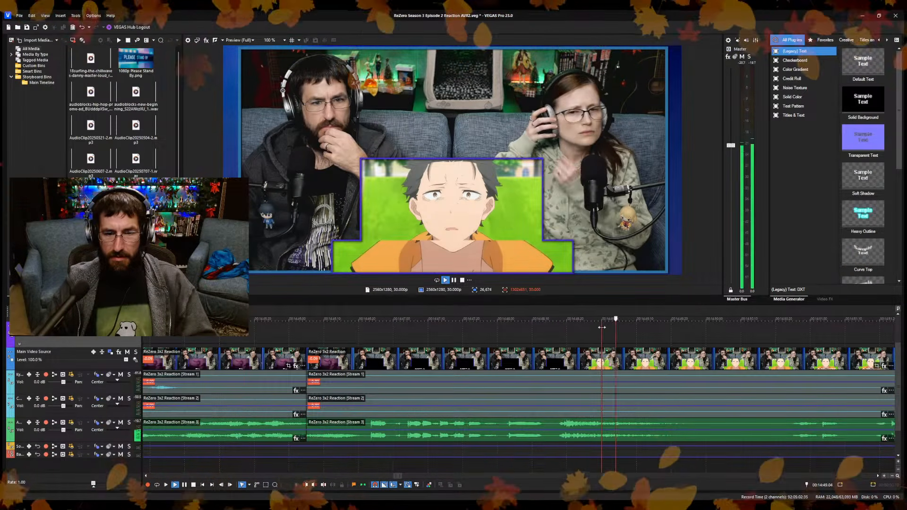
key(space)
text(m)
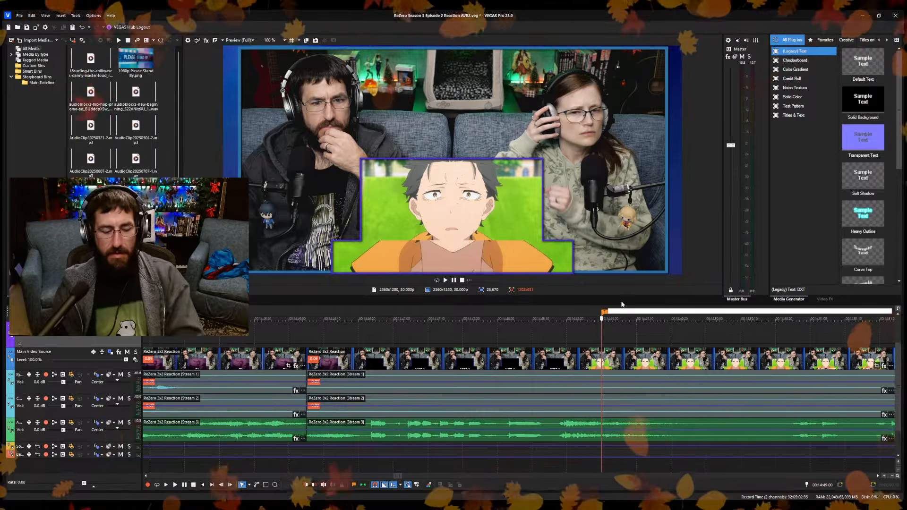
text(fe)
text(set)
key(Return)
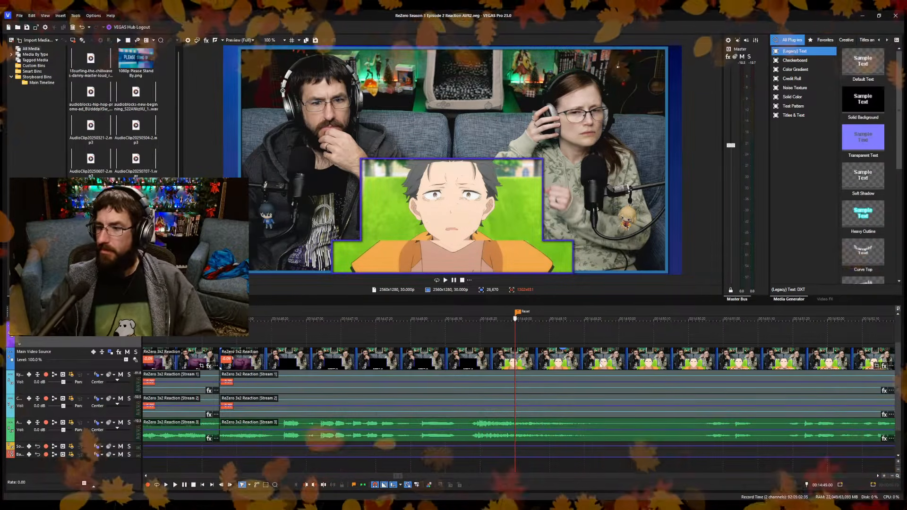
Extend the end of the last "1080p Please Stand By" clip to the "Reset" marker at 14:49.00.
scroll(520, 348, down, 10)
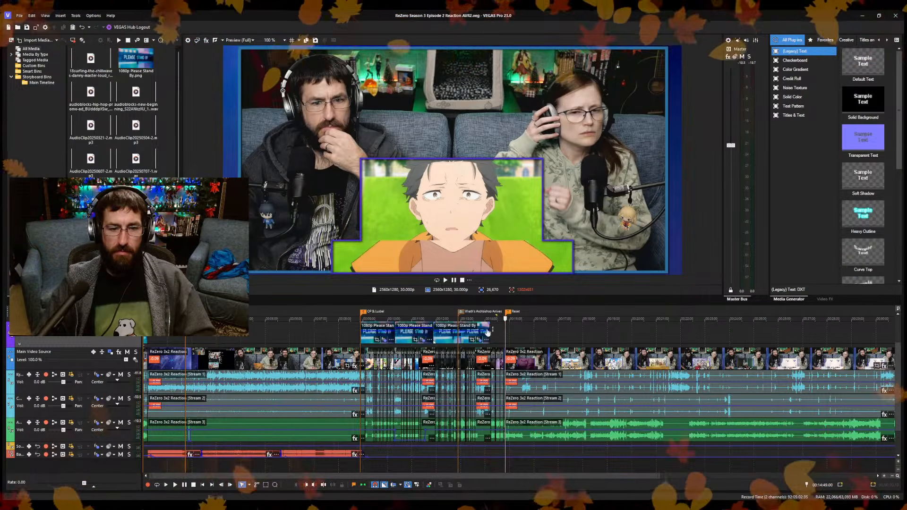
drag(488, 328, 506, 331)
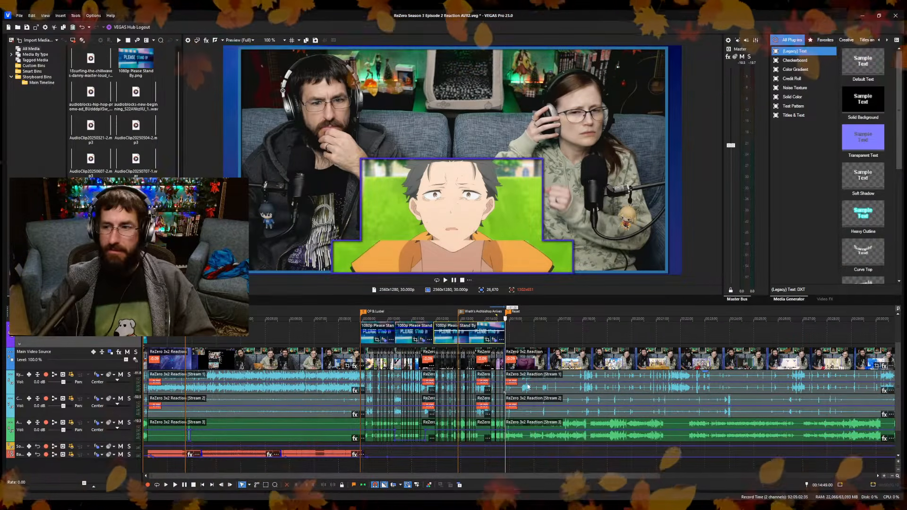
scroll(531, 384, up, 4)
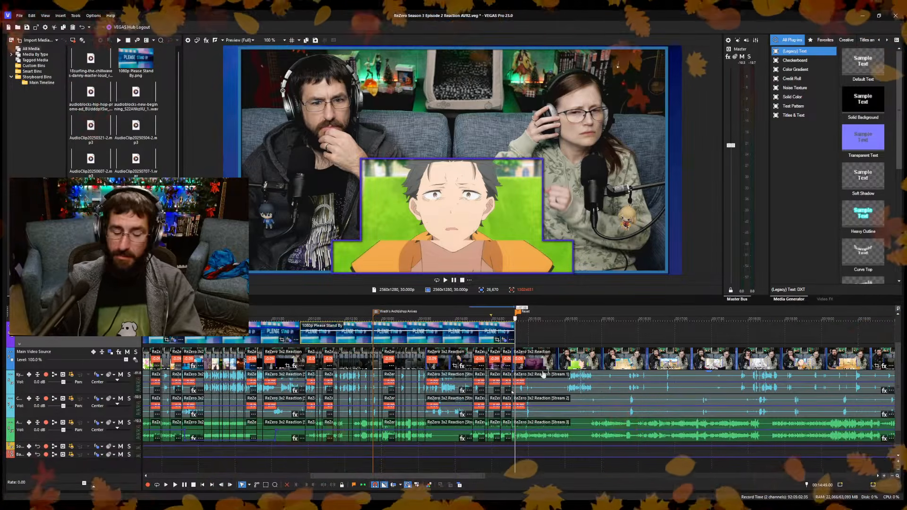
scroll(543, 375, down, 3)
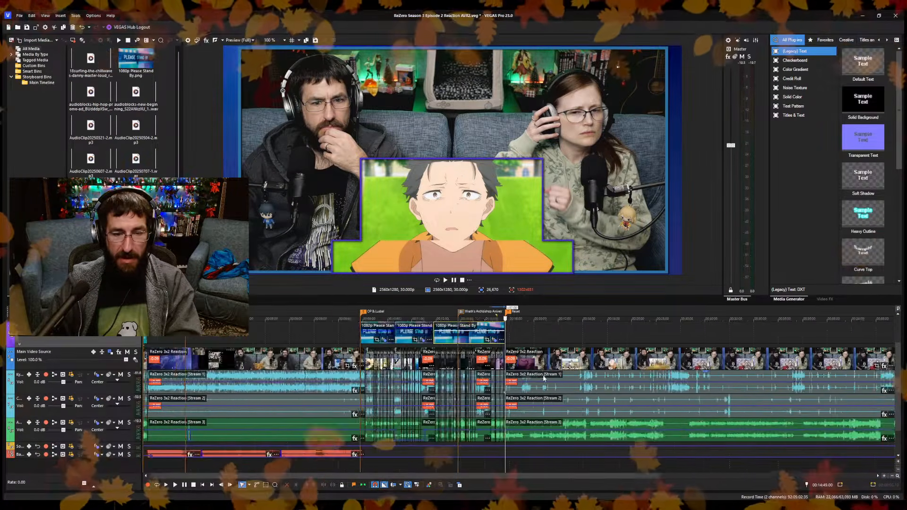
scroll(543, 378, down, 2)
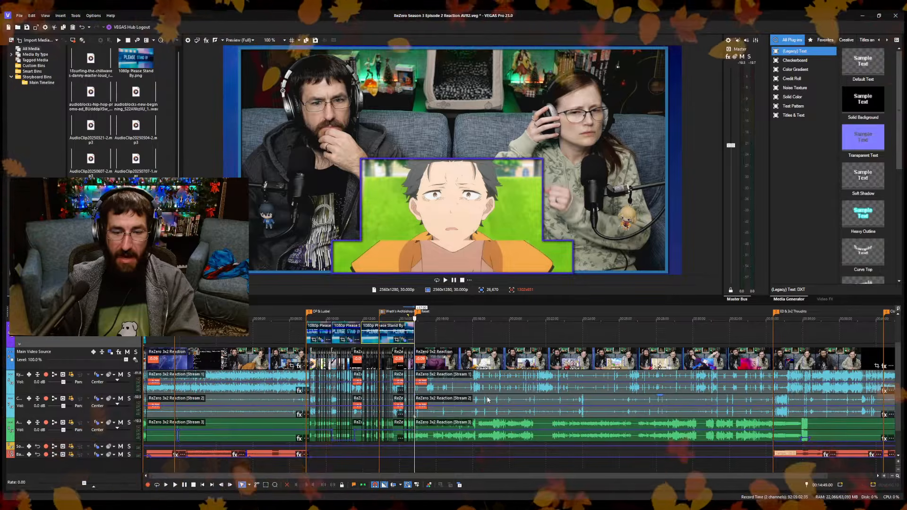
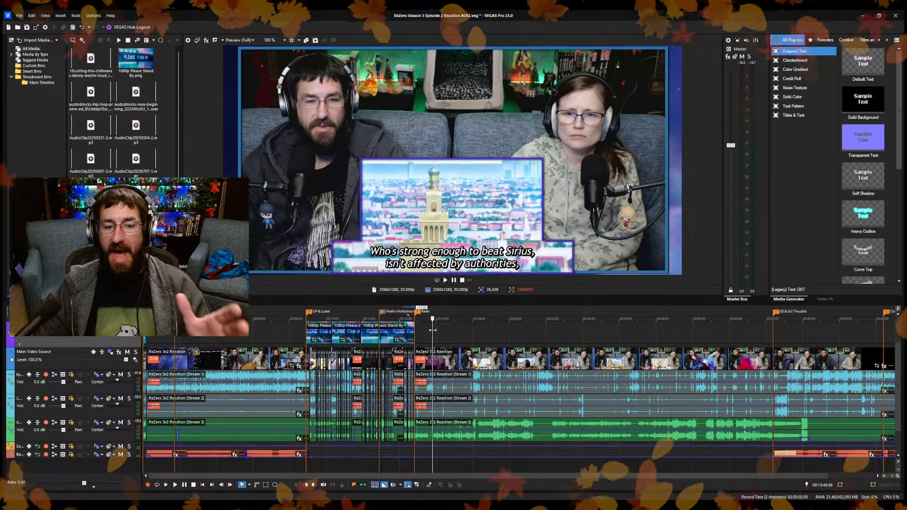
Spot-check the reaction footage past the "Reset" marker at about 16:02 and 18:10, and the recent-posts intro around 2:25.
drag(431, 332, 437, 329)
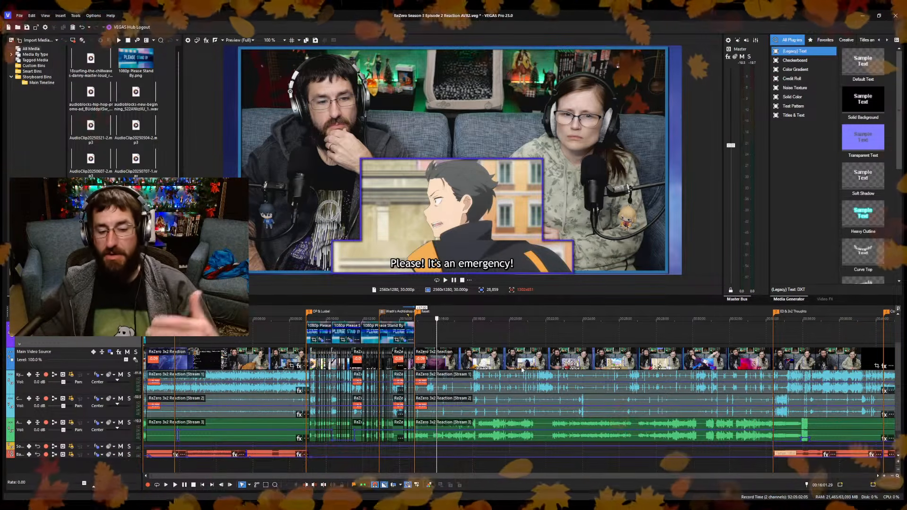
click(503, 440)
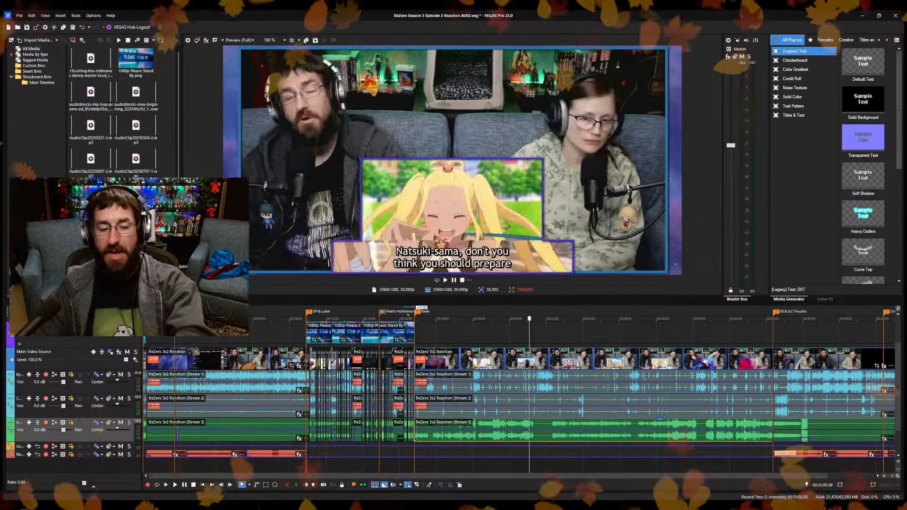
click(486, 431)
drag(486, 431, 476, 443)
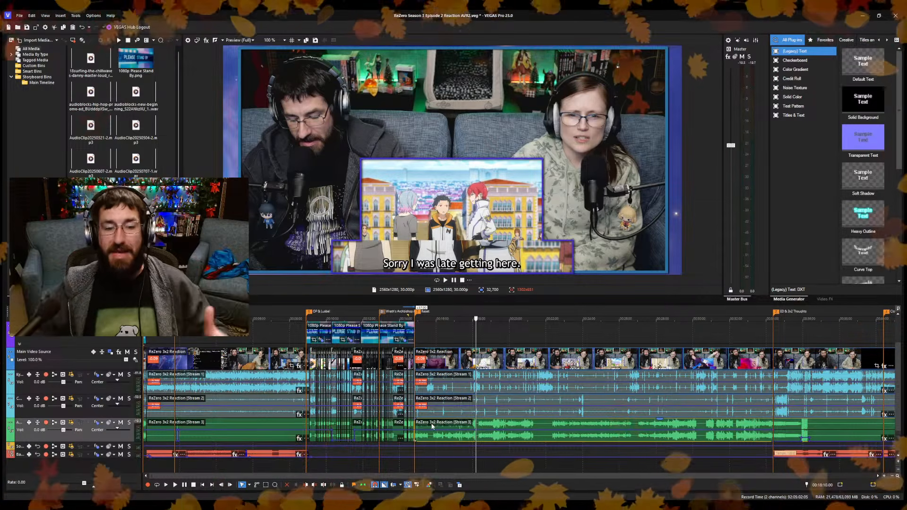
click(195, 337)
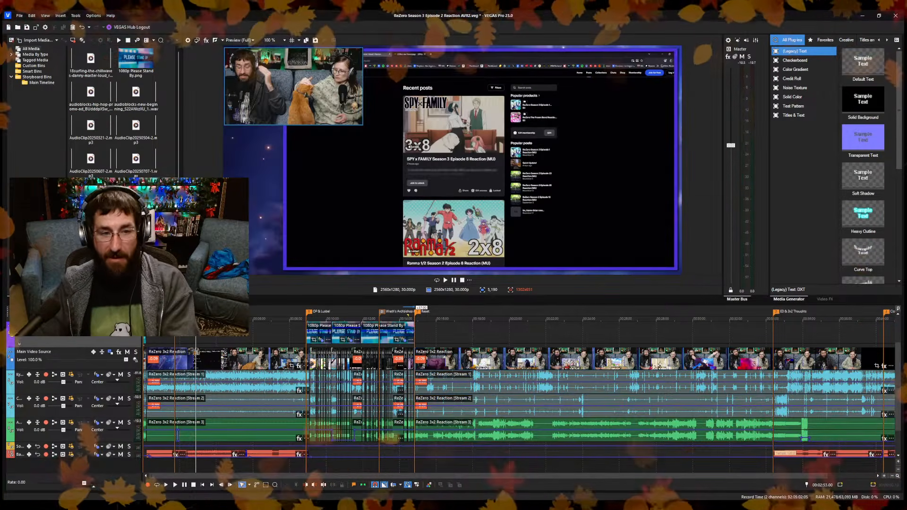
click(187, 454)
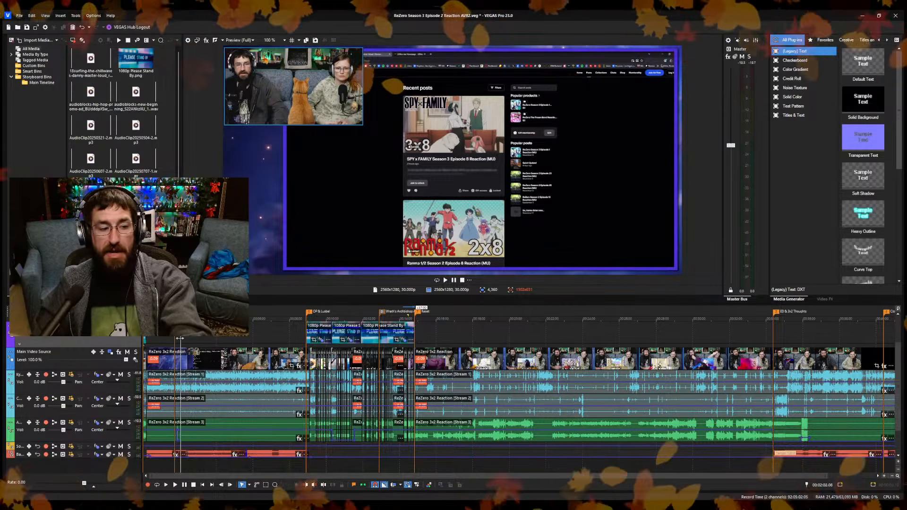
drag(179, 338, 189, 338)
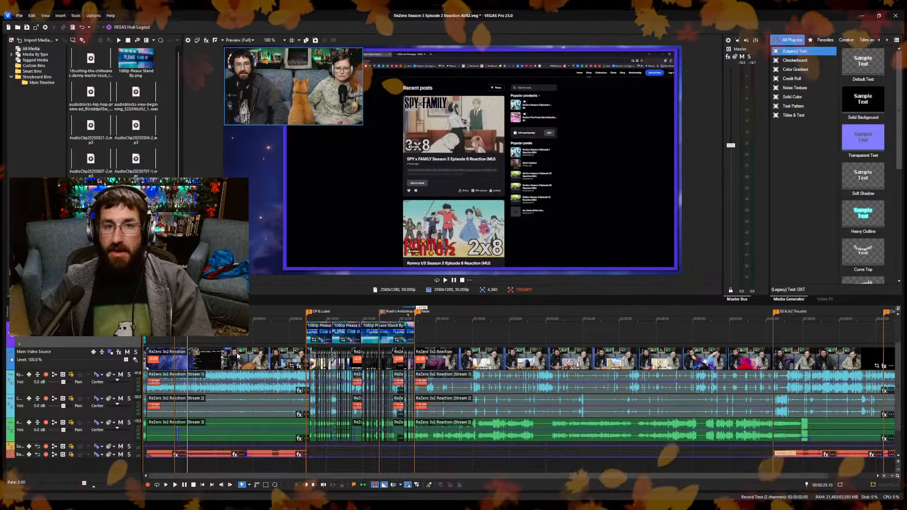
Examine the footage shortly after the "Reset" marker, from the snacks line near 14:58 to the dazed girl's shot at about 15:09.
click(422, 333)
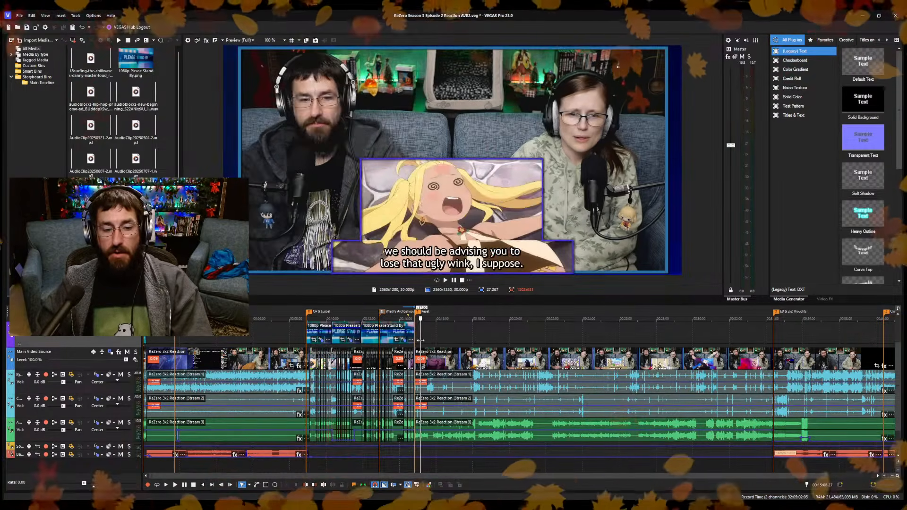
scroll(422, 344, up, 4)
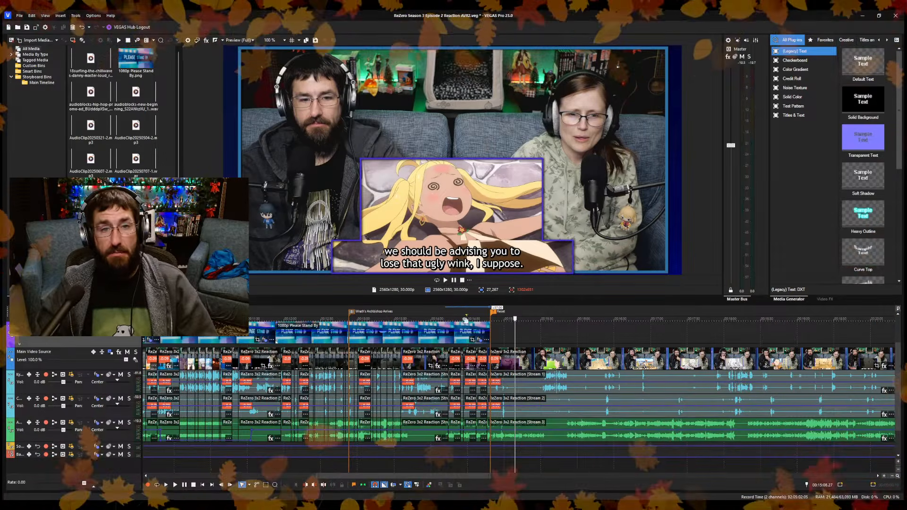
click(501, 332)
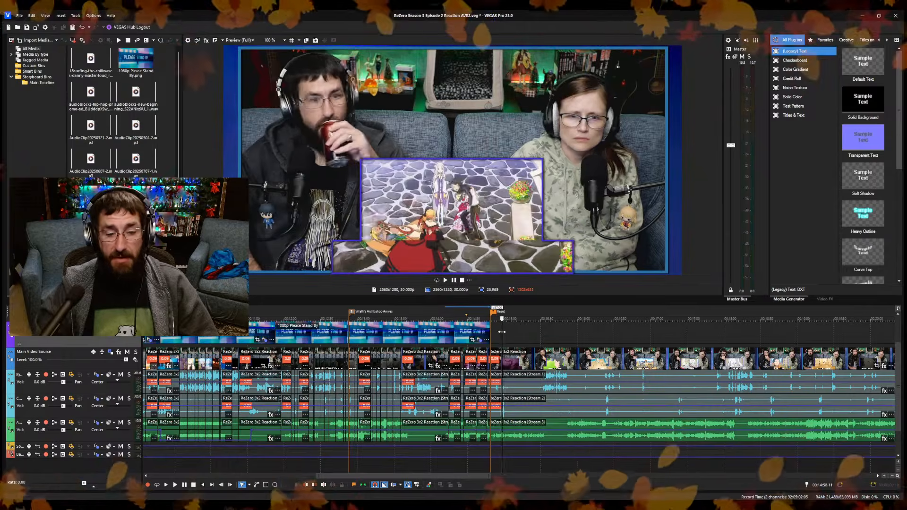
drag(501, 332, 501, 319)
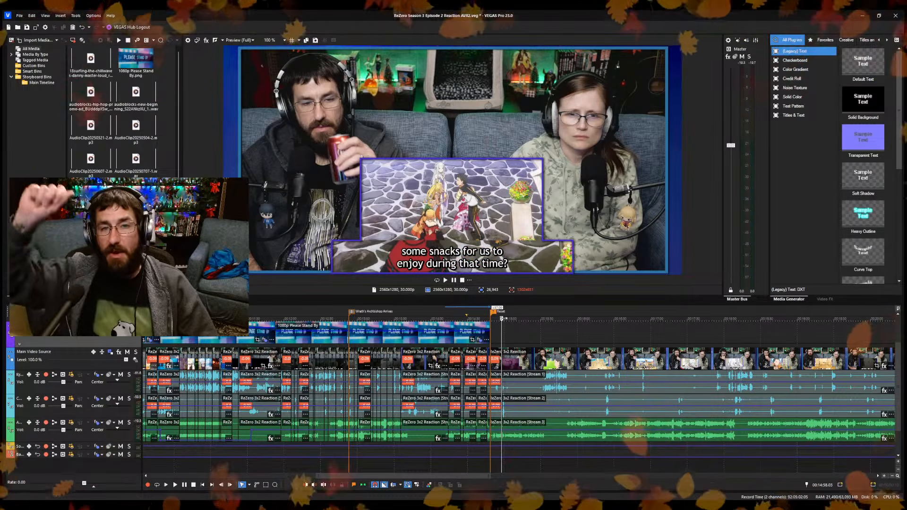
click(501, 332)
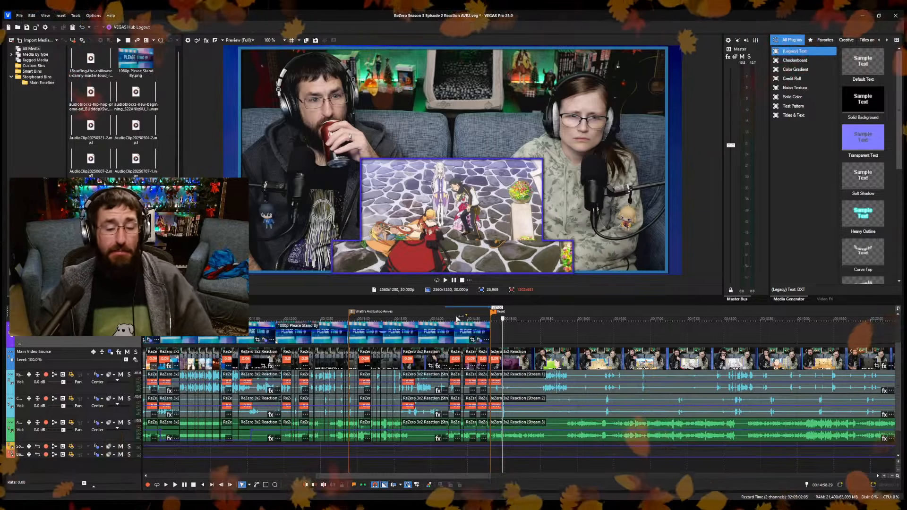
click(515, 338)
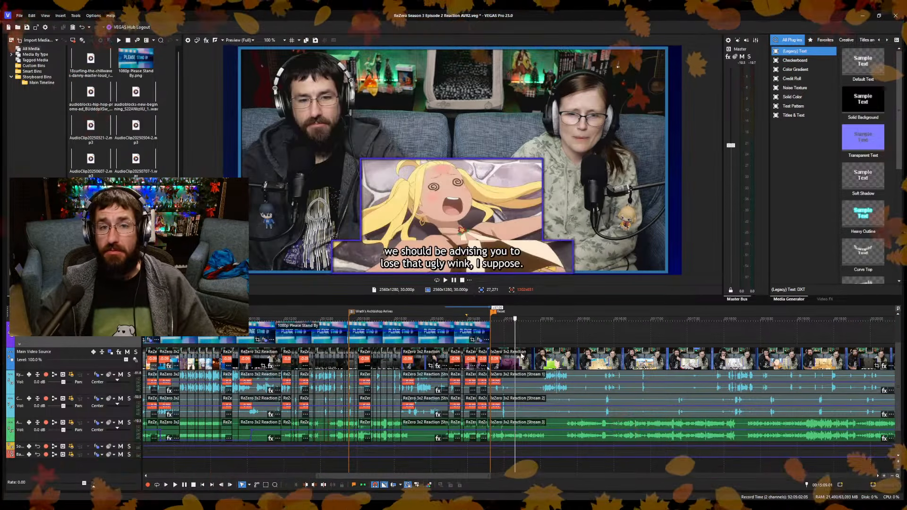
scroll(484, 438, up, 3)
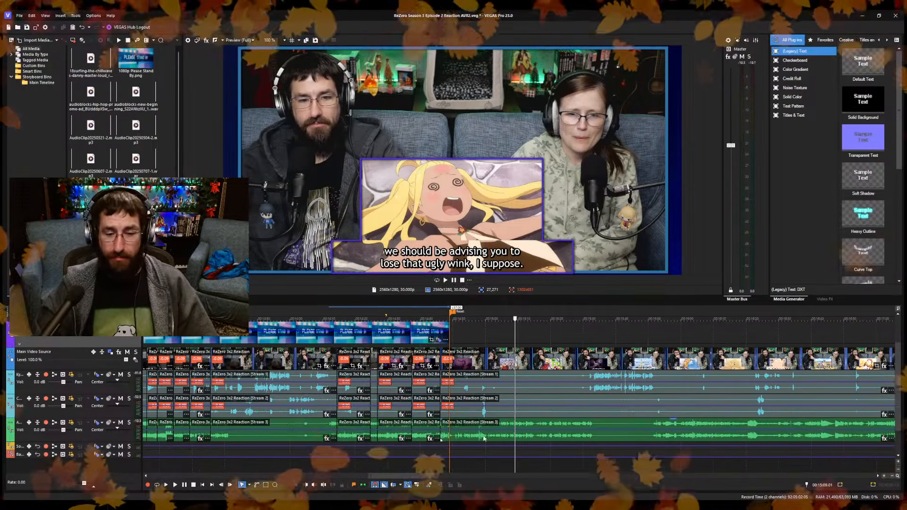
Split the reaction clips at 14:49.24, just after the "Reset" marker, and trim about one second after the cut, closing the gap.
click(445, 463)
key(space)
scroll(526, 446, up, 4)
scroll(527, 445, up, 2)
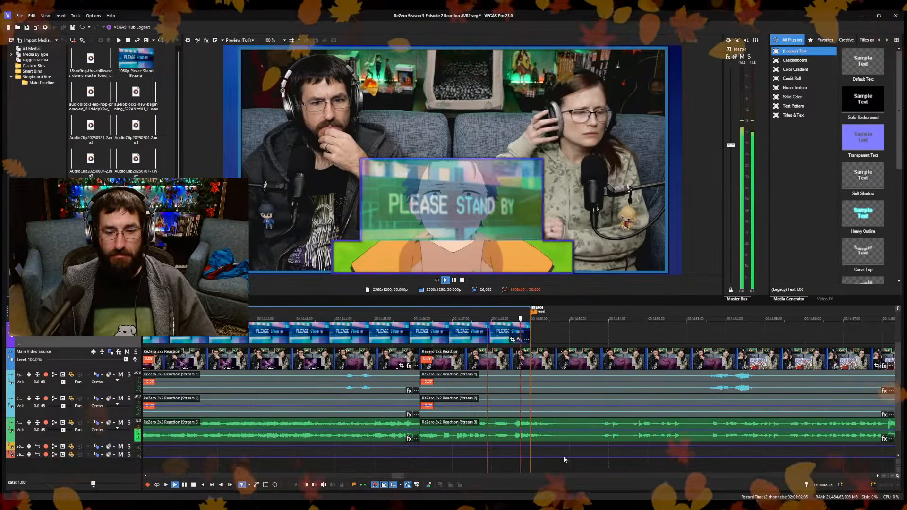
key(Return)
key(s)
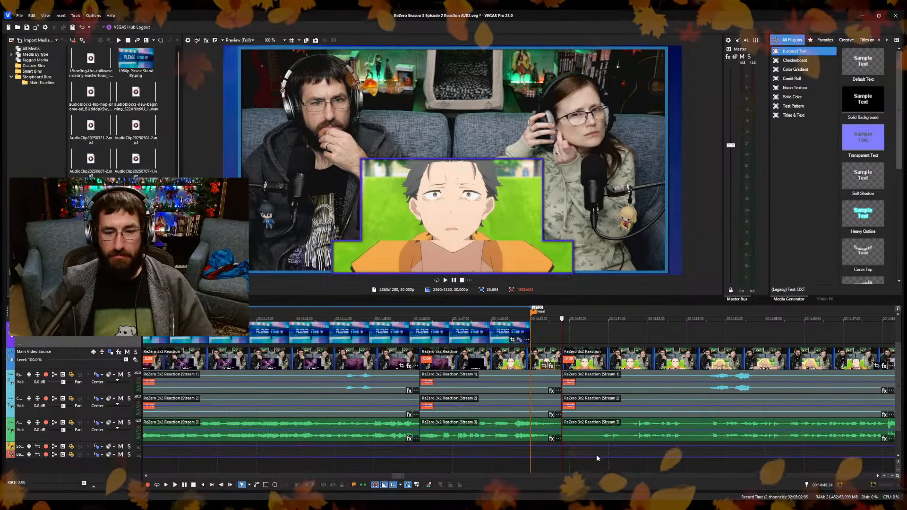
key(space)
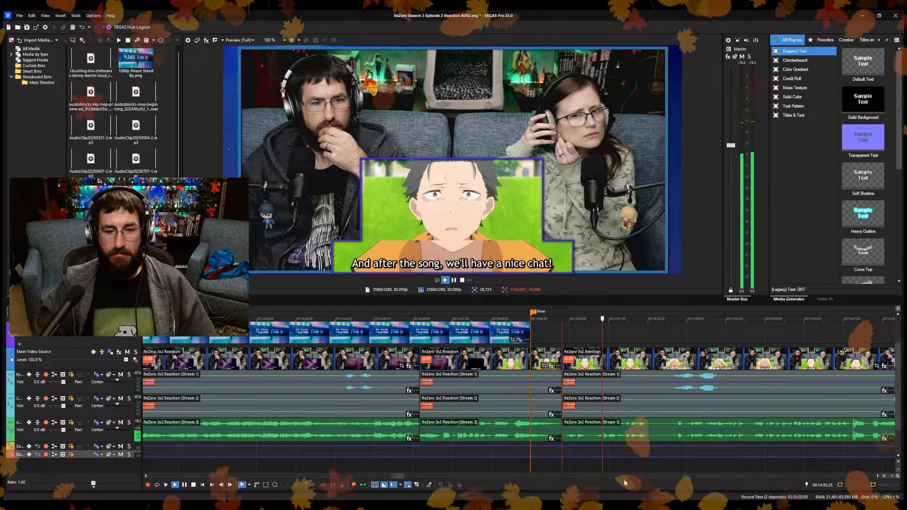
Split the reaction clips at 14:52.03 during the "nice chat!" line, trim the start of the following section and save the project.
key(Return)
key(s)
drag(652, 469, 667, 466)
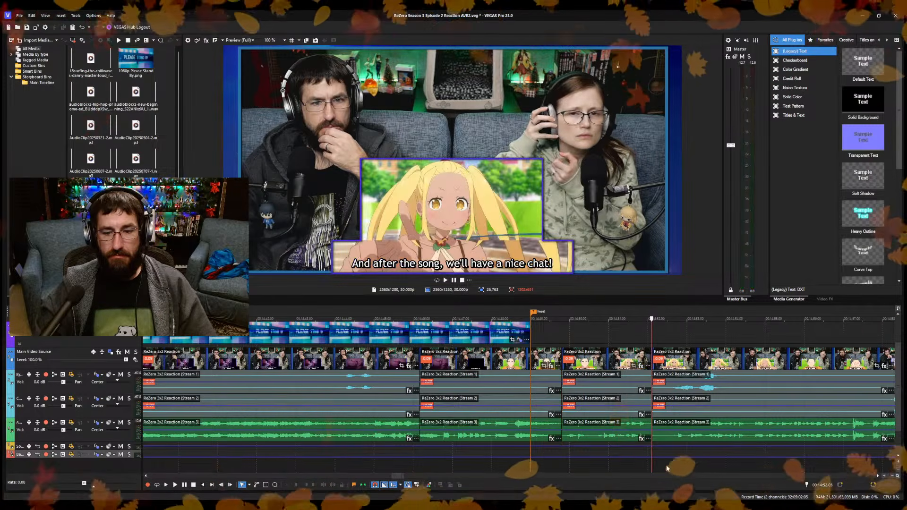
key(Delete)
key(ctrl+s)
Split the reaction clips at 14:54.07 during the "think you should prepare" line and trim a few frames after the cut.
key(space)
scroll(661, 465, down, 1)
scroll(614, 458, up, 2)
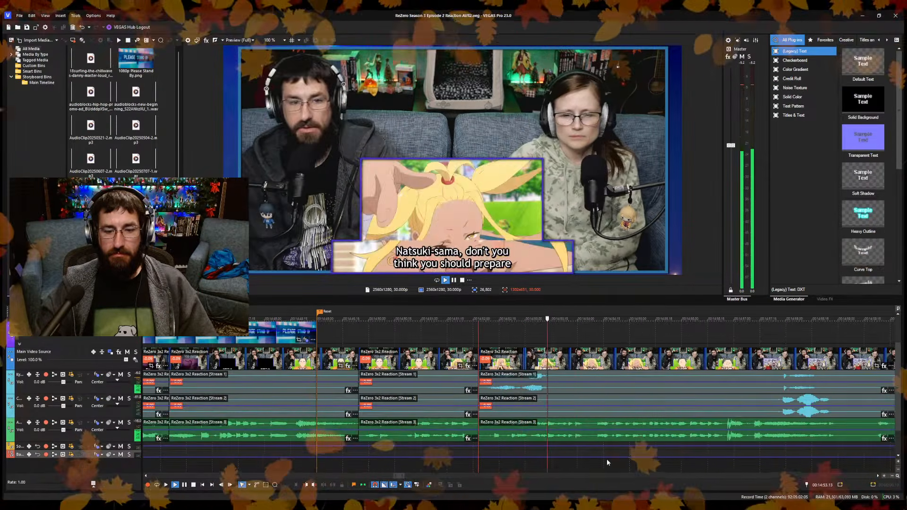
key(Return)
key(s)
key(space)
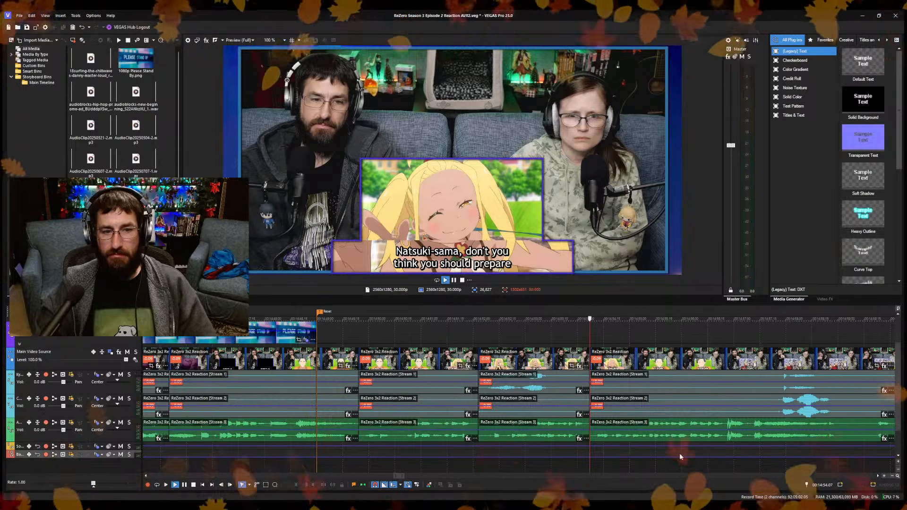
scroll(669, 456, up, 2)
key(space)
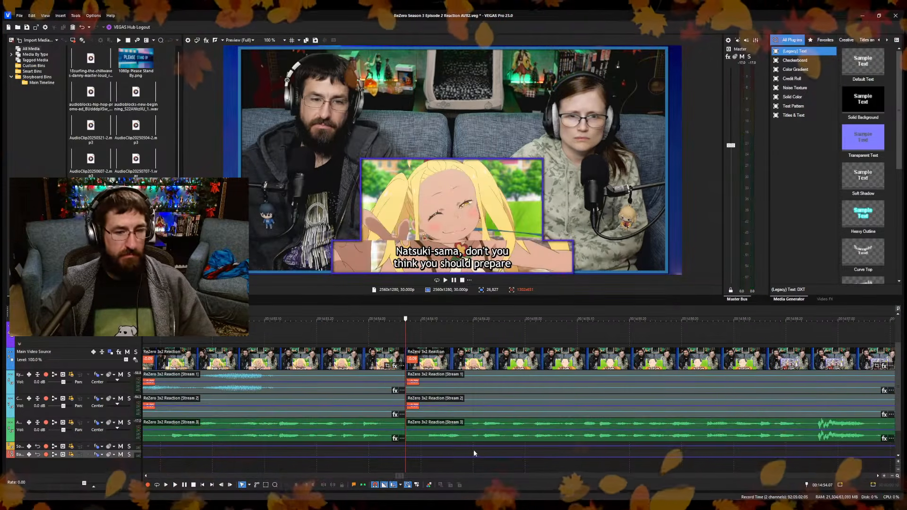
key(space)
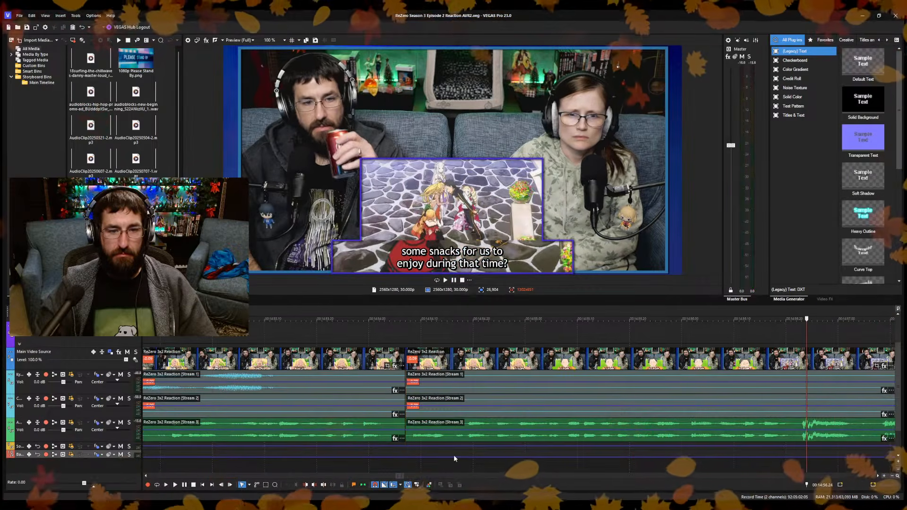
Split the reaction clips at 14:59.01 after the hosts' comment, trim about half a second after the cut and save the project.
scroll(444, 451, down, 3)
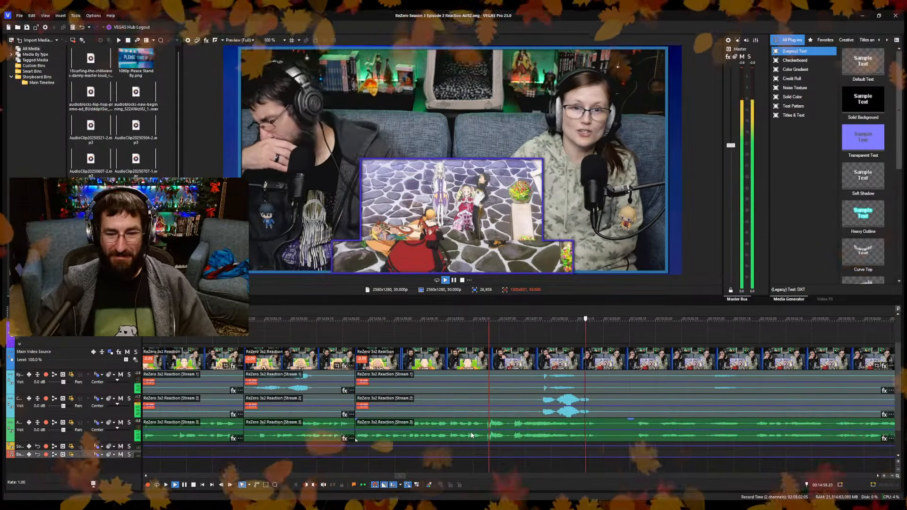
key(Return)
key(s)
key(ctrl+s)
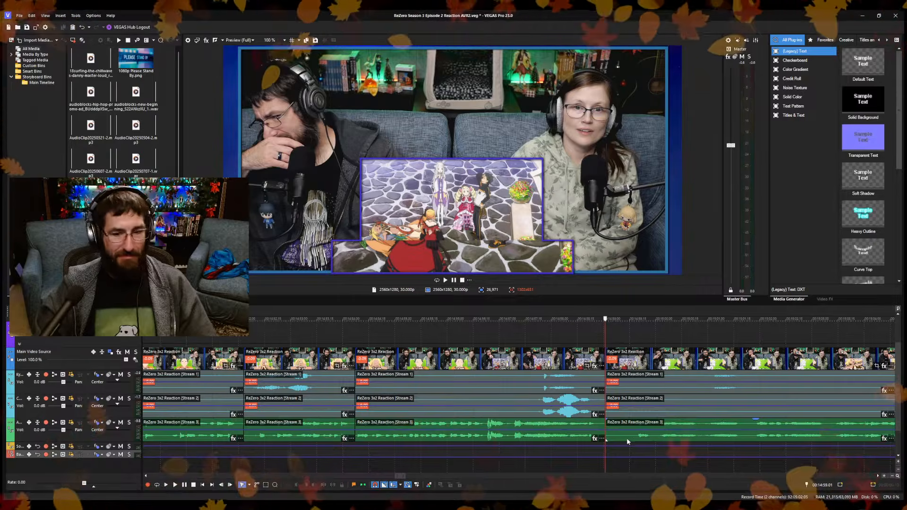
key(Return)
Split the reaction clips at about 15:03, on the dazed girl's shot during "Don't just ask "what"!", and save the project.
scroll(627, 439, down, 3)
scroll(571, 442, up, 3)
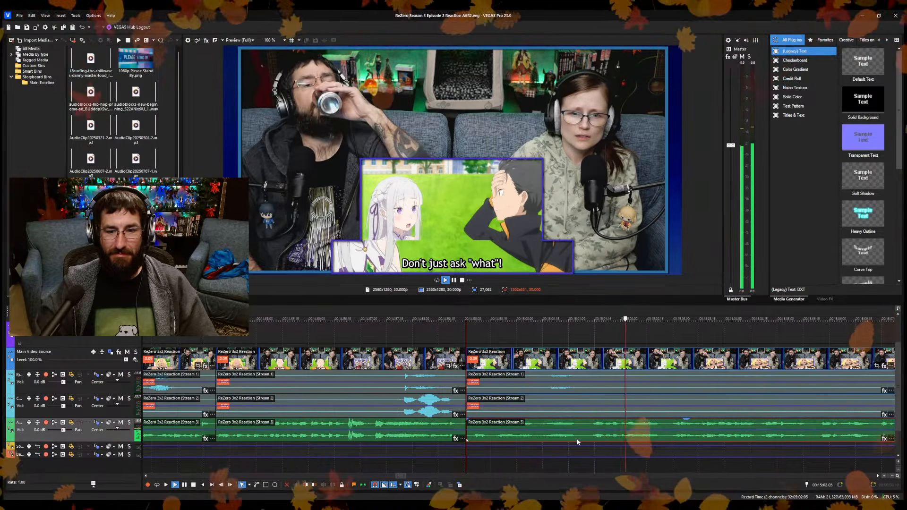
key(Return)
key(s)
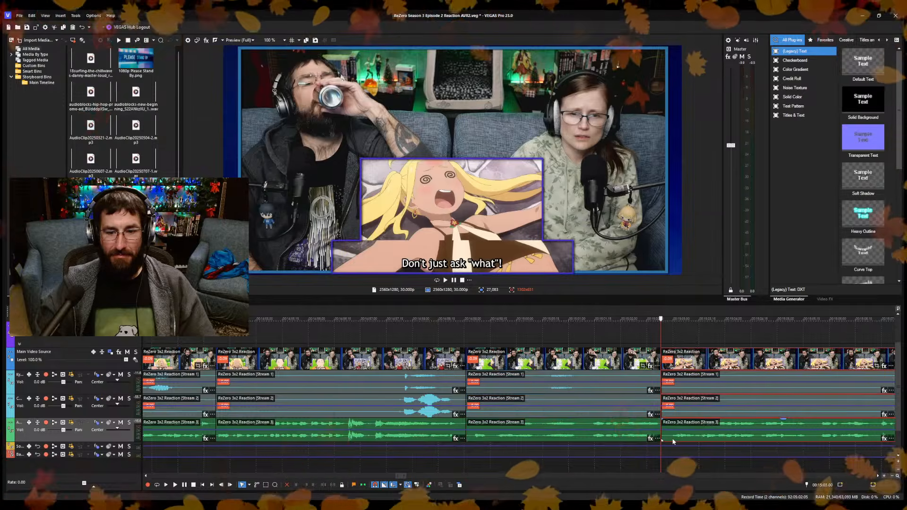
key(Return)
Split the reaction clips at 15:04.12, at the end of the "You can't just do that out of nowhere!" line.
scroll(671, 442, down, 1)
scroll(662, 444, up, 1)
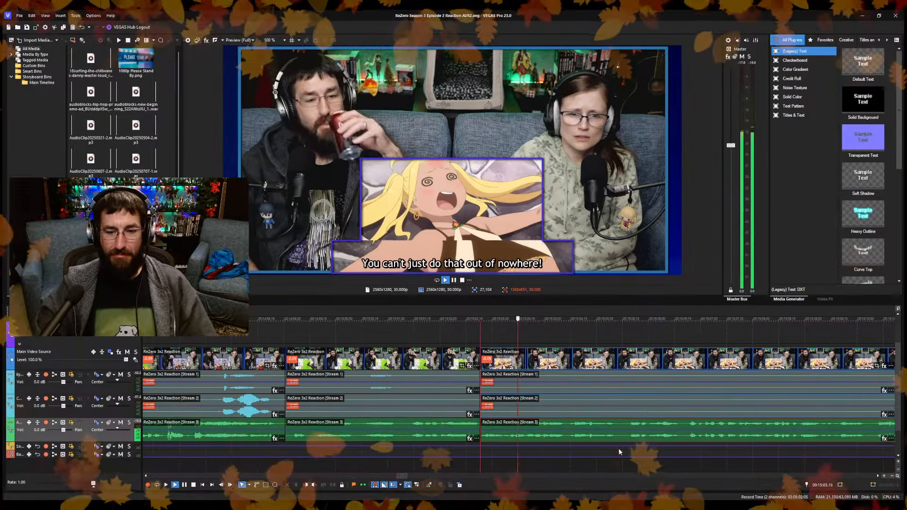
key(Return)
scroll(588, 467, up, 1)
scroll(586, 469, up, 1)
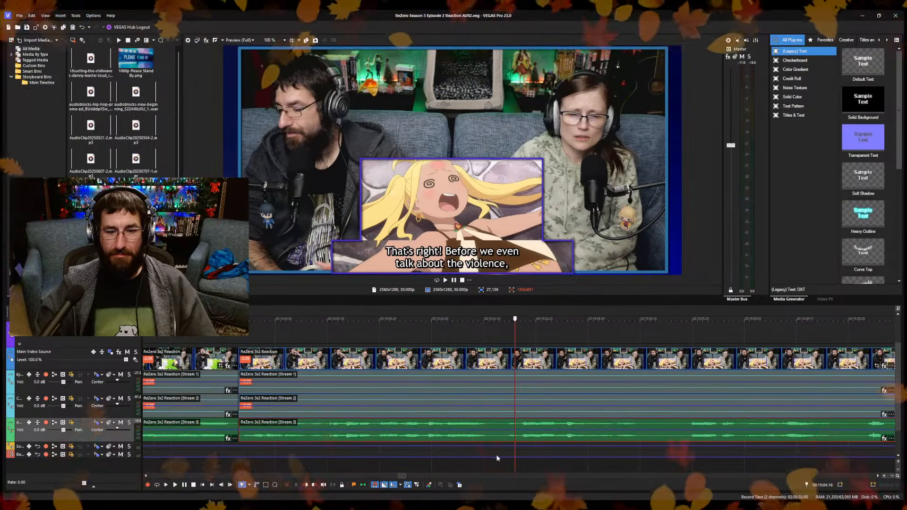
click(495, 456)
key(Return)
key(space)
key(s)
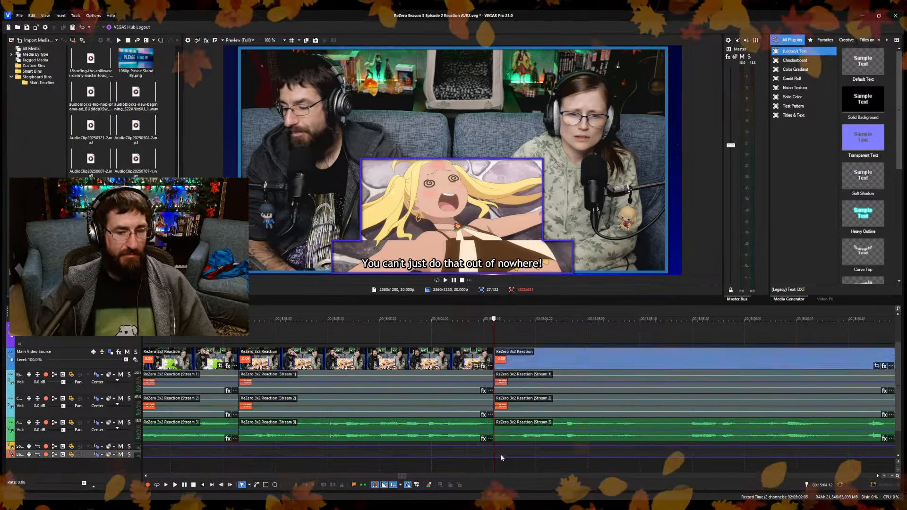
Trim the start of the reaction clips after the 15:04.12 cut to the "I feel sick." line at about 15:14, closing the gap.
scroll(602, 460, down, 2)
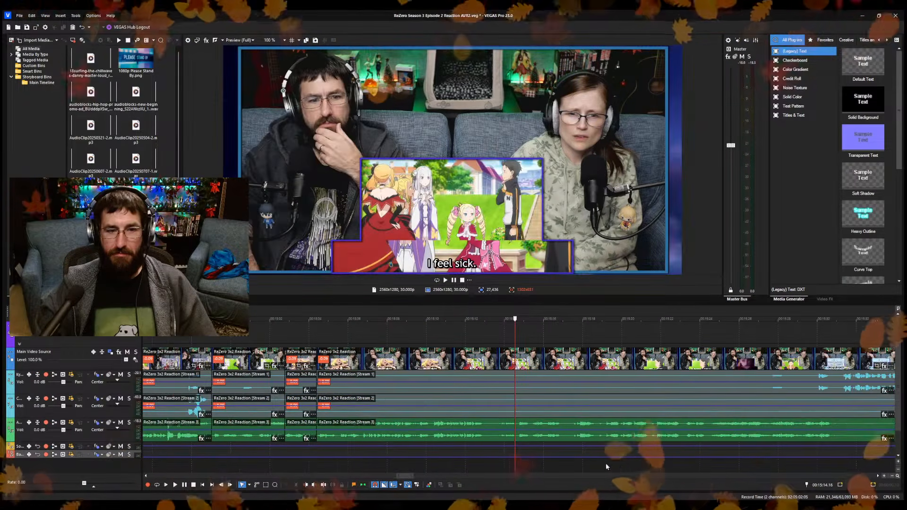
click(495, 465)
key(Return)
scroll(496, 466, up, 2)
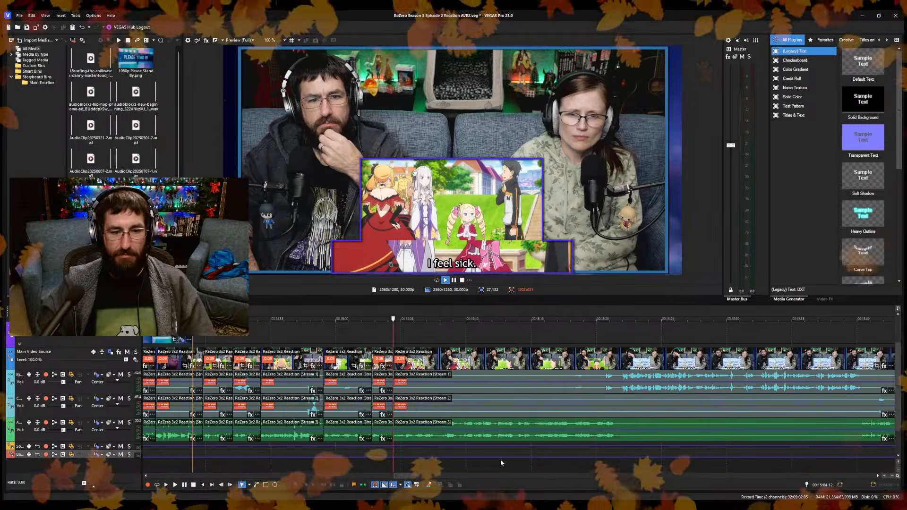
scroll(498, 458, up, 2)
key(Return)
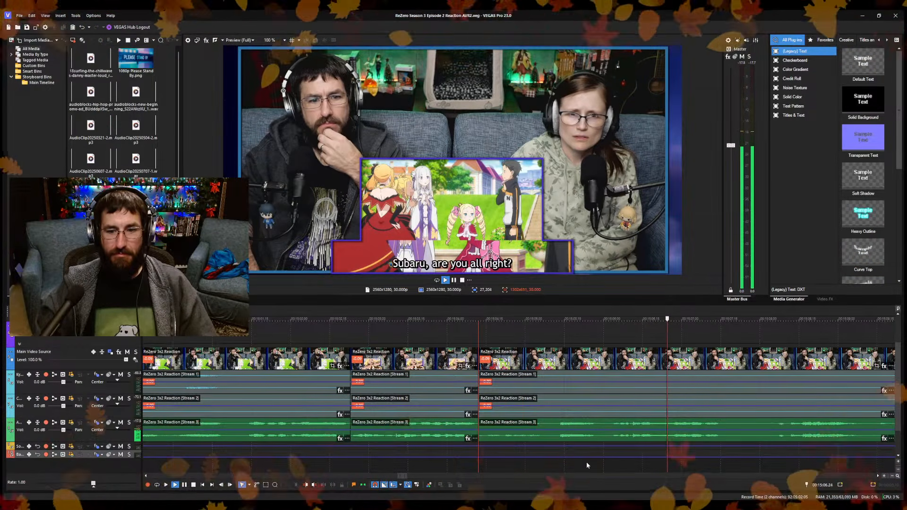
Split the reaction clips between 15:07 and 15:08, trim the start of the next section to about 15:08 and save the project.
key(Return)
key(s)
key(ctrl+s)
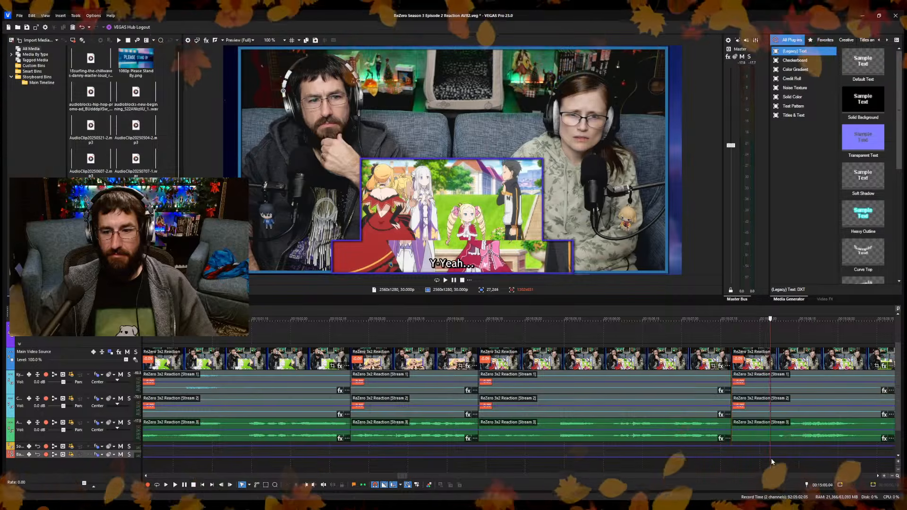
key(Return)
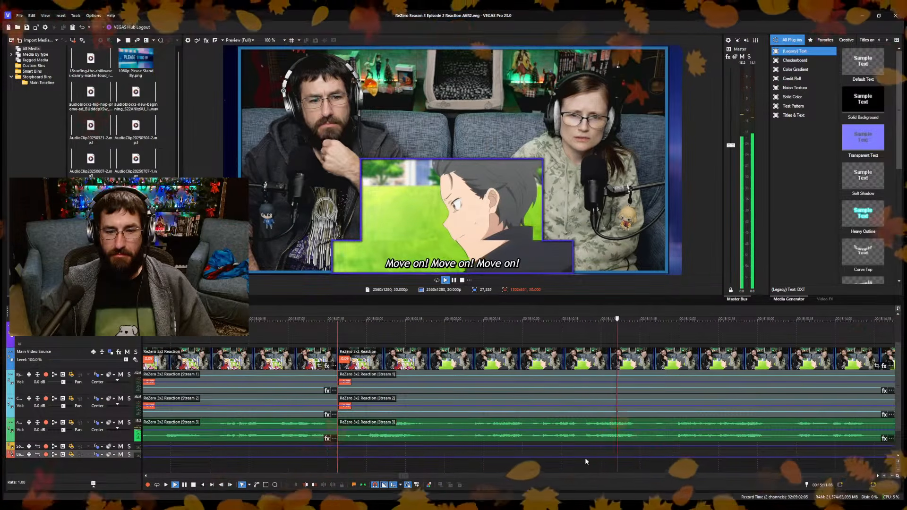
Split the reaction clips at about 15:11, during "Move on!", trim the next section's start to 15:15.01, closing the gap, and save the project.
key(s)
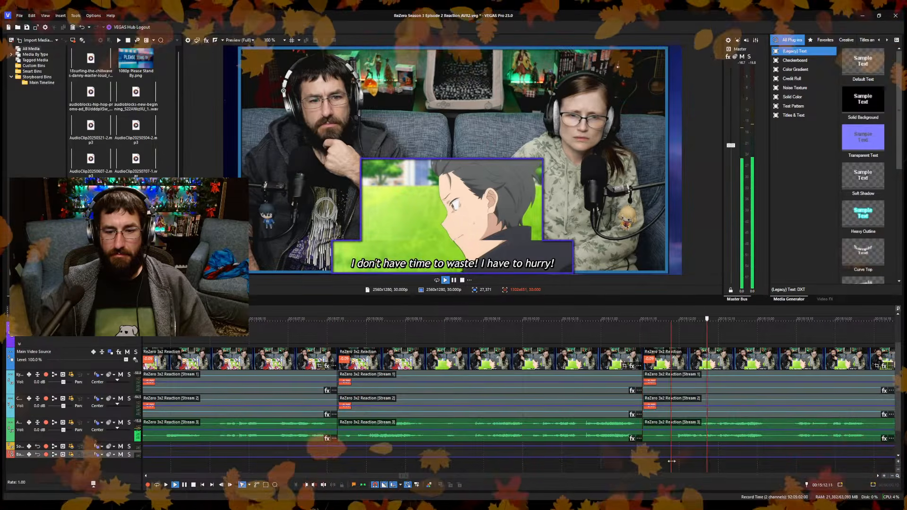
click(650, 463)
click(805, 464)
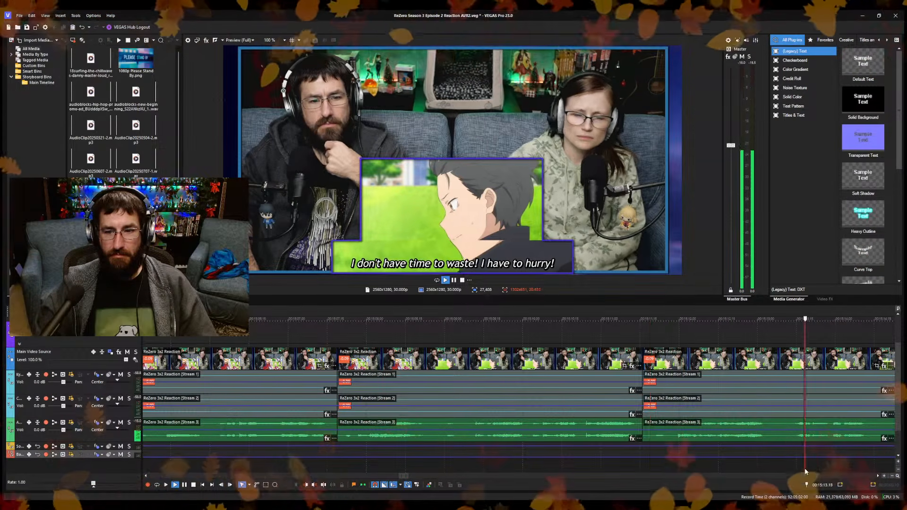
scroll(718, 459, down, 3)
scroll(540, 462, up, 2)
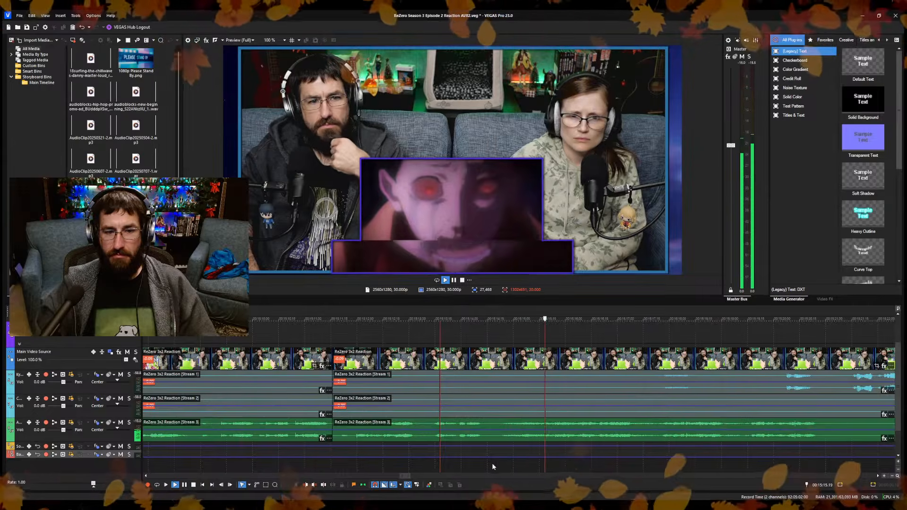
click(509, 464)
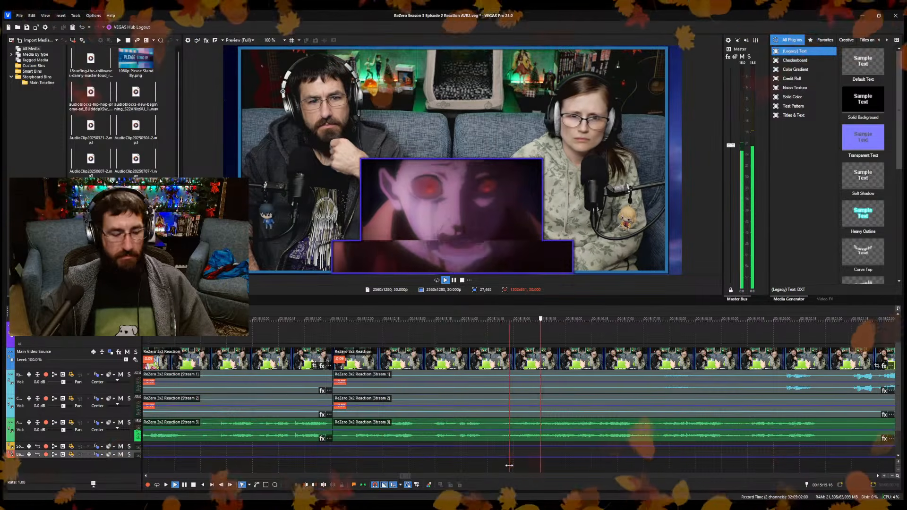
click(537, 462)
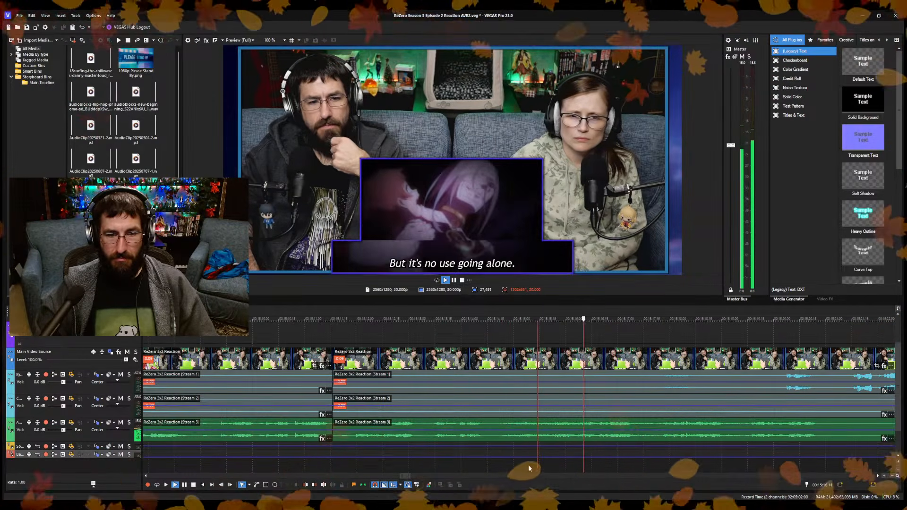
click(518, 464)
key(space)
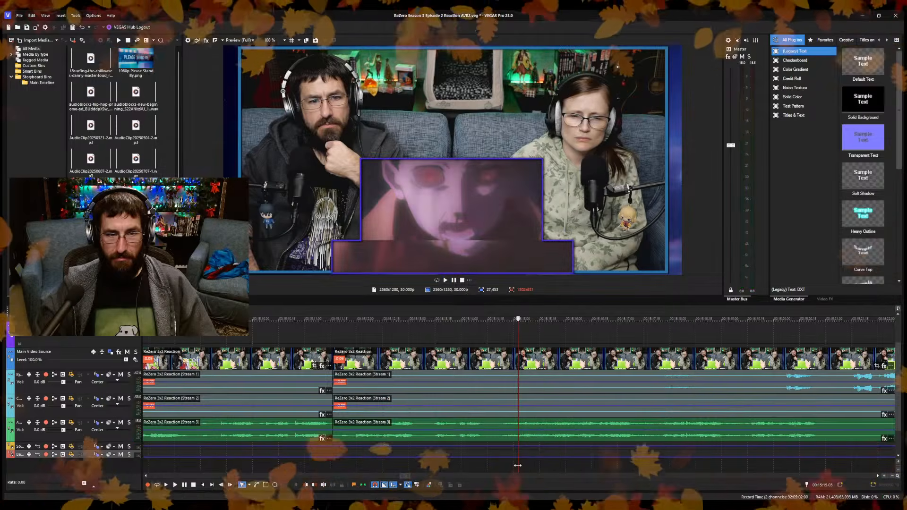
click(515, 464)
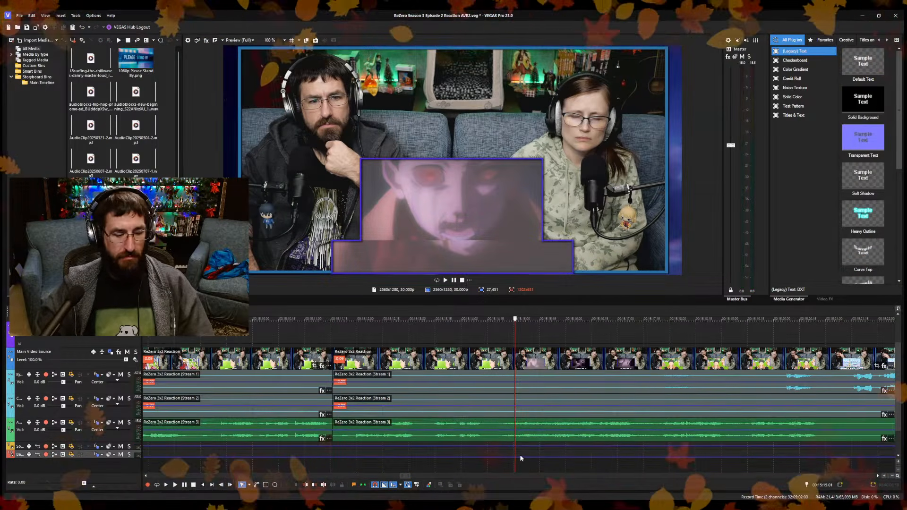
key(space)
scroll(502, 447, down, 3)
scroll(501, 446, up, 3)
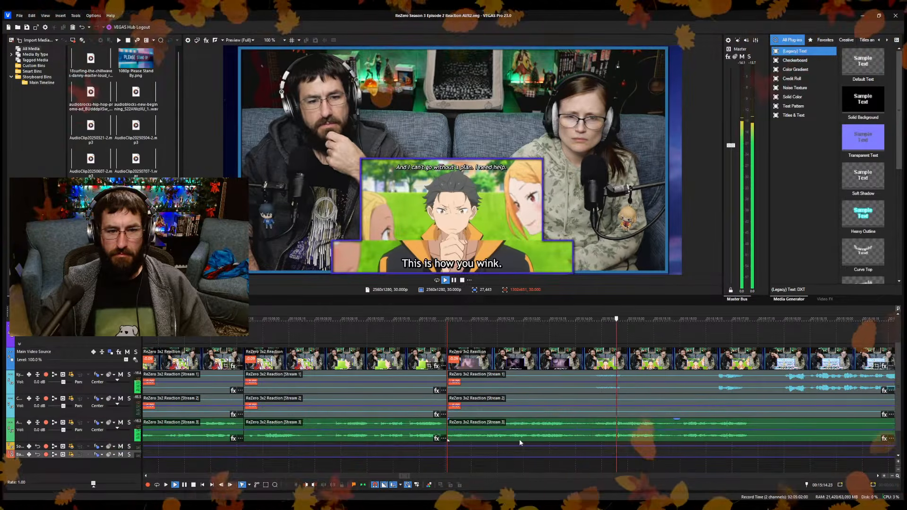
Split the reaction clips during "This is how you wink.", trim the next section's start to 15:15.28, closing the gap, and save the project.
key(Return)
key(s)
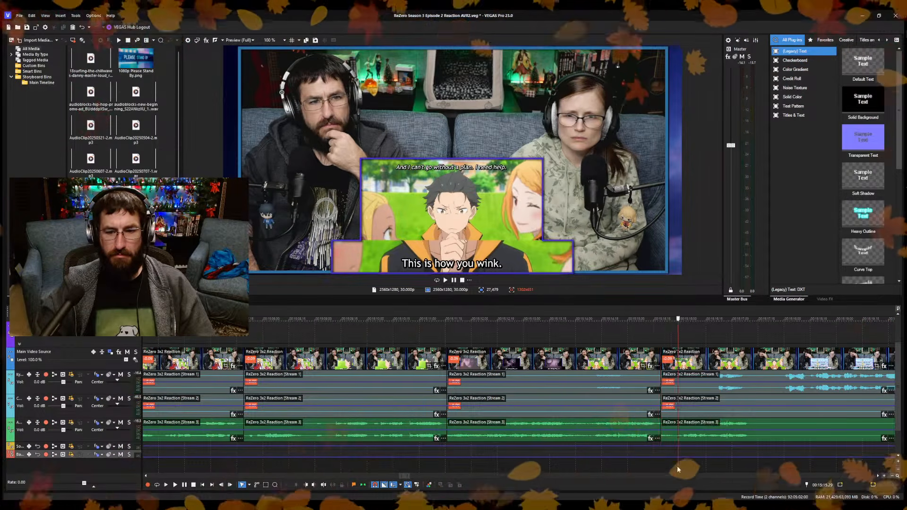
click(642, 464)
key(space)
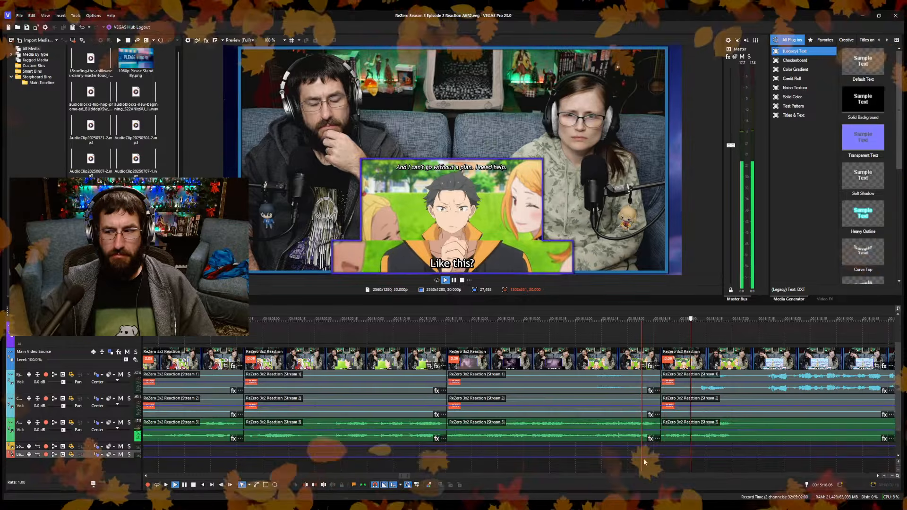
key(Return)
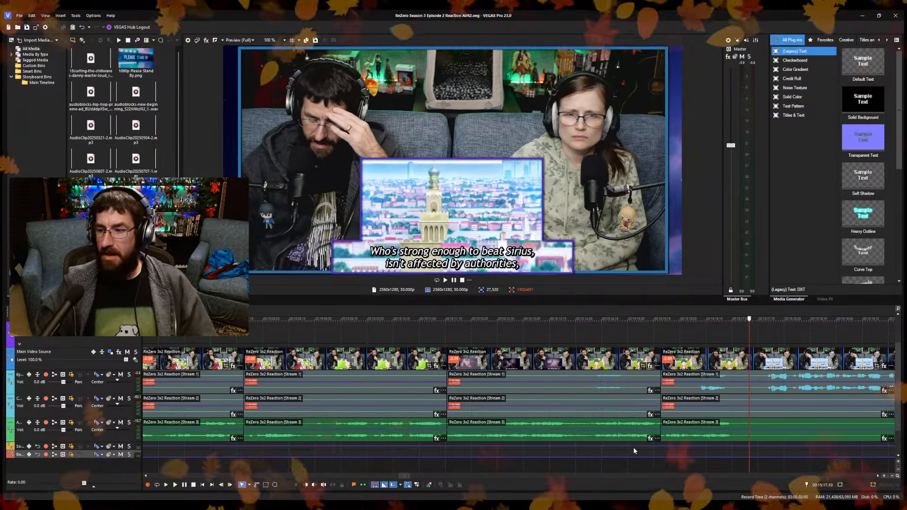
Inspect the last cut on the timeline and replay the reaction section from its start at the "Like this?" line.
scroll(647, 412, down, 4)
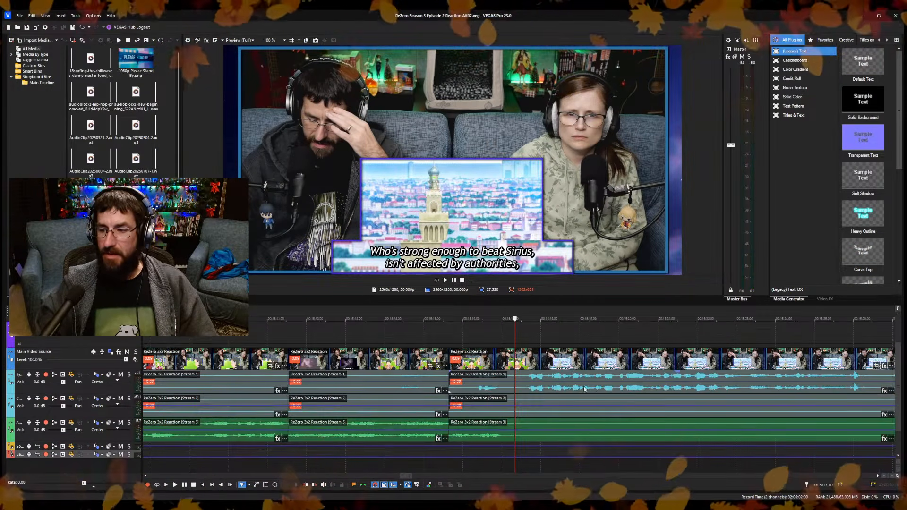
scroll(458, 403, up, 4)
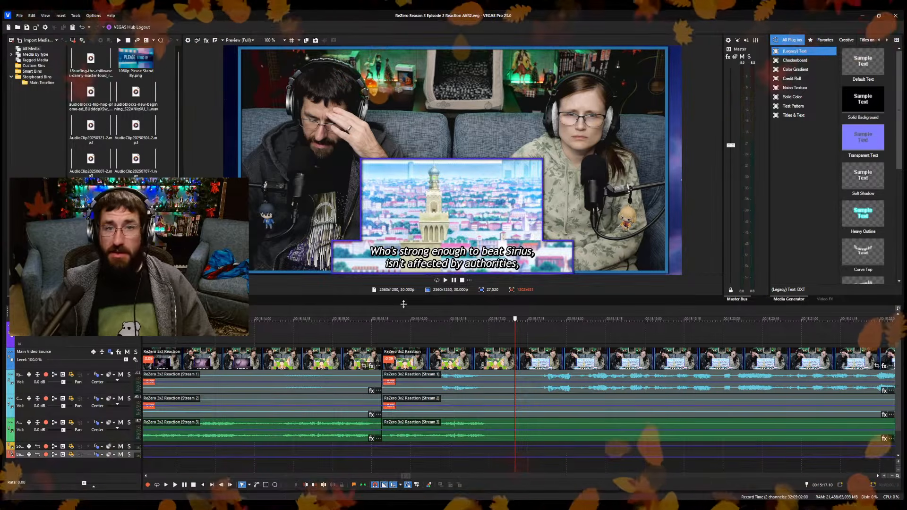
click(443, 322)
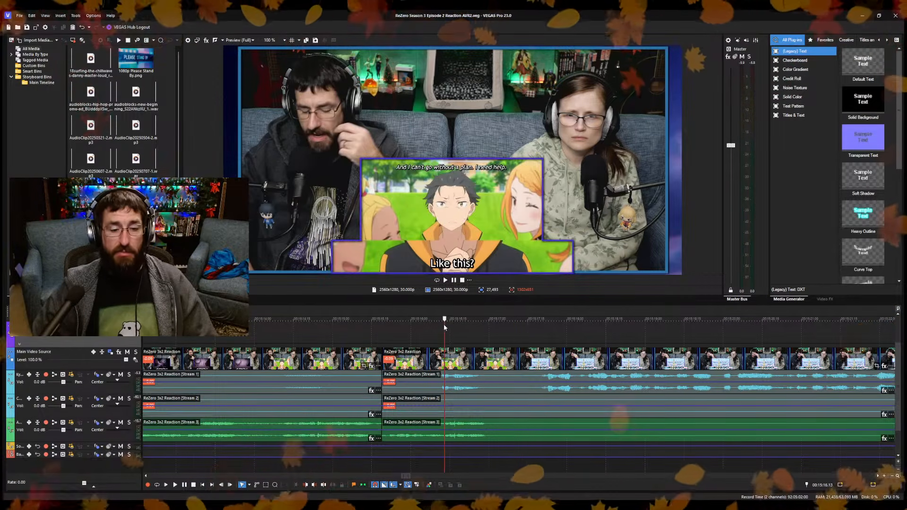
scroll(541, 386, down, 5)
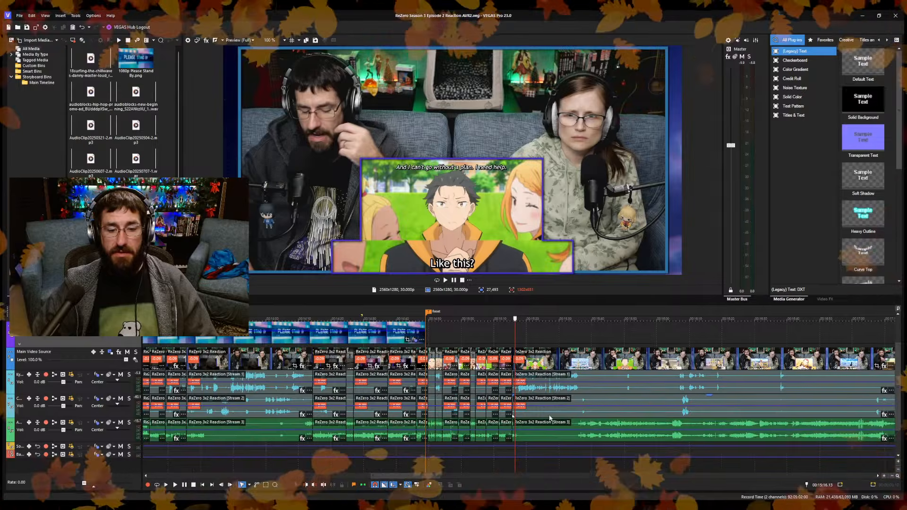
scroll(541, 386, up, 3)
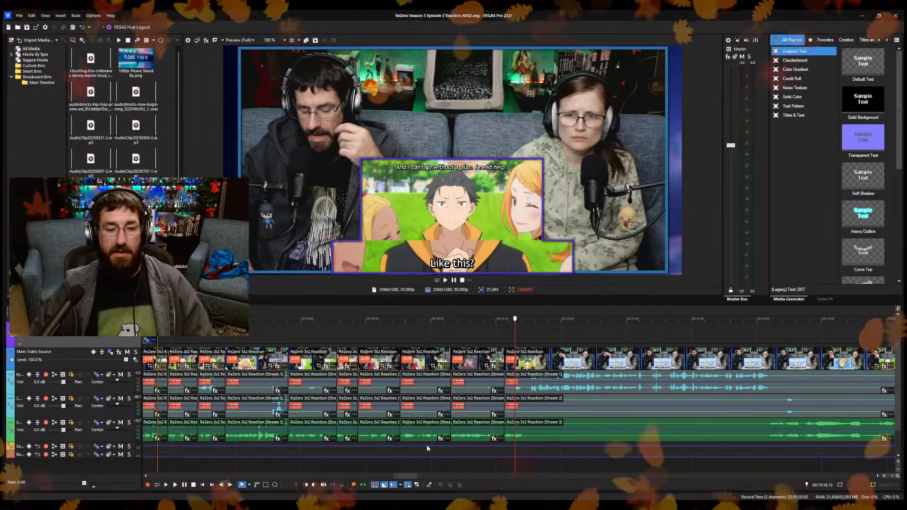
scroll(430, 428, up, 6)
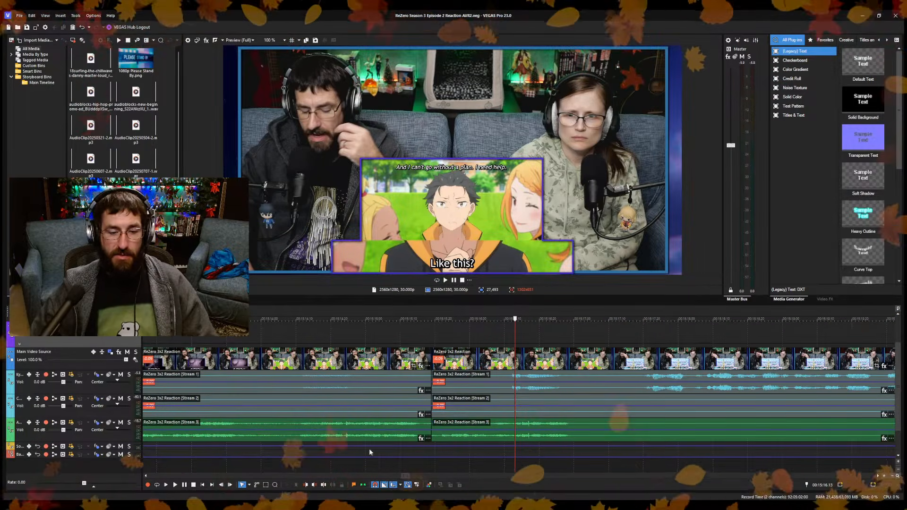
scroll(425, 456, down, 4)
click(486, 463)
key(space)
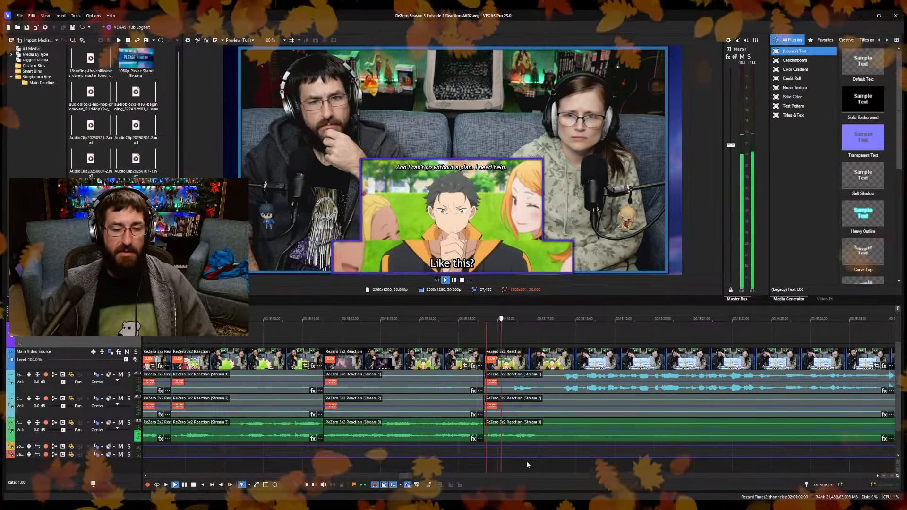
Sample the long commentary over the "Who's strong enough to beat Sirius" city shot between about 15:21 and 15:37.
scroll(559, 471, down, 3)
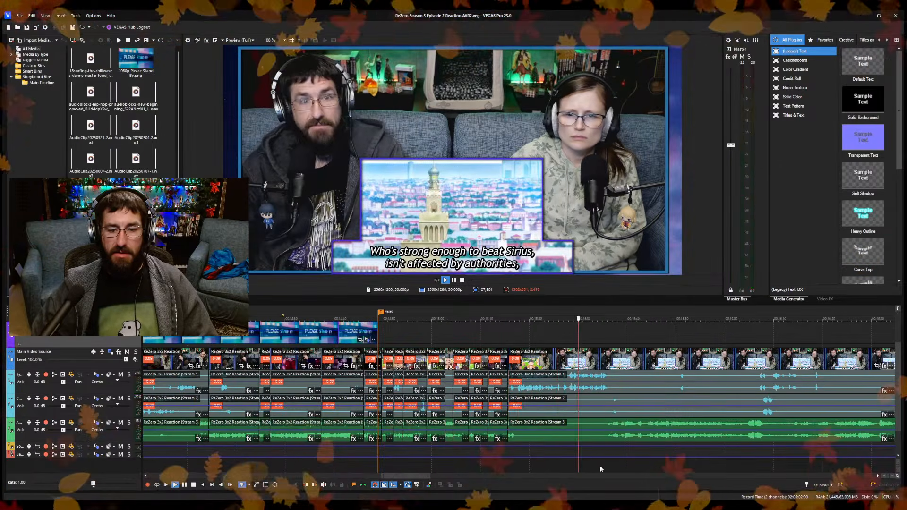
scroll(609, 470, up, 3)
scroll(566, 472, down, 1)
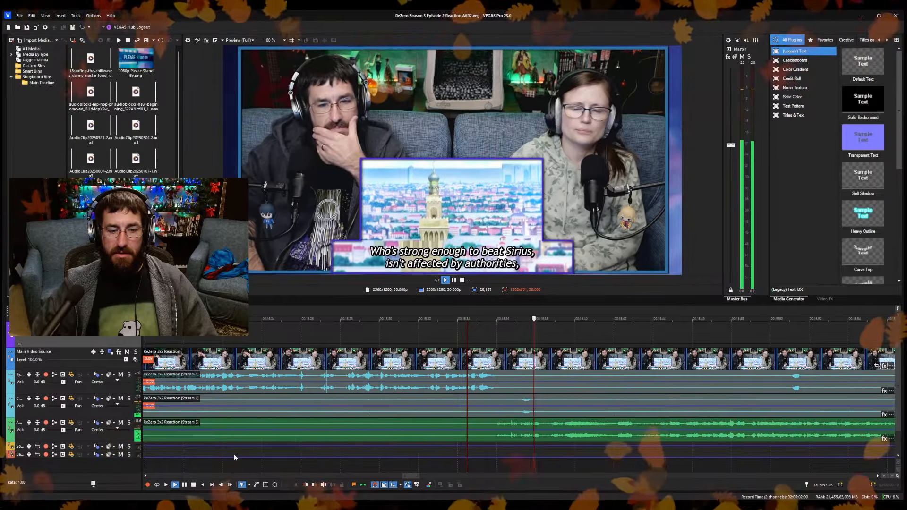
scroll(235, 457, down, 2)
click(432, 466)
scroll(515, 470, up, 2)
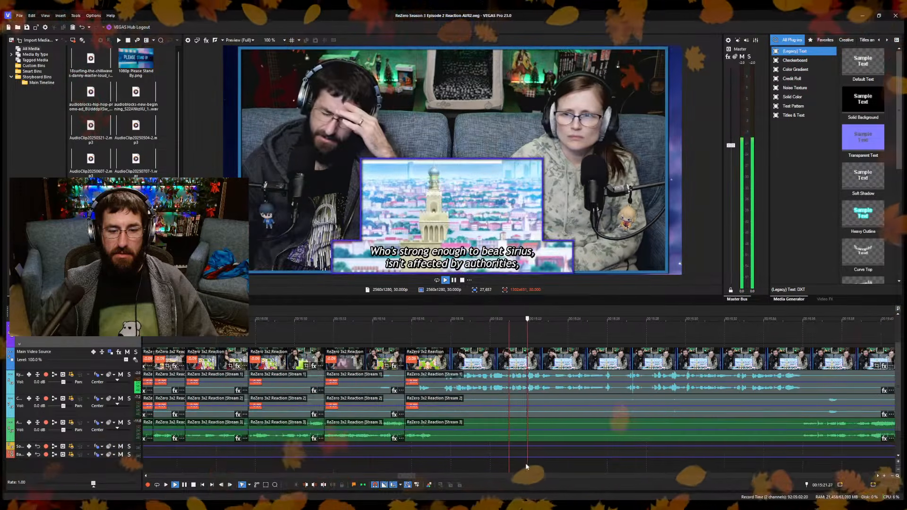
click(778, 463)
scroll(778, 463, down, 2)
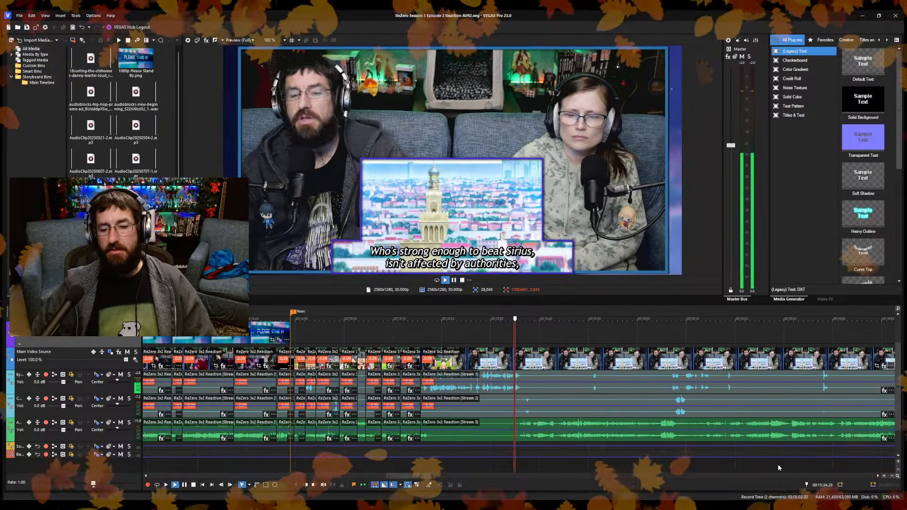
key(Return)
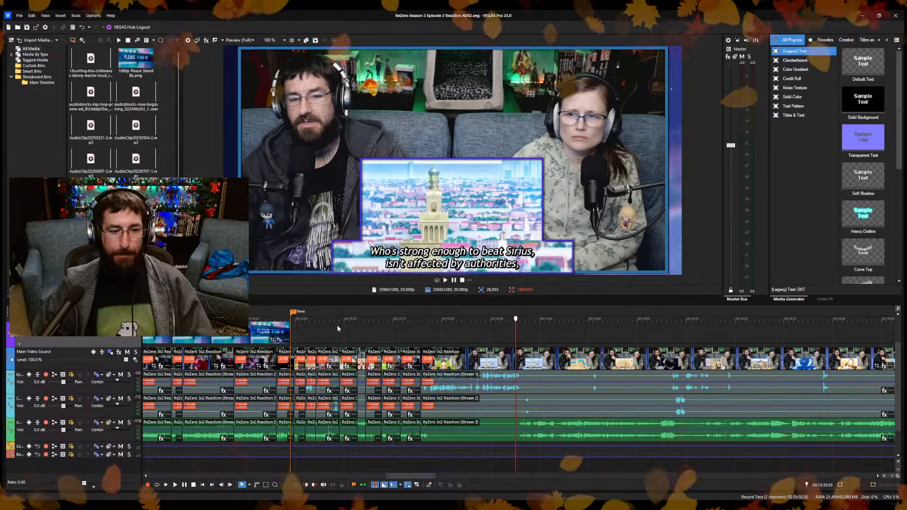
Extend the "Please Stand By" image past the "Reset" marker to the start of the last reaction section and scrub the commentary after it.
drag(289, 338, 418, 338)
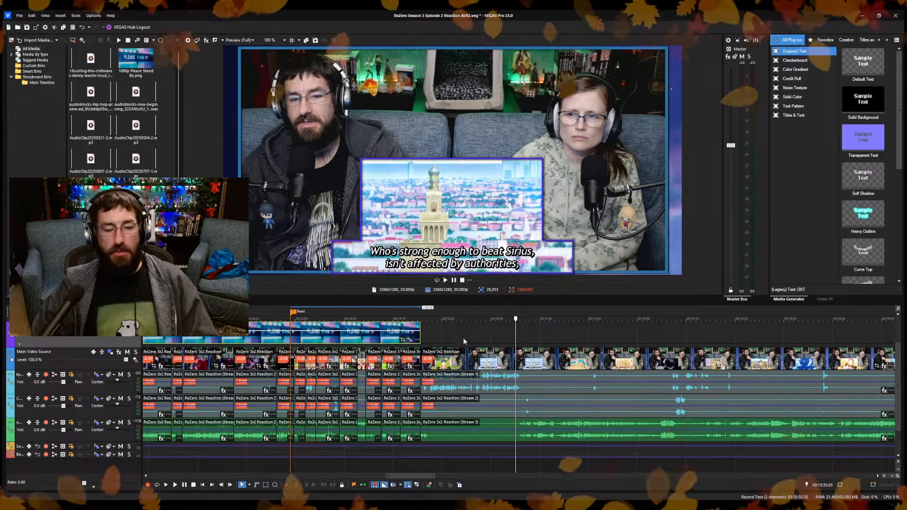
click(438, 333)
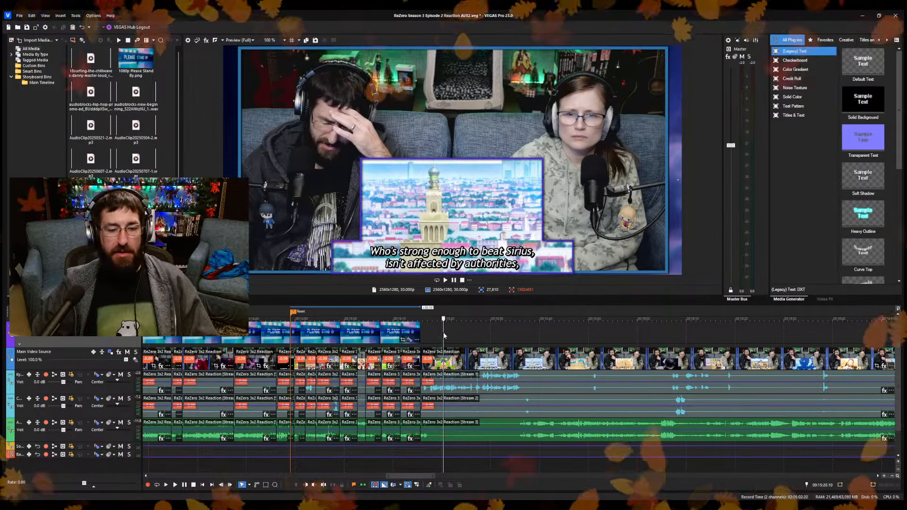
key(space)
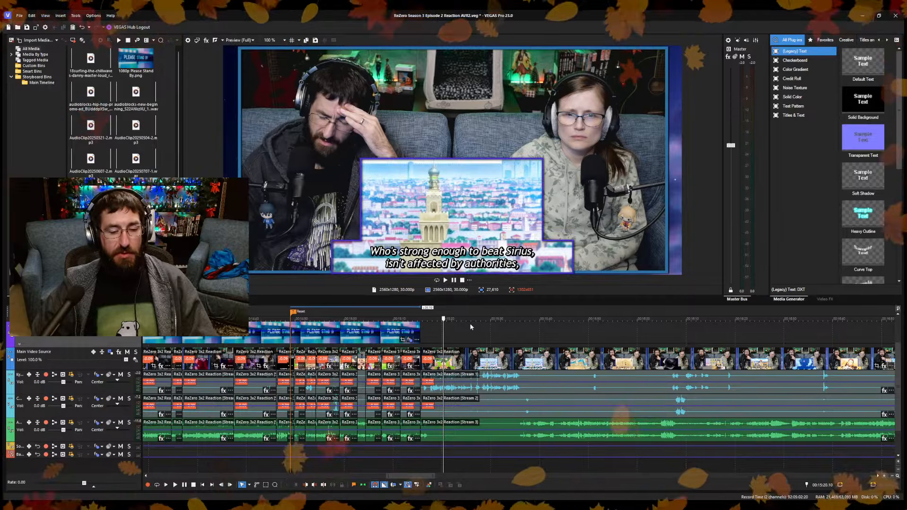
click(472, 328)
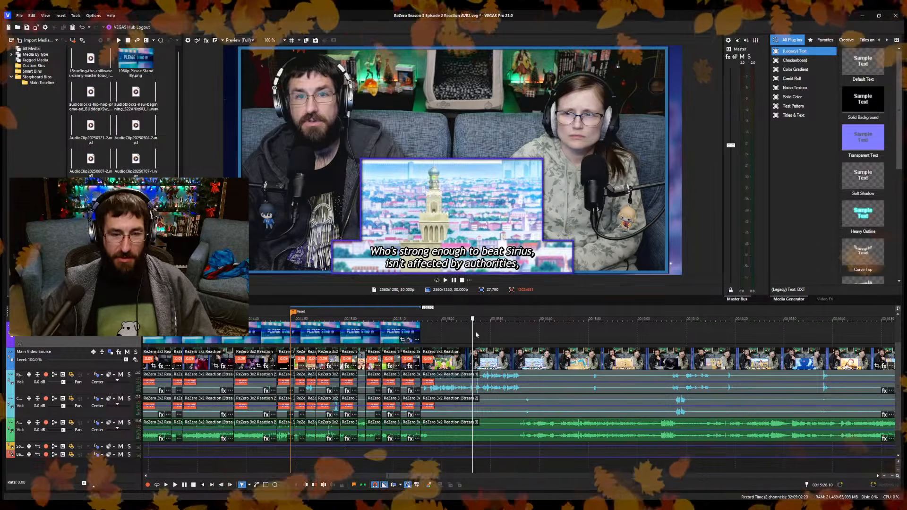
drag(472, 338, 447, 374)
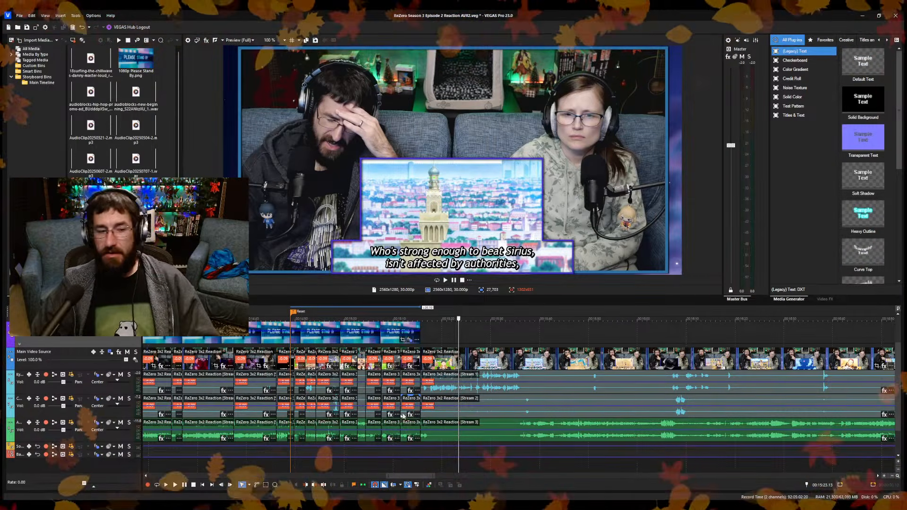
click(429, 333)
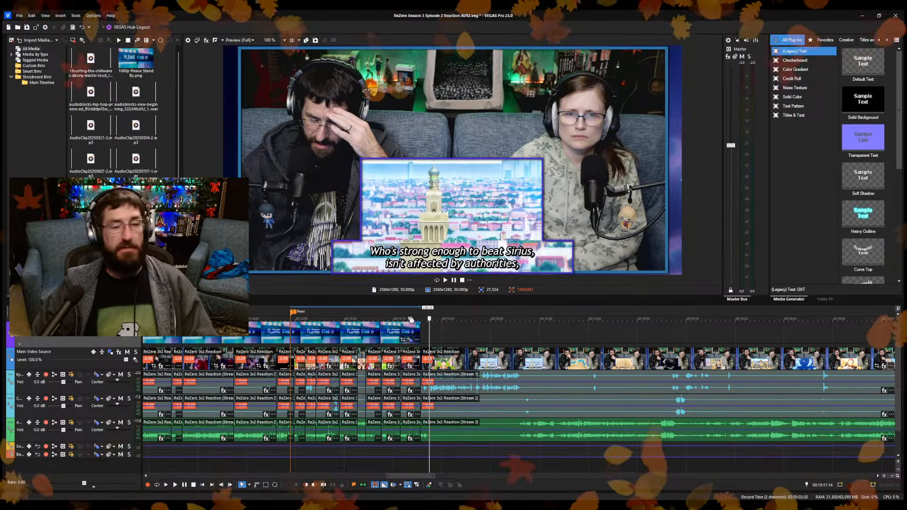
click(431, 331)
scroll(495, 355, up, 5)
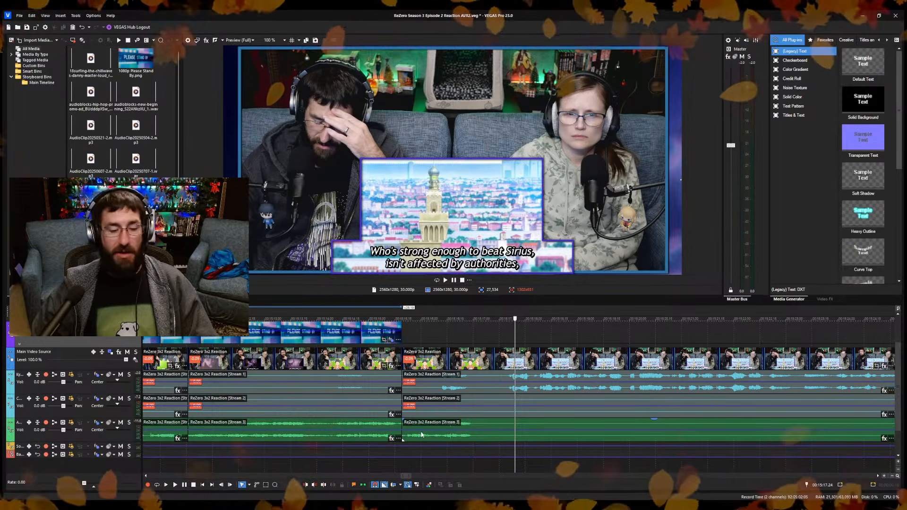
Replay the reaction section from the "Like this?" line and sample the end of the commentary up to about 15:36.
click(412, 450)
key(space)
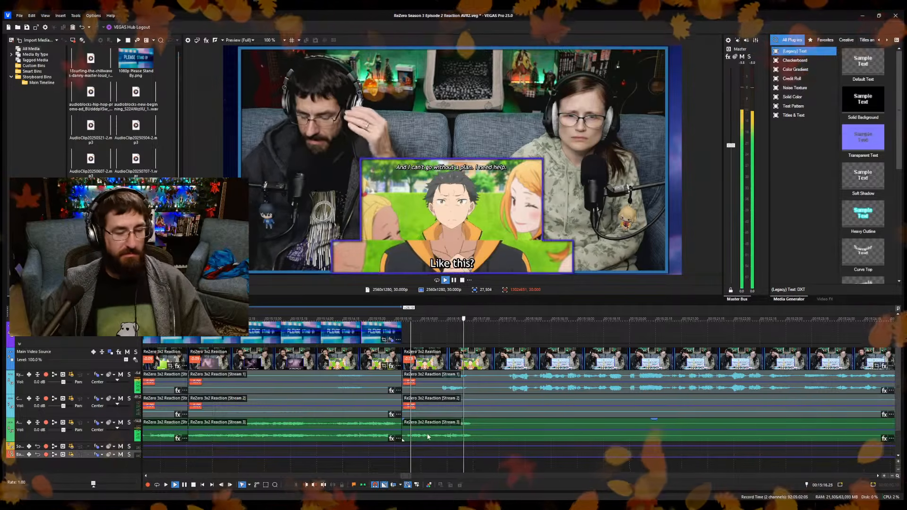
scroll(580, 451, down, 6)
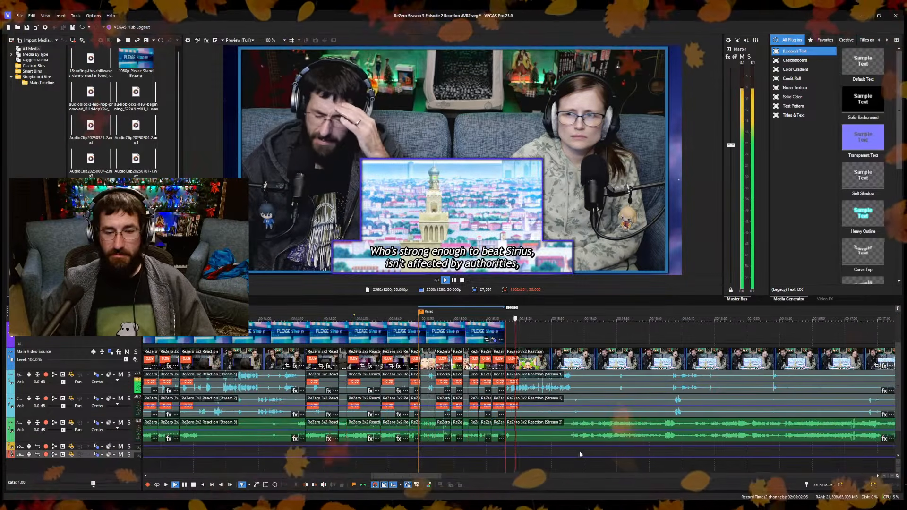
scroll(557, 466, up, 6)
click(586, 457)
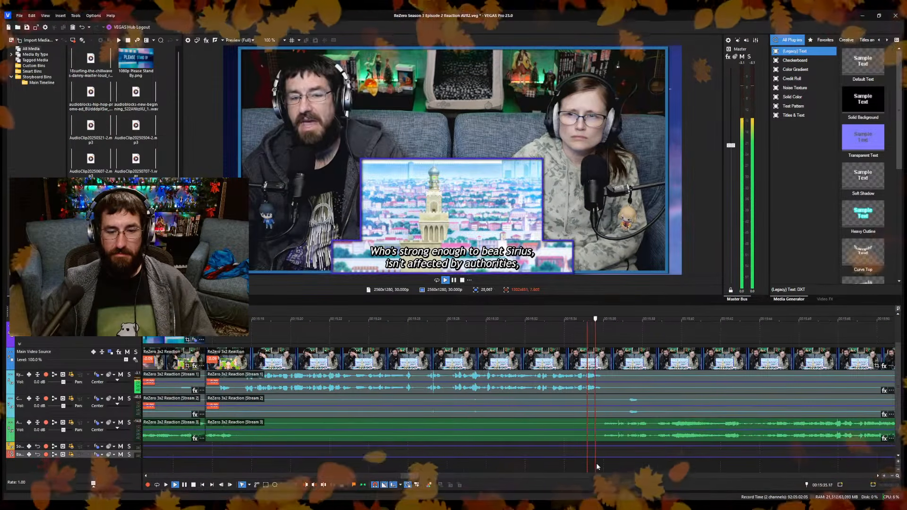
key(space)
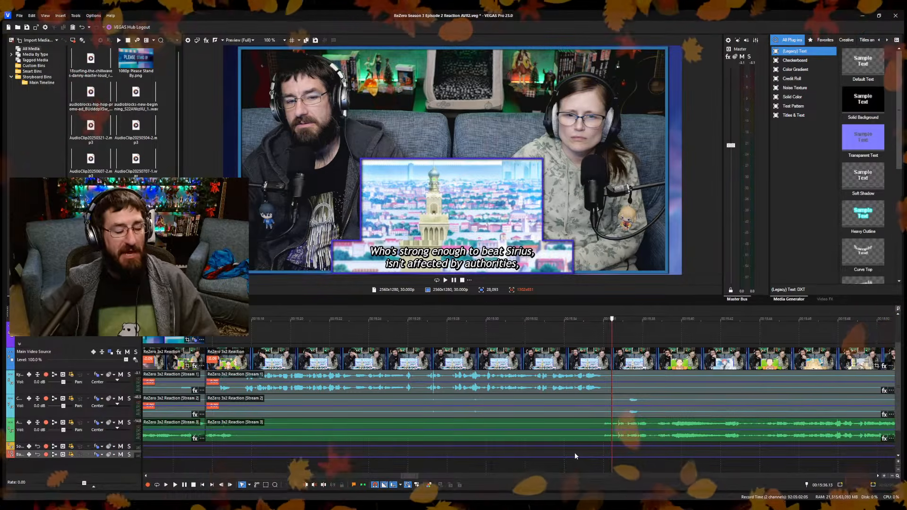
Split the reaction clips after the commentary and trim the next section's start ahead of the "Reinhard!" scene, closing the gap.
click(603, 393)
click(602, 393)
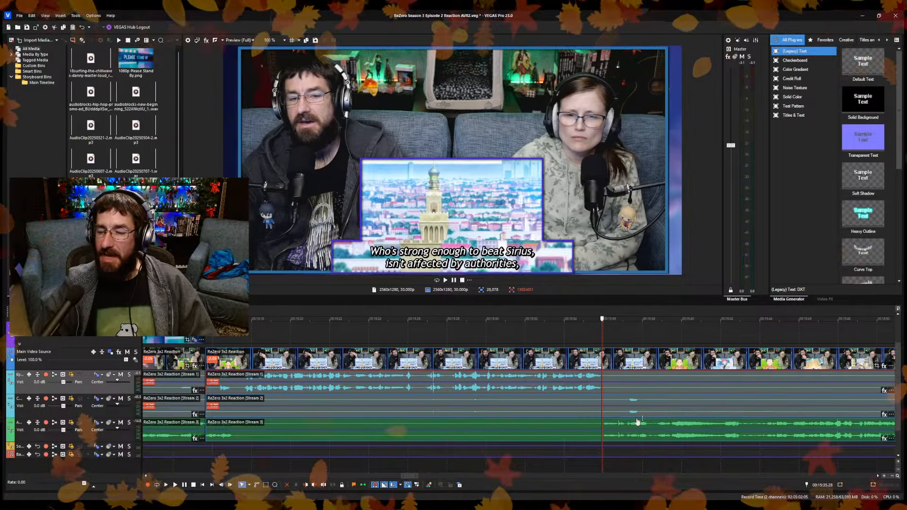
scroll(625, 427, up, 3)
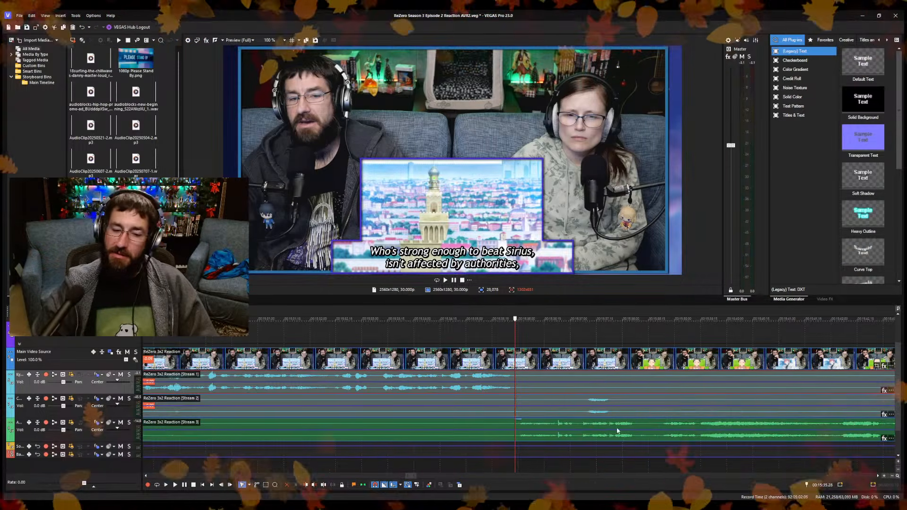
click(511, 469)
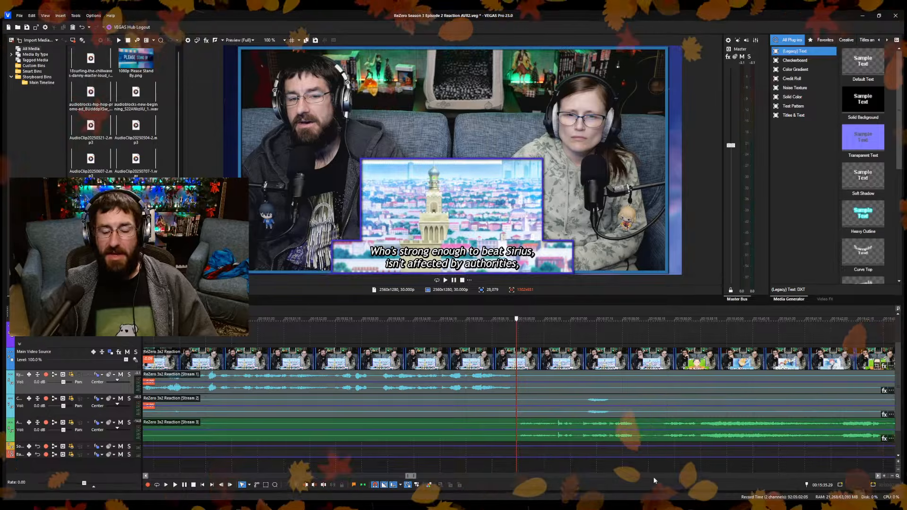
key(space)
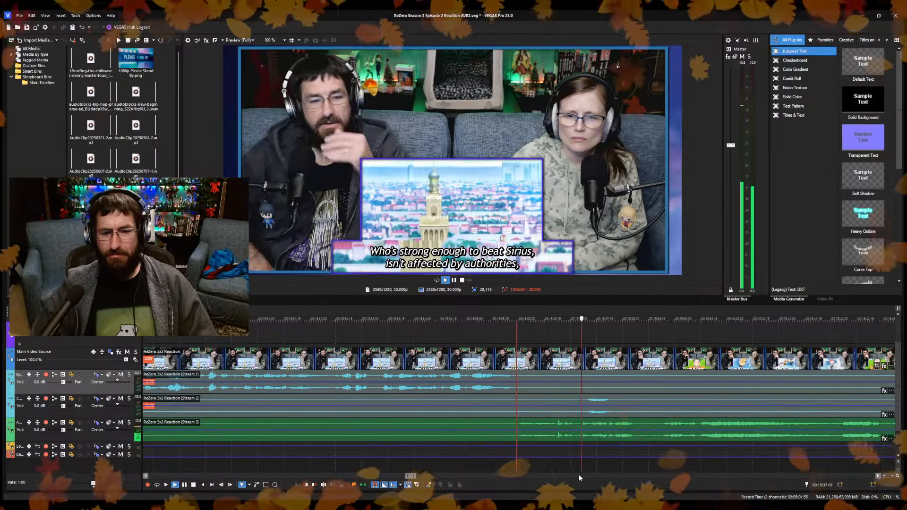
key(Return)
key(s)
key(space)
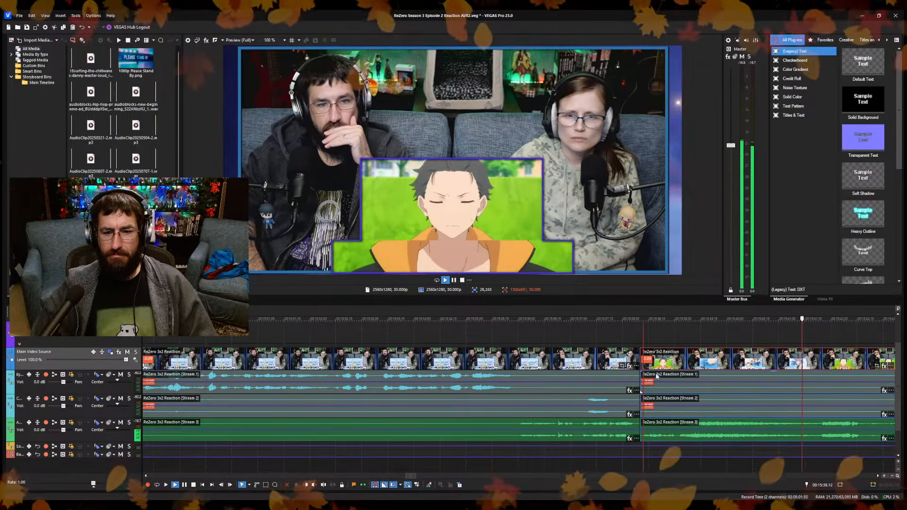
Split the clips before the "Reinhard!" shot and again after it, trimming to the plaza shot with no gap, and save the project.
click(631, 469)
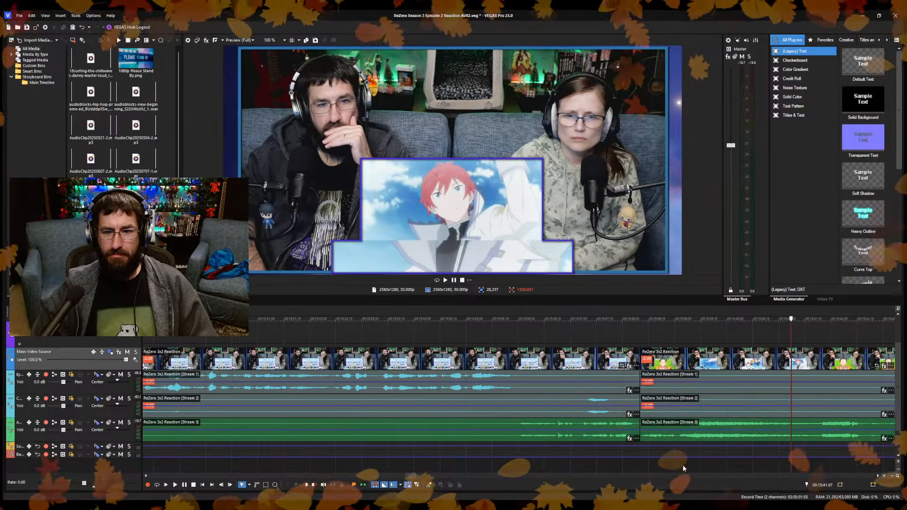
key(s)
scroll(731, 463, up, 1)
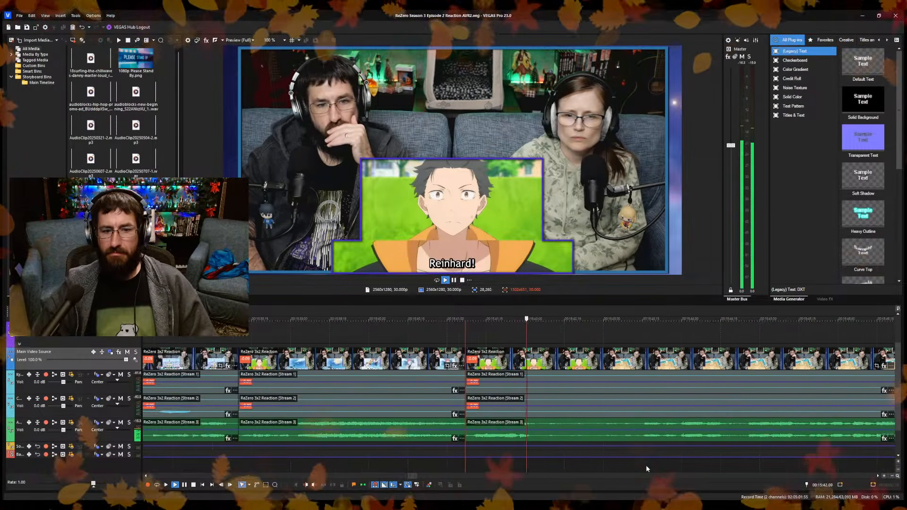
key(space)
key(s)
click(627, 468)
key(space)
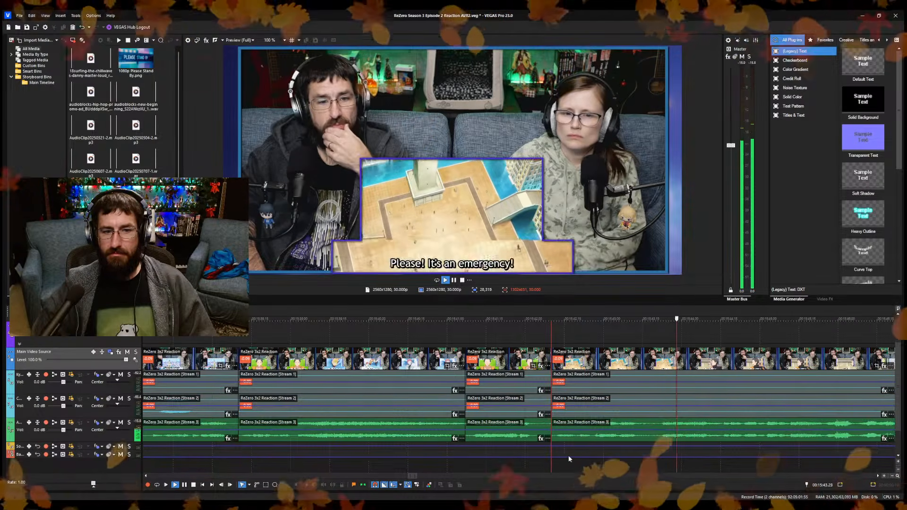
Split the reaction clips at 15:46.29 during the "Screw that!" line and save the project.
scroll(567, 454, down, 2)
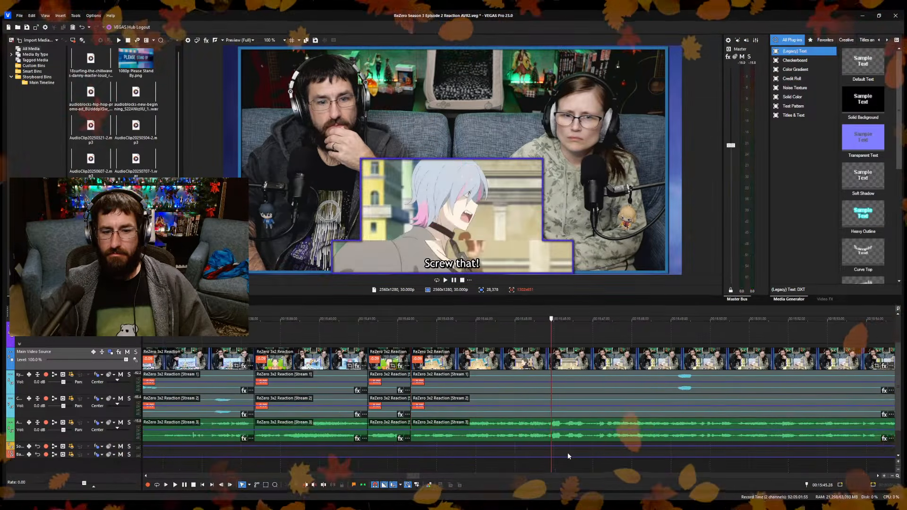
scroll(568, 454, up, 3)
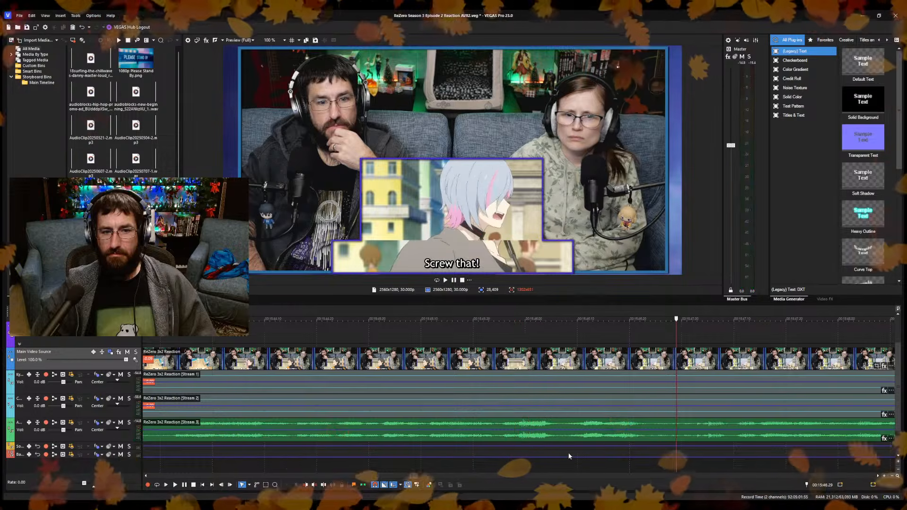
key(s)
click(701, 467)
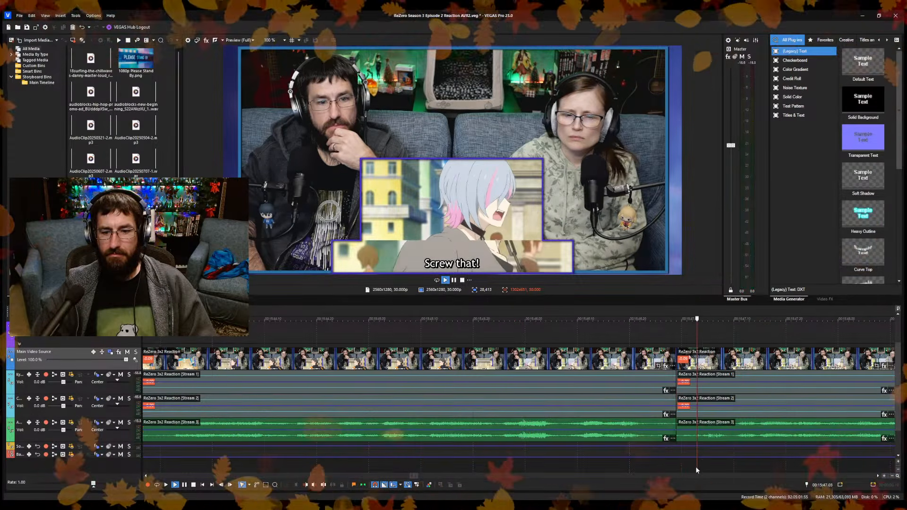
key(space)
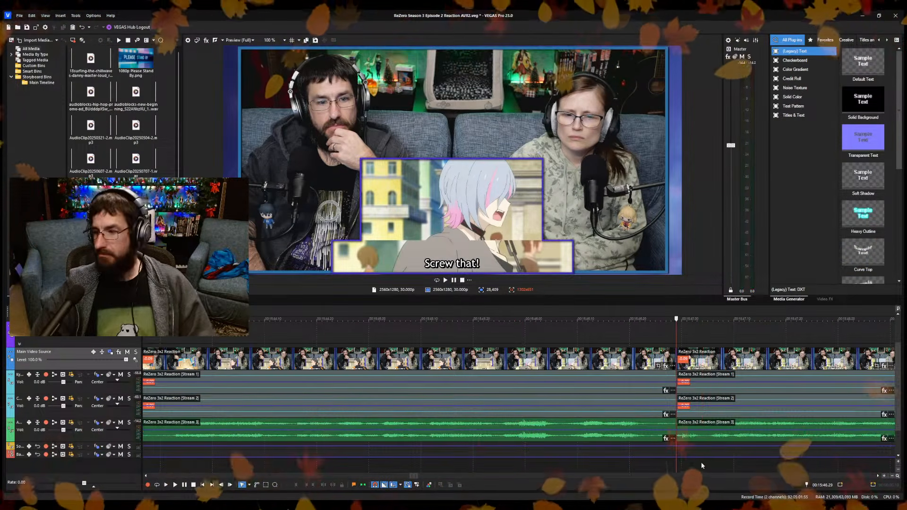
key(space)
scroll(650, 456, down, 2)
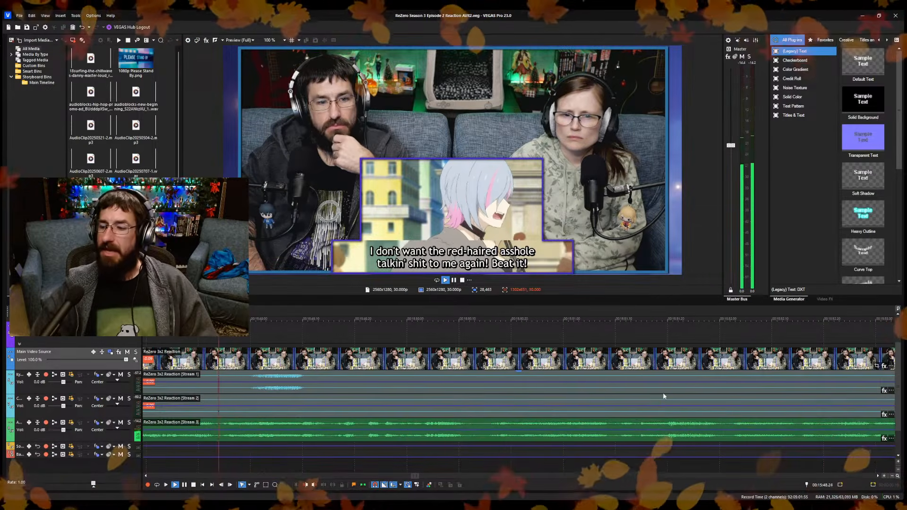
Review the footage through "In less than five minutes..." and split the reaction clips just before the "Oh, damn it!" line.
scroll(539, 363, down, 2)
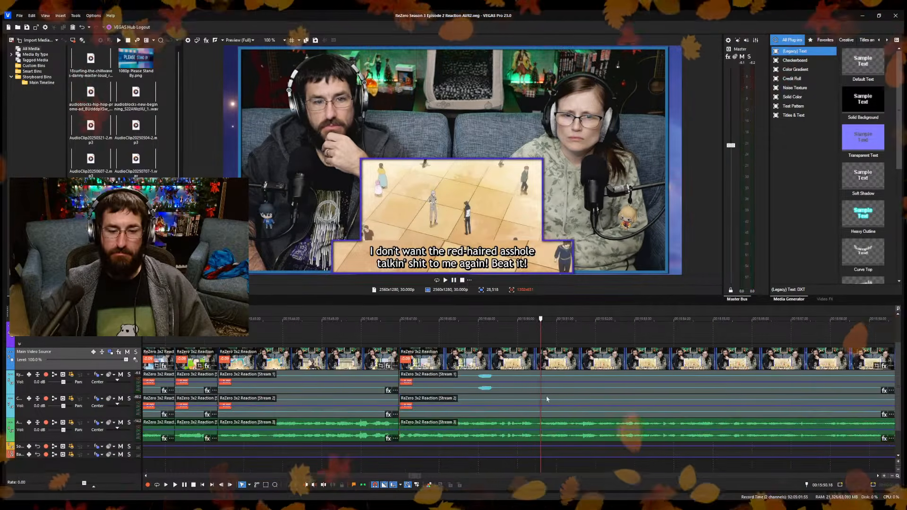
scroll(546, 395, up, 2)
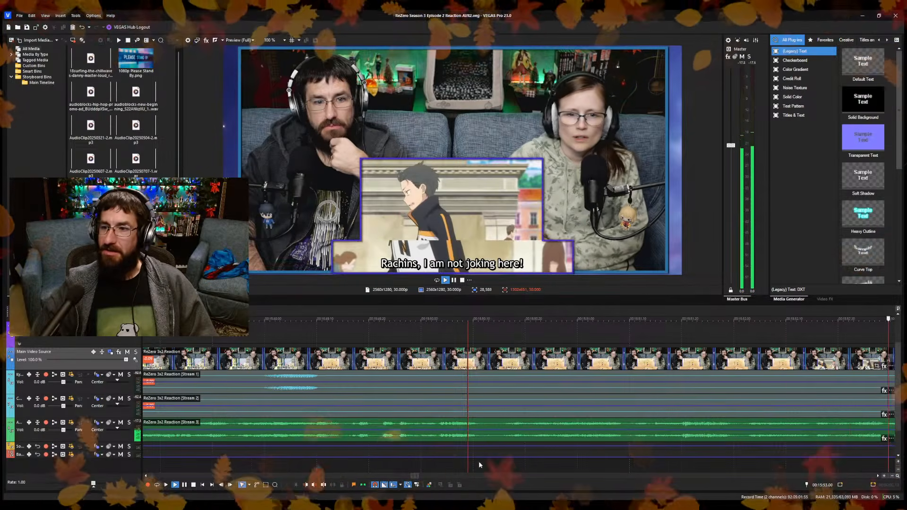
scroll(478, 461, down, 3)
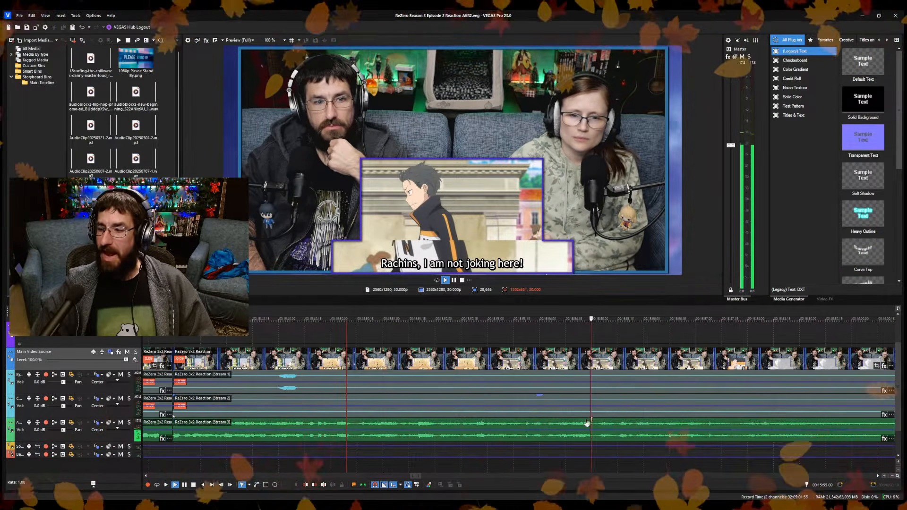
scroll(544, 416, down, 4)
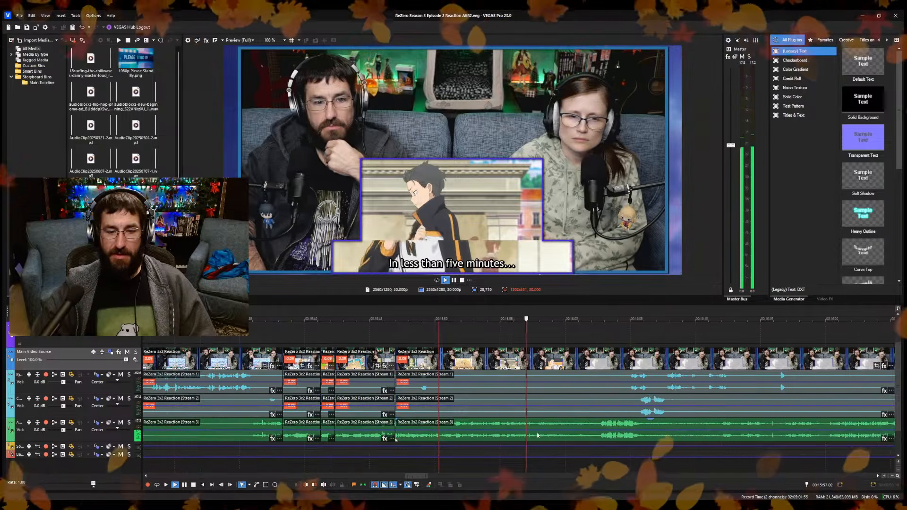
key(space)
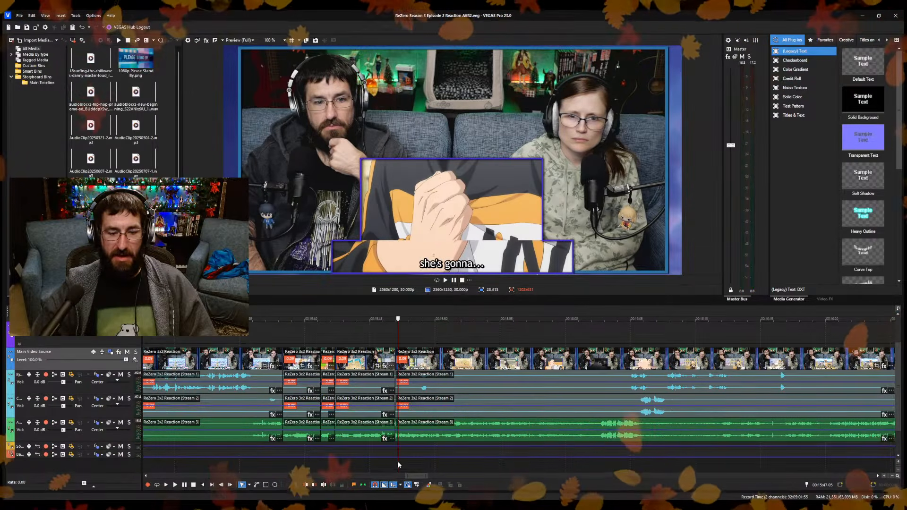
click(415, 461)
key(space)
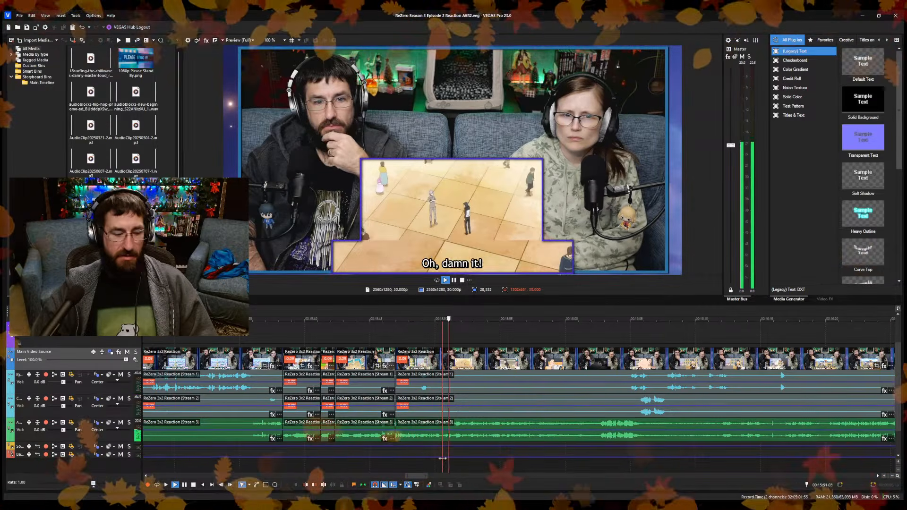
key(s)
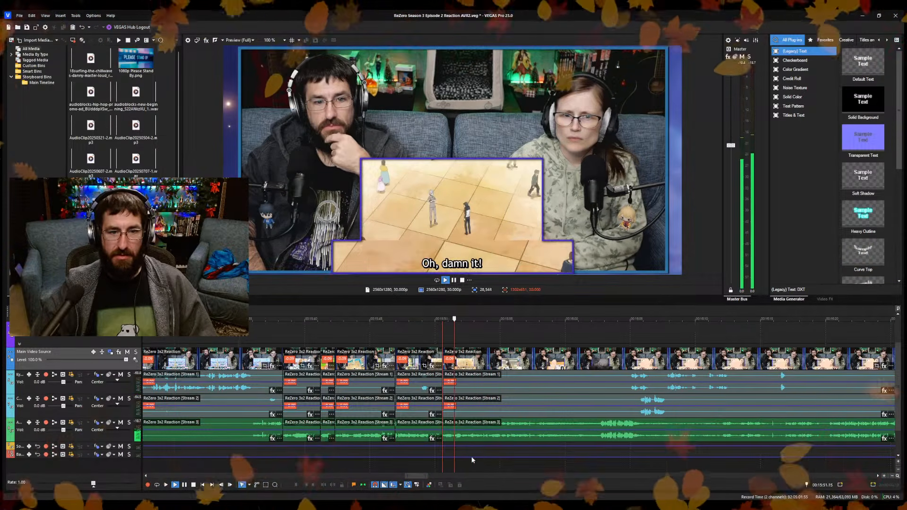
Trim the new section's start to the "Rachins, I am not joking here!" line near 15:52, closing the gap, and save the project.
scroll(474, 459, up, 2)
click(553, 467)
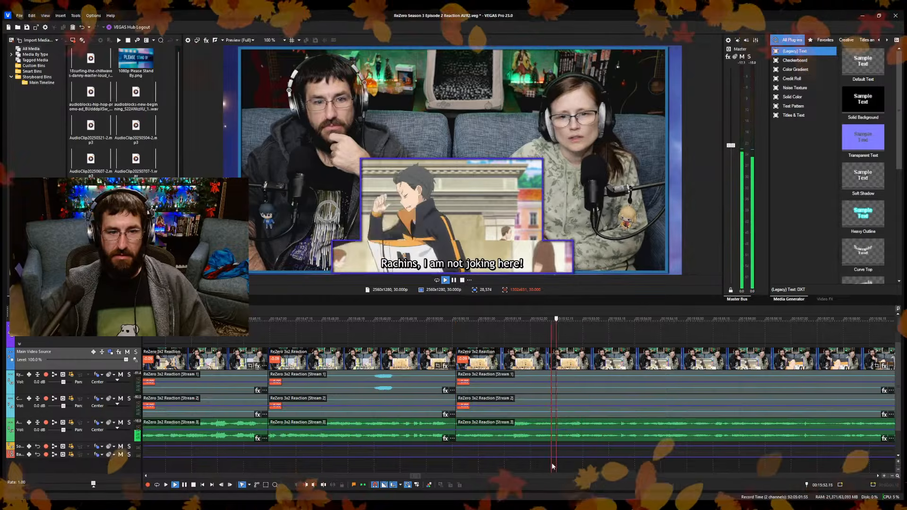
click(550, 467)
key(alt+[)
scroll(538, 467, down, 2)
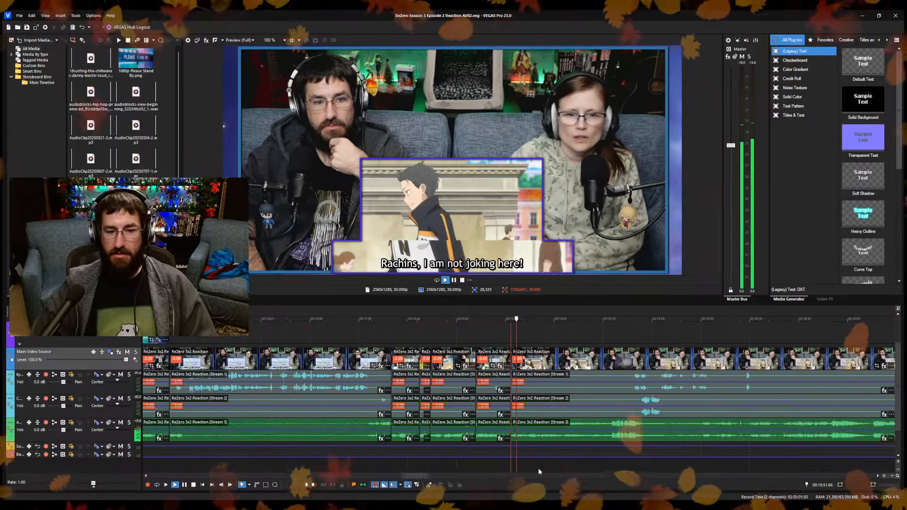
key(ctrl+s)
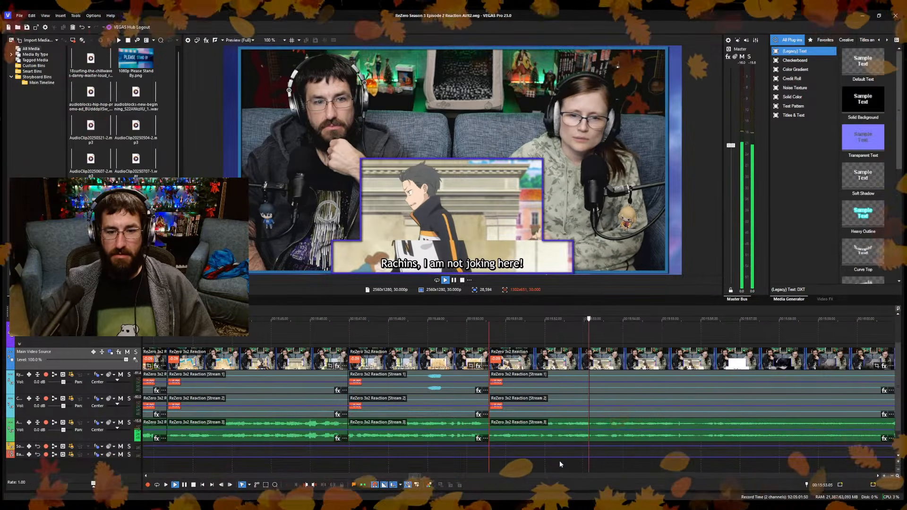
Split the reaction clips at about 15:53 during the "Rachins, I am not joking here!" line.
key(space)
key(s)
key(space)
scroll(562, 463, down, 3)
scroll(562, 460, up, 3)
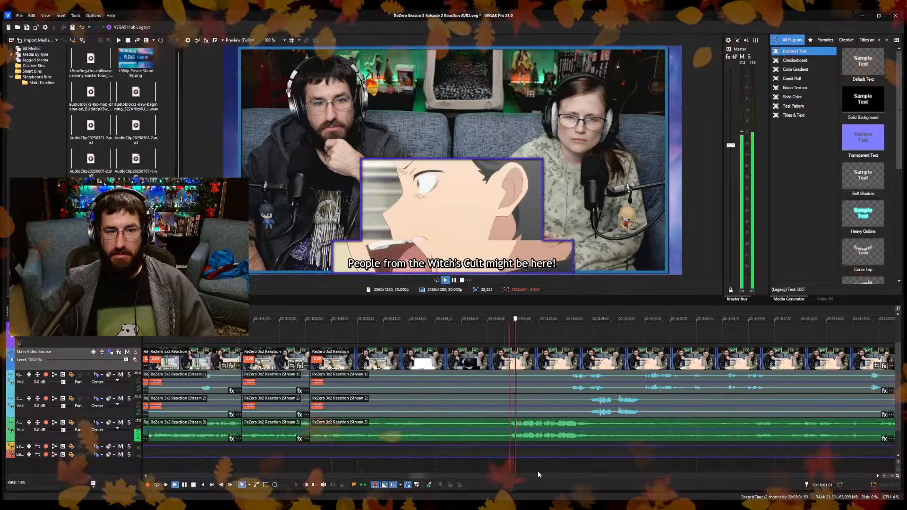
Trim the last section's start to 16:00.24, before "People from the Witch's Cult might be here!", closing the gap, and save the project.
click(469, 468)
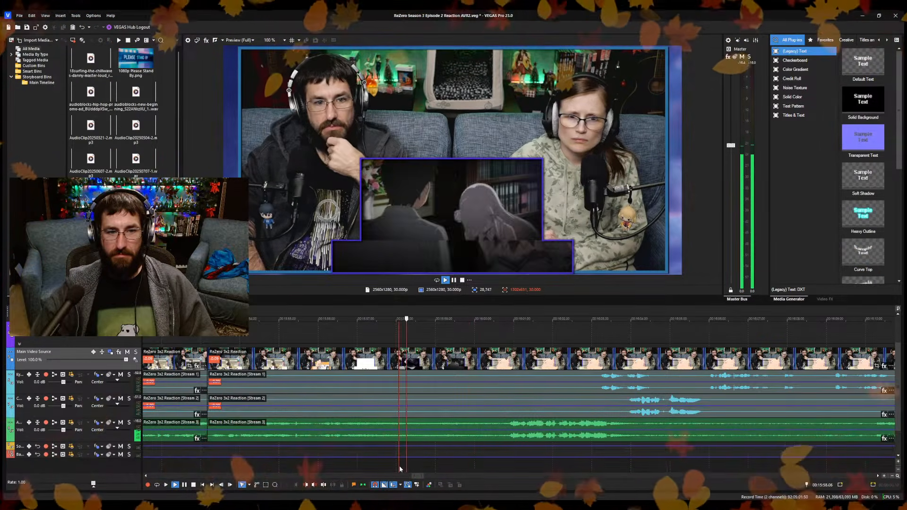
click(505, 465)
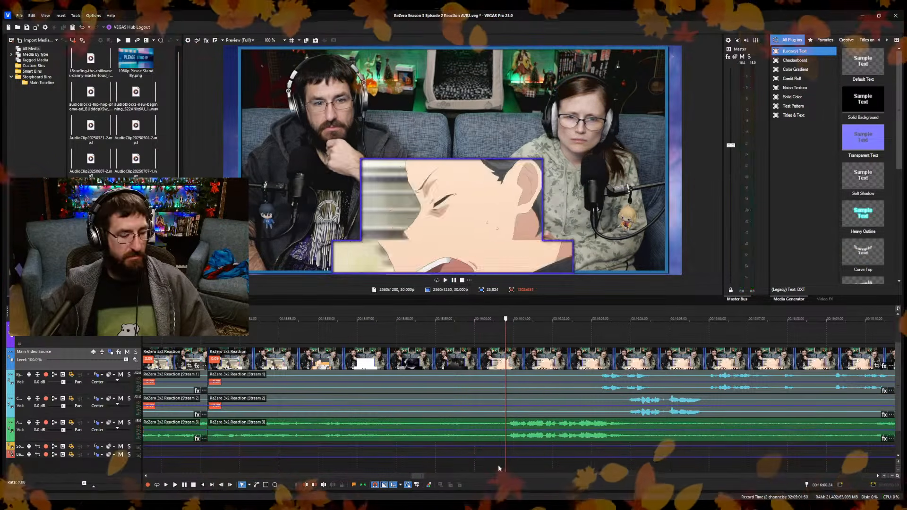
scroll(454, 458, down, 3)
scroll(489, 446, up, 2)
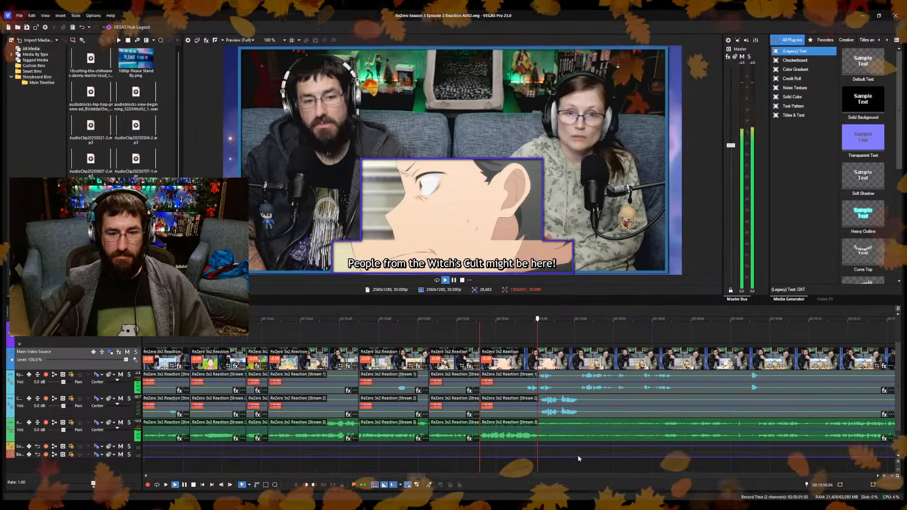
Split the reaction clips at about 16:00.22 in the commentary and trim the following section's start past the pause, closing the gap.
click(588, 466)
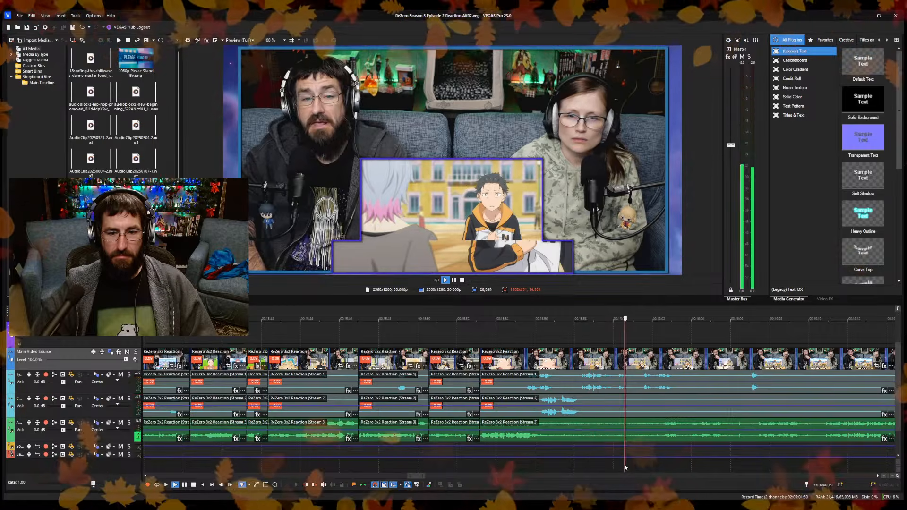
scroll(651, 469, up, 3)
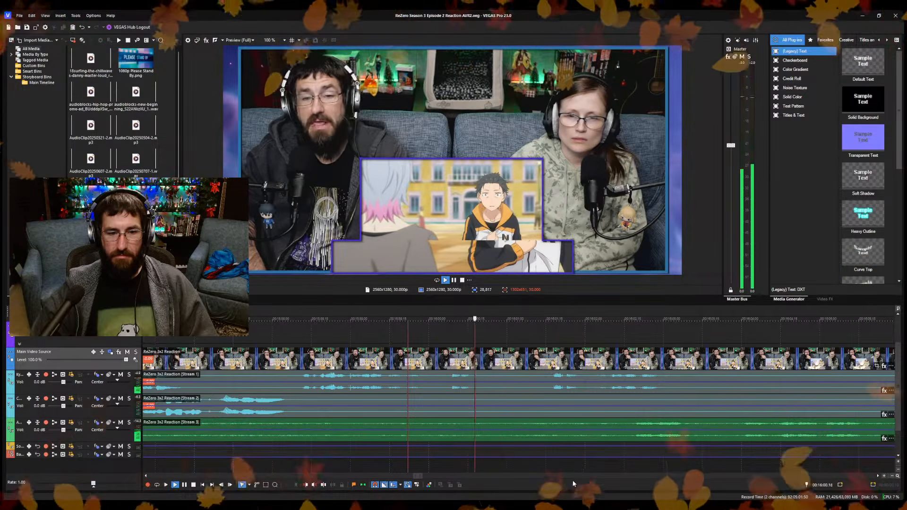
key(Return)
key(s)
drag(541, 392, 542, 393)
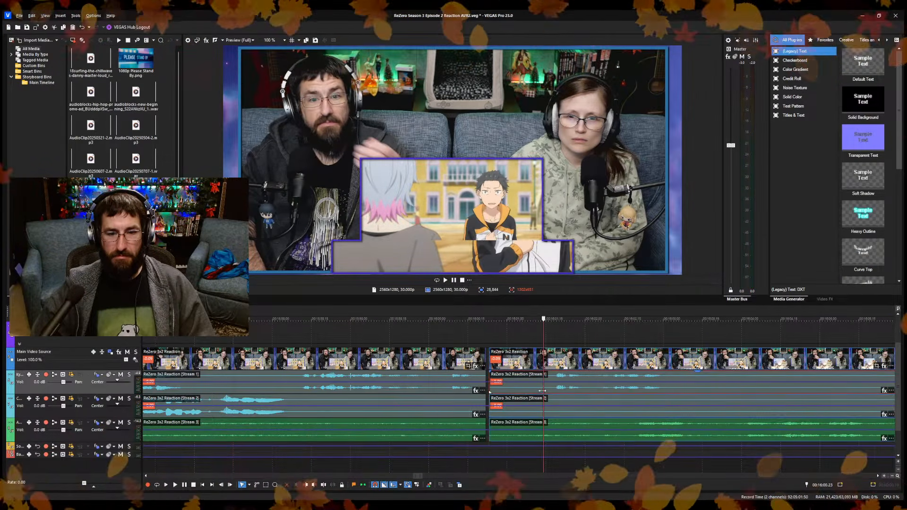
key(alt+[)
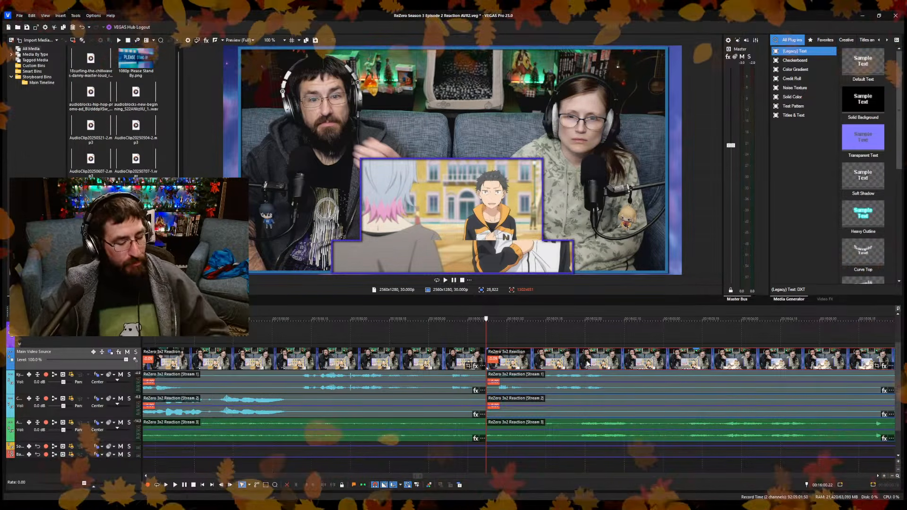
Extend the end of the "1080p Please Stand By" overlay past the "Reset" marker to the playhead at 16:01.06.
click(523, 331)
scroll(521, 345, down, 4)
scroll(522, 347, down, 4)
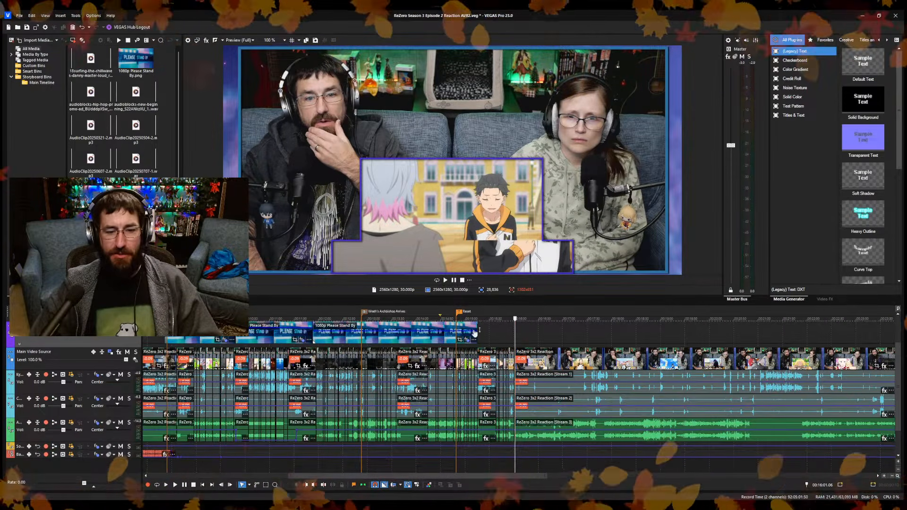
drag(476, 328, 515, 328)
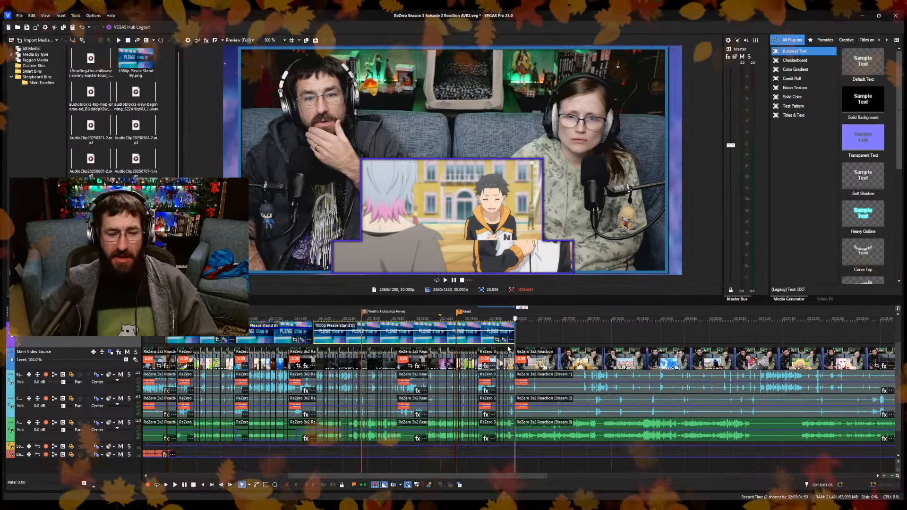
click(526, 335)
scroll(491, 391, up, 5)
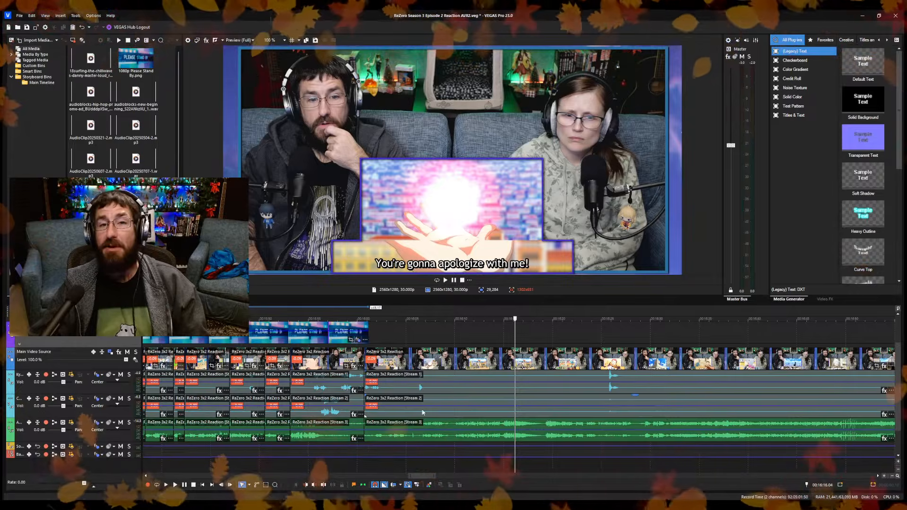
Split the reaction clips near 16:03 before "Where the hell did you hear that?", trim the following section's start, closing the gap, and save the project.
click(392, 468)
scroll(394, 468, up, 3)
scroll(394, 468, up, 3)
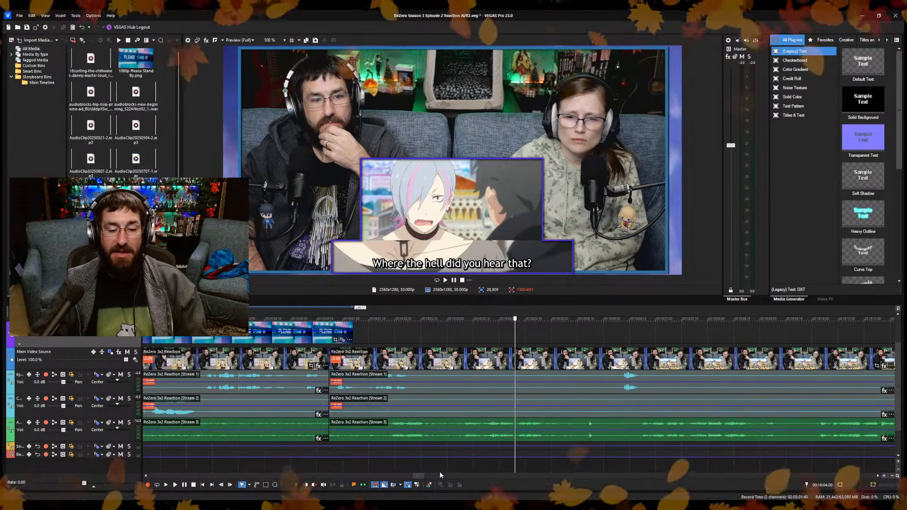
click(408, 466)
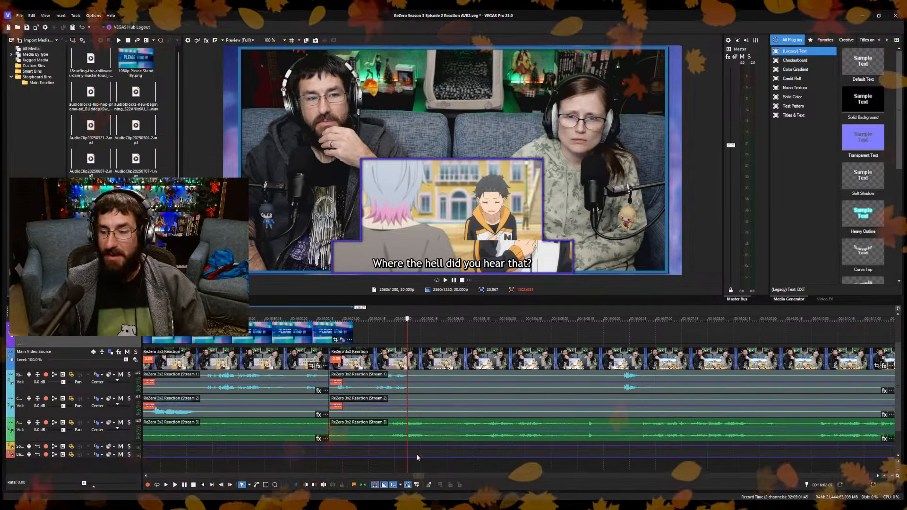
key(space)
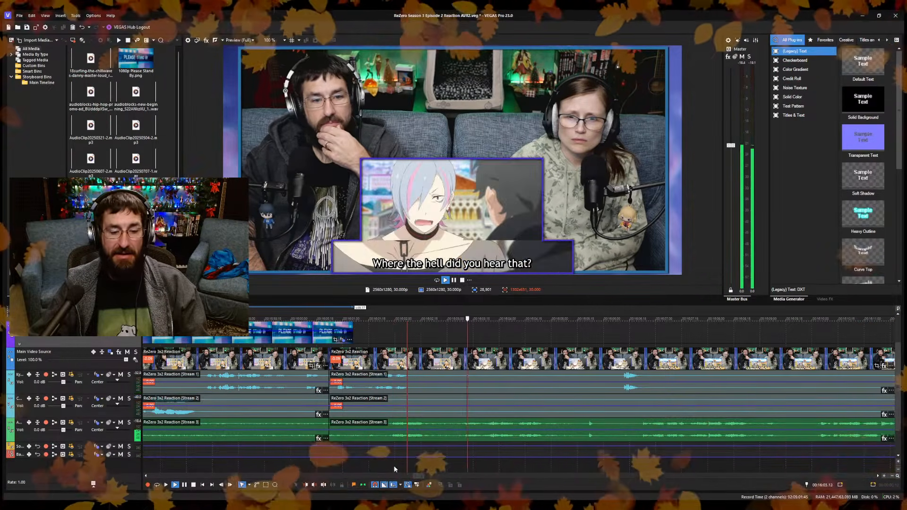
click(393, 466)
key(s)
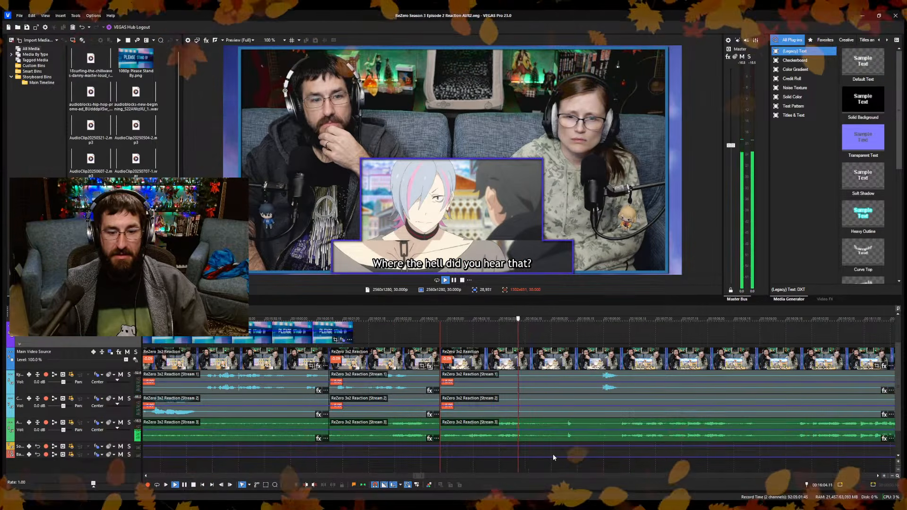
Split at about 16:04, trim the new section's start to "Wait, didn't you kill the Sloth Archbishop", closing the gap, and save the project.
key(Return)
key(s)
key(ctrl+s)
key(space)
scroll(544, 463, down, 3)
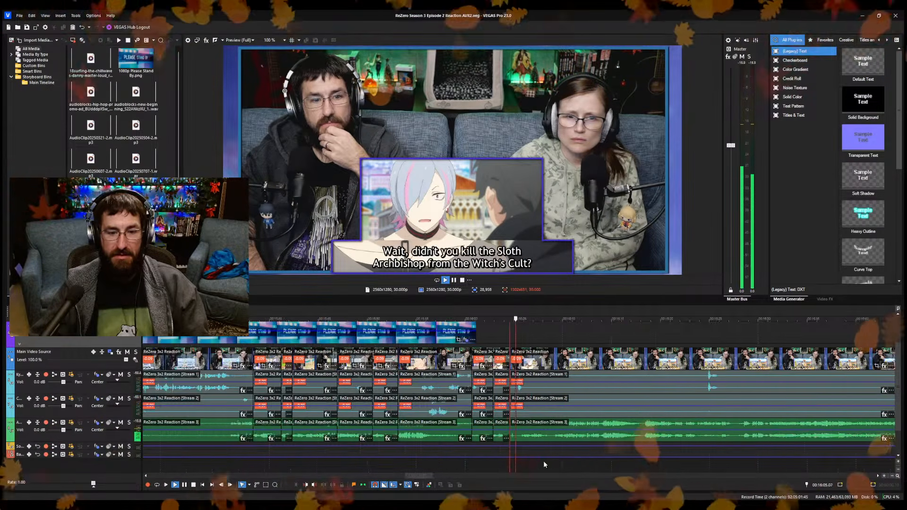
Split at about 16:08, trim the following section's start to the "Damn it! Lettin' magic loose in town" line, closing the gap, and save.
scroll(537, 463, up, 3)
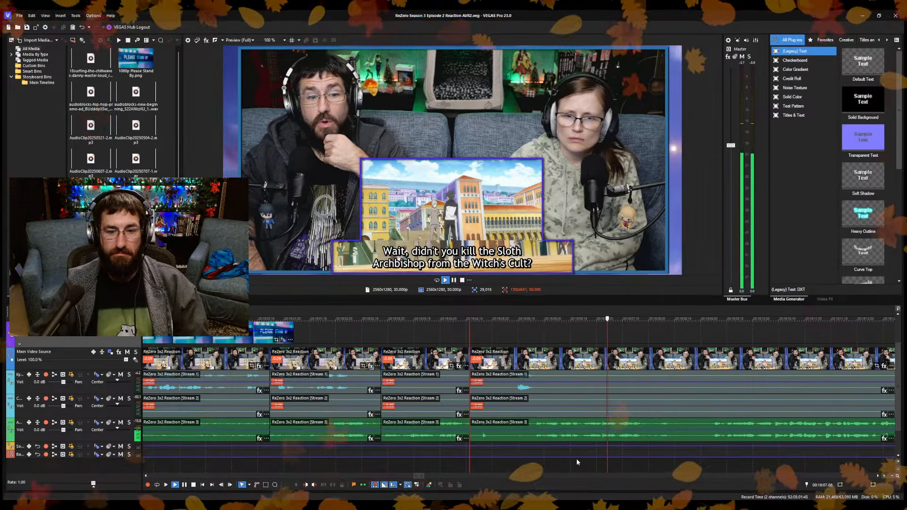
key(Return)
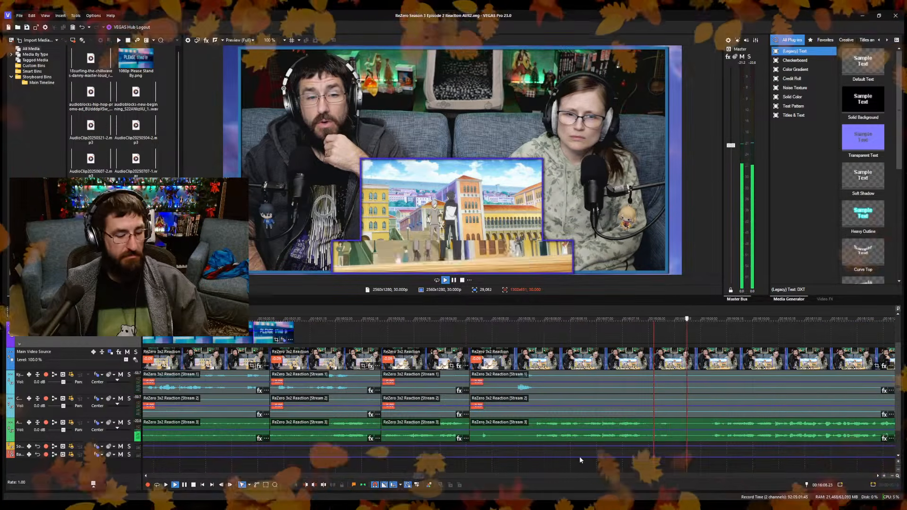
key(s)
key(space)
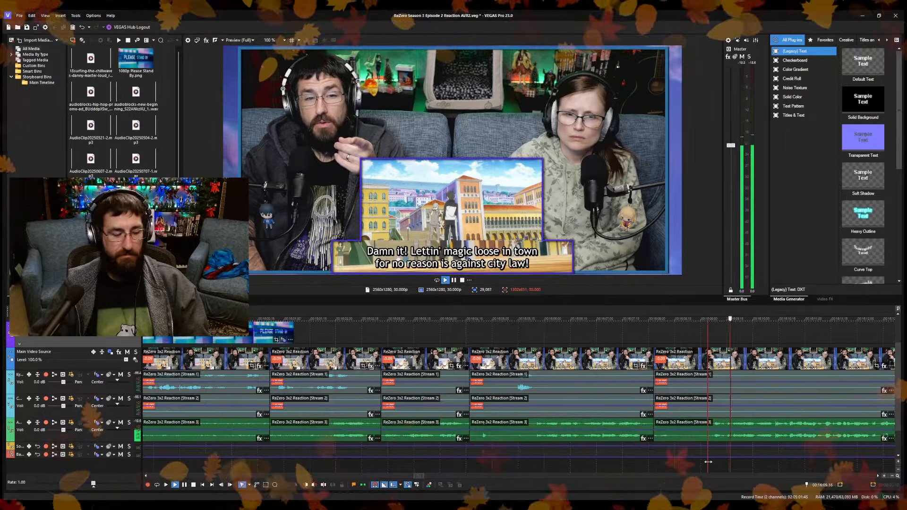
key(ctrl+s)
scroll(661, 443, down, 3)
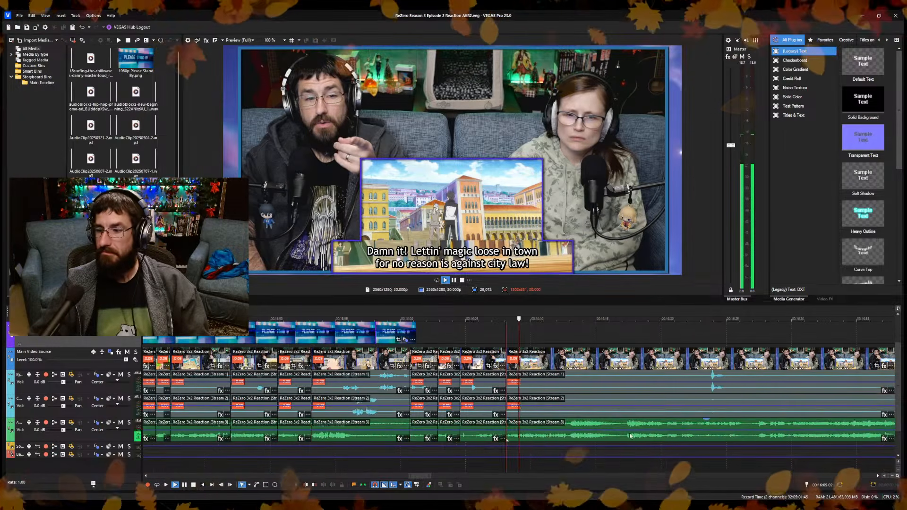
Split the reaction clips at 16:12.23, at the end of the "Damn it! Lettin' magic loose in town" line.
scroll(598, 437, up, 2)
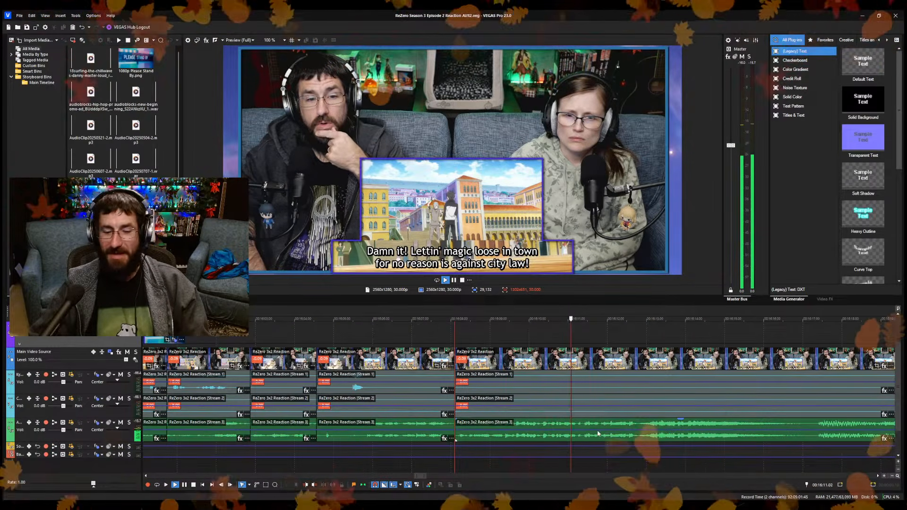
click(638, 443)
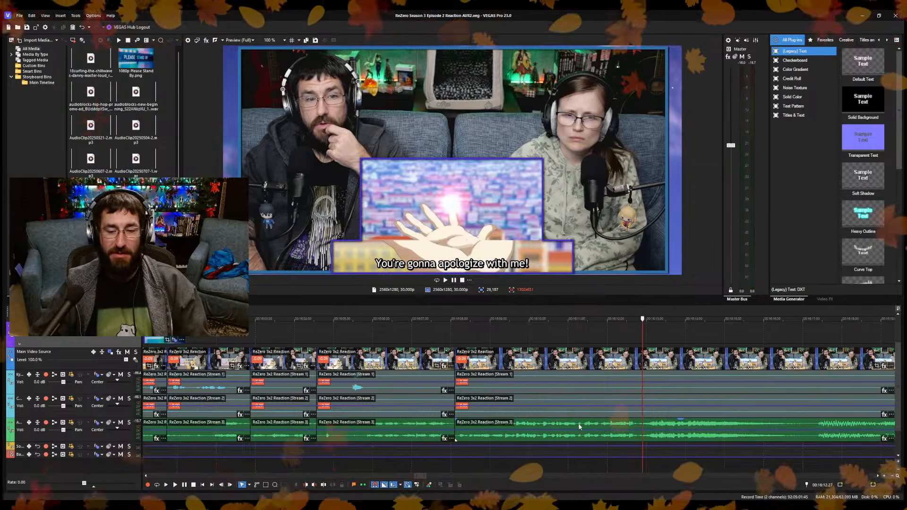
click(636, 463)
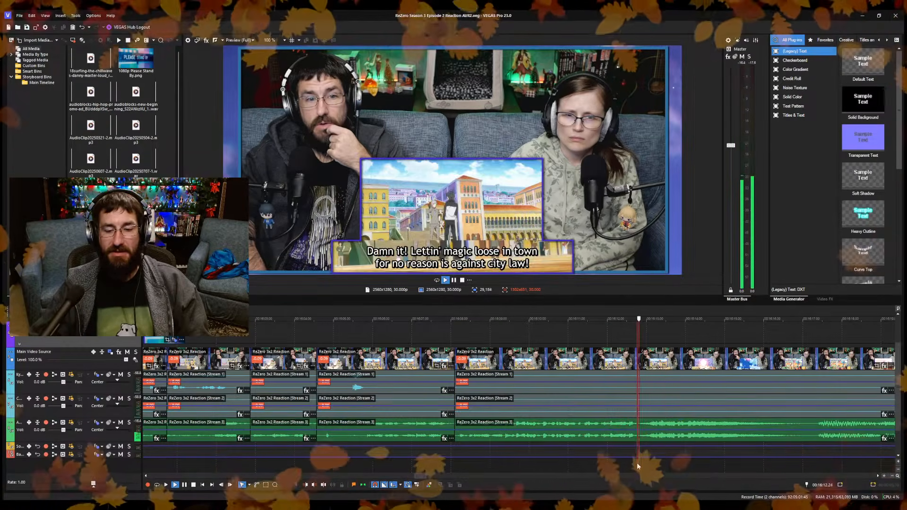
scroll(567, 461, up, 5)
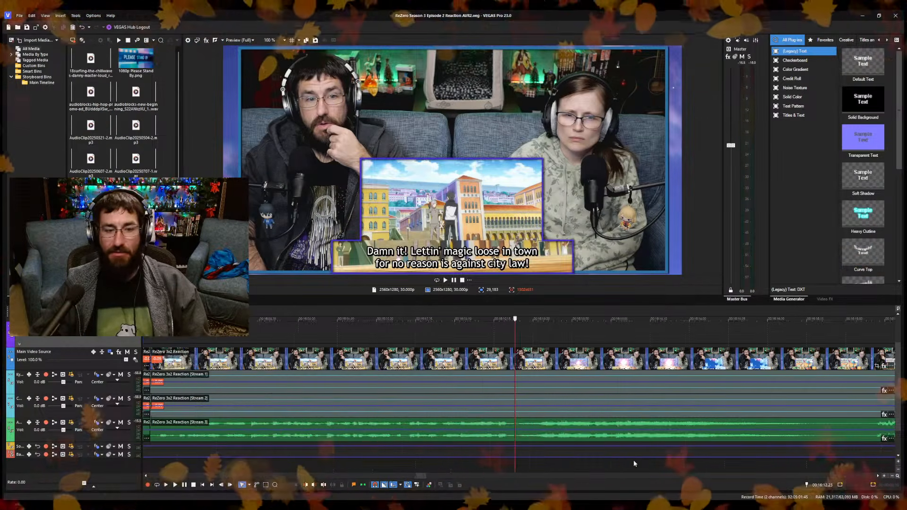
click(483, 461)
key(space)
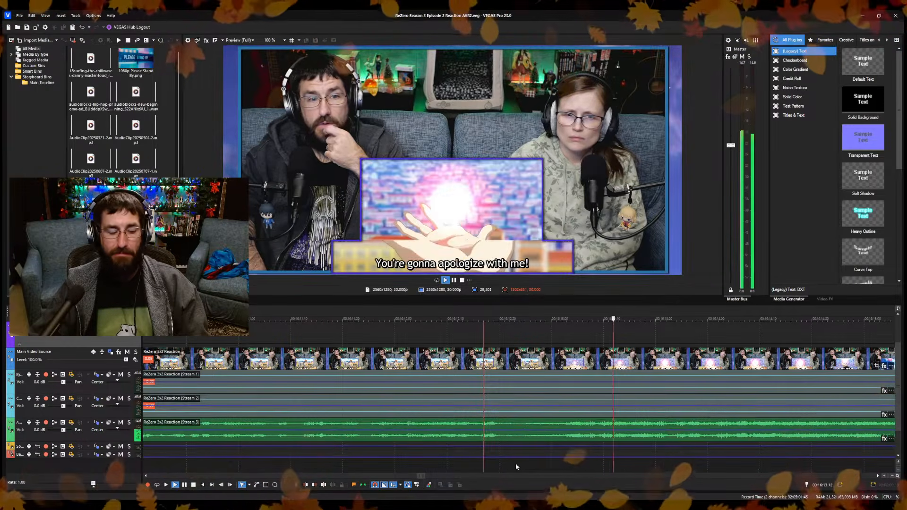
key(space)
click(516, 465)
key(space)
key(space)
key(s)
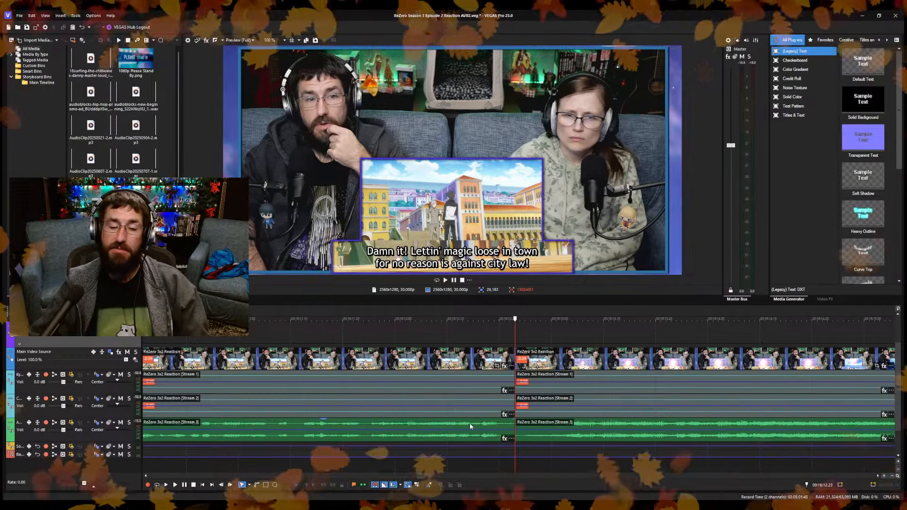
Trim the last section's start to about 16:13 at the "You're gonna apologize with me!" line, closing the gap, and save the project.
click(567, 465)
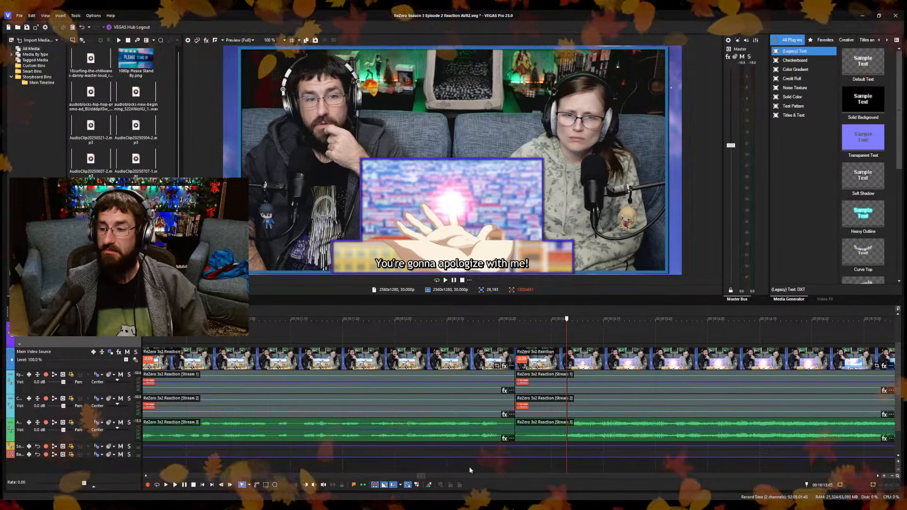
click(482, 460)
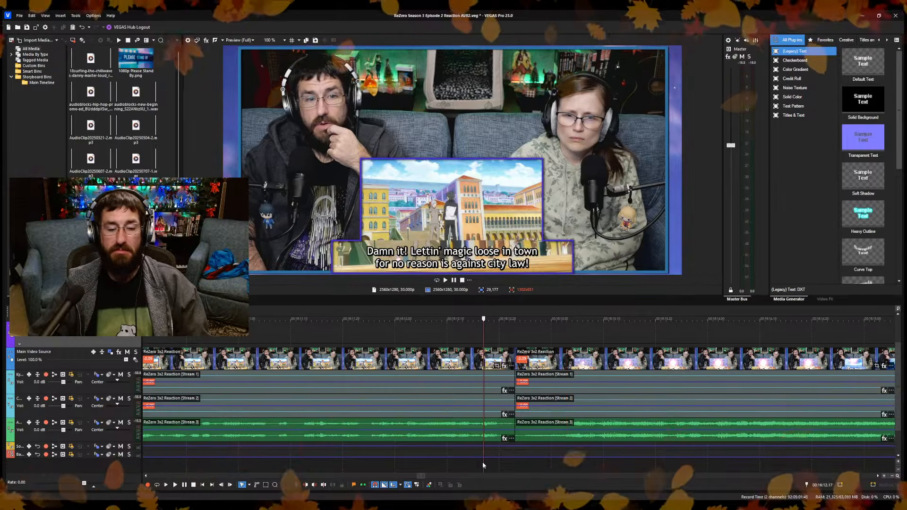
key(space)
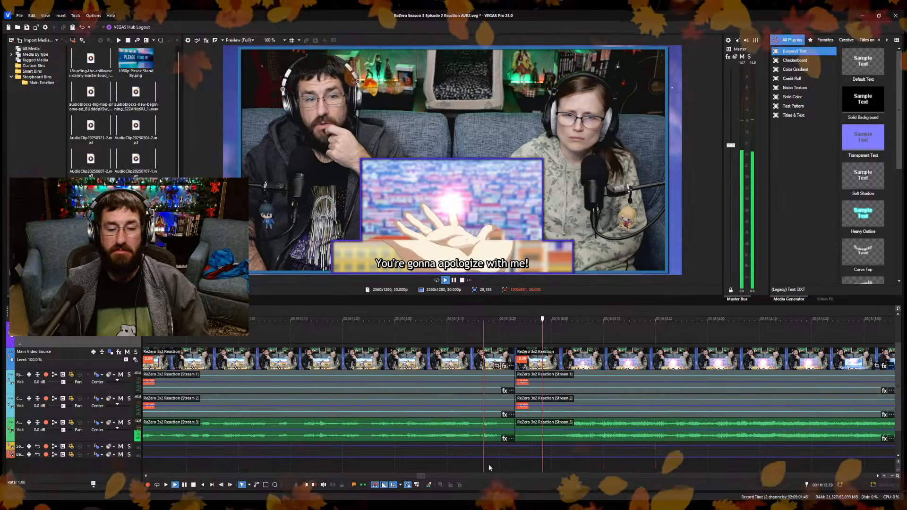
click(550, 468)
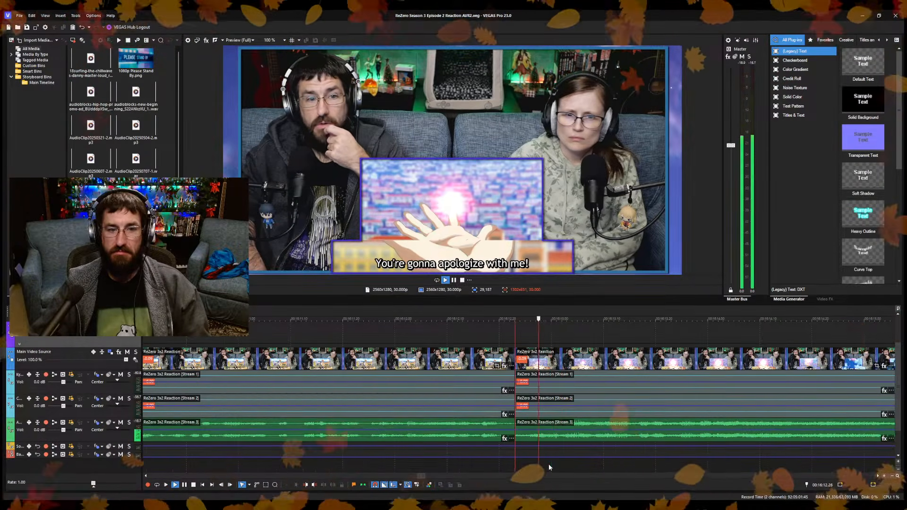
scroll(548, 464, down, 3)
Split the reaction clips at 16:14.18, trim the new section's start past the sky shot to the city view, closing the gap, and save.
key(space)
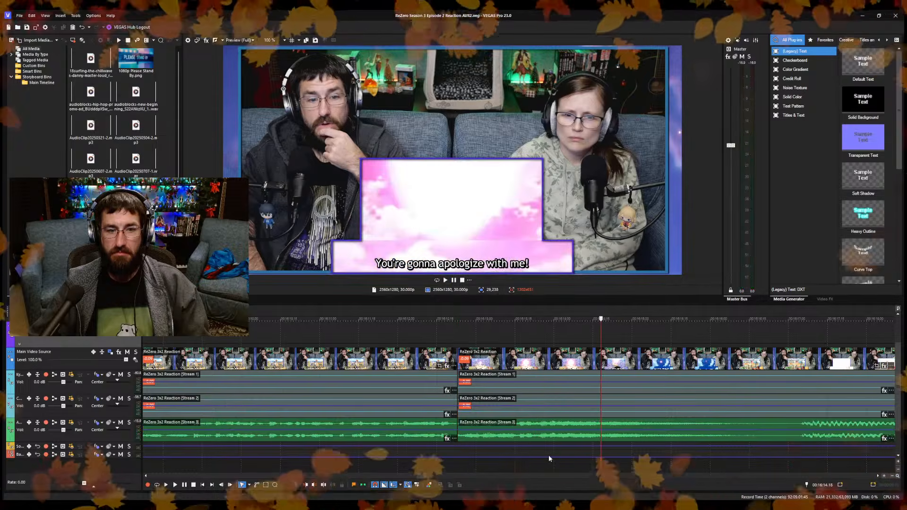
key(s)
key(ctrl+s)
key(space)
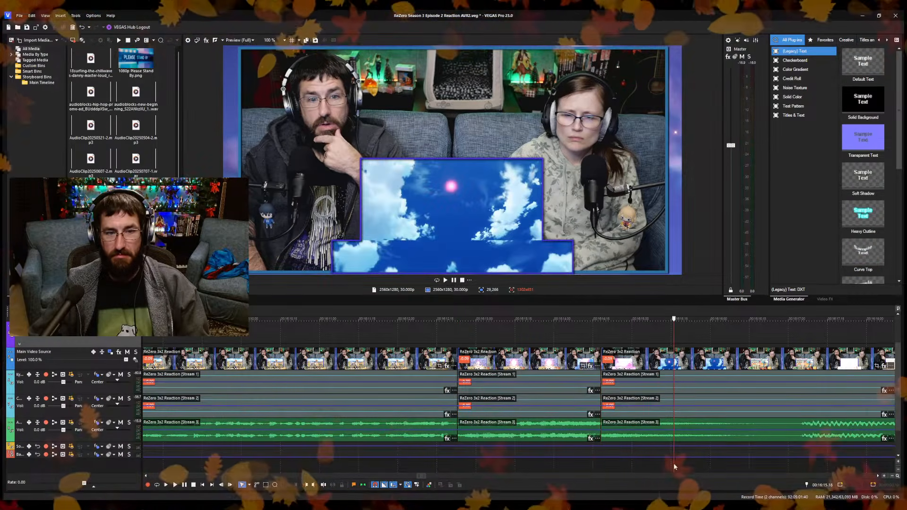
click(585, 466)
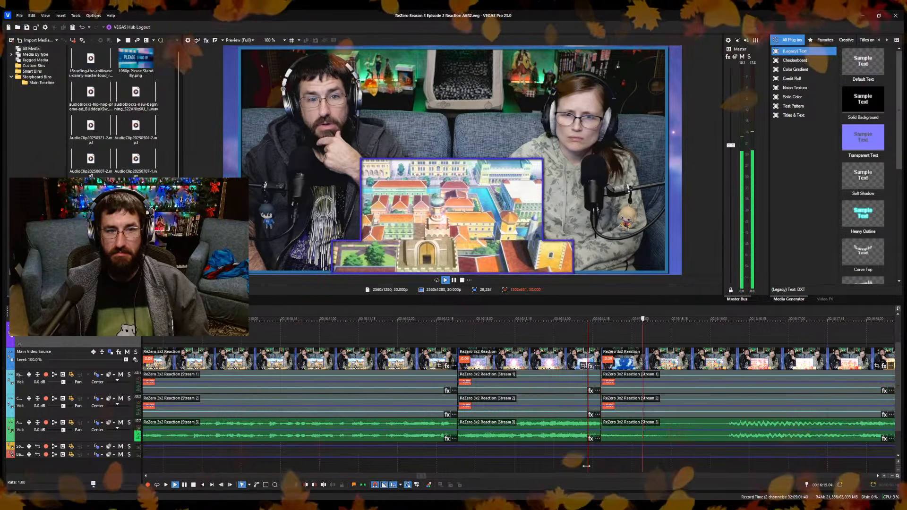
click(644, 463)
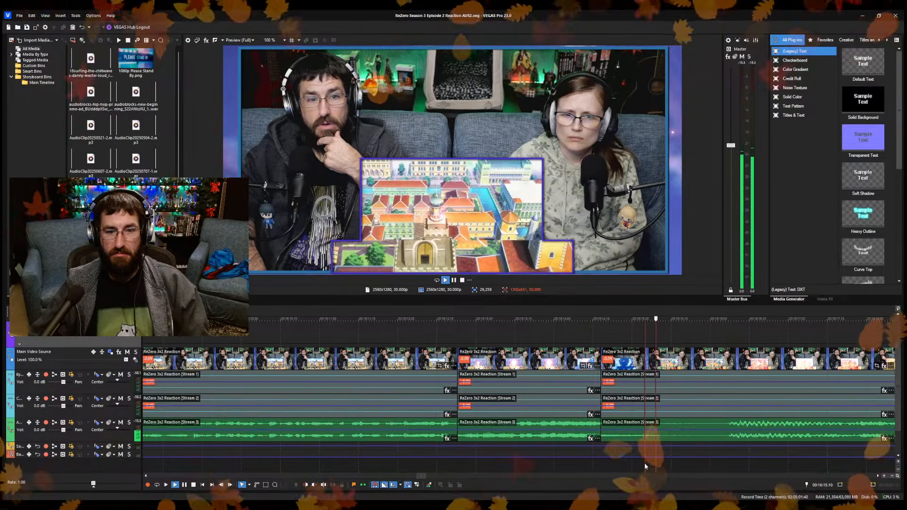
key(space)
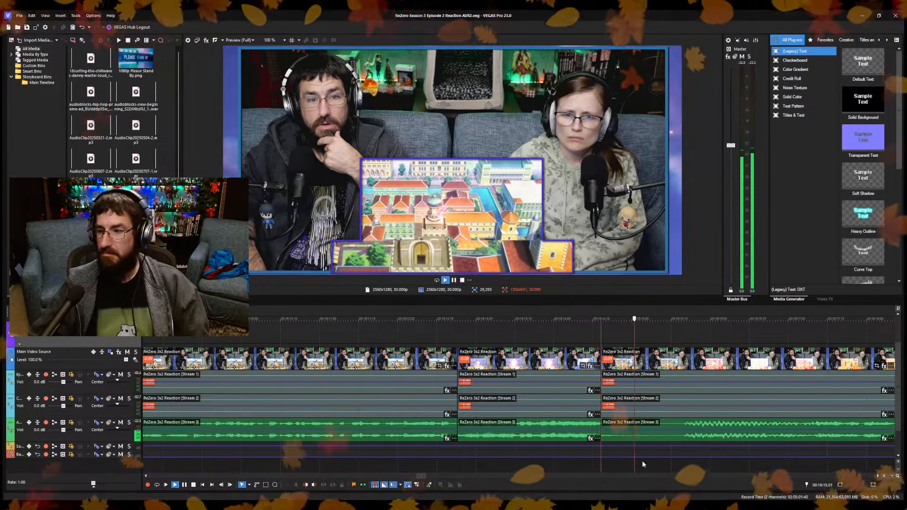
Split at 16:20.24, trim the following section's start to "That was such a lovely light! Thank you!", closing the gap, and save the project.
key(space)
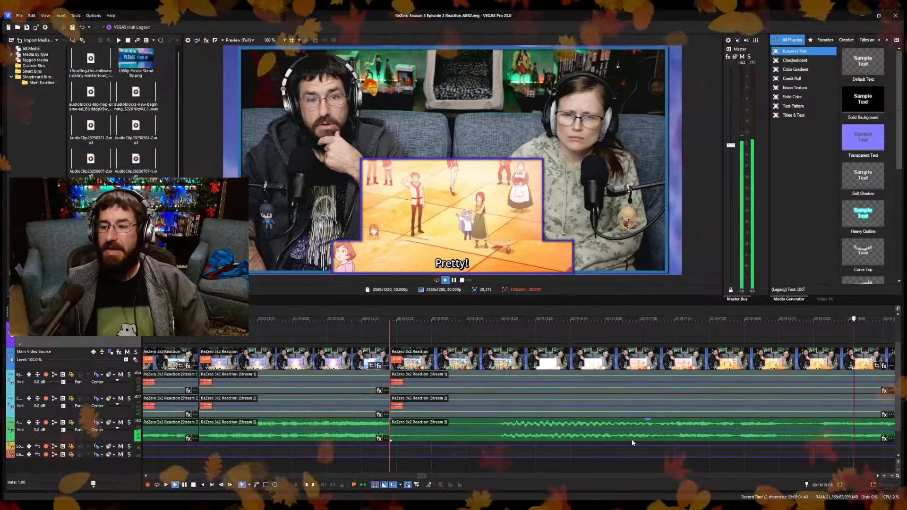
key(space)
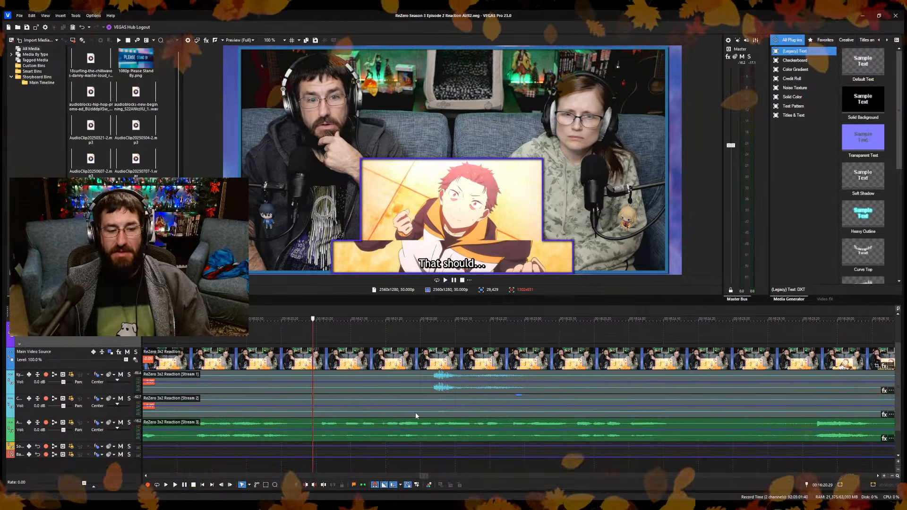
click(297, 438)
key(s)
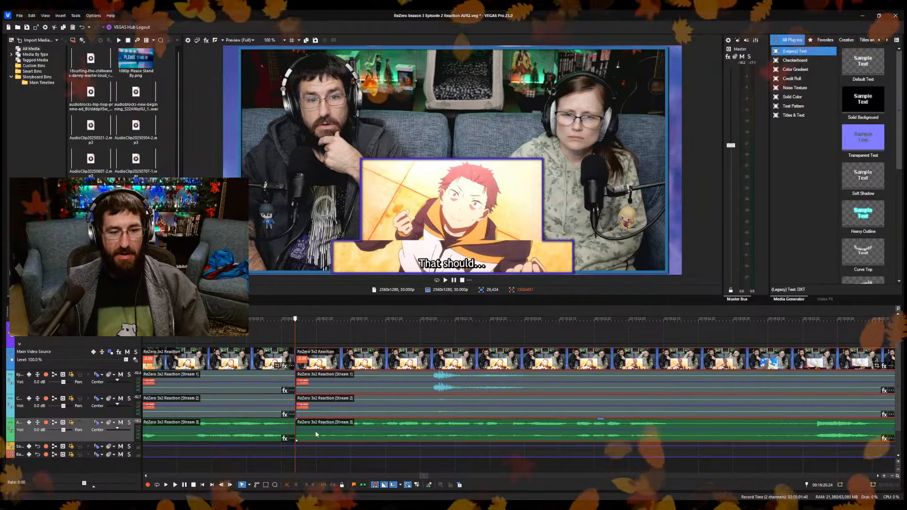
key(space)
scroll(315, 431, down, 2)
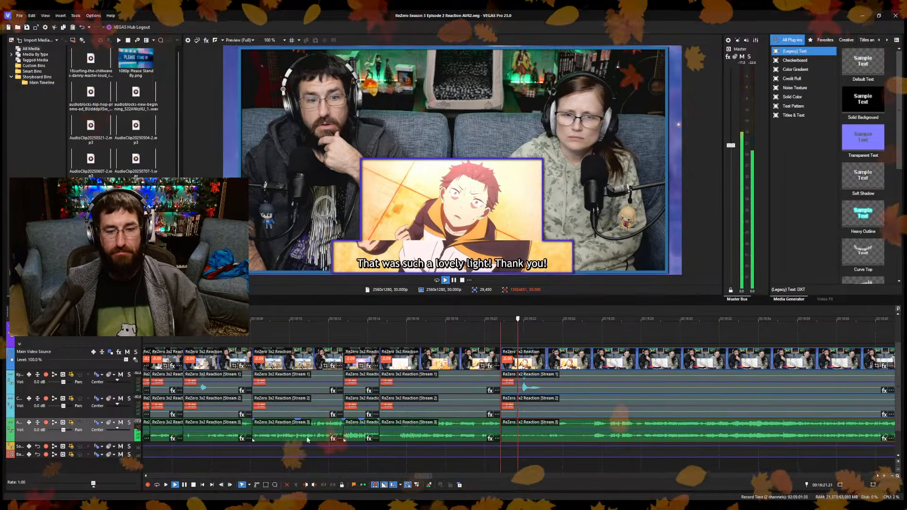
Split the reaction clips at 16:24.11, where the bandaged character is shown, and return the playhead to 16:21.00.
scroll(431, 448, up, 2)
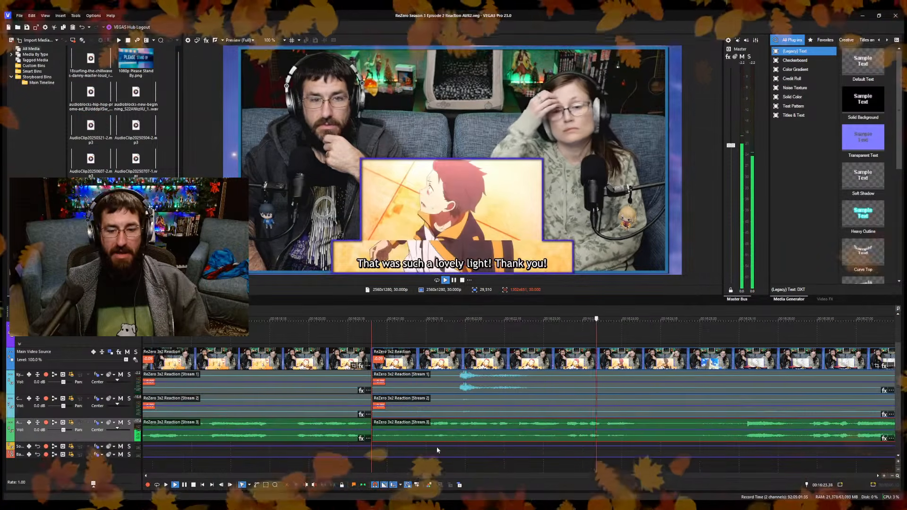
key(space)
key(s)
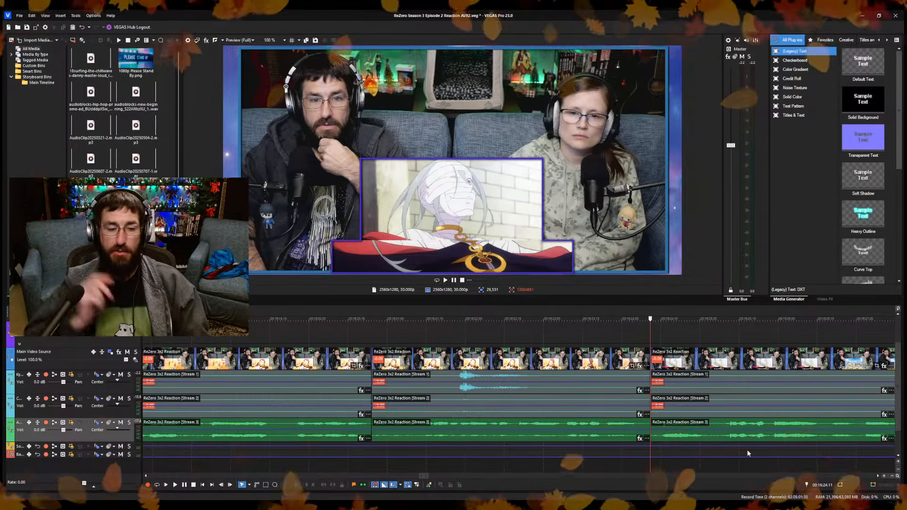
click(387, 327)
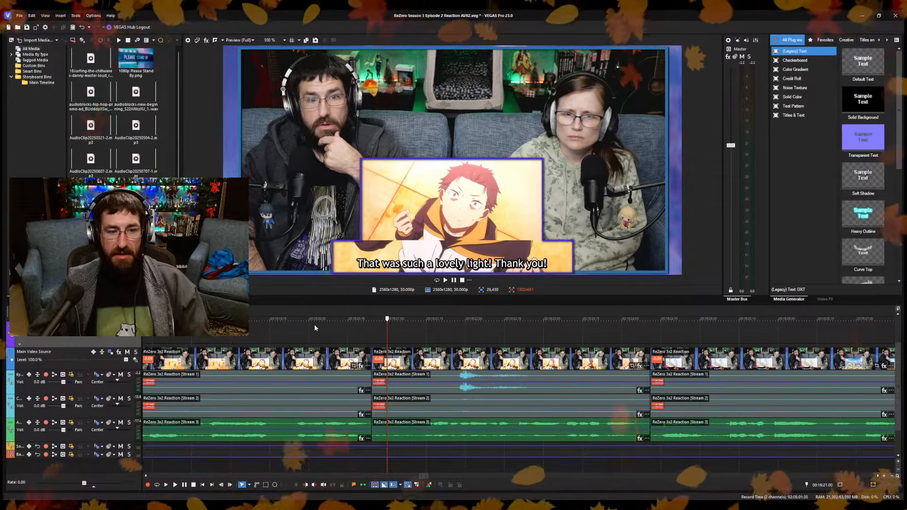
scroll(368, 359, down, 4)
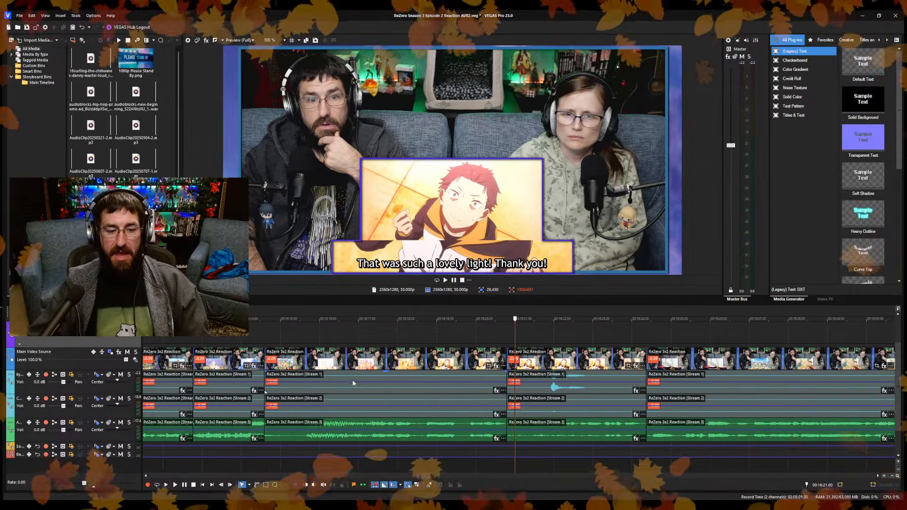
Add a timeline marker at 16:15.00, on the city view, and name it "The Reinhard Loop".
click(357, 328)
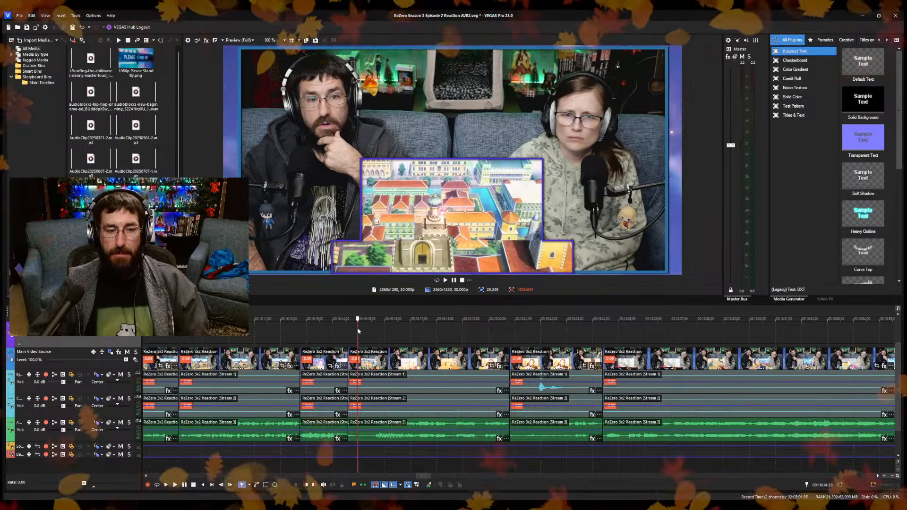
scroll(358, 328, up, 4)
scroll(365, 339, up, 5)
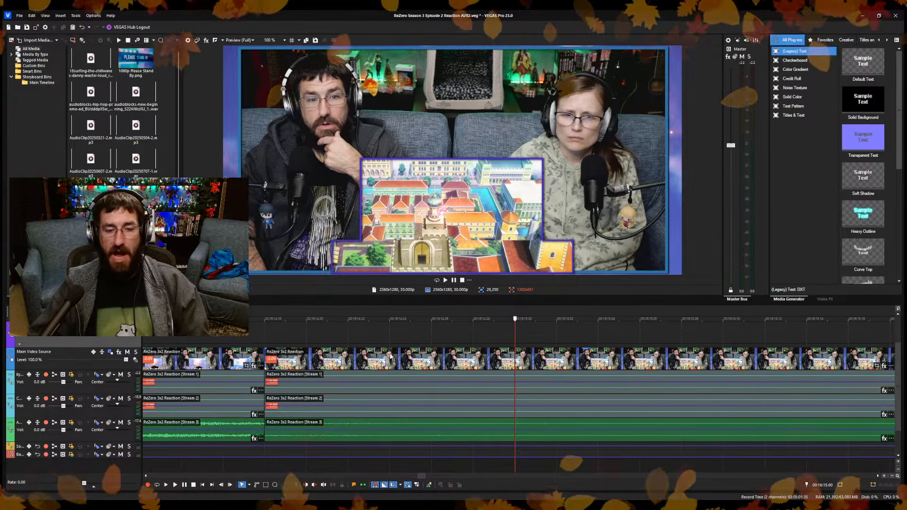
click(354, 486)
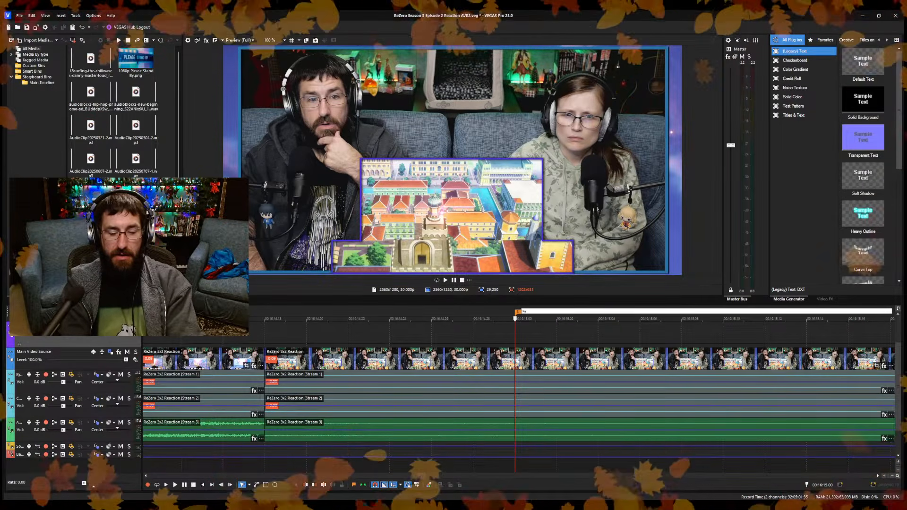
key(BackSpace)
key(BackSpace)
text(The Reinhard)
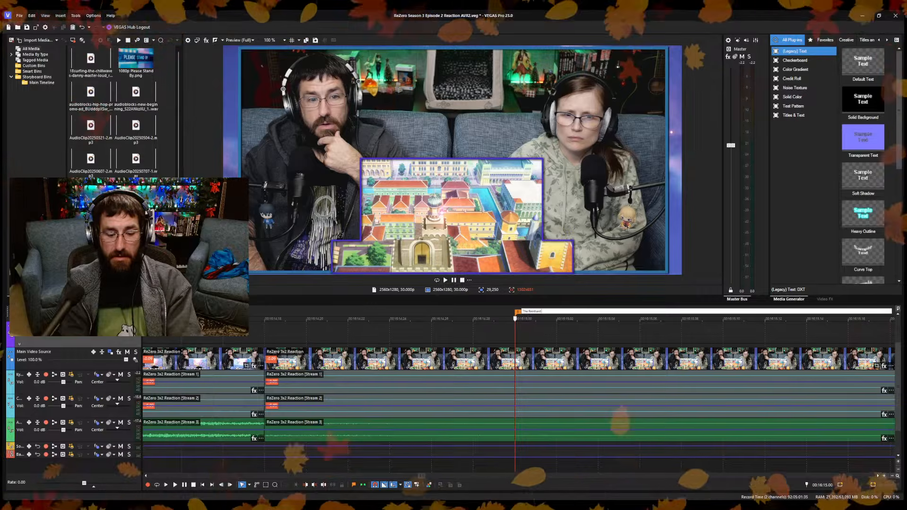
text(Loop)
key(Return)
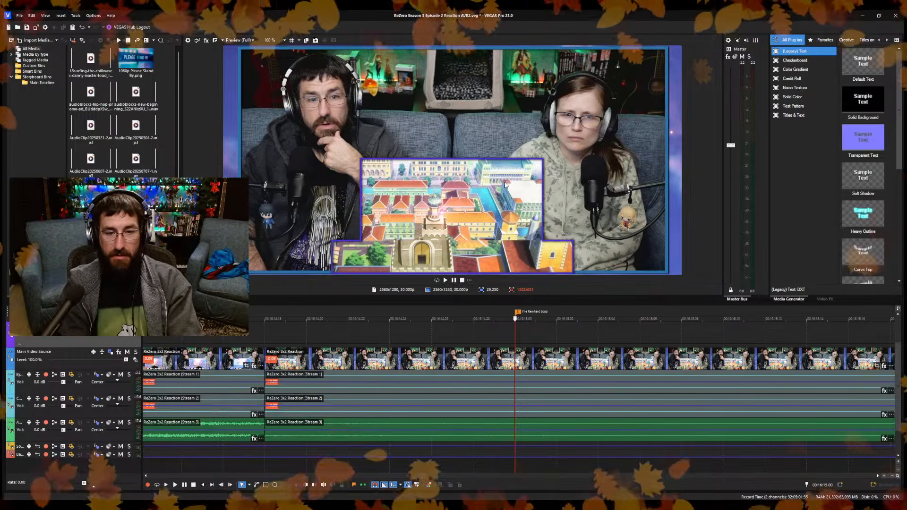
Extend the end of the "Please Stand By" overlay past the new marker to the start of the last reaction section.
scroll(558, 362, down, 5)
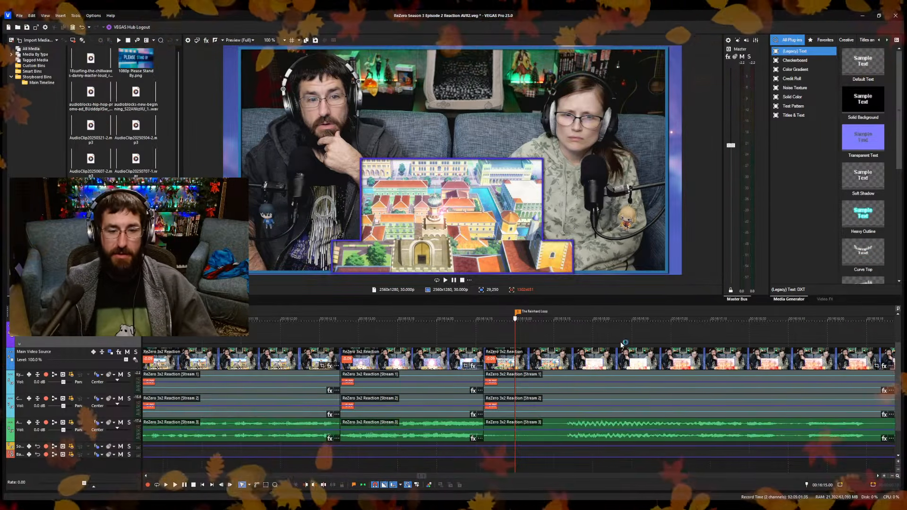
scroll(557, 363, down, 4)
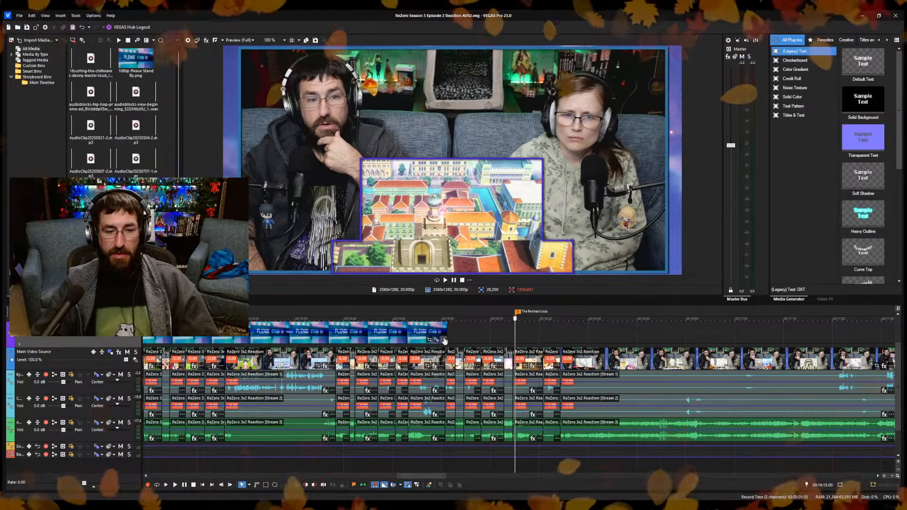
drag(444, 331, 558, 338)
scroll(526, 338, down, 5)
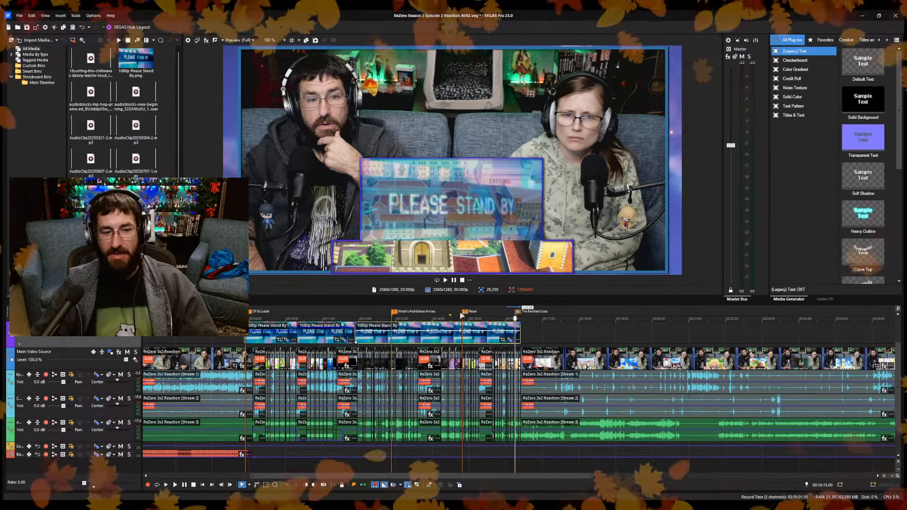
Split the reaction clips just after 16:26, following the bandaged character's "And now, everyone..." line.
click(527, 337)
scroll(525, 337, up, 5)
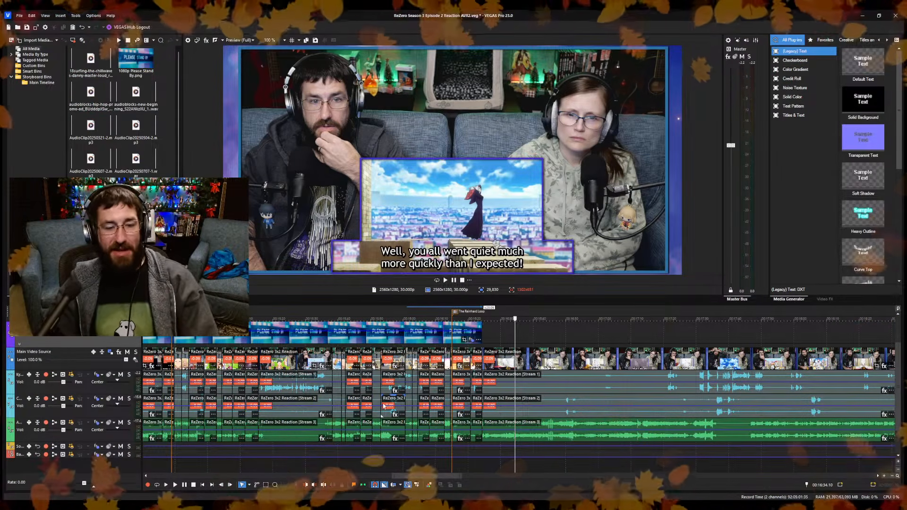
click(493, 333)
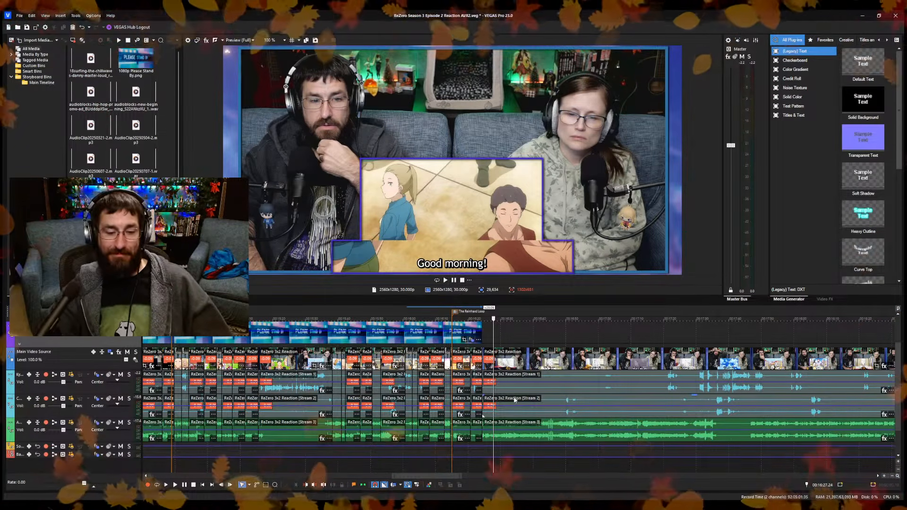
scroll(515, 400, up, 8)
click(369, 465)
key(space)
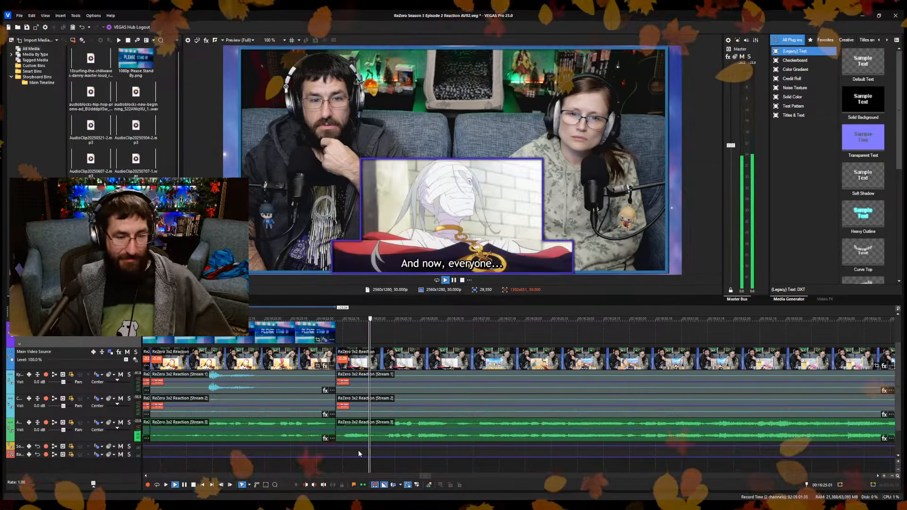
middle_click(558, 374)
click(306, 454)
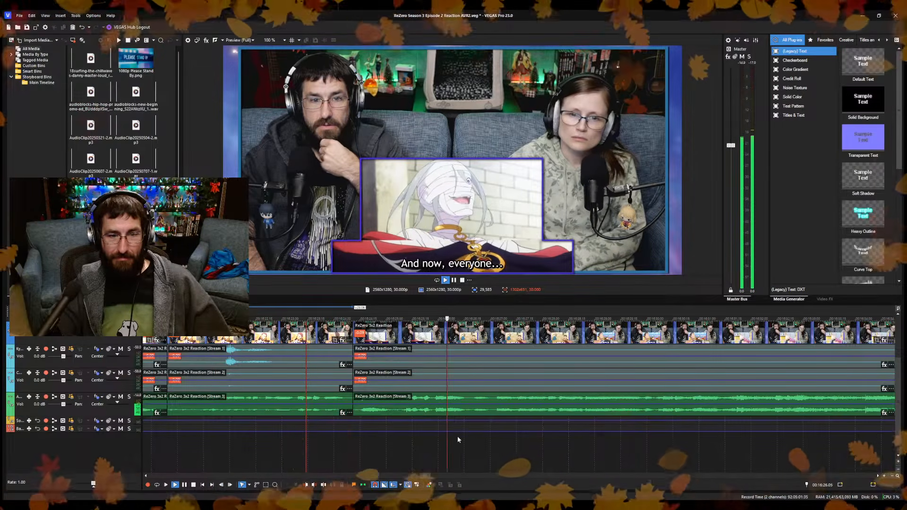
key(s)
Trim the new section's start by about half a second at the "Good morning!" city view, closing the gap.
click(490, 441)
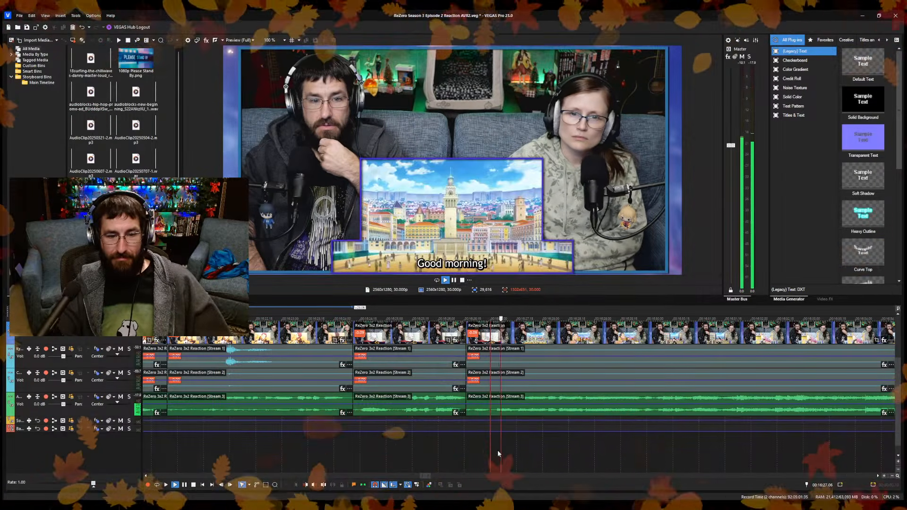
key(space)
key(alt+bracketleft)
key(space)
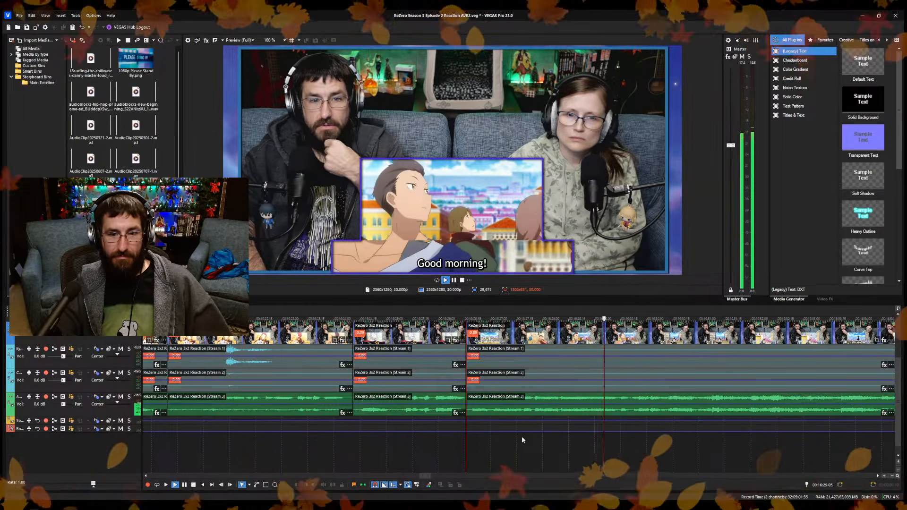
Split at 16:31.00, trim the new section's start to "Well, you all went quiet much more quickly than I expected!", closing the gap, and save.
key(space)
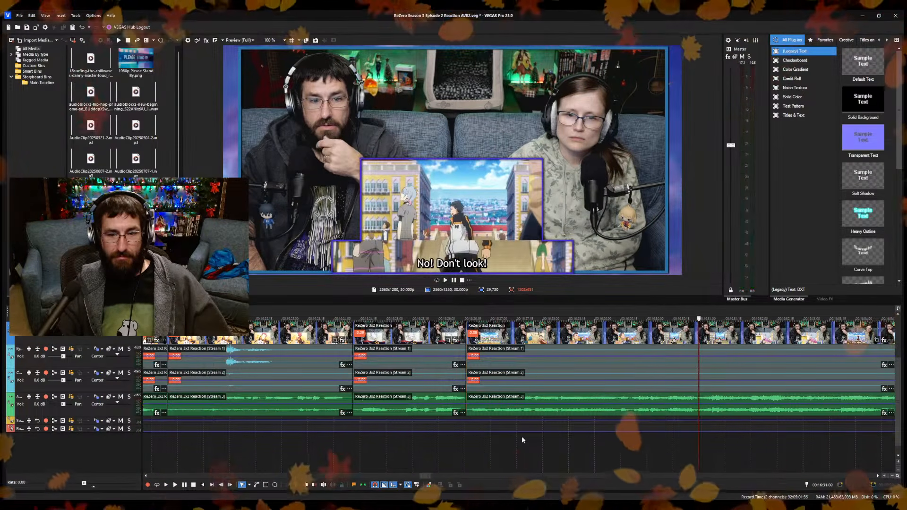
key(s)
key(space)
scroll(607, 443, down, 4)
click(558, 460)
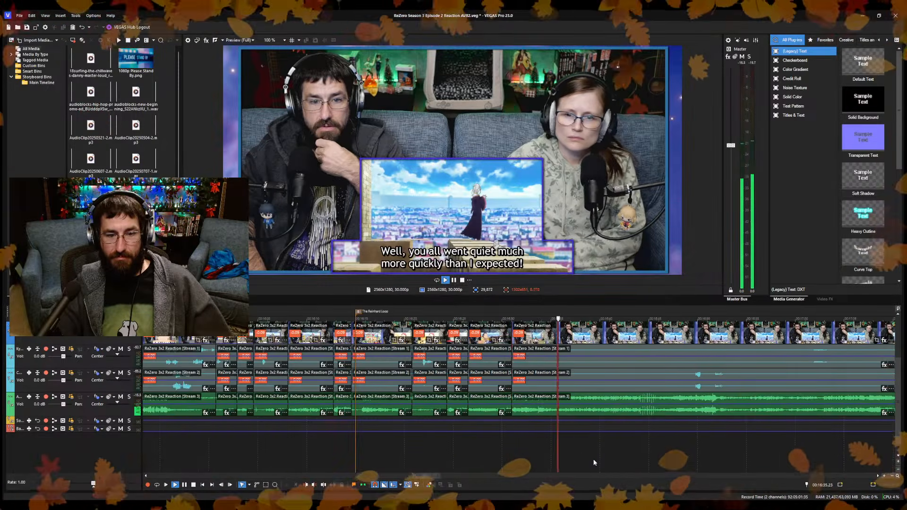
scroll(594, 462, up, 5)
click(362, 451)
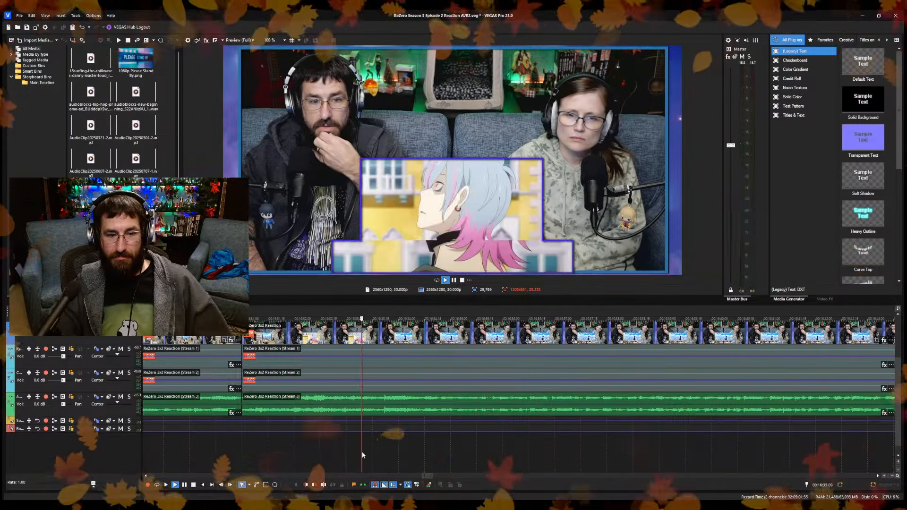
click(379, 455)
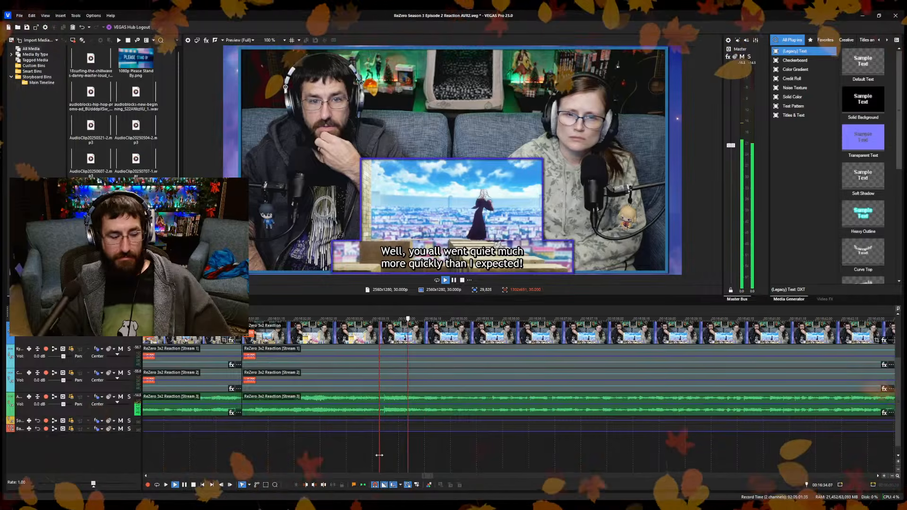
key(space)
key(alt+bracketleft)
key(ctrl+s)
key(space)
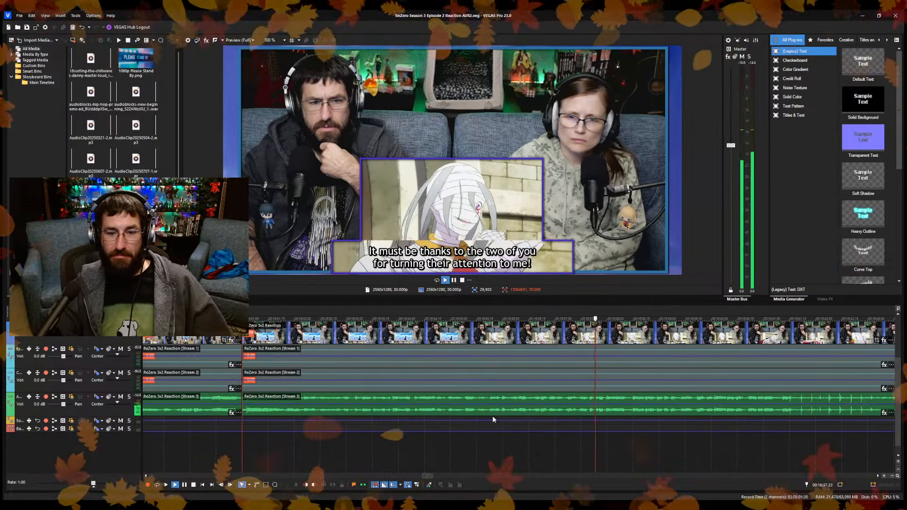
Split the reaction clips at 16:42.03, on the bandaged hands shot with the "Thank you! Applause!" line.
key(Return)
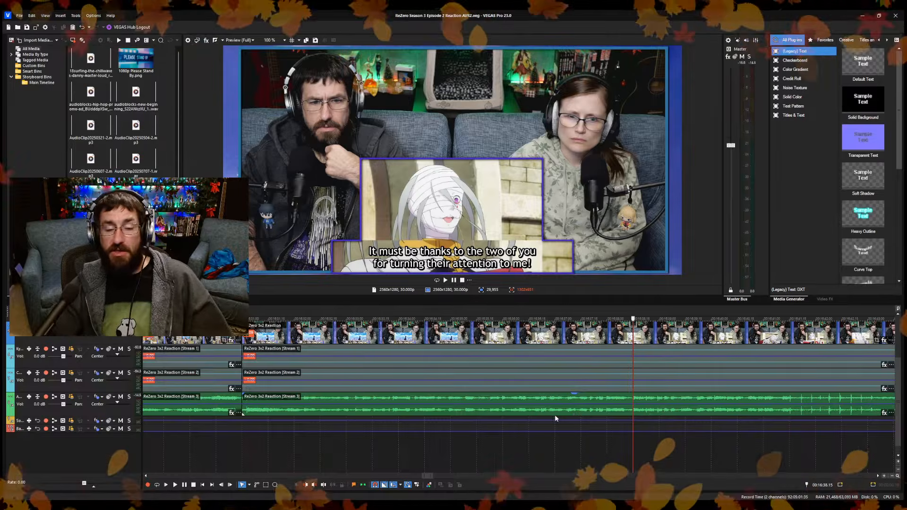
key(space)
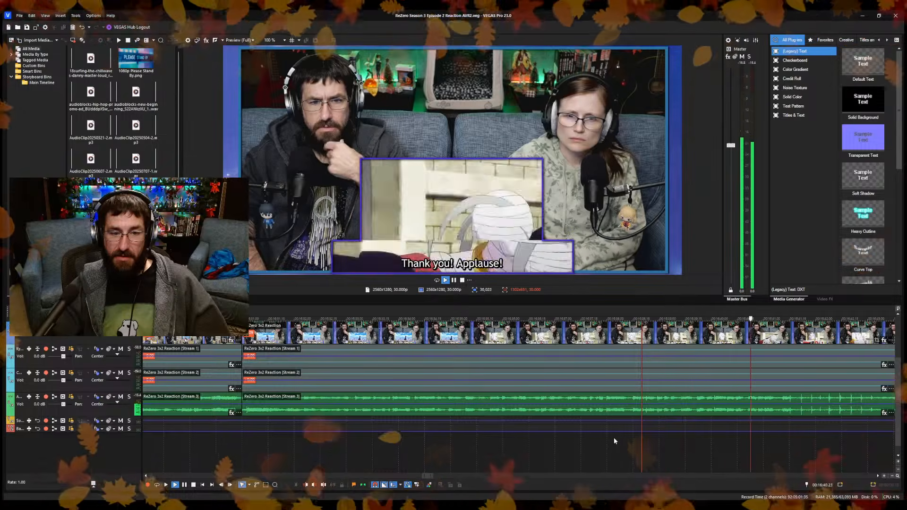
key(space)
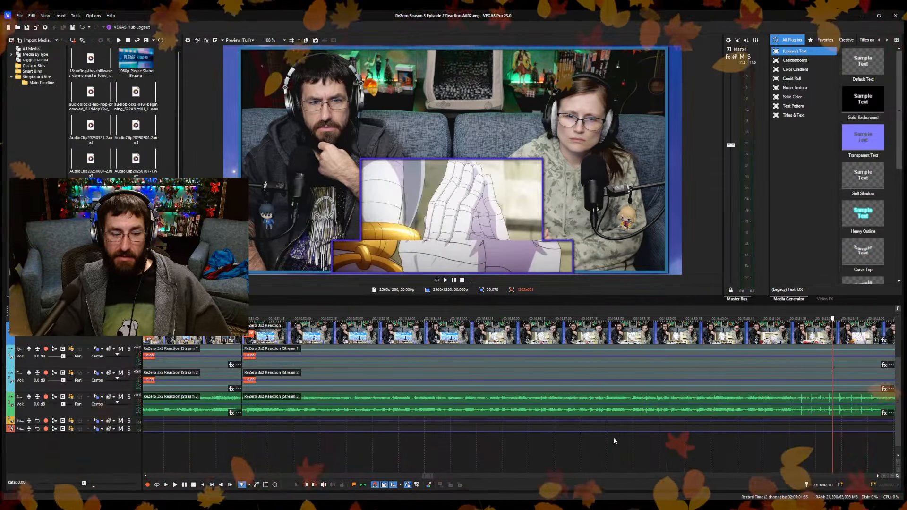
key(Left)
key(Left)
key(Left)
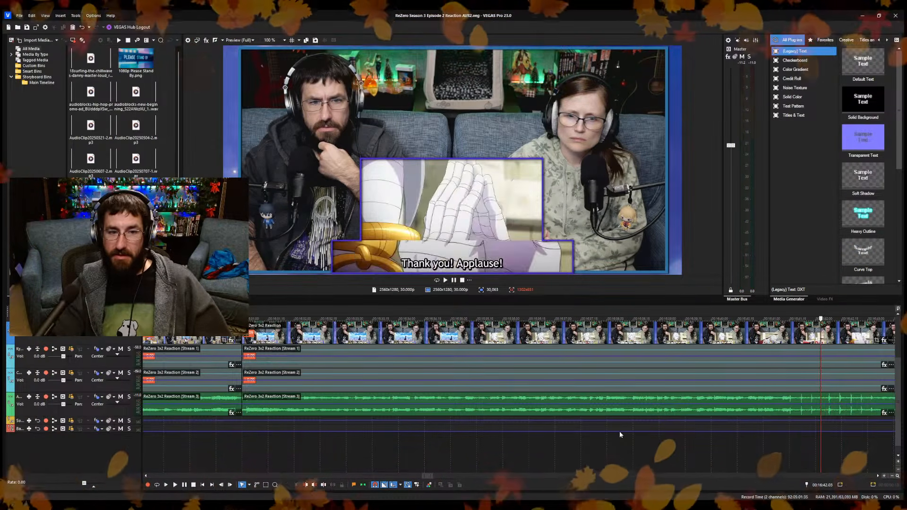
key(Right)
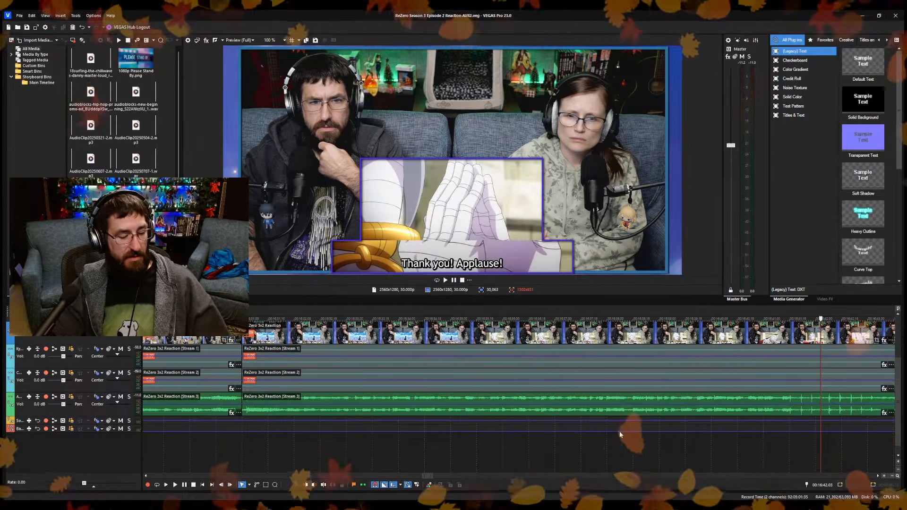
key(s)
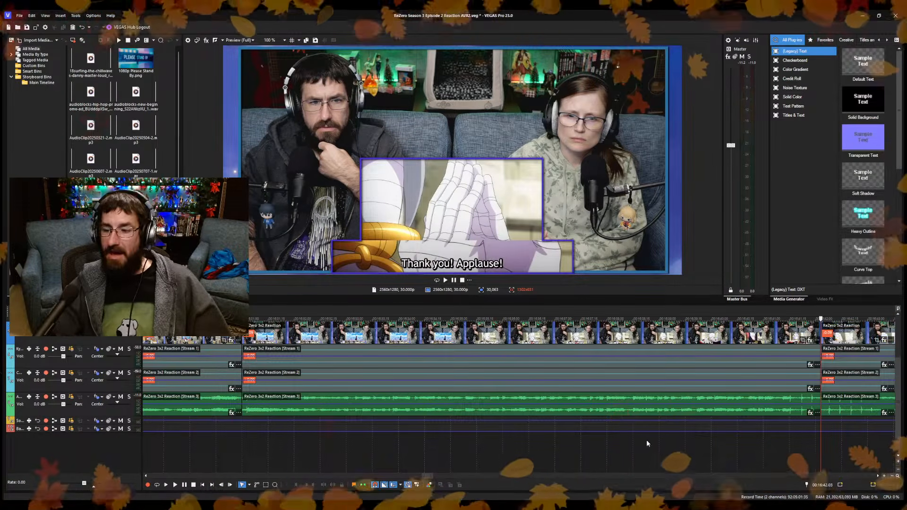
Trim the new section's start to the shot of the black-haired boy on the ground, closing the gap, save, and play on to 16:49.07.
key(backslash)
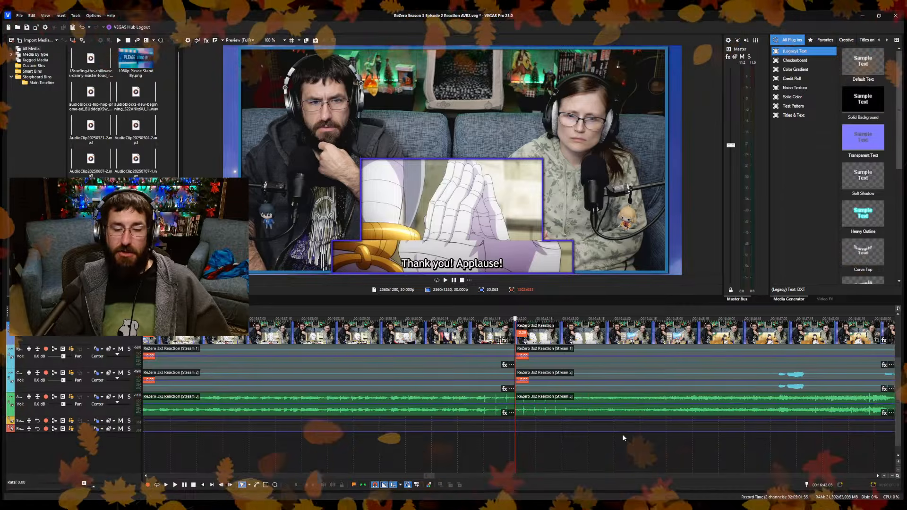
click(685, 455)
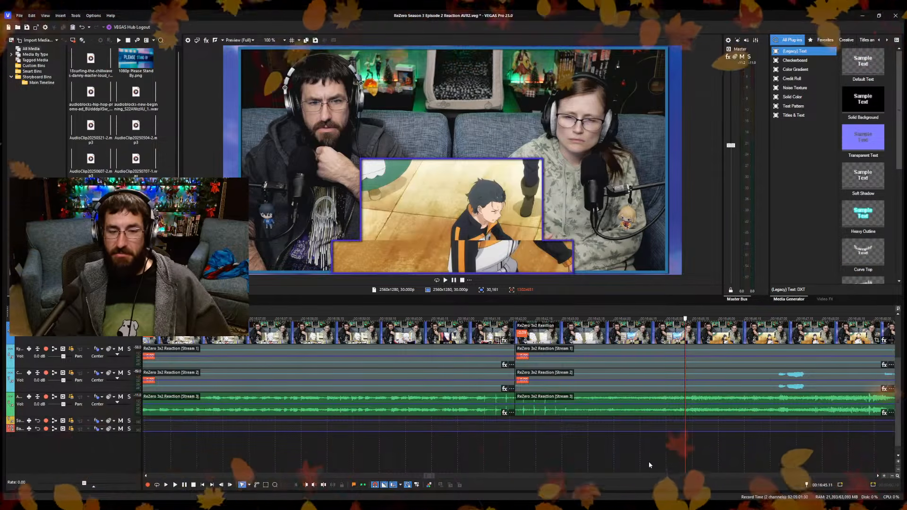
click(663, 454)
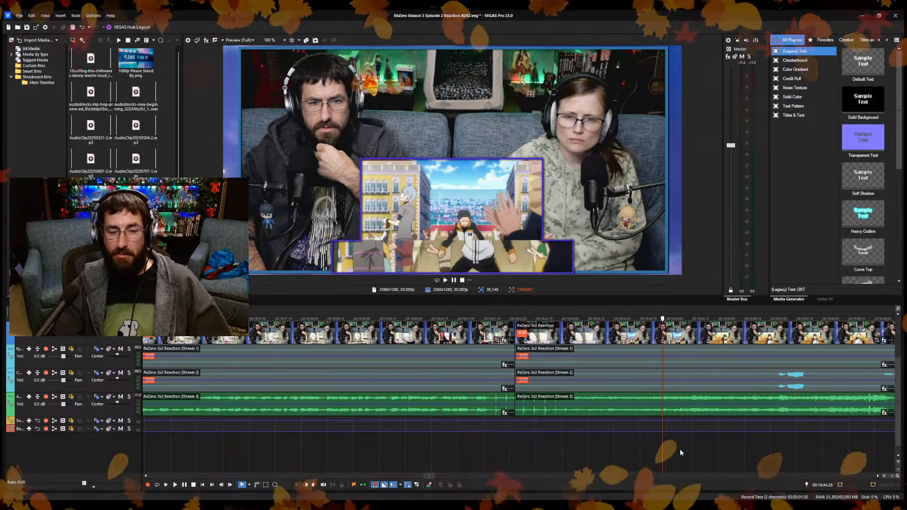
click(680, 452)
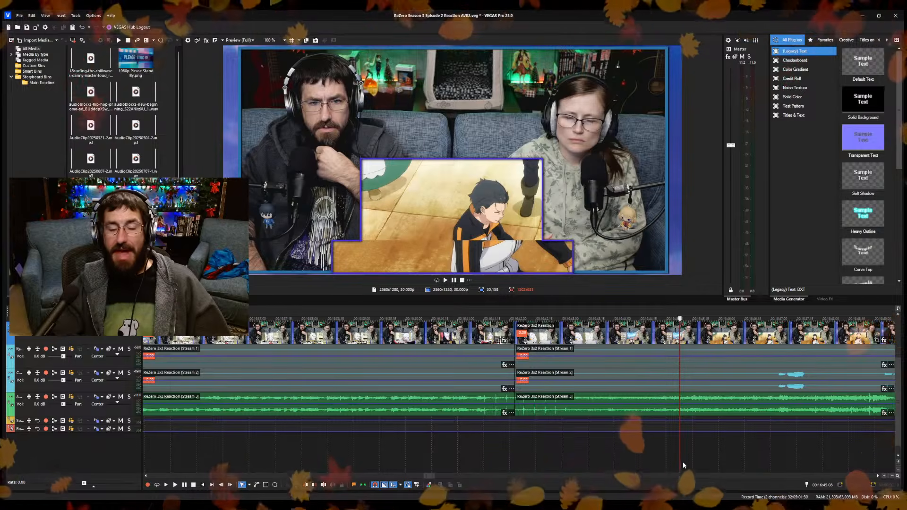
scroll(656, 475, up, 5)
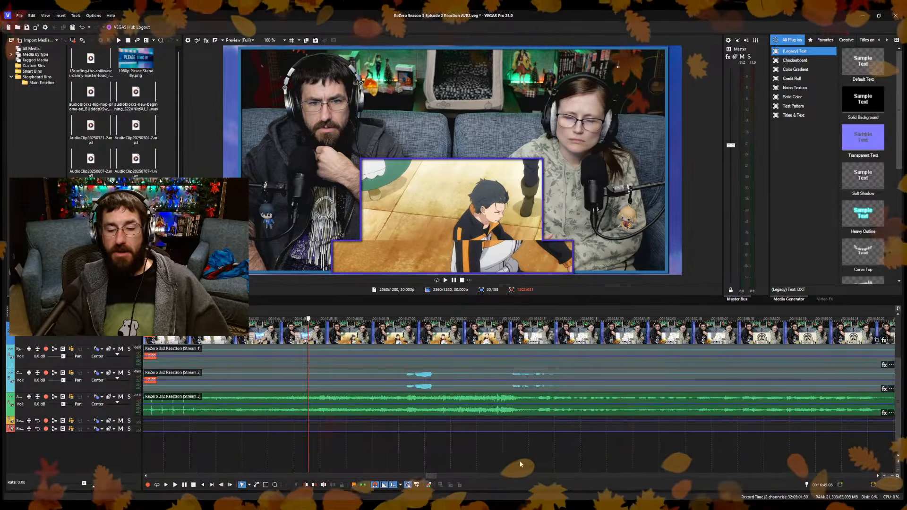
click(568, 452)
key(space)
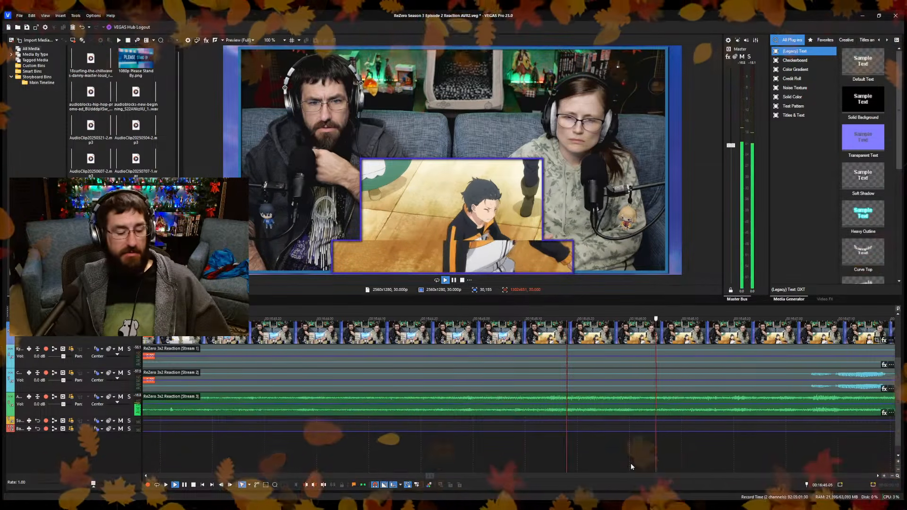
scroll(624, 465, down, 5)
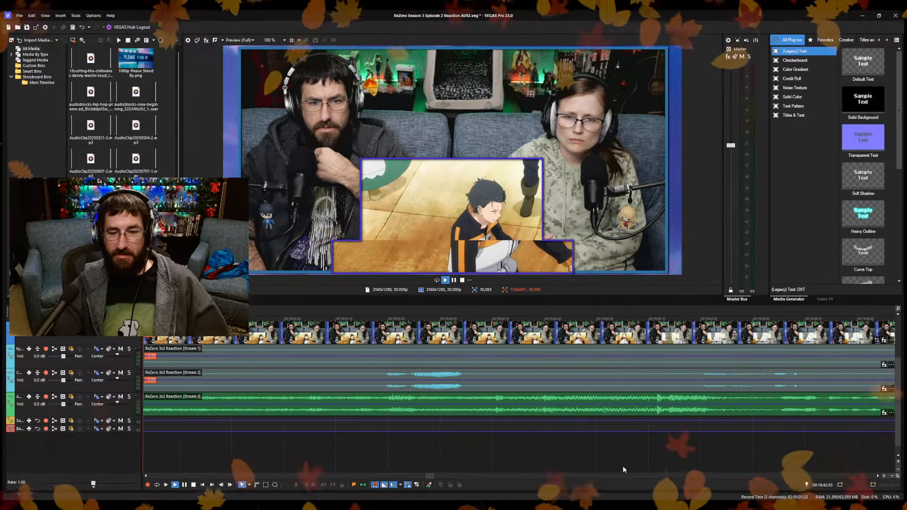
click(506, 448)
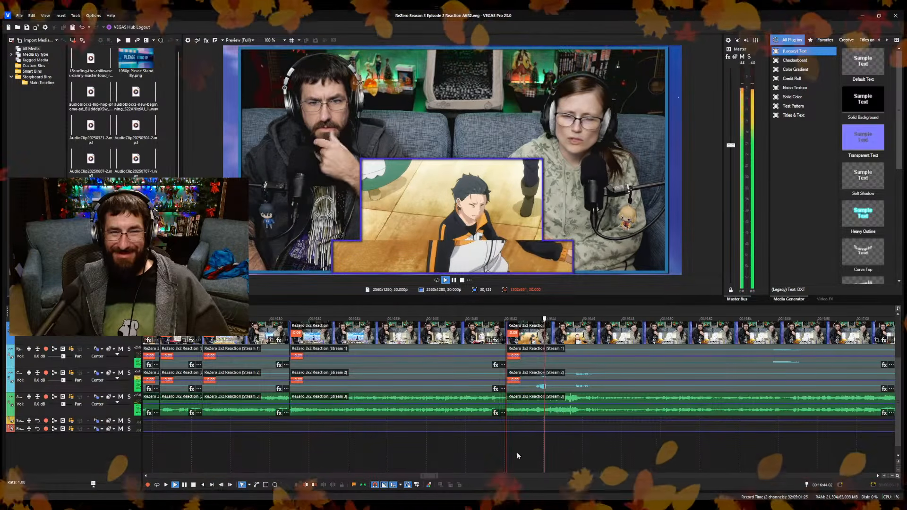
scroll(585, 456, up, 5)
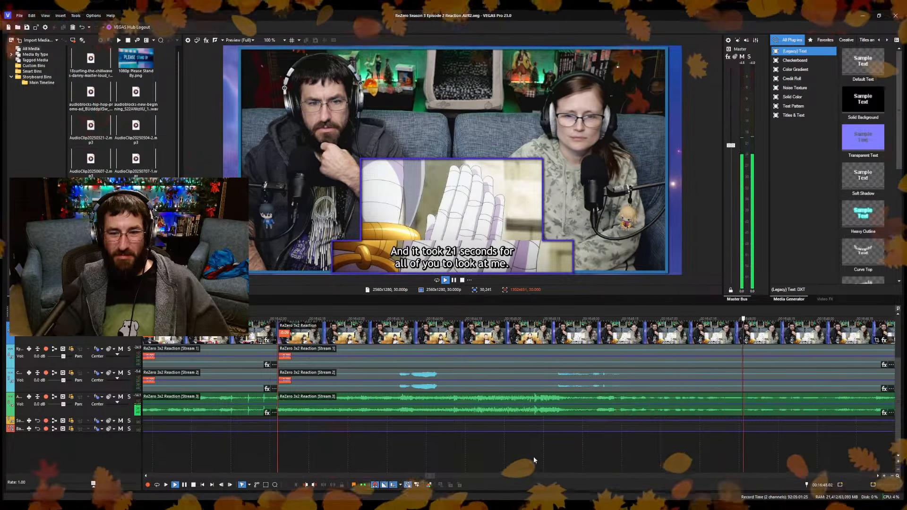
key(space)
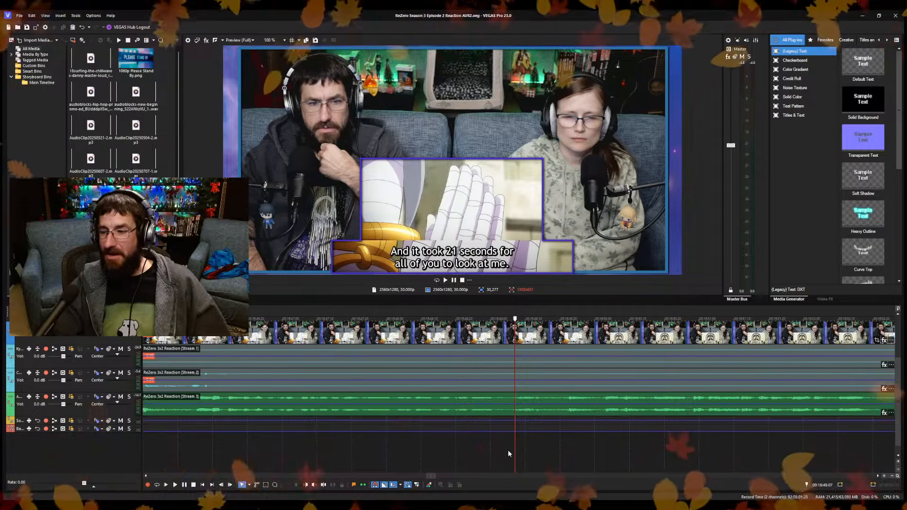
Review the footage on to the grey-haired man's shot and split the reaction clips at 16:52.20.
key(space)
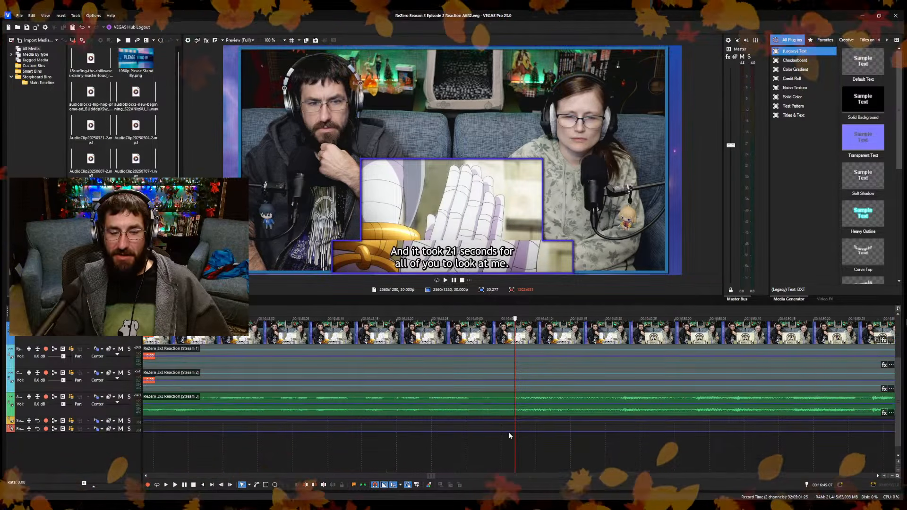
key(space)
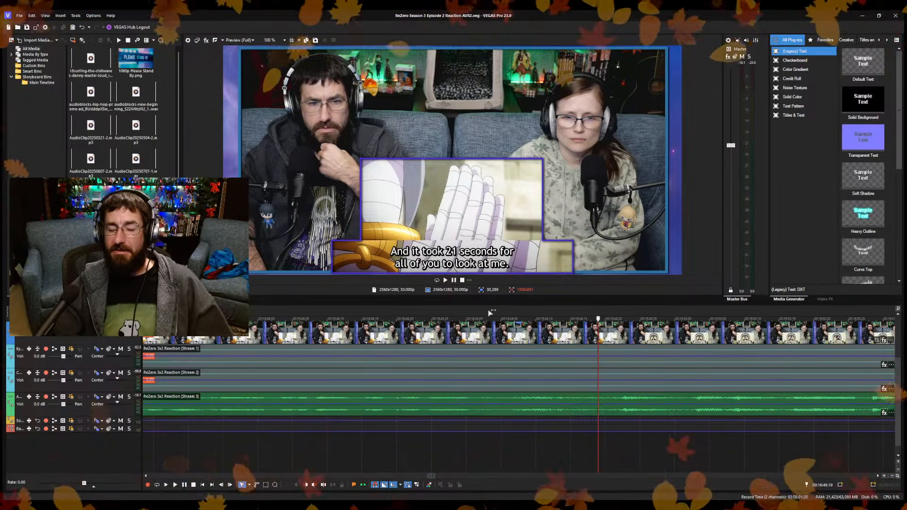
scroll(506, 349, down, 6)
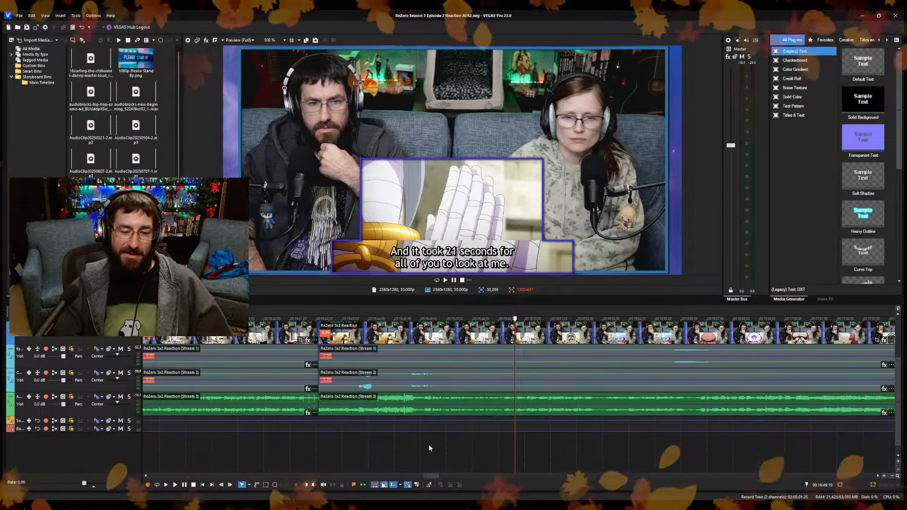
click(429, 448)
key(space)
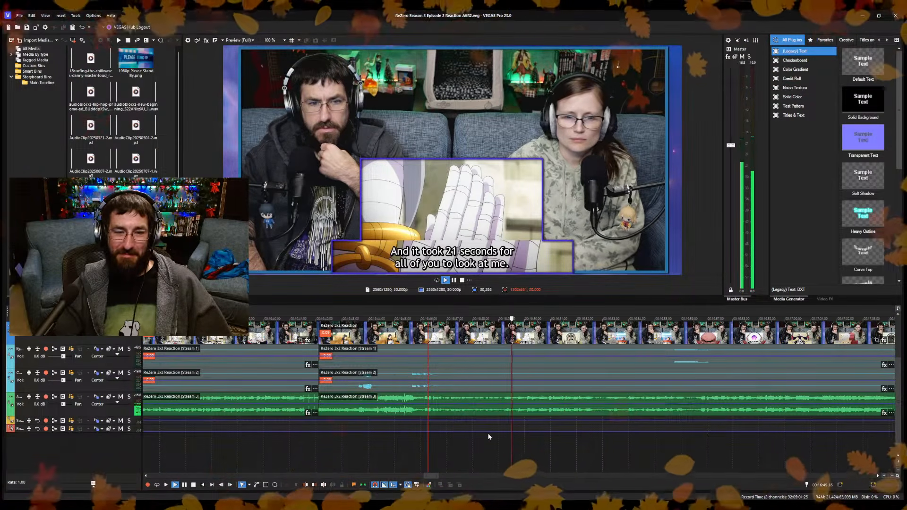
scroll(566, 441, up, 2)
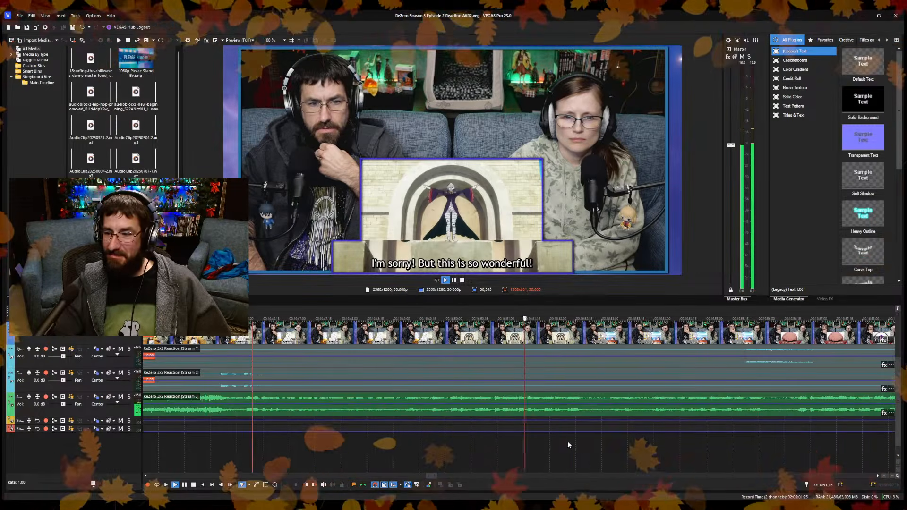
key(space)
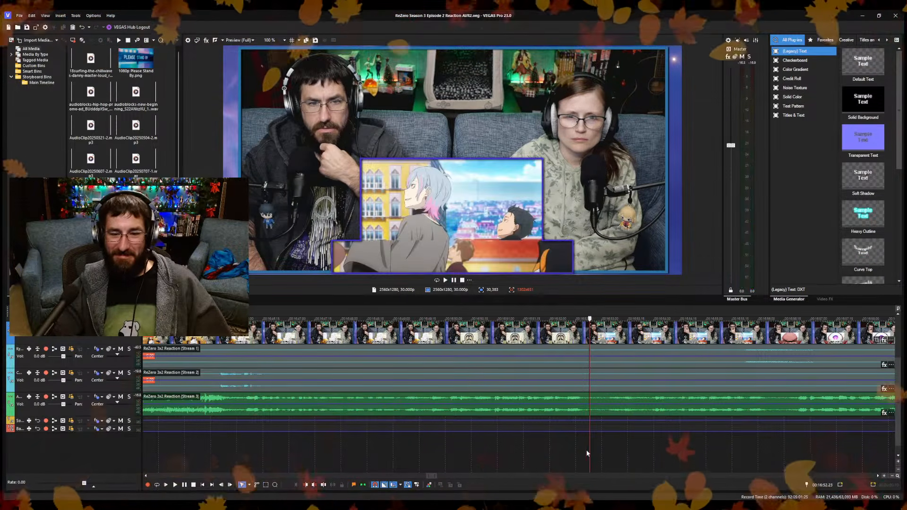
click(584, 451)
key(space)
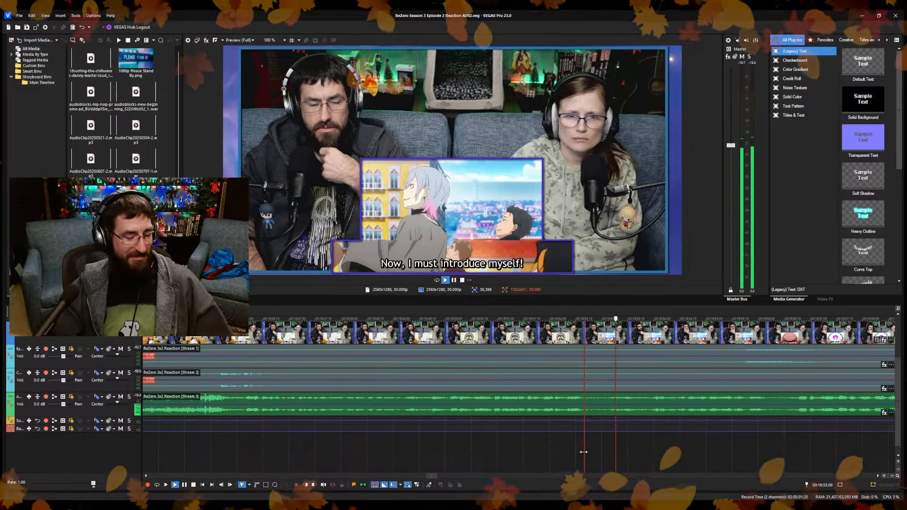
key(space)
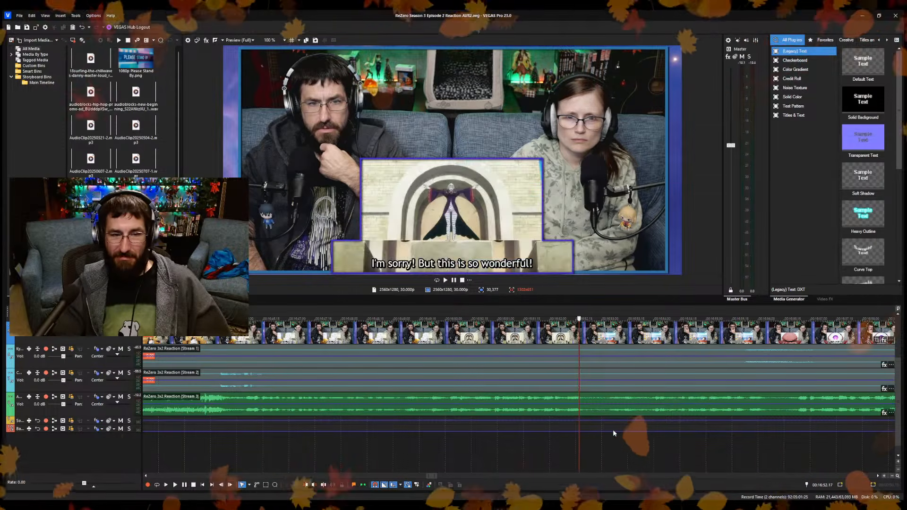
key(s)
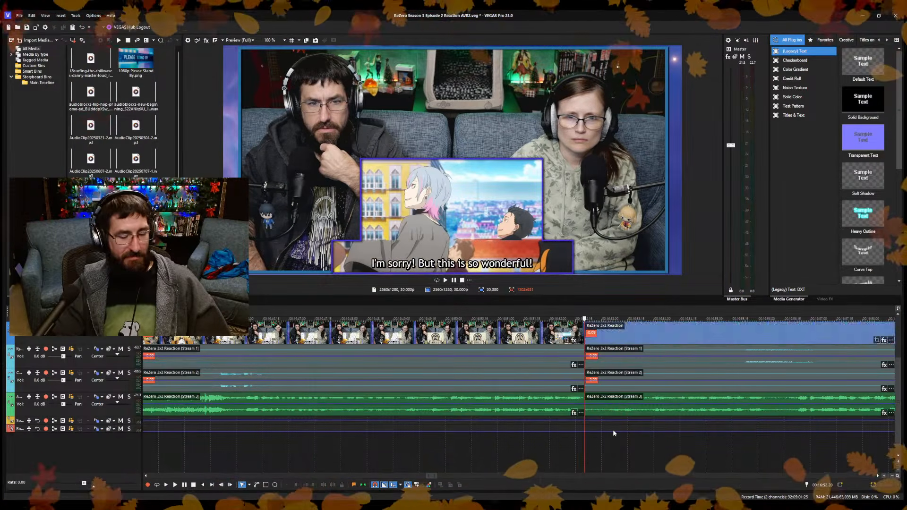
Trim the new section's start to the applauding crowd shot at 17:07.08, closing the gap, and save.
click(614, 429)
key(space)
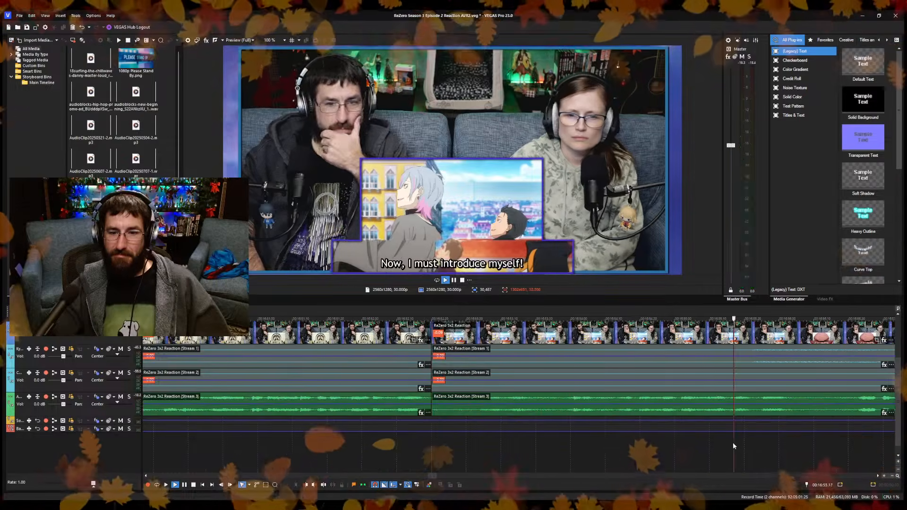
scroll(733, 443, down, 8)
click(650, 452)
scroll(650, 452, up, 7)
click(344, 468)
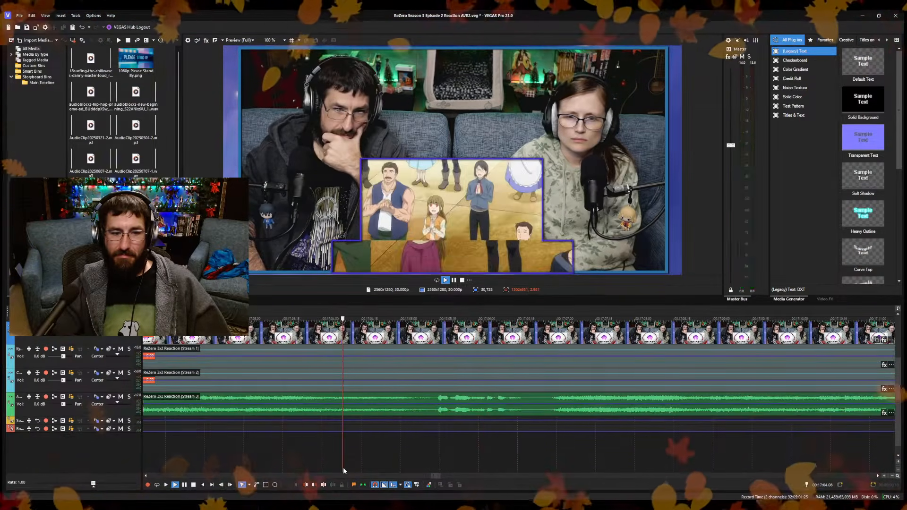
scroll(720, 441, down, 7)
click(334, 462)
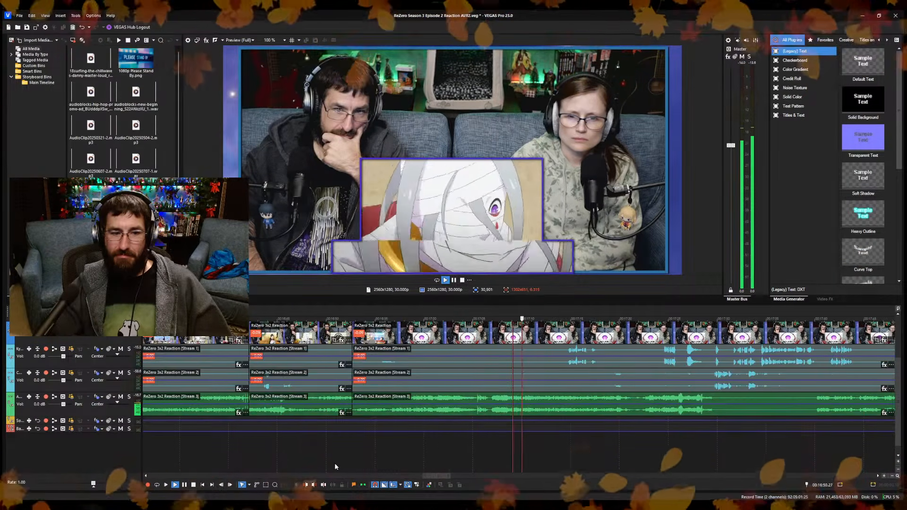
scroll(409, 453, up, 3)
click(825, 452)
scroll(809, 454, up, 4)
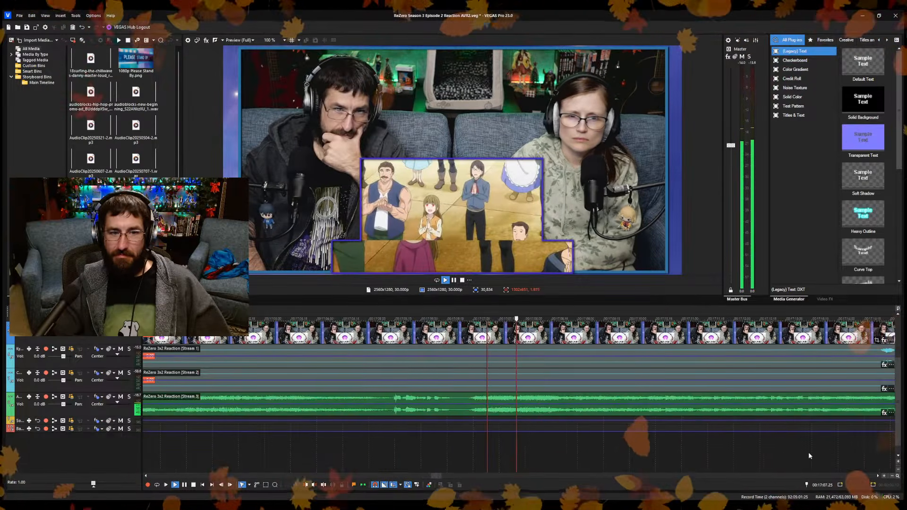
key(space)
scroll(480, 448, down, 4)
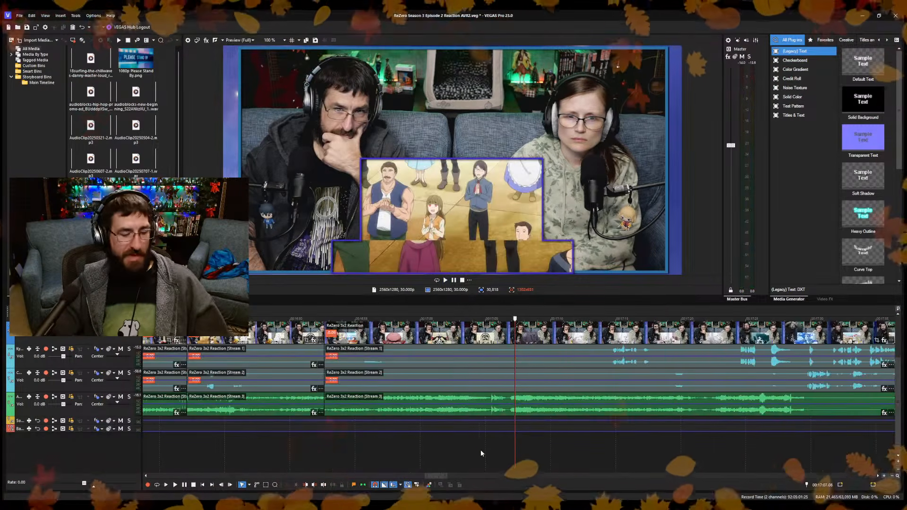
scroll(480, 449, down, 3)
click(475, 445)
key(space)
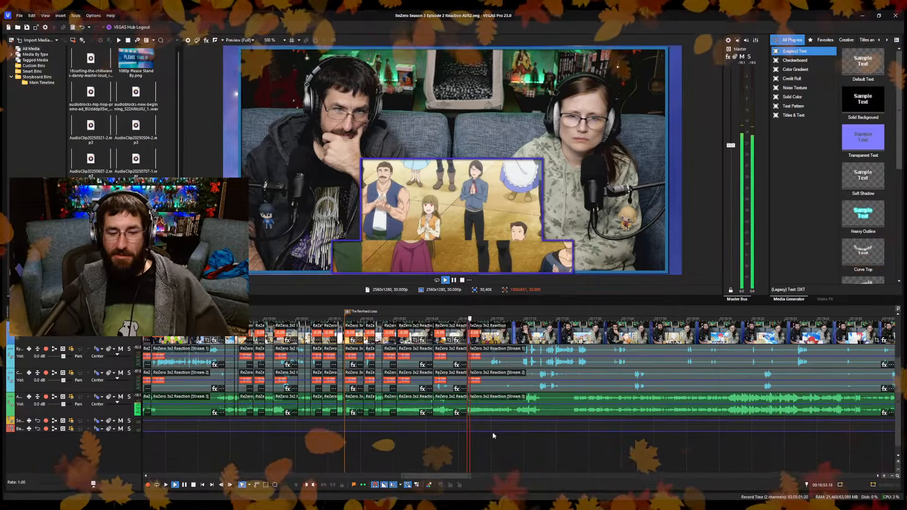
Split the reaction clips at about 16:55, on the bandaged face shot that follows the applauding crowd.
scroll(492, 432, up, 3)
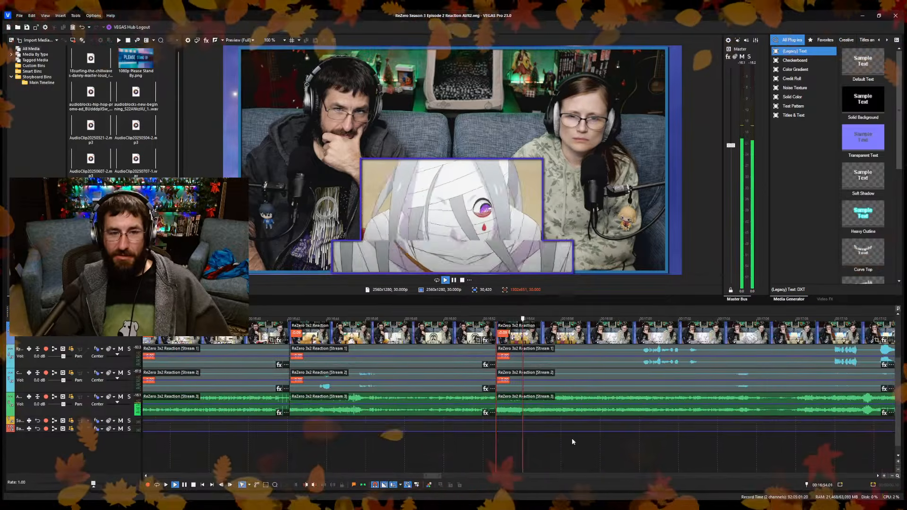
key(Return)
key(s)
Trim about 12 frames off the new section's start at the "Thank you! I'm sorry for taking up your time!" line, closing the gap, and save.
click(603, 450)
click(640, 454)
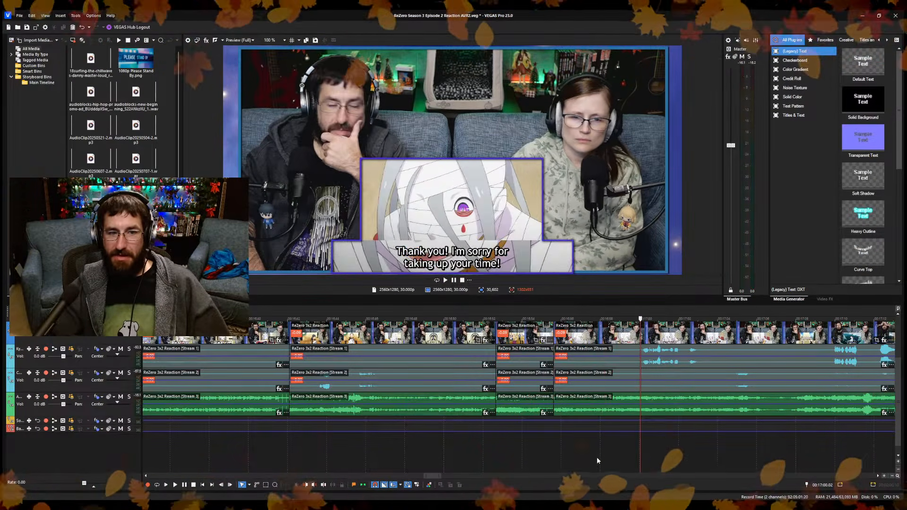
scroll(597, 457, up, 3)
click(457, 458)
key(space)
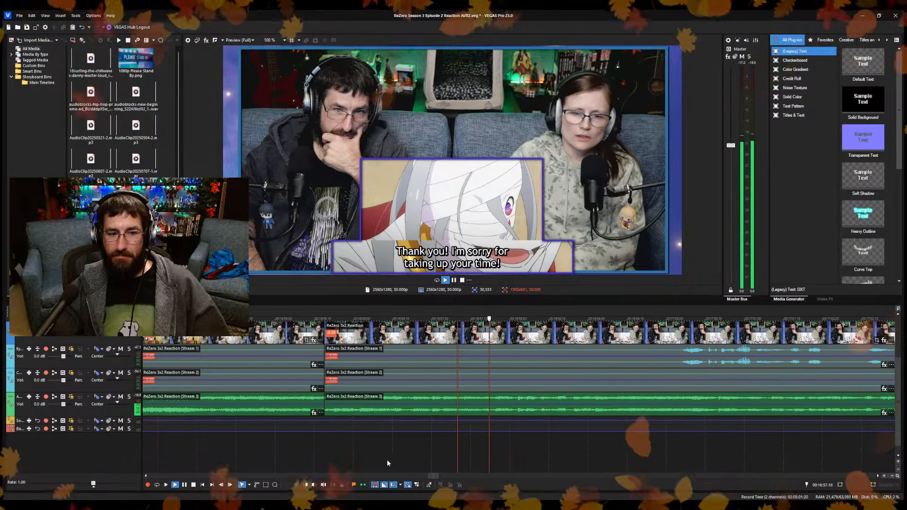
click(353, 463)
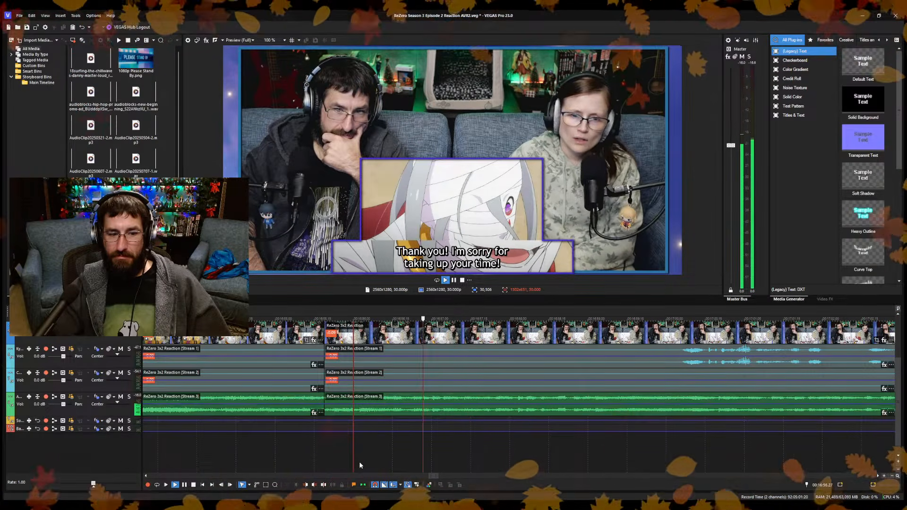
click(355, 463)
key(space)
key(alt+[)
key(space)
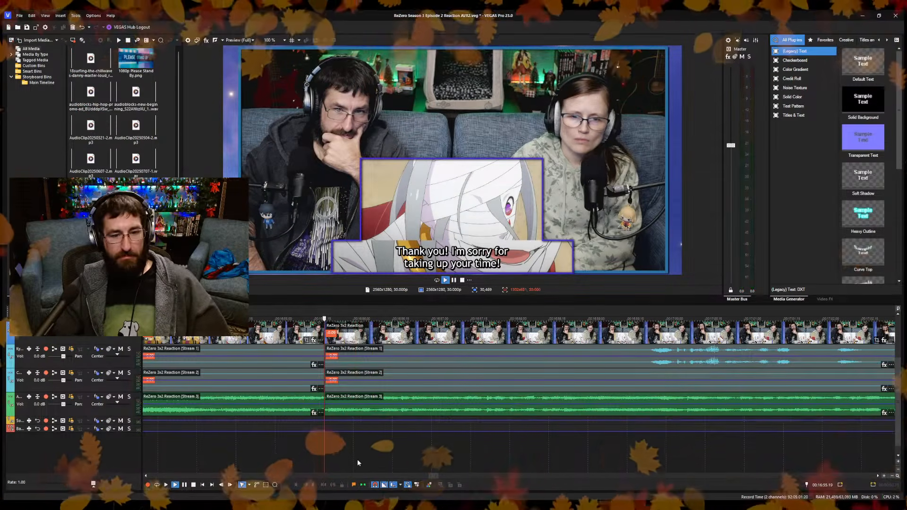
key(space)
key(space)
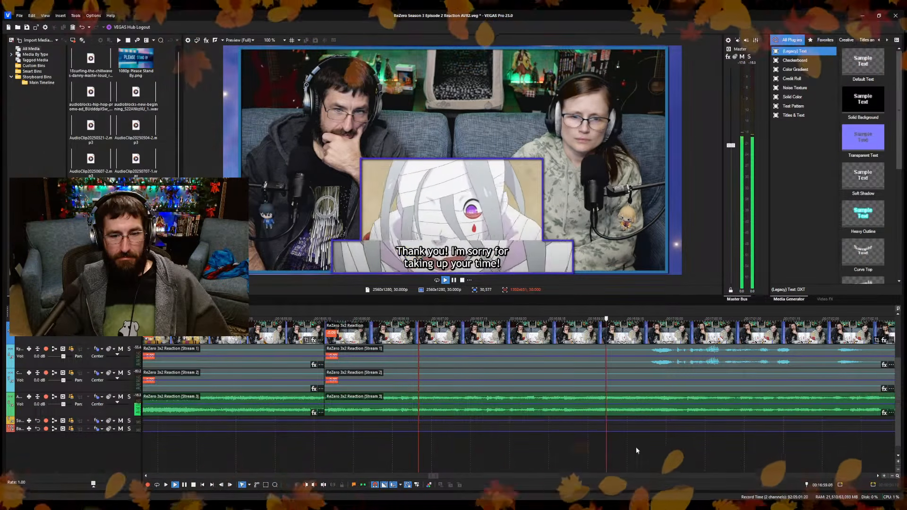
scroll(651, 449, down, 4)
scroll(530, 449, down, 1)
scroll(543, 445, up, 1)
key(ctrl+s)
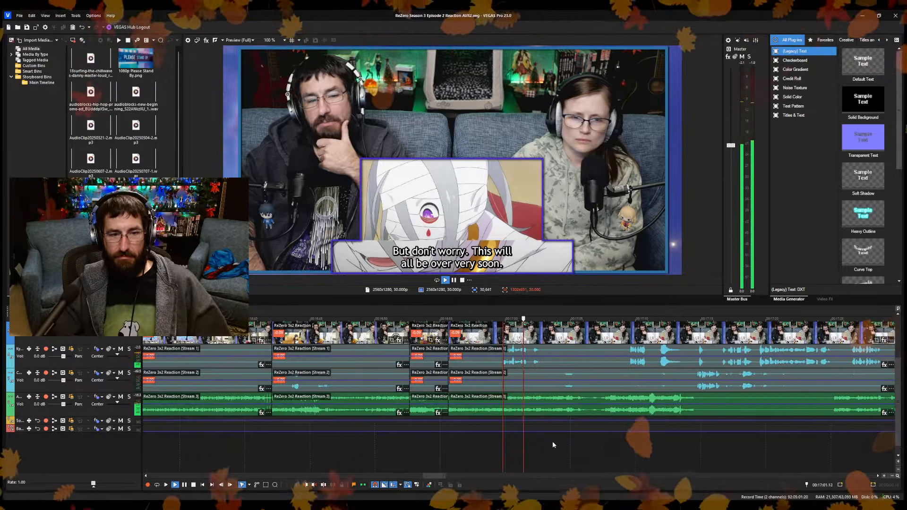
Split the reaction clips at 17:06.04, on the close-up of the bandaged face after "This will all be over very soon.".
scroll(555, 444, up, 3)
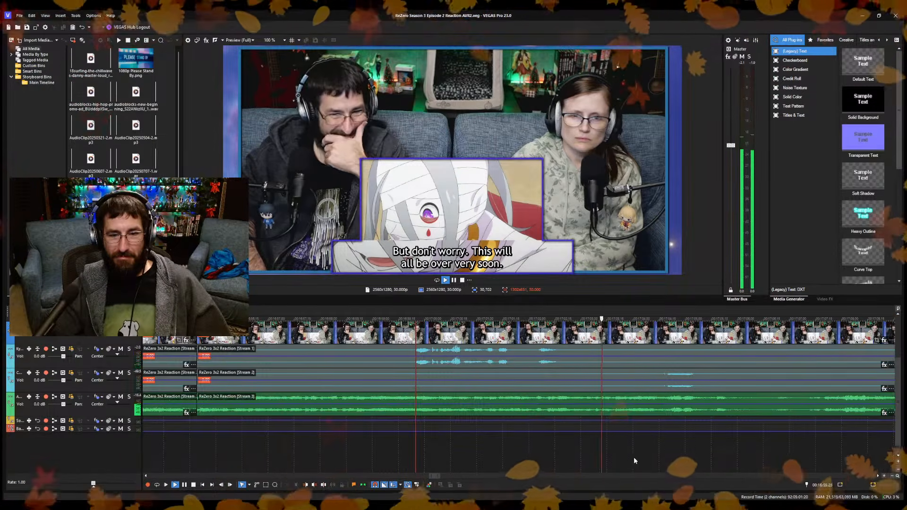
scroll(617, 437, up, 2)
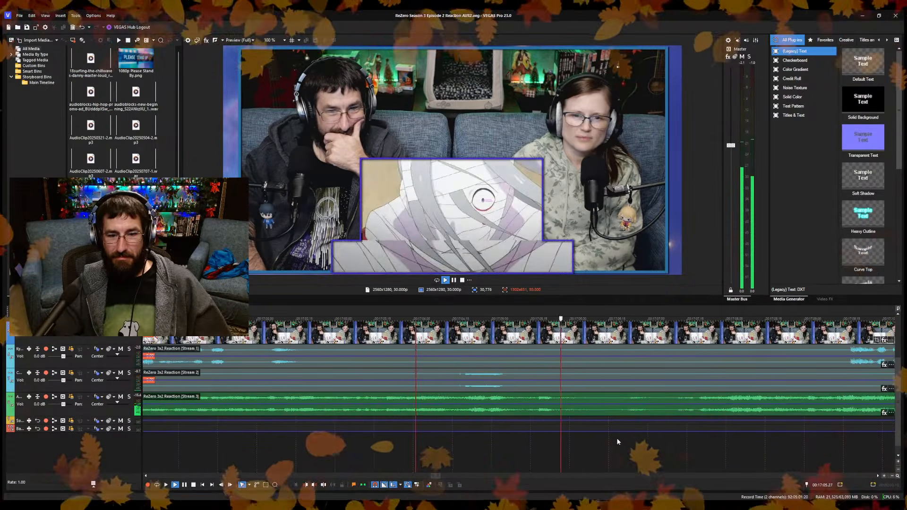
key(Return)
key(s)
Trim the new section's start to the tower shot at 17:07.09, closing the gap, and save.
click(631, 455)
click(672, 456)
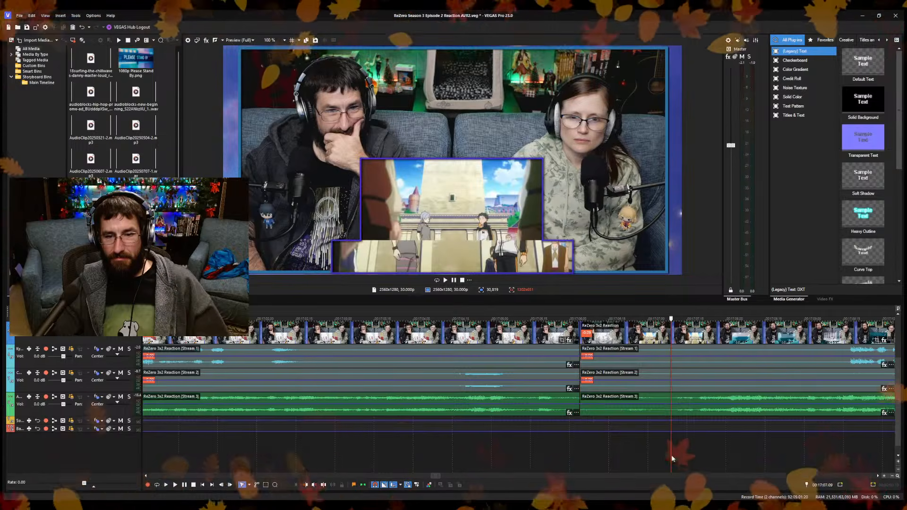
key(space)
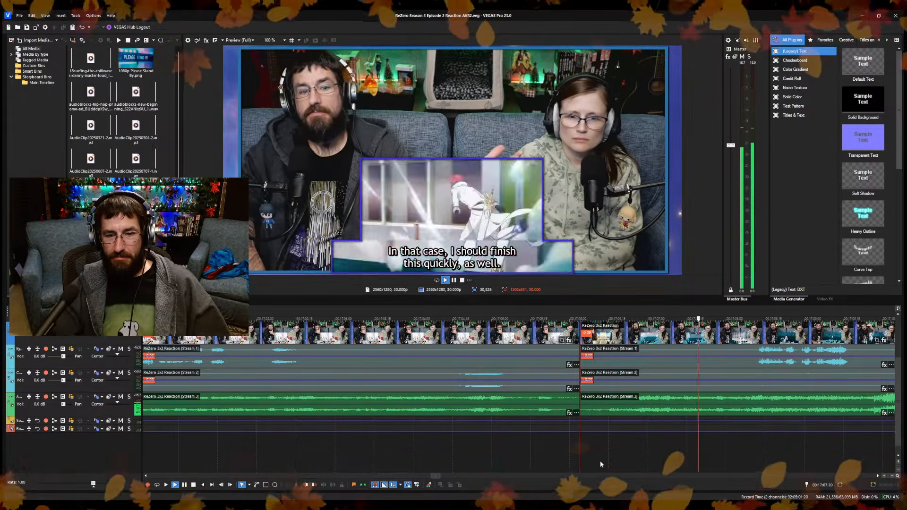
Trim the section's start by a further 11 frames, to 17:06.15, closing the gap, and save.
click(600, 461)
key(space)
click(608, 456)
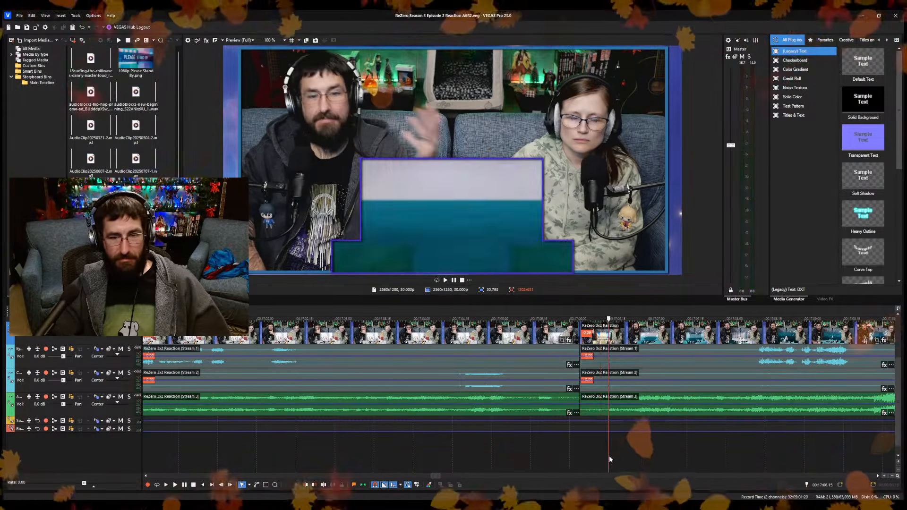
key(space)
key(space)
key(alt+[)
key(space)
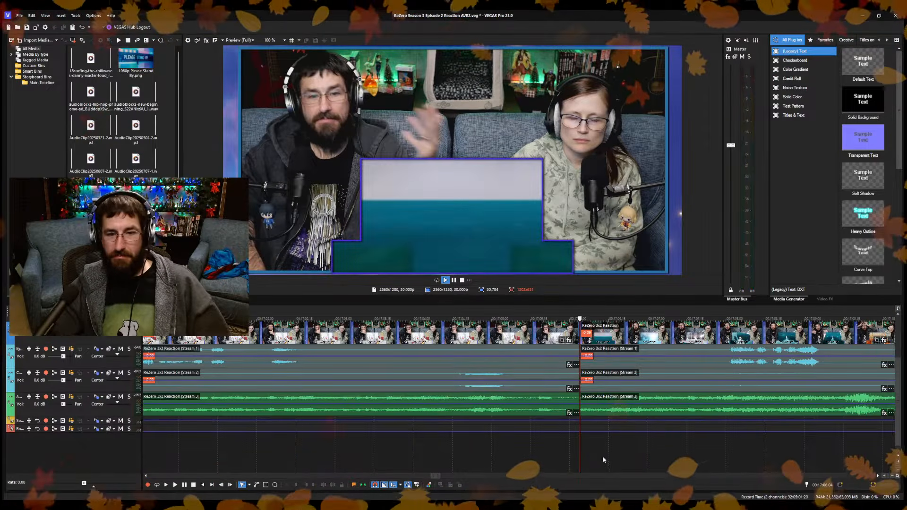
key(space)
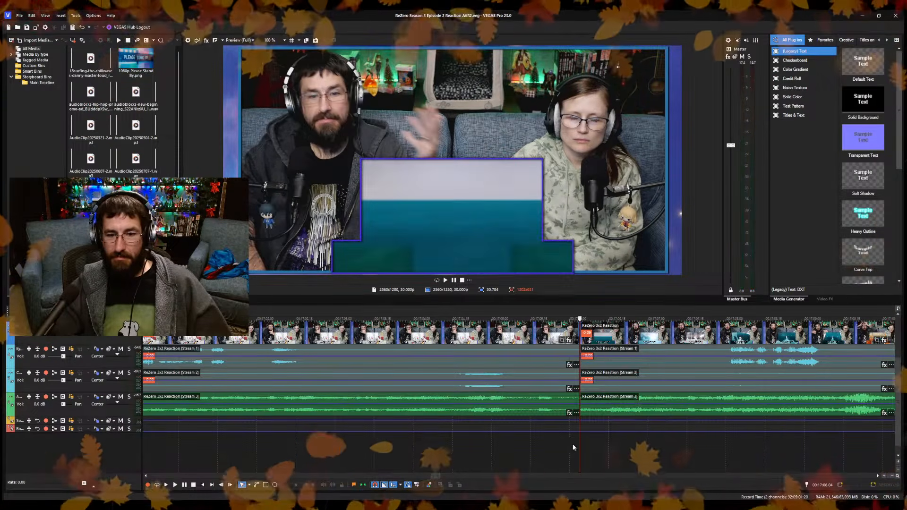
Extend the "Please Stand By" image to 17:20.27, on the "Sorry I was late getting here." shot, and review the footage that follows.
scroll(590, 435, down, 5)
click(552, 453)
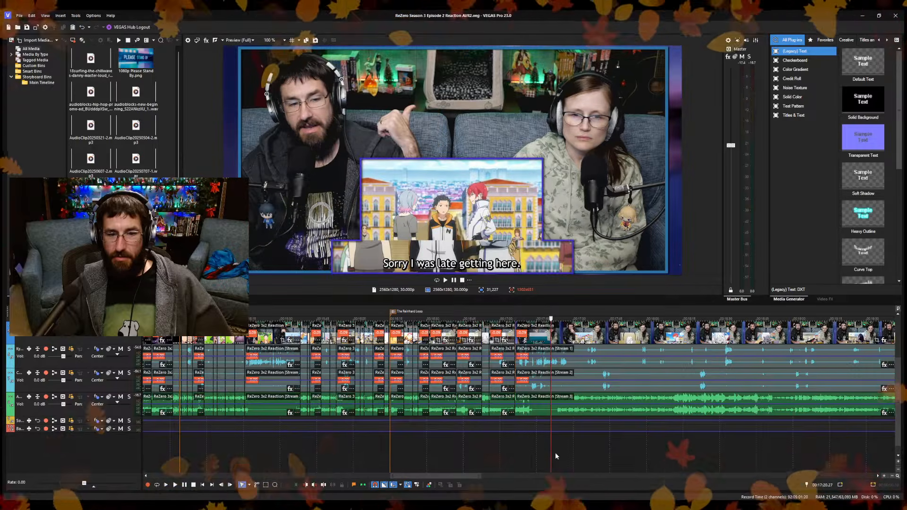
scroll(560, 448, up, 1)
drag(414, 340, 551, 348)
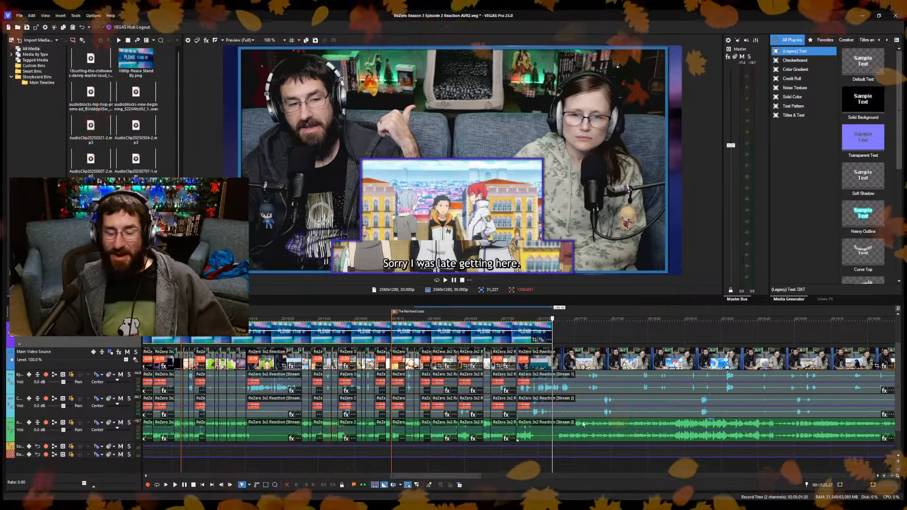
scroll(582, 424, up, 5)
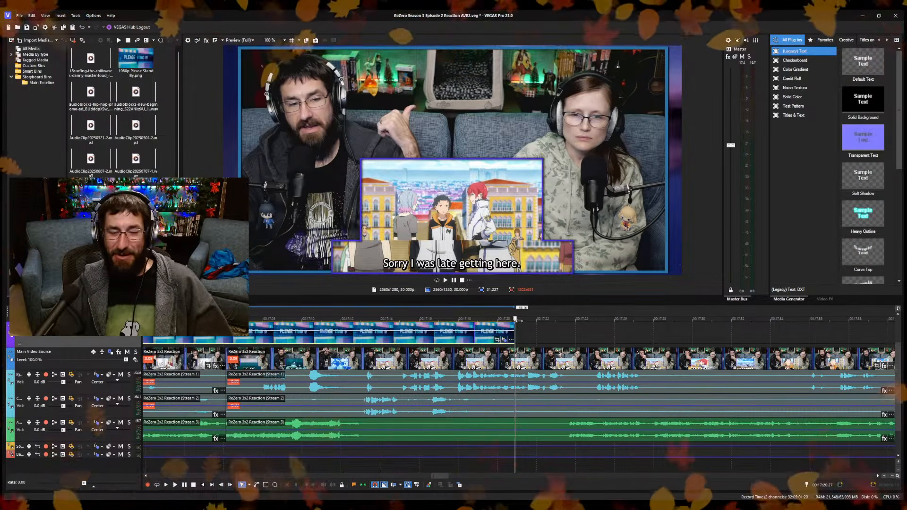
key(space)
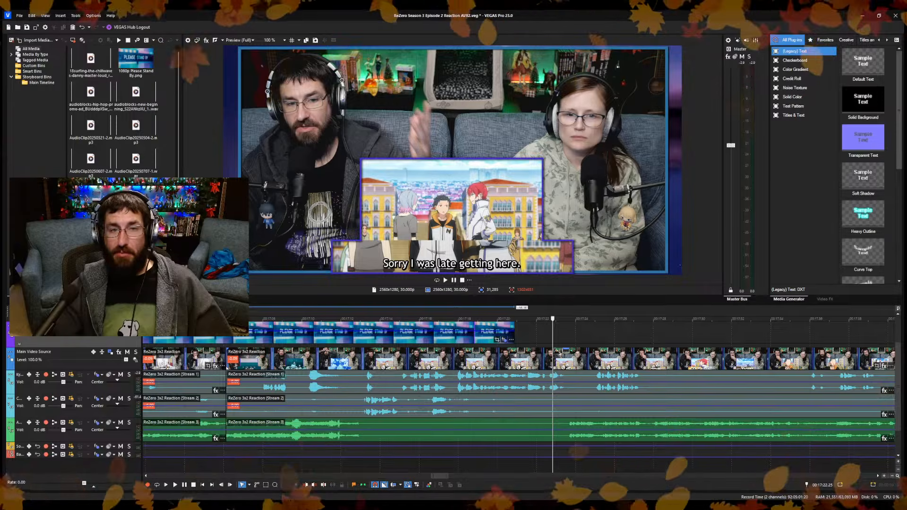
scroll(491, 435, down, 5)
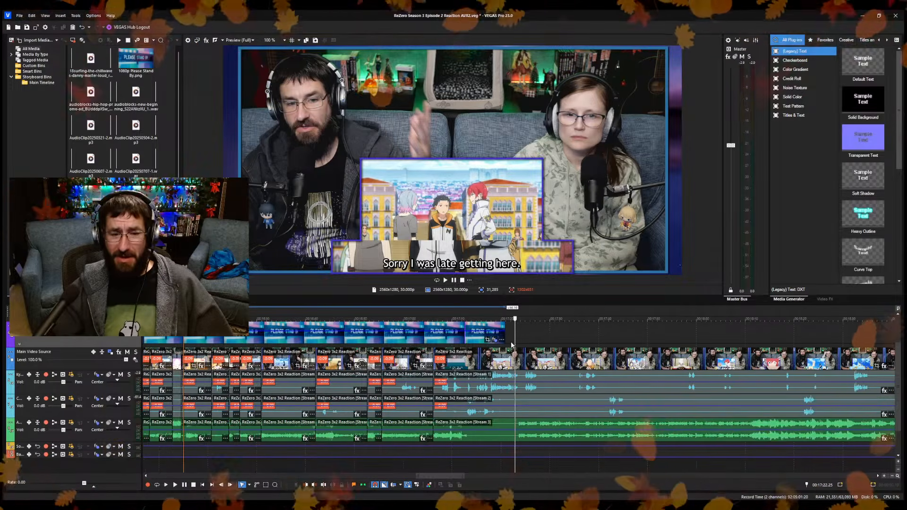
scroll(524, 359, down, 5)
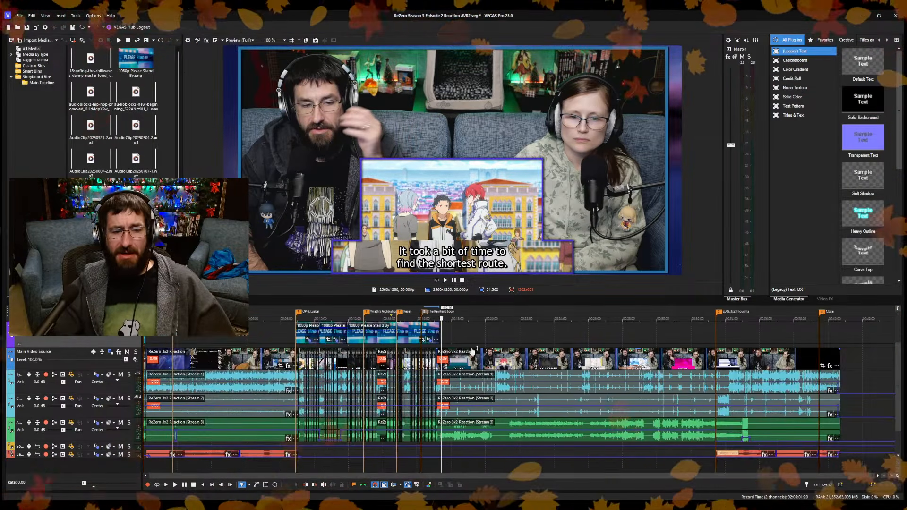
Extend the "Please Stand By" image to about 17:26, over the "It took a bit of time to find the shortest route." shot.
scroll(472, 351, up, 5)
scroll(472, 351, up, 5)
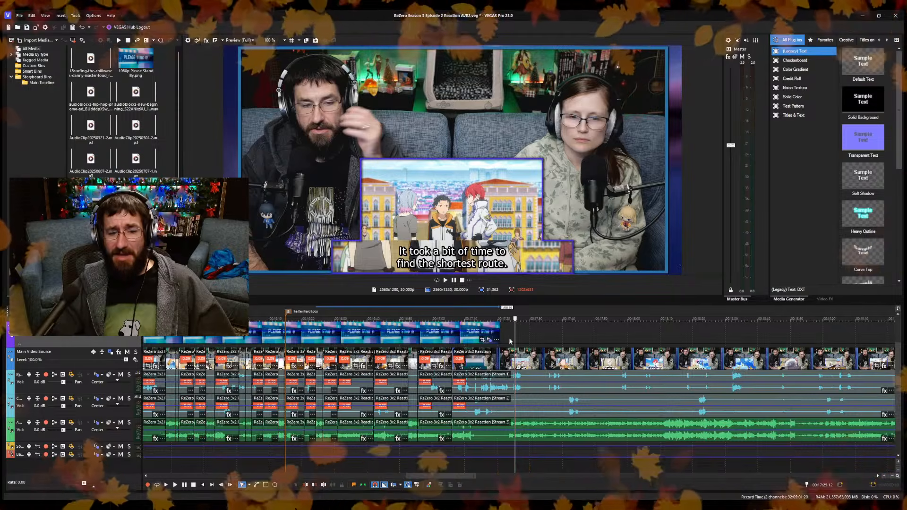
drag(497, 339, 517, 343)
scroll(505, 399, up, 3)
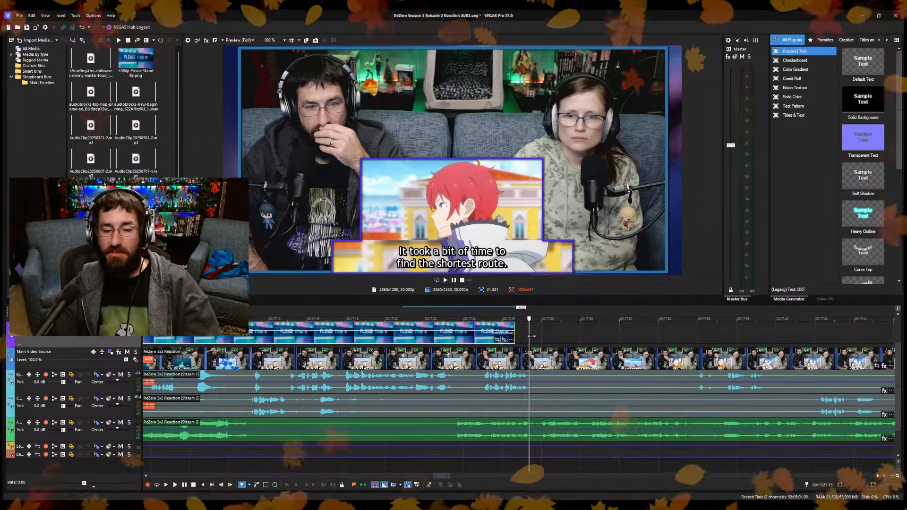
Split the reaction clips at 17:27.17, on the red-haired profile shot before "I understand why you called me here.".
mouse_move(531, 337)
mouse_down()
mouse_move(565, 338)
mouse_move(527, 353)
mouse_up()
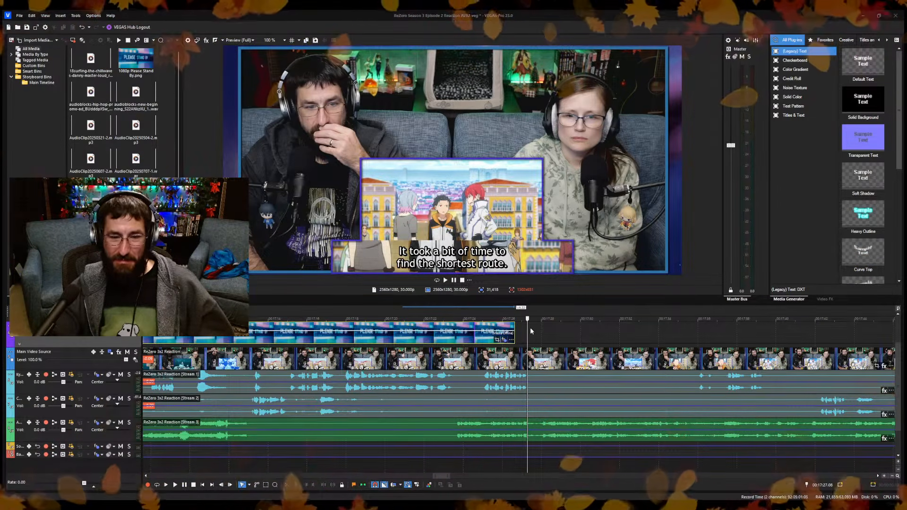
key(space)
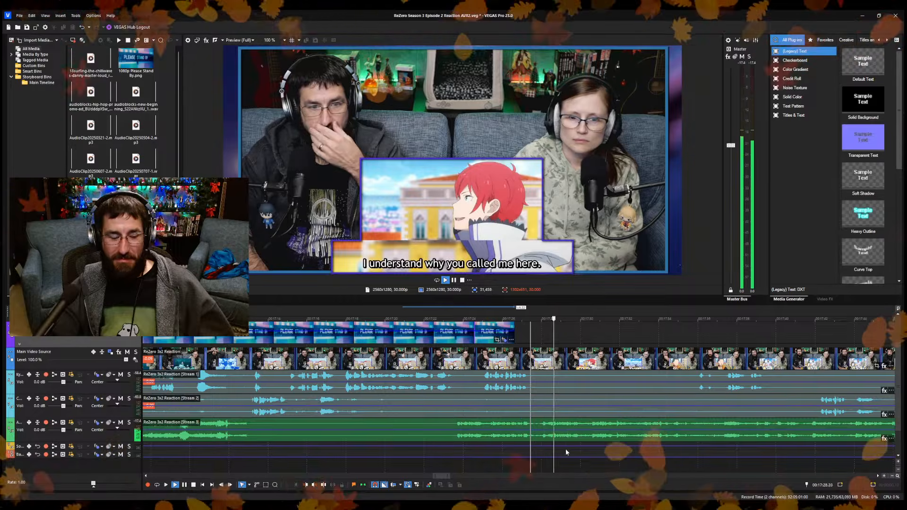
key(space)
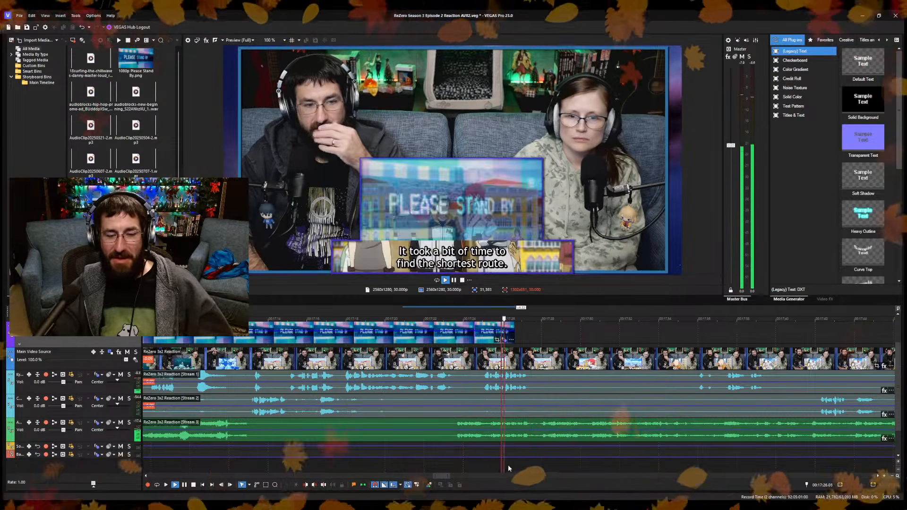
scroll(508, 464, up, 3)
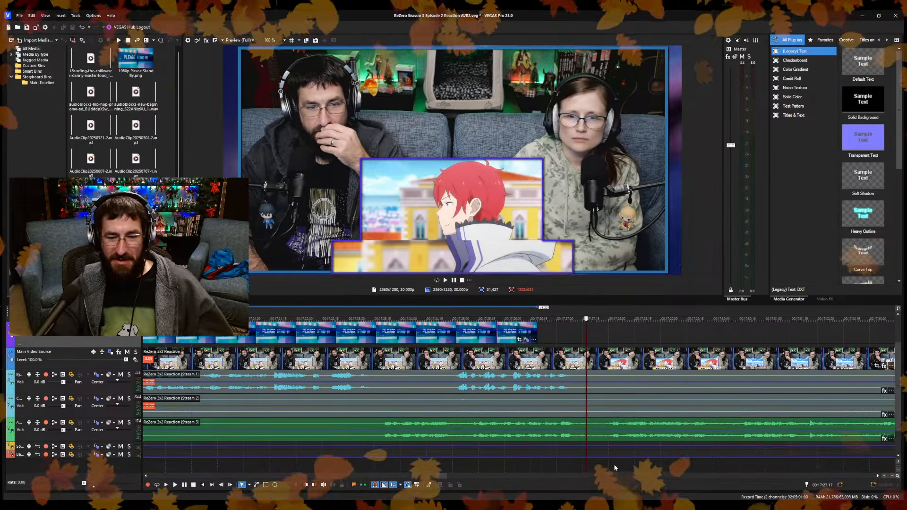
key(s)
key(space)
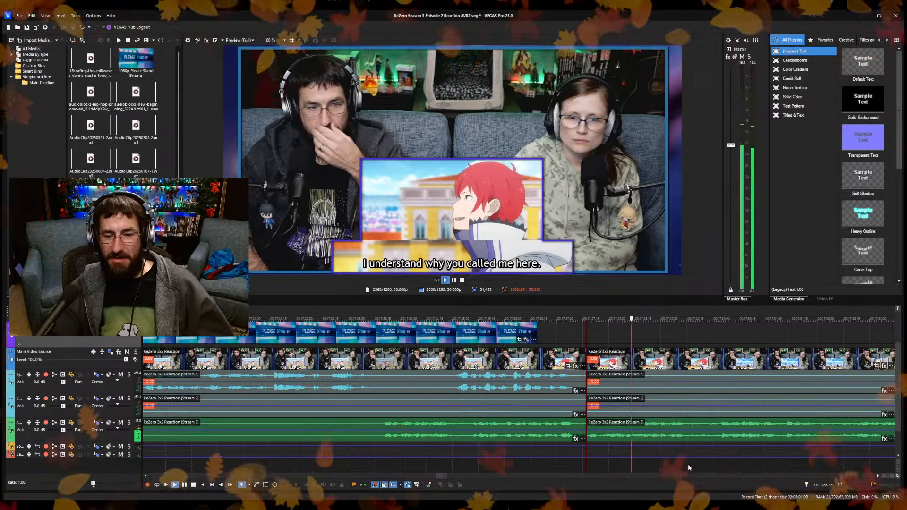
Split the reaction clips at about 17:29.15, between the "I understand why you called me here." and "You made the right choice, Rachins." lines, and save.
key(Return)
key(s)
key(space)
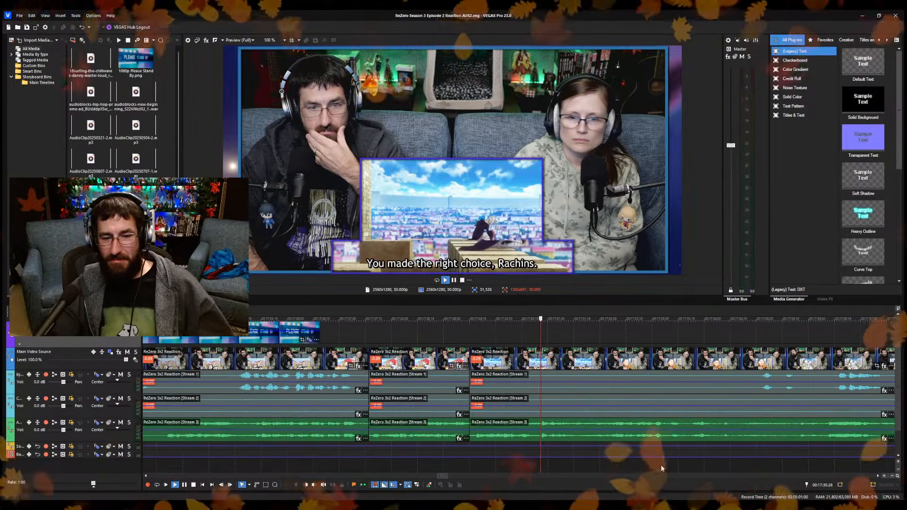
Split the reaction clips at 17:31.18 and trim about 15 frames off the new section's start, closing the gap.
key(Return)
key(s)
click(596, 467)
key(space)
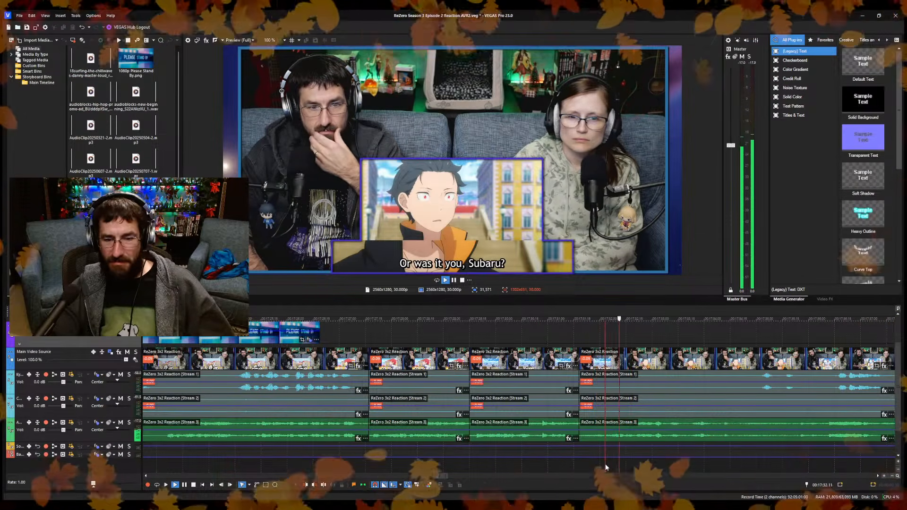
key(space)
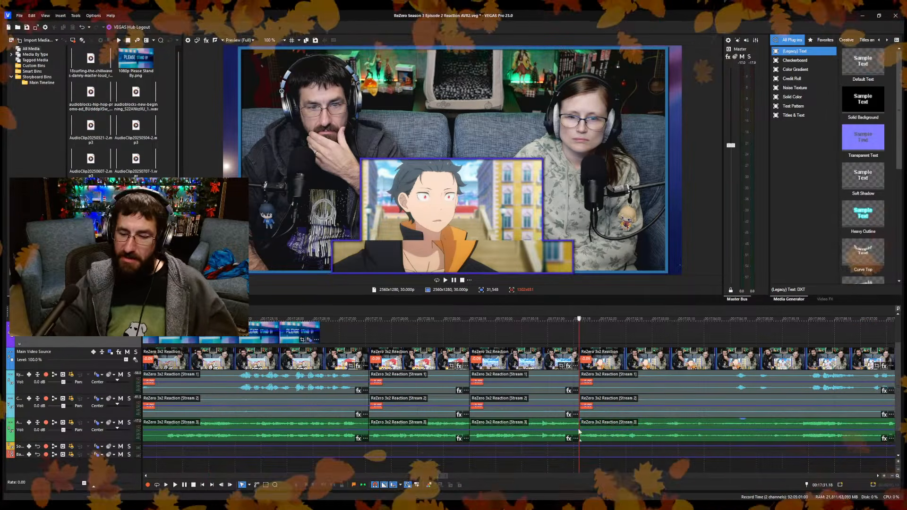
Extend the "Please Stand By" image to the newest cut at 17:31.18.
scroll(577, 400, down, 2)
scroll(577, 400, down, 4)
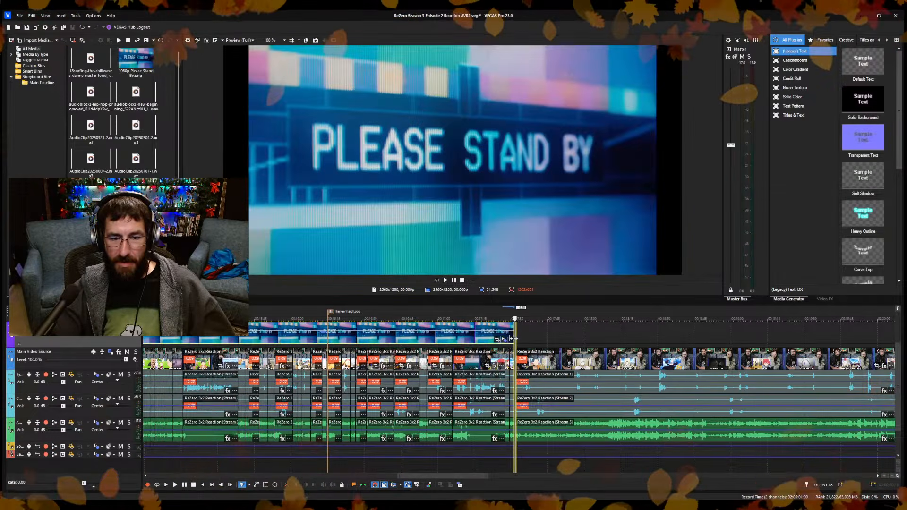
scroll(566, 417, up, 2)
scroll(567, 417, down, 4)
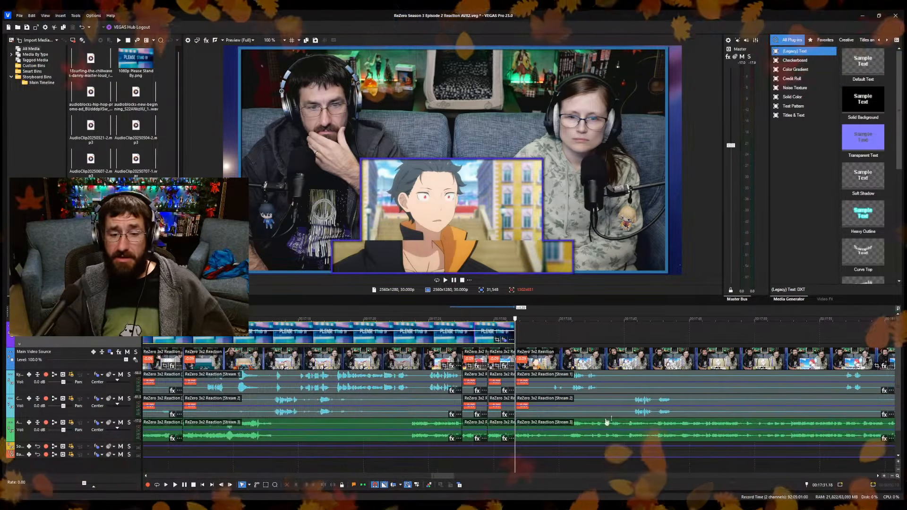
scroll(636, 465, down, 4)
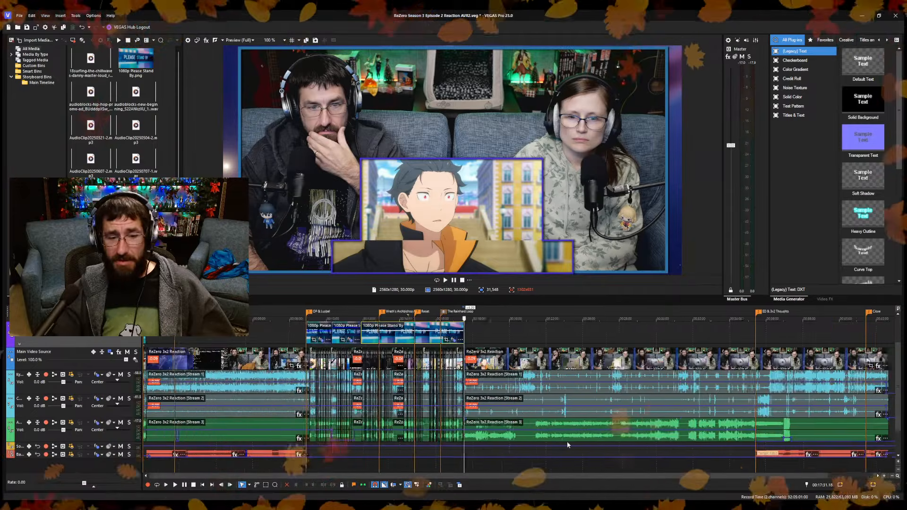
scroll(468, 416, up, 4)
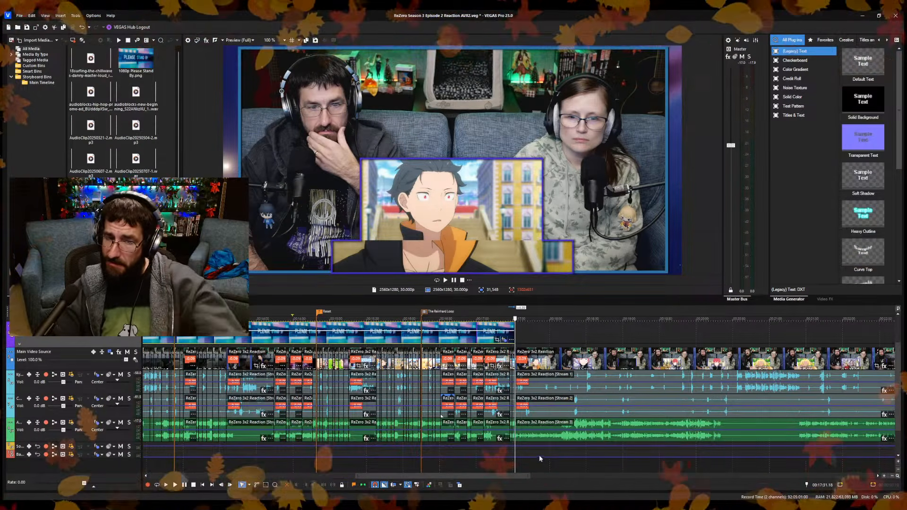
scroll(565, 460, down, 3)
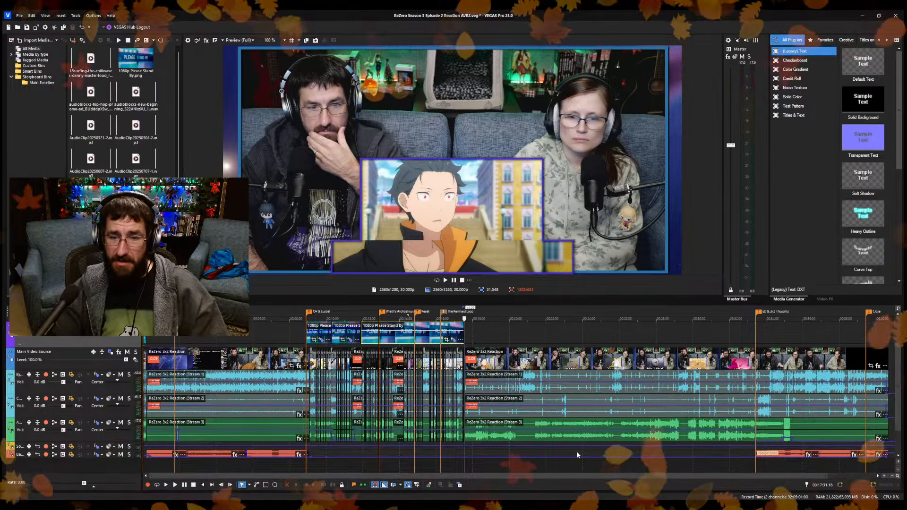
scroll(576, 452, down, 1)
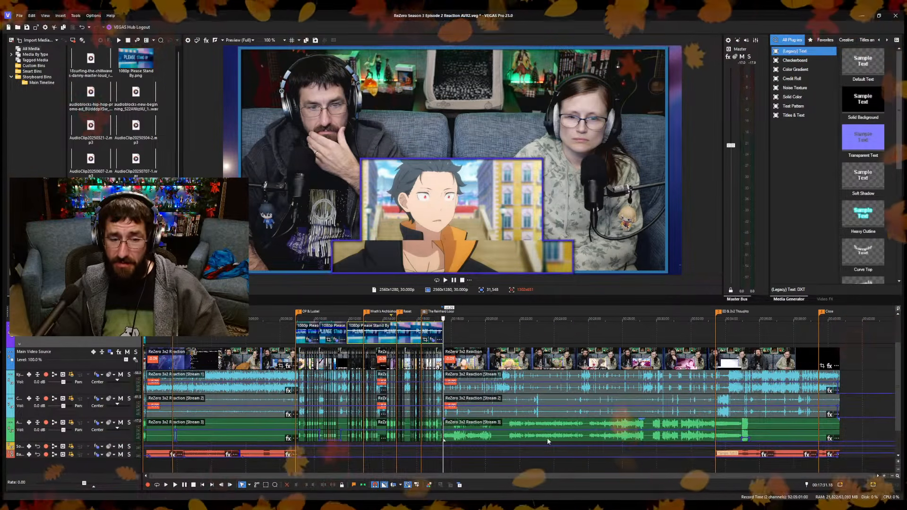
scroll(533, 434, up, 4)
scroll(527, 439, up, 5)
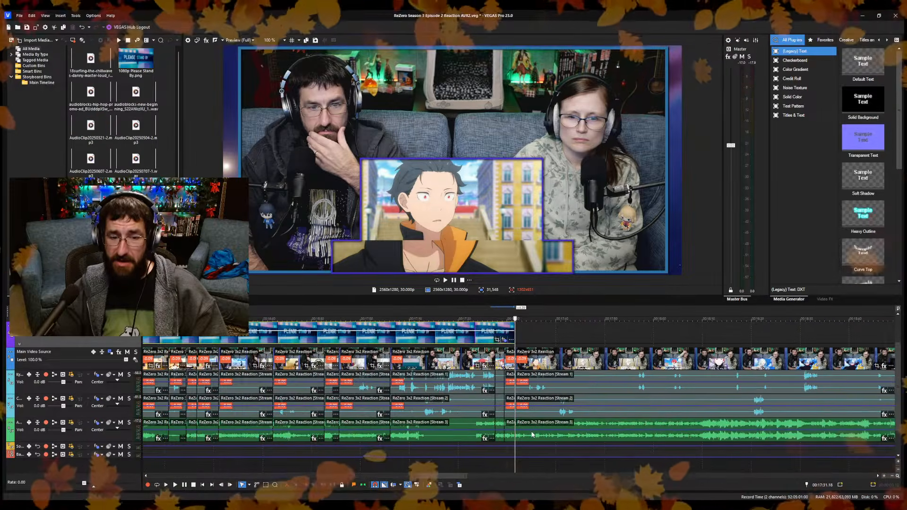
scroll(522, 441, down, 2)
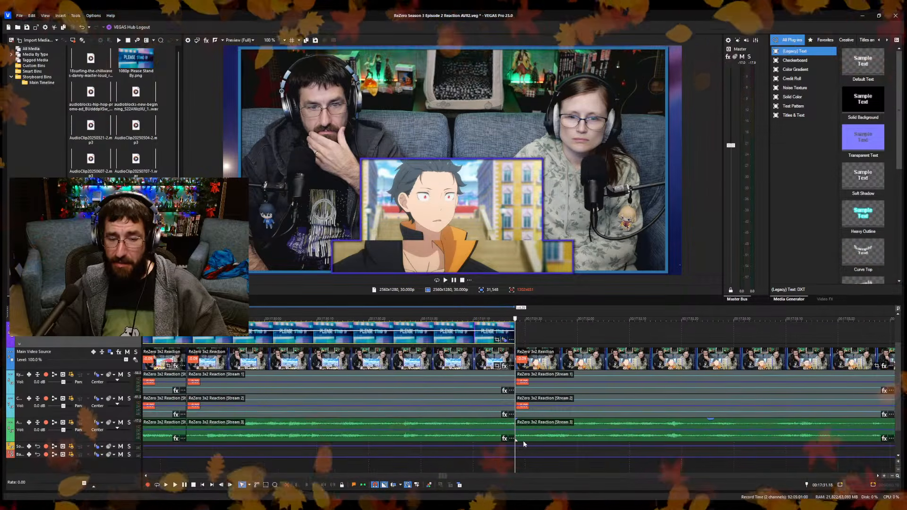
scroll(525, 441, down, 4)
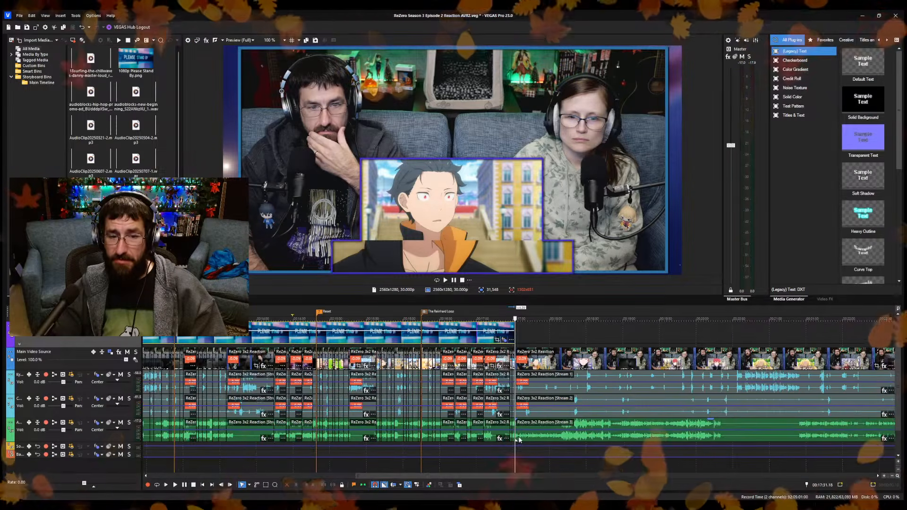
scroll(517, 438, down, 3)
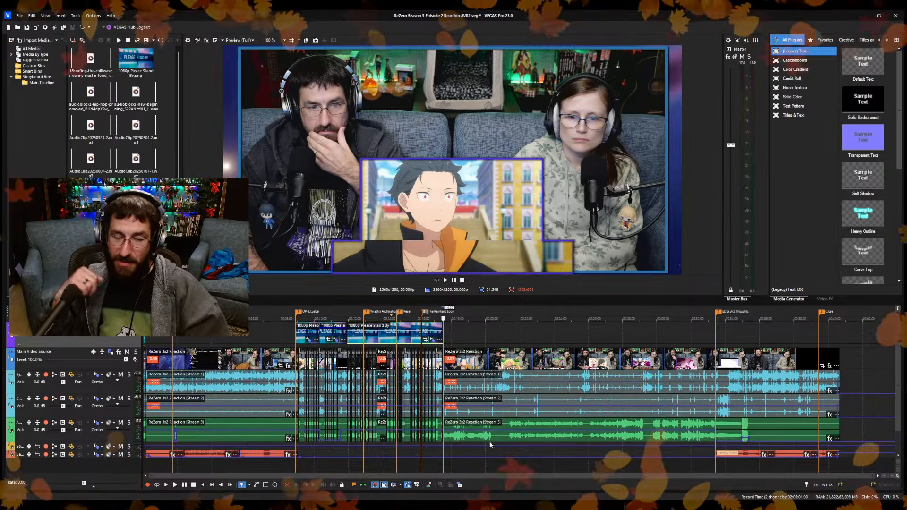
Split the reaction clips at 17:38.08, following "Reinhard!", and trim the new section's start to 17:38.16, closing the gap.
click(482, 336)
scroll(495, 346, up, 5)
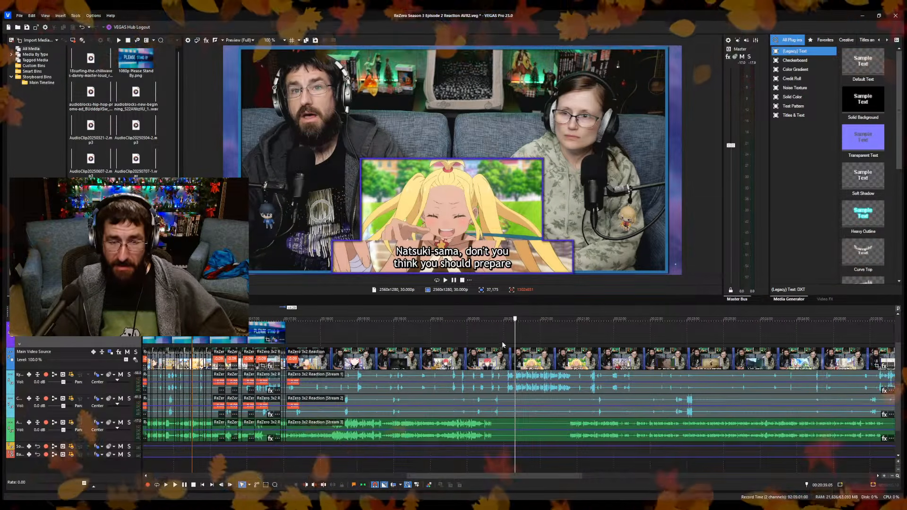
click(501, 344)
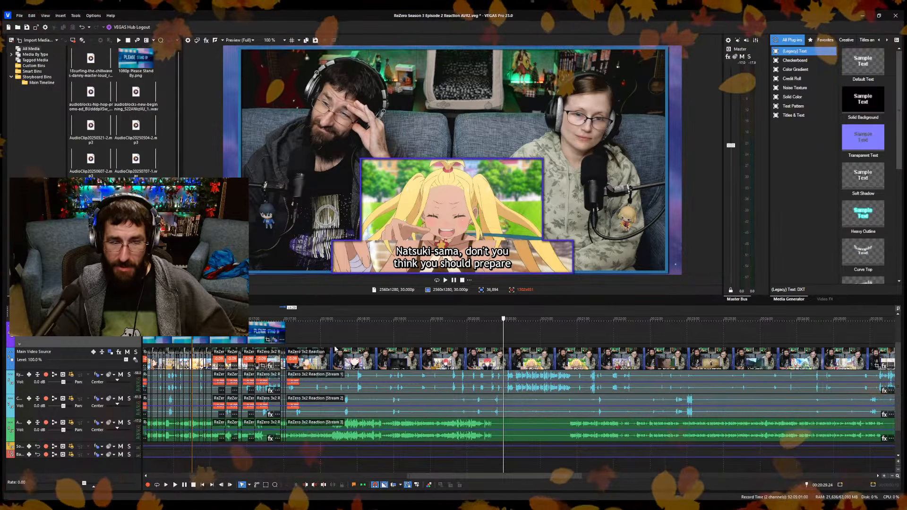
click(298, 346)
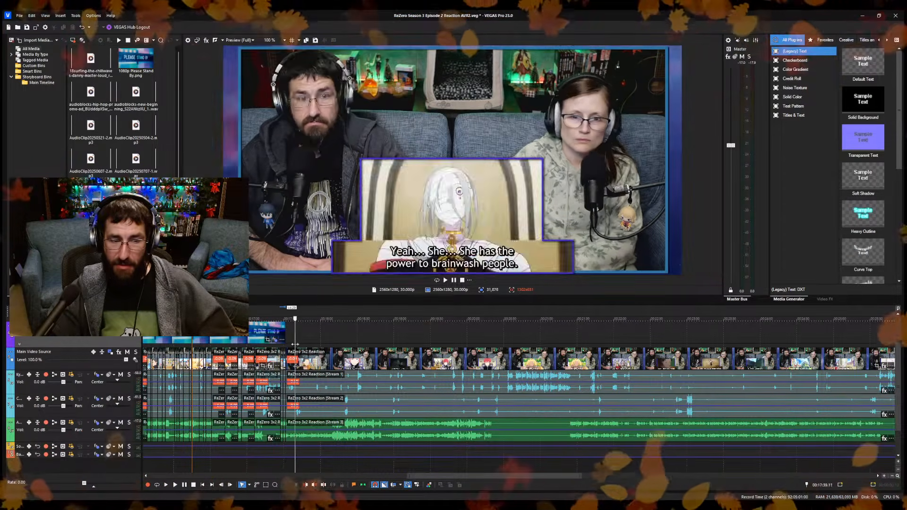
key(space)
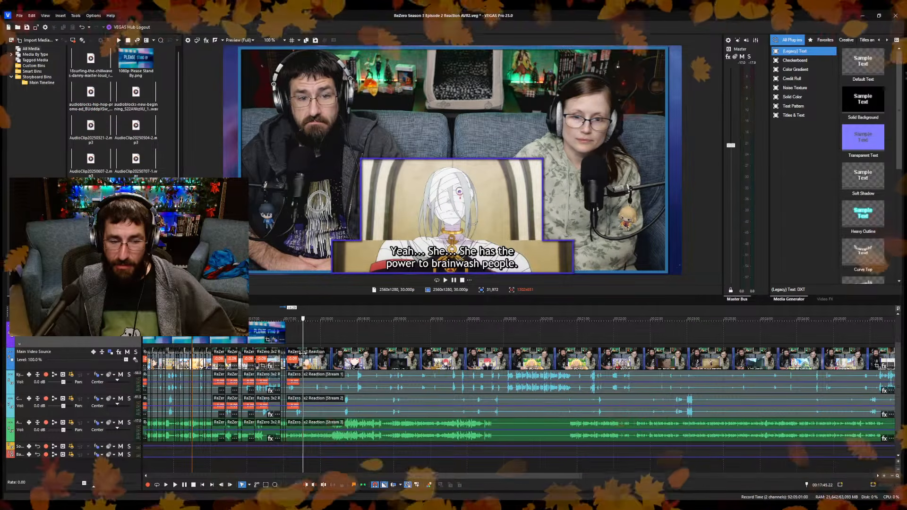
scroll(500, 409, up, 5)
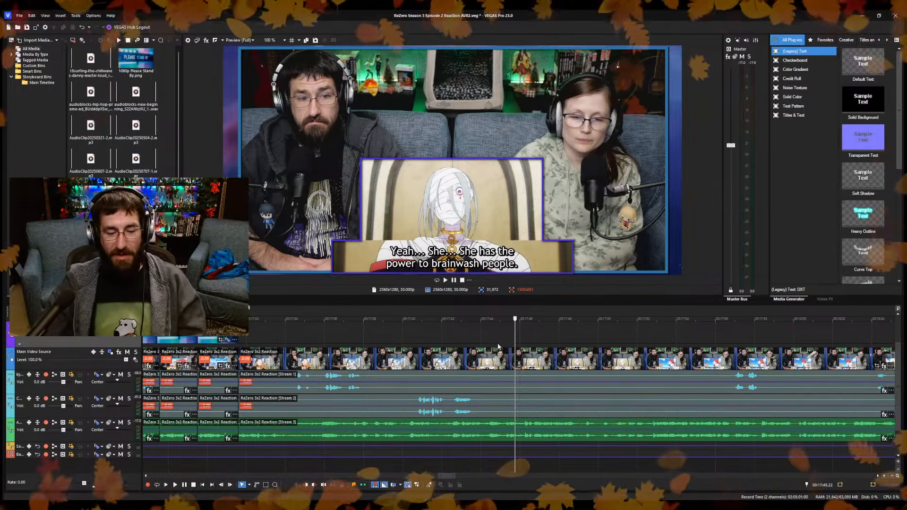
click(506, 390)
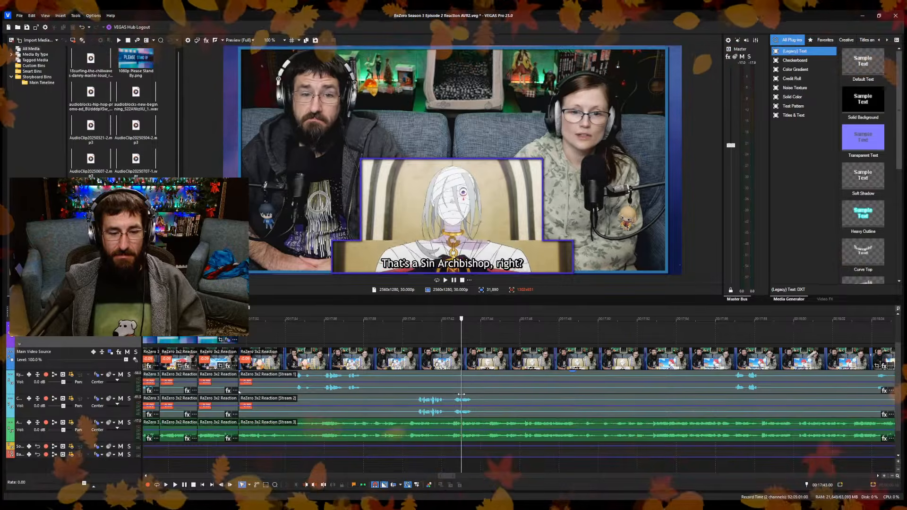
click(289, 413)
key(space)
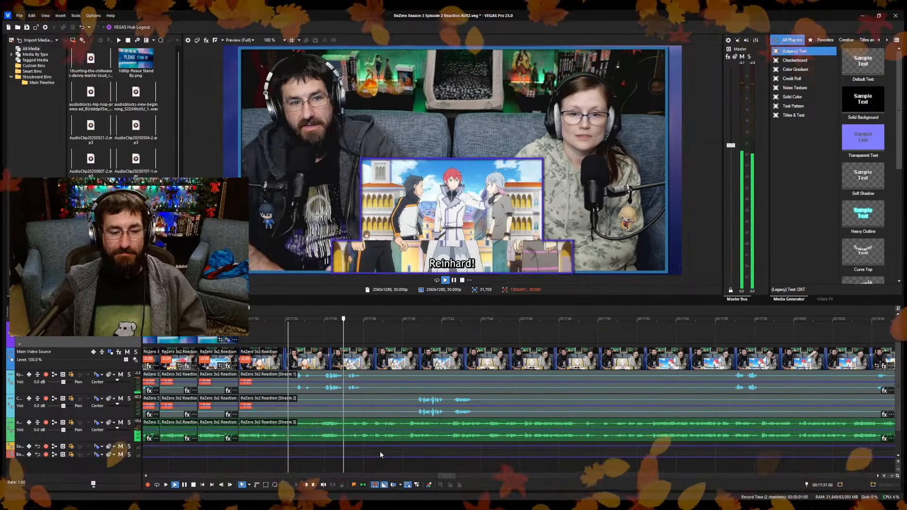
key(space)
scroll(380, 455, up, 4)
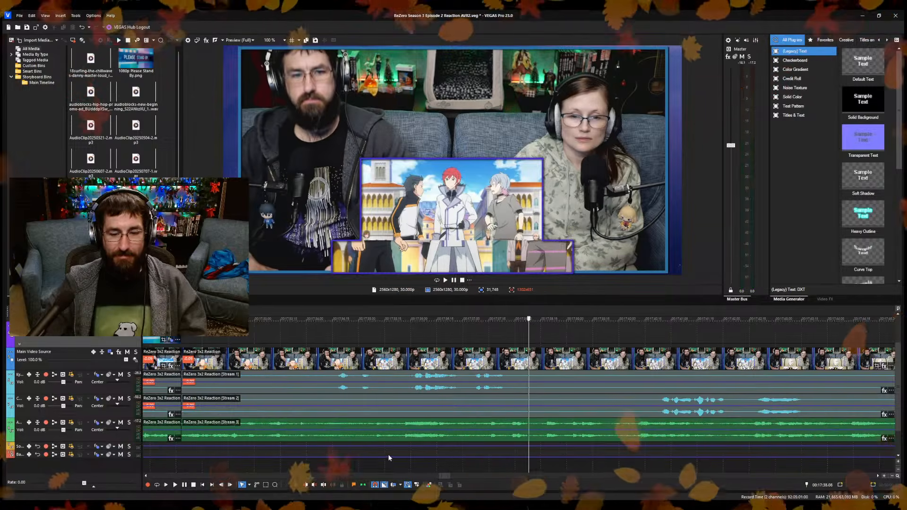
key(s)
click(543, 461)
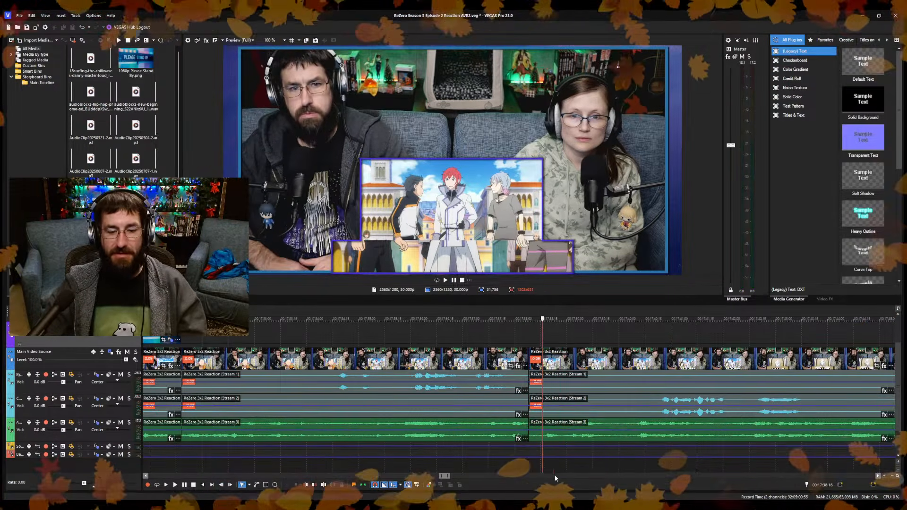
key(space)
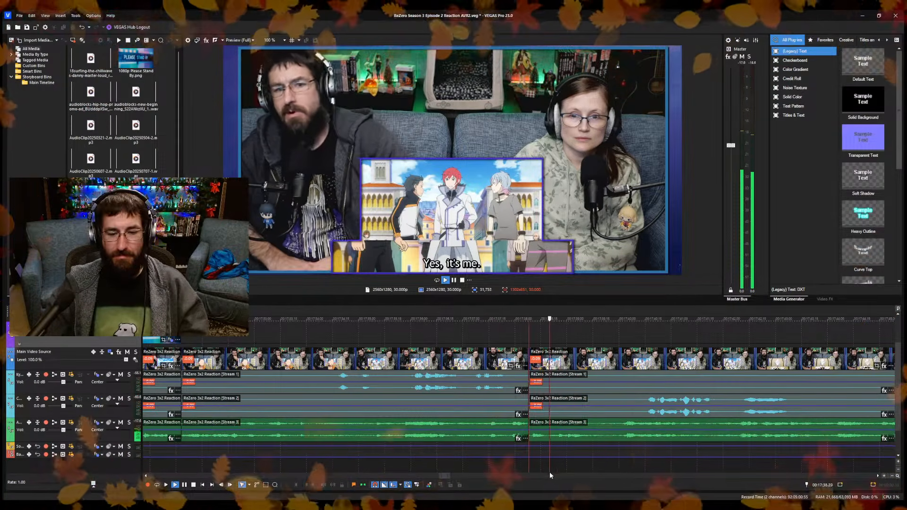
Split the reaction clips at 17:39.15, on "Yes, it's me.", trim about 15 frames off the new section's start, close the gap, and save.
key(s)
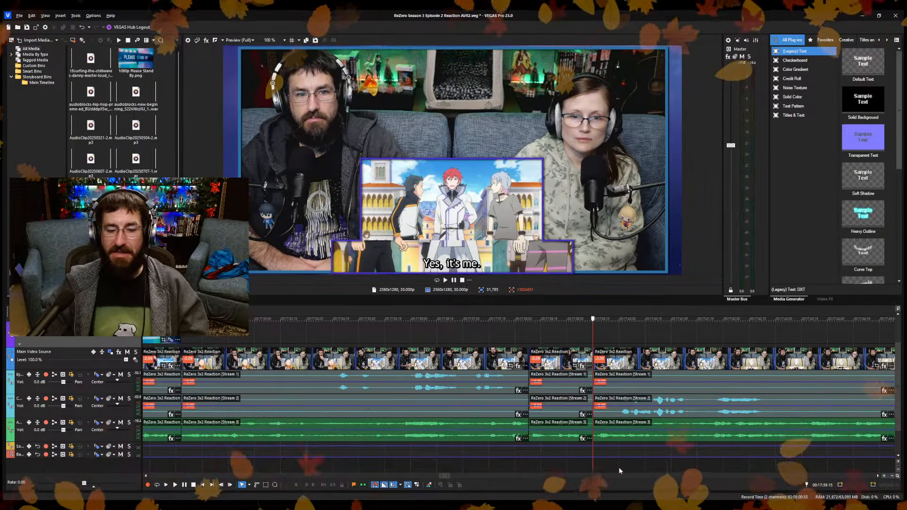
key(space)
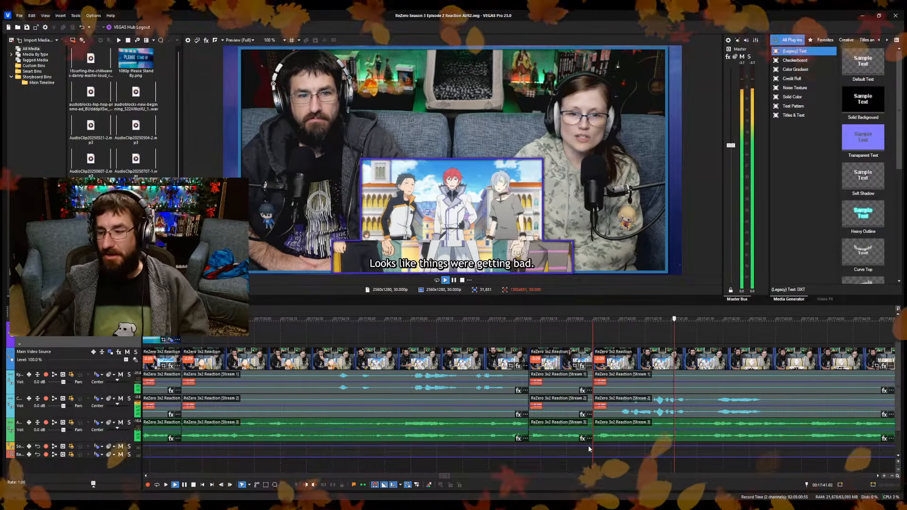
scroll(599, 434, down, 2)
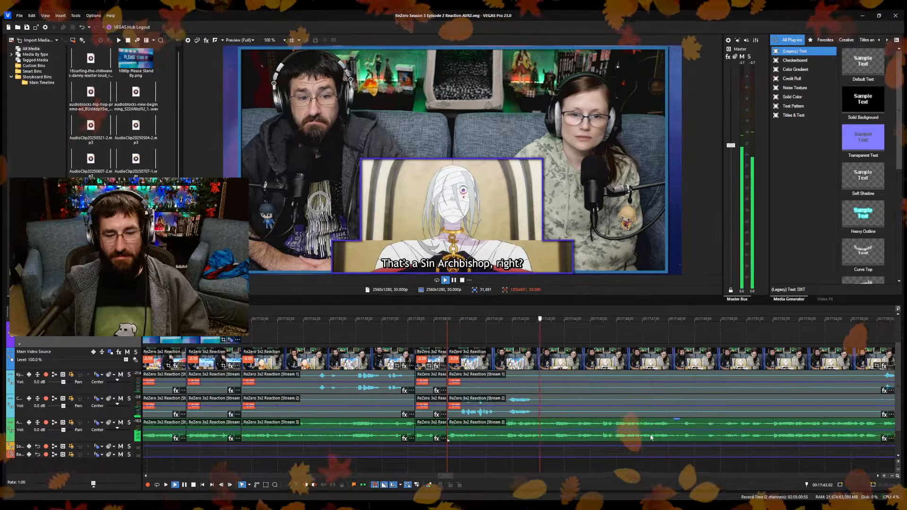
Split the reaction clips at about 17:43.10, on "That's a Sin Archbishop, right?", and trim the new section's start to the "Yeah... She..." line, closing the gap.
key(space)
scroll(522, 456, up, 3)
click(499, 467)
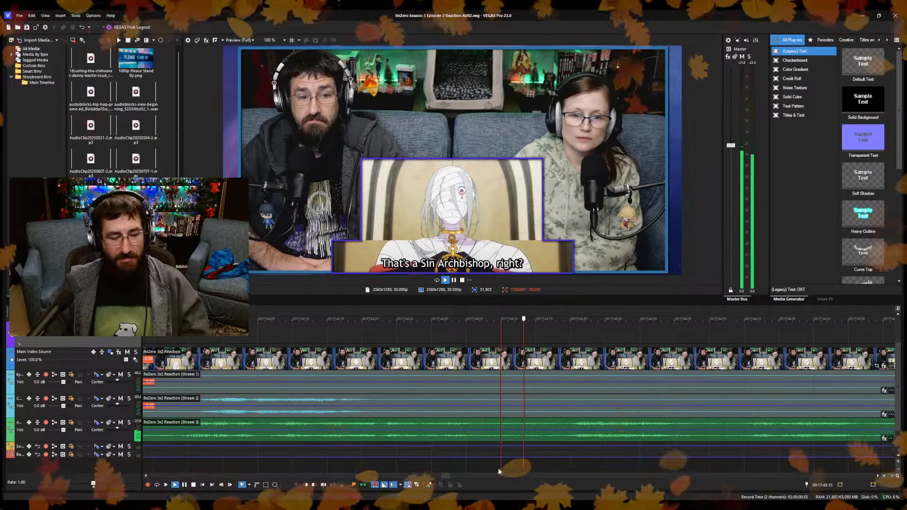
key(s)
key(space)
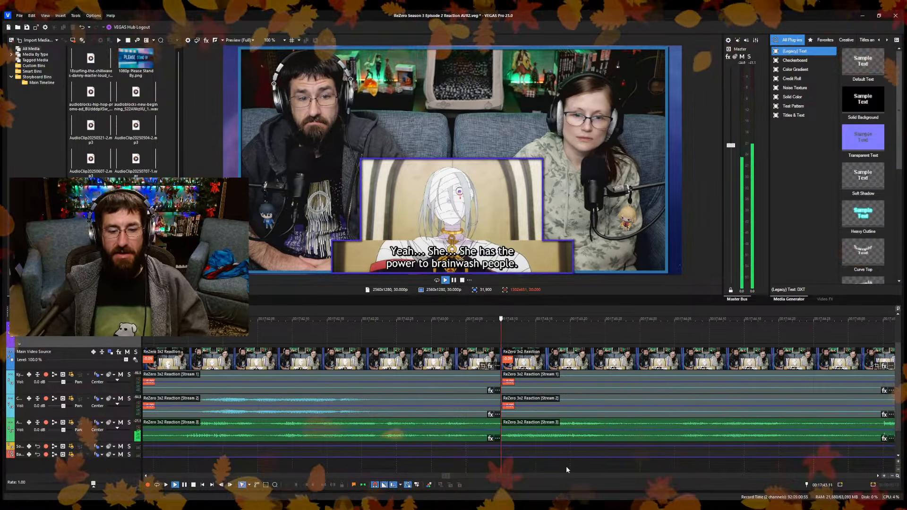
Split the reaction clips at about 17:47, on the "She has the power to brainwash people." line.
scroll(563, 466, down, 3)
scroll(555, 469, up, 3)
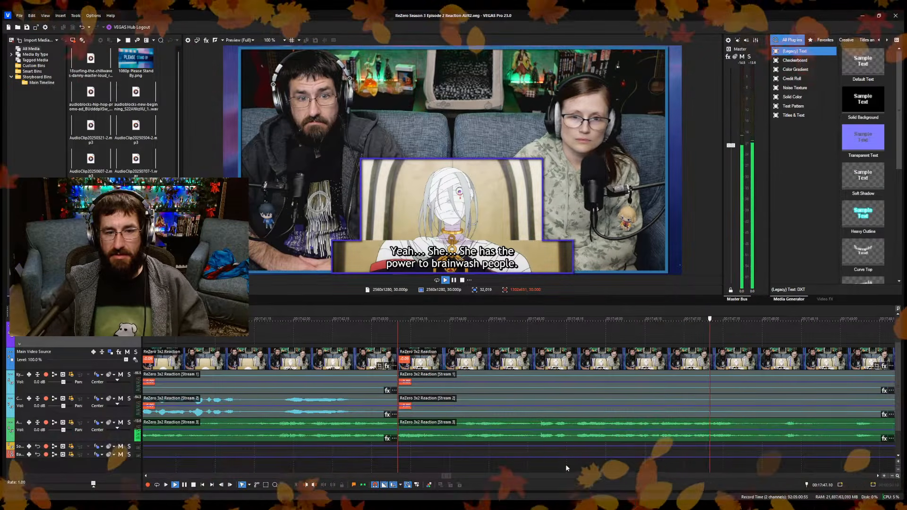
key(Return)
key(s)
Trim the new section's start to 17:51.19, just before the red-haired swordsman is addressed, closing the gap, and save.
scroll(628, 463, down, 4)
click(597, 467)
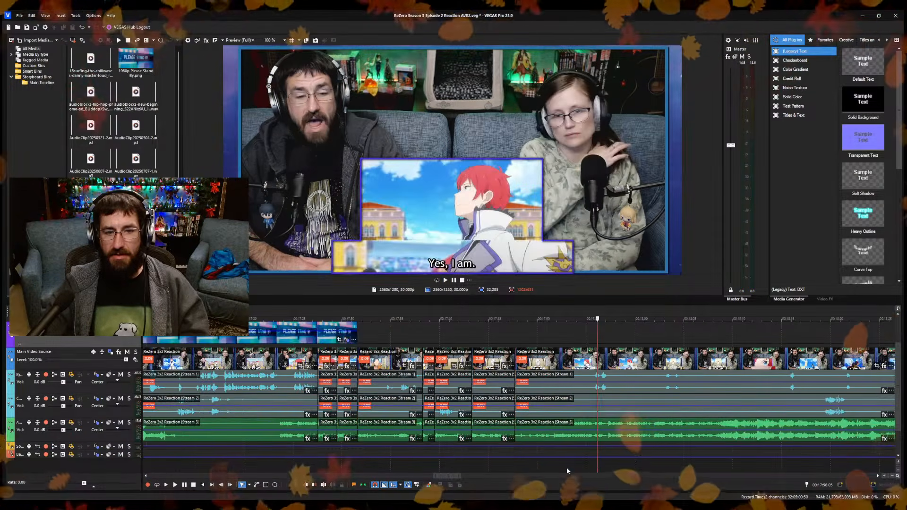
click(547, 465)
scroll(555, 466, up, 4)
scroll(566, 469, up, 2)
click(609, 467)
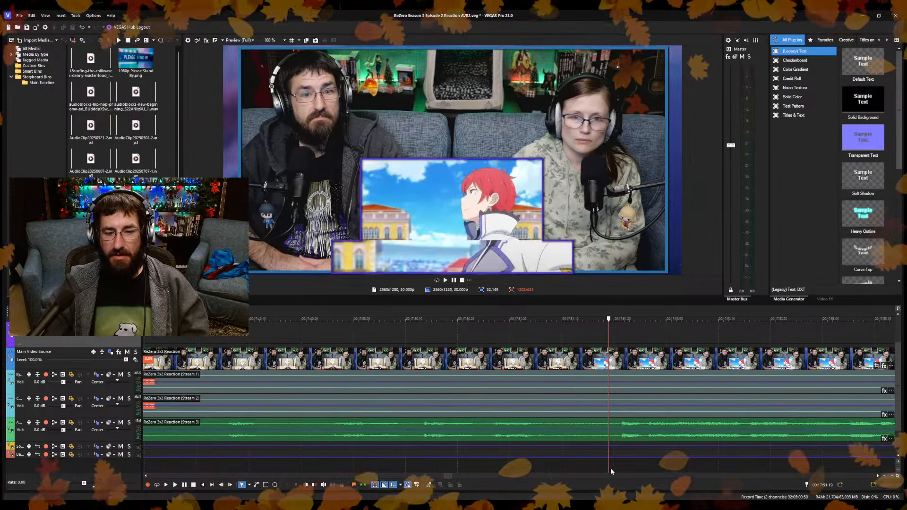
key(space)
Play past "Yes, I am." and split the reaction clips at 17:54.25, on the "Though, sadly, I am aware" line.
key(space)
scroll(585, 461, down, 3)
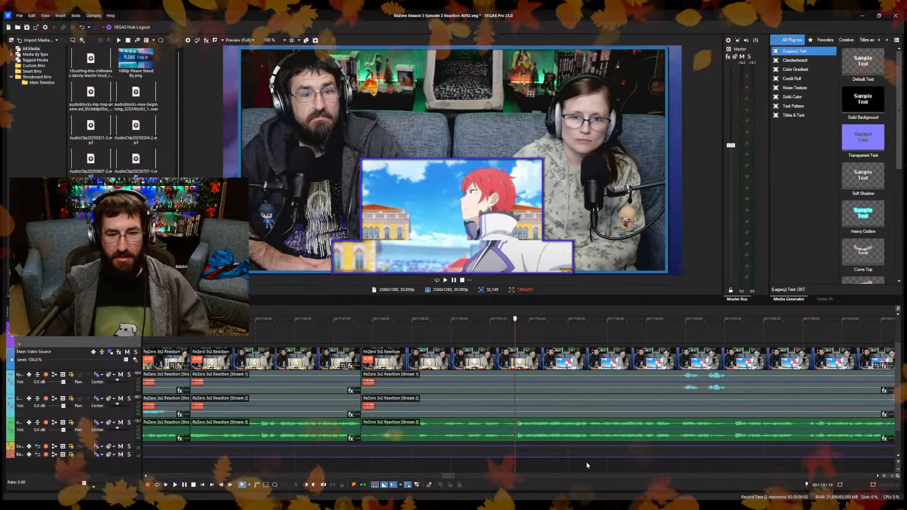
key(alt+[)
key(ctrl+s)
key(space)
scroll(509, 461, up, 3)
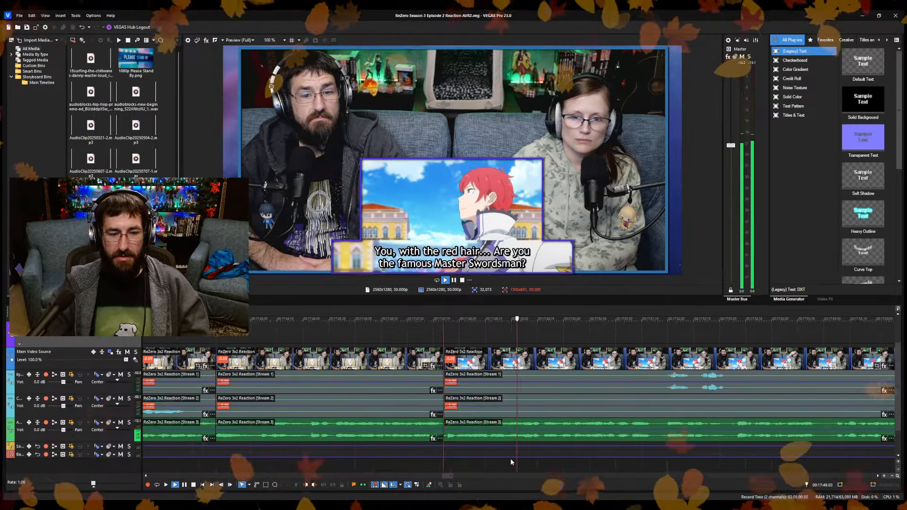
scroll(535, 452, down, 3)
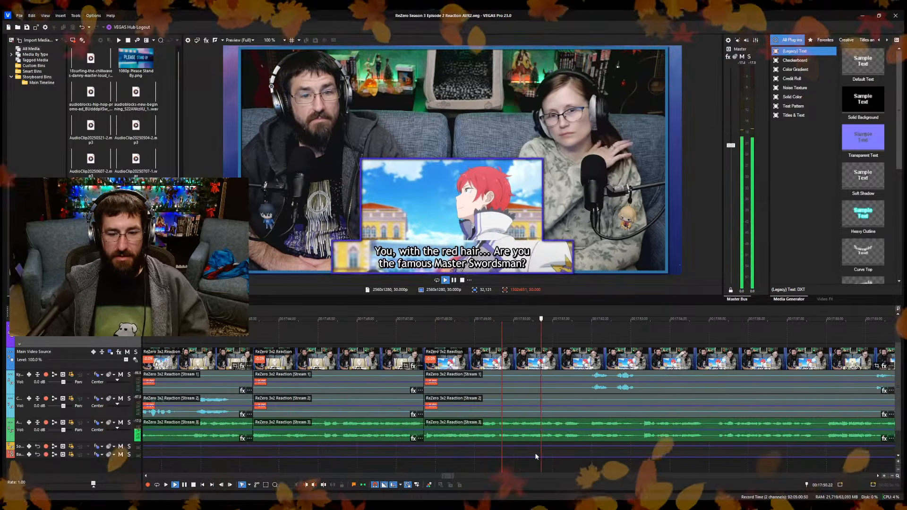
click(584, 464)
scroll(602, 464, up, 3)
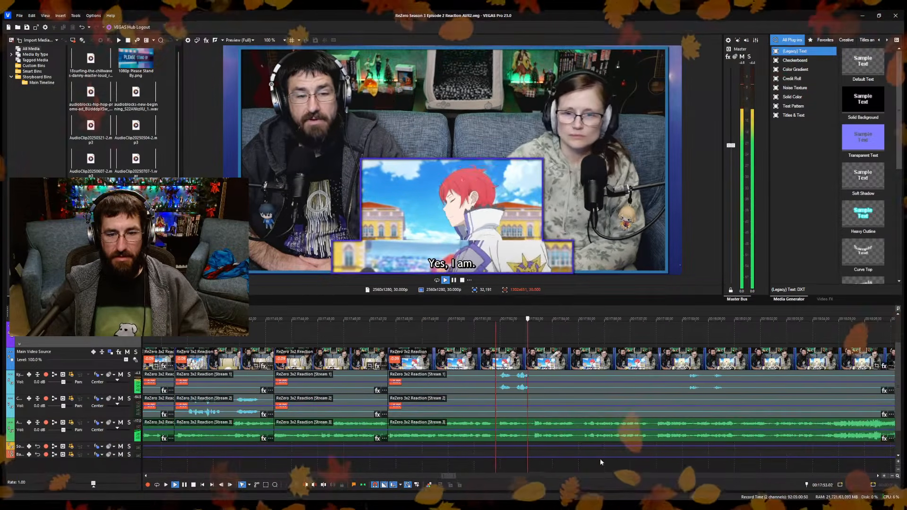
key(space)
click(597, 463)
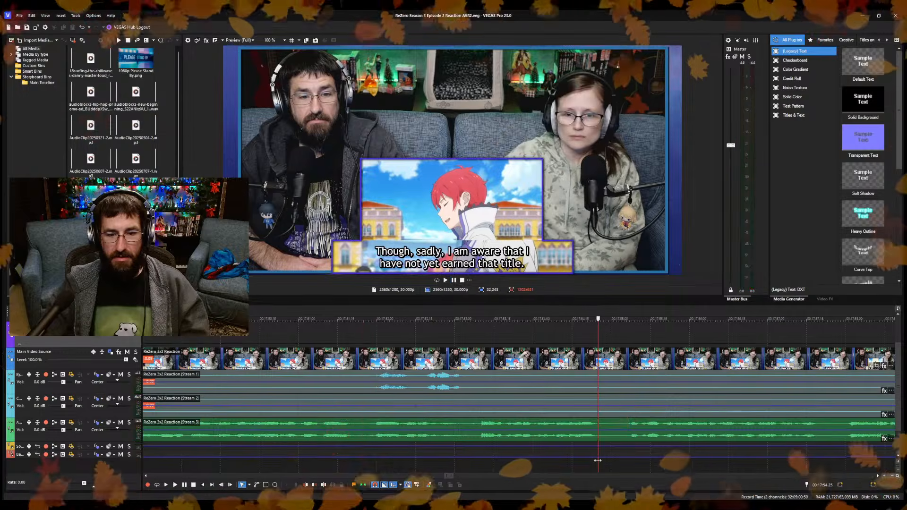
key(s)
Play the section after the newest cut up to 17:56.01 and save the project.
click(625, 466)
key(space)
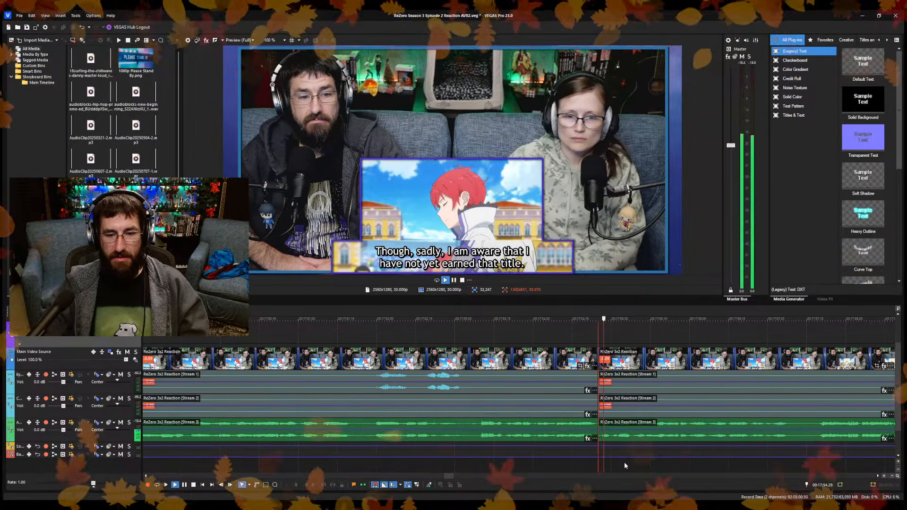
scroll(620, 463, down, 3)
key(space)
scroll(614, 464, down, 5)
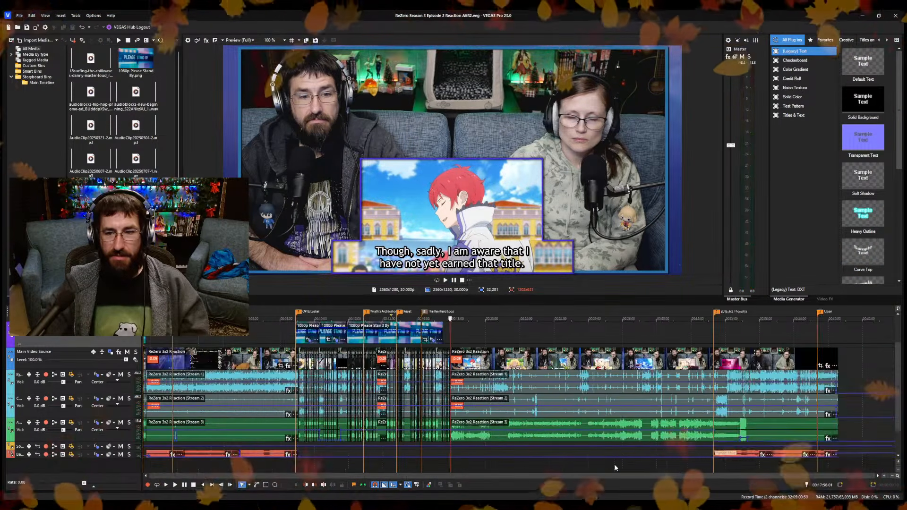
Extend the last "Please Stand By" image to 18:03.19, on the "So it would seem." line.
click(716, 312)
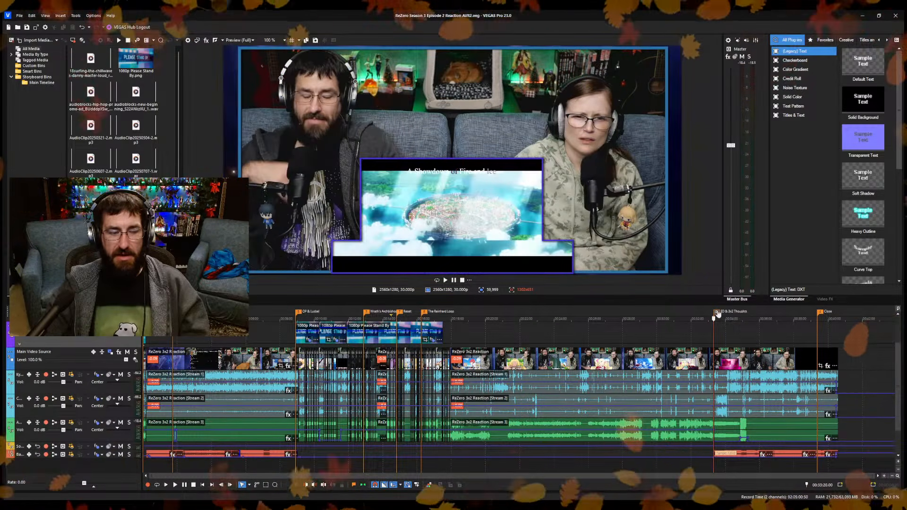
click(453, 319)
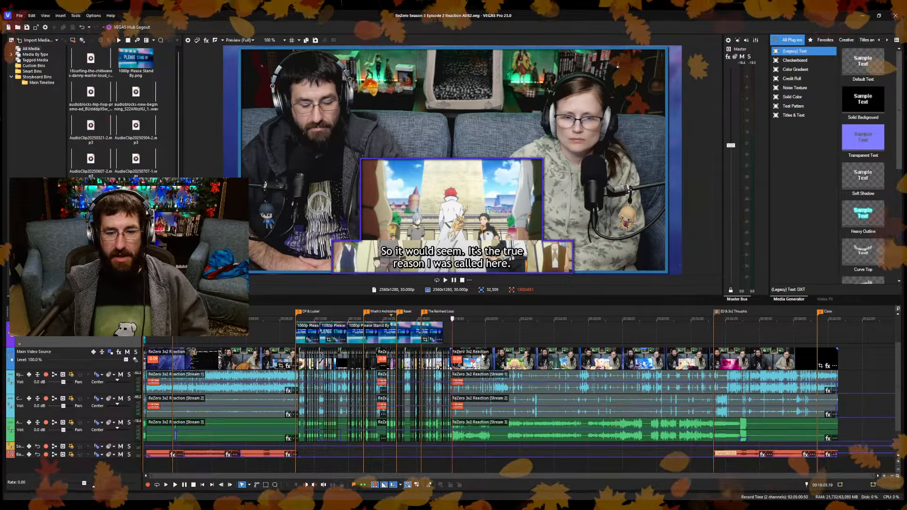
scroll(473, 330, up, 3)
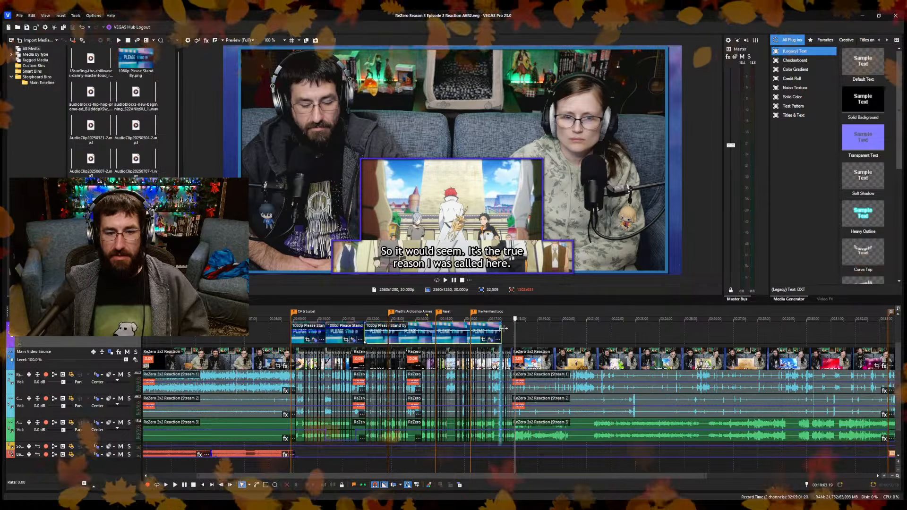
drag(502, 335, 515, 335)
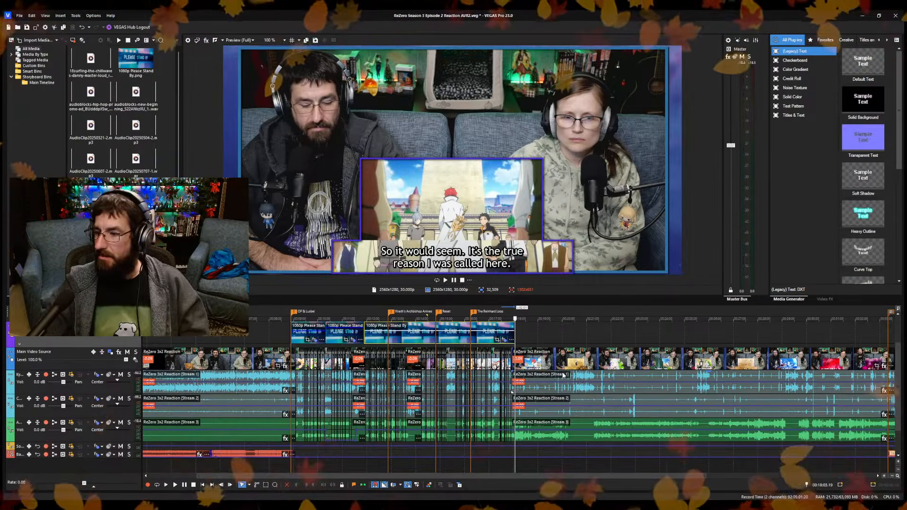
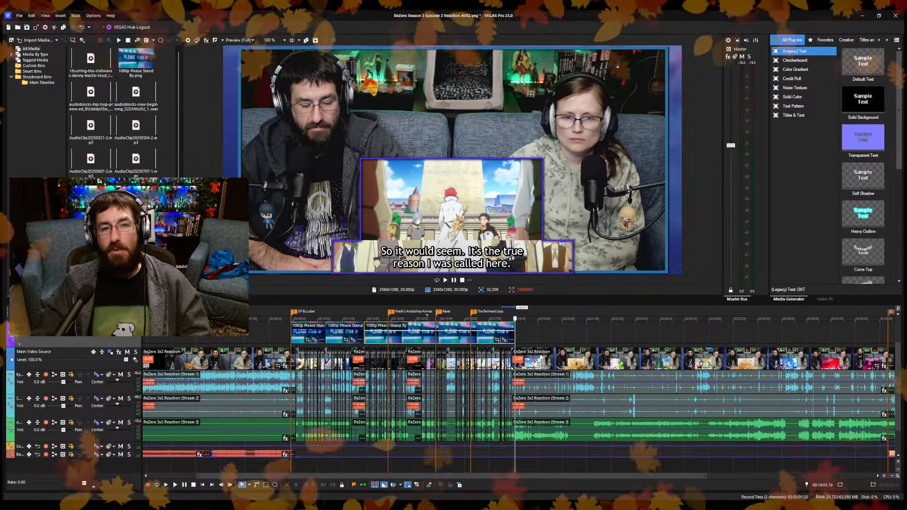
Play back the timeline around the end of the Please Stand By overlay to find where the overlay should stop.
click(529, 331)
scroll(528, 332, up, 6)
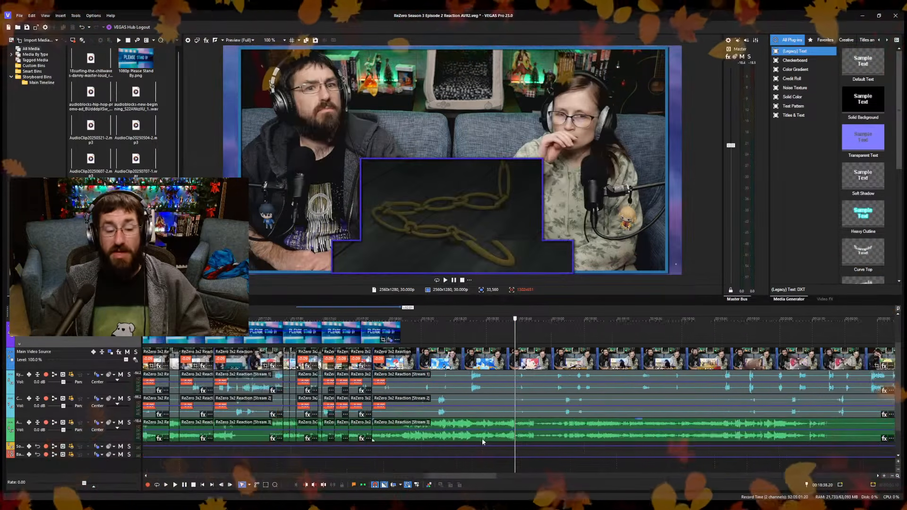
key(space)
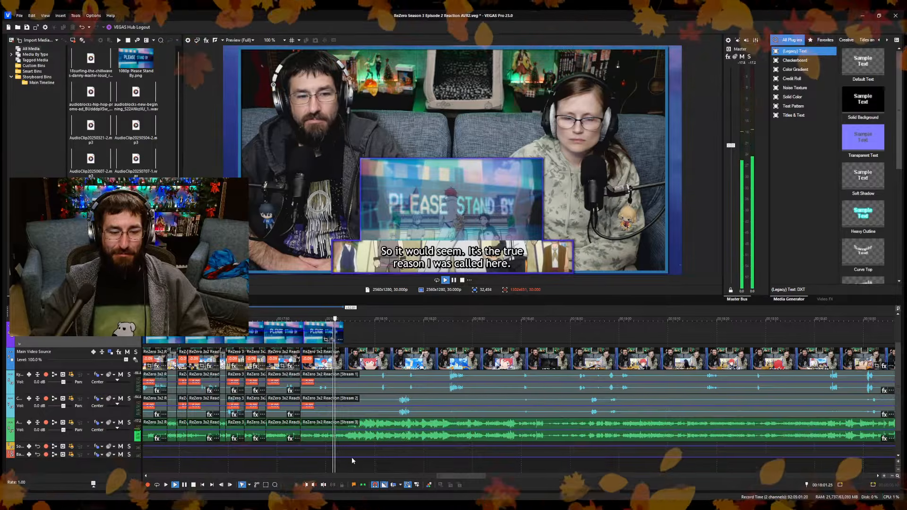
scroll(351, 458, up, 3)
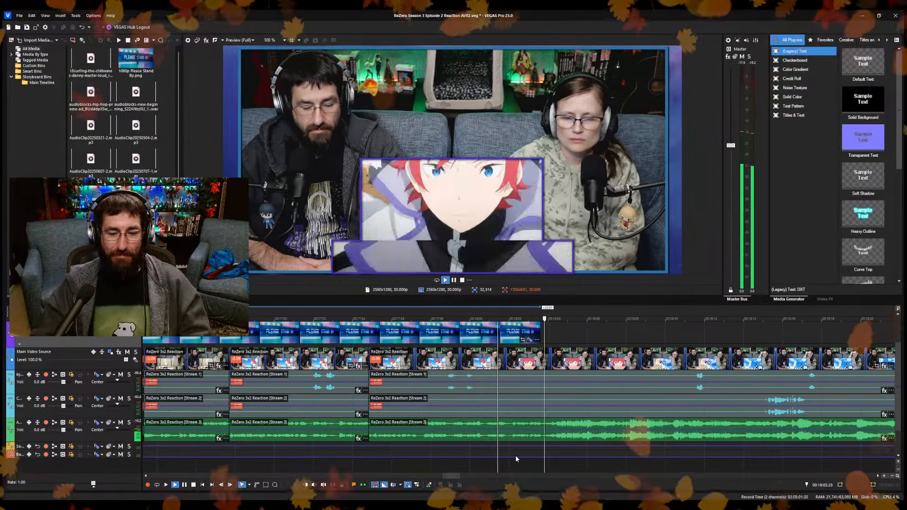
key(space)
scroll(547, 456, up, 2)
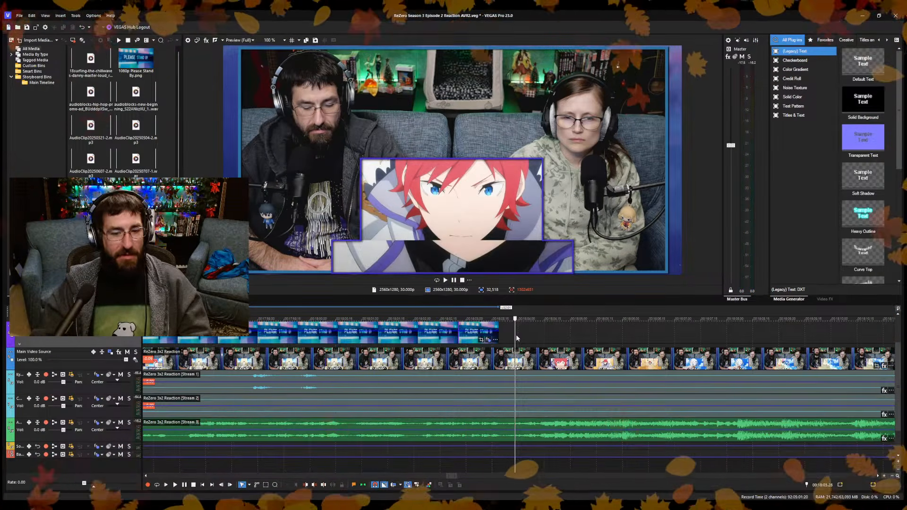
click(516, 336)
click(506, 336)
scroll(465, 401, down, 4)
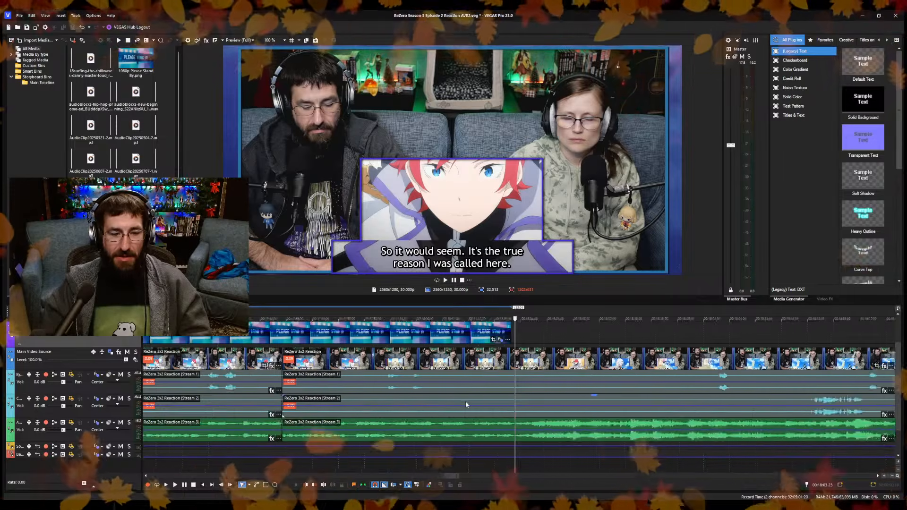
Shorten the end of the last Please Stand By overlay clip to about 00:18:01.
click(484, 390)
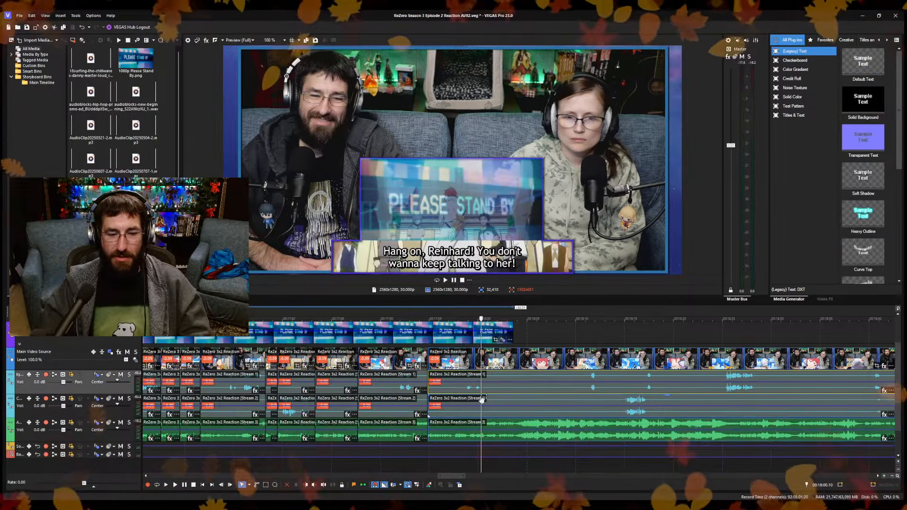
scroll(517, 399, up, 3)
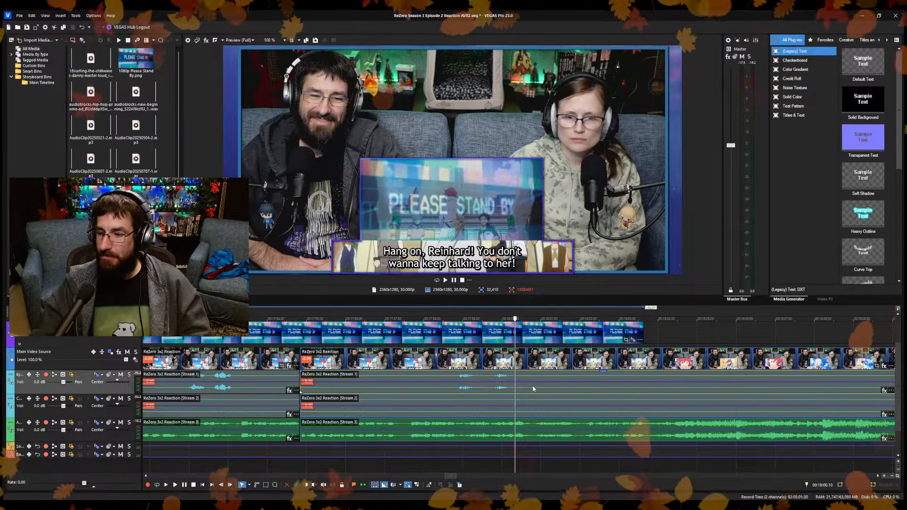
scroll(532, 390, up, 2)
scroll(528, 383, down, 5)
key(space)
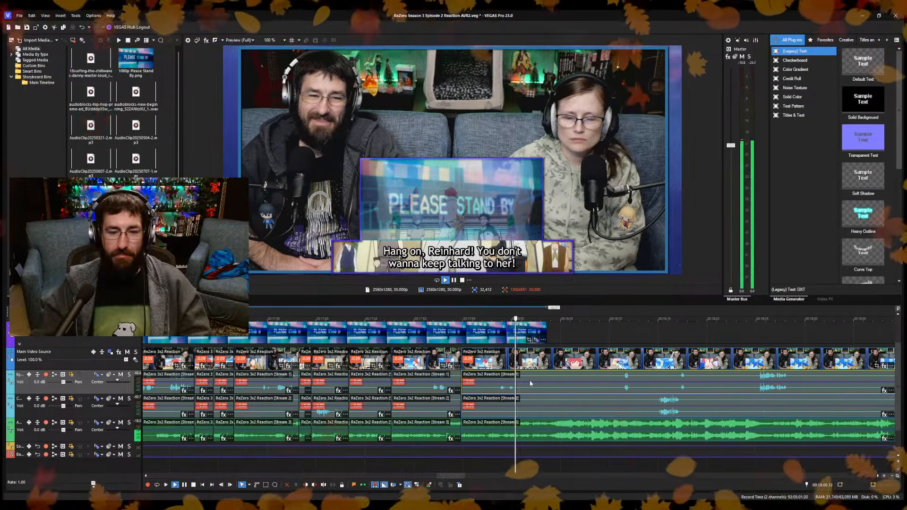
scroll(526, 379, up, 3)
drag(618, 333, 527, 337)
key(space)
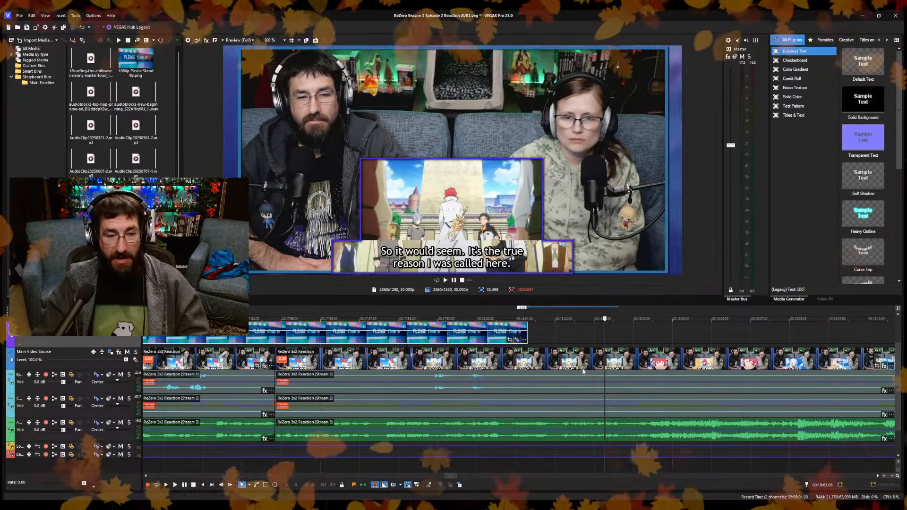
Split the reaction video and its audio at 00:18:01.25 and ripple-trim a little off the start of the following segment.
click(545, 361)
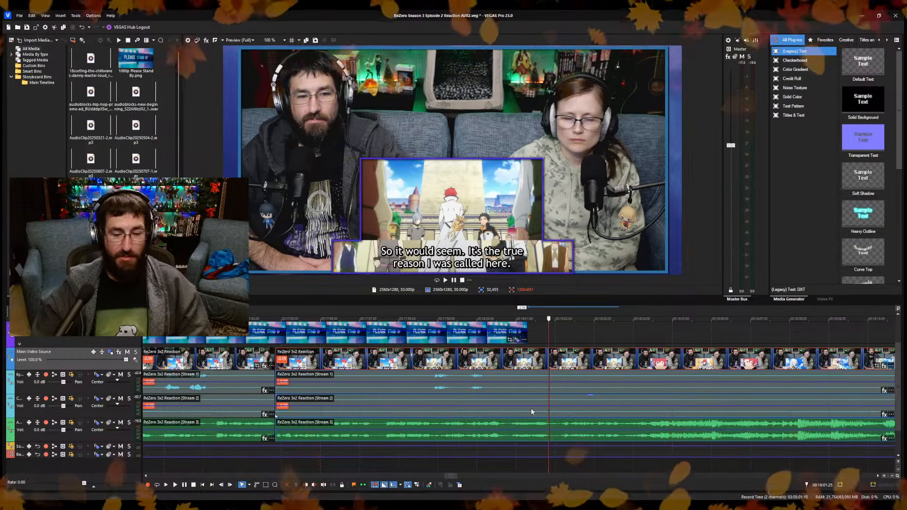
scroll(579, 429, up, 2)
scroll(575, 434, up, 3)
key(space)
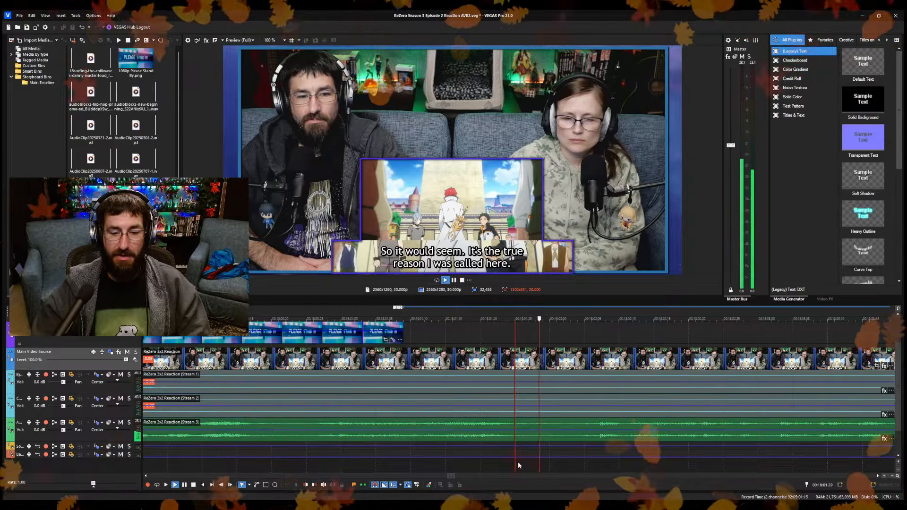
key(space)
key(s)
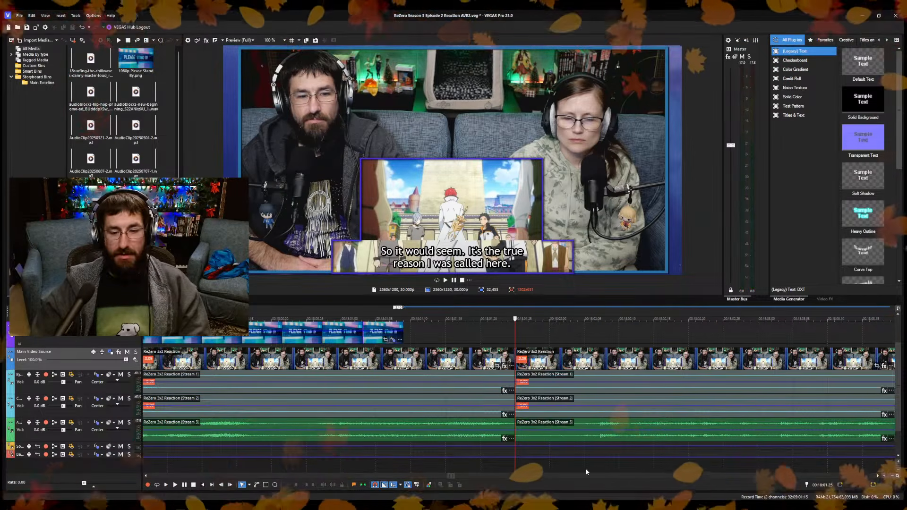
key(space)
scroll(534, 462, down, 3)
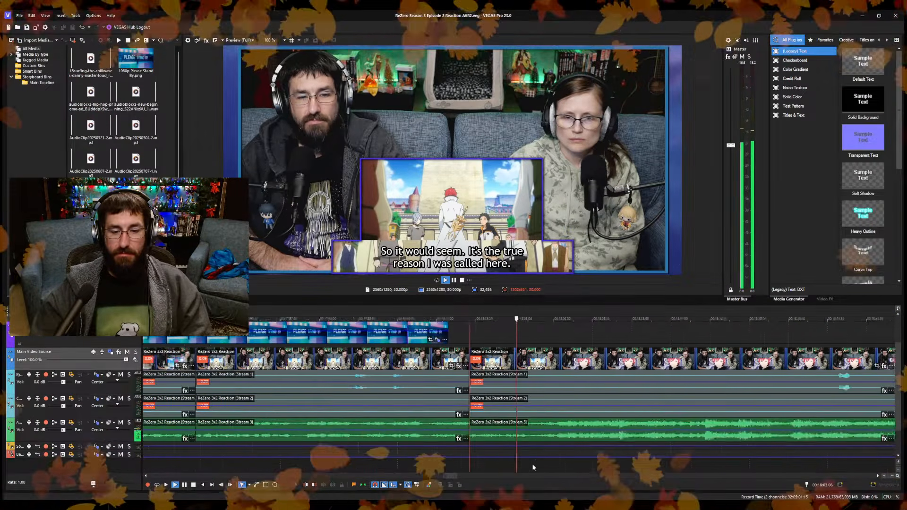
Play past the first cut and split the reaction video and its audio at about 00:18:03.
key(space)
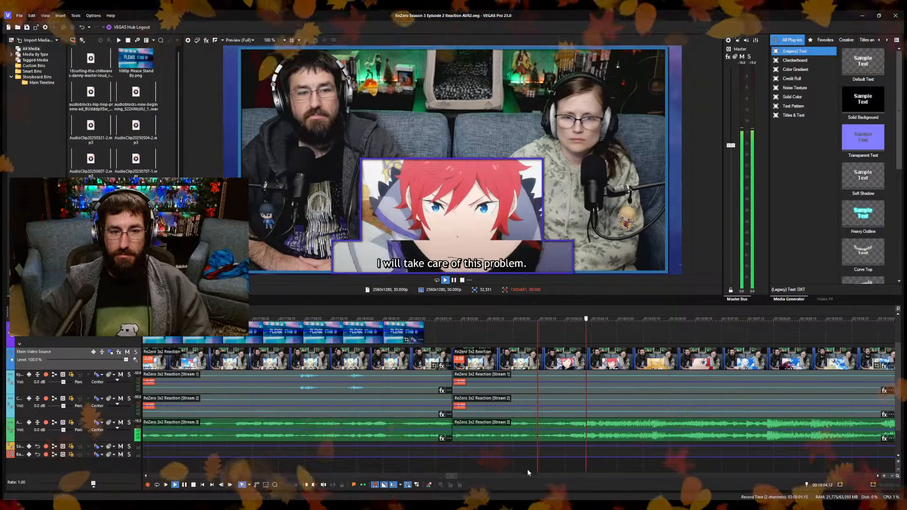
scroll(503, 475, right, 3)
scroll(504, 478, down, 4)
scroll(503, 476, up, 3)
click(496, 467)
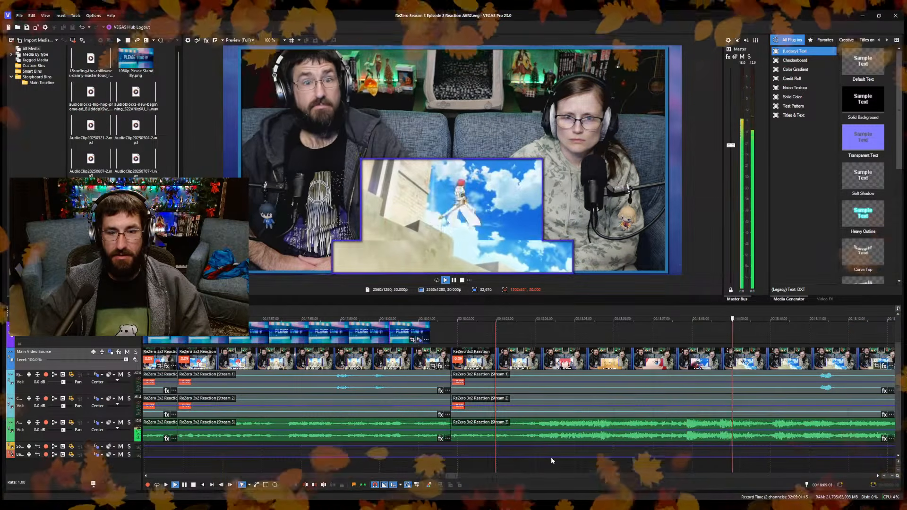
click(469, 461)
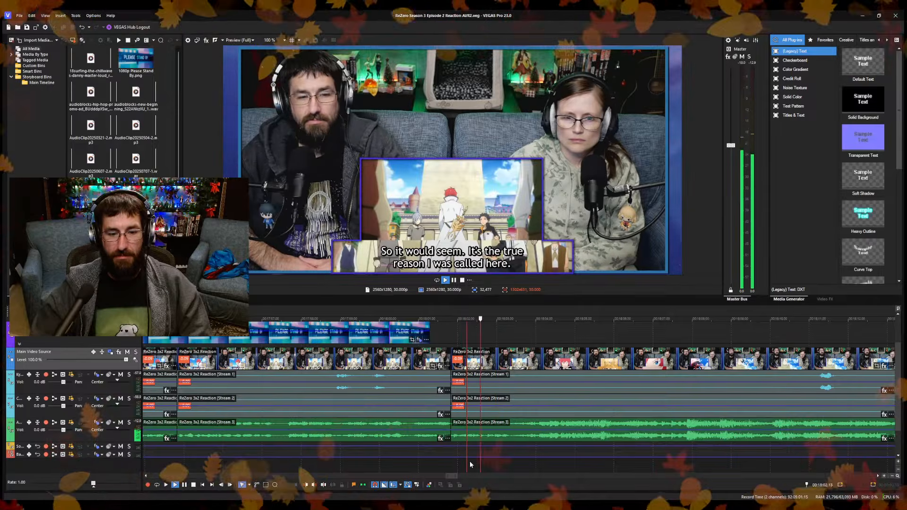
key(space)
key(s)
Ripple-trim the start of the segment after the 00:18:03 split to remove about half a second, and save the project.
key(space)
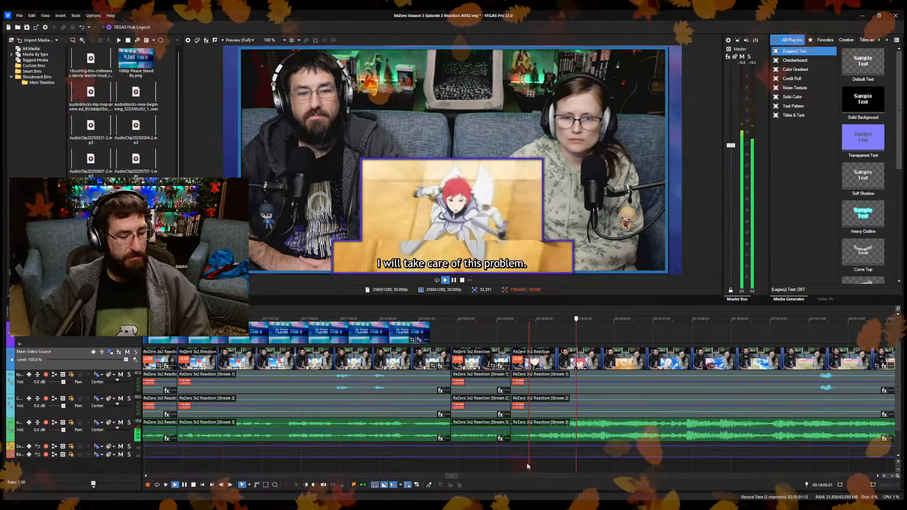
key(space)
key(ctrl+s)
key(space)
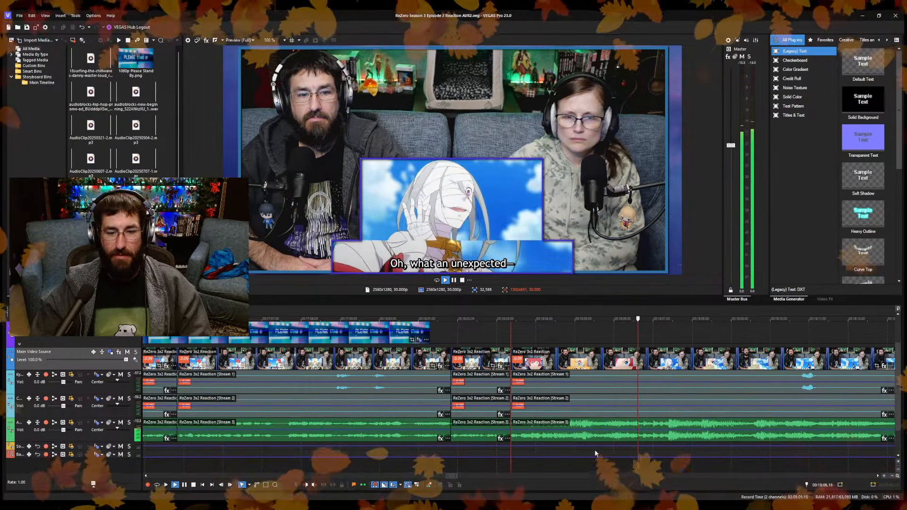
Split the reaction video and its audio at 00:18:05.22, on the close-up of the blue eye.
click(575, 460)
key(Return)
scroll(581, 458, up, 3)
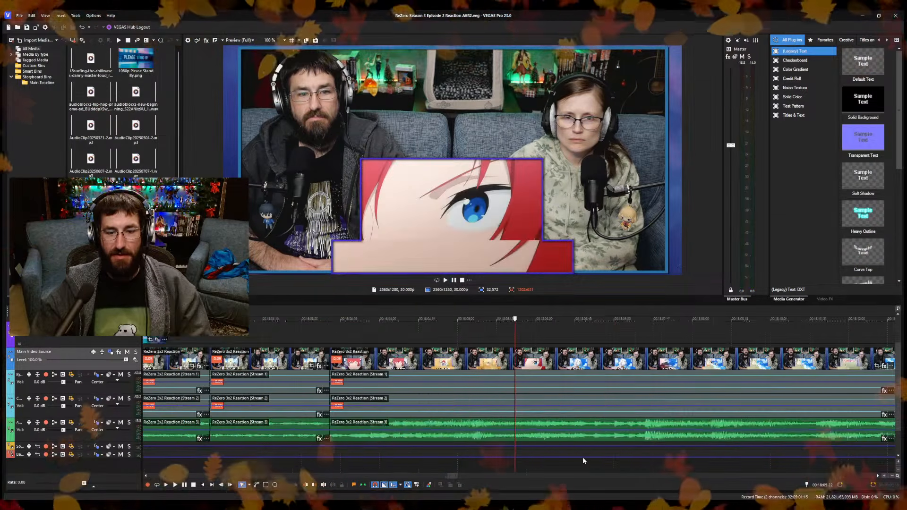
key(s)
Ripple-trim the start of the segment after the 00:18:05.22 split up to 00:18:06.07 and save the project.
click(617, 457)
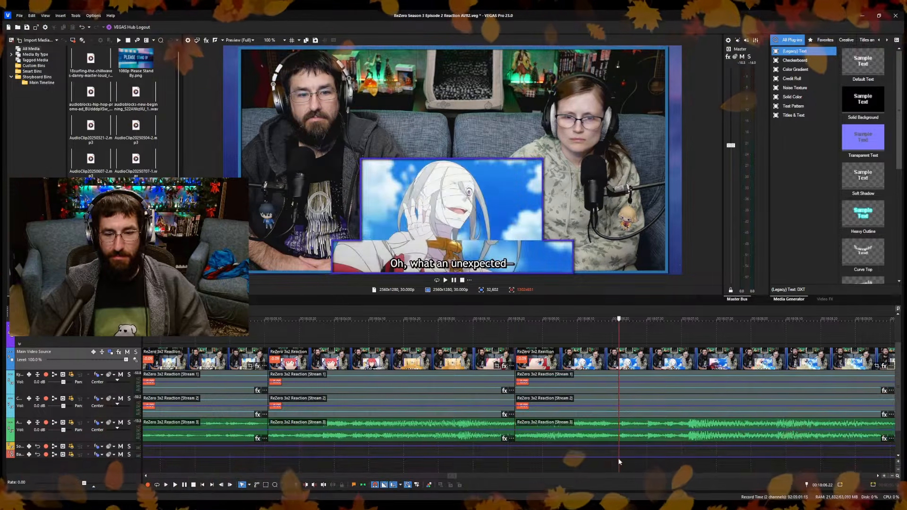
key(space)
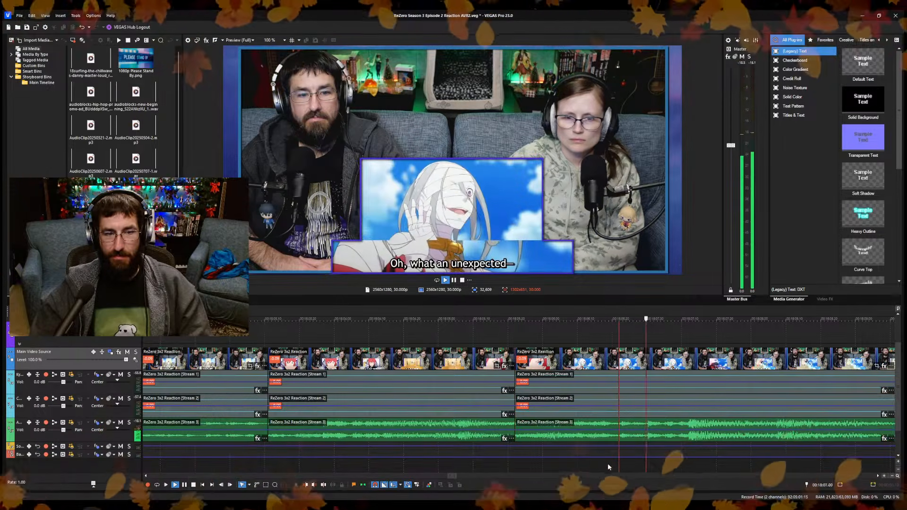
click(553, 466)
click(543, 465)
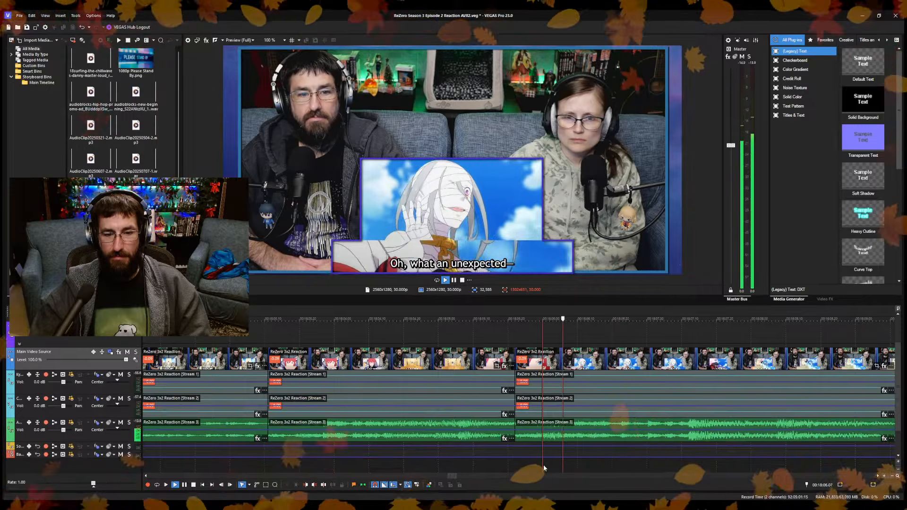
click(560, 461)
key(space)
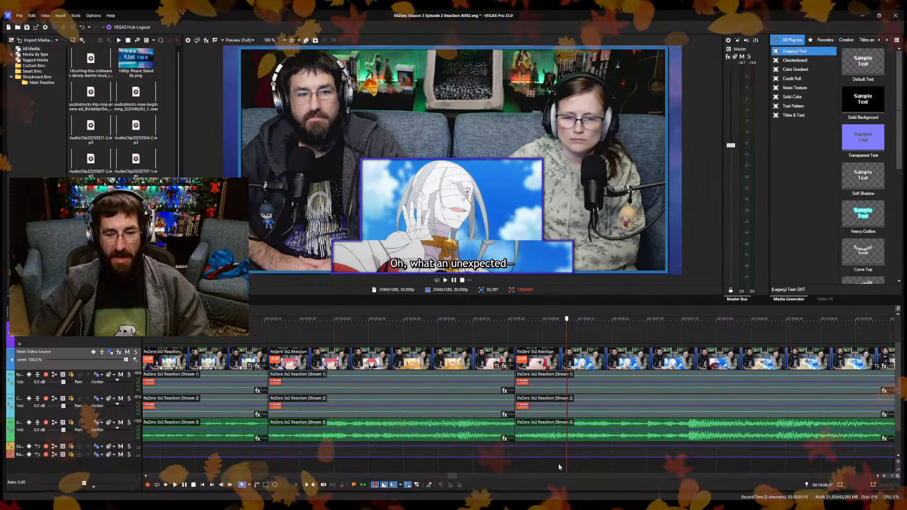
key(space)
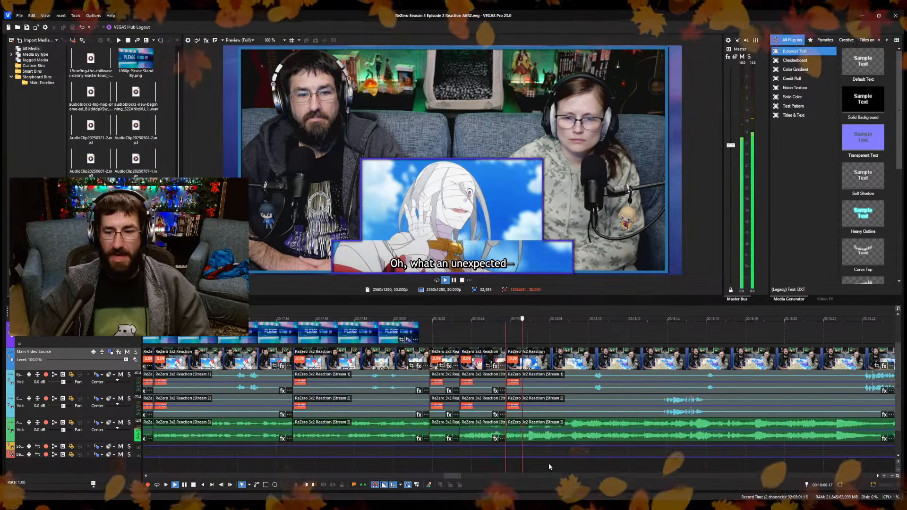
Split the reaction video and its audio at about 00:18:12 and ripple-trim the start of the following segment.
scroll(549, 463, up, 5)
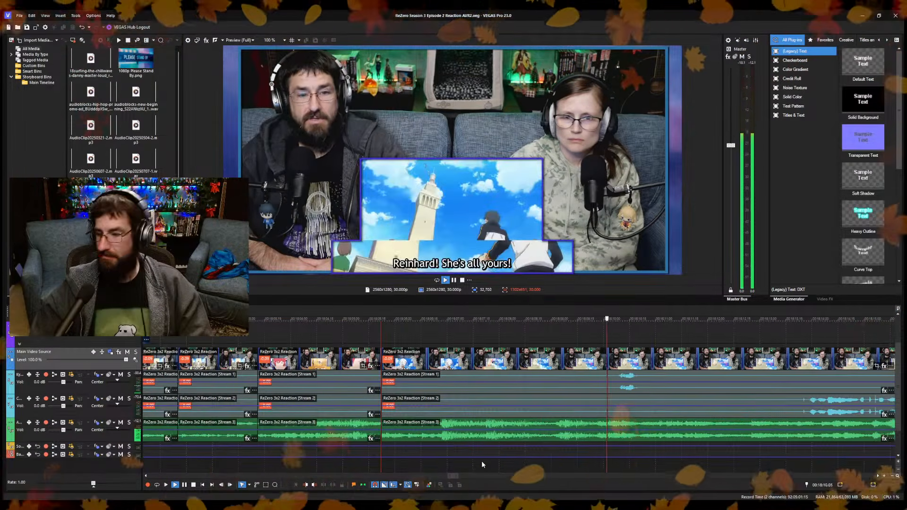
scroll(502, 462, down, 1)
scroll(503, 463, up, 1)
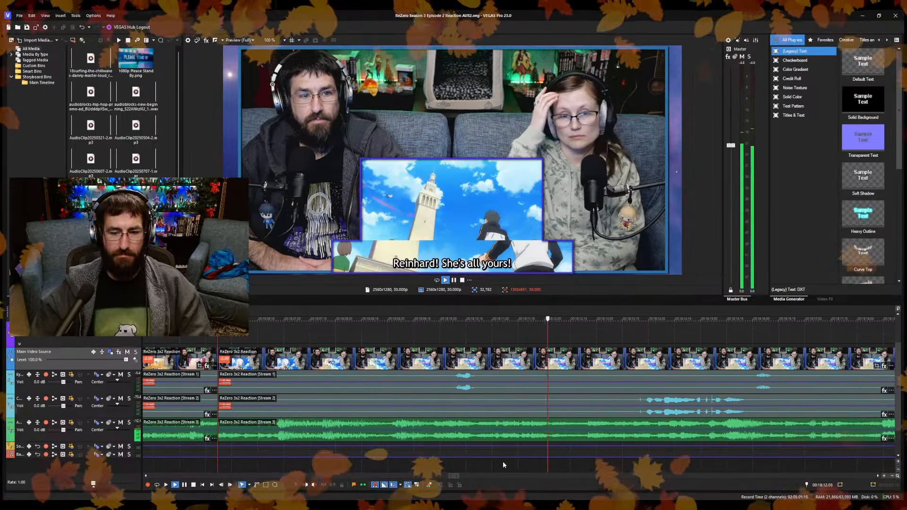
key(space)
key(s)
click(581, 469)
key(alt+[)
key(space)
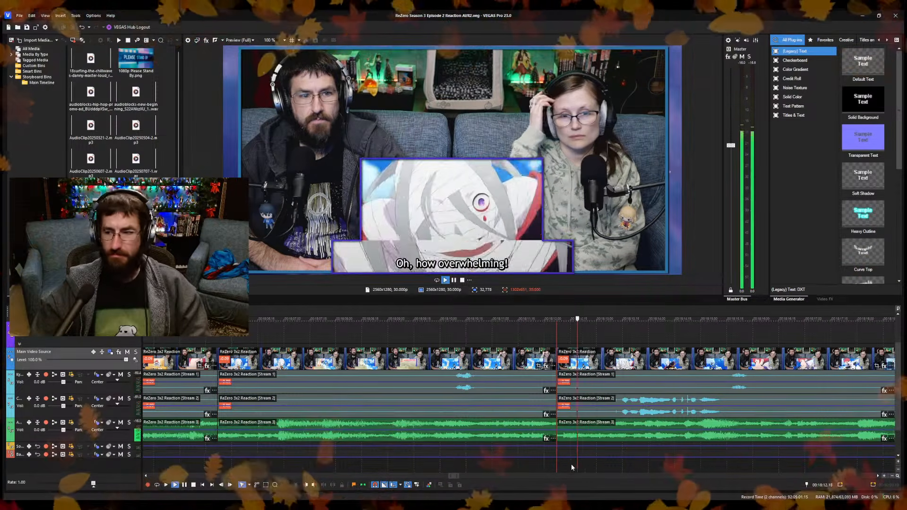
Split the reaction video and its audio at 00:18:17.11 and ripple-trim a short piece off the following segment's start.
scroll(570, 464, down, 3)
key(space)
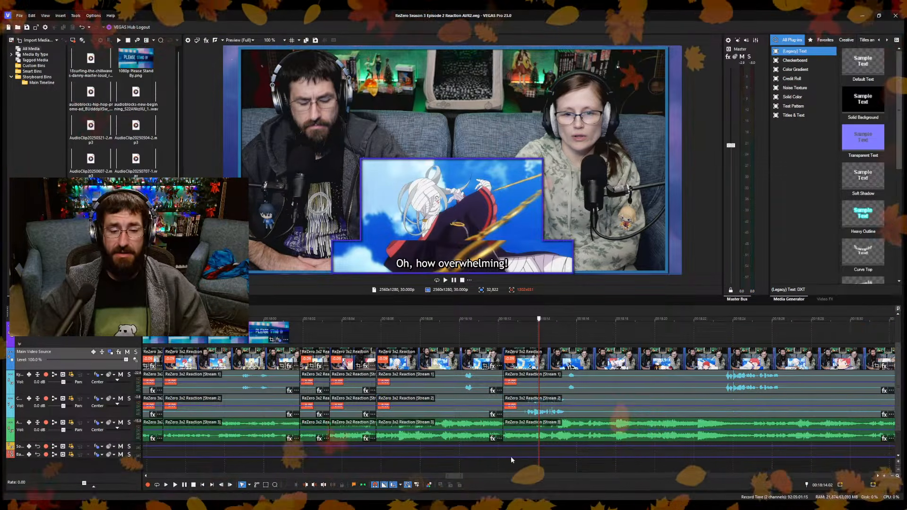
key(space)
scroll(560, 456, up, 3)
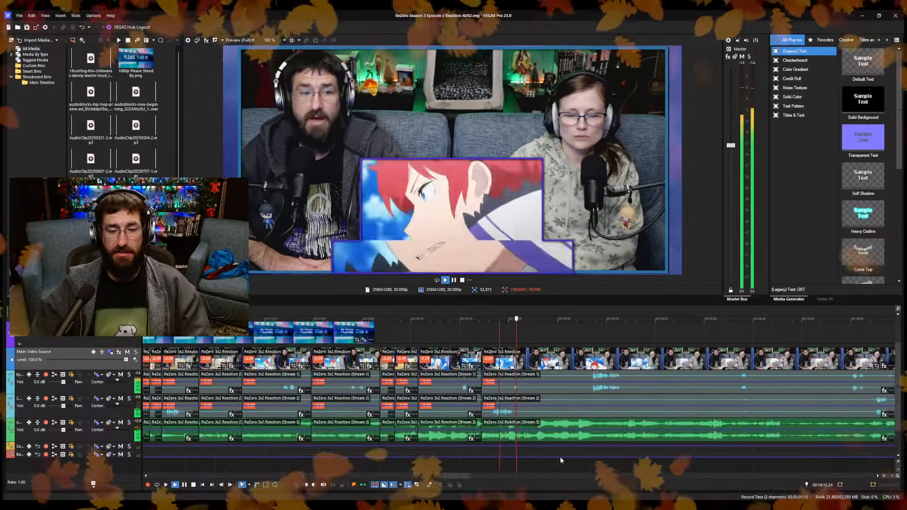
key(Return)
key(s)
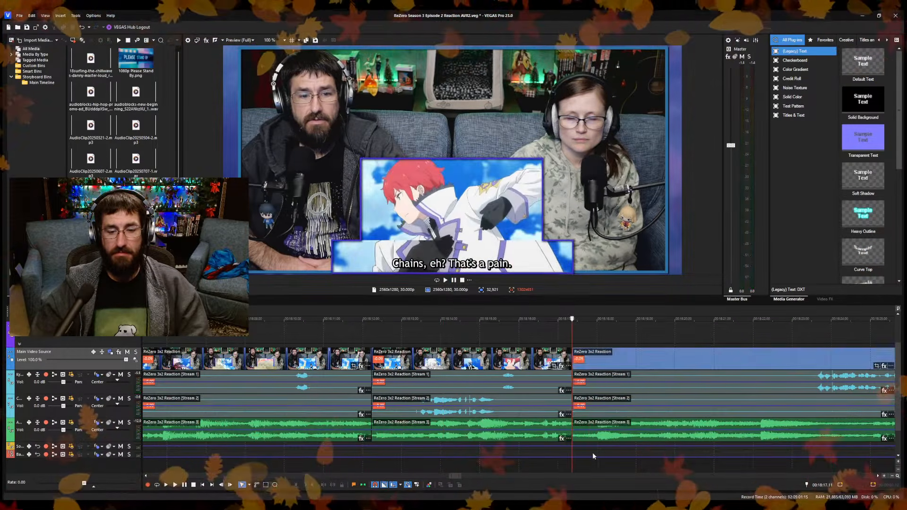
click(590, 459)
key(space)
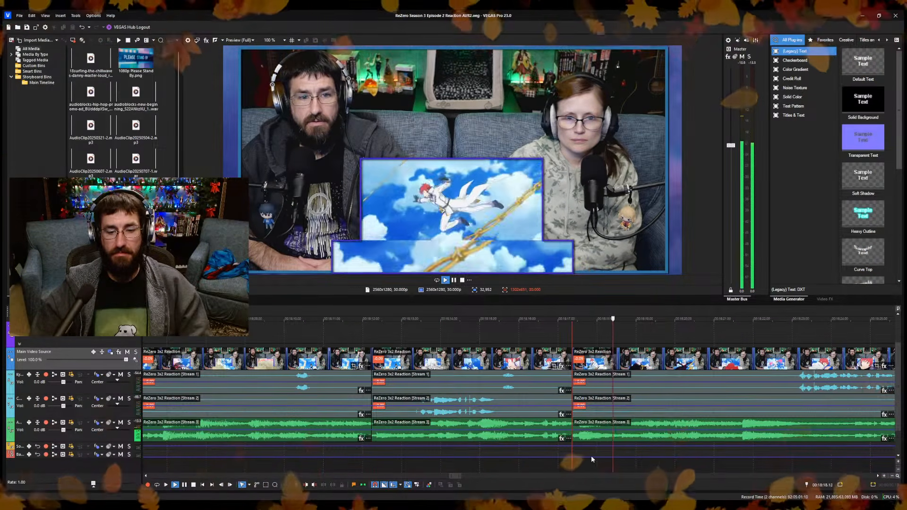
Step back frame by frame and split the reaction video and its audio at 00:18:19.27.
key(Return)
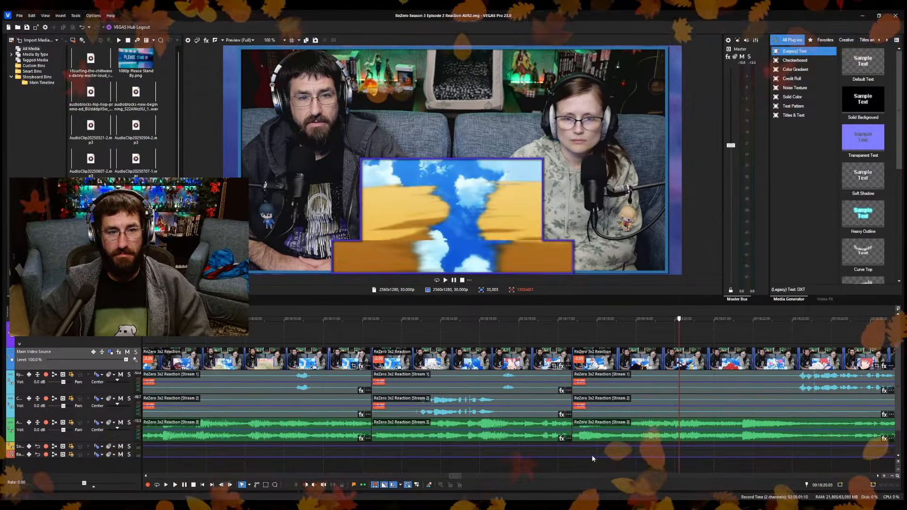
key(Left)
key(Left)
key(Left)
key(Left)
key(Left)
key(Left)
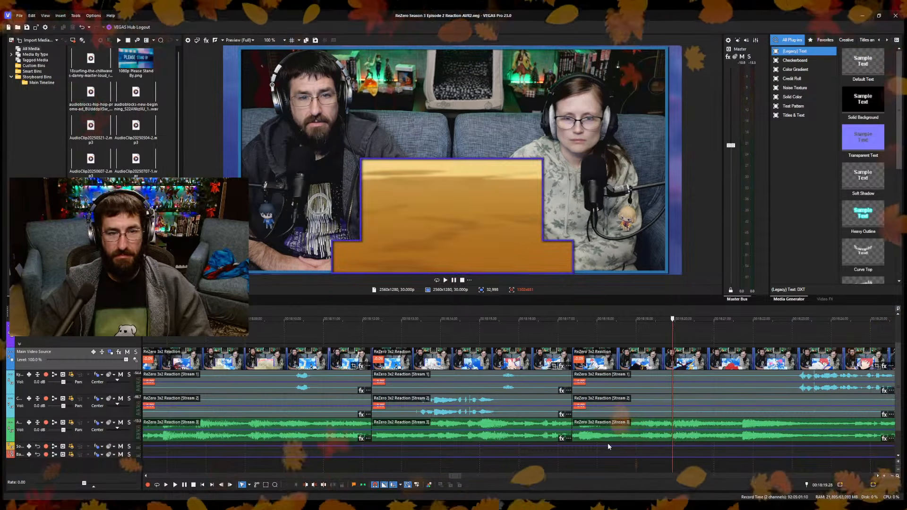
key(Left)
key(Right)
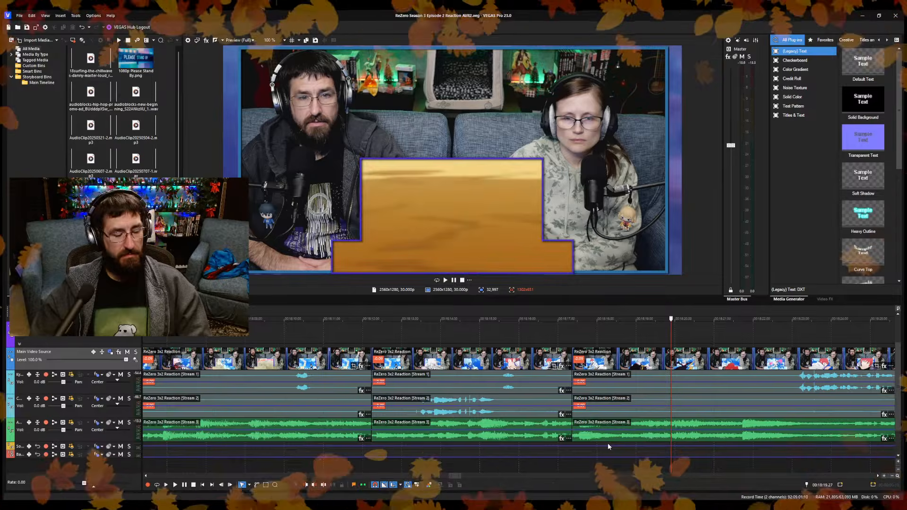
key(s)
key(space)
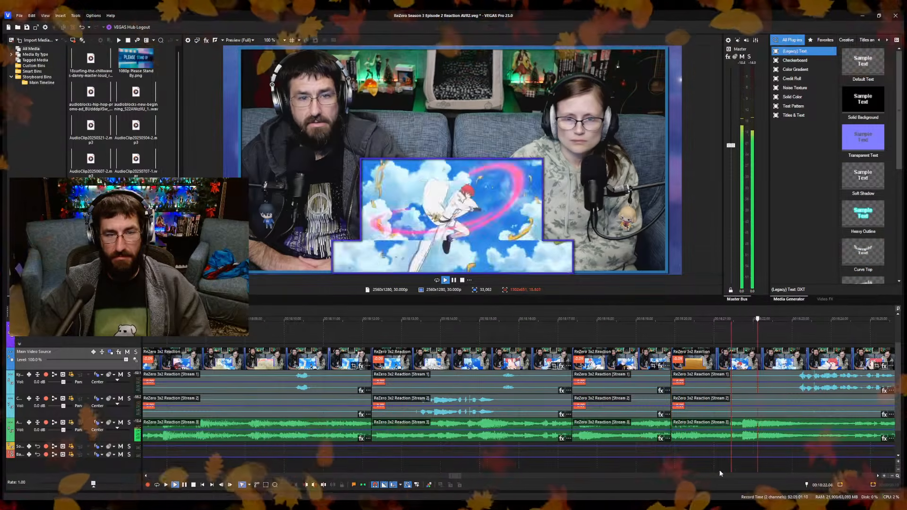
Ripple-trim the start of the segment after the 00:18:19.27 split up to 00:18:21.04 and save the project.
scroll(716, 470, down, 2)
scroll(713, 469, up, 3)
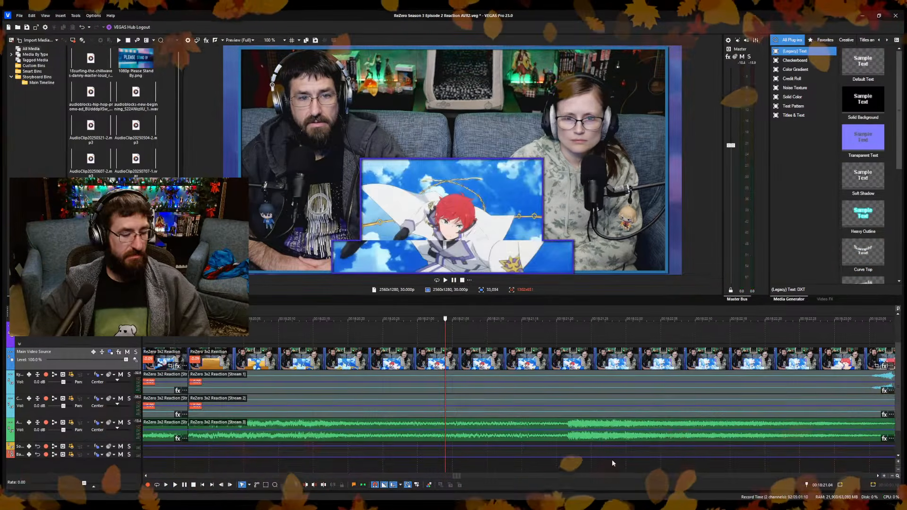
key(space)
key(space)
scroll(576, 451, down, 3)
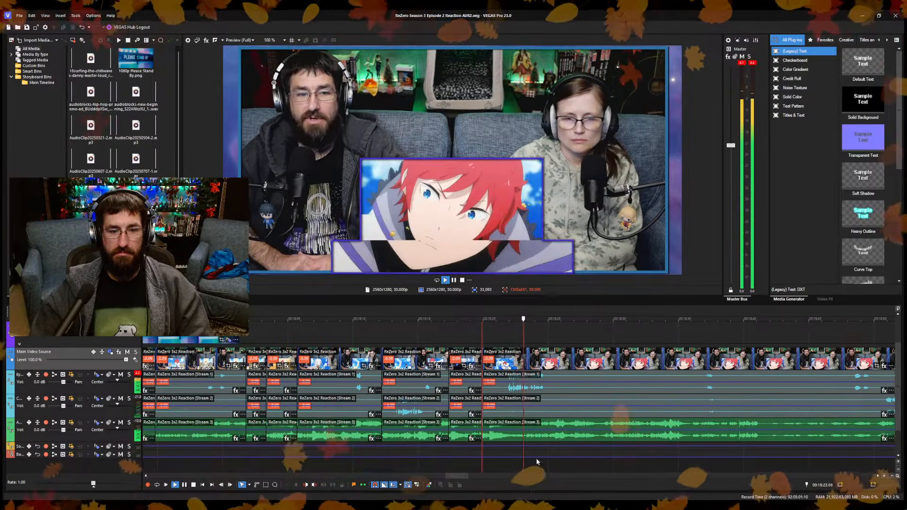
Split the reaction video and its audio at about 00:18:26.11 and save the project.
scroll(581, 475, up, 3)
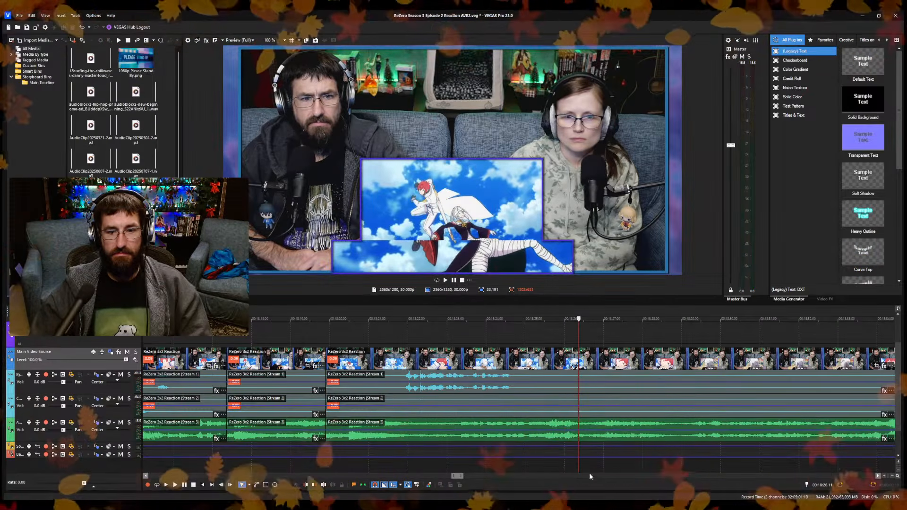
key(Return)
key(s)
key(ctrl+s)
key(Return)
scroll(571, 463, up, 3)
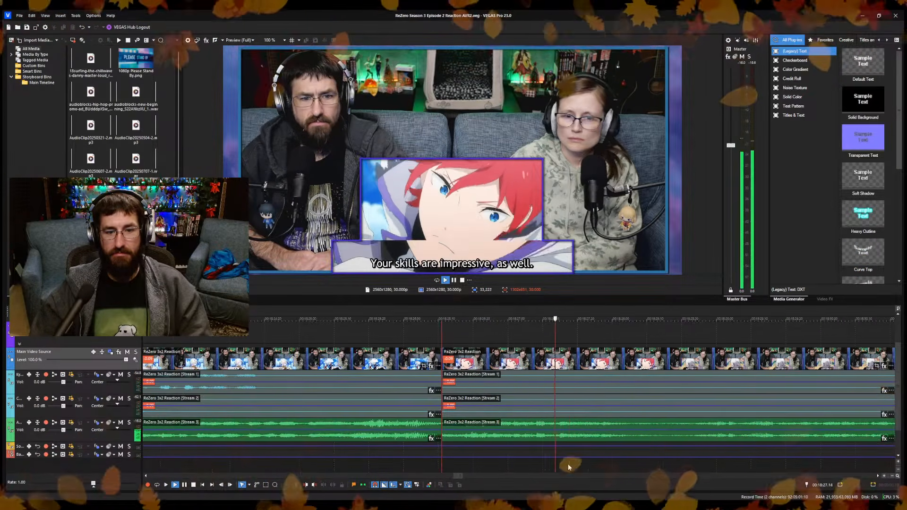
Split the reaction video and its audio at about 00:18:28 and ripple-trim the following segment's start up to 00:18:32.13.
scroll(567, 463, down, 4)
click(588, 468)
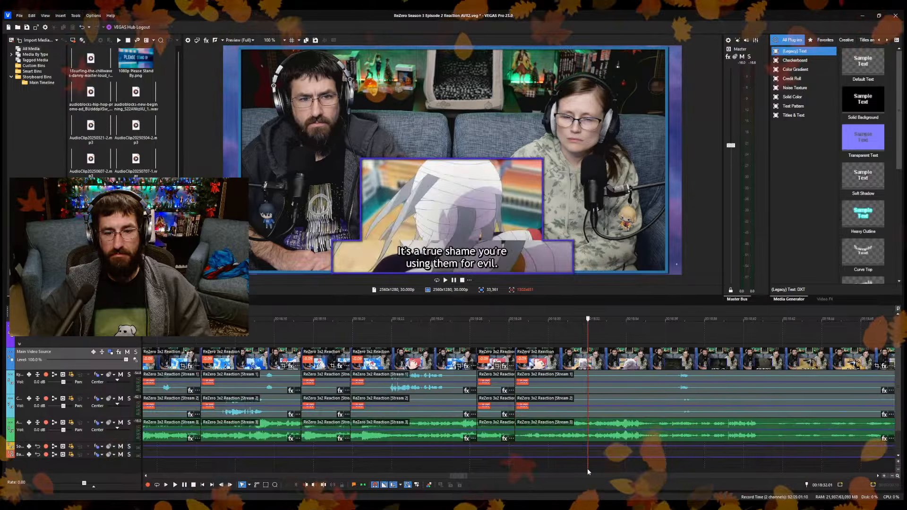
scroll(571, 466, up, 4)
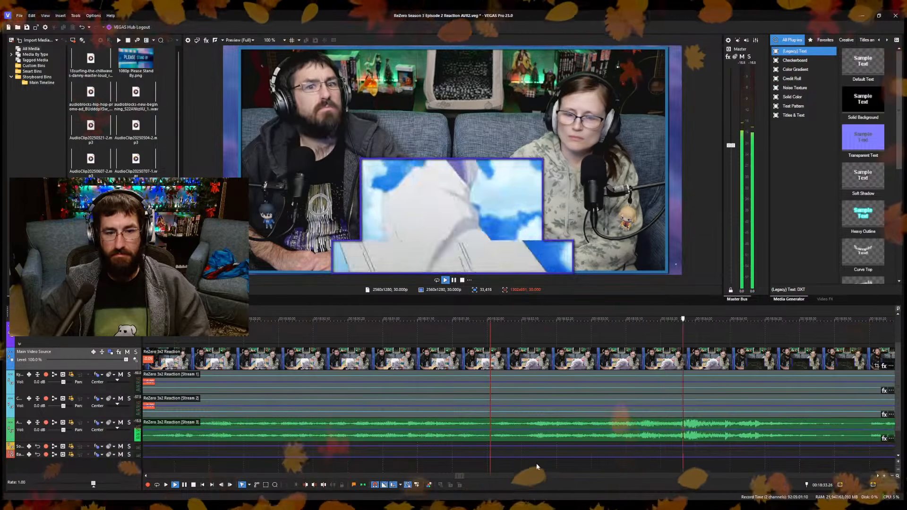
click(534, 465)
scroll(534, 463, down, 4)
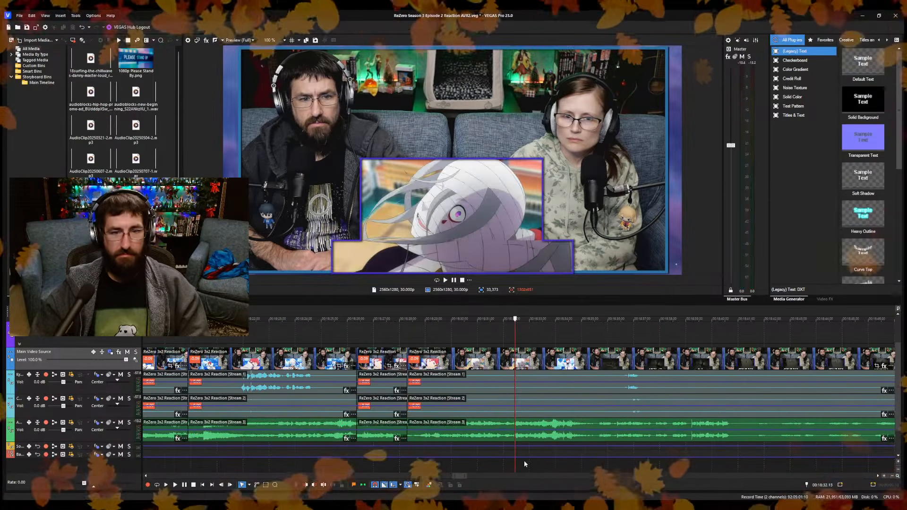
scroll(515, 461, up, 4)
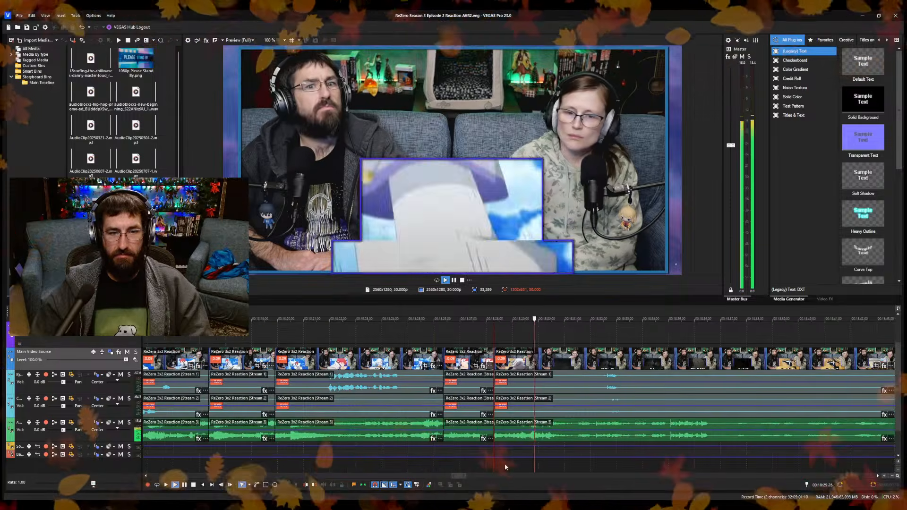
Split the reaction video and its audio at 00:18:31.06 and ripple-trim a short piece off the following segment's start.
key(Return)
key(s)
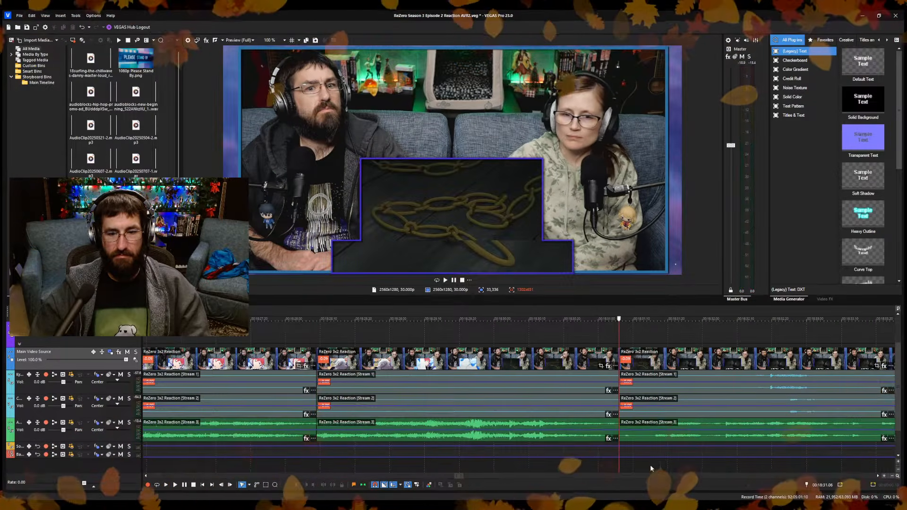
click(654, 468)
key(Return)
scroll(593, 456, down, 5)
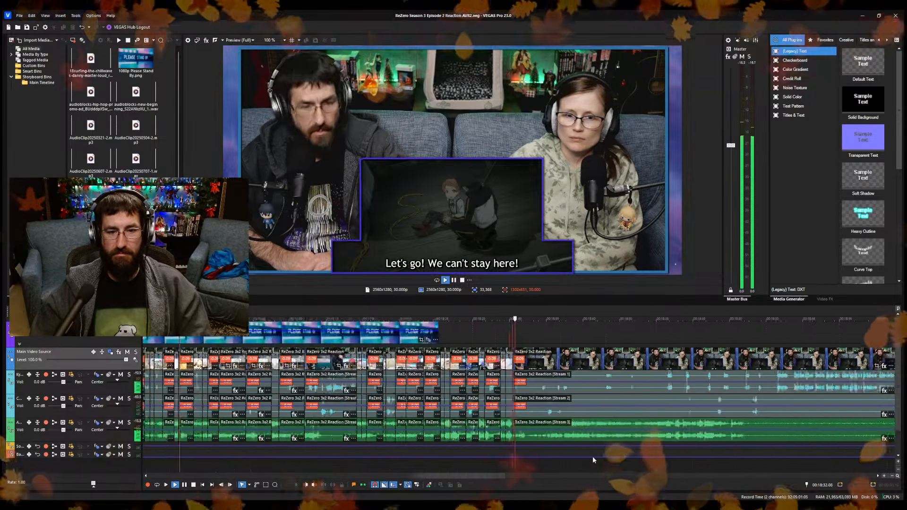
Split the reaction video and its audio at 00:18:36.11.
scroll(575, 467, up, 5)
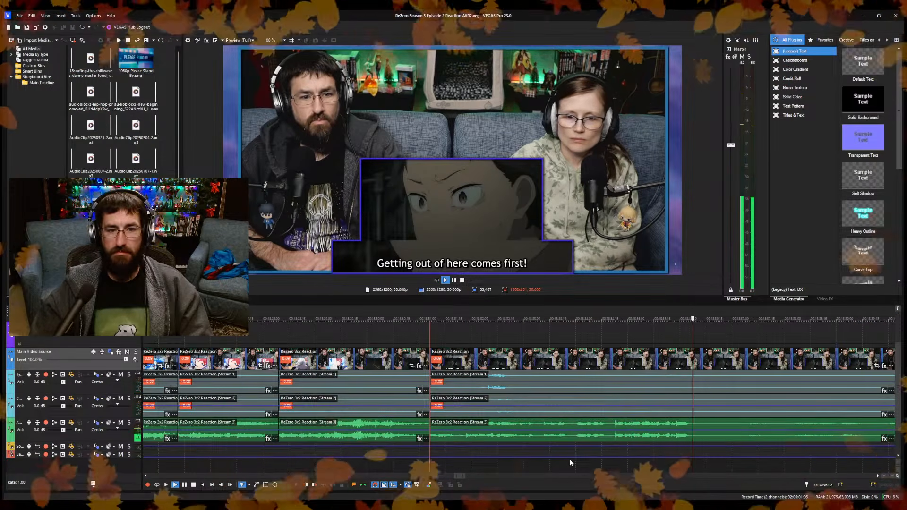
key(Return)
key(s)
Ripple-trim the start of the segment after the 00:18:36.11 split up to about 00:18:41.
click(739, 461)
scroll(610, 459, down, 2)
scroll(596, 458, up, 1)
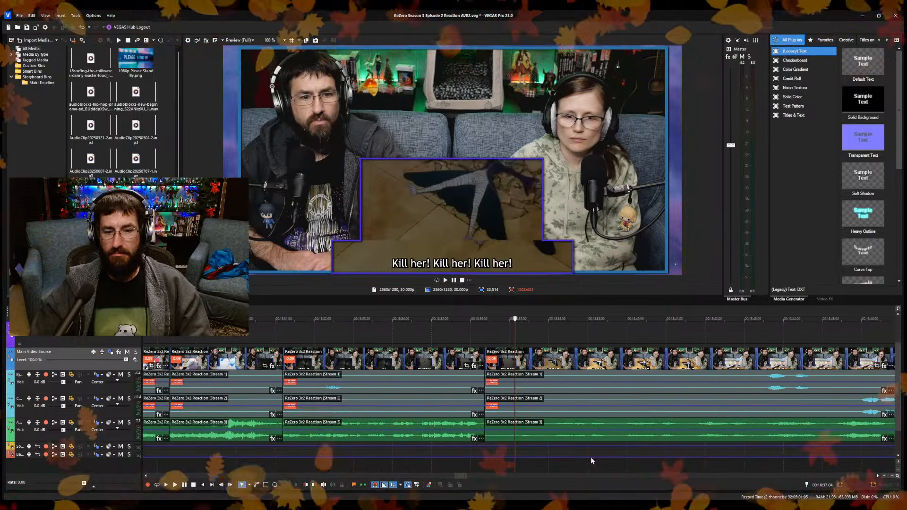
click(683, 467)
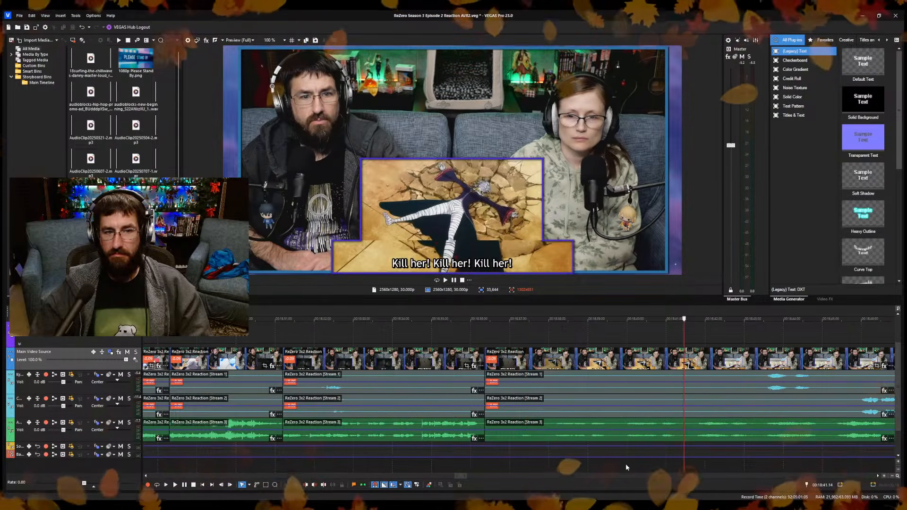
click(689, 463)
key(space)
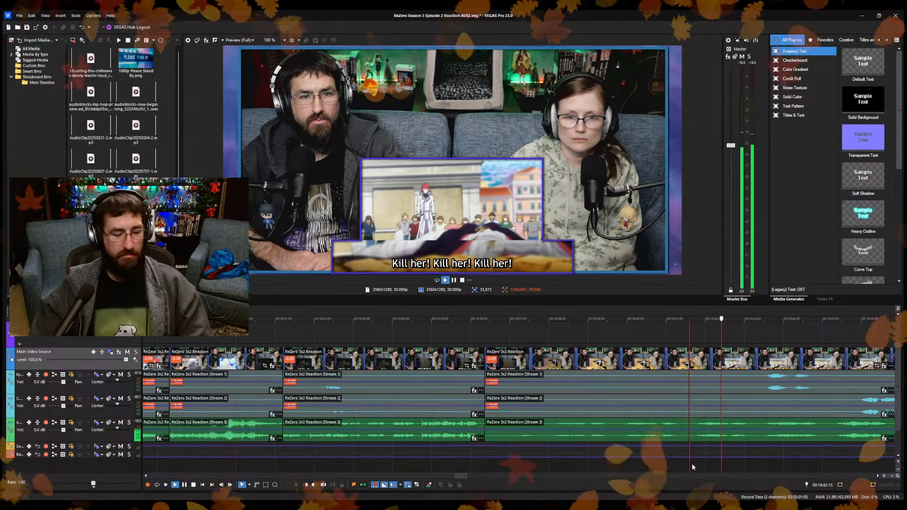
key(space)
scroll(614, 465, down, 3)
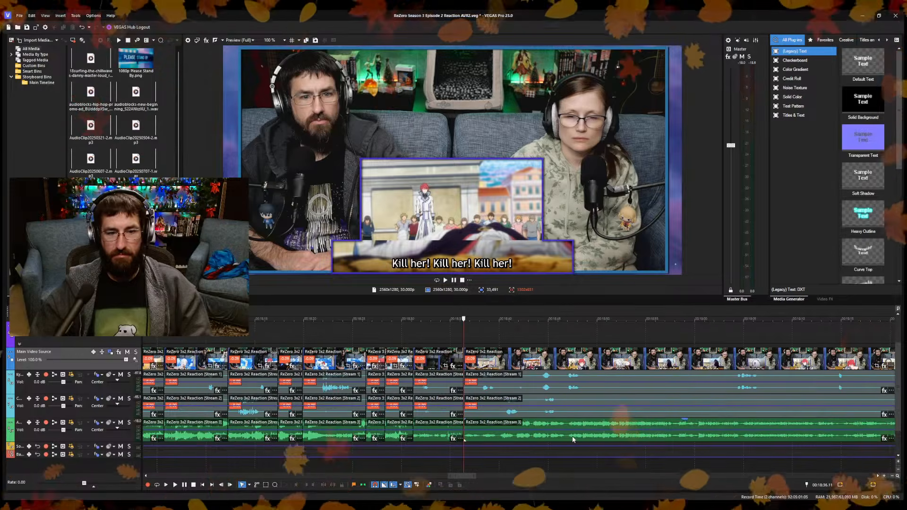
Split the reaction video and its audio at 00:18:39.21 and ripple-trim a short piece off the following segment's start.
key(space)
scroll(519, 463, up, 3)
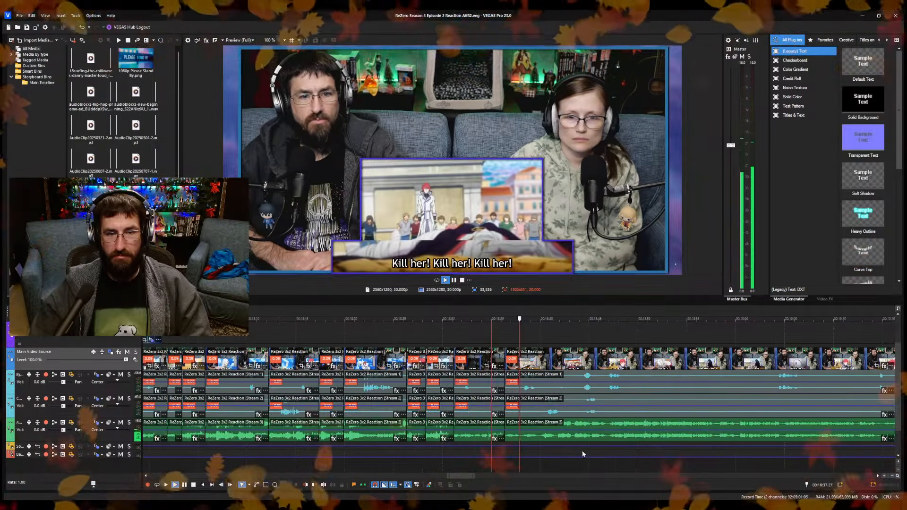
key(Return)
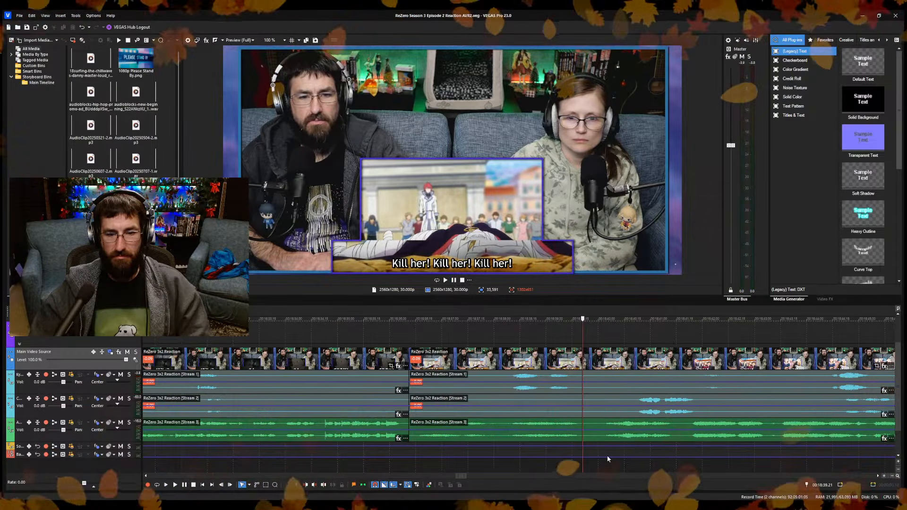
key(s)
click(598, 461)
key(space)
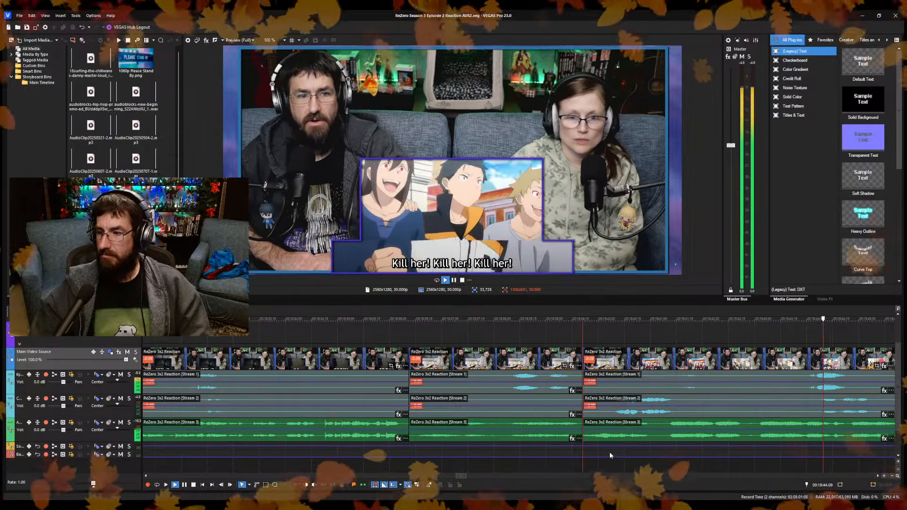
Review the footage up to about 00:18:52, examining the shot change around 00:18:51.27 frame by frame and in an enlarged preview.
key(Return)
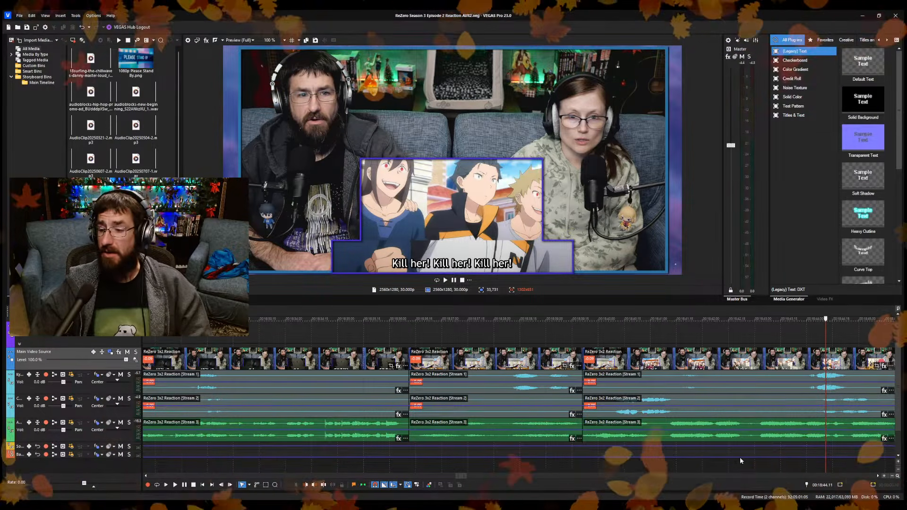
scroll(619, 461, down, 4)
scroll(585, 456, up, 2)
key(space)
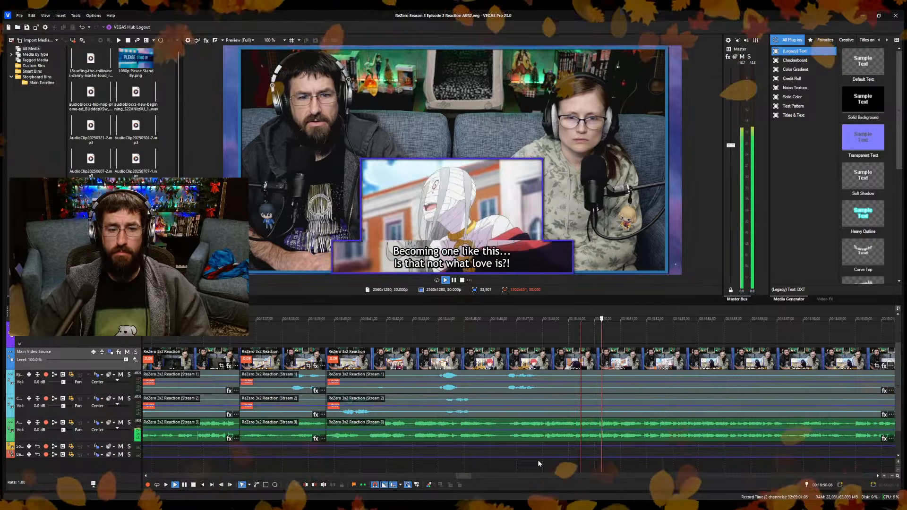
key(space)
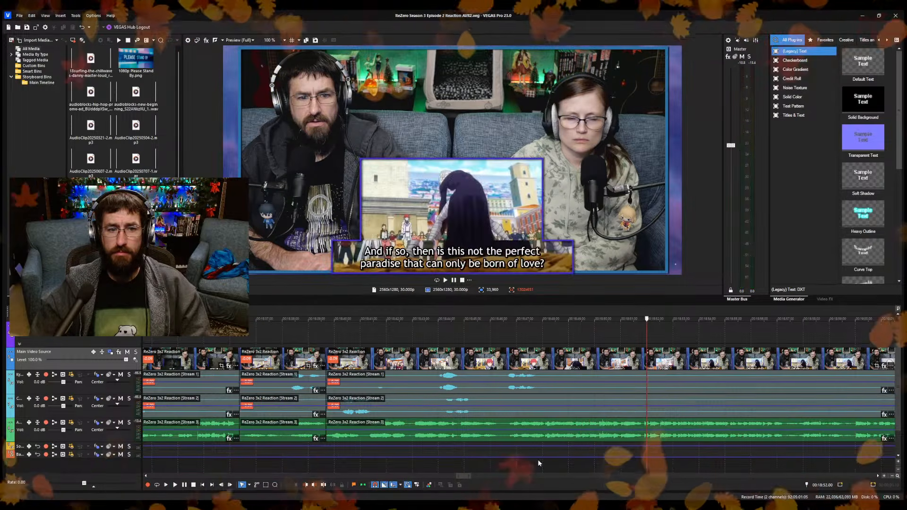
key(Left)
key(Left)
key(Left)
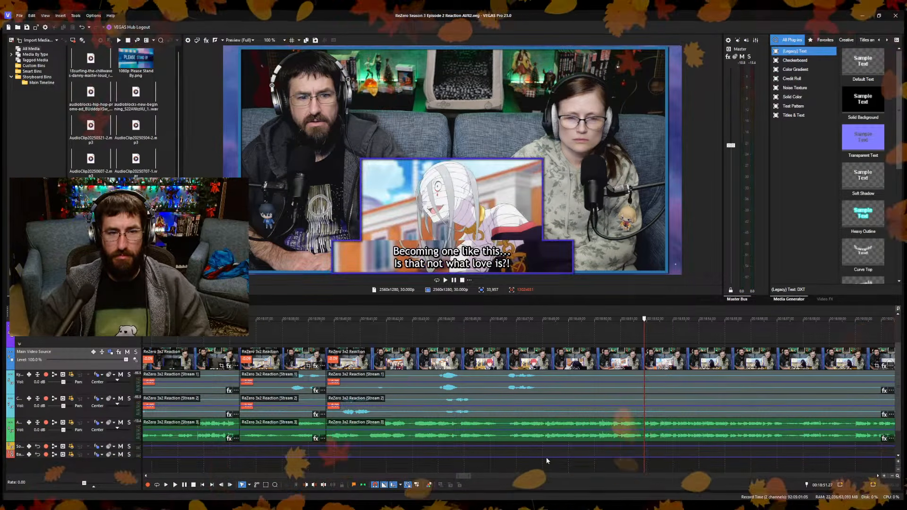
key(Right)
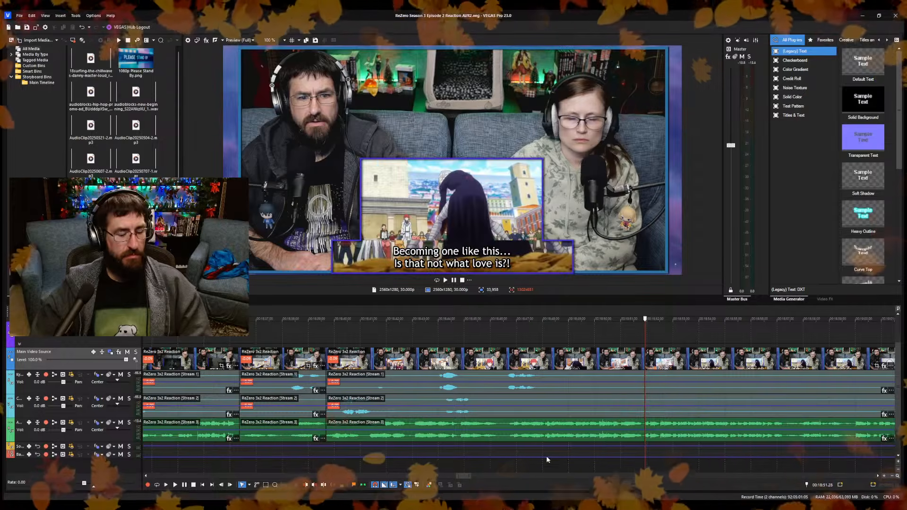
key(Left)
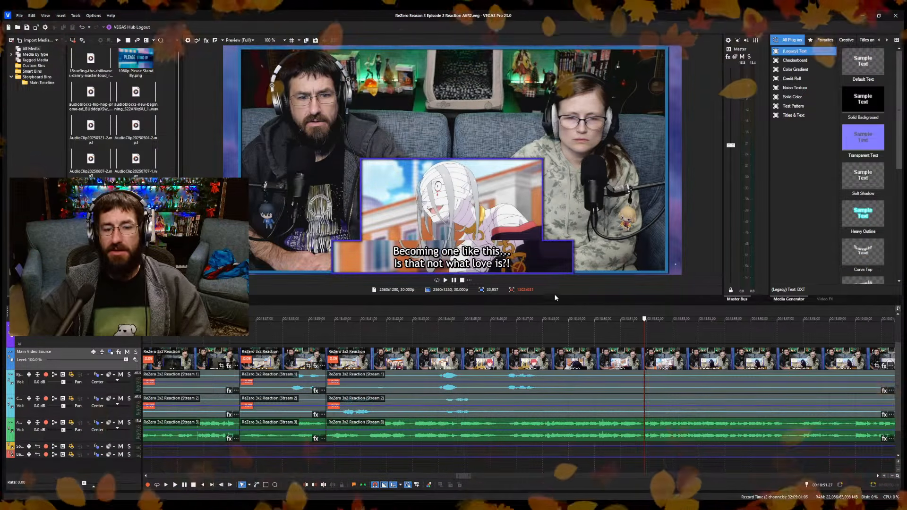
drag(557, 304, 557, 377)
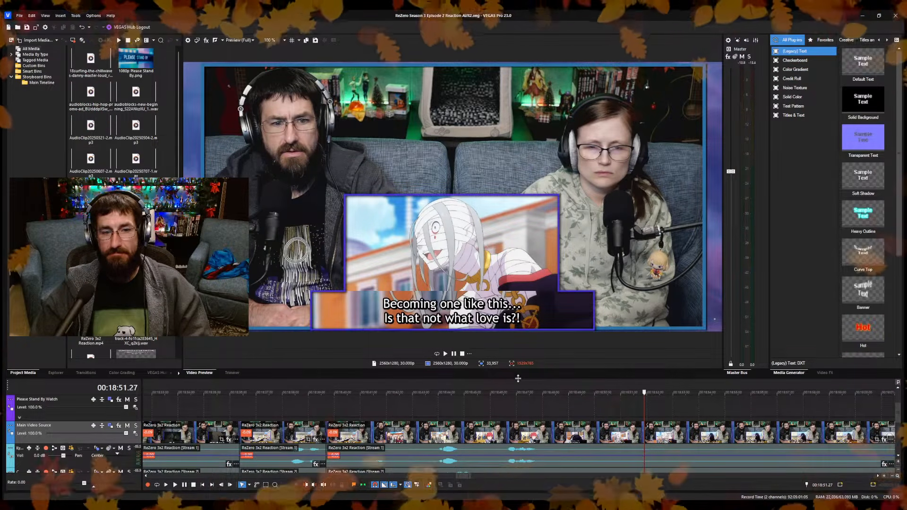
drag(517, 377, 518, 295)
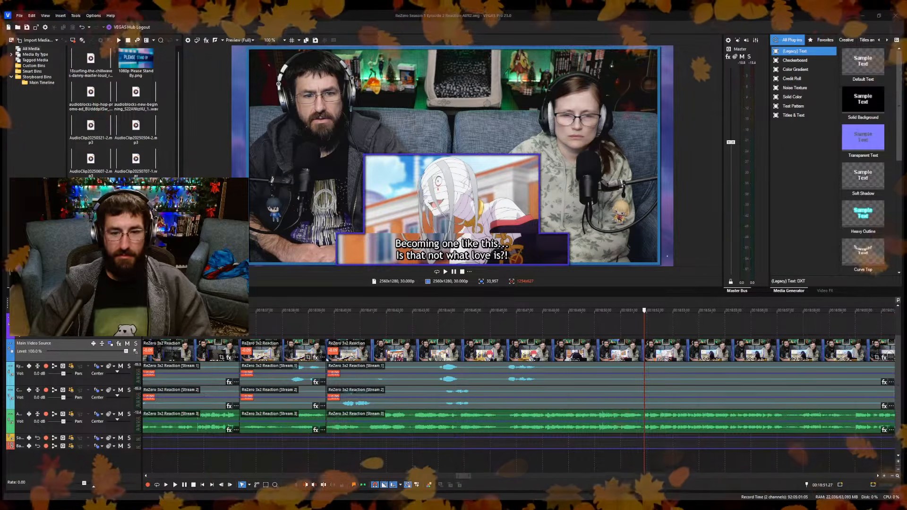
Replay the footage before the shot change and split the reaction video and its audio at 00:18:51.25.
click(551, 327)
click(499, 330)
key(space)
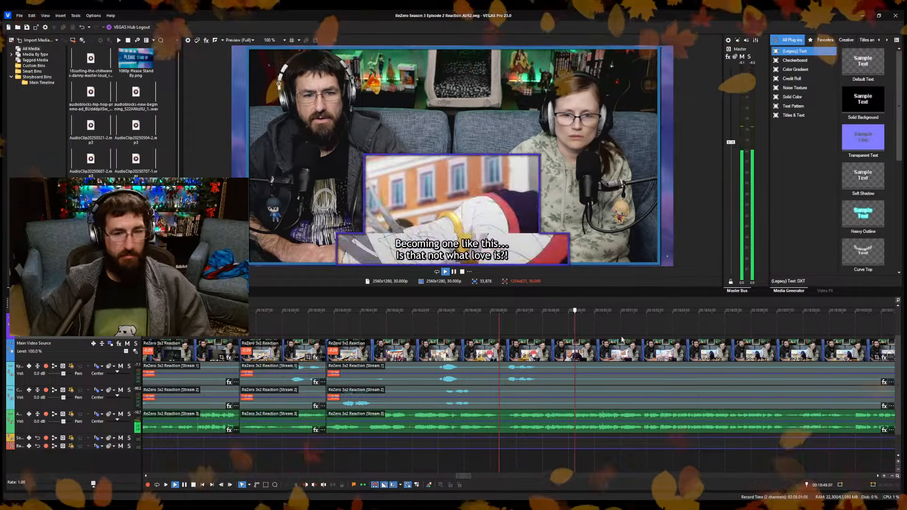
scroll(623, 460, up, 3)
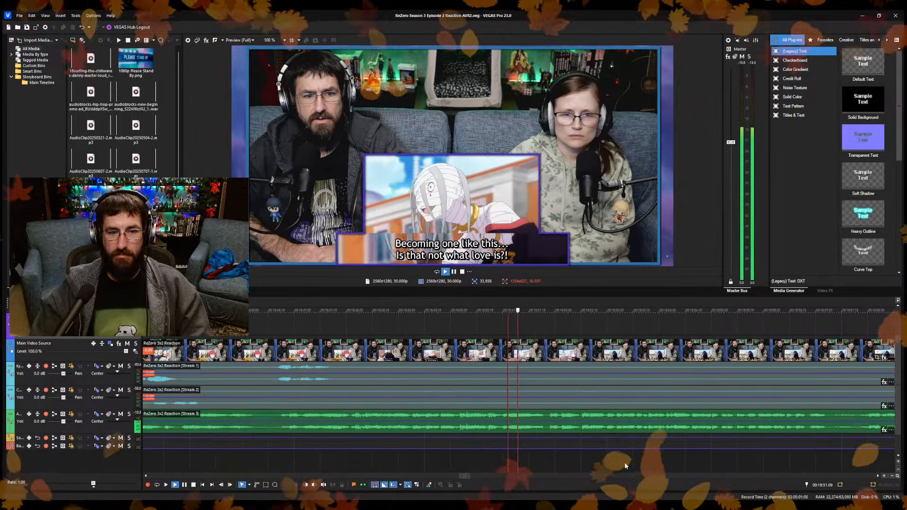
key(space)
scroll(571, 463, down, 5)
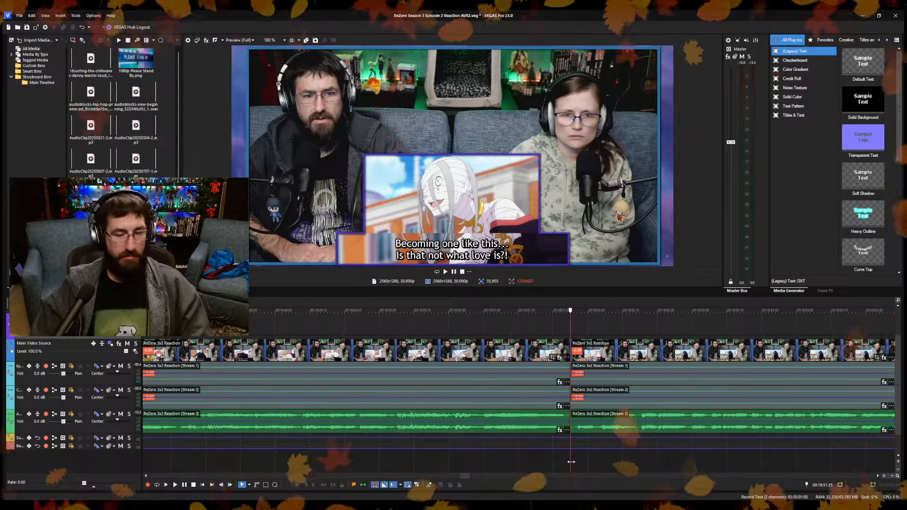
Ripple-trim the start of the segment after the 00:18:51.25 split up to about 00:18:58 and save the project.
key(space)
scroll(519, 460, up, 4)
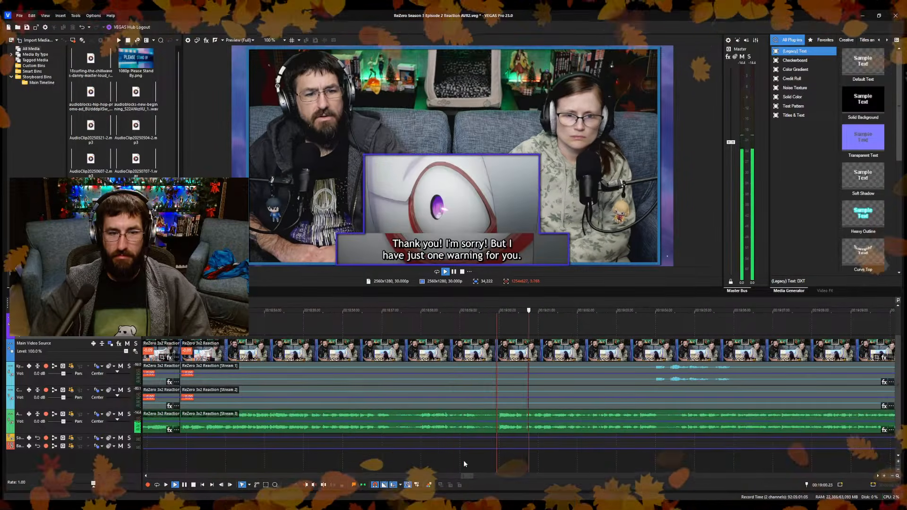
scroll(417, 455, up, 2)
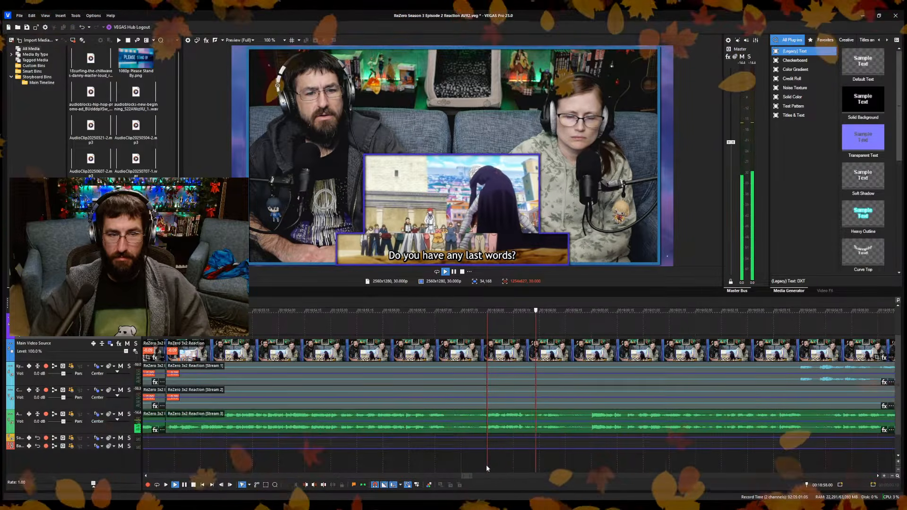
key(space)
key(Left)
key(Left)
key(Left)
key(Left)
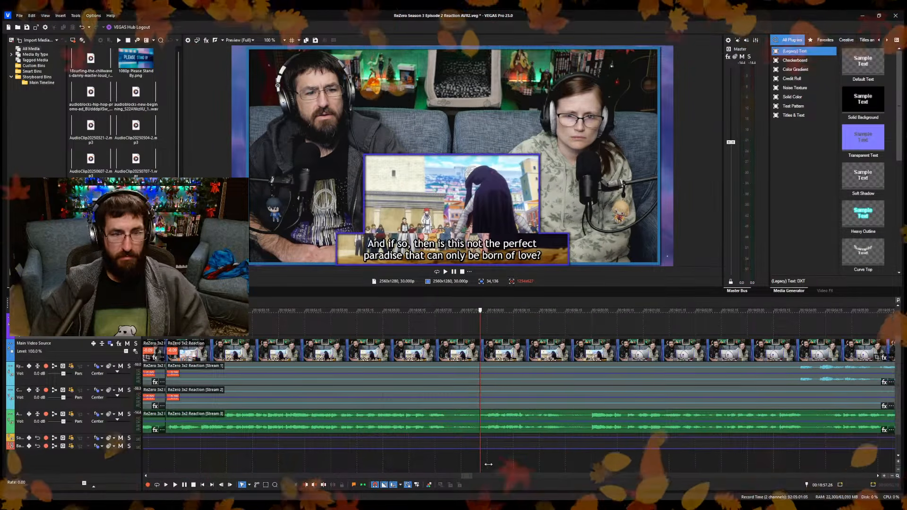
key(Right)
key(Right)
key(space)
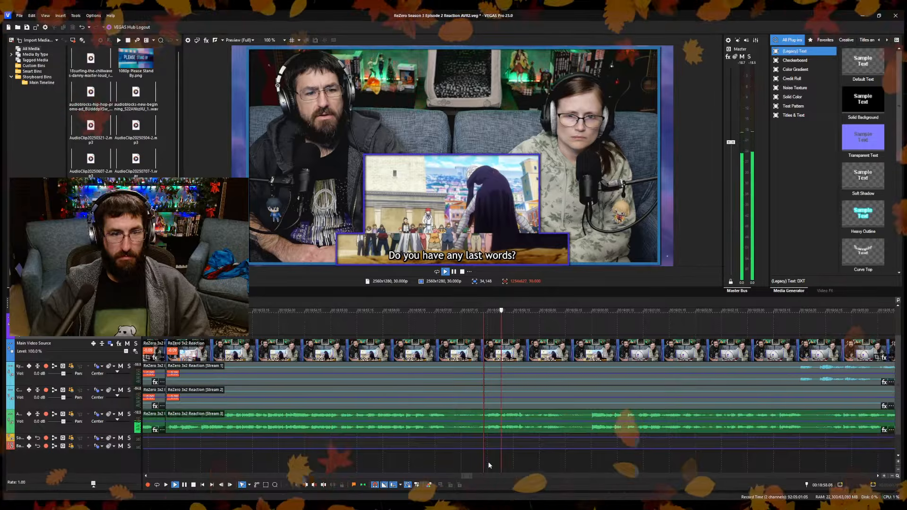
key(space)
key(alt+[)
key(ctrl+s)
Play on from the trimmed cut and split the reaction video and its audio at 00:18:53.15.
key(space)
scroll(496, 451, down, 5)
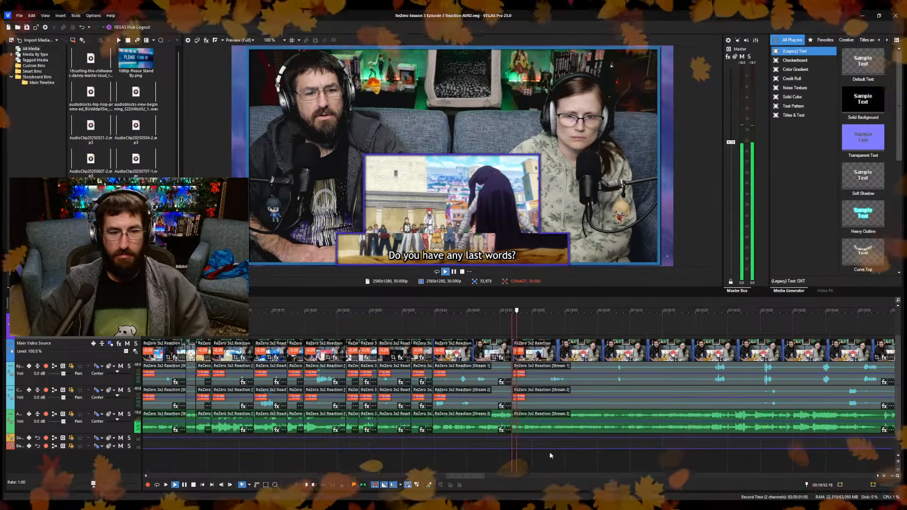
scroll(556, 452, up, 4)
key(s)
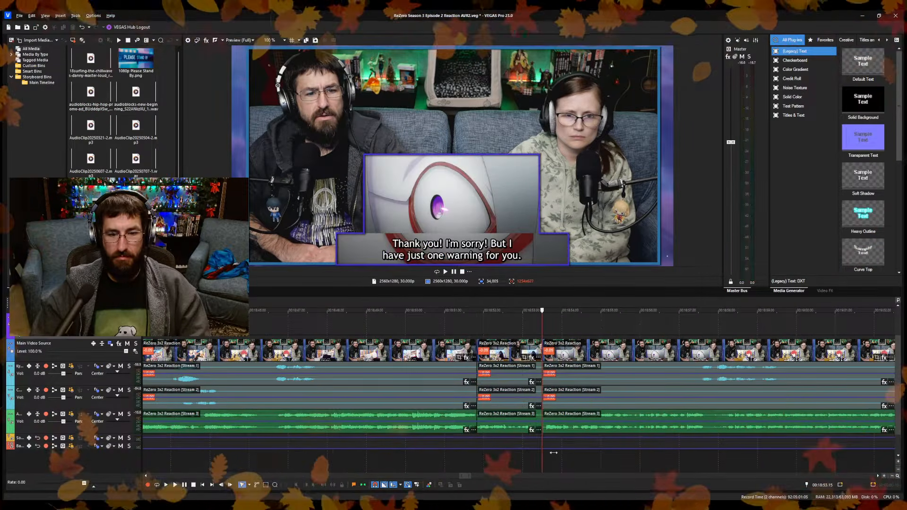
Cut a short piece out of the reaction video and its audio at about 00:19:05 and save the project.
scroll(558, 455, up, 2)
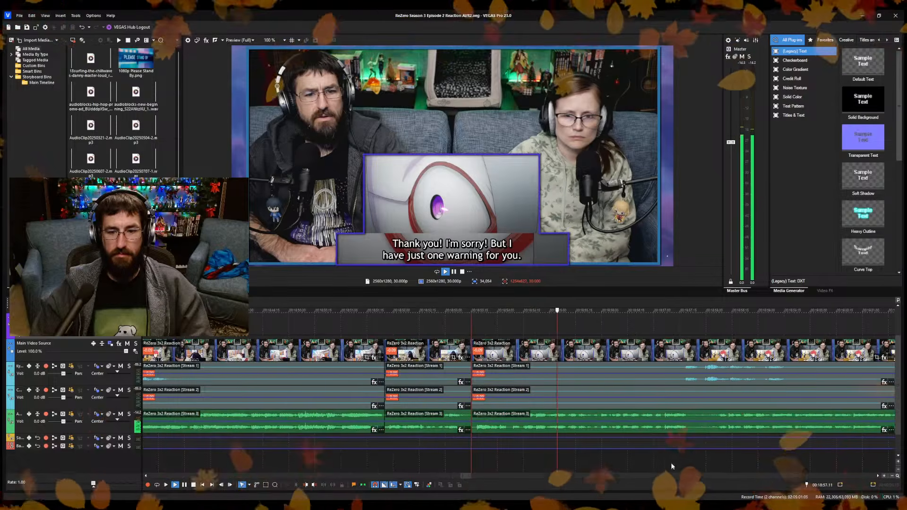
scroll(582, 462, down, 5)
scroll(590, 458, up, 3)
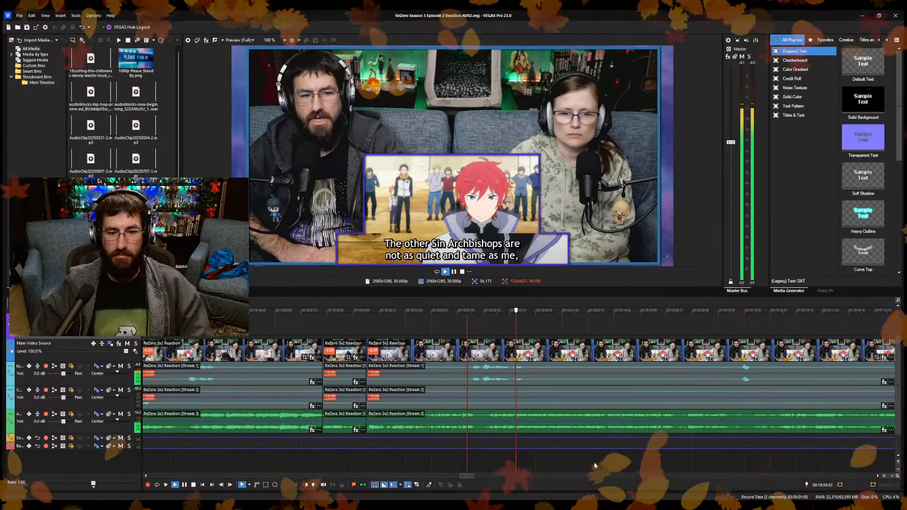
scroll(590, 462, up, 3)
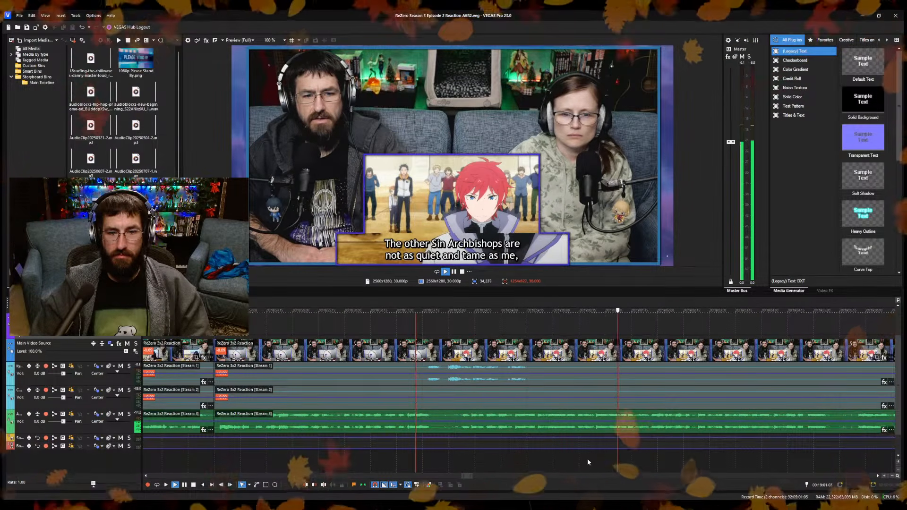
scroll(597, 456, down, 2)
scroll(589, 463, up, 2)
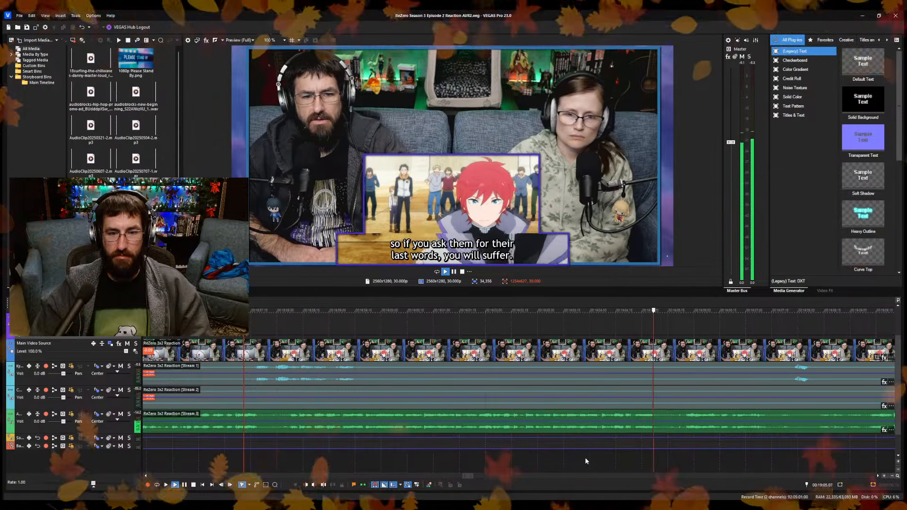
key(s)
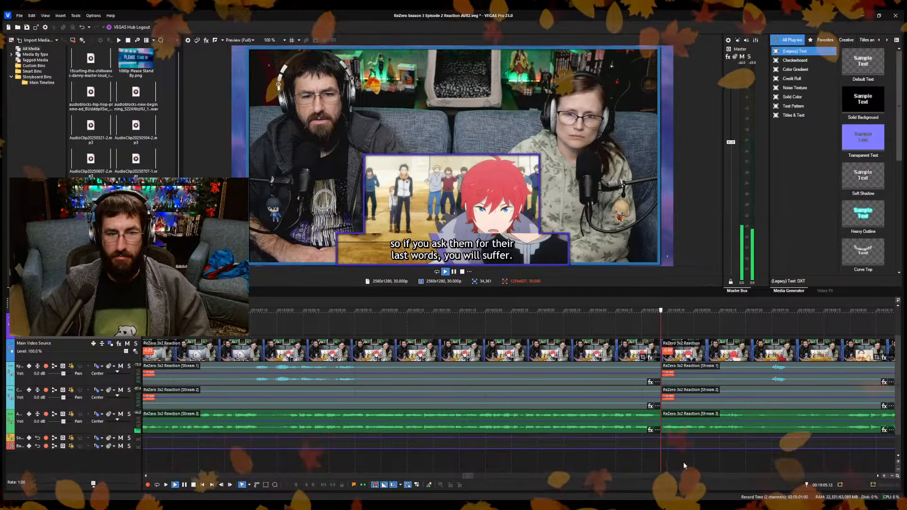
key(ctrl+s)
Play on from the 00:19:05 cut and split the reaction video and its audio just after 00:19:08.
scroll(591, 444, down, 5)
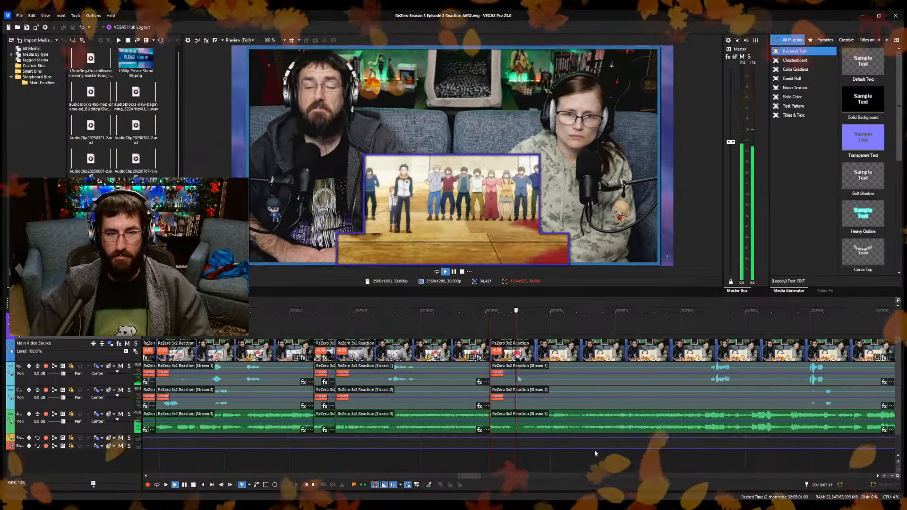
scroll(594, 456, up, 5)
key(Return)
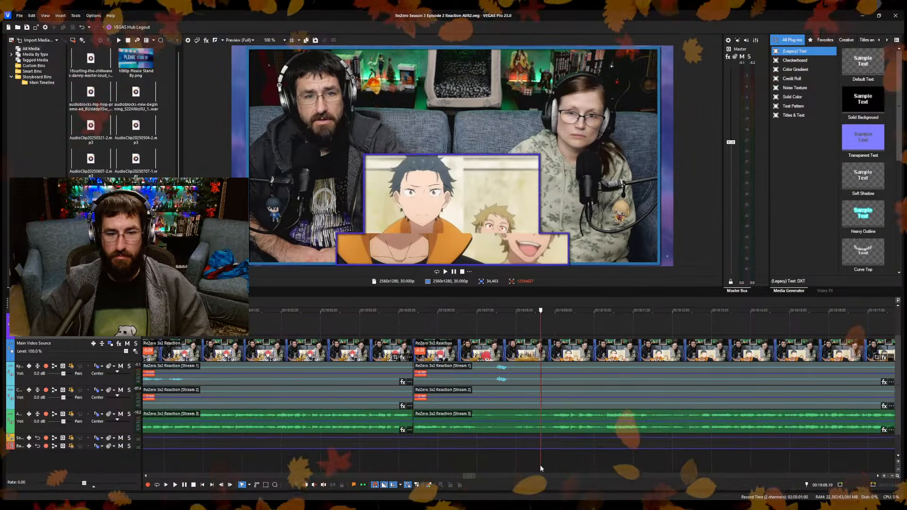
click(530, 467)
key(s)
key(Return)
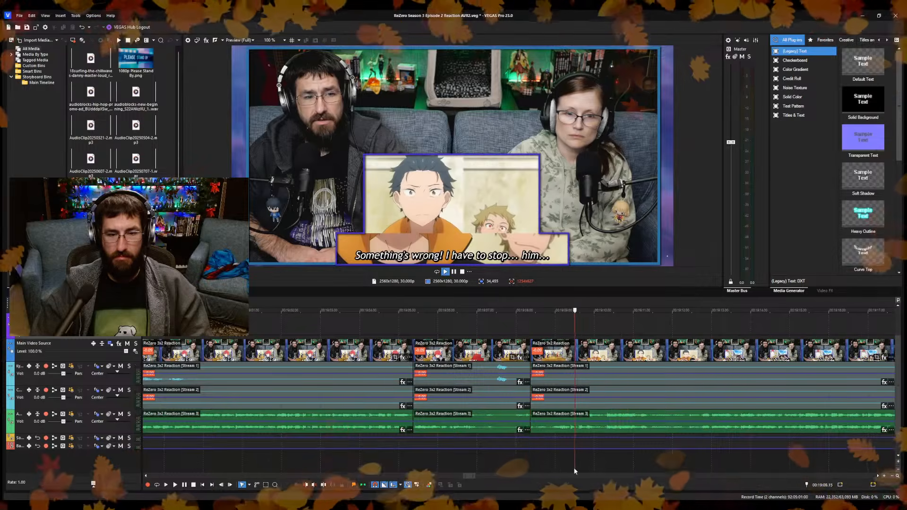
Ripple-trim the start of the segment after the 00:19:08 split up to about 00:19:09 and save the project.
click(694, 464)
scroll(566, 471, up, 3)
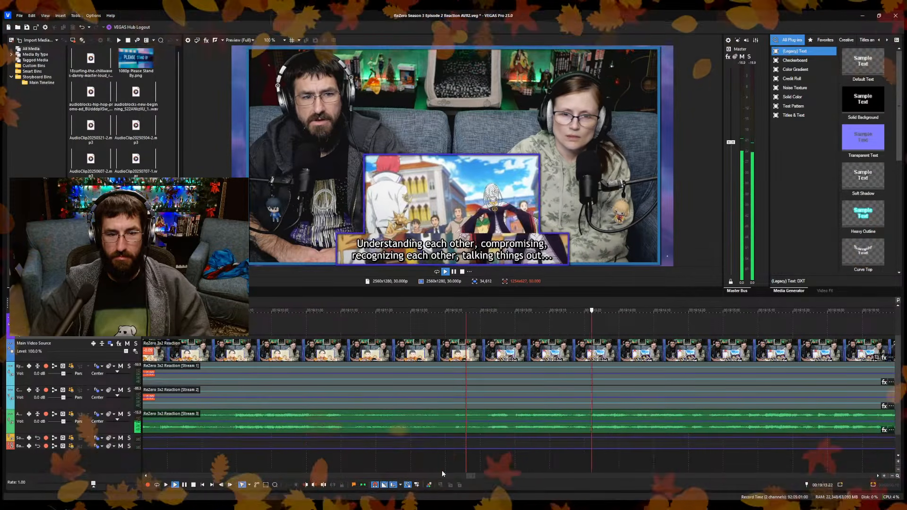
scroll(436, 465, down, 4)
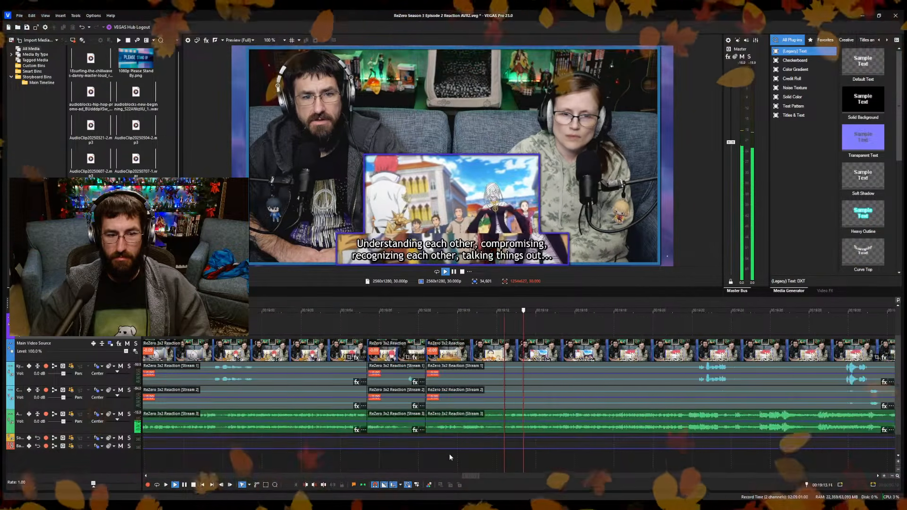
click(449, 457)
scroll(522, 459, up, 2)
click(511, 463)
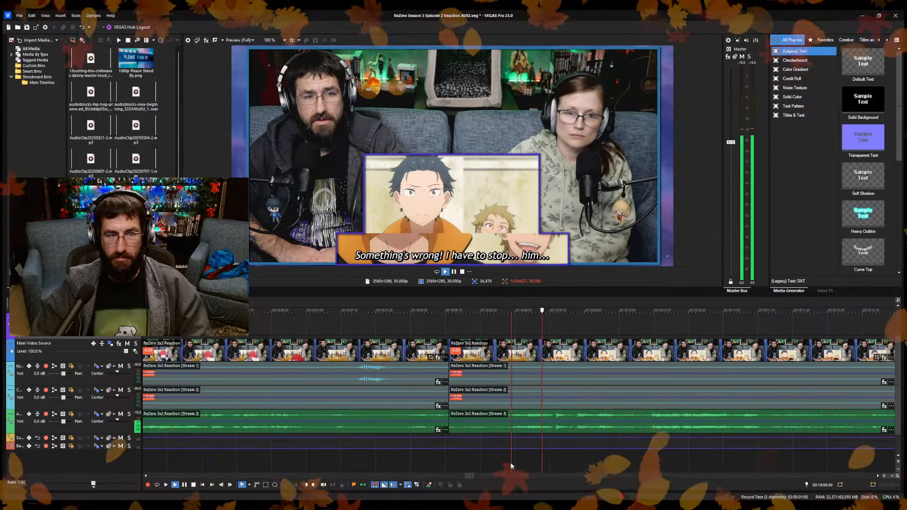
key(space)
key(alt+[)
key(ctrl+s)
Replay the trimmed cut and split the reaction video and its audio at about 00:19:11.20.
key(space)
scroll(520, 458, down, 3)
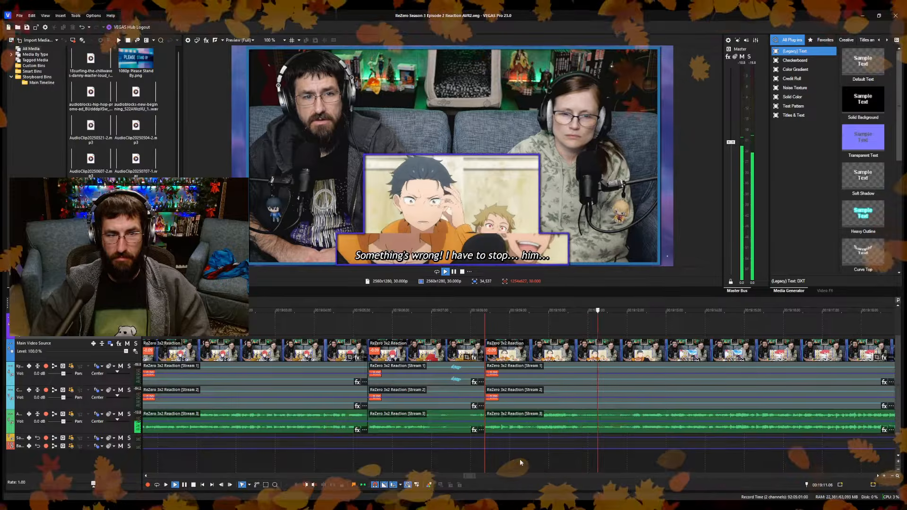
key(space)
key(s)
scroll(633, 458, down, 3)
Review the footage between about 00:19:13 and 00:19:23, examining the dialogue and shot changes after the 00:19:11.20 split.
click(636, 460)
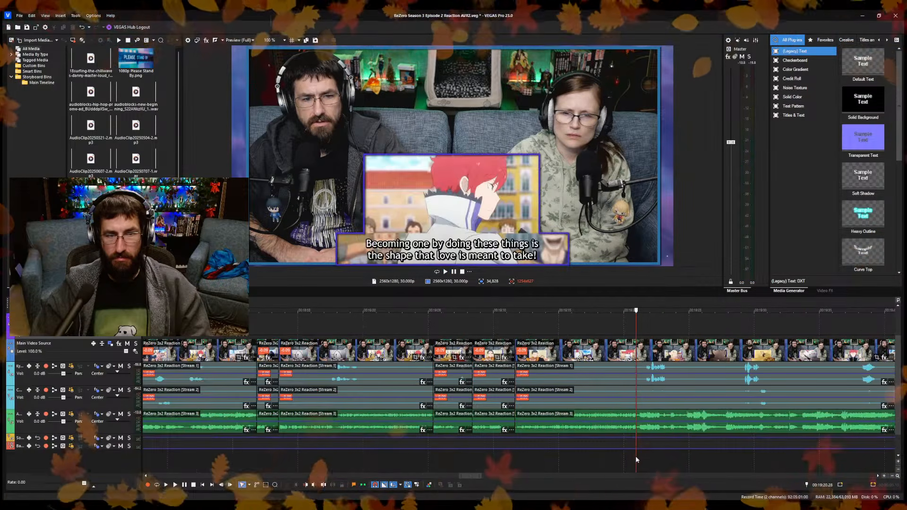
key(space)
click(583, 463)
scroll(585, 463, up, 3)
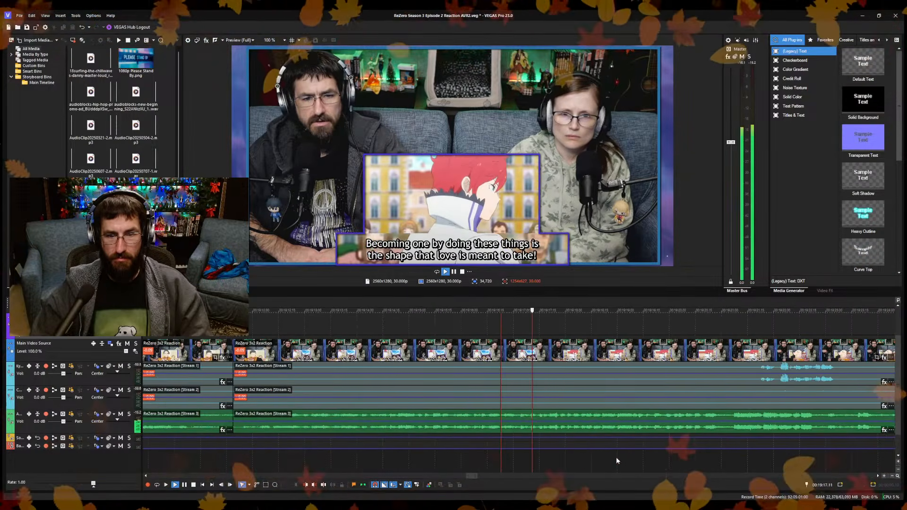
click(730, 466)
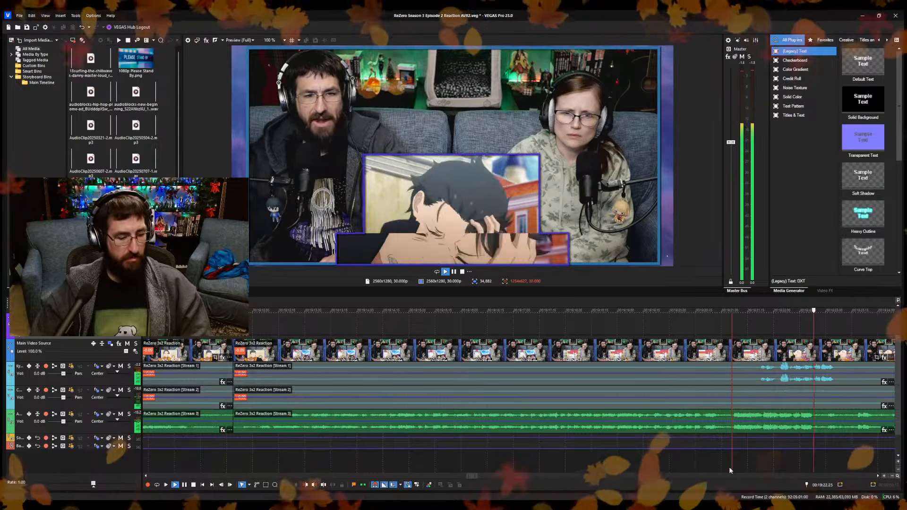
key(space)
click(468, 463)
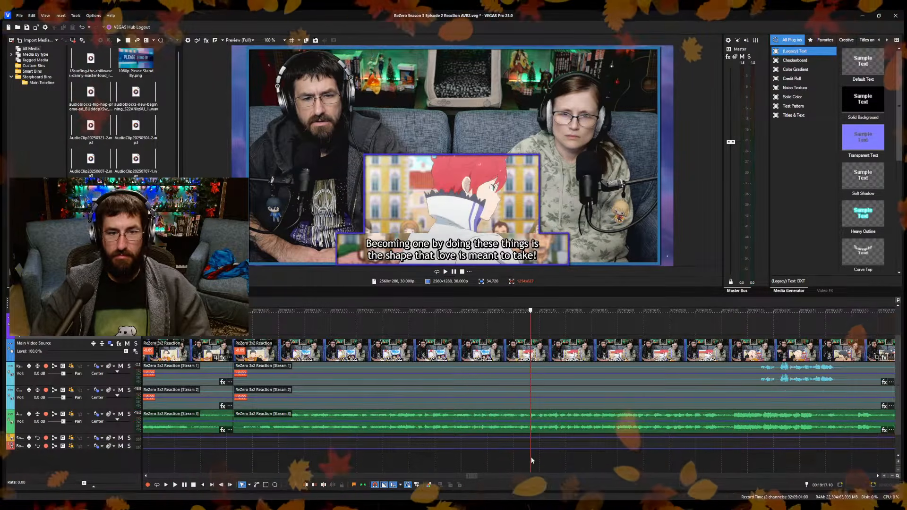
key(space)
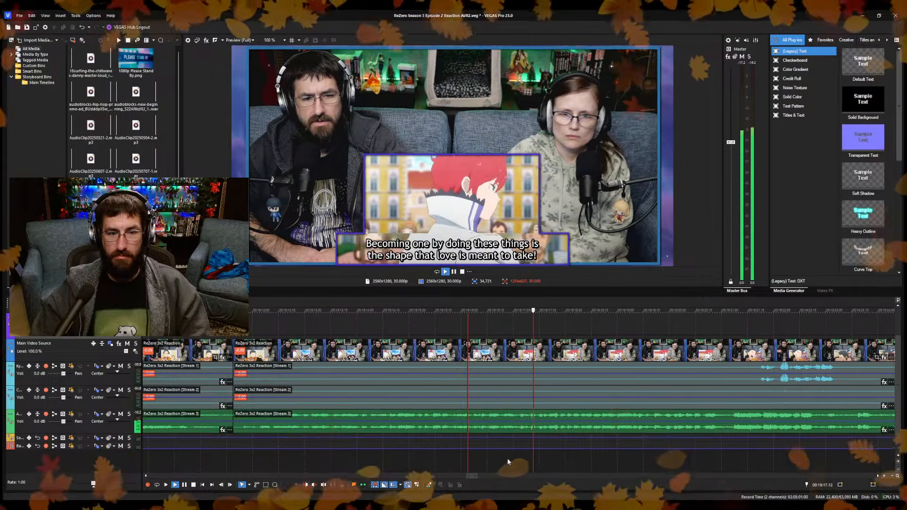
click(519, 461)
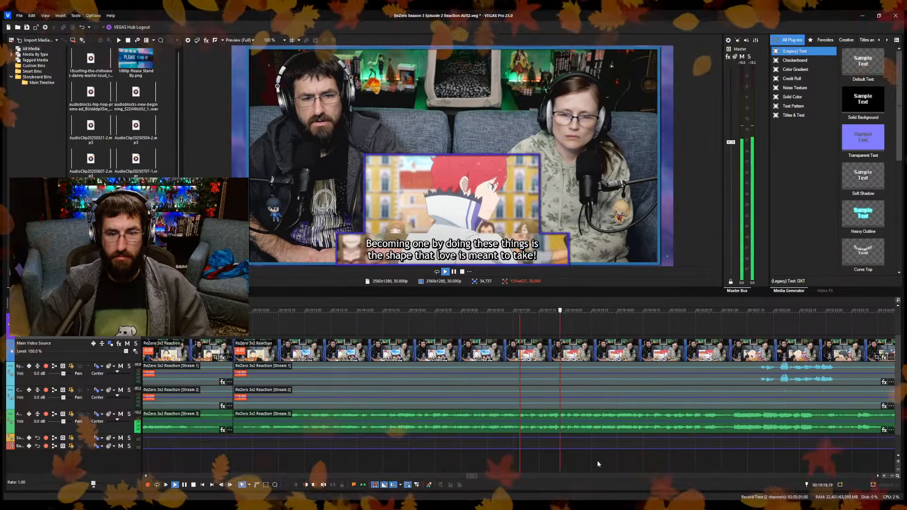
click(287, 455)
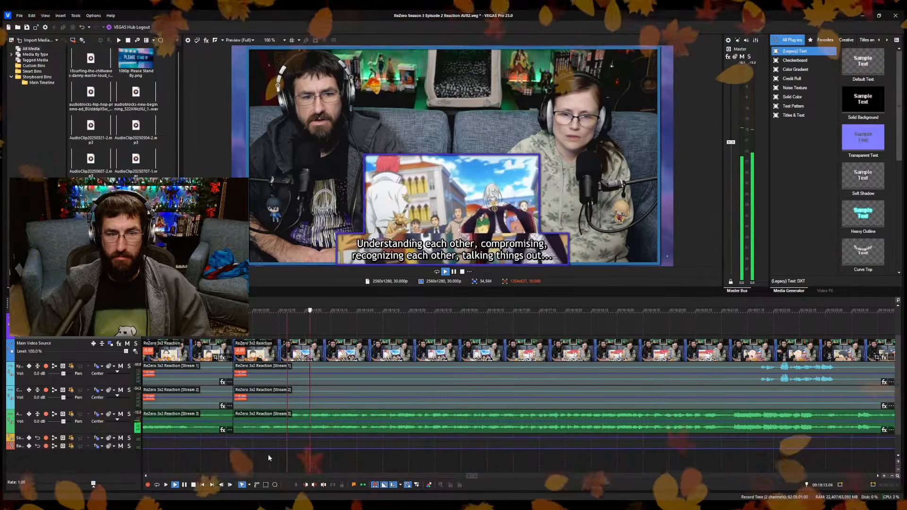
Ripple-trim the start of the segment after the 00:19:11.20 split up to 00:19:21.05, where the "Reinhard!" subtitle starts, and play the result.
click(734, 457)
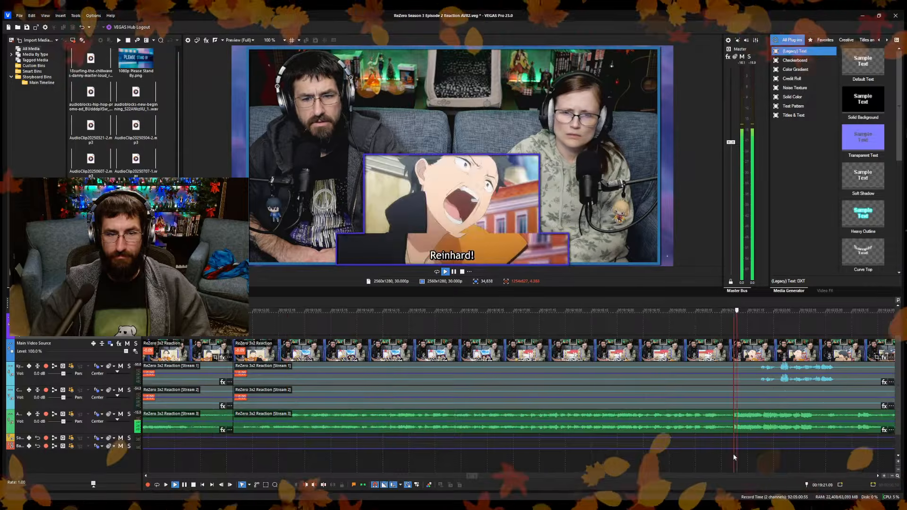
key(space)
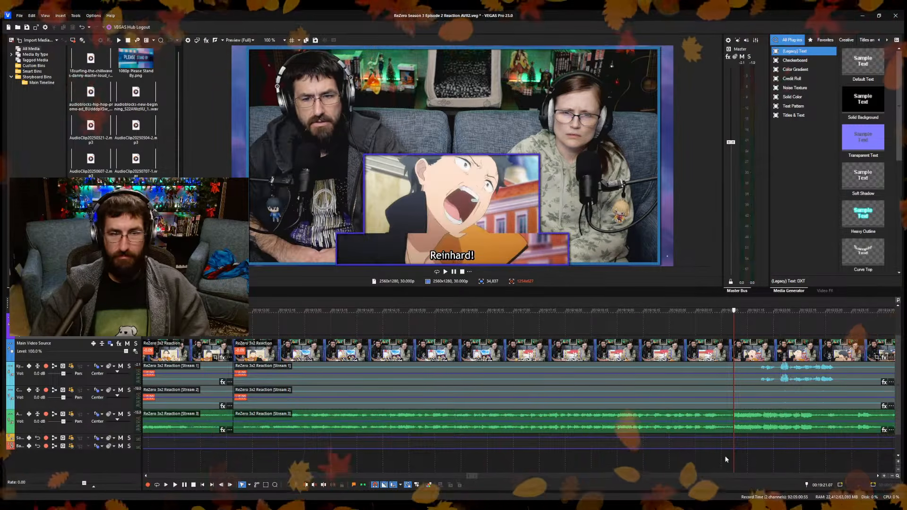
click(727, 457)
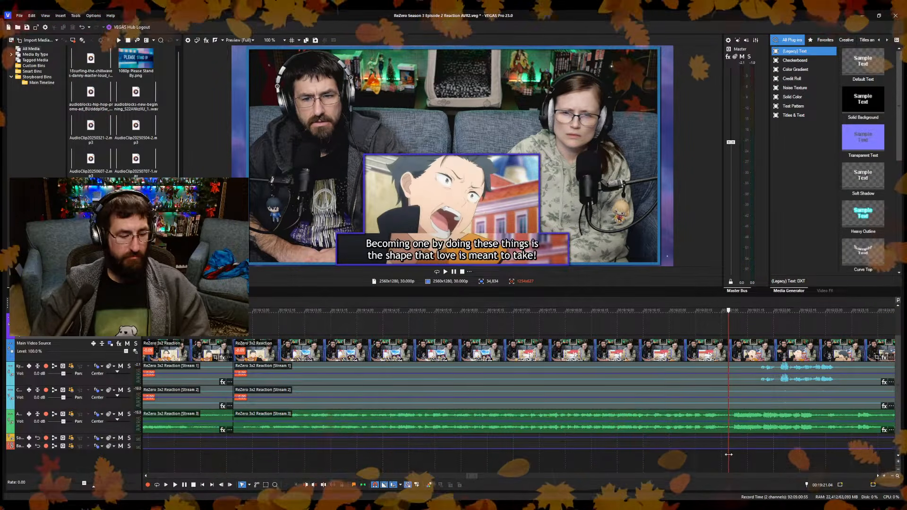
key(space)
key(space)
key(Right)
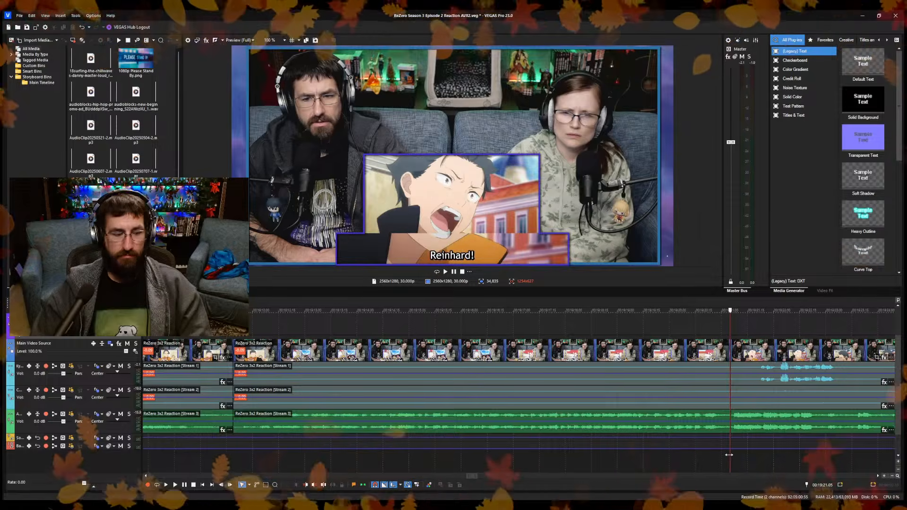
key(alt+[)
key(space)
key(Return)
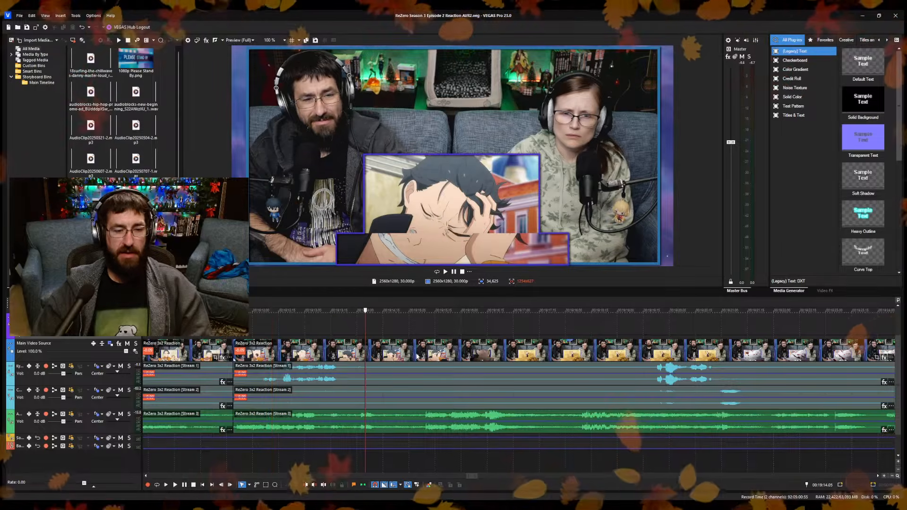
Extend the end of the Please Stand By overlay to the playhead at 00:19:14.05.
scroll(435, 393, down, 8)
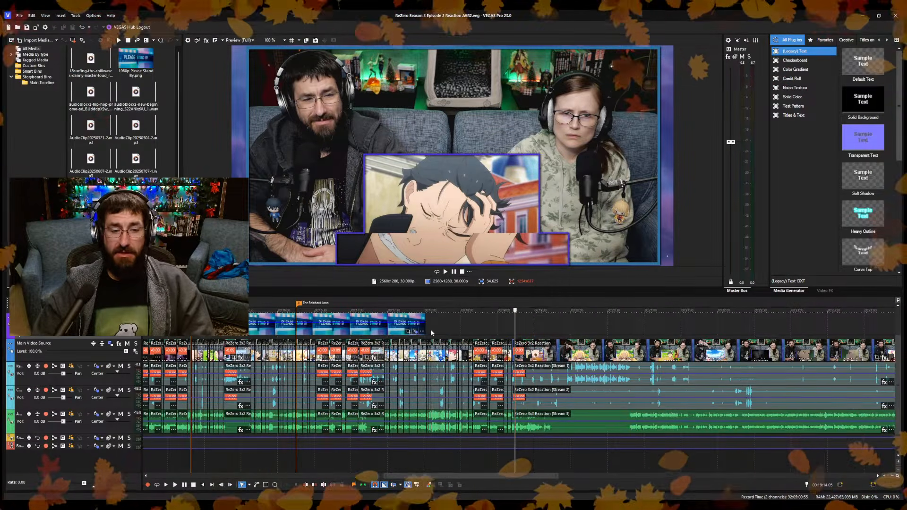
drag(425, 330, 514, 331)
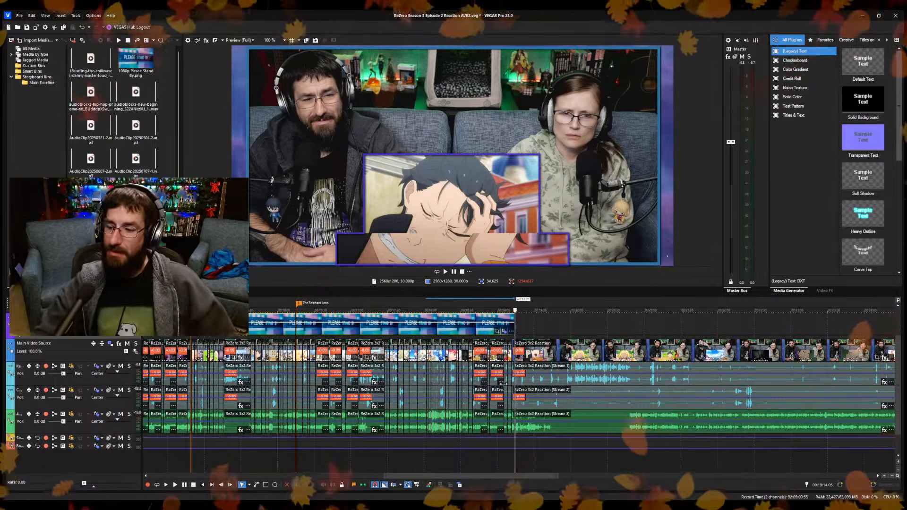
click(523, 321)
Examine the frames just past the overlay's end and split the reaction video and its audio at 00:19:14.13.
scroll(554, 393, up, 3)
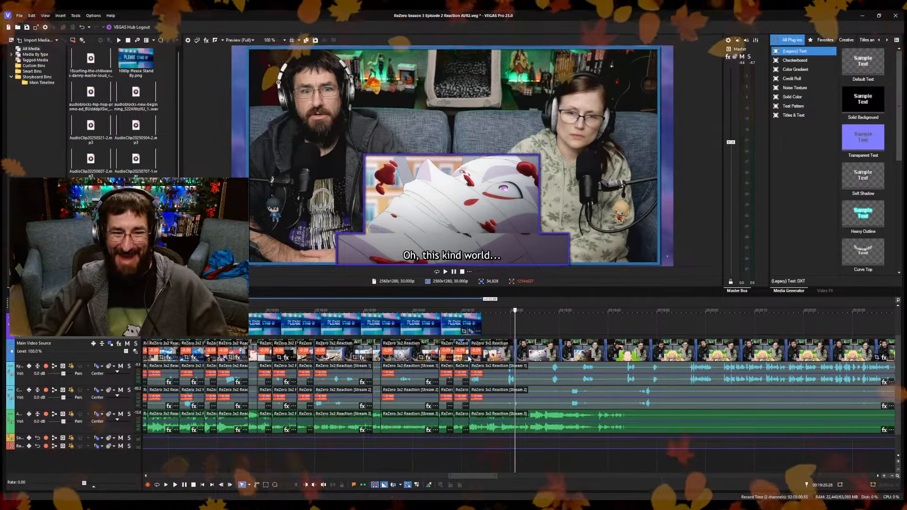
click(491, 323)
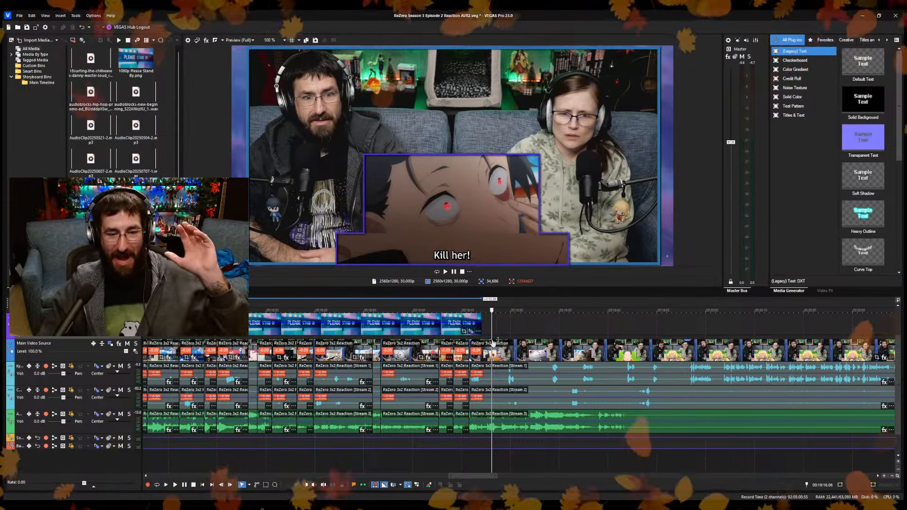
click(488, 342)
scroll(487, 342, up, 3)
scroll(510, 344, up, 2)
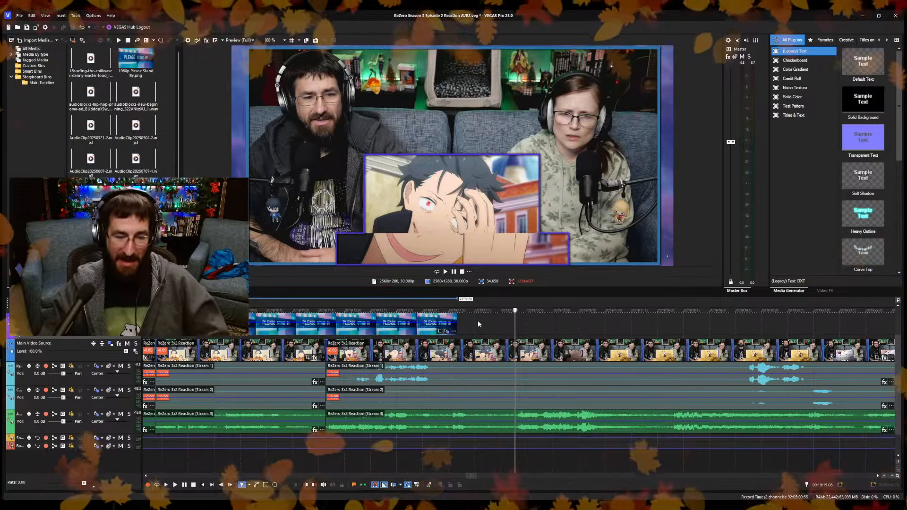
click(464, 321)
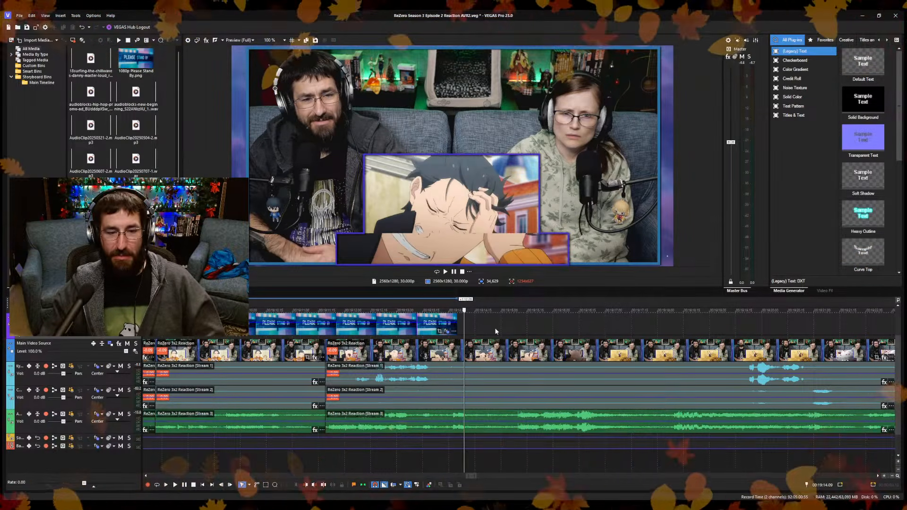
key(Right)
key(Right)
key(Right)
key(Right)
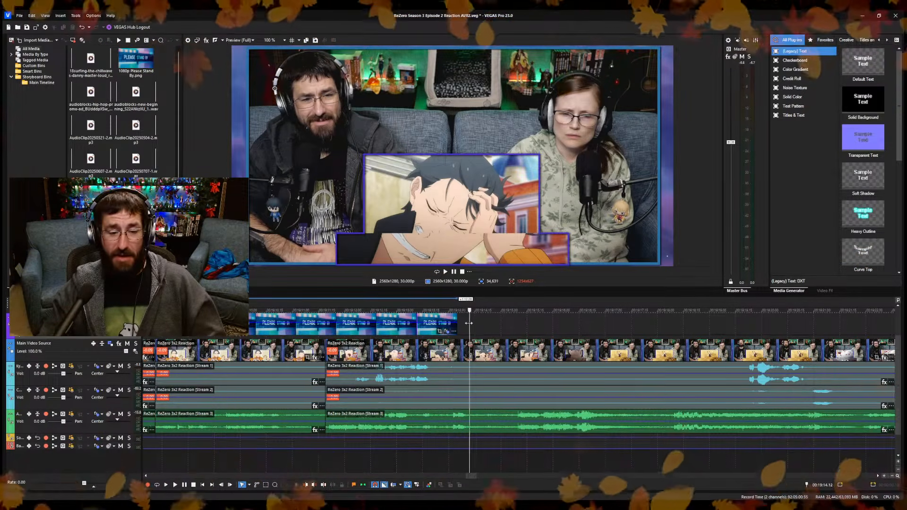
key(s)
Ripple-trim the start of the segment after the 00:19:14.13 split up to about 00:19:15 and play on to about 00:19:23.
click(505, 457)
key(space)
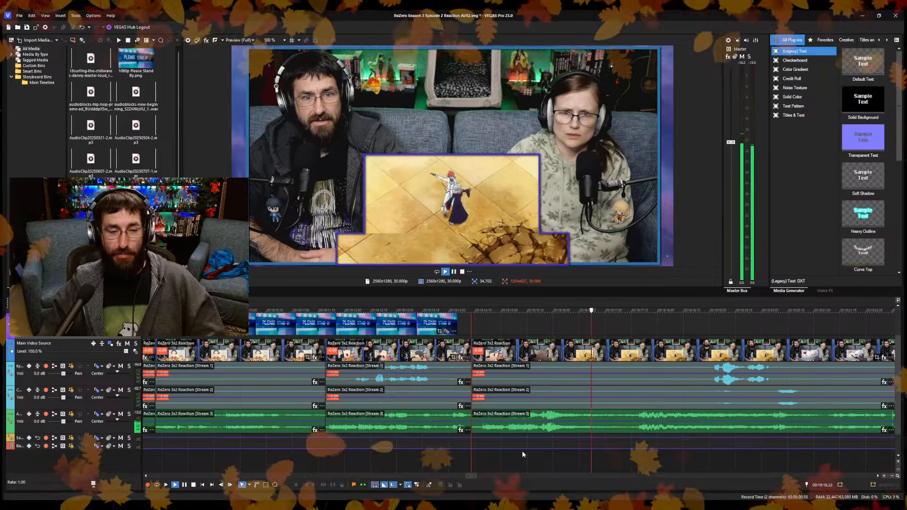
key(Return)
key(space)
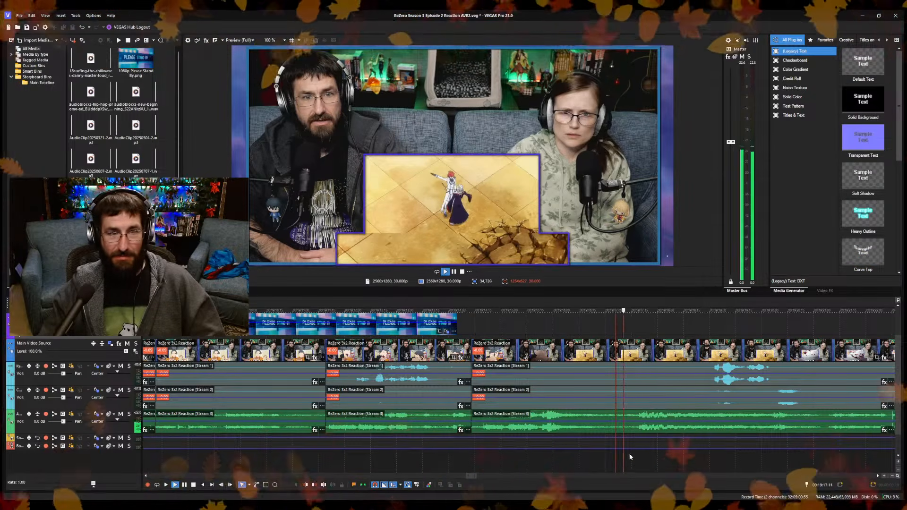
scroll(622, 455, down, 3)
scroll(571, 449, up, 8)
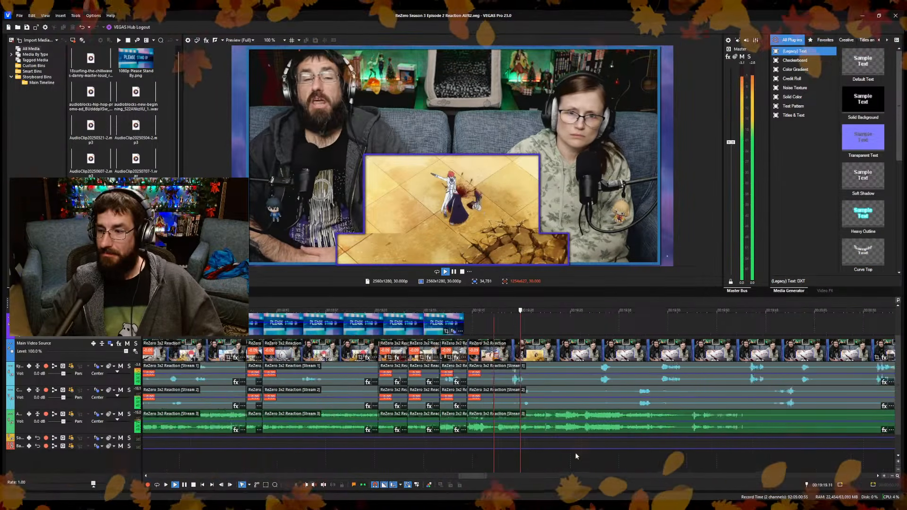
scroll(600, 451, down, 2)
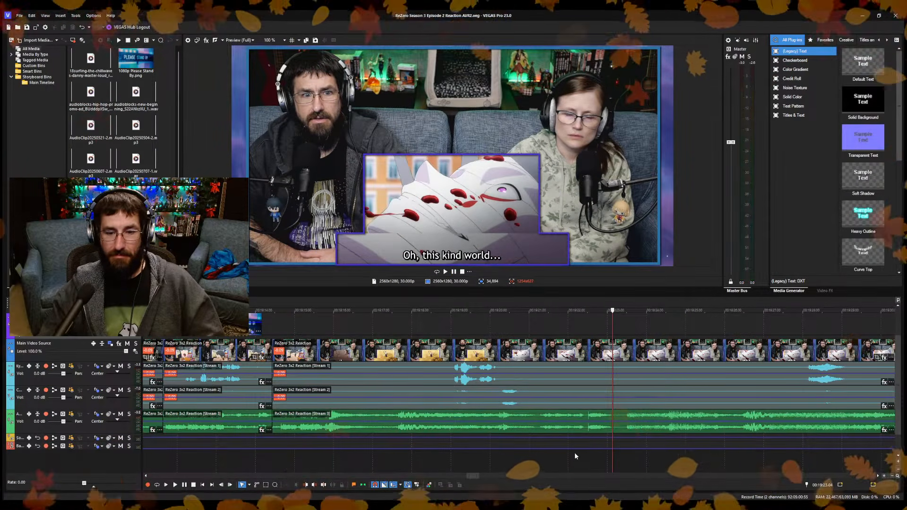
Split the reaction video and its audio at 00:19:23.04 and ripple-trim the following segment's start up to about 00:19:24.08.
key(s)
click(630, 451)
click(648, 452)
key(space)
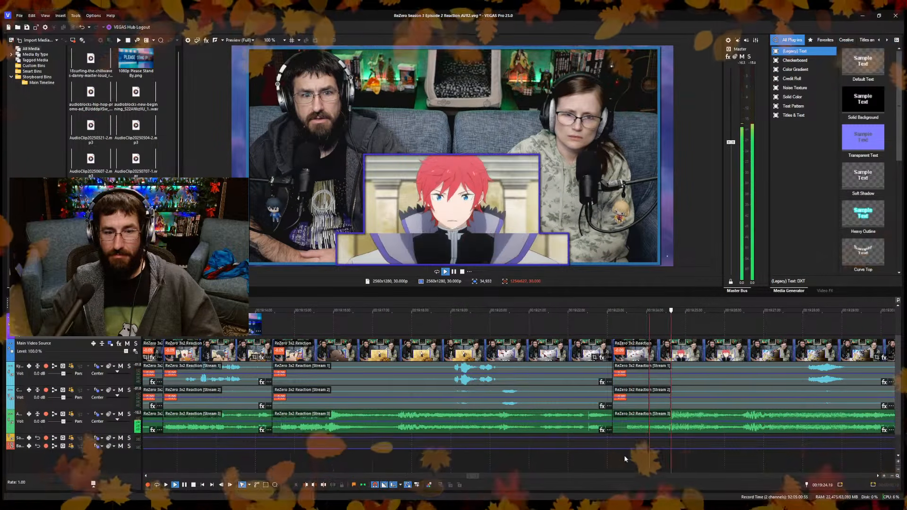
click(657, 462)
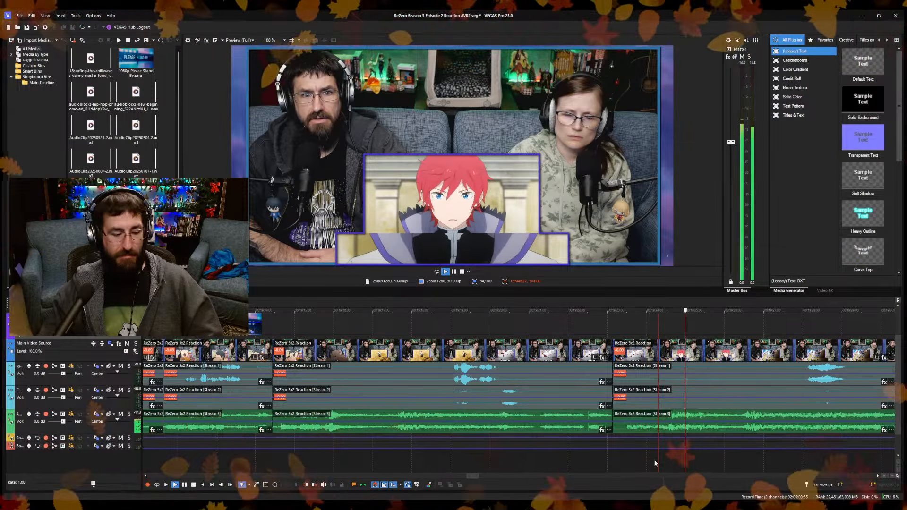
key(space)
key(alt+[)
key(space)
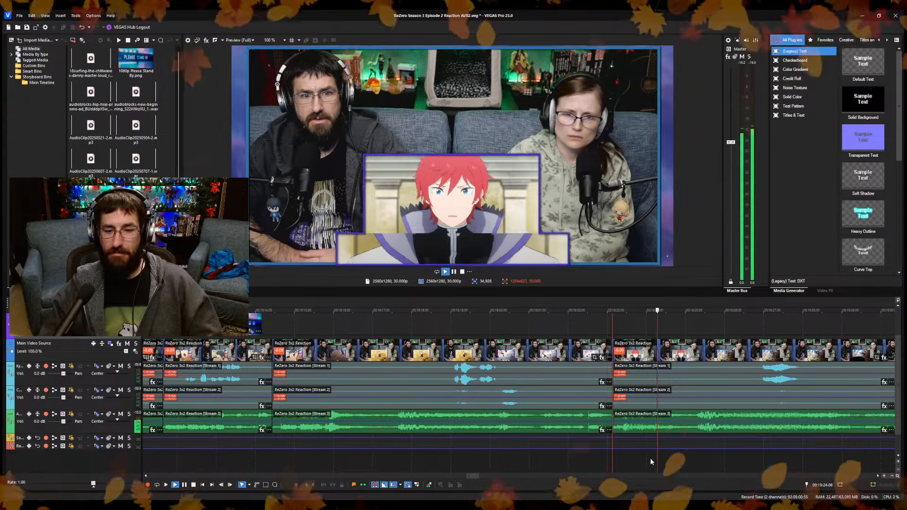
Split the reaction video and its audio at about 00:19:24.24, ripple-trim the following segment's start up to 00:19:25.03, and play the result.
key(s)
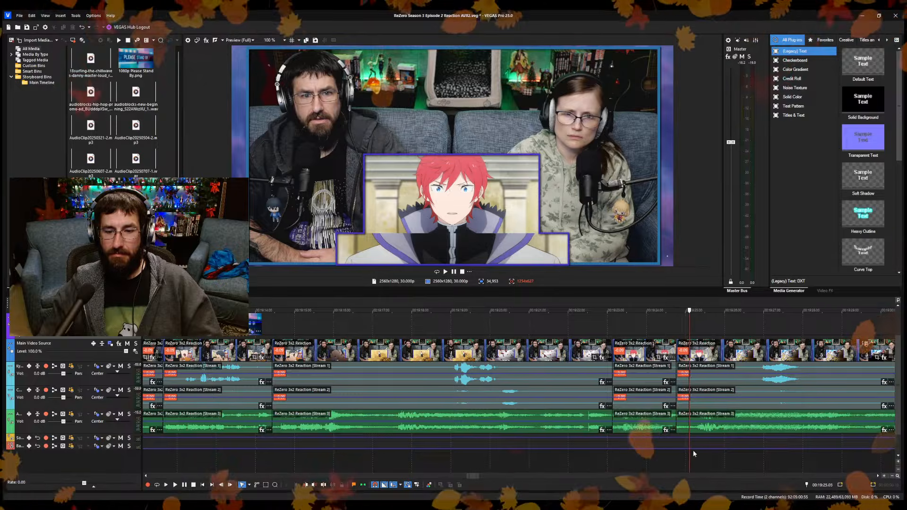
key(space)
scroll(668, 455, down, 3)
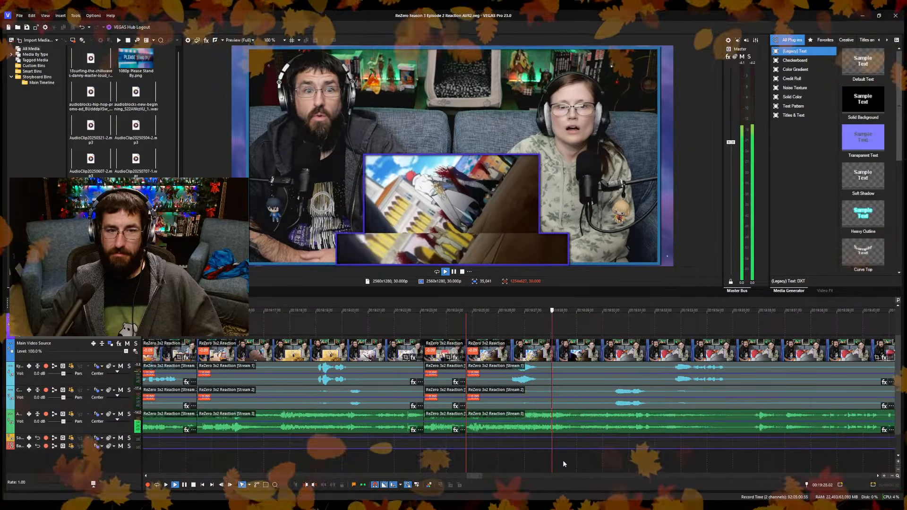
Split the reaction video and its audio at about 00:19:28.22 and ripple-trim the following segment's start up to 00:19:29.28.
key(space)
key(s)
click(605, 460)
click(600, 461)
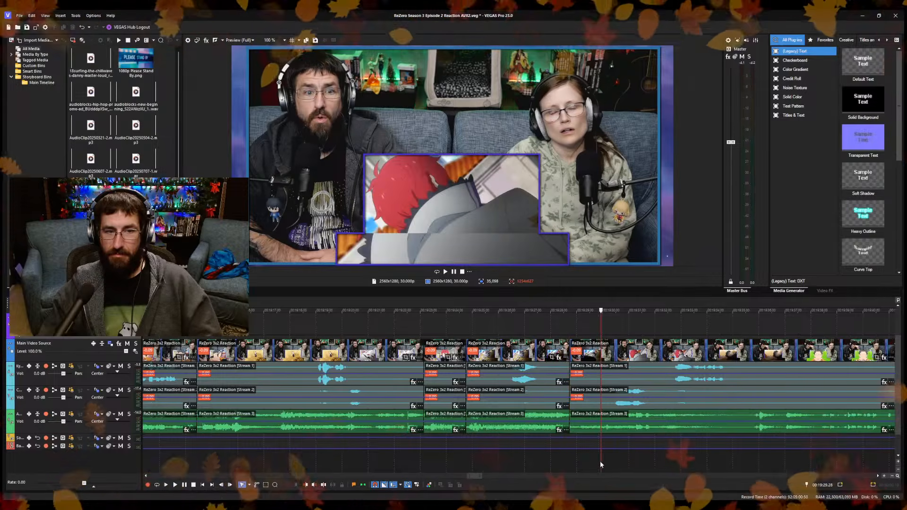
key(alt+[)
key(space)
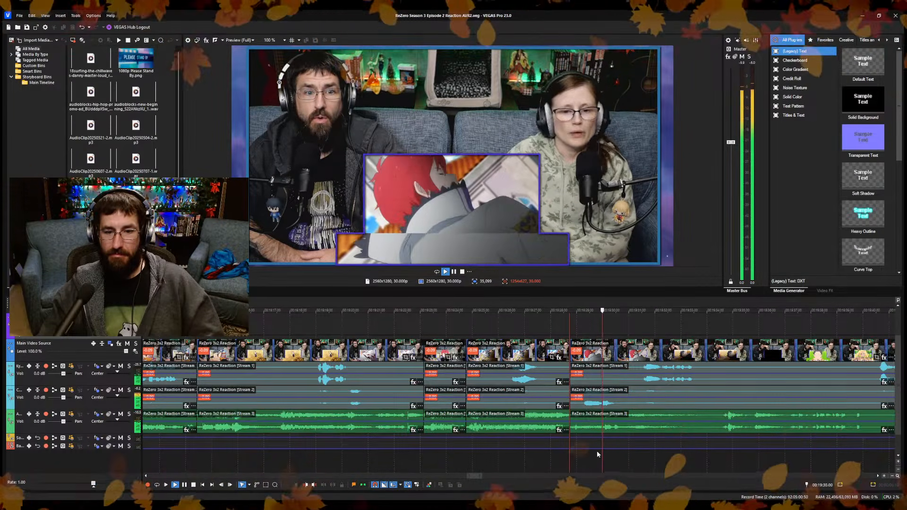
Split the reaction video and its audio at 00:19:34.04, ripple-trim the following segment's start up to the black frame at 00:19:35.24, and save the project.
scroll(606, 452, up, 2)
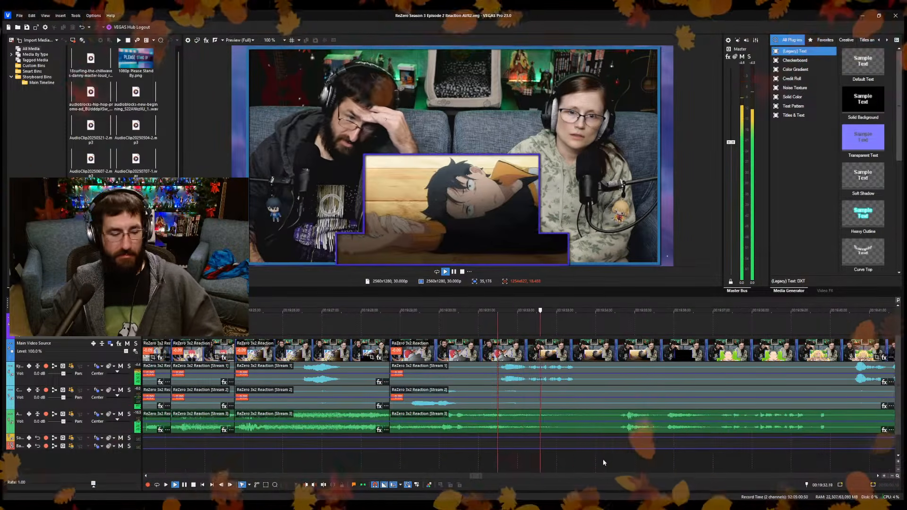
key(s)
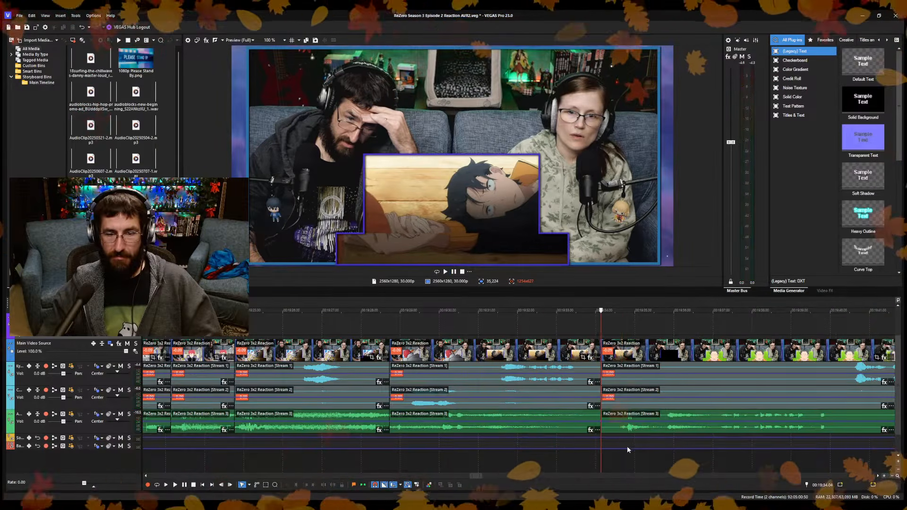
key(space)
click(699, 460)
click(618, 455)
key(space)
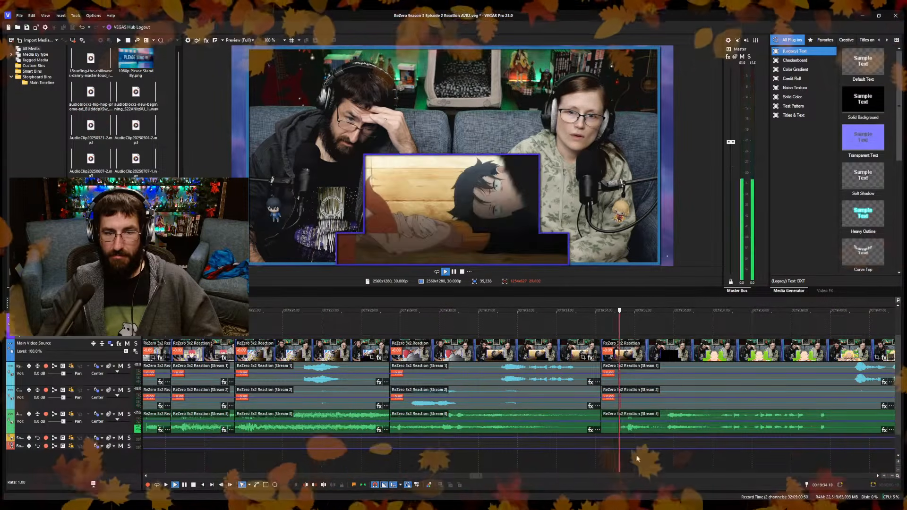
key(space)
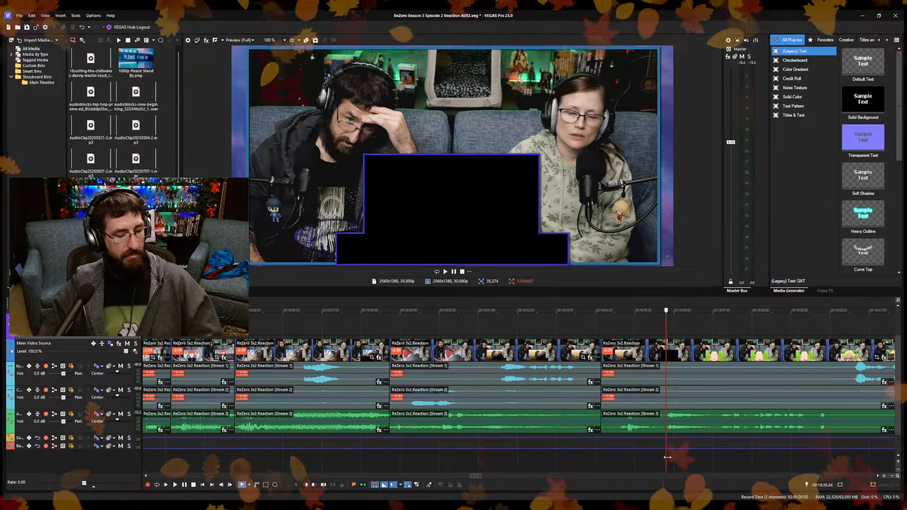
key(alt+[)
key(ctrl+s)
key(space)
key(space)
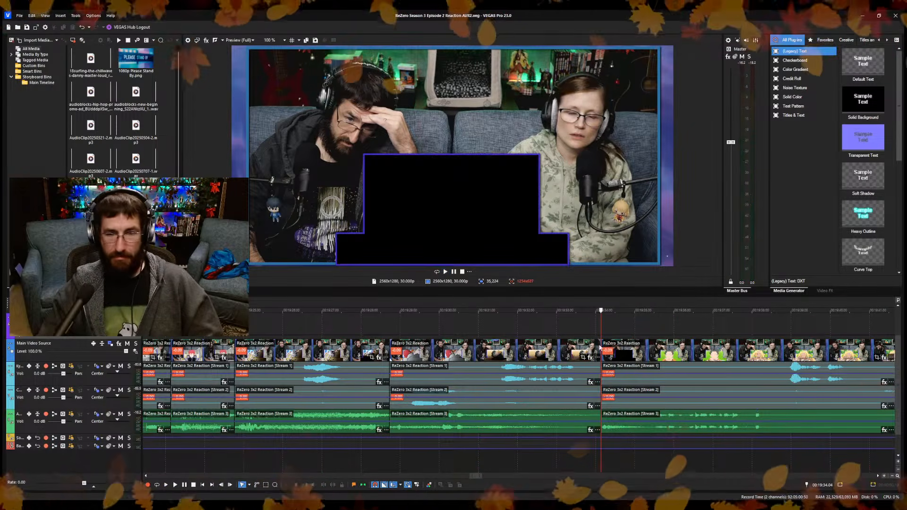
Add a marker named "Reset Again. Again..." at 00:19:34.00, just before the latest cut.
click(596, 317)
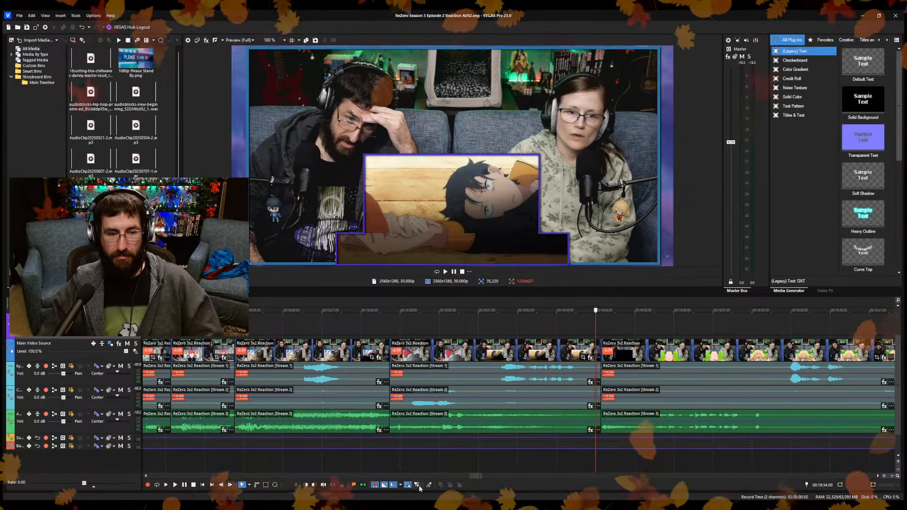
text(mRezer)
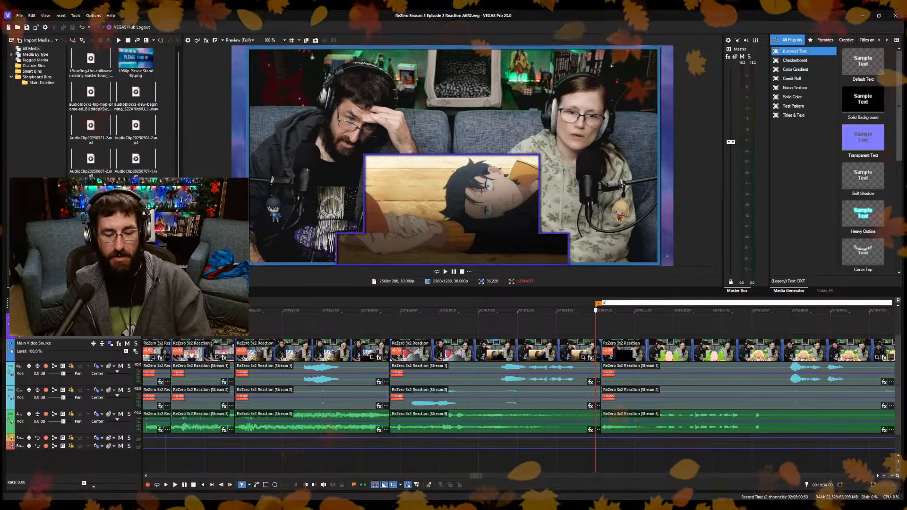
text( Agai)
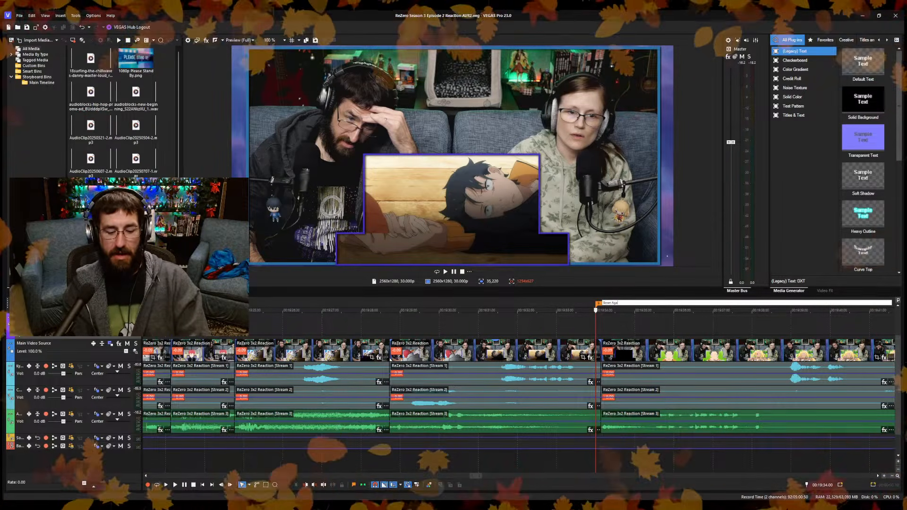
text(n Ag)
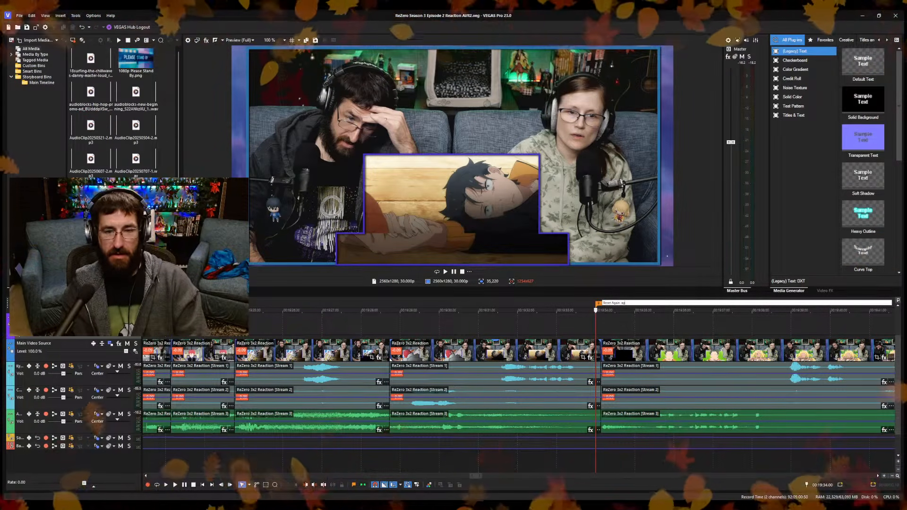
text(ain...)
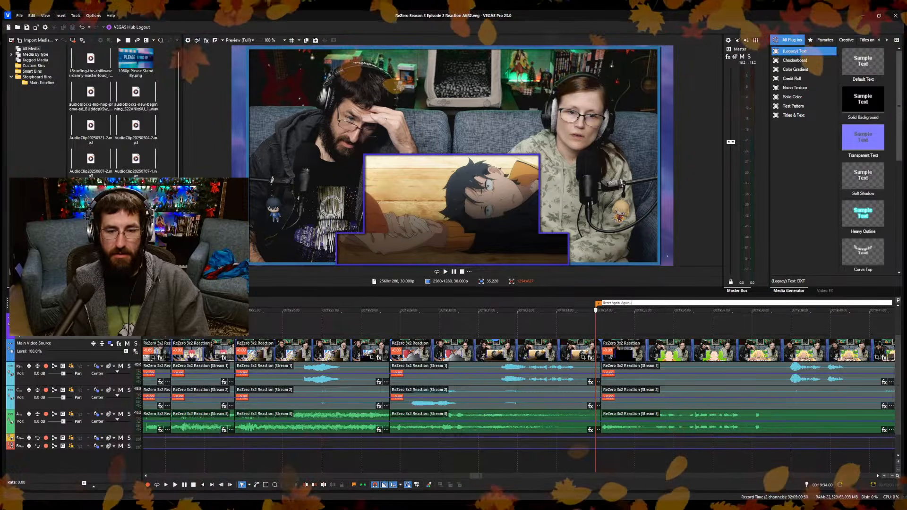
key(Return)
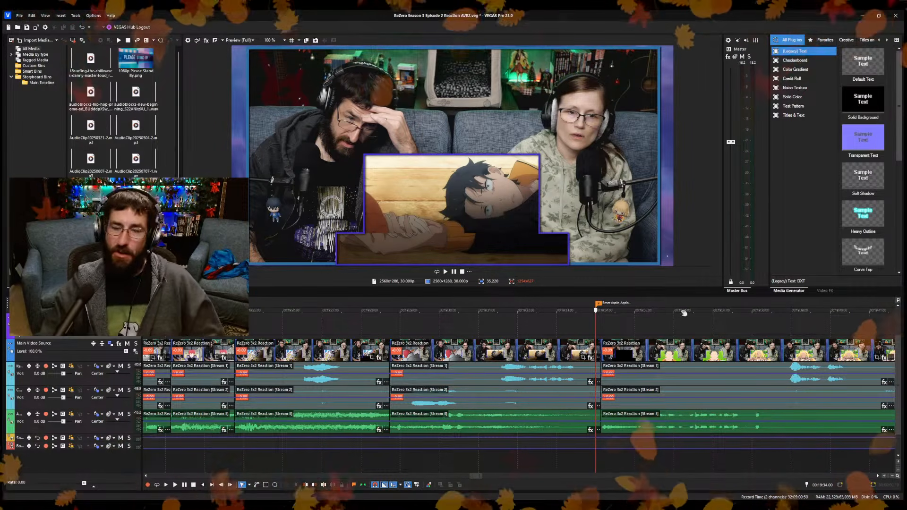
Extend the end of the Please Stand By overlay to about 00:19:34.14, just past the new reset marker.
click(613, 324)
scroll(613, 324, down, 1)
scroll(614, 326, down, 5)
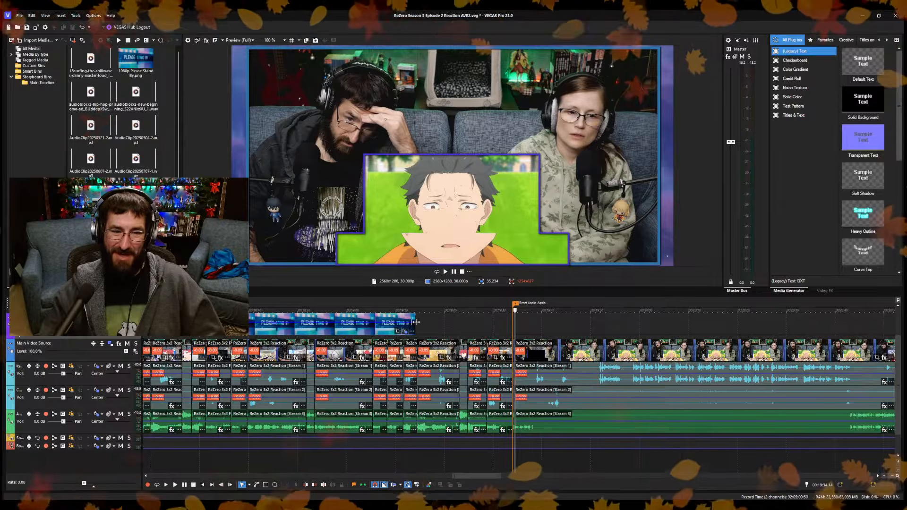
drag(415, 332, 516, 333)
scroll(508, 326, down, 7)
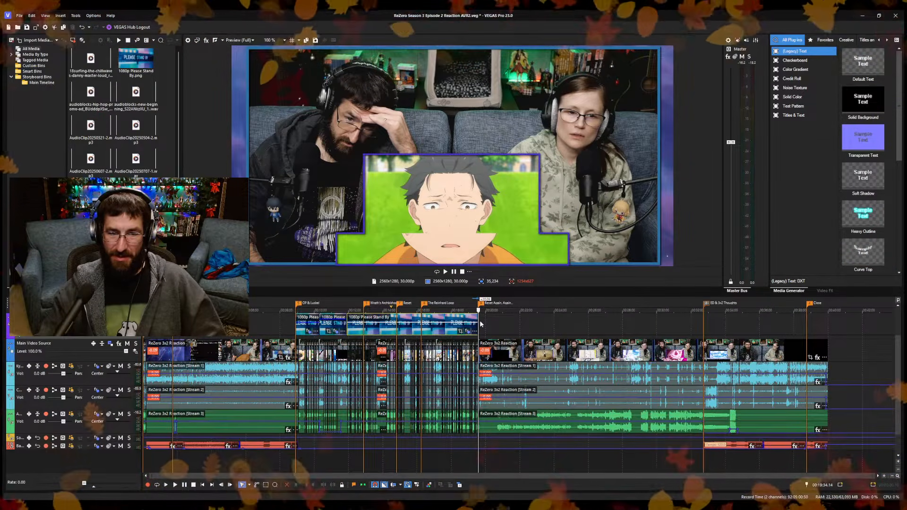
Check the frame at the ED & 3x2 Thoughts marker, then return to the footage right after the Please Stand By overlay.
click(703, 325)
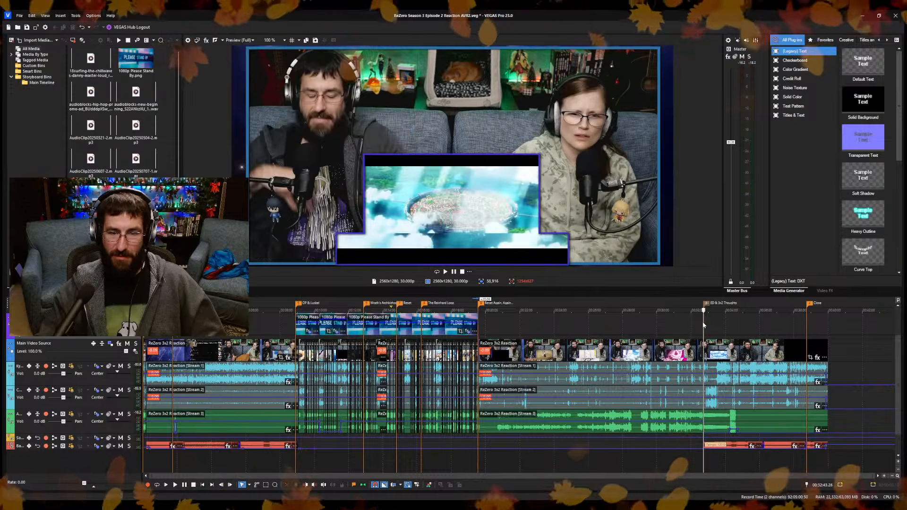
scroll(527, 461, up, 3)
scroll(543, 448, down, 5)
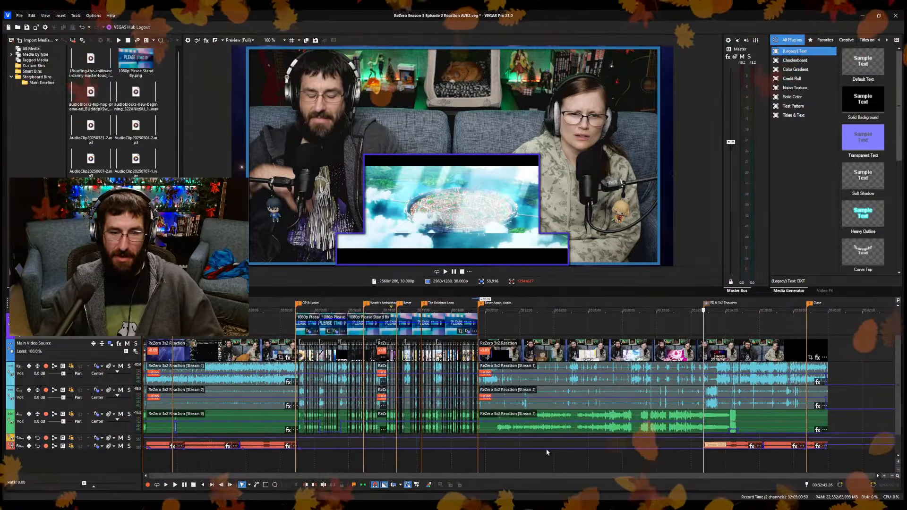
click(477, 462)
scroll(477, 463, up, 3)
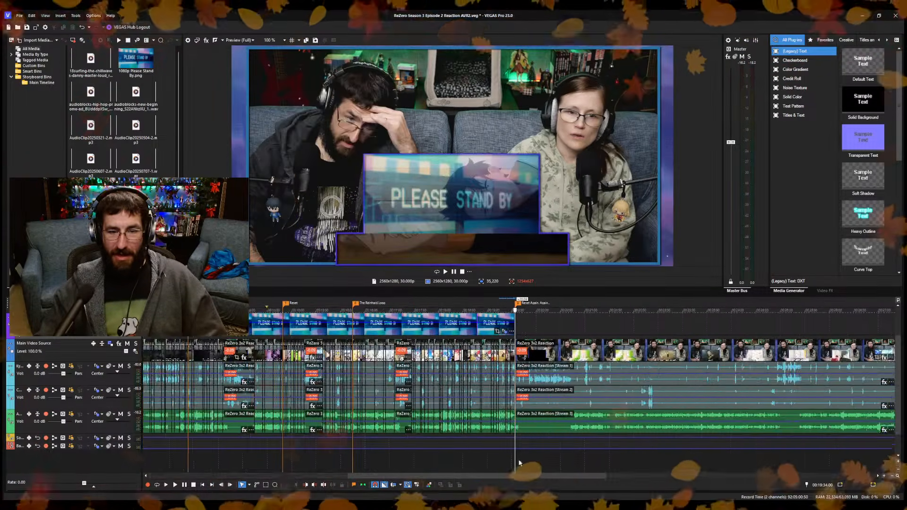
click(553, 461)
scroll(556, 459, up, 5)
scroll(331, 456, up, 6)
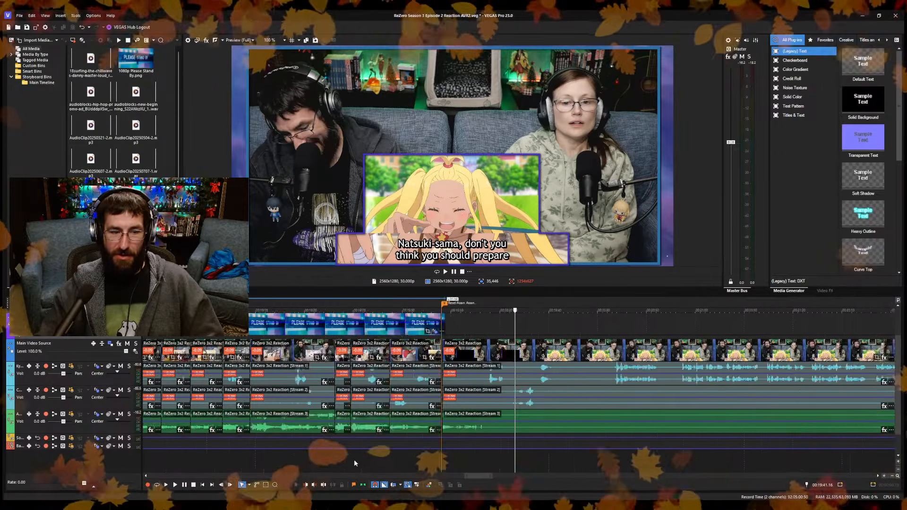
Split the reaction video and its audio at about 00:19:45.23 and ripple-trim the following segment's start up to 00:19:51.18, just before the talking resumes.
click(378, 457)
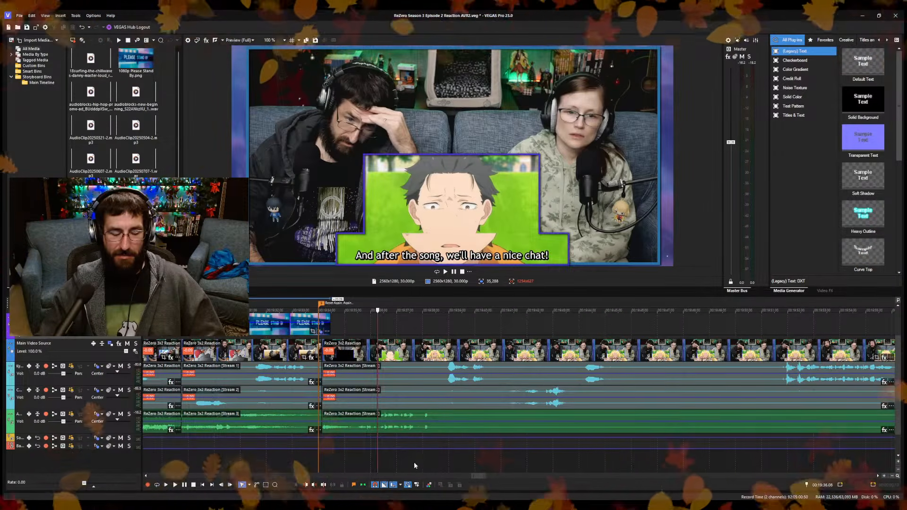
click(413, 461)
key(space)
click(340, 458)
scroll(341, 457, up, 4)
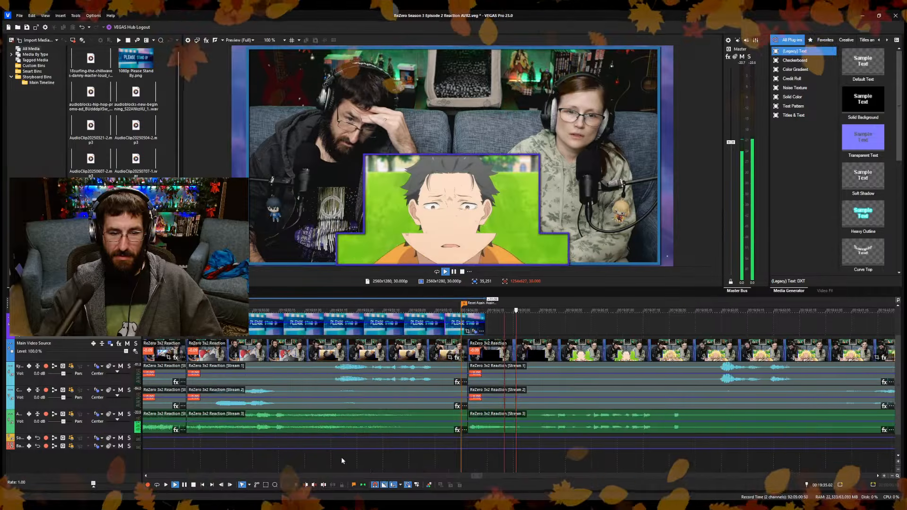
scroll(588, 457, down, 3)
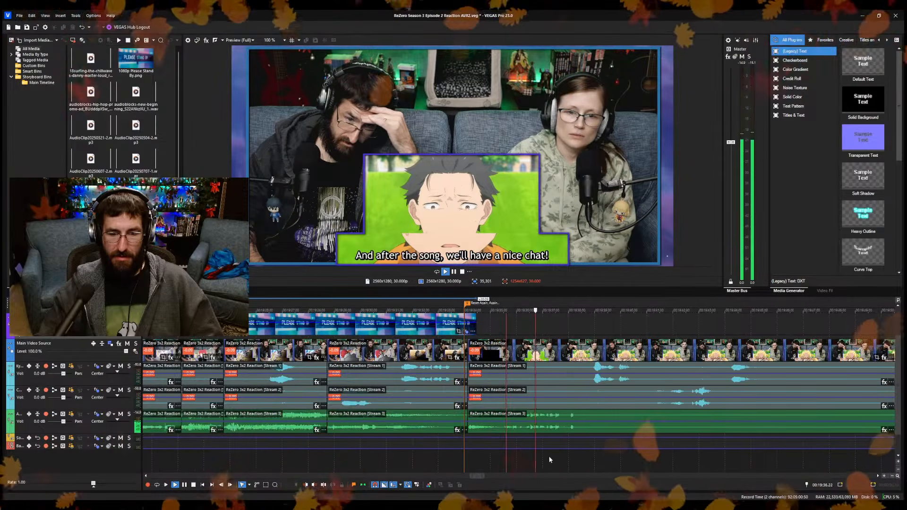
click(565, 455)
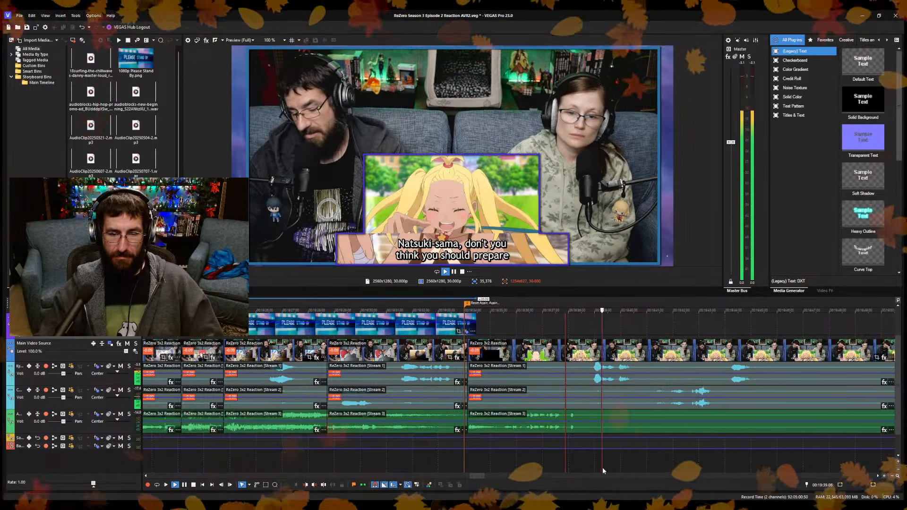
scroll(642, 454, down, 2)
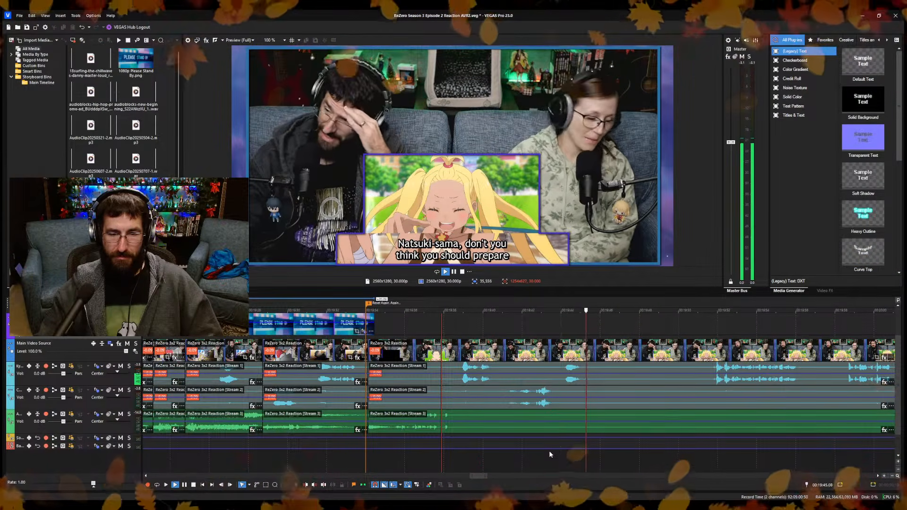
key(Return)
key(s)
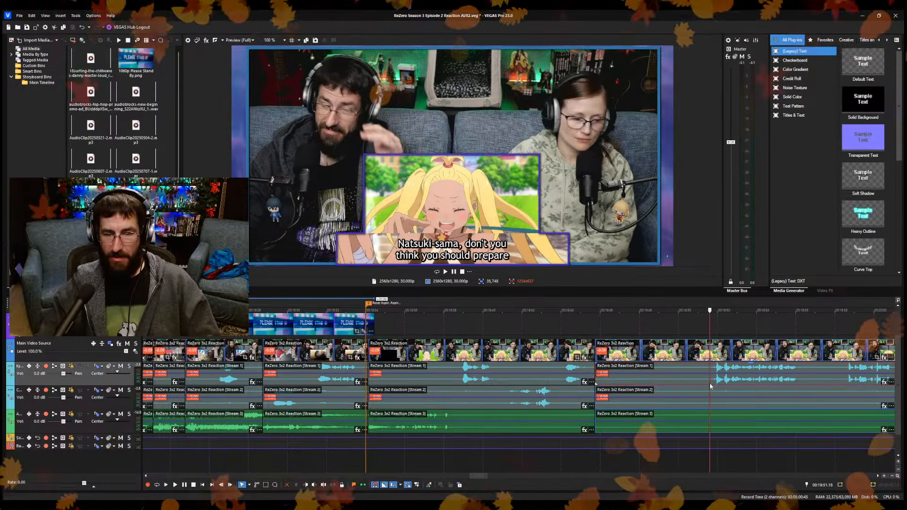
key(Return)
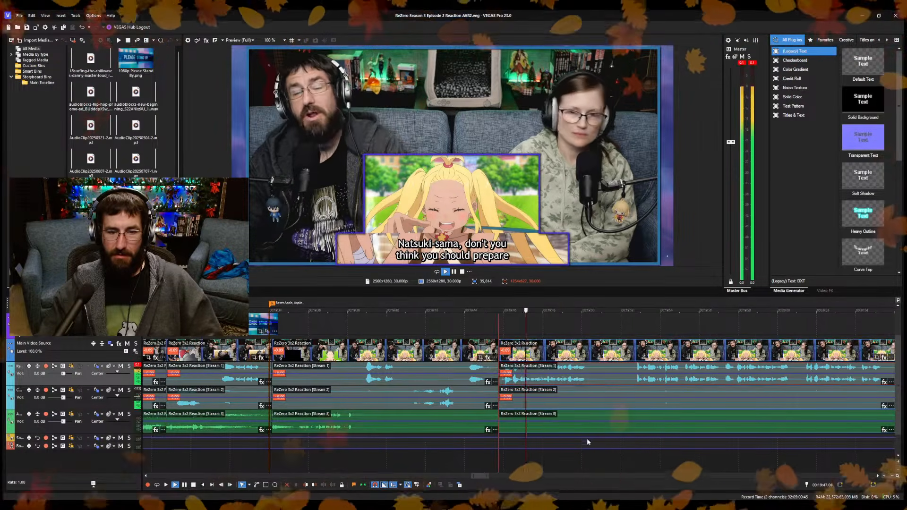
Split the reaction video and its audio at about 00:19:50 and play on to about 00:19:57.
key(Return)
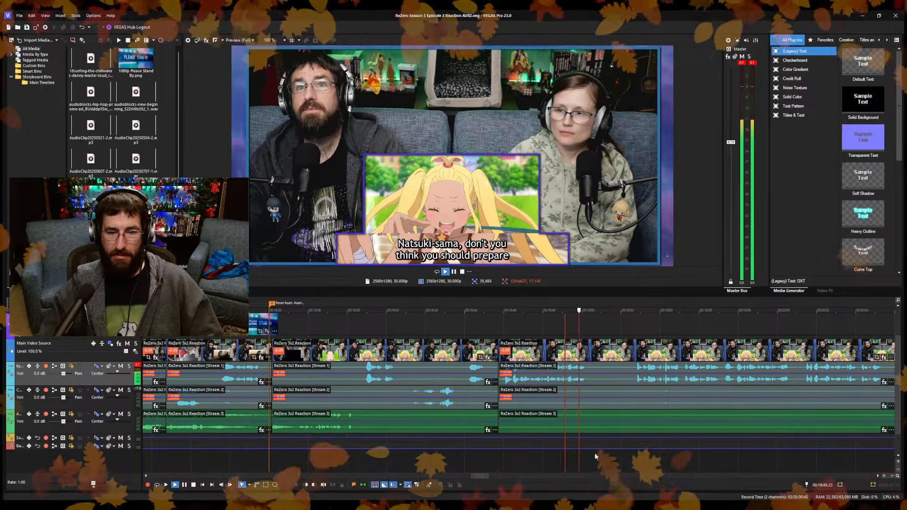
key(s)
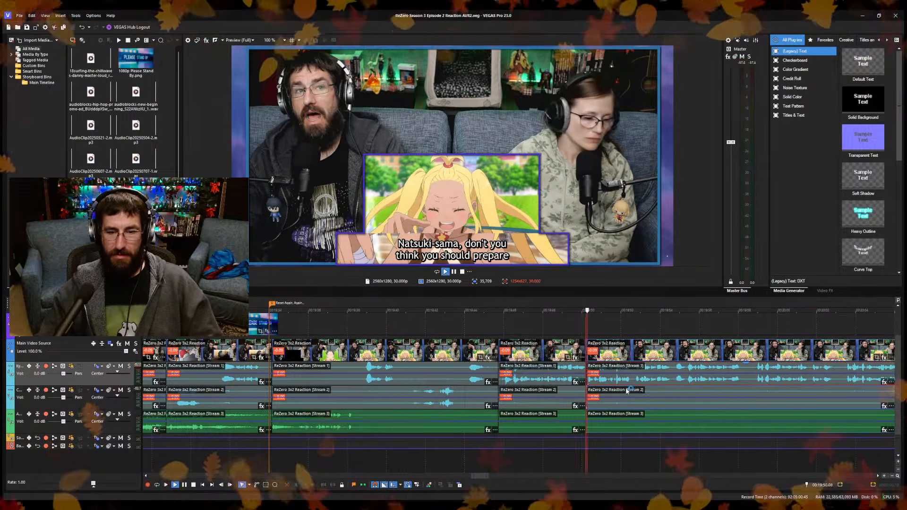
scroll(593, 447, up, 2)
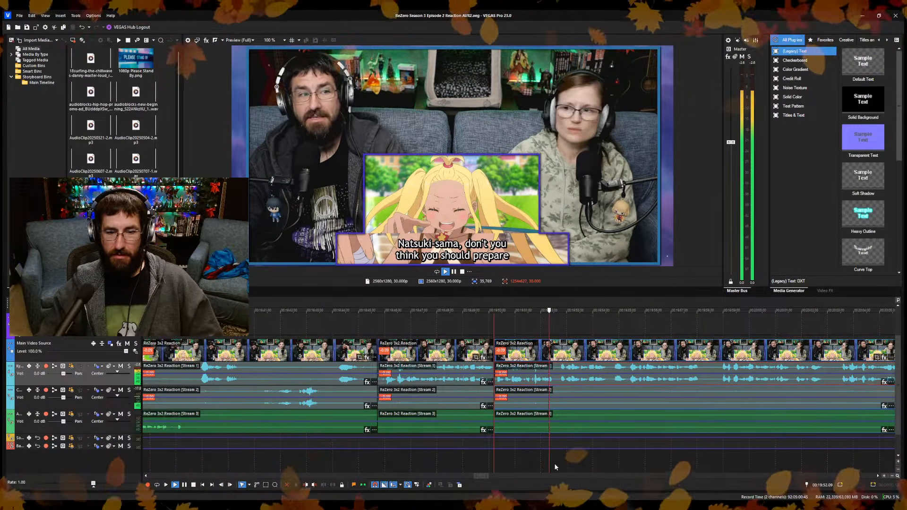
scroll(612, 466, up, 10)
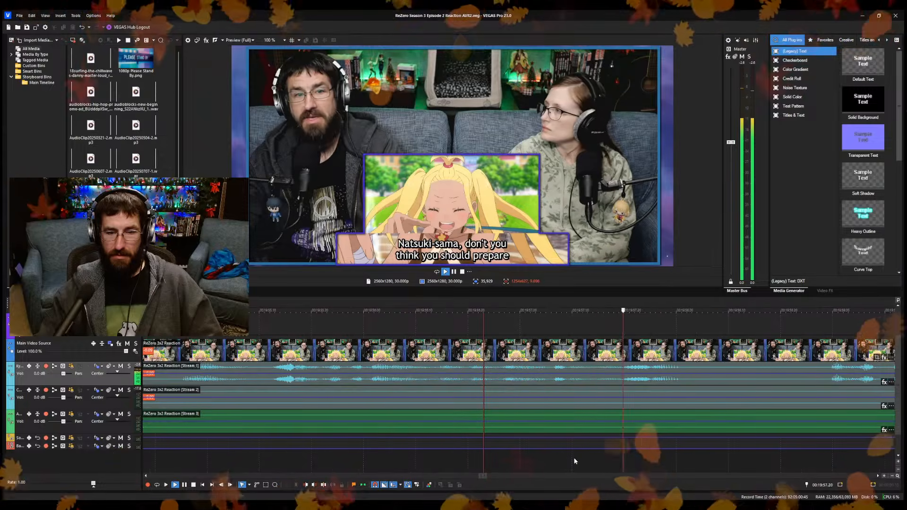
Split the reaction video and its audio at about 00:19:58 and ripple-trim the following segment's start up to about 00:19:59.
key(space)
key(s)
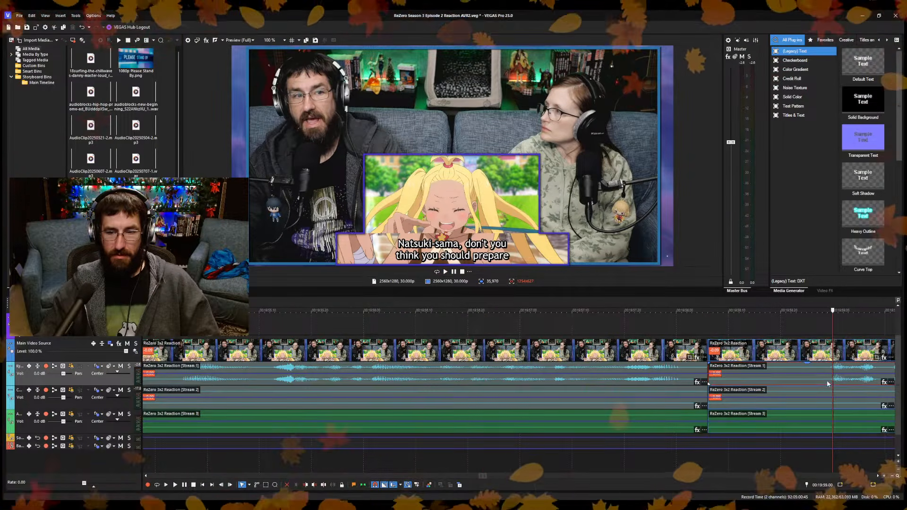
scroll(547, 451, down, 5)
Split the reaction video and its audio at about 00:20:02.03 and ripple-trim the following segment's start up to about 00:20:02.26, where the talking resumes.
key(space)
scroll(543, 453, down, 2)
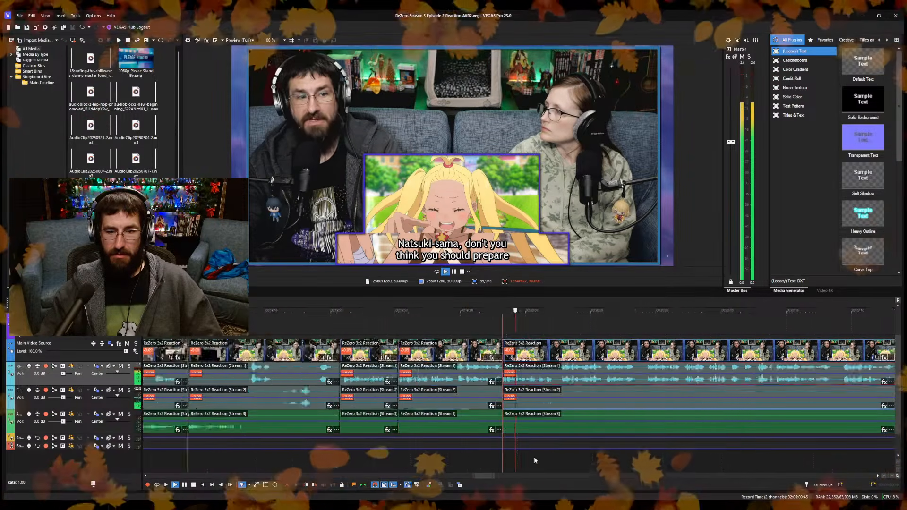
scroll(534, 458, up, 4)
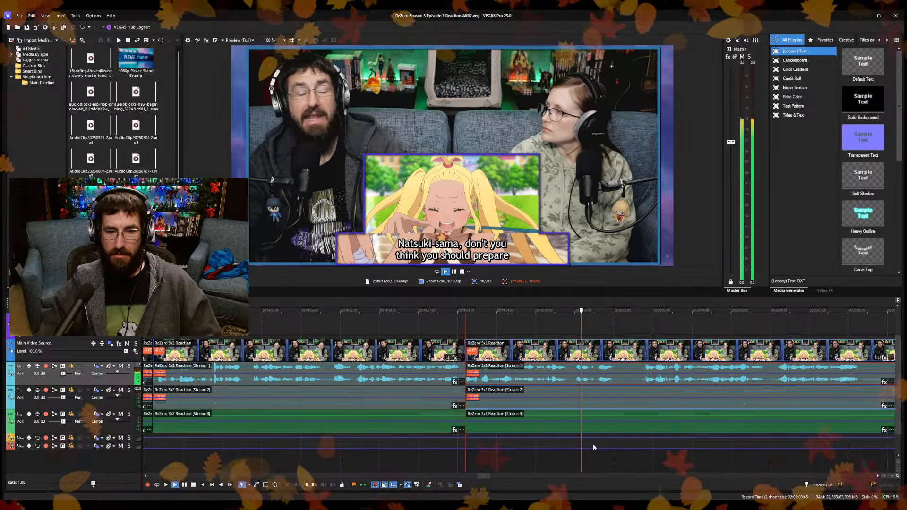
key(space)
key(s)
scroll(633, 440, down, 3)
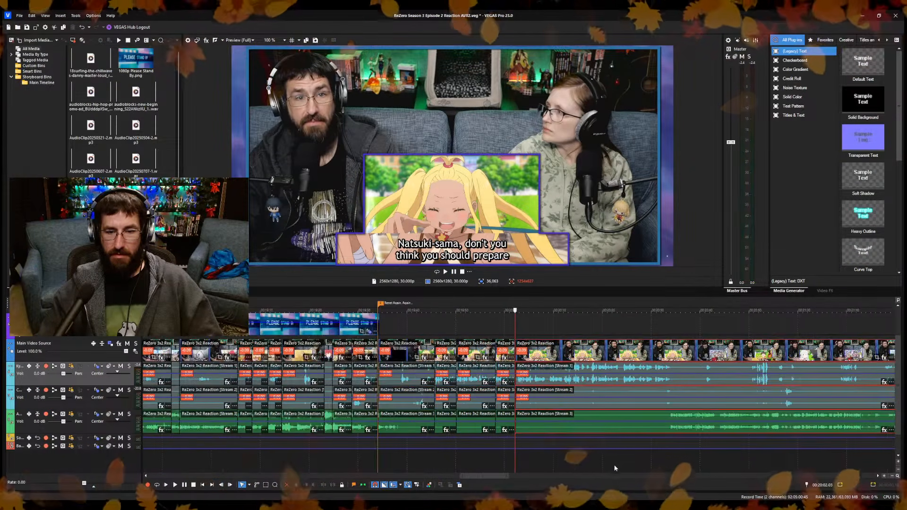
key(space)
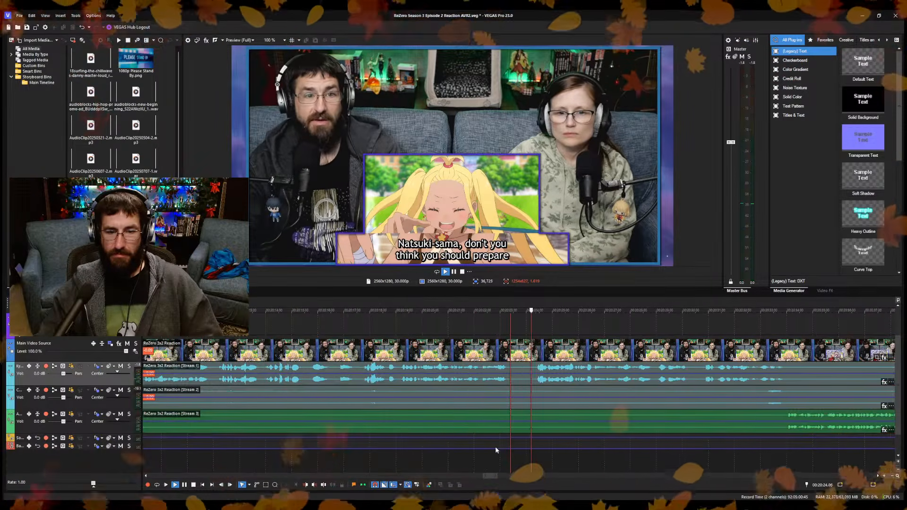
scroll(495, 447, down, 3)
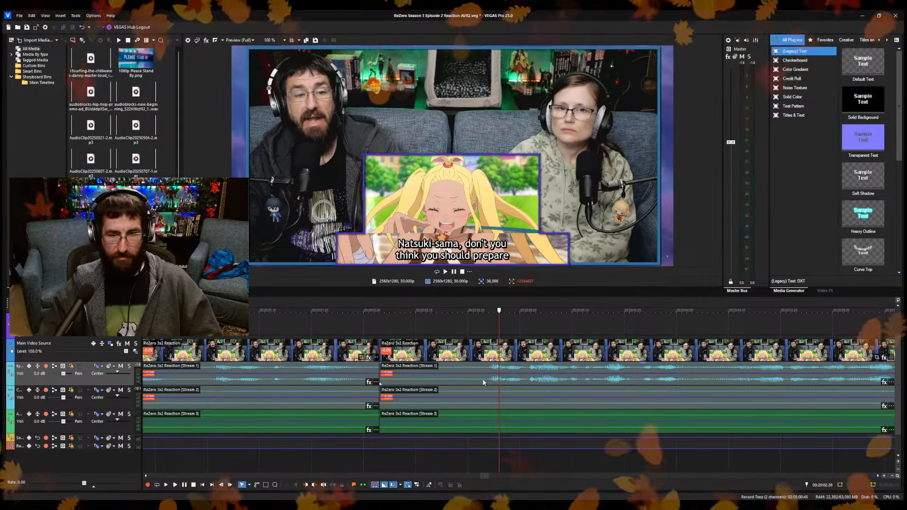
click(484, 382)
key(ctrl+alt+Left)
Split the reaction video and its audio at about 00:20:07, undoing the first split and redoing it a few frames further on.
key(space)
scroll(534, 403, down, 4)
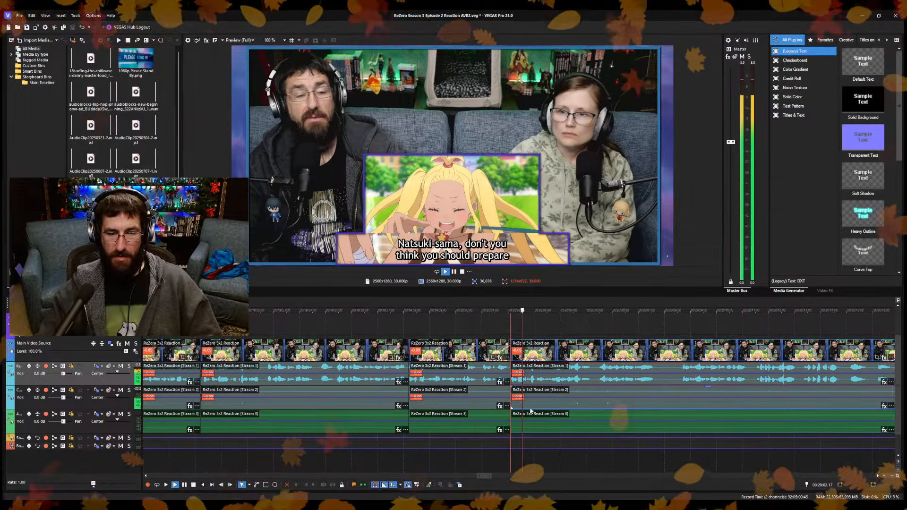
click(620, 469)
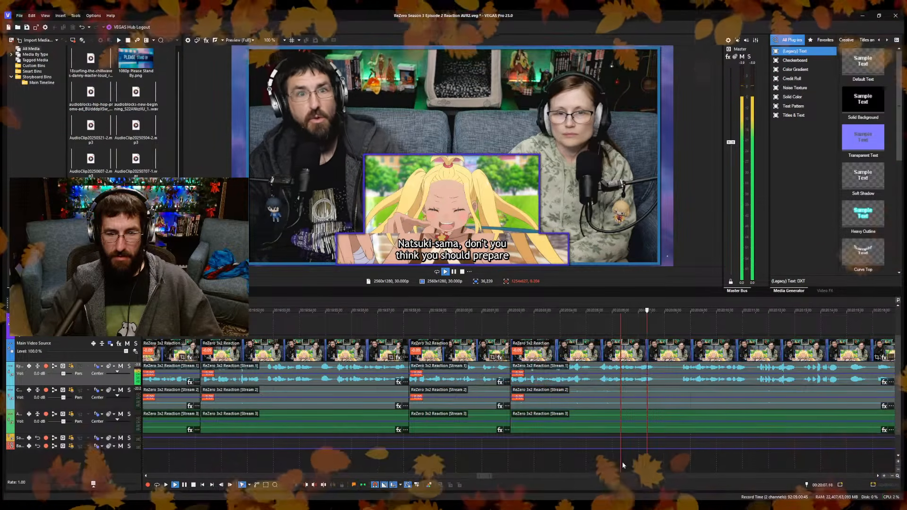
key(Return)
key(s)
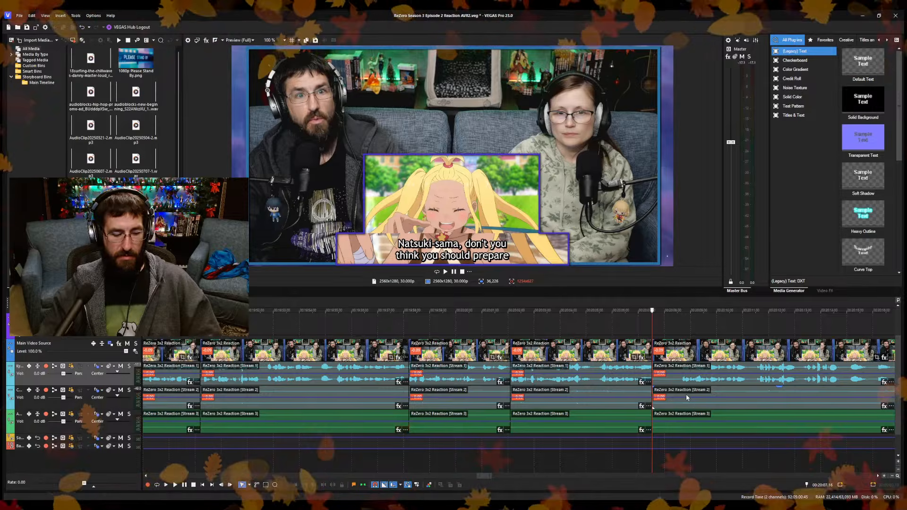
key(ctrl+z)
key(Right)
key(Right)
key(Right)
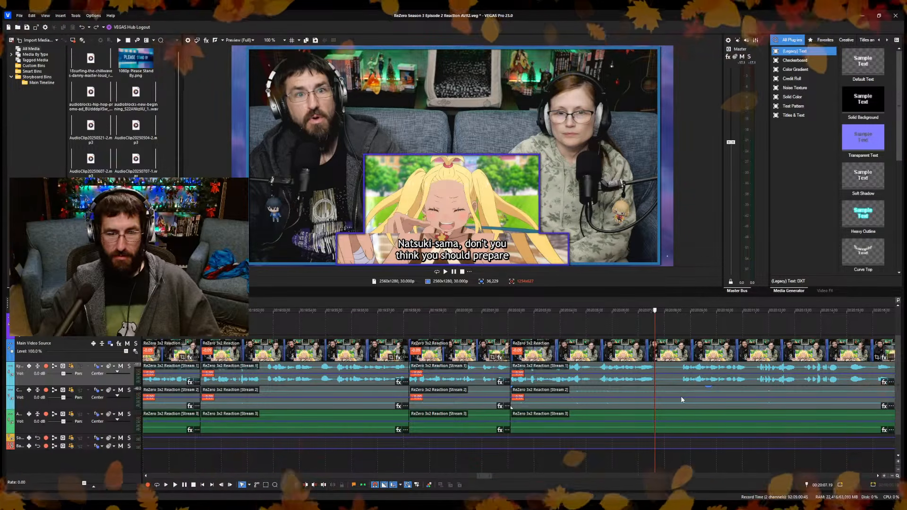
key(s)
Split the reaction video and its audio at about 00:20:14 and ripple-trim the following segment's start to just before the next stretch of louder speech.
key(space)
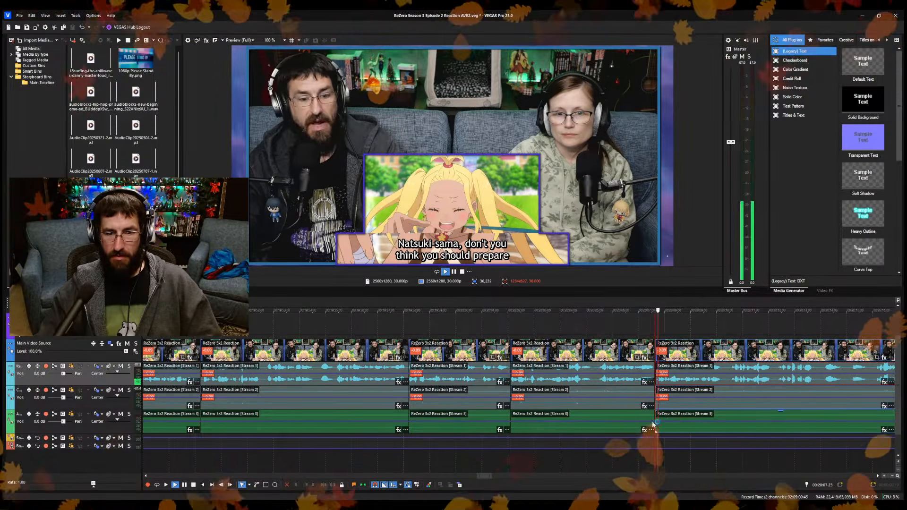
scroll(641, 435, up, 3)
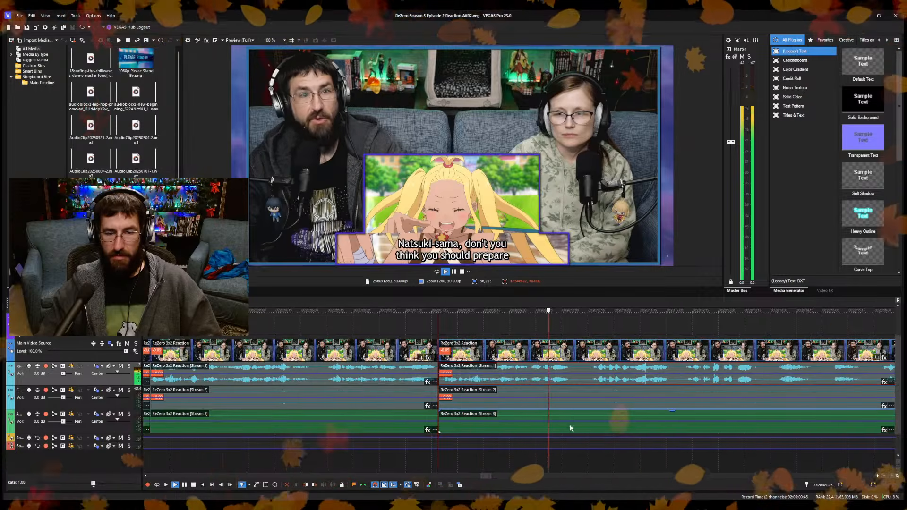
scroll(559, 444, up, 3)
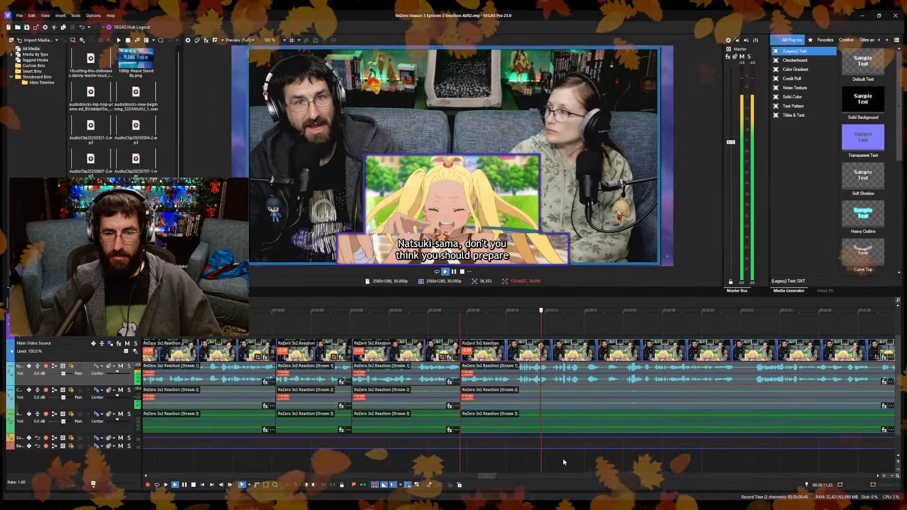
scroll(614, 463, up, 4)
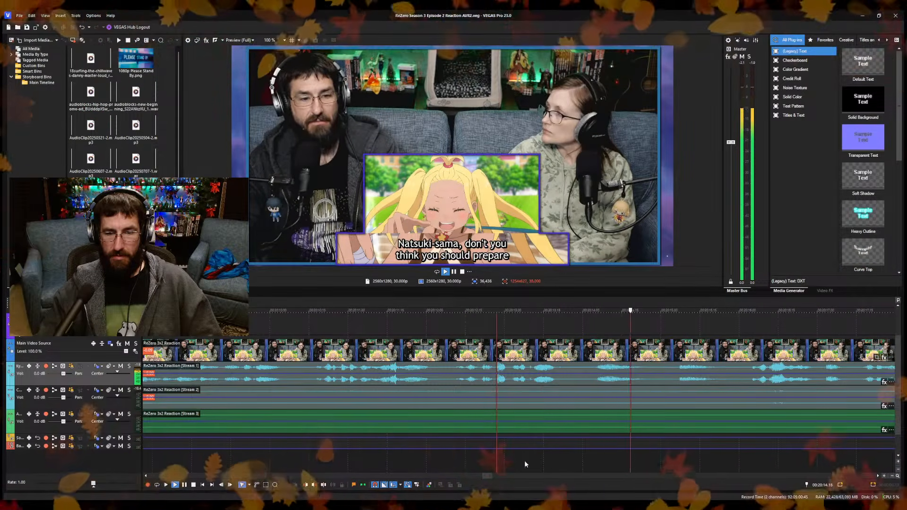
key(s)
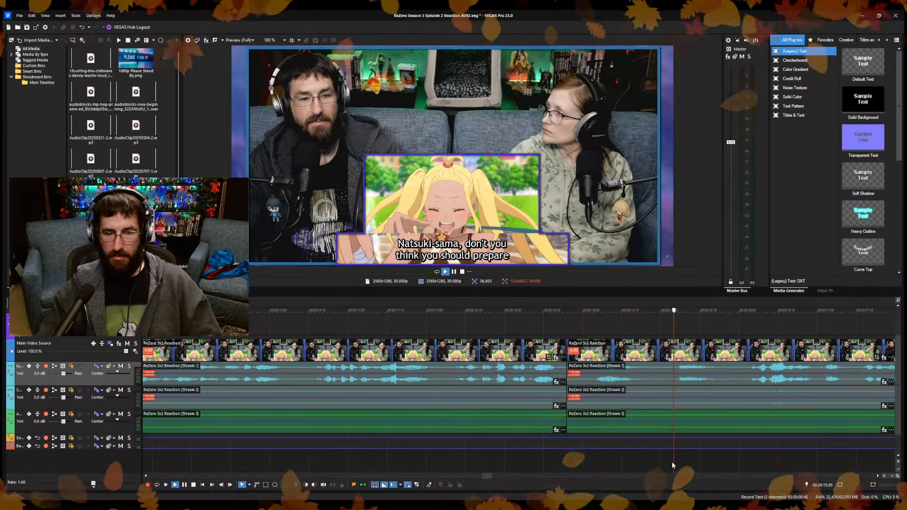
click(746, 462)
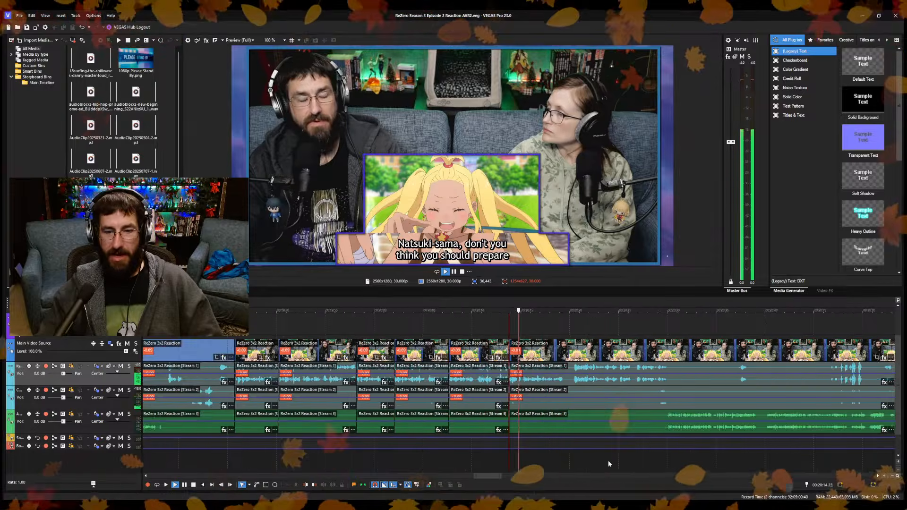
Split the reaction video and its audio at about 00:20:19.15, in the pause between two stretches of talking, and save the project.
scroll(568, 449, up, 3)
scroll(567, 454, up, 2)
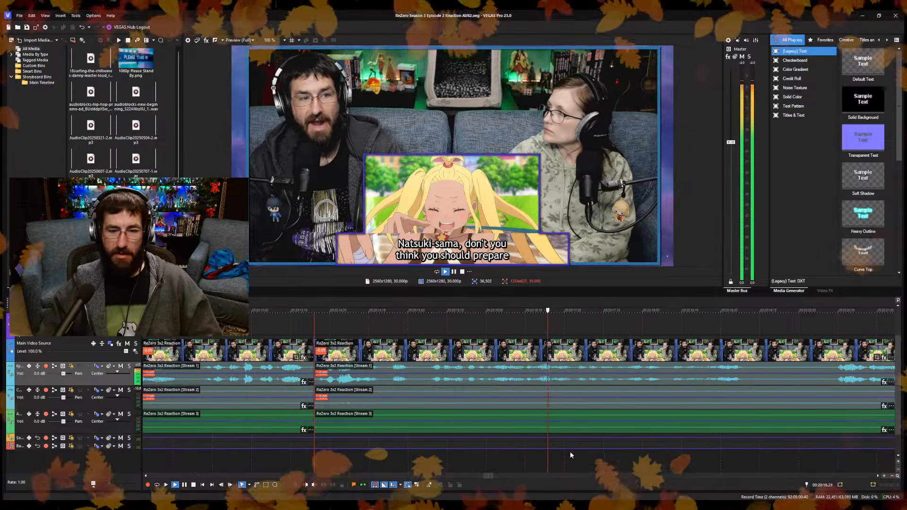
scroll(570, 454, down, 2)
scroll(570, 454, up, 2)
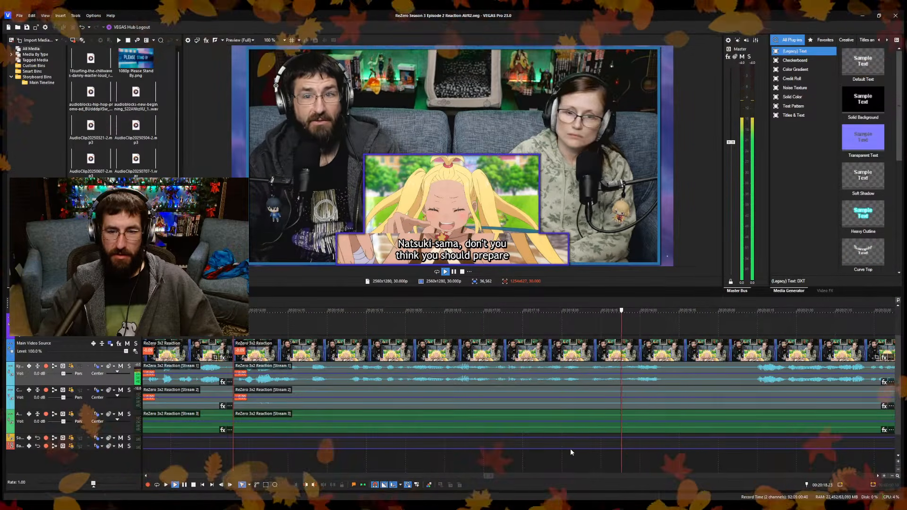
key(Return)
key(s)
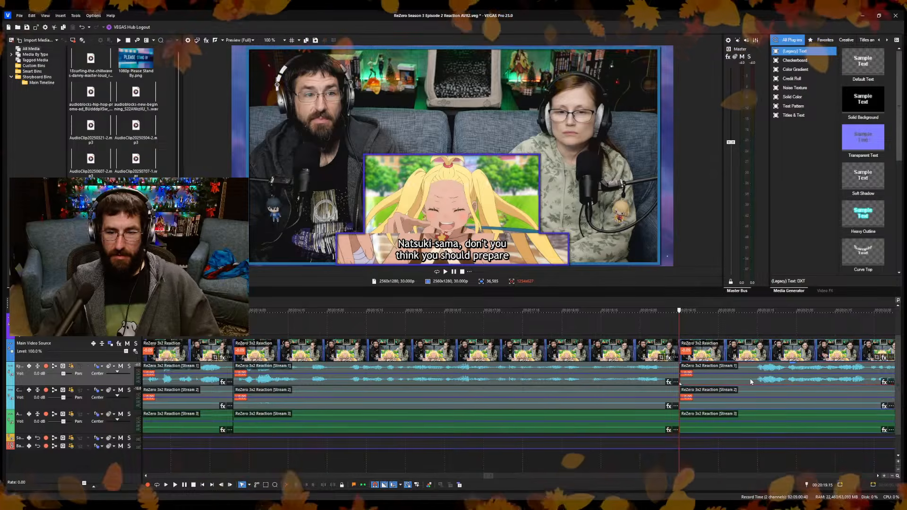
key(ctrl+s)
Extend the end of the Please Stand By overlay to about 00:20:27.20, just before the episode's audio starts again.
key(space)
scroll(611, 427, down, 5)
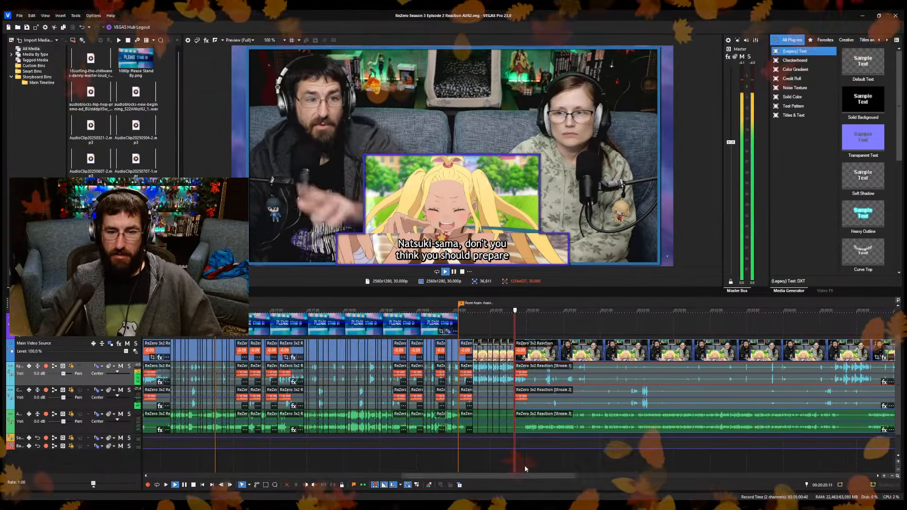
scroll(525, 465, up, 4)
scroll(688, 458, down, 3)
click(595, 455)
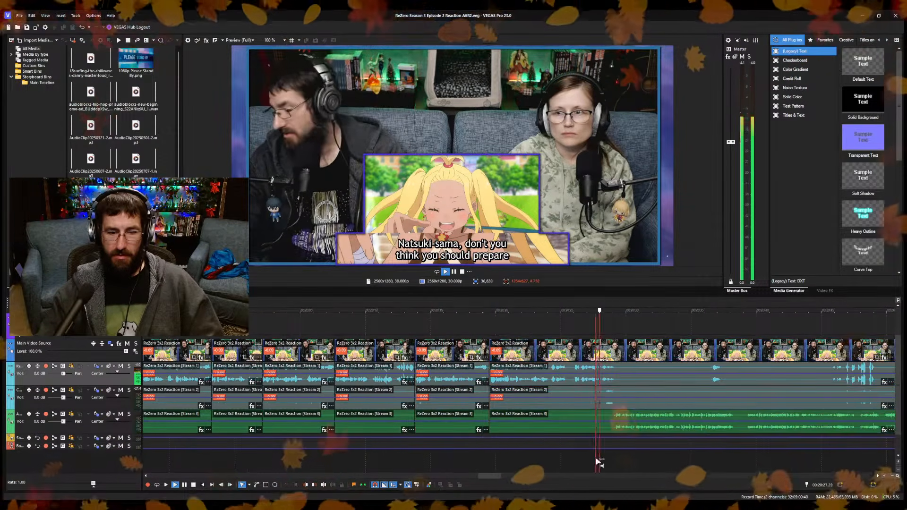
scroll(617, 446, down, 4)
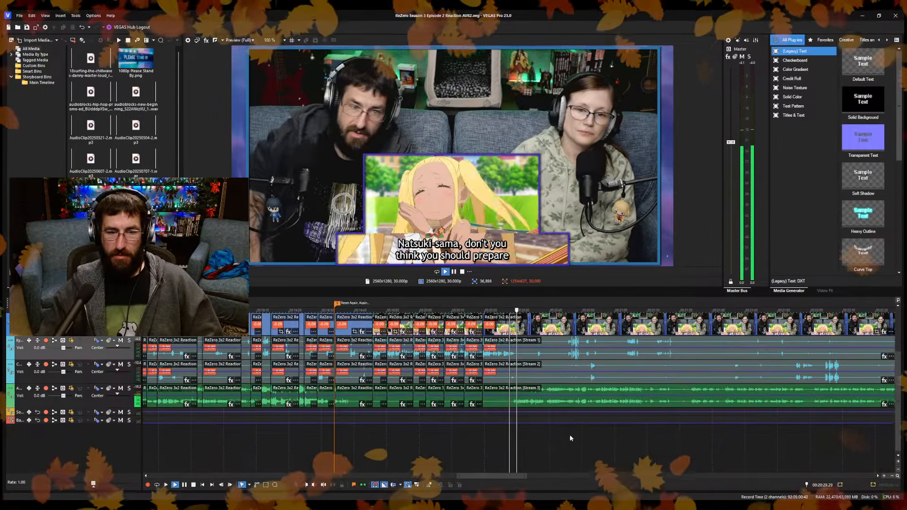
scroll(548, 439, up, 4)
scroll(512, 420, up, 1)
scroll(520, 398, down, 4)
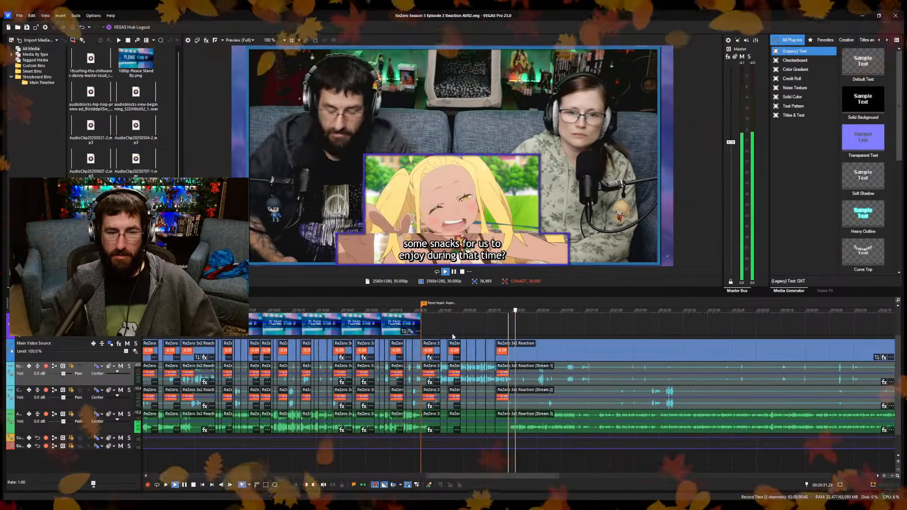
drag(417, 323, 508, 323)
key(space)
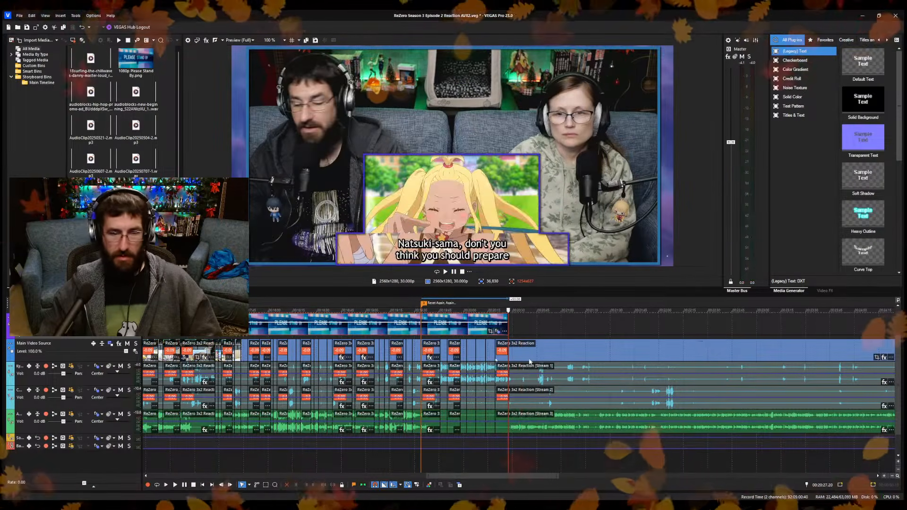
Play the footage past the end of the extended overlay and examine the remaining timeline up to the Close marker.
scroll(527, 346, down, 4)
scroll(604, 367, up, 6)
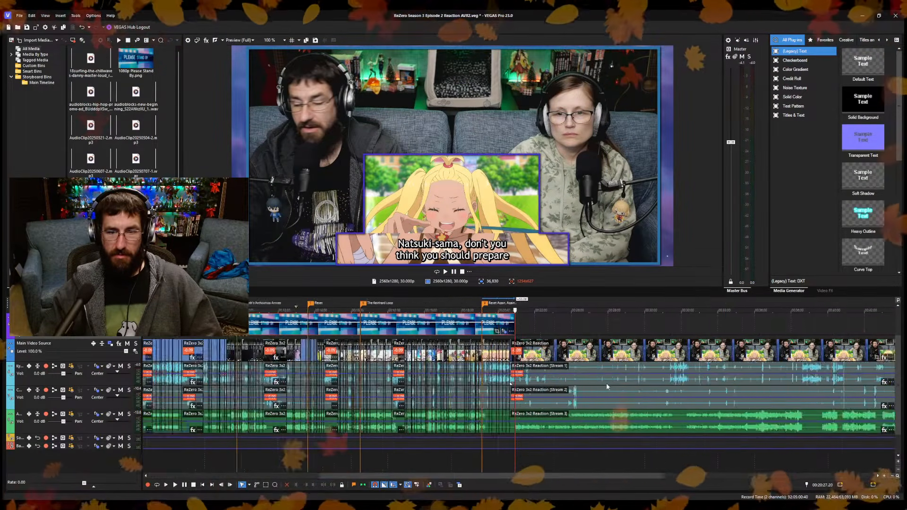
scroll(588, 415, up, 1)
key(space)
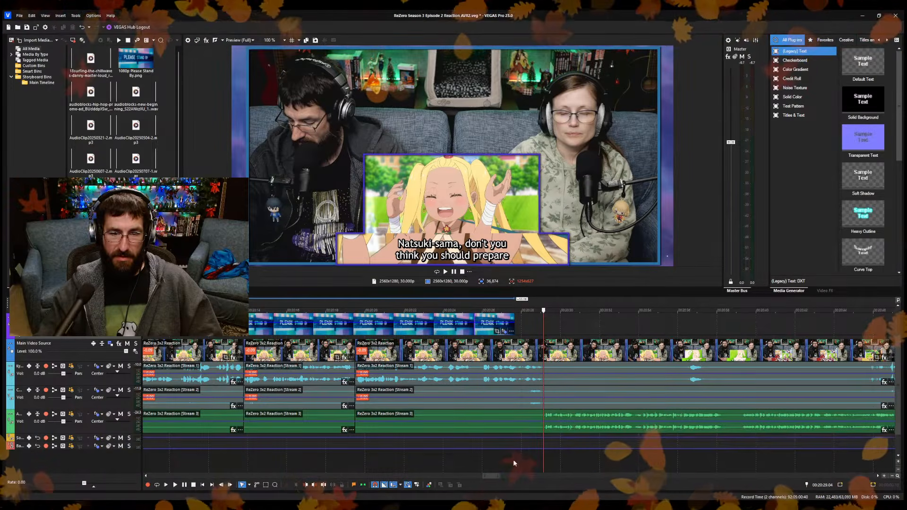
scroll(486, 464, down, 5)
scroll(486, 464, down, 3)
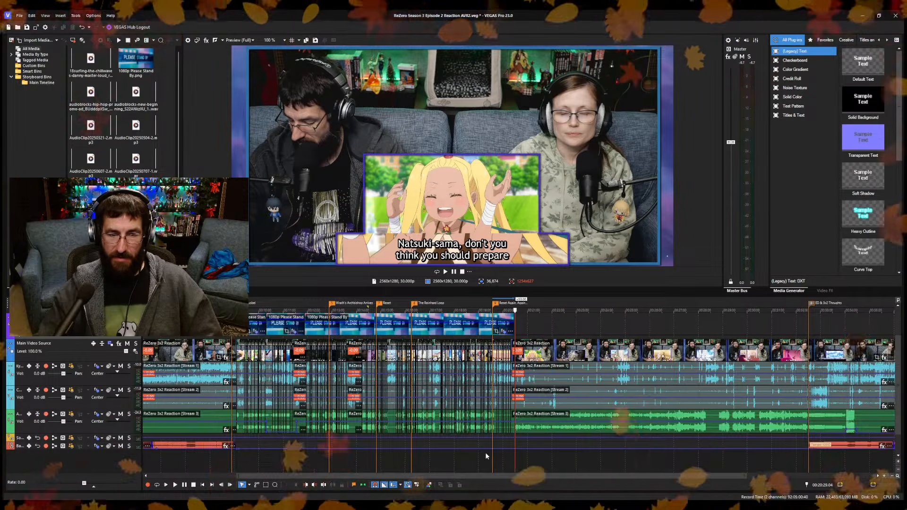
scroll(485, 452, down, 2)
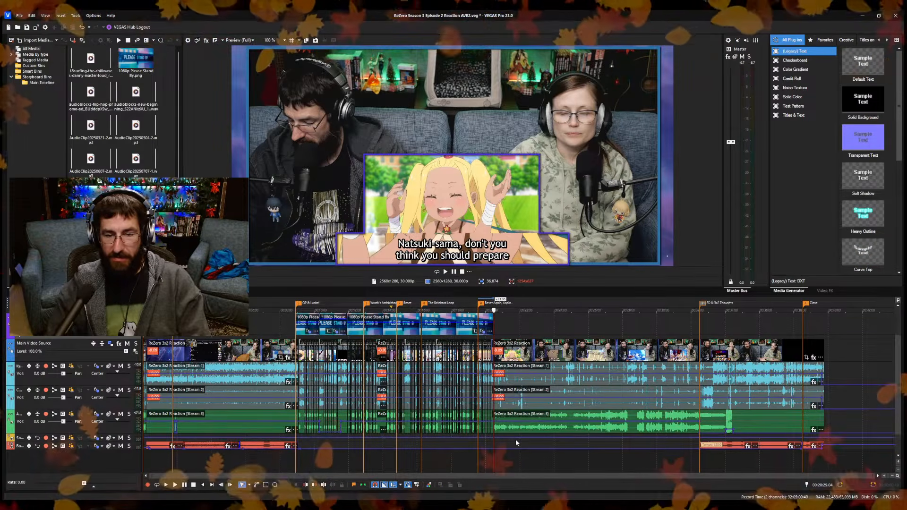
key(space)
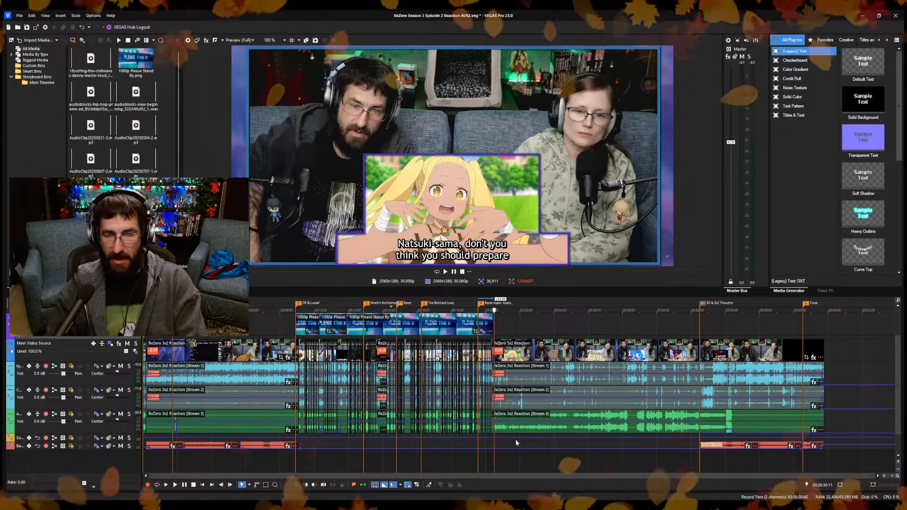